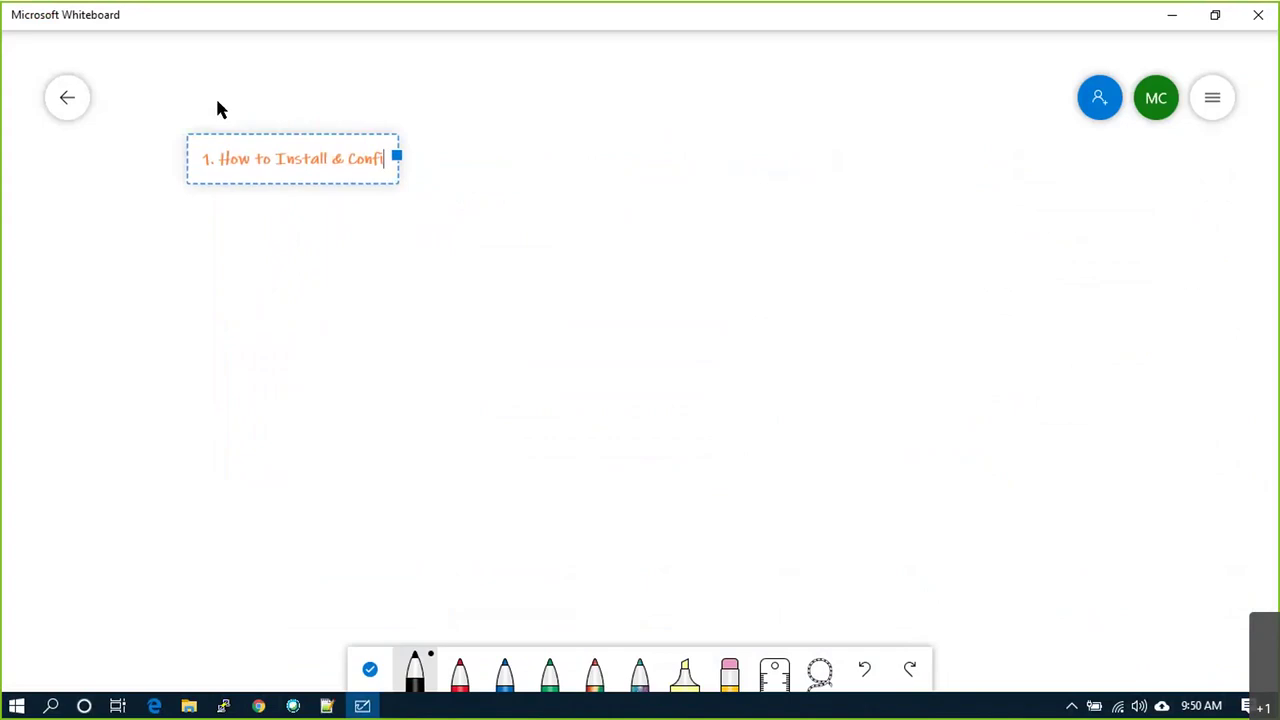
# Step: Complete the agenda line '1. How to Install & Configure ESXi 6.7' and start line '2.'
pyautogui.write('Xi 6.7')
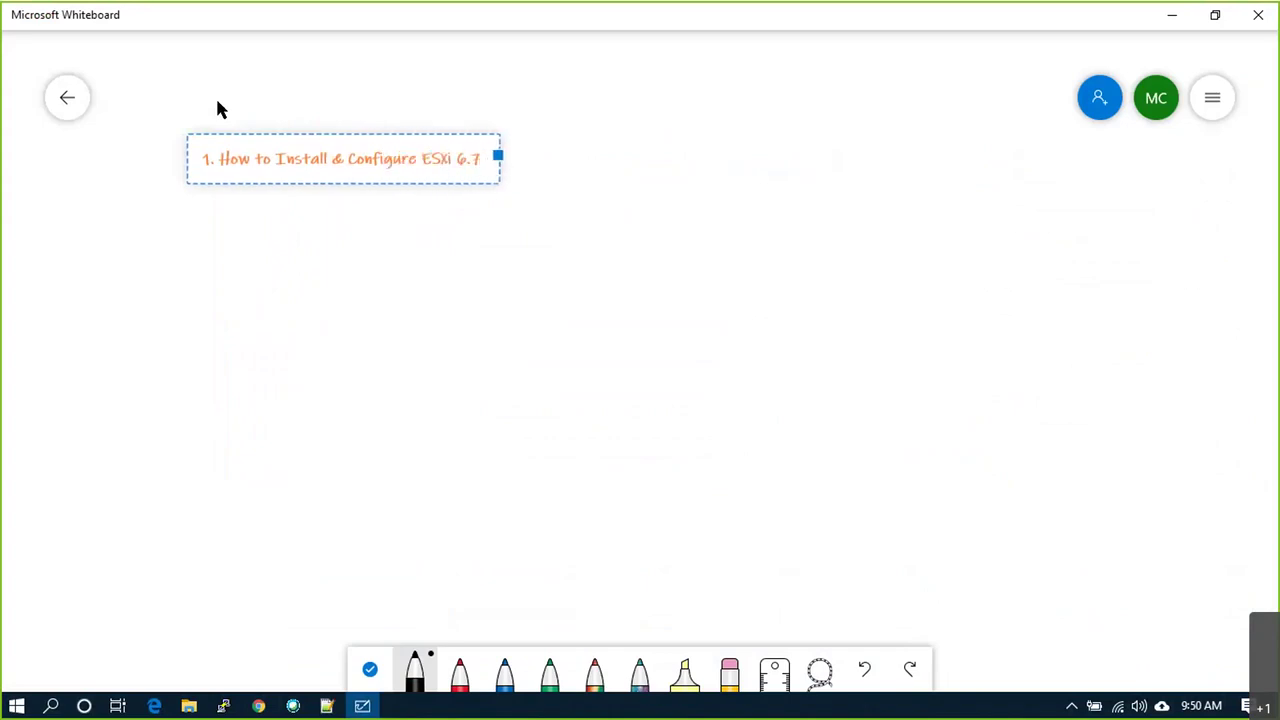
pyautogui.press('Return')
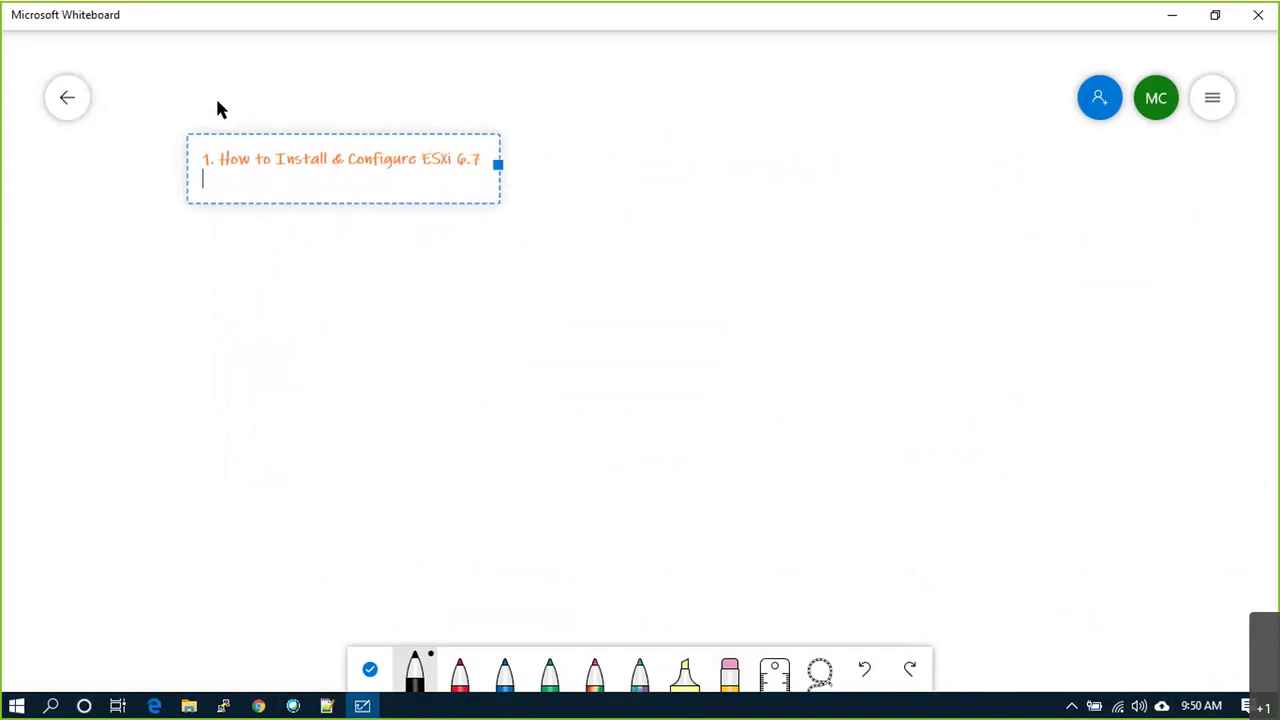
pyautogui.write('2.')
# Step: Draw a tall rectangle in thin black ink and split it with three horizontal dividing lines
pyautogui.click(703, 295)
pyautogui.moveTo(788, 140)
pyautogui.mouseDown()
pyautogui.moveTo(768, 531)
pyautogui.moveTo(988, 451)
pyautogui.moveTo(1006, 191)
pyautogui.moveTo(940, 151)
pyautogui.moveTo(790, 147)
pyautogui.mouseUp()
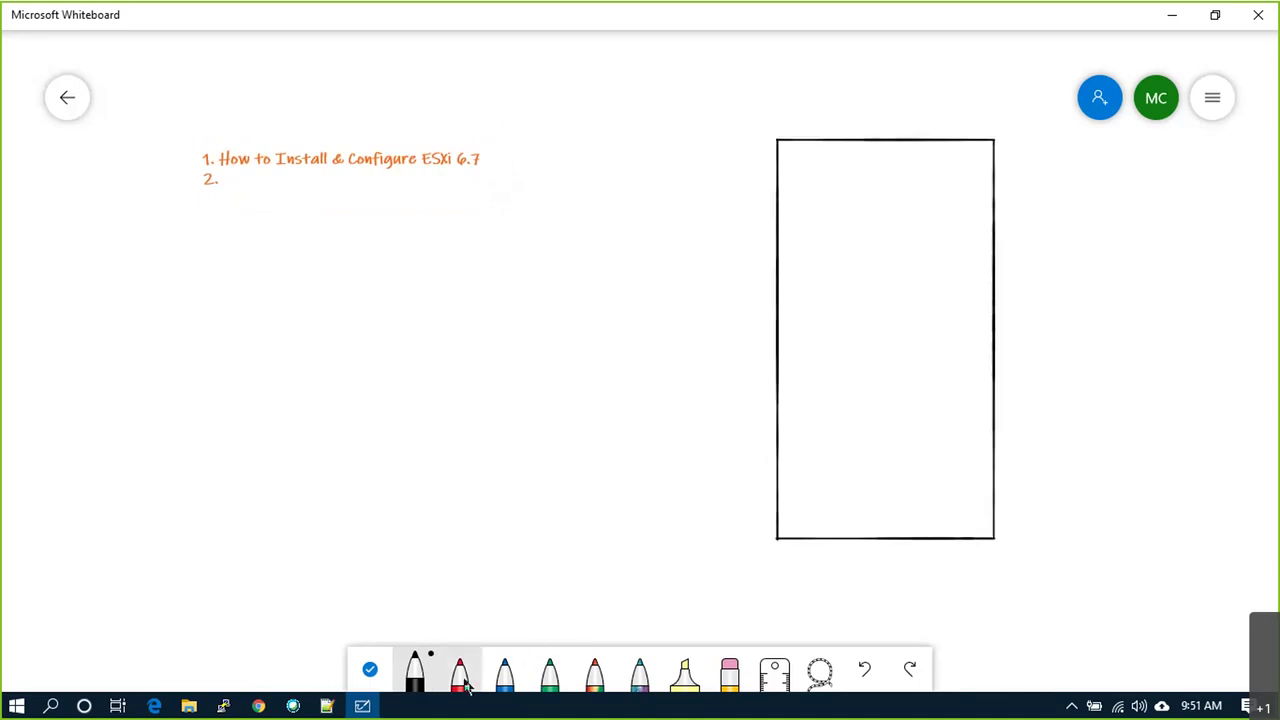
pyautogui.click(414, 678)
pyautogui.click(782, 495)
pyautogui.moveTo(782, 495)
pyautogui.mouseDown()
pyautogui.moveTo(859, 480)
pyautogui.moveTo(997, 487)
pyautogui.mouseUp()
pyautogui.moveTo(783, 422); pyautogui.dragTo(991, 436)
pyautogui.moveTo(779, 371); pyautogui.dragTo(993, 370)
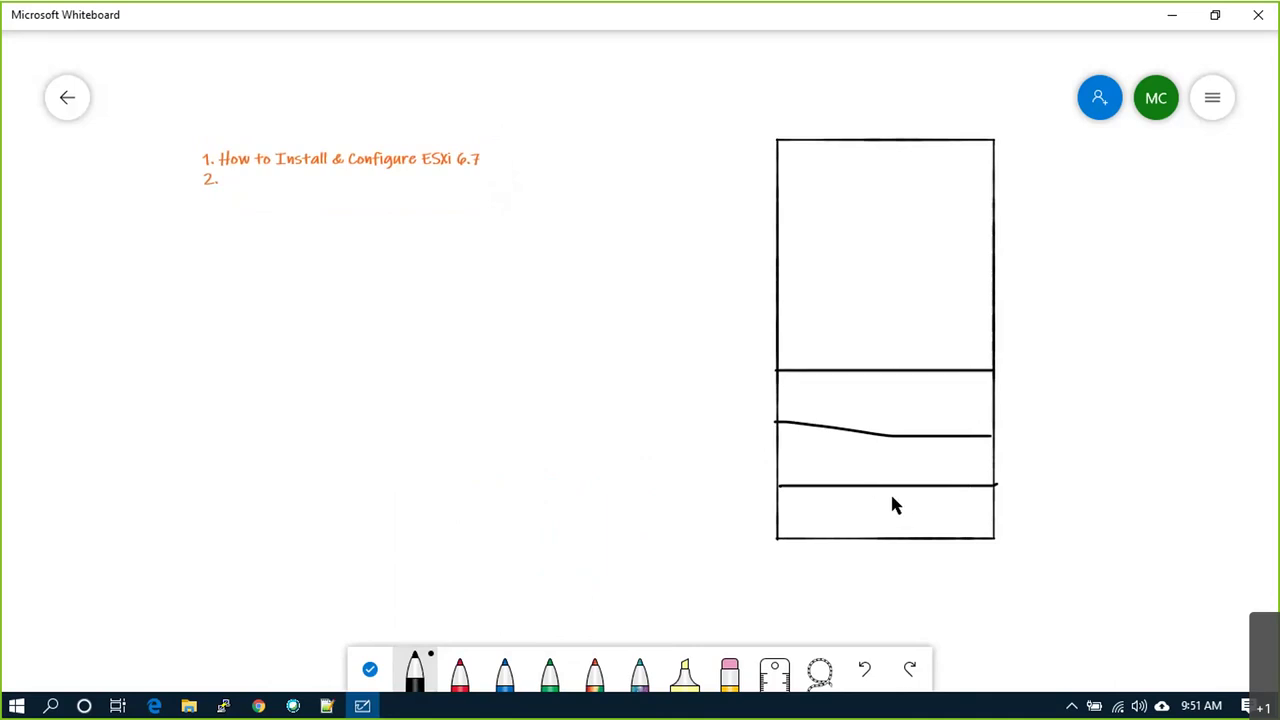
# Step: Tick the bottom section and number the sections 1, 2 and 3 from bottom to top
pyautogui.moveTo(986, 518); pyautogui.dragTo(1035, 492)
pyautogui.moveTo(789, 456); pyautogui.dragTo(805, 467)
pyautogui.moveTo(786, 386); pyautogui.dragTo(787, 404)
pyautogui.moveTo(786, 504)
pyautogui.mouseDown()
pyautogui.moveTo(788, 524)
pyautogui.moveTo(852, 514)
pyautogui.mouseUp()
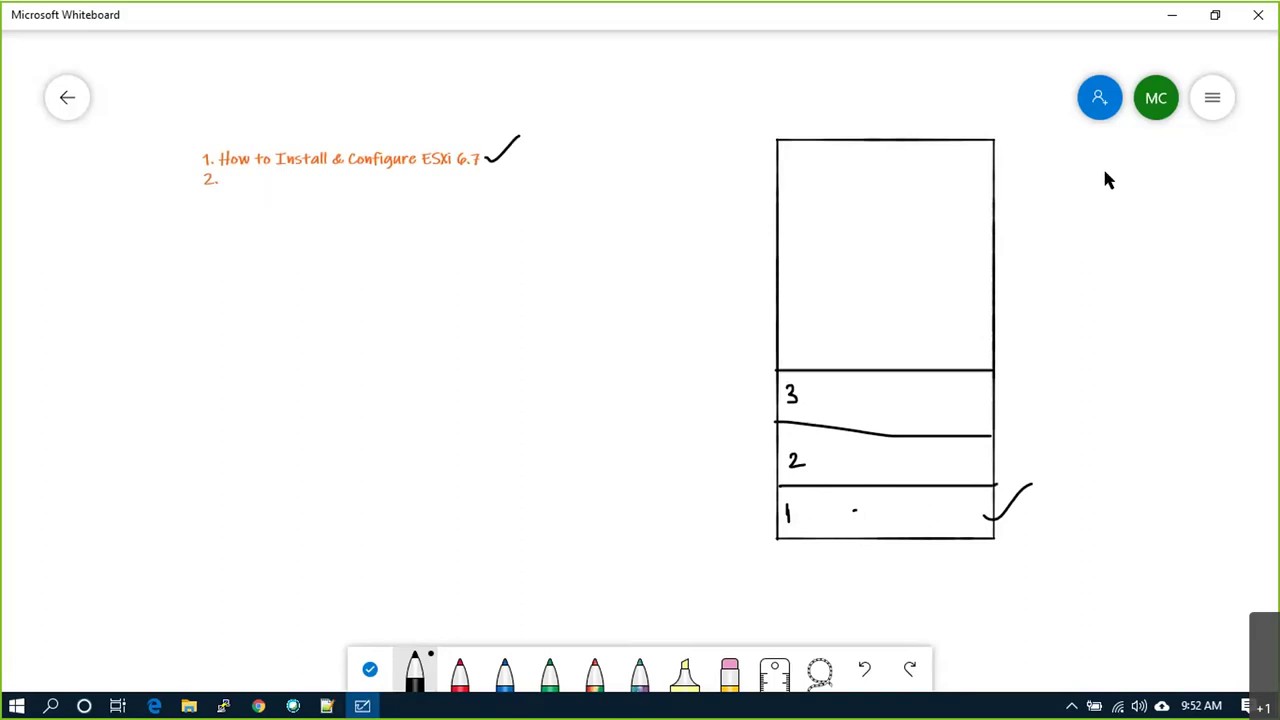
# Step: Draw a second tall box with a small square near its top, and an arrow to it from section 1
pyautogui.moveTo(1105, 143)
pyautogui.mouseDown()
pyautogui.moveTo(1094, 360)
pyautogui.moveTo(1149, 491)
pyautogui.moveTo(1251, 443)
pyautogui.moveTo(1253, 232)
pyautogui.moveTo(1237, 160)
pyautogui.moveTo(1103, 156)
pyautogui.mouseUp()
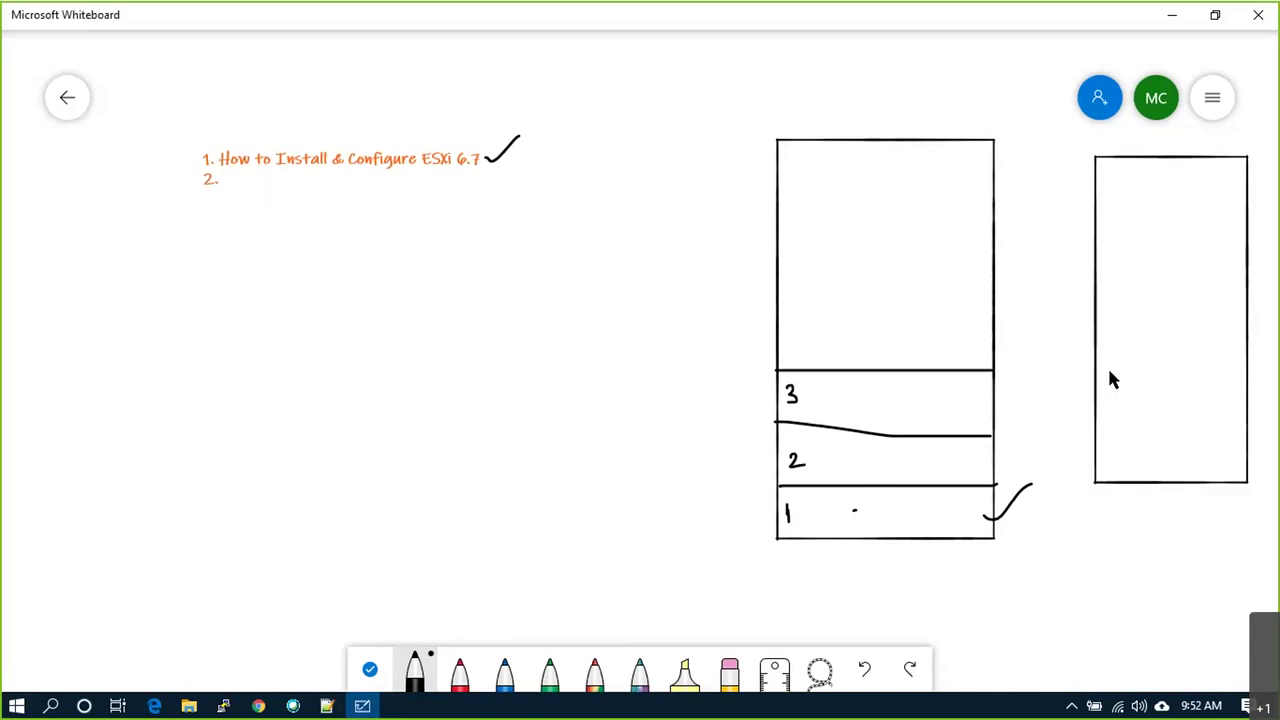
pyautogui.moveTo(1138, 198)
pyautogui.mouseDown()
pyautogui.moveTo(1140, 246)
pyautogui.moveTo(1188, 250)
pyautogui.moveTo(1191, 217)
pyautogui.moveTo(1140, 198)
pyautogui.moveTo(1211, 189)
pyautogui.moveTo(1222, 175)
pyautogui.mouseUp()
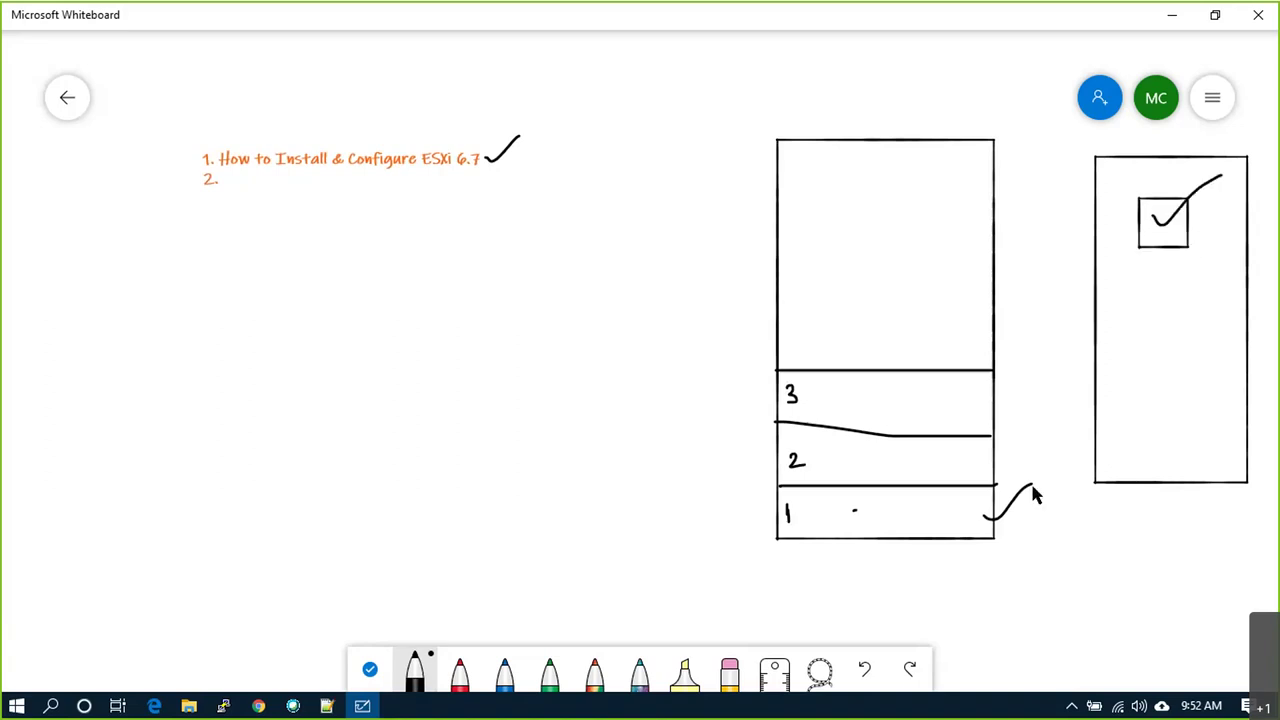
pyautogui.moveTo(1000, 518)
pyautogui.mouseDown()
pyautogui.moveTo(1030, 495)
pyautogui.moveTo(1053, 335)
pyautogui.moveTo(1112, 243)
pyautogui.moveTo(1143, 232)
pyautogui.moveTo(1128, 242)
pyautogui.mouseUp()
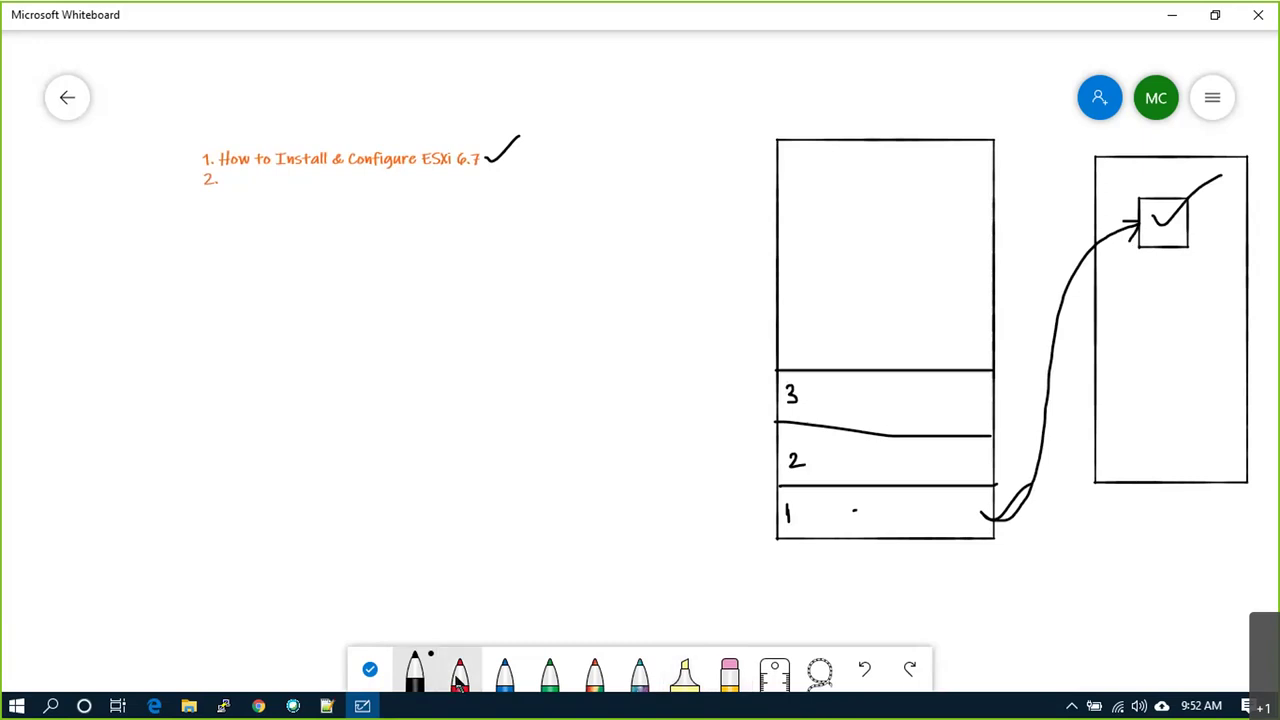
# Step: Add a lower square with an arrow from section 2, tick the upper arrow and X the lower one
pyautogui.click(414, 672)
pyautogui.moveTo(1143, 277); pyautogui.dragTo(1144, 302)
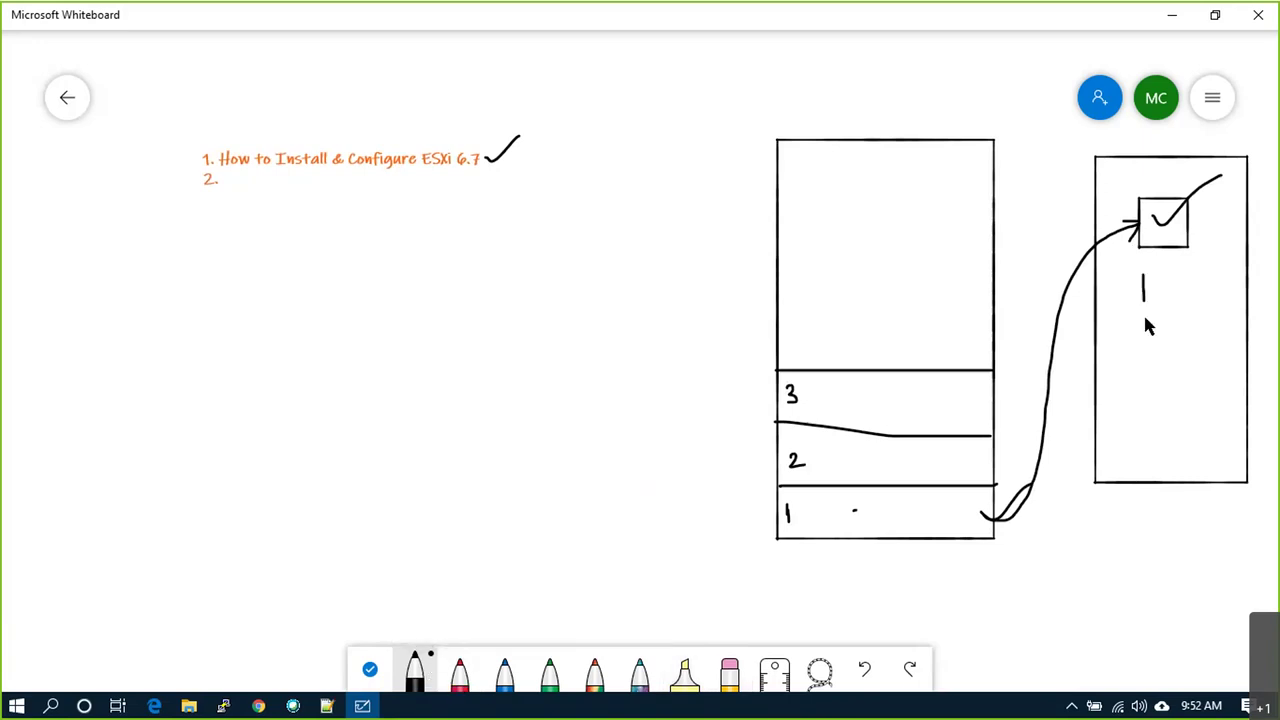
pyautogui.moveTo(1182, 340)
pyautogui.mouseDown()
pyautogui.moveTo(1196, 284)
pyautogui.moveTo(1143, 280)
pyautogui.mouseUp()
pyautogui.moveTo(955, 451)
pyautogui.mouseDown()
pyautogui.moveTo(1067, 340)
pyautogui.moveTo(1141, 300)
pyautogui.moveTo(1098, 322)
pyautogui.mouseUp()
pyautogui.moveTo(1052, 281); pyautogui.dragTo(1066, 228)
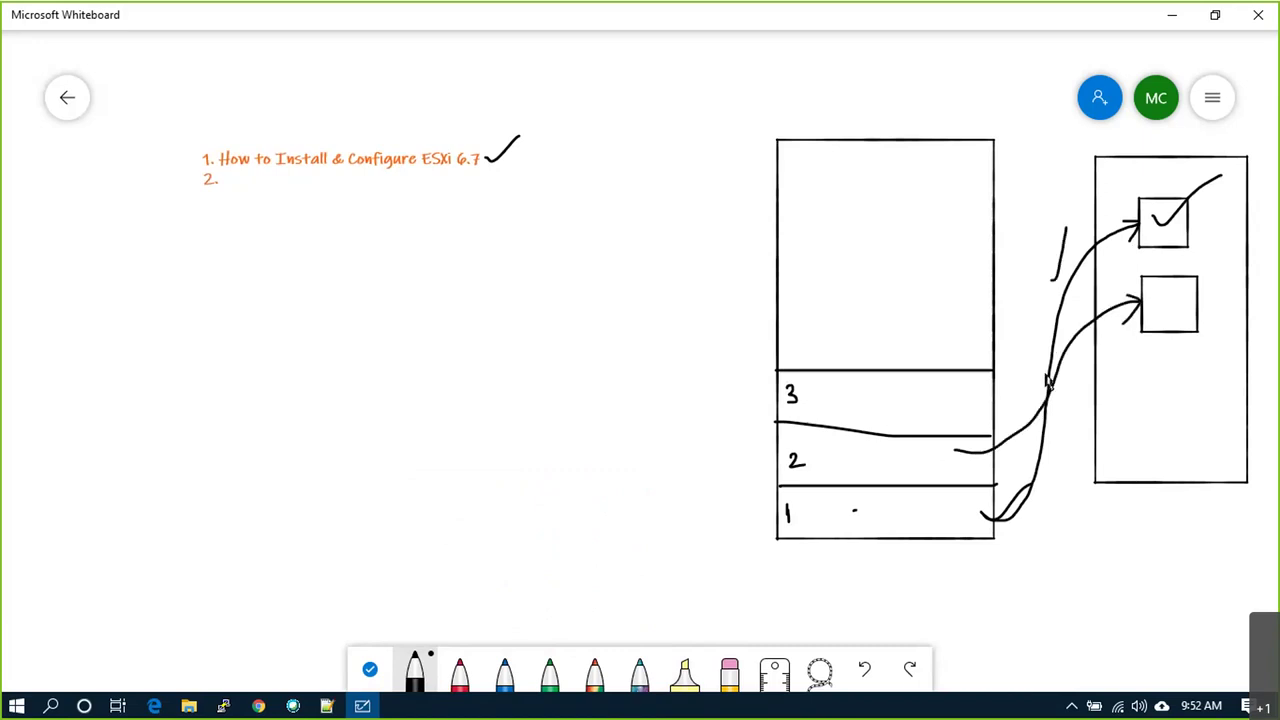
pyautogui.moveTo(1073, 322)
pyautogui.mouseDown()
pyautogui.moveTo(1086, 344)
pyautogui.moveTo(1075, 346)
pyautogui.mouseUp()
# Step: Select the agenda text block and open its right-click menu
pyautogui.click(240, 184)
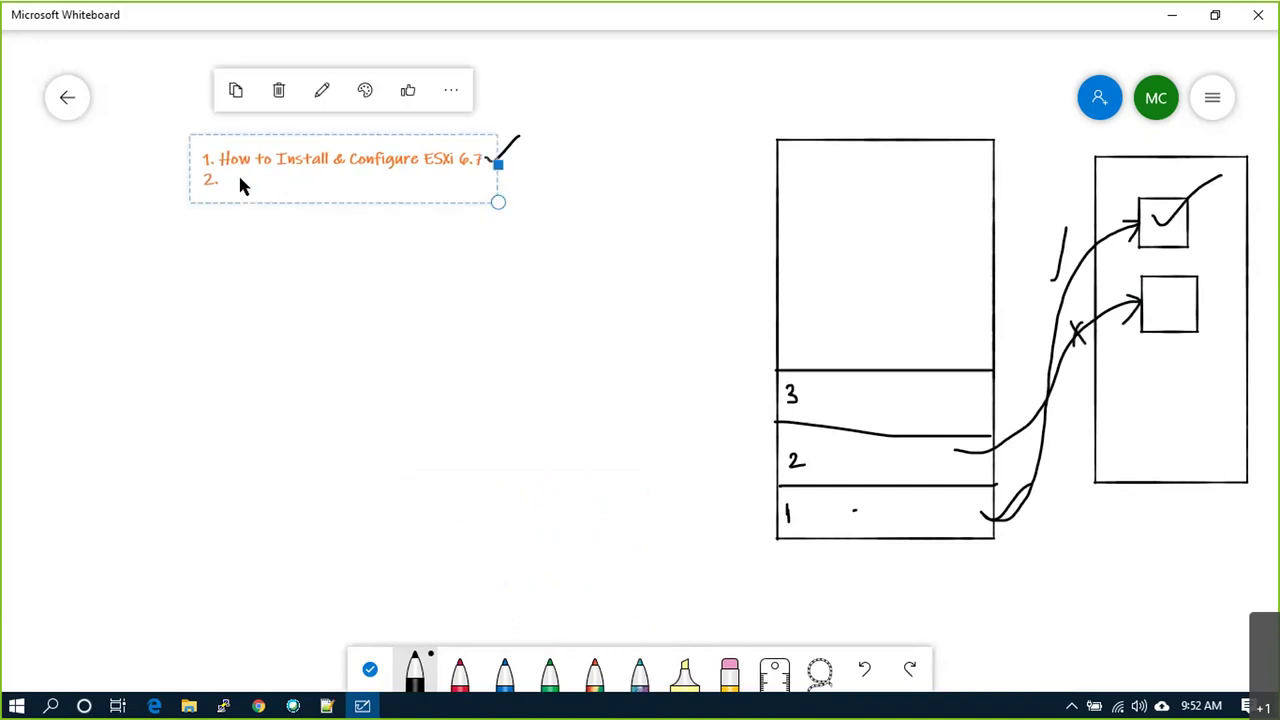
pyautogui.click(220, 276)
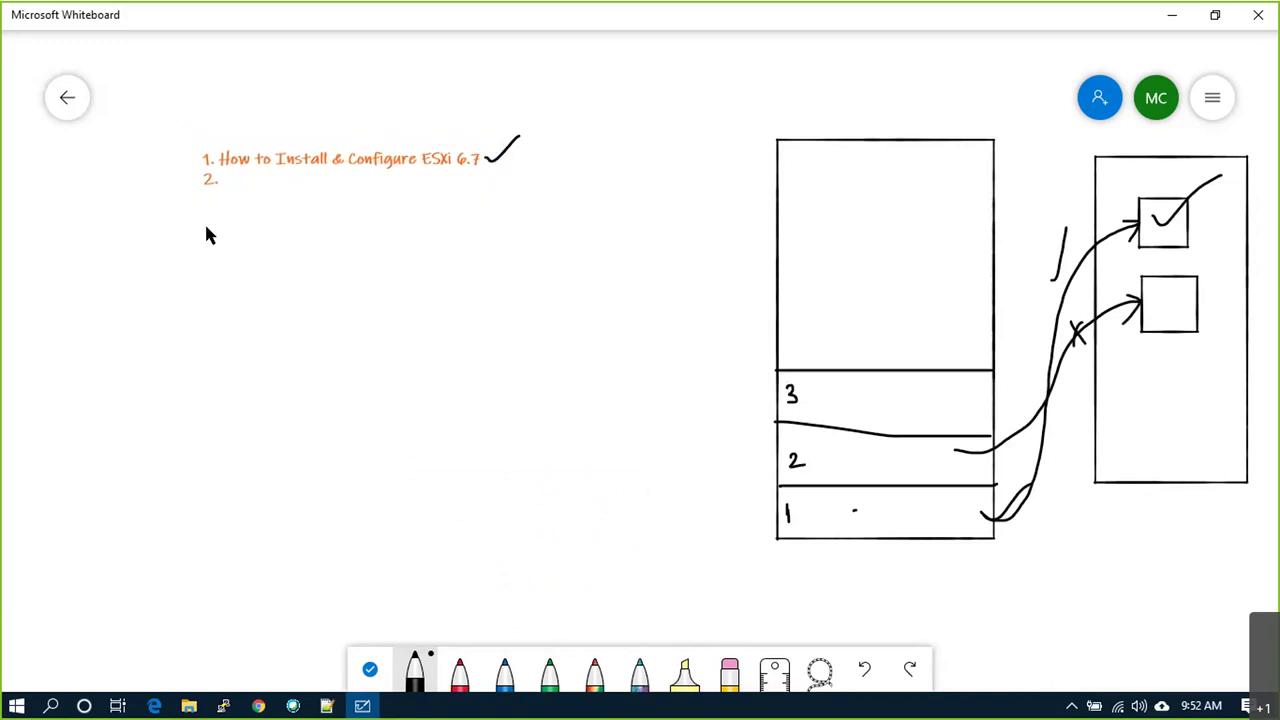
pyautogui.click(232, 179)
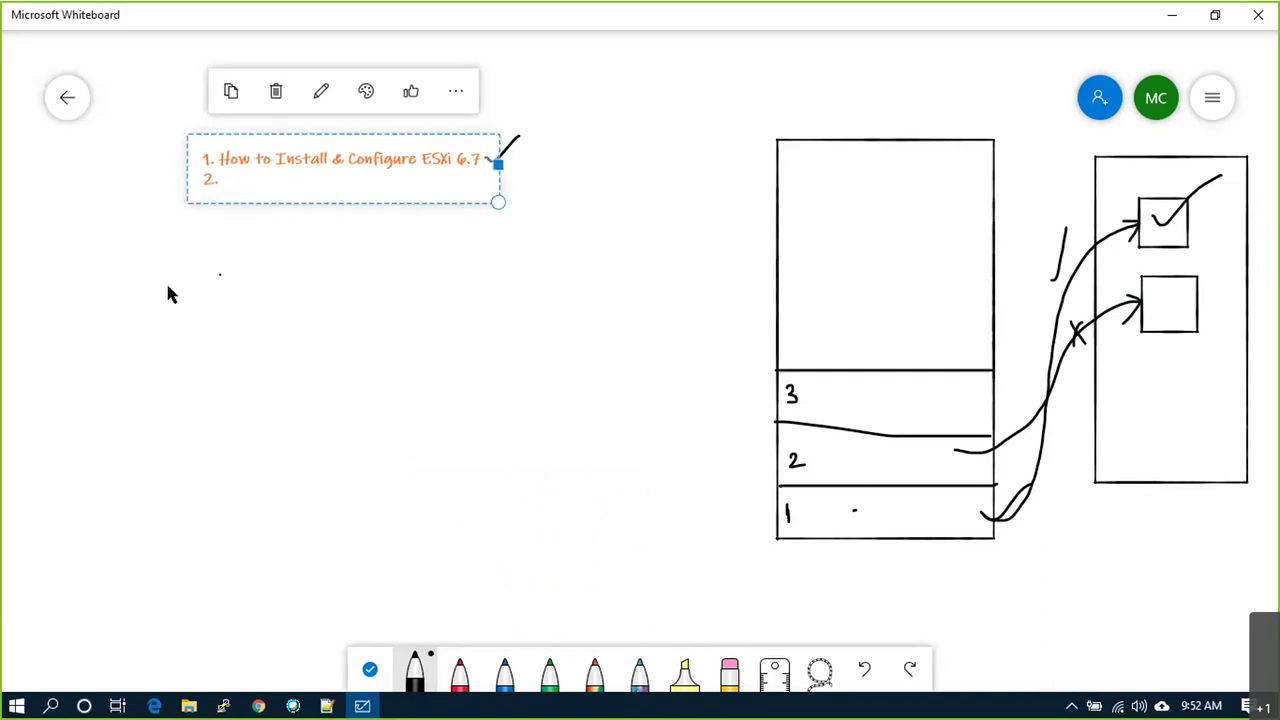
pyautogui.click(190, 257)
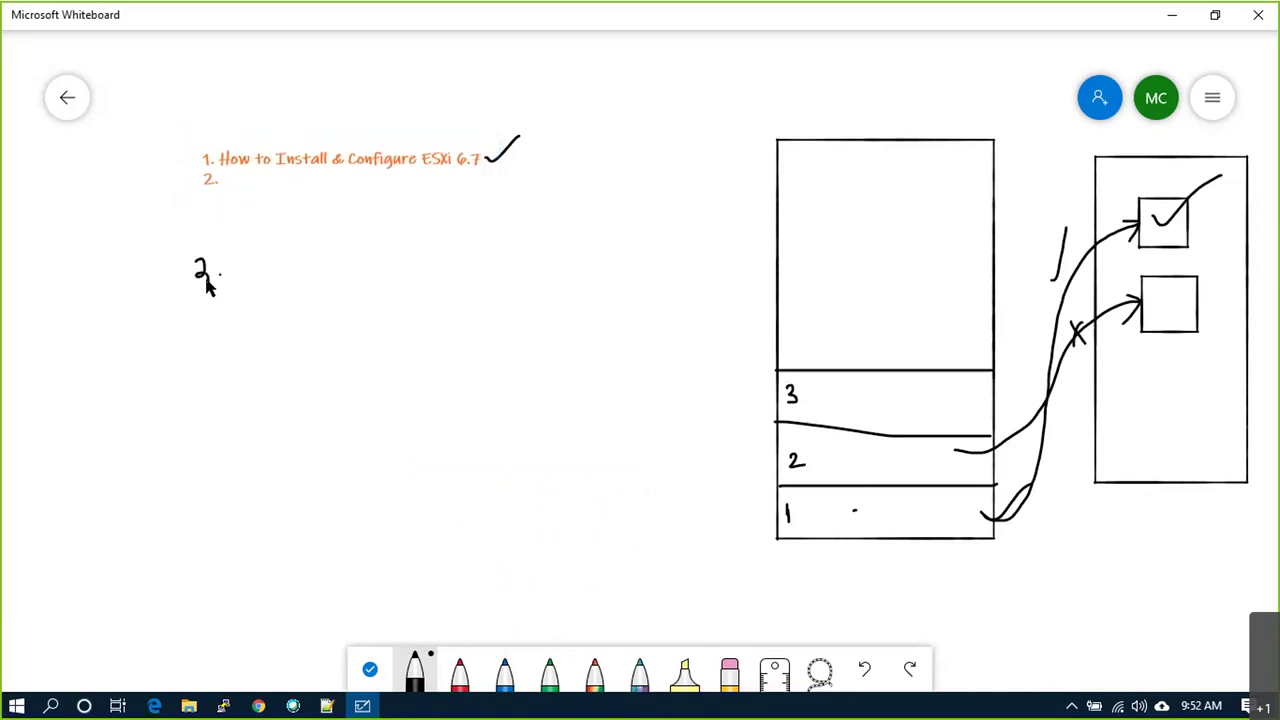
pyautogui.rightClick(196, 258)
pyautogui.click(218, 212)
# Step: Type 'Virtual Machine Files' after '2.' in the agenda, then circle the ticked square
pyautogui.click(254, 163)
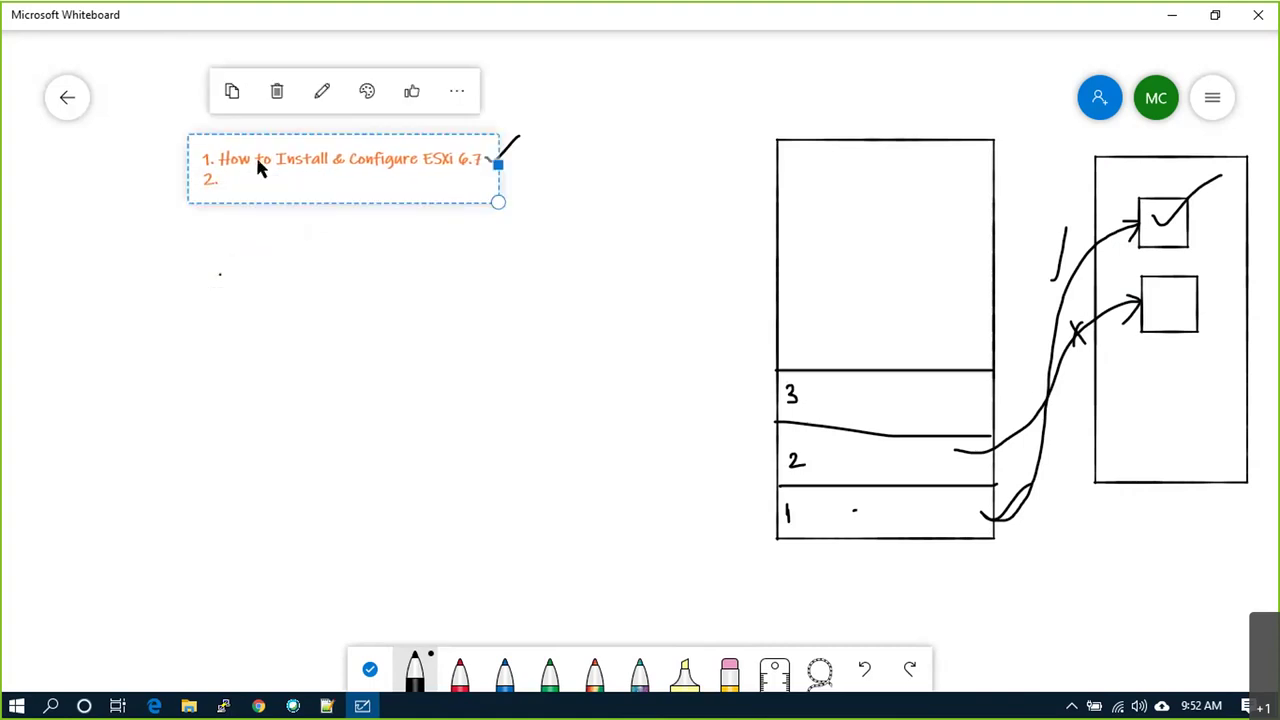
pyautogui.click(320, 91)
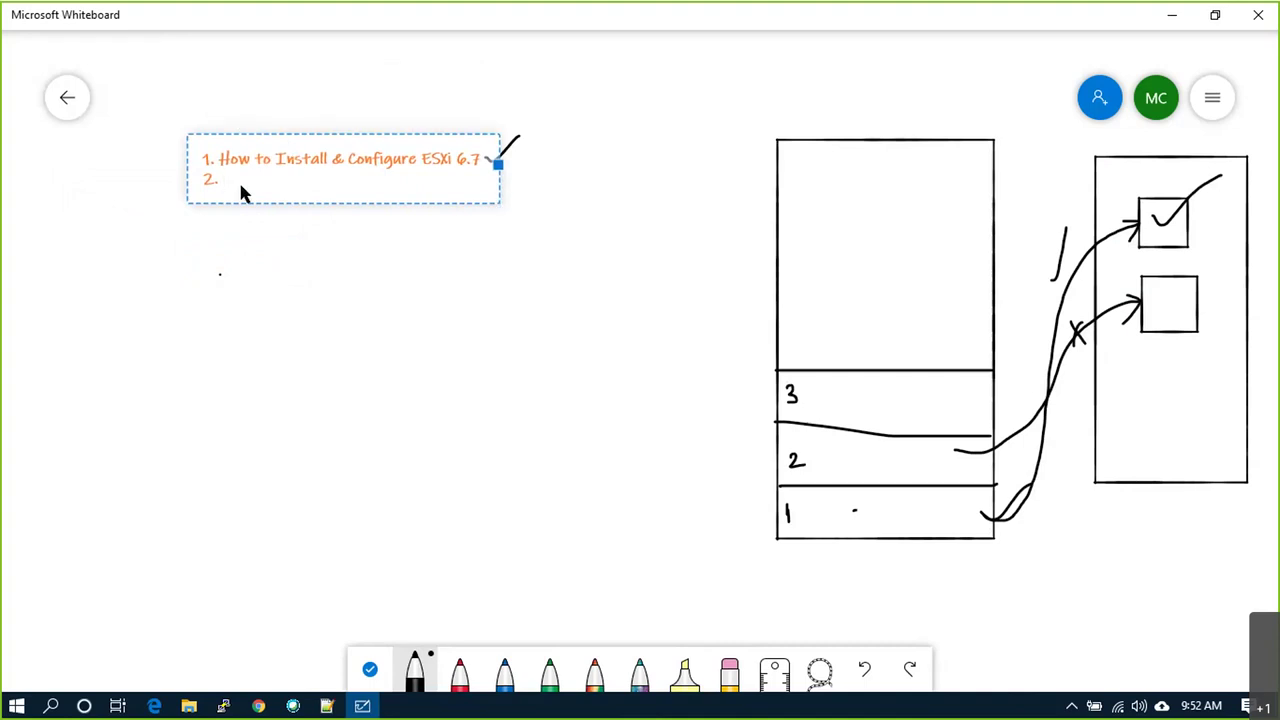
pyautogui.write('H')
pyautogui.write('VMw')
pyautogui.write('Virtual')
pyautogui.write(' Machi')
pyautogui.write('ne Fil')
pyautogui.write('es')
pyautogui.click(277, 246)
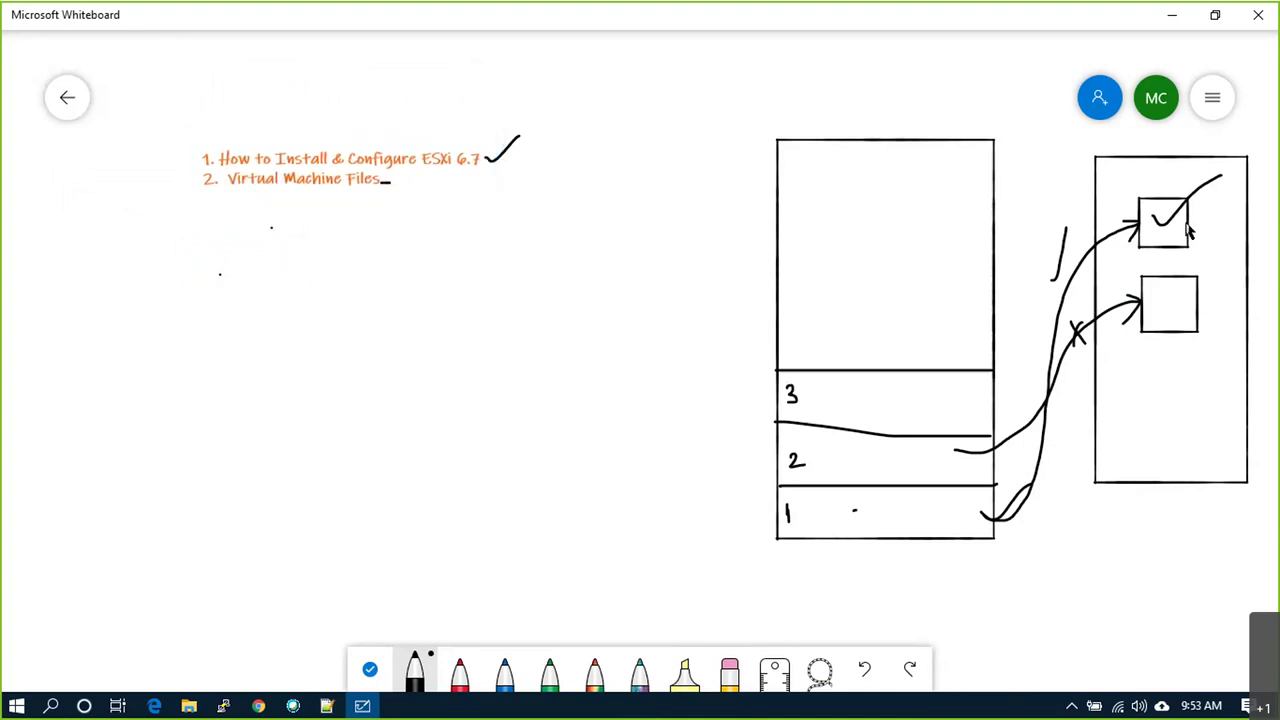
pyautogui.moveTo(1190, 198)
pyautogui.mouseDown()
pyautogui.moveTo(1145, 185)
pyautogui.moveTo(1130, 240)
pyautogui.moveTo(1168, 258)
pyautogui.moveTo(1194, 225)
pyautogui.moveTo(1192, 198)
pyautogui.mouseUp()
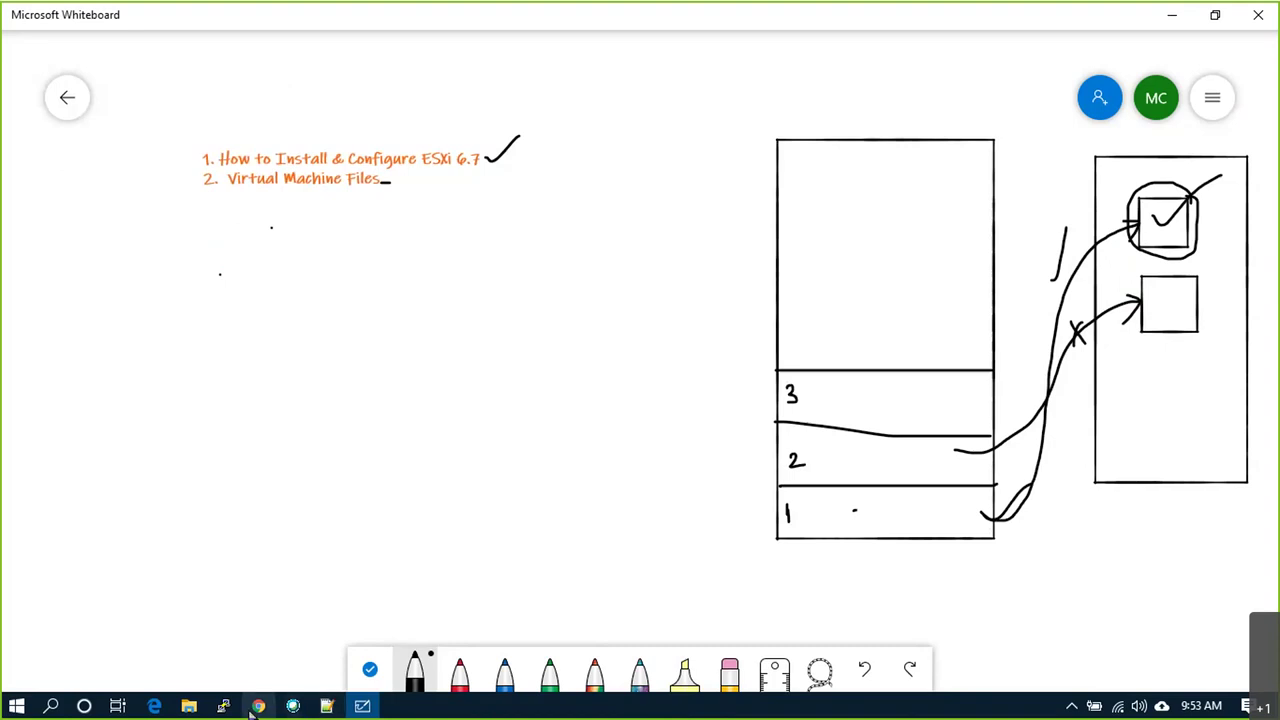
# Step: In the ESXi host page, open Virtual Machines and start the Create/Register VM wizard for a new VM
pyautogui.moveTo(258, 706)
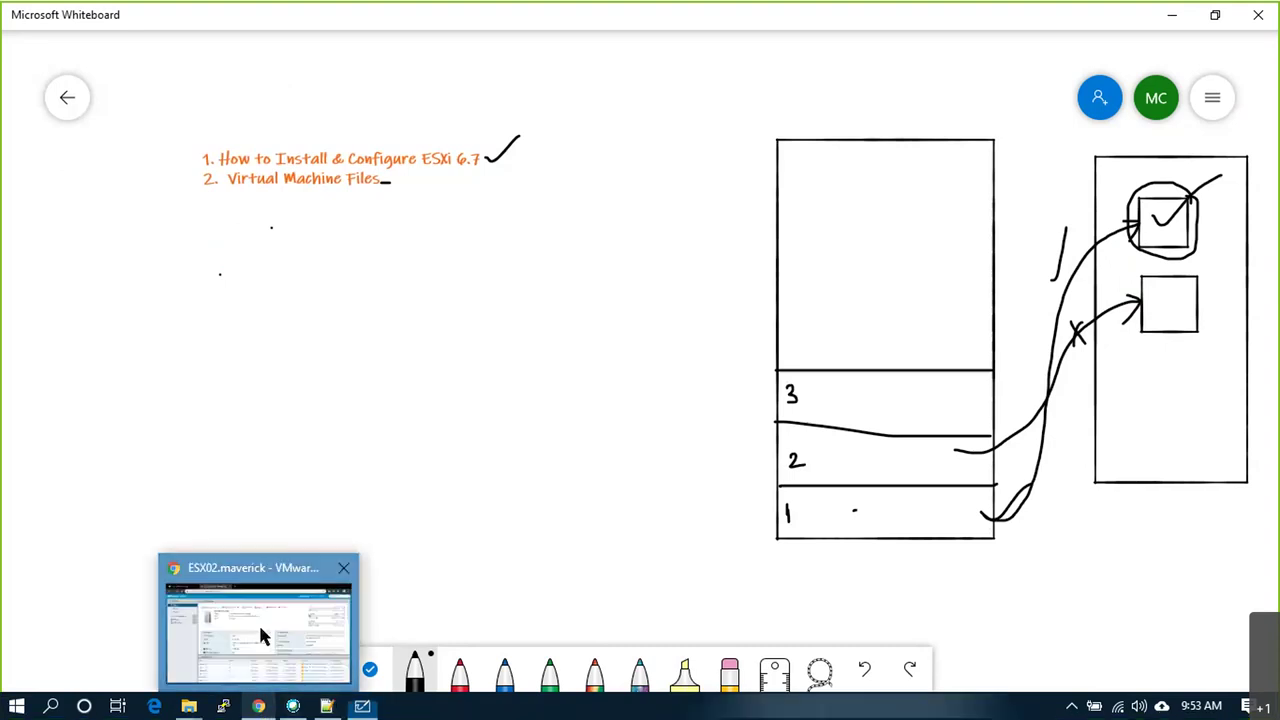
pyautogui.click(259, 628)
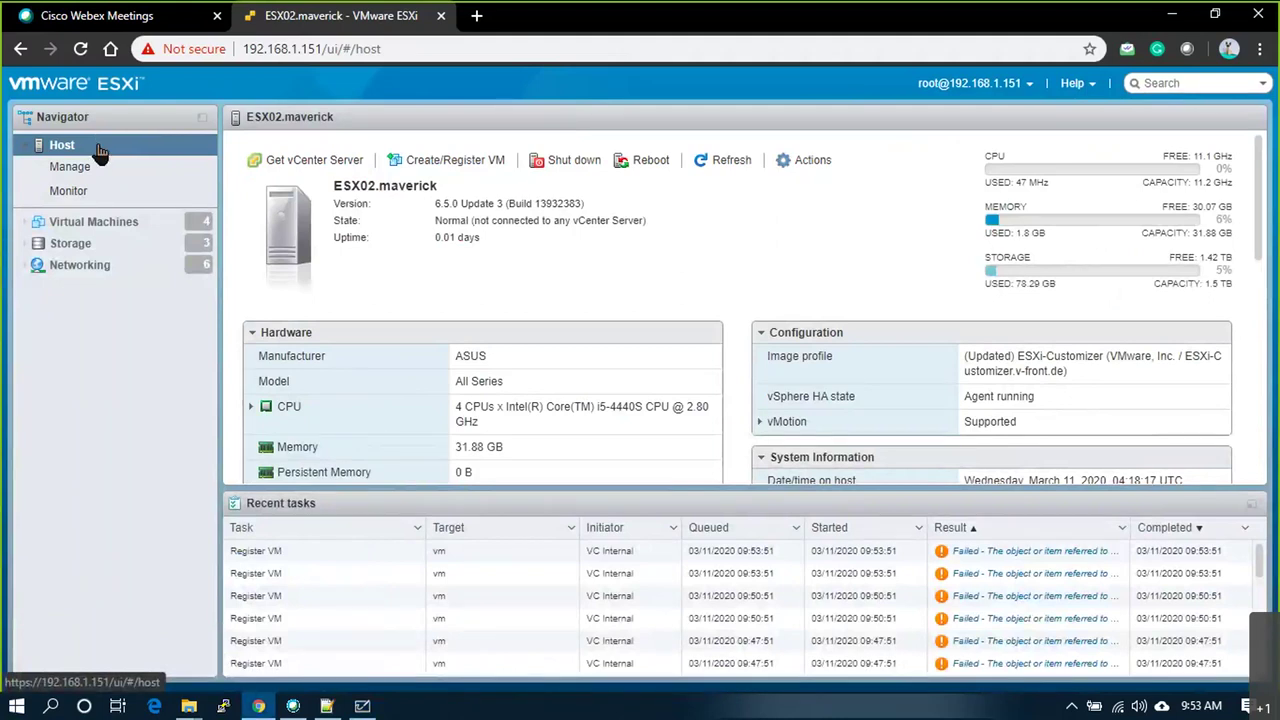
pyautogui.rightClick(100, 148)
pyautogui.click(90, 221)
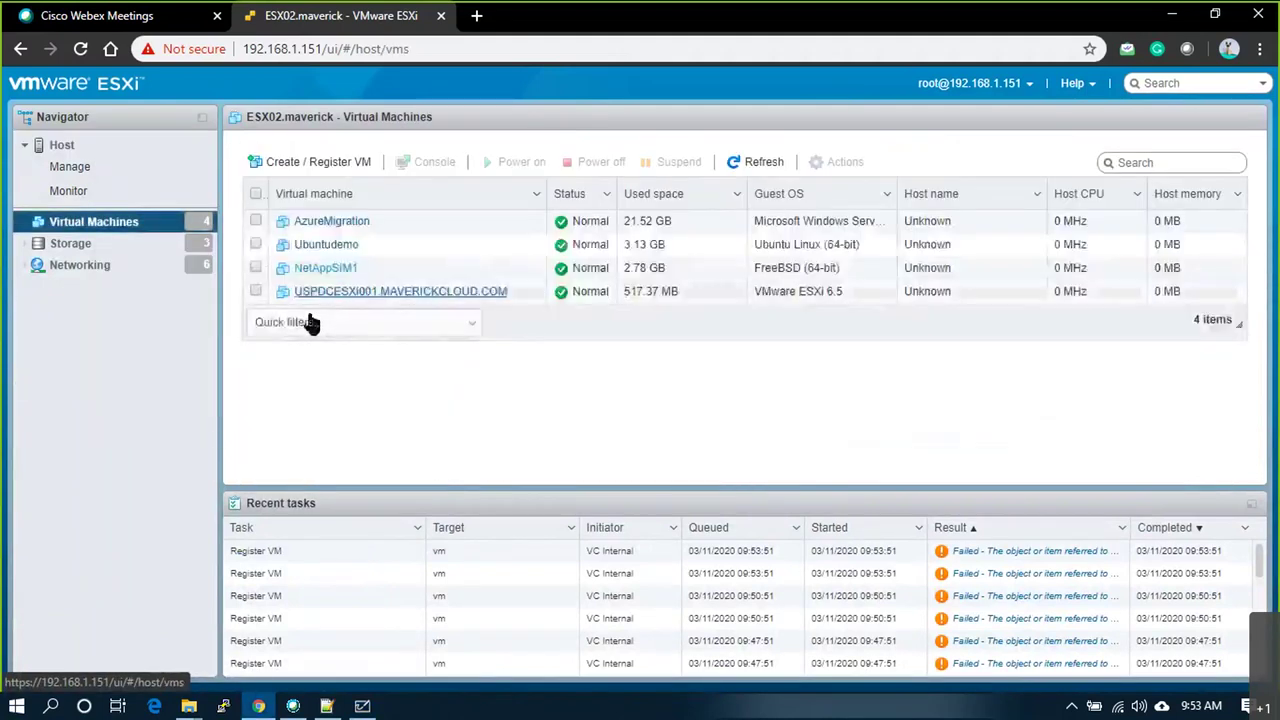
pyautogui.rightClick(66, 147)
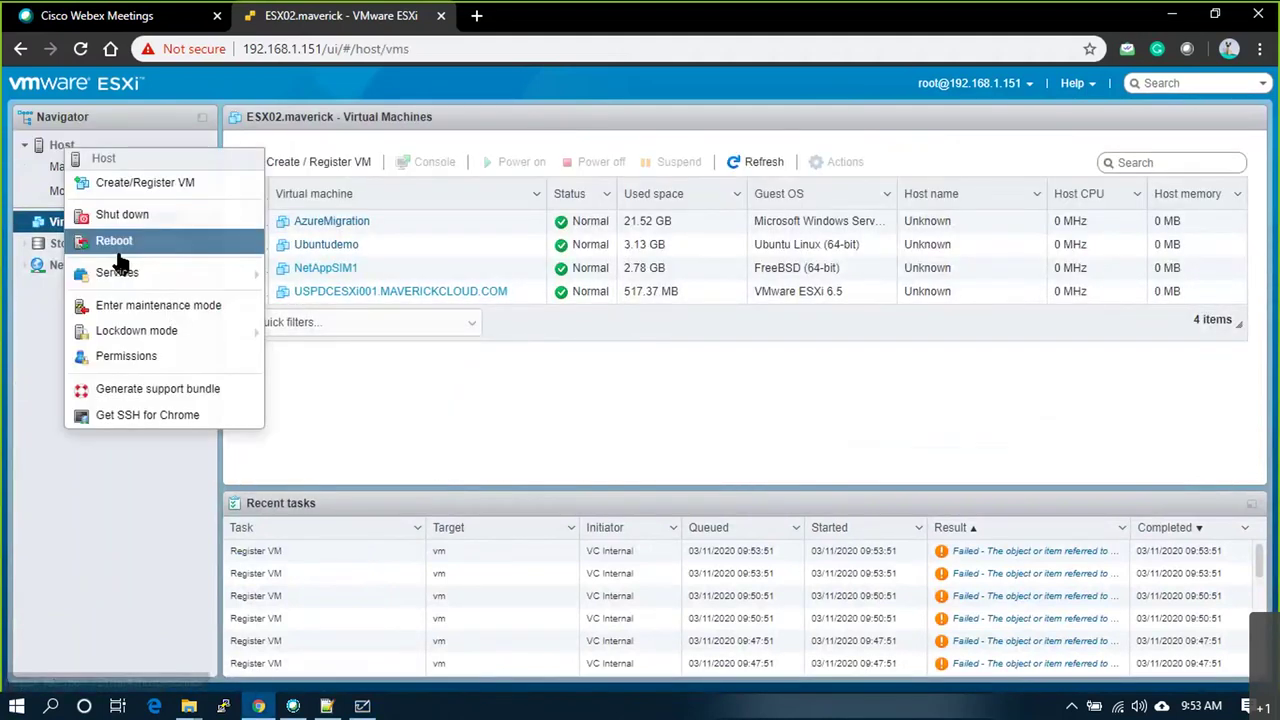
pyautogui.click(150, 184)
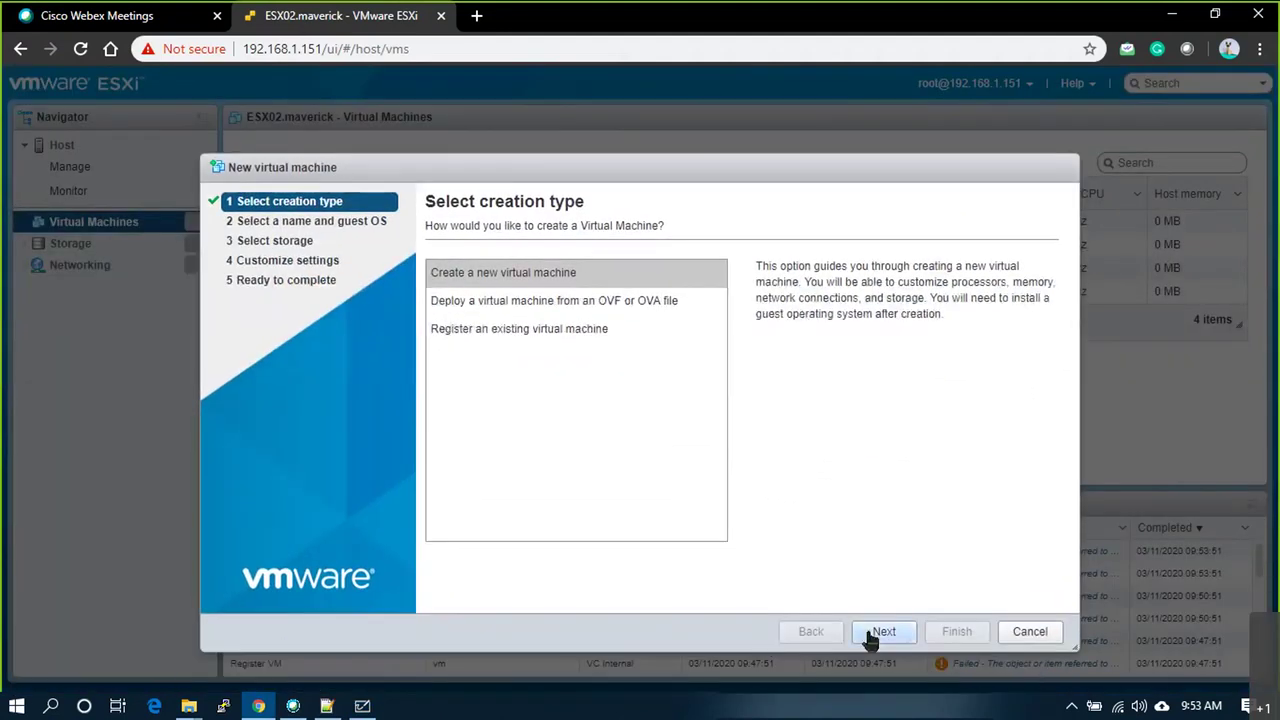
pyautogui.click(872, 632)
pyautogui.moveTo(571, 171); pyautogui.dragTo(580, 337)
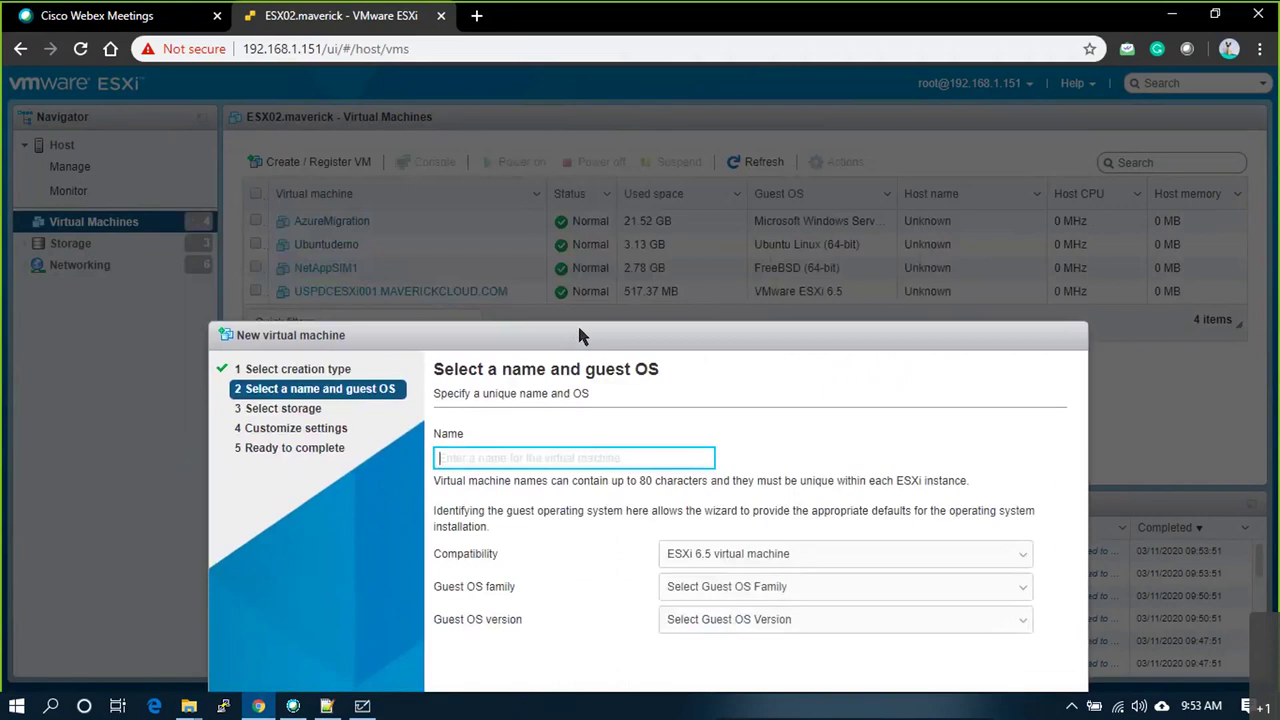
# Step: Name the new virtual machine USPDCESXi002.MAVERICKCLOUD.COM
pyautogui.click(500, 457)
pyautogui.write('U')
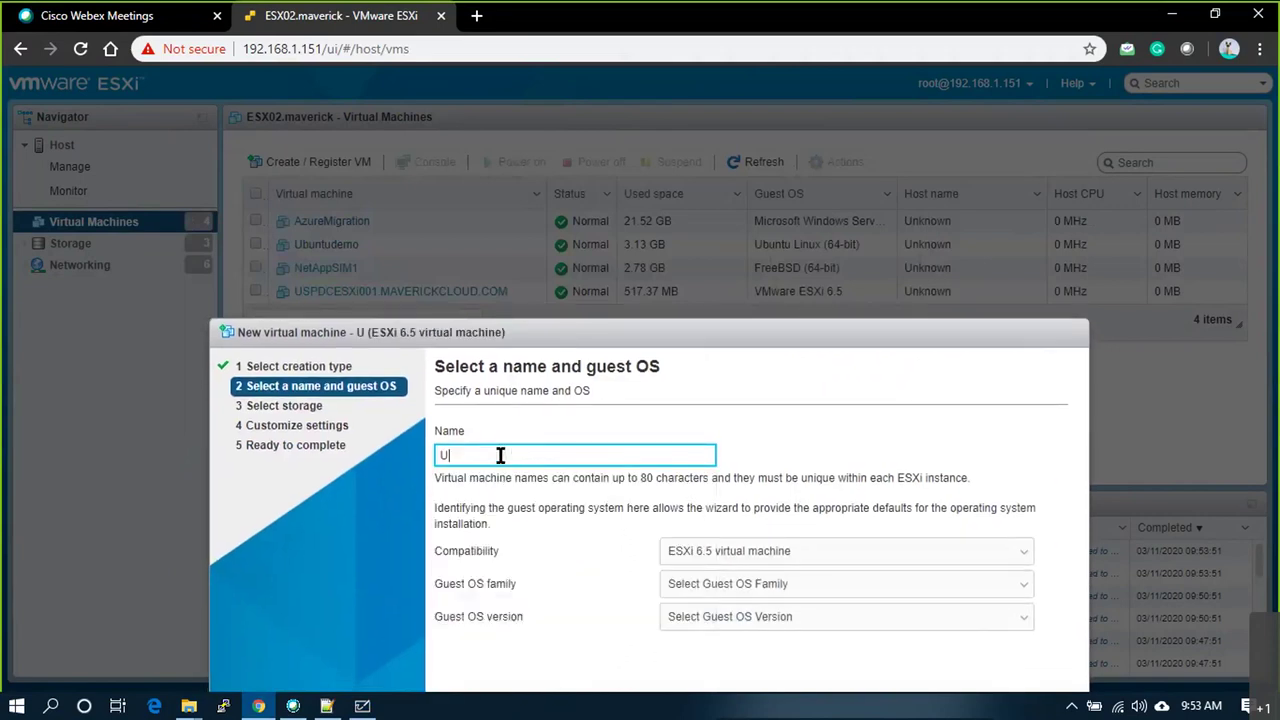
pyautogui.write('SPDC')
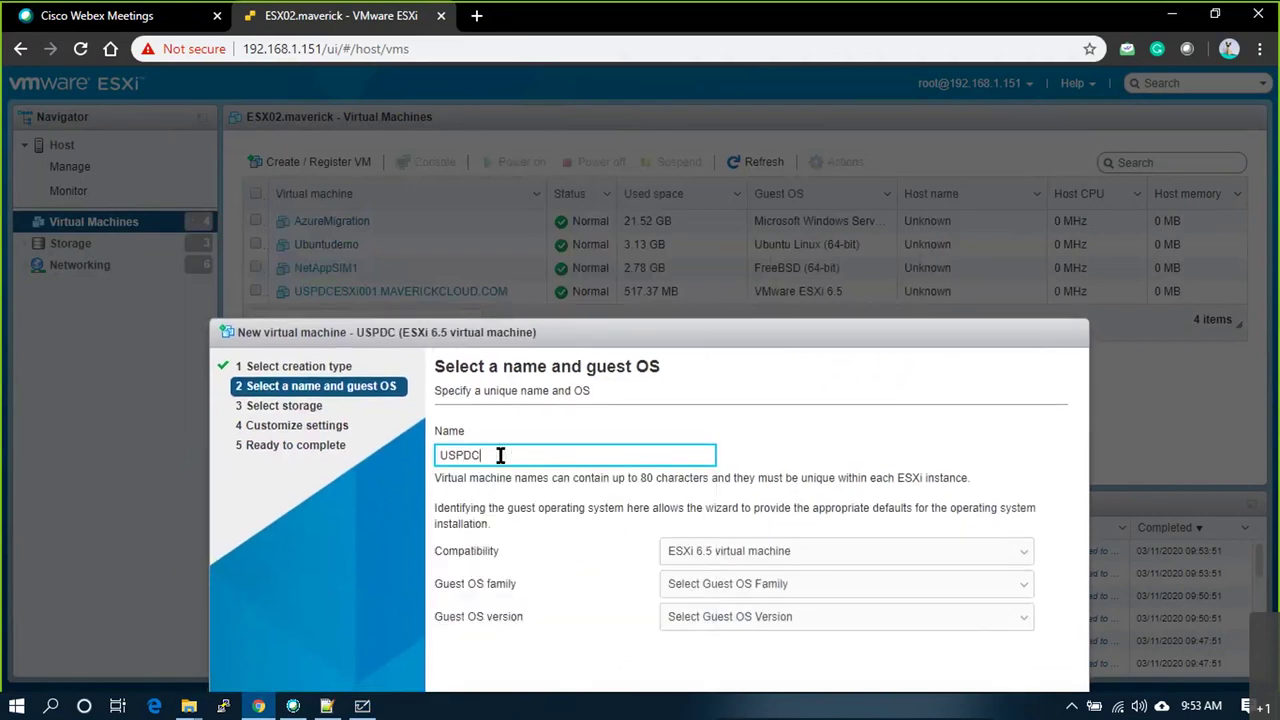
pyautogui.write('ESXI002')
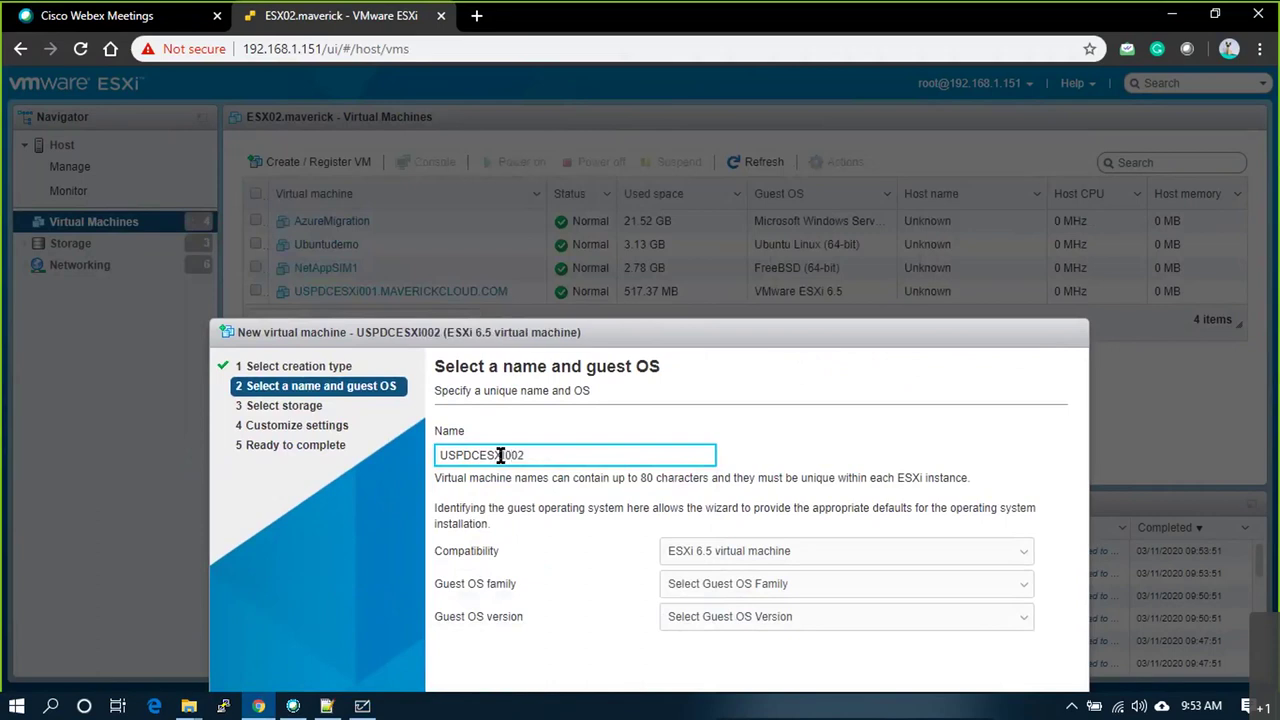
pyautogui.press('BackSpace')
pyautogui.press('BackSpace')
pyautogui.press('BackSpace')
pyautogui.press('BackSpace')
pyautogui.write('i002.MAVERICKCLOUD.COM')
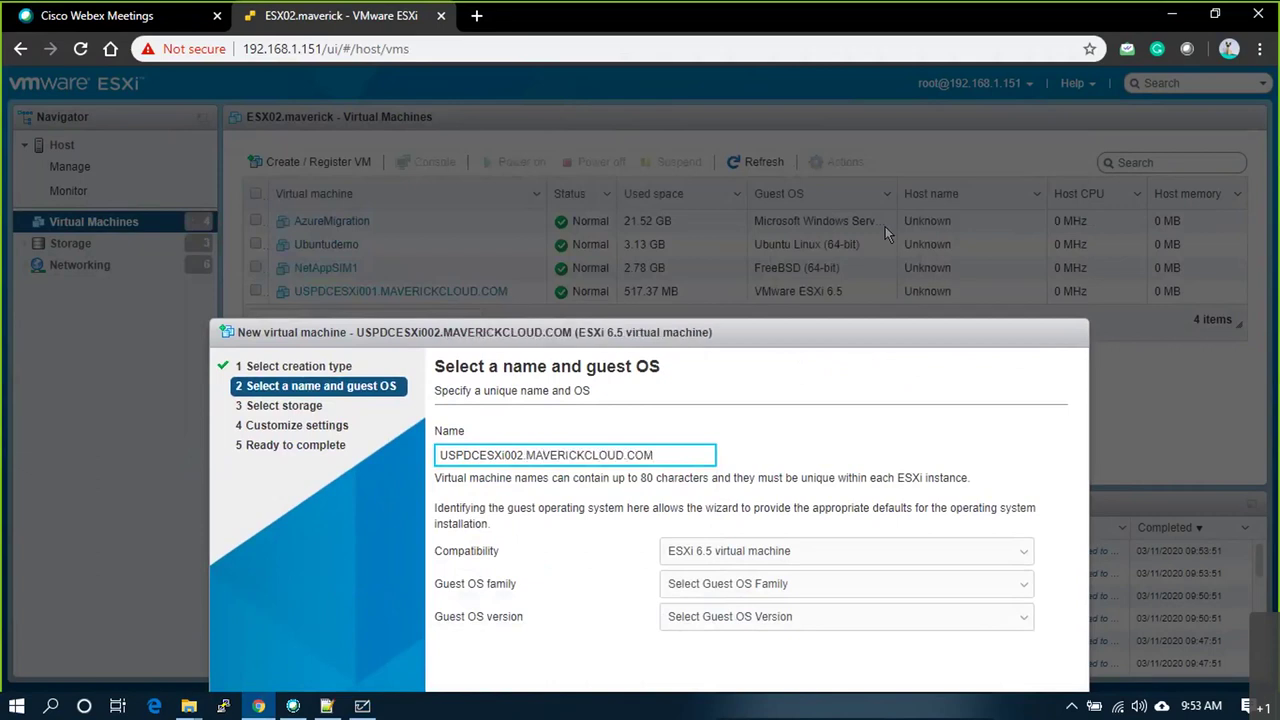
# Step: Set the guest OS family to Other and the version to VMware ESXi 6.5
pyautogui.click(951, 585)
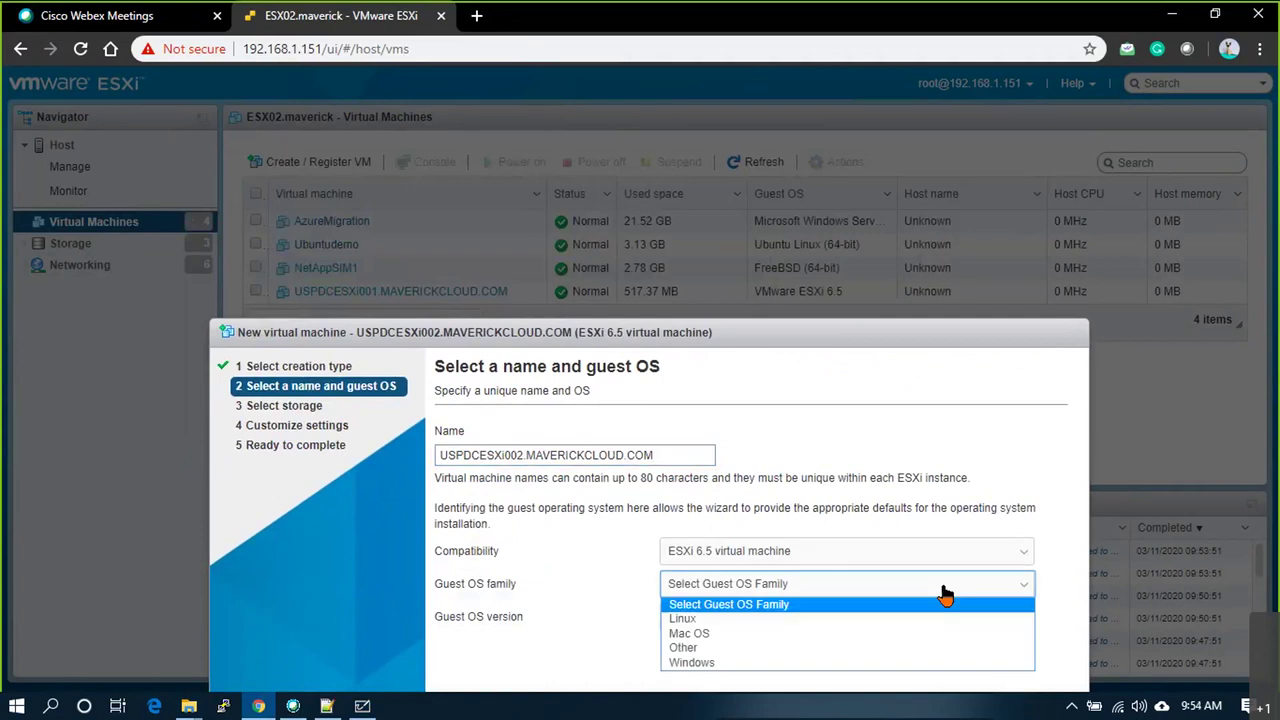
pyautogui.click(702, 651)
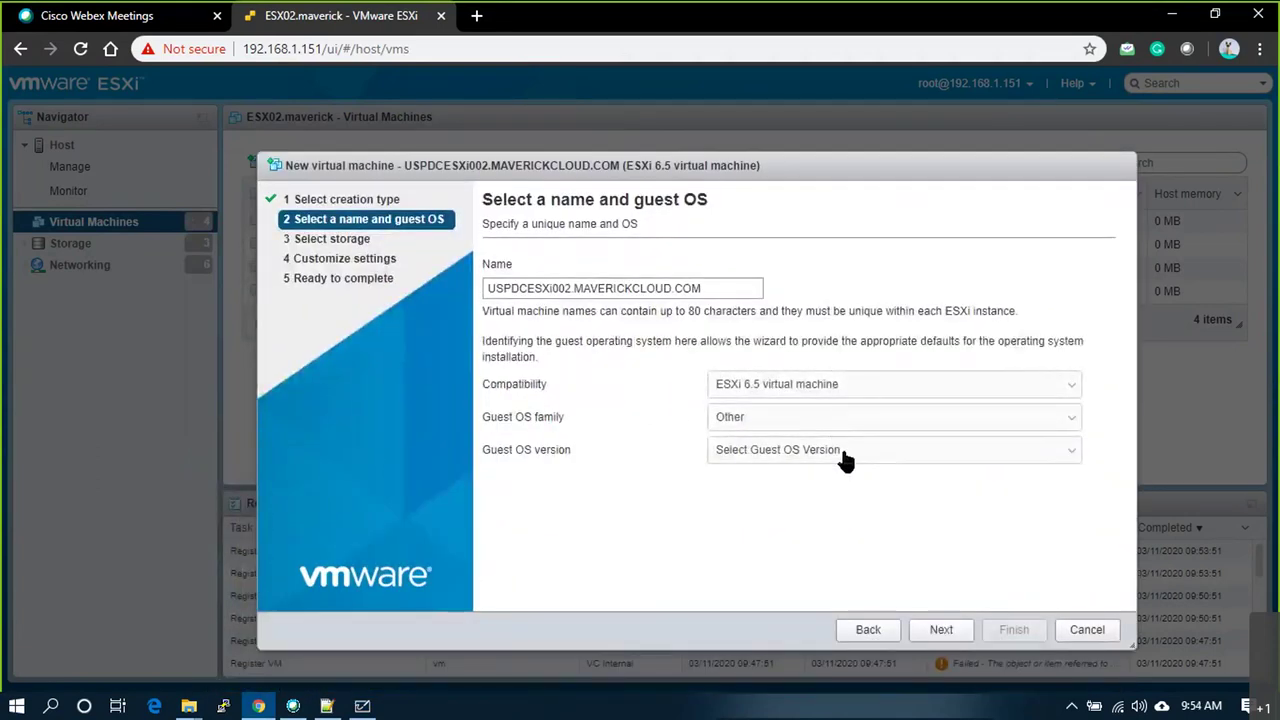
pyautogui.click(806, 445)
pyautogui.scroll(-1, 806, 440)
pyautogui.click(806, 431)
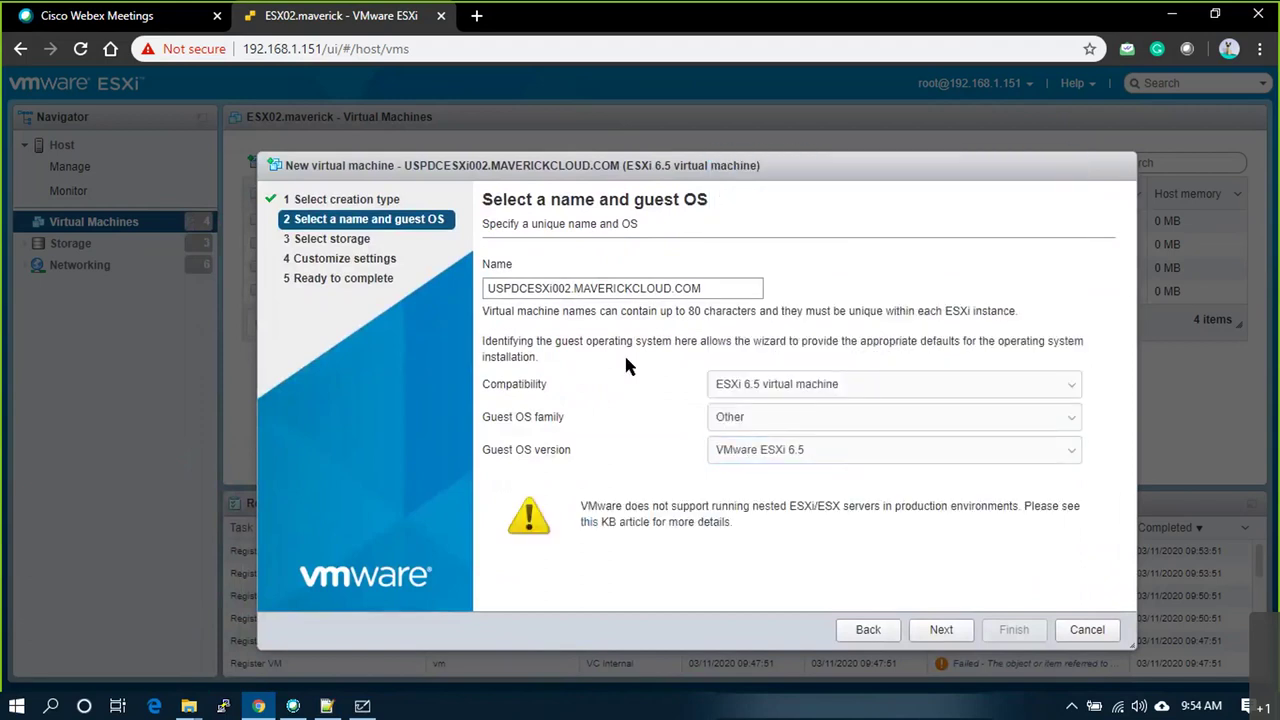
pyautogui.click(941, 631)
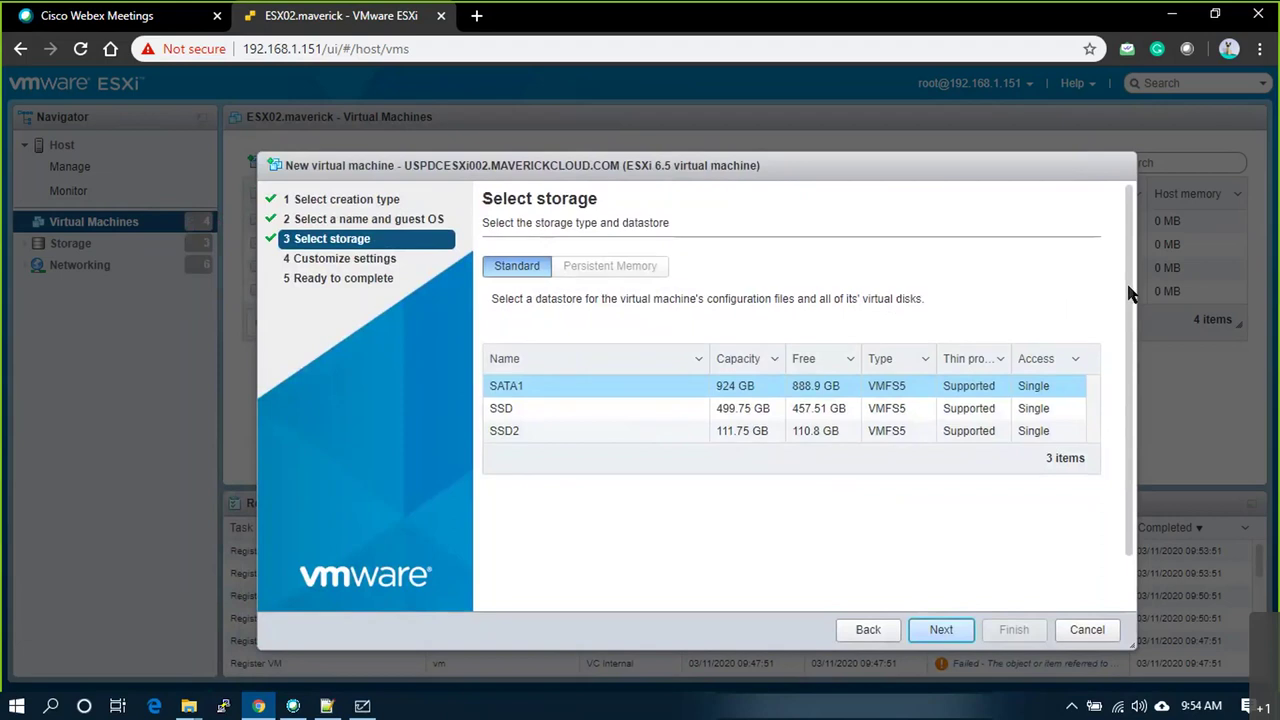
# Step: Store the VM on the SSD datastore and continue to Customize settings
pyautogui.scroll(-1, 1118, 305)
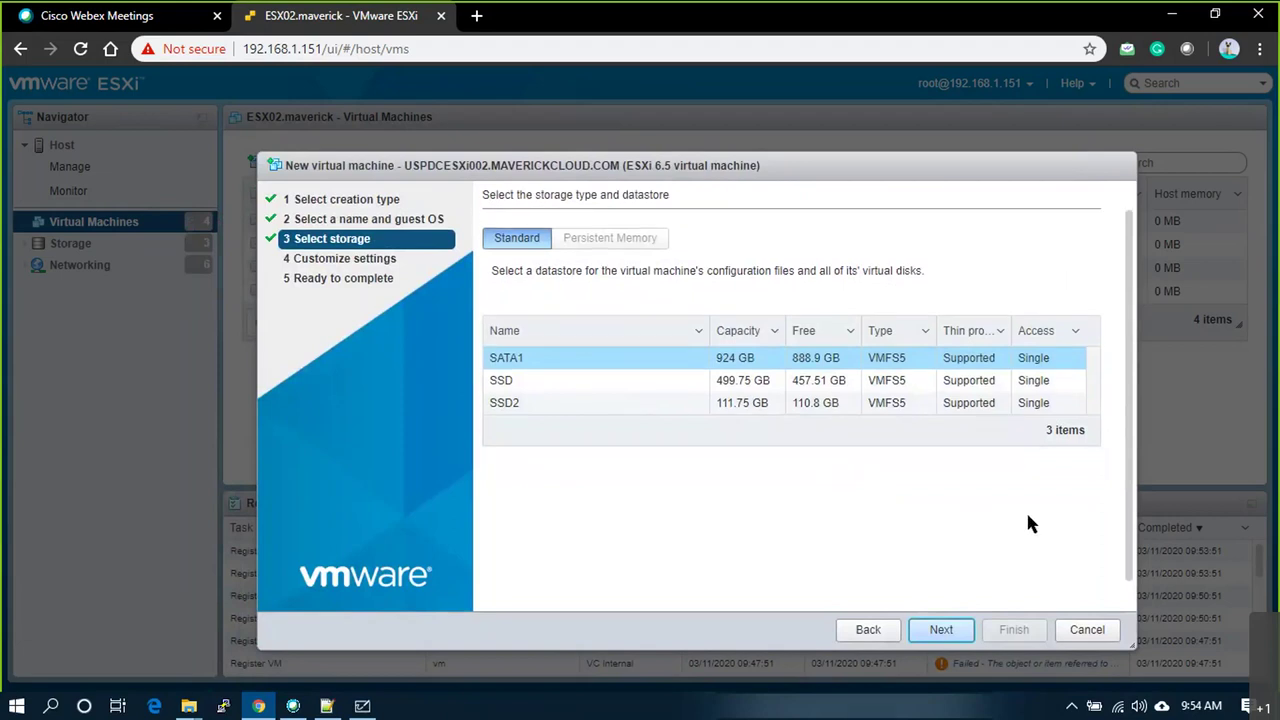
pyautogui.click(608, 382)
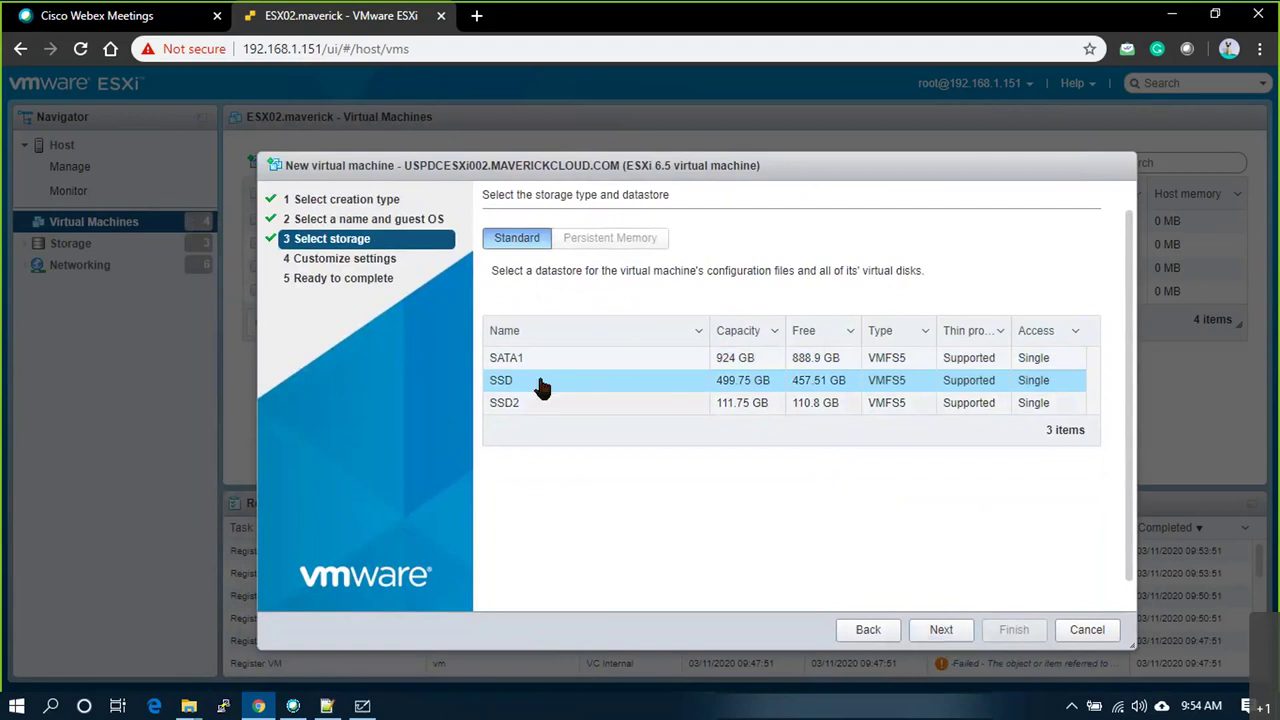
pyautogui.click(934, 641)
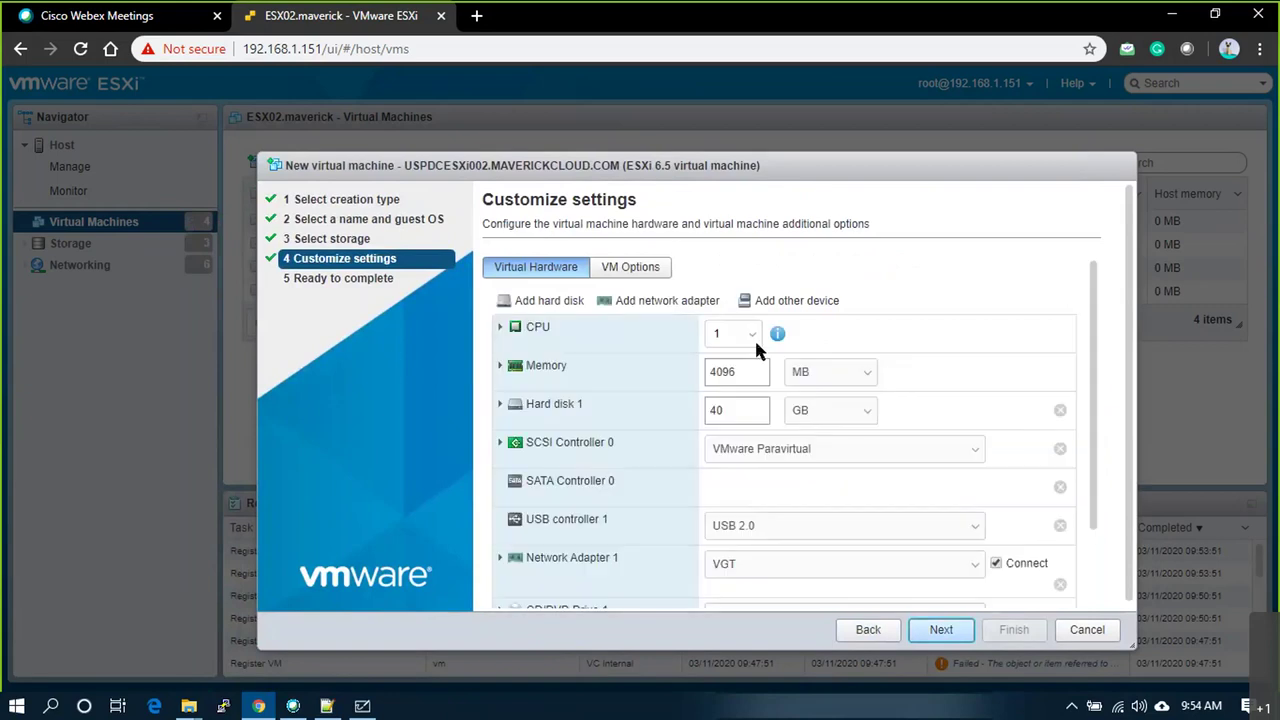
# Step: Give the VM 4 CPUs and 8 GB of memory
pyautogui.click(752, 335)
pyautogui.click(731, 408)
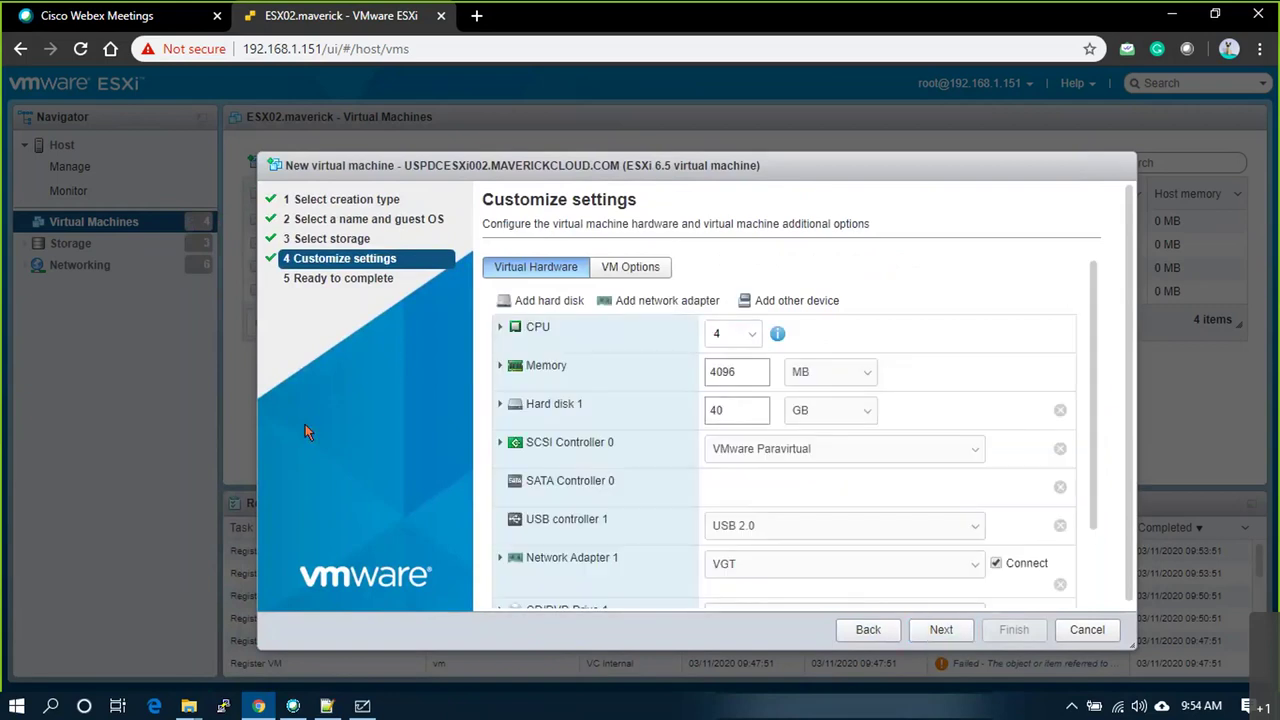
pyautogui.moveTo(734, 369); pyautogui.dragTo(697, 371)
pyautogui.write('8')
pyautogui.click(808, 380)
pyautogui.click(812, 407)
pyautogui.click(967, 315)
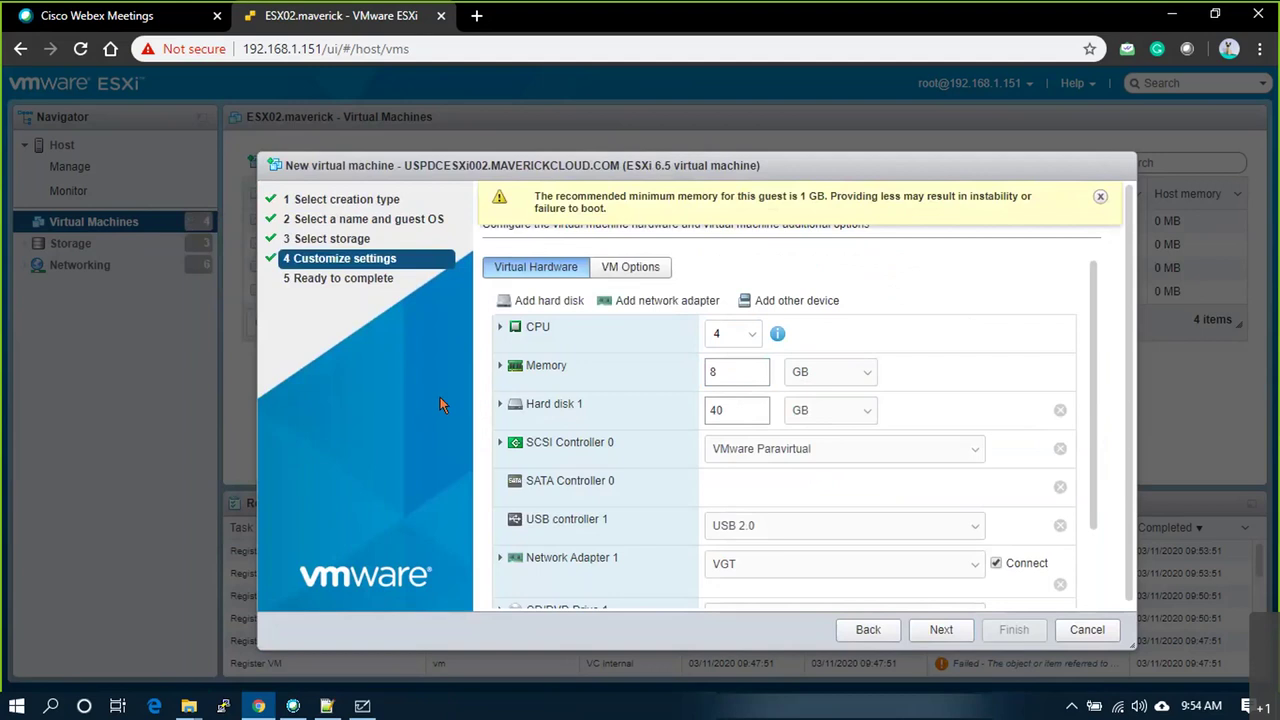
# Step: Resize Hard disk 1 from 40 GB to 15 GB and select its [SSD] location path
pyautogui.click(500, 404)
pyautogui.click(707, 414)
pyautogui.press('BackSpace')
pyautogui.press('BackSpace')
pyautogui.write('15')
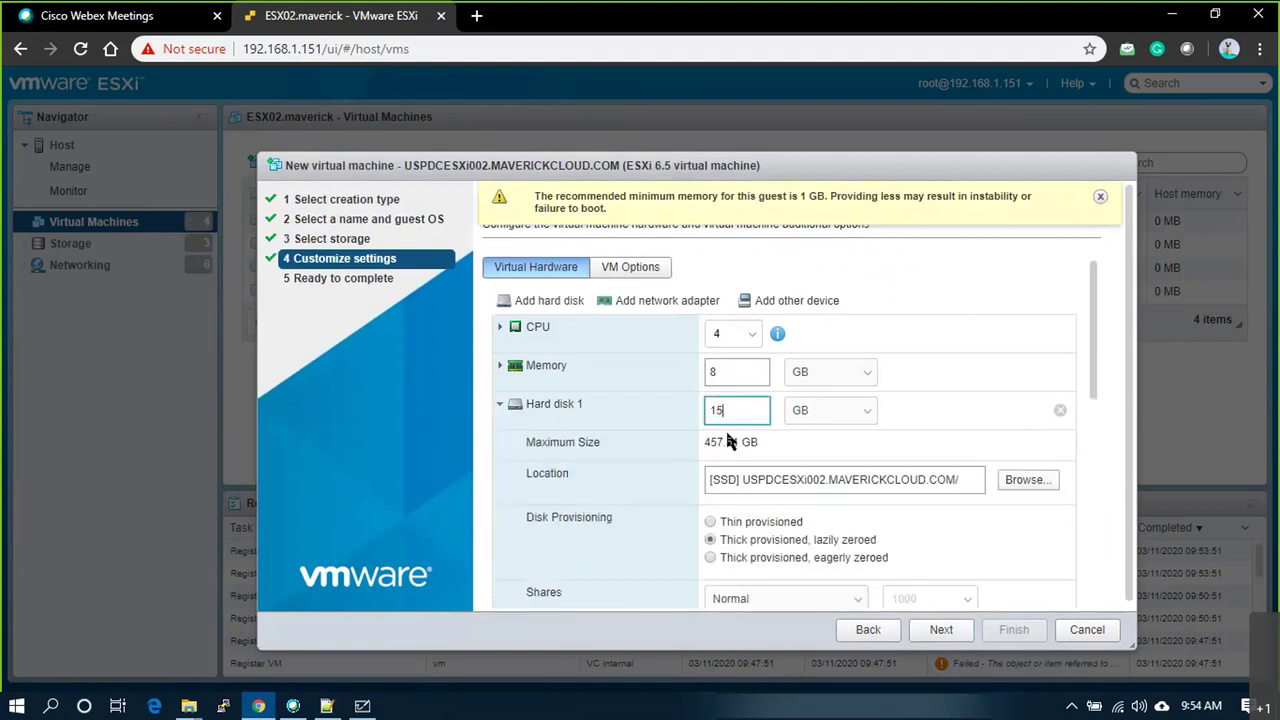
pyautogui.scroll(-1, 880, 495)
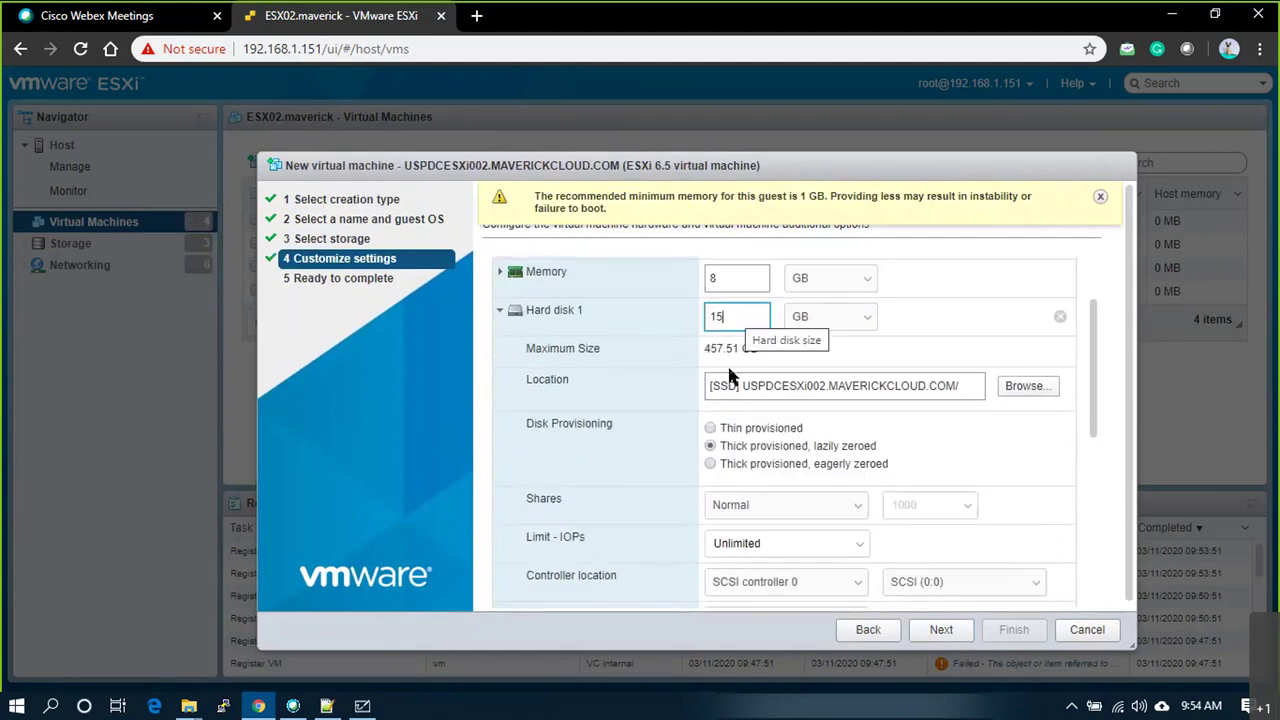
pyautogui.moveTo(711, 386); pyautogui.dragTo(958, 386)
pyautogui.click(962, 386)
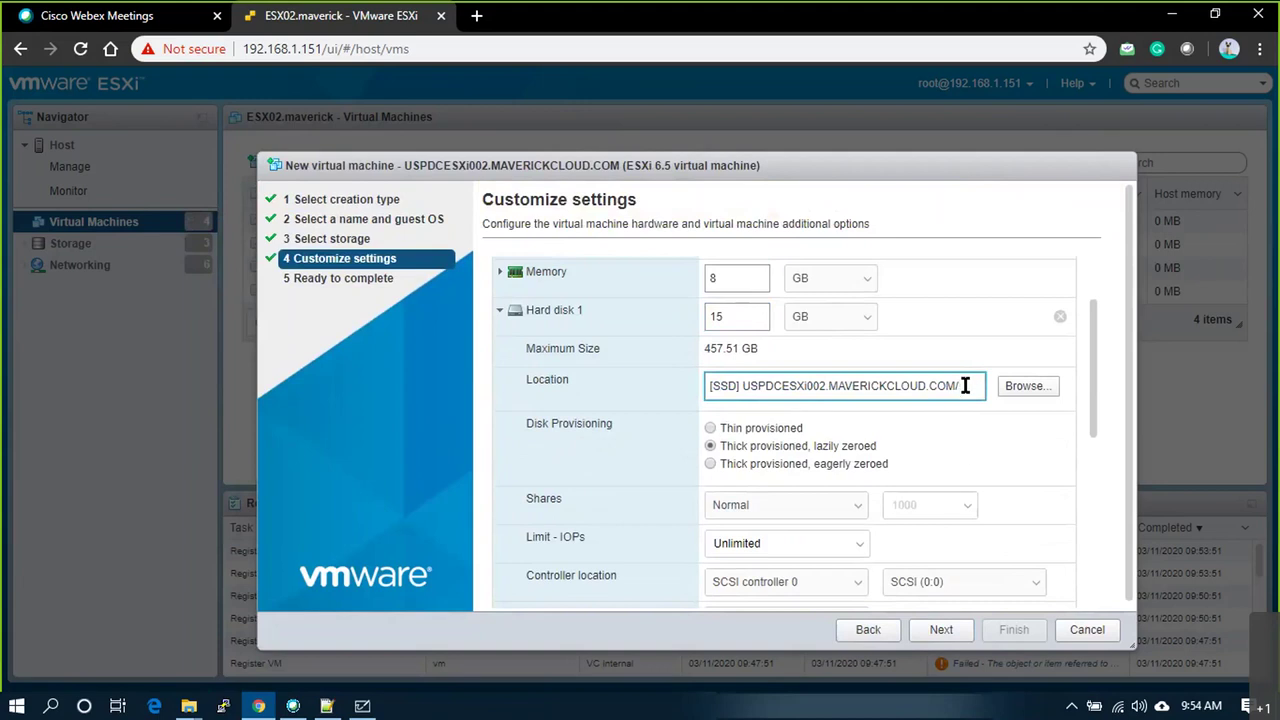
# Step: Make the virtual disk thin provisioned and put Network Adapter 1 on VLAN30
pyautogui.click(737, 430)
pyautogui.scroll(-3, 826, 443)
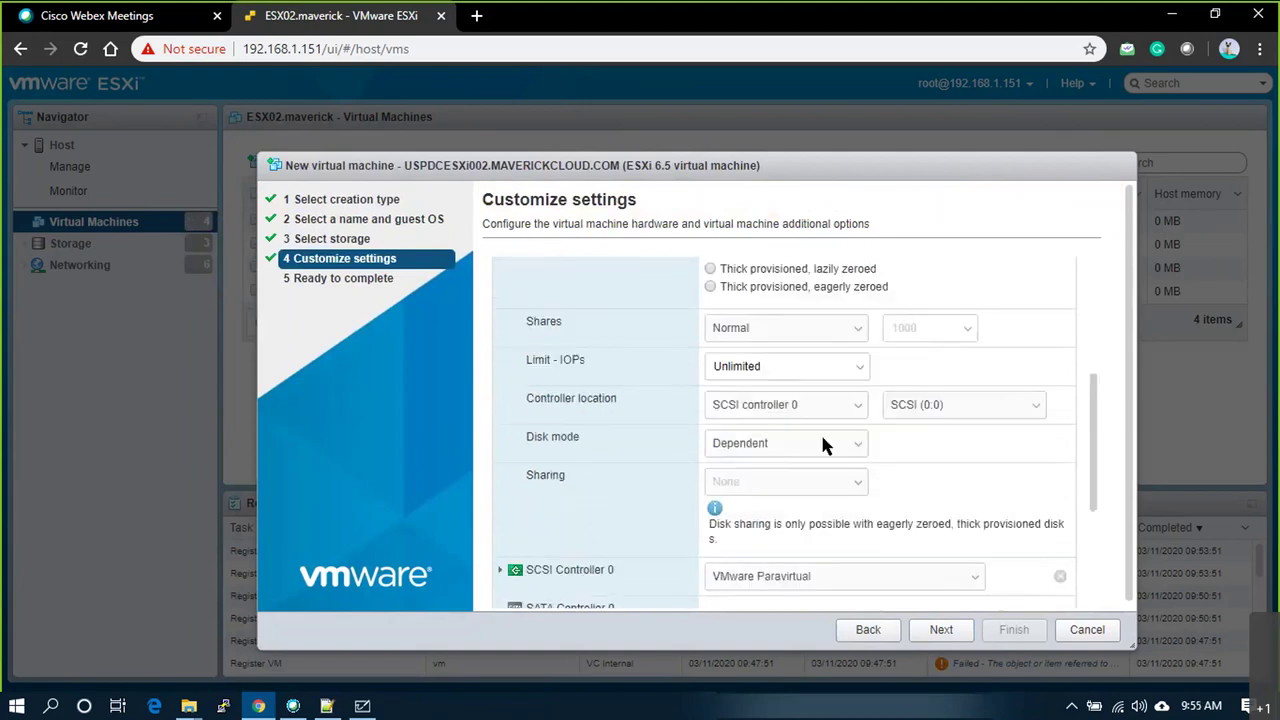
pyautogui.scroll(-3, 836, 480)
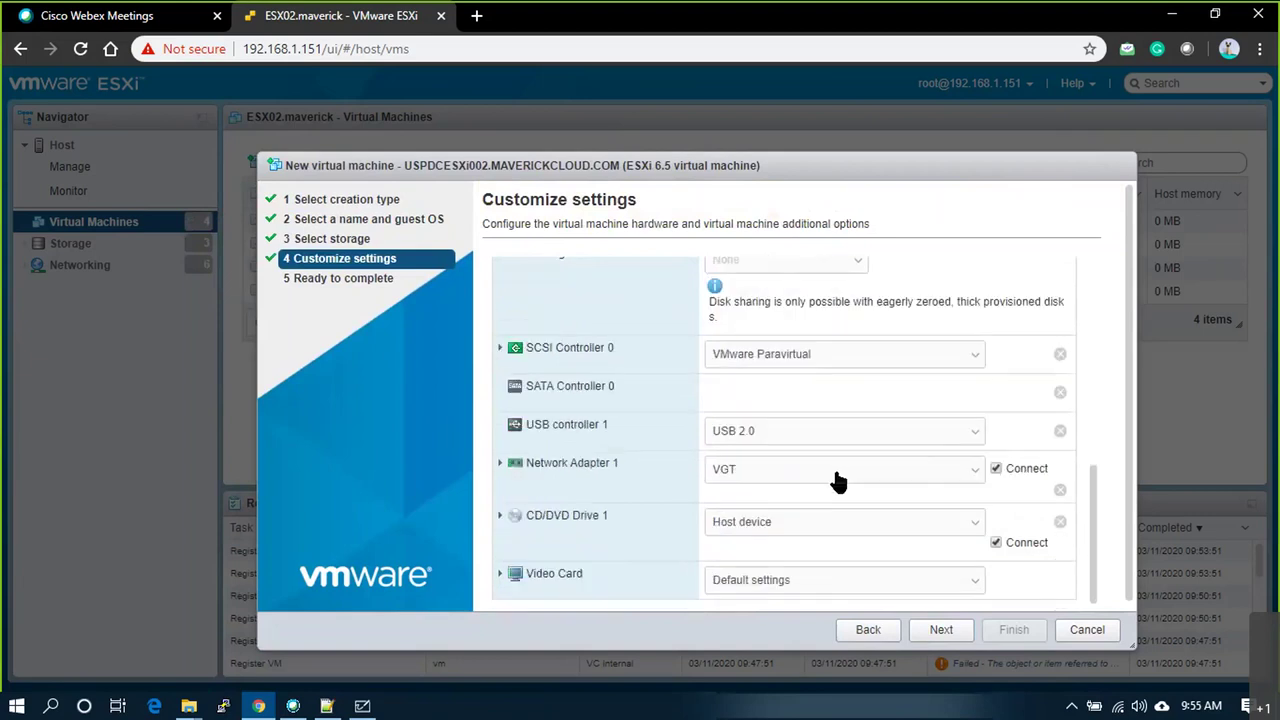
pyautogui.click(910, 476)
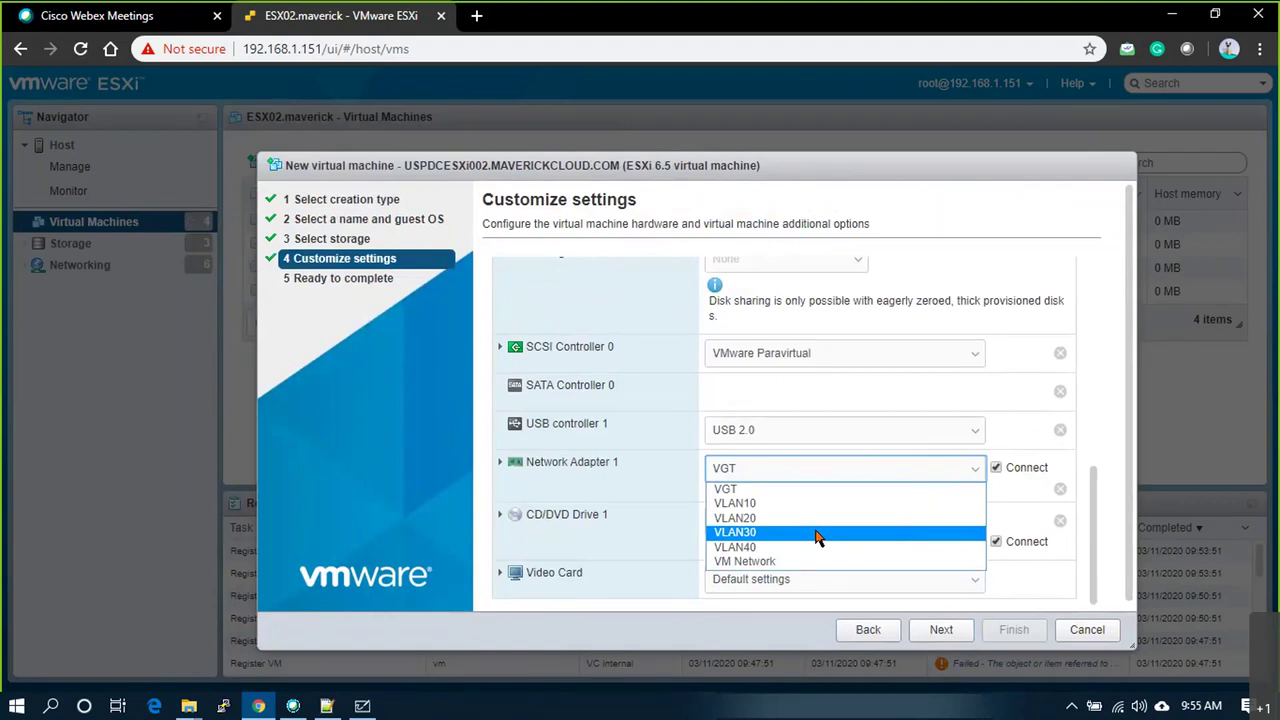
pyautogui.click(818, 536)
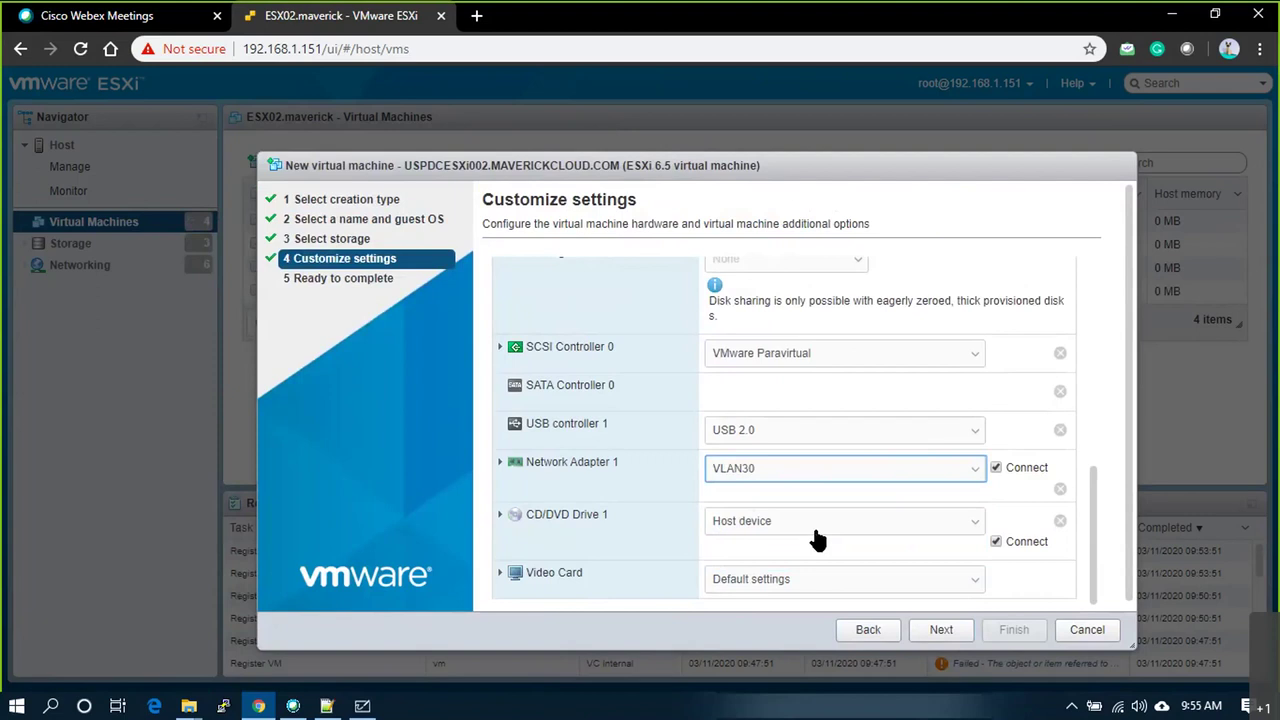
pyautogui.scroll(-1, 816, 536)
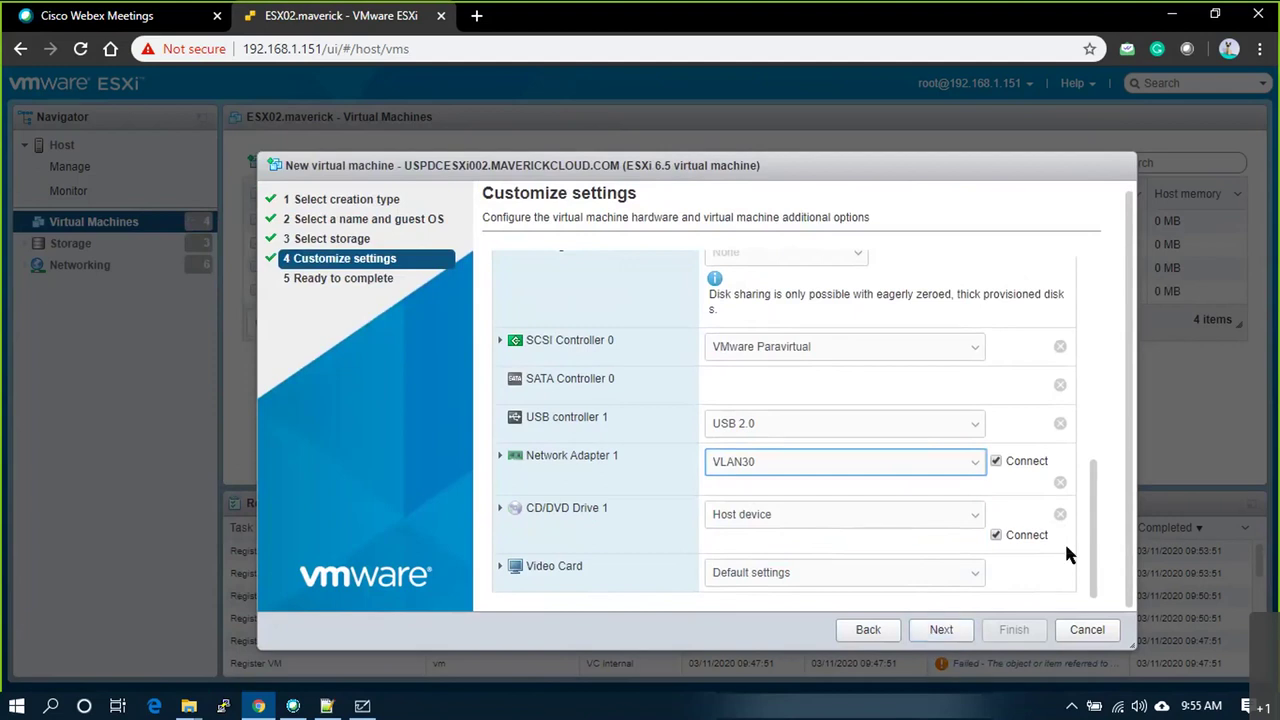
# Step: Review the Ready to complete summary, create USPDCESXi002.MAVERICKCLOUD.COM, and return to Whiteboard
pyautogui.click(945, 632)
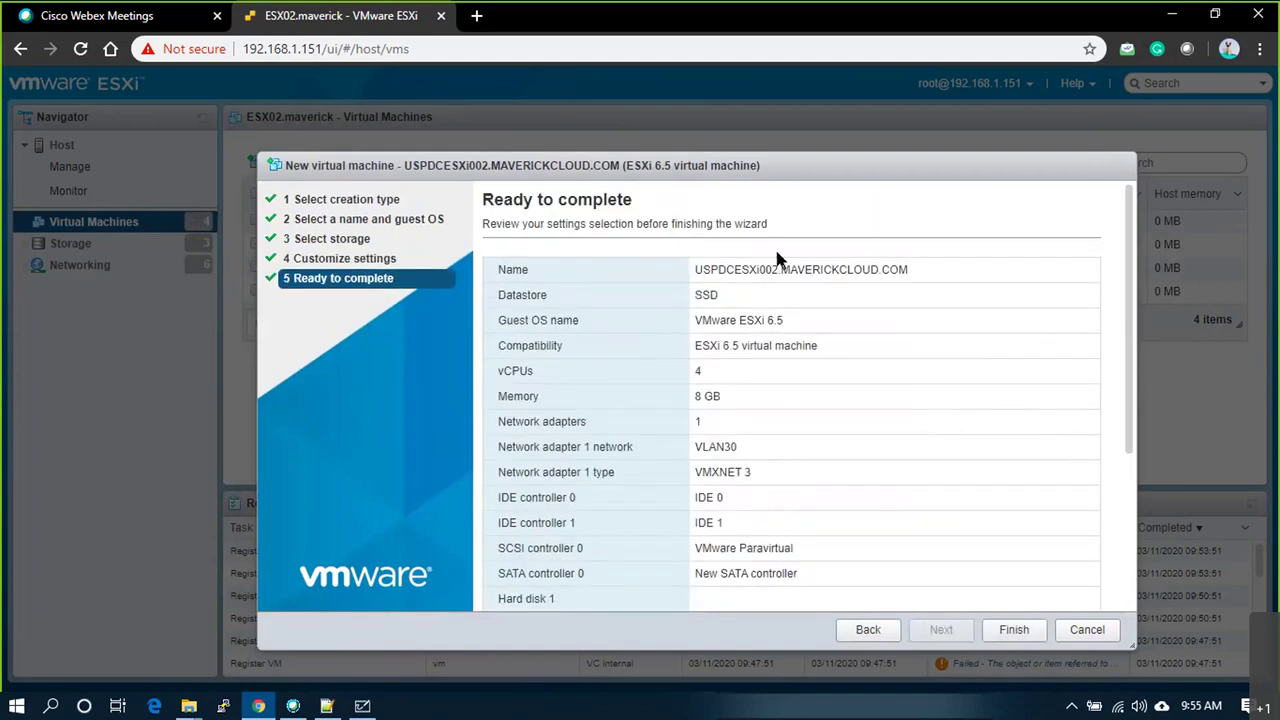
pyautogui.scroll(-3, 774, 460)
pyautogui.scroll(3, 911, 540)
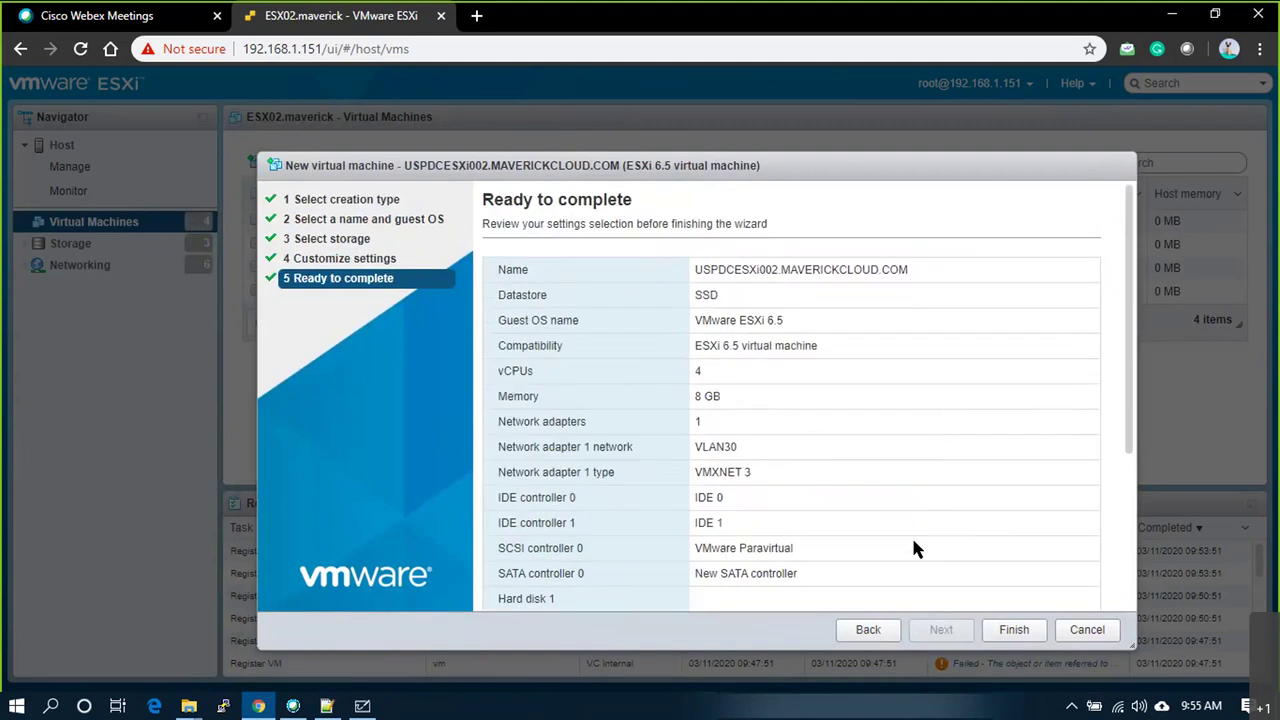
pyautogui.click(1012, 634)
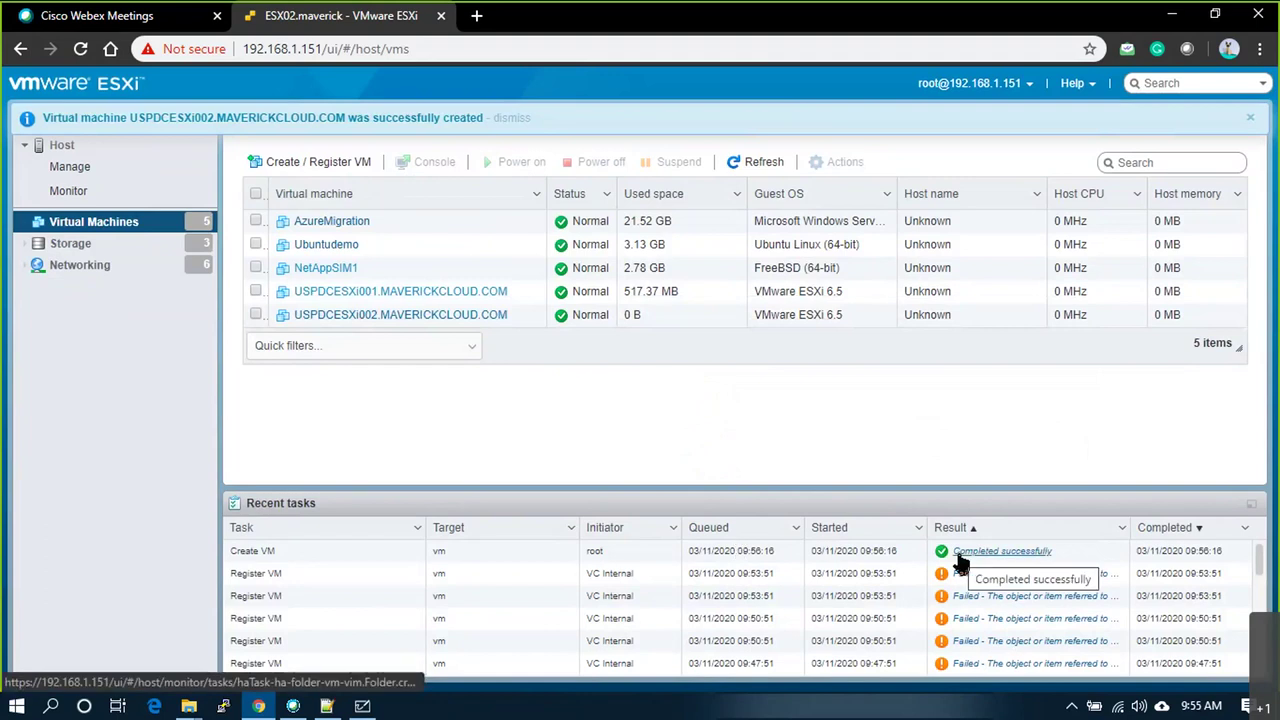
pyautogui.click(362, 706)
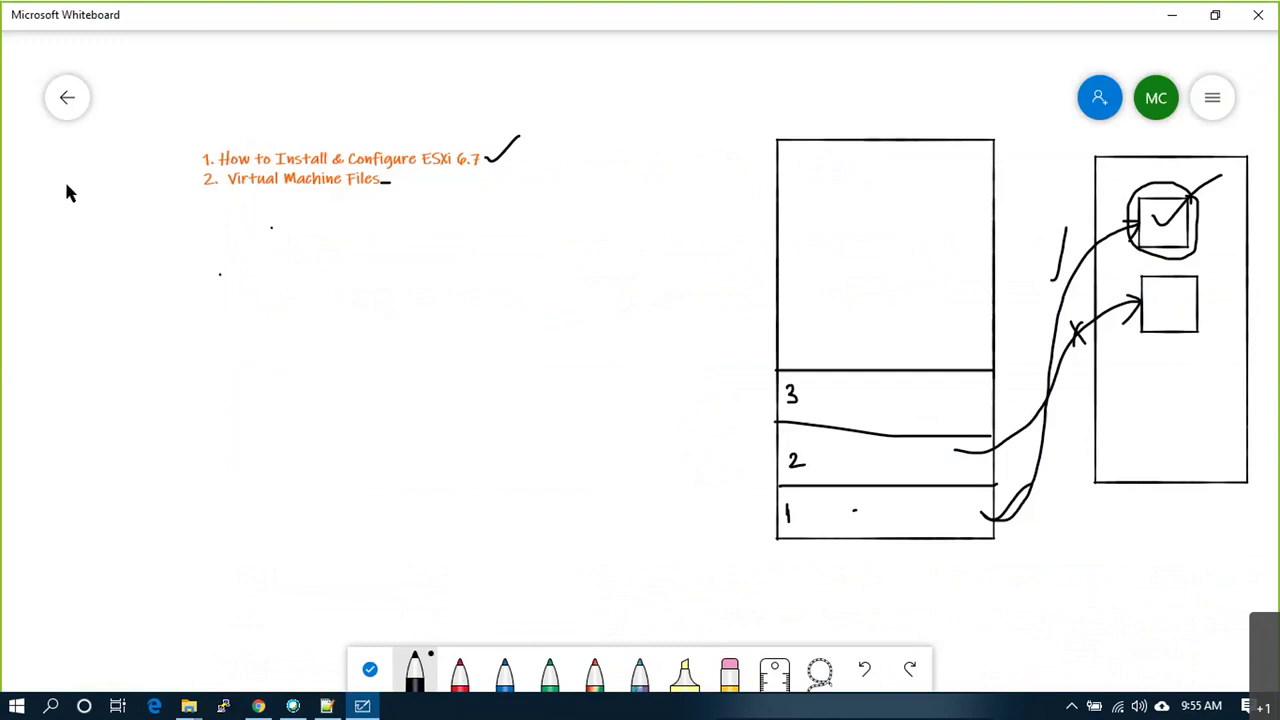
# Step: Add a sticky note reading 'WHAT IS VM' and 'SET OF FILES', then switch back to Chrome
pyautogui.rightClick(41, 197)
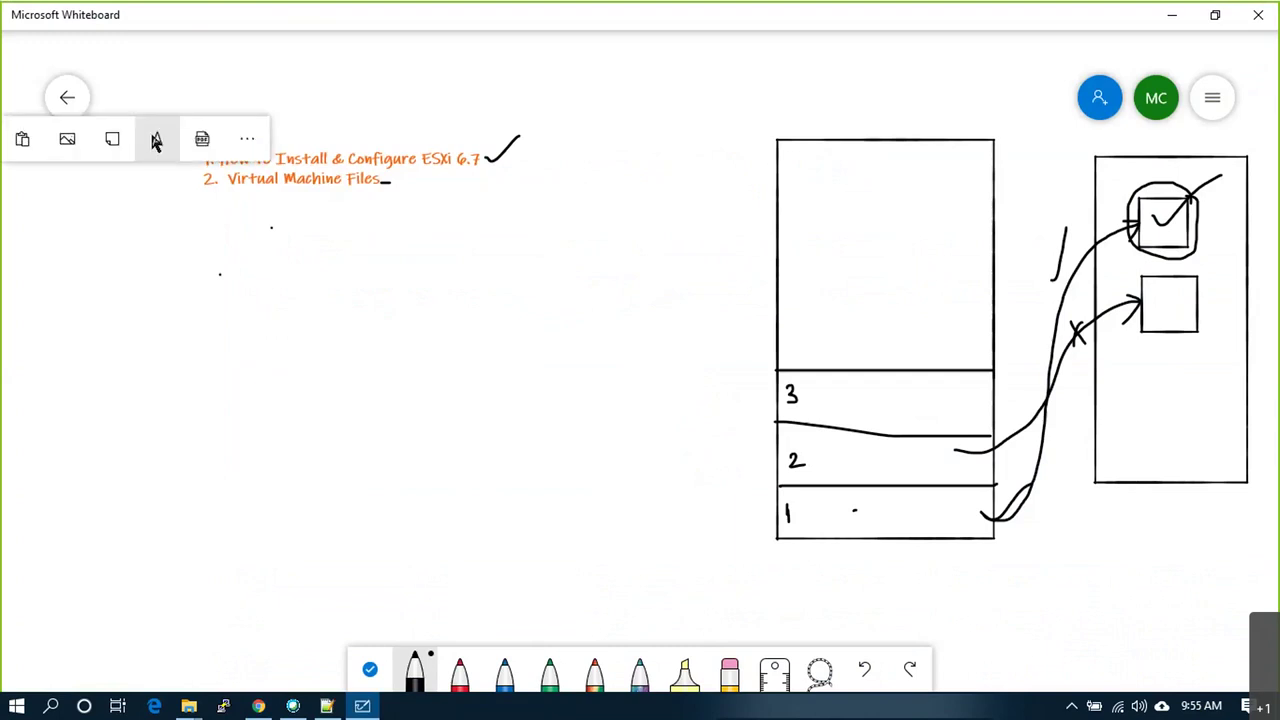
pyautogui.click(111, 134)
pyautogui.write('WHAT IS VM?')
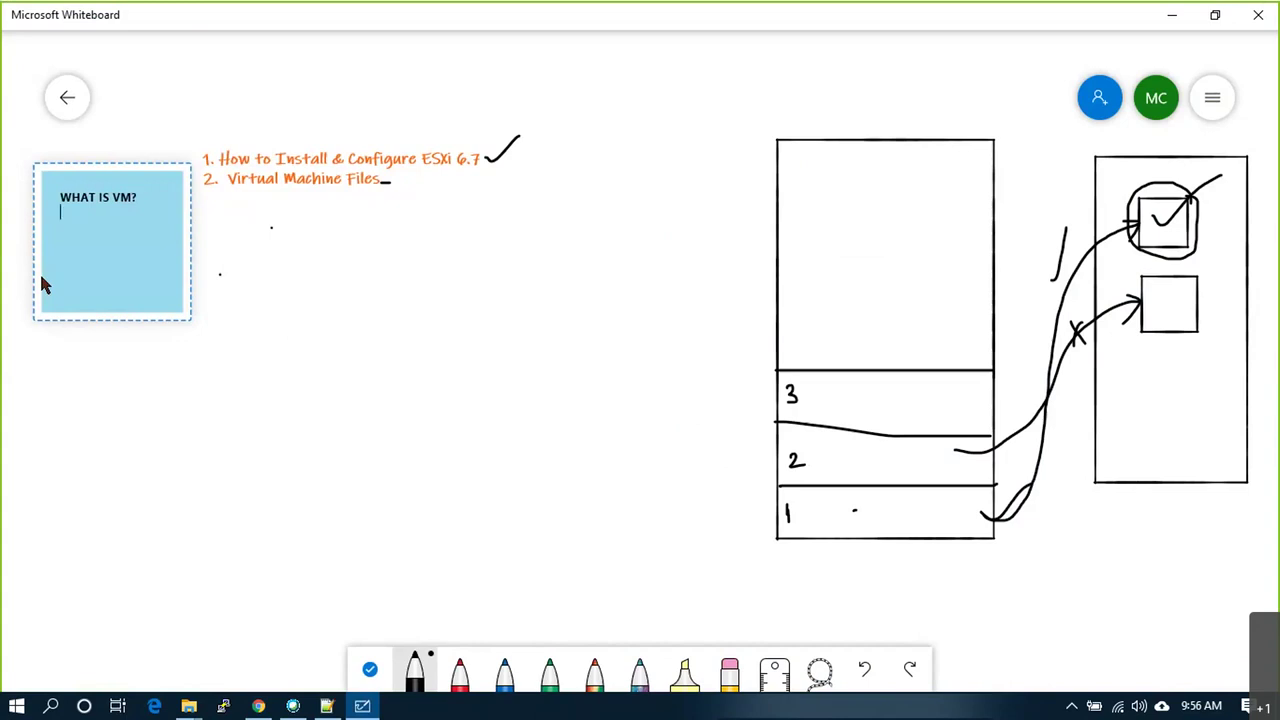
pyautogui.write('SET OF FILES')
pyautogui.hotkey('alt', 'Tab')
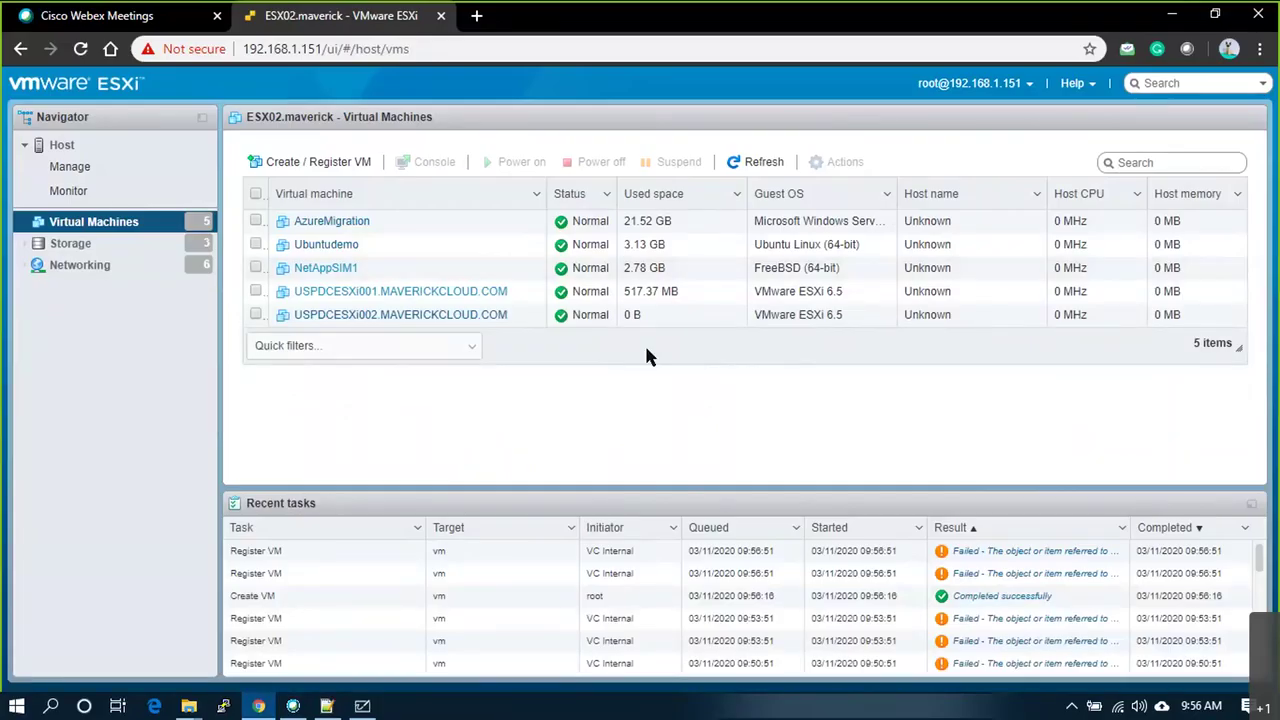
# Step: Open the SSD datastore browser and list the USPDCESXi002.MAVERICKCLOUD.COM folder's files
pyautogui.click(72, 244)
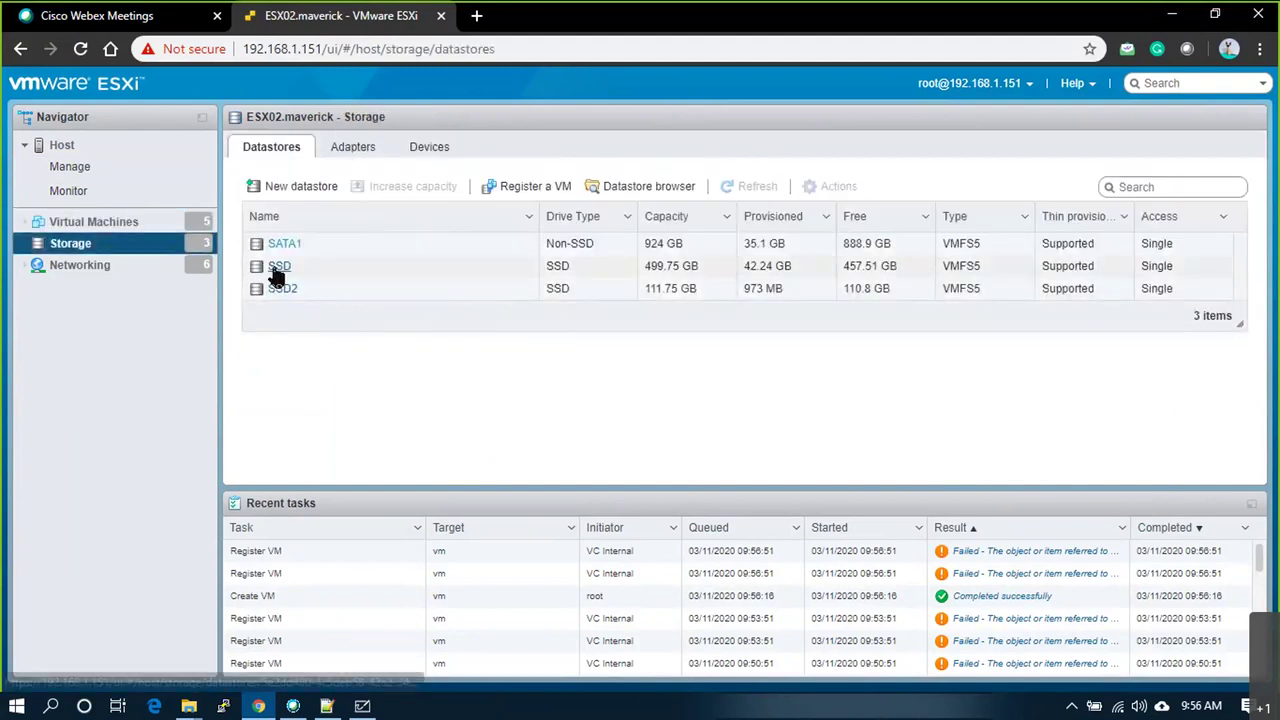
pyautogui.click(279, 266)
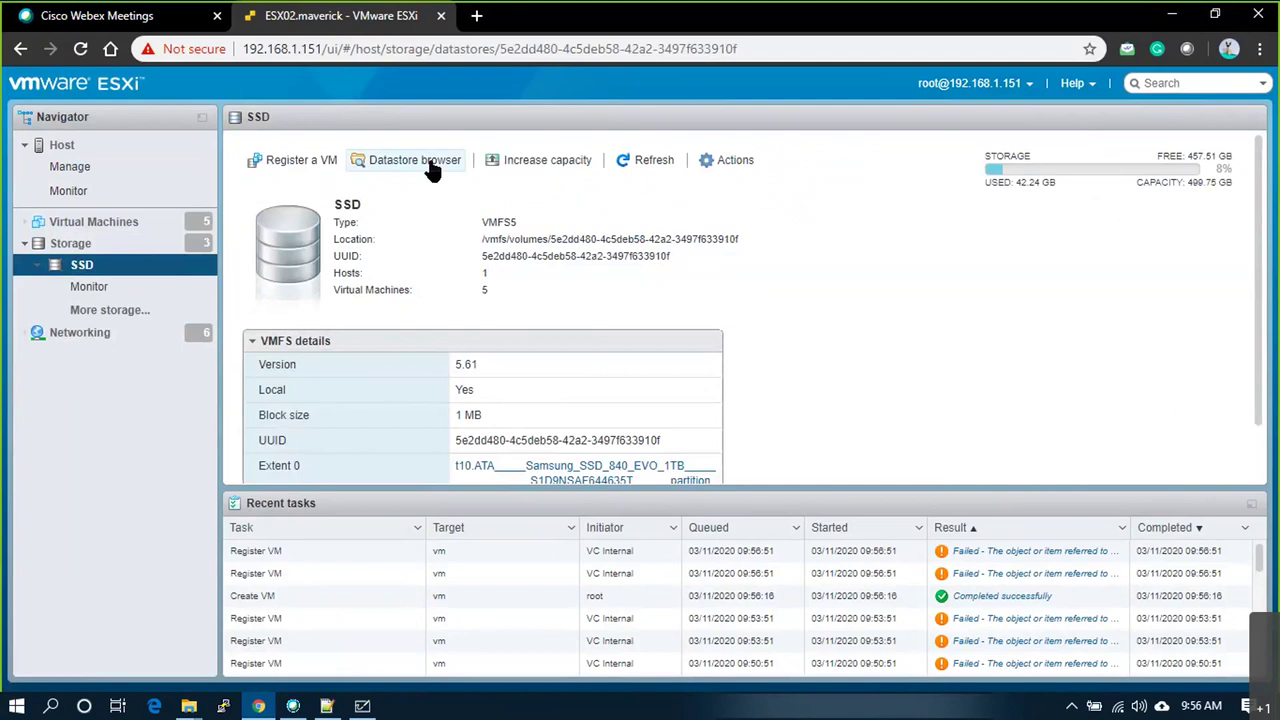
pyautogui.click(432, 166)
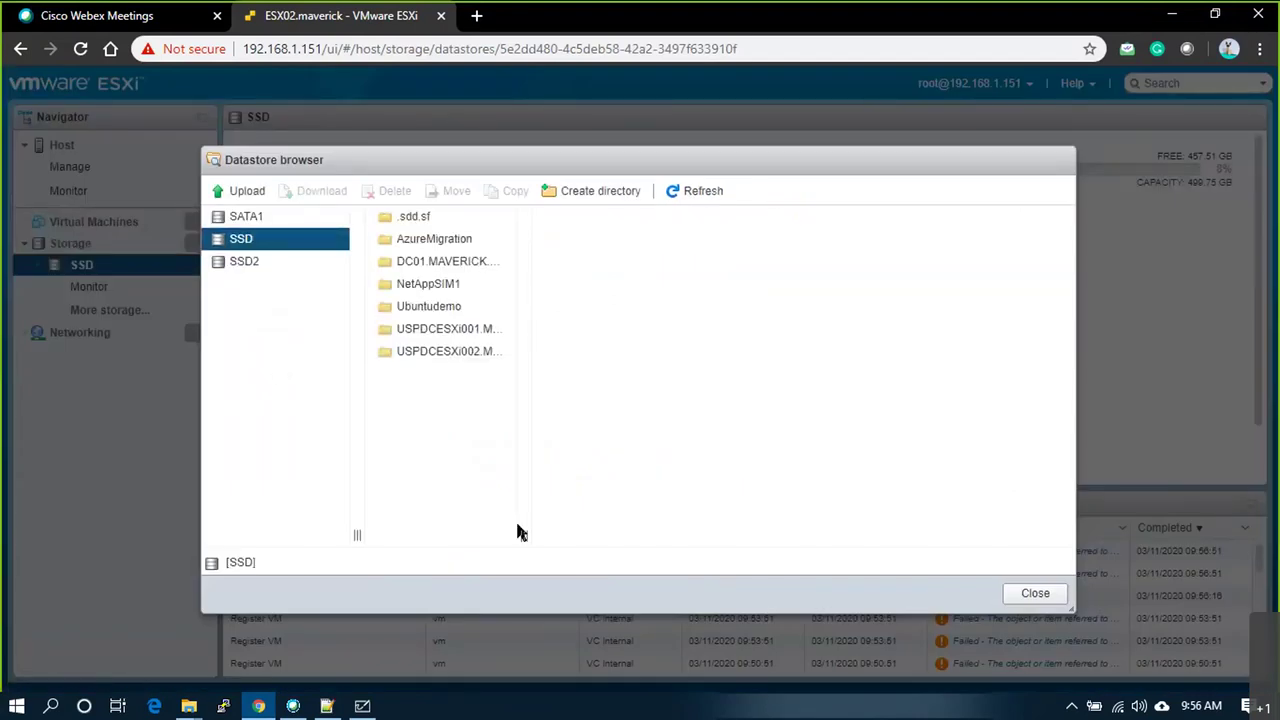
pyautogui.moveTo(523, 537); pyautogui.dragTo(664, 536)
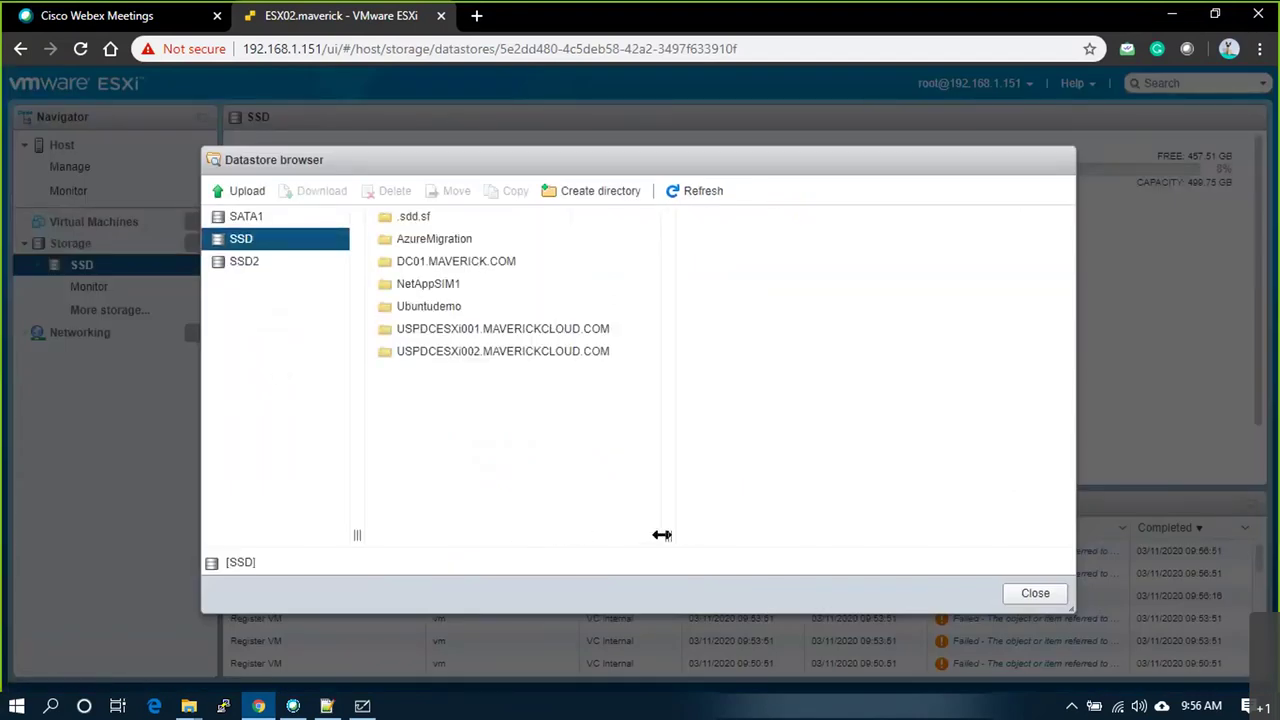
pyautogui.click(478, 357)
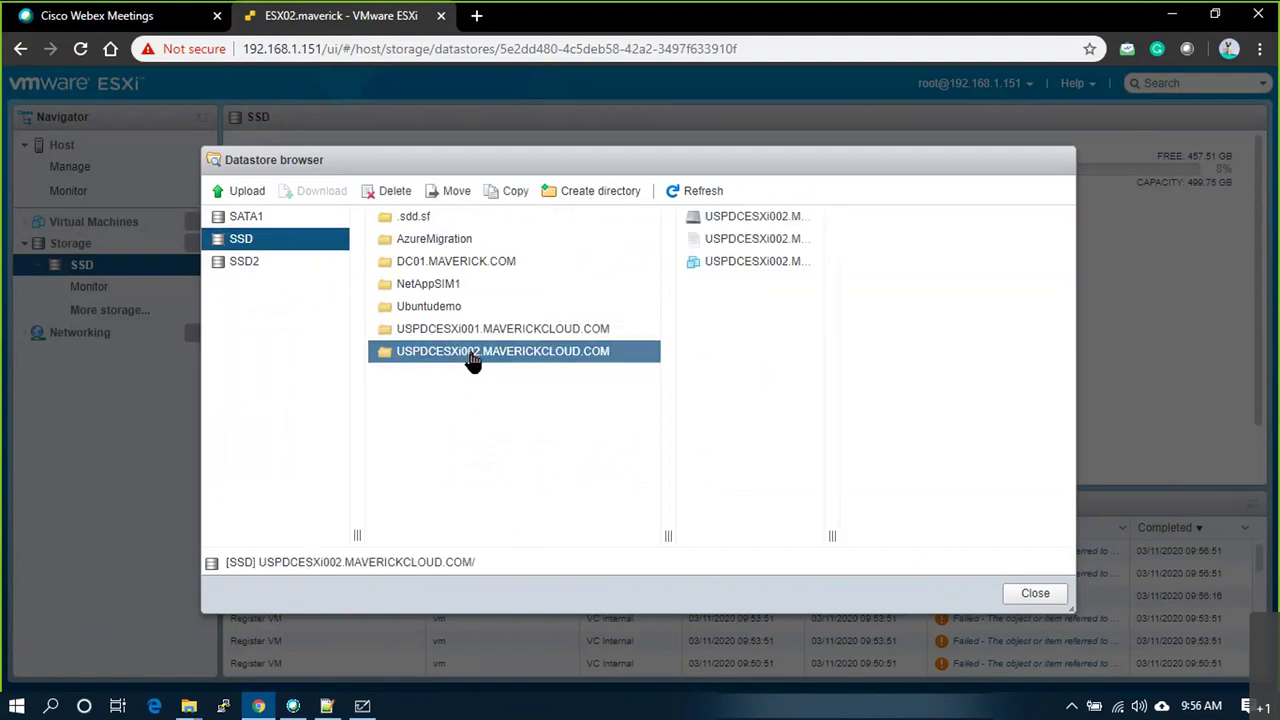
# Step: Widen the file column and highlight the VM's .vmdk, .vmsd and .vmx file names
pyautogui.moveTo(835, 536); pyautogui.dragTo(911, 531)
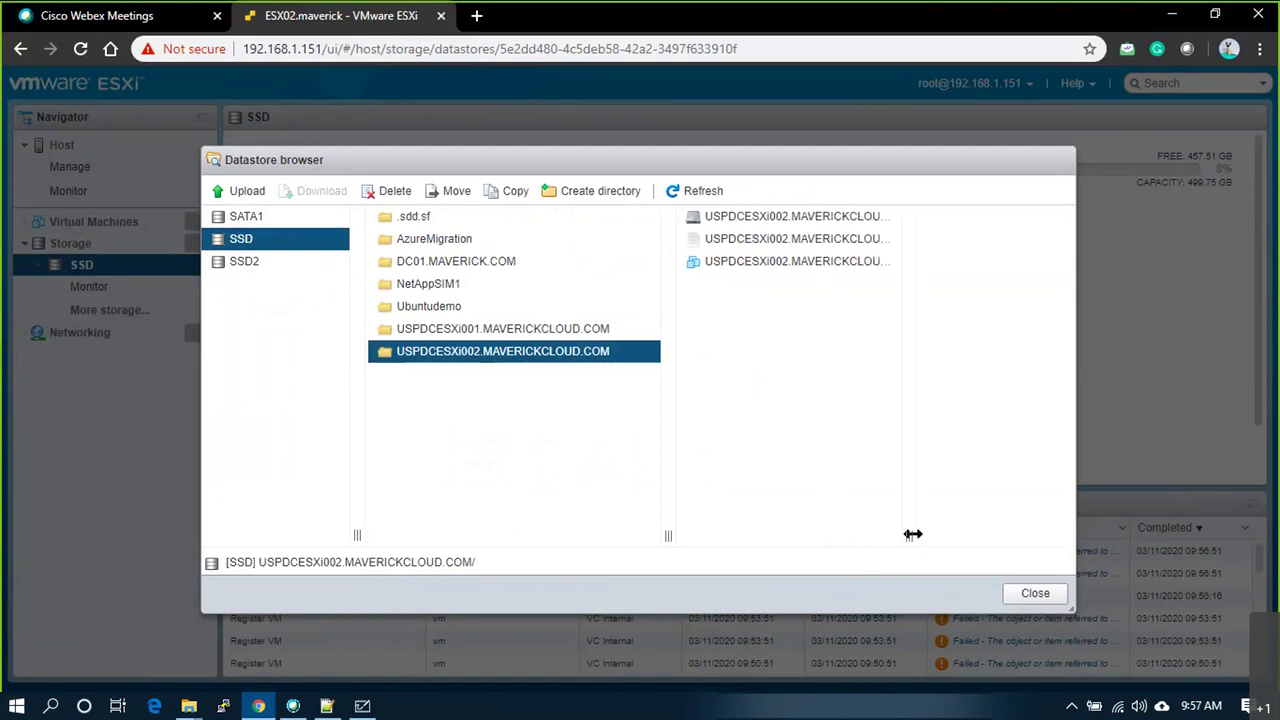
pyautogui.moveTo(669, 531); pyautogui.dragTo(514, 509)
pyautogui.moveTo(750, 537); pyautogui.dragTo(896, 536)
pyautogui.moveTo(794, 269); pyautogui.dragTo(515, 192)
pyautogui.click(570, 317)
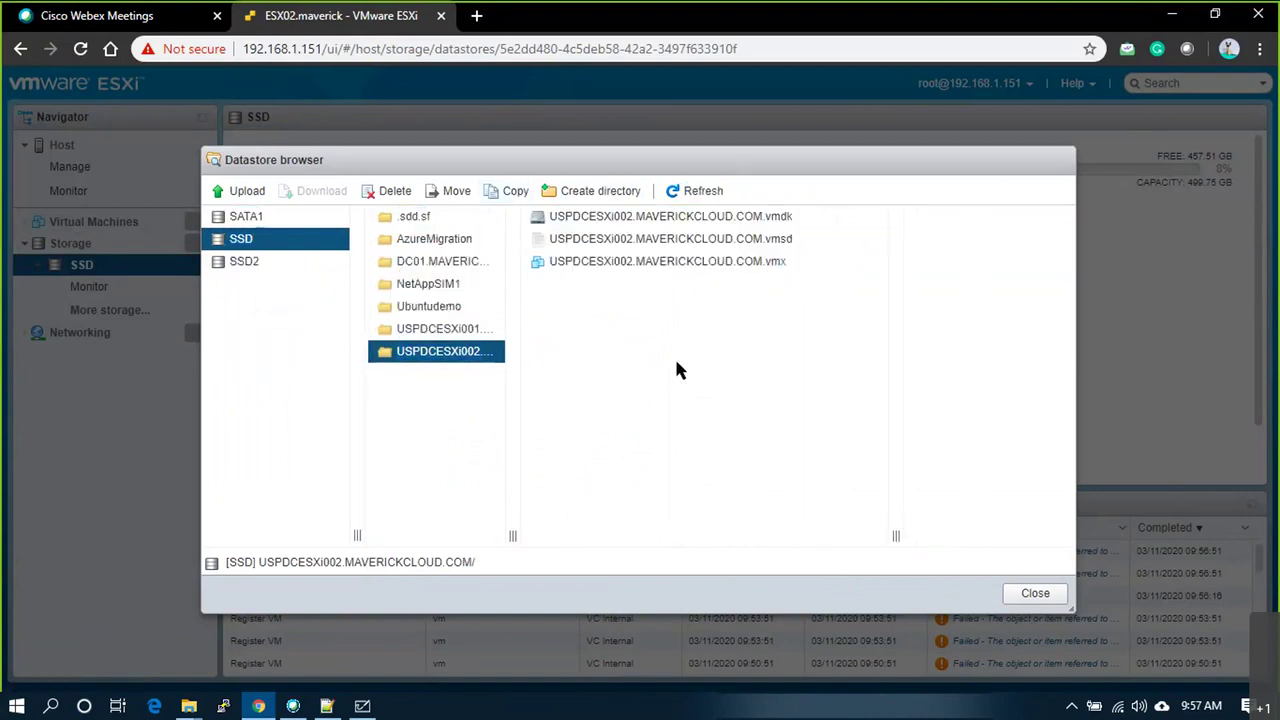
pyautogui.click(782, 268)
pyautogui.moveTo(811, 277); pyautogui.dragTo(555, 222)
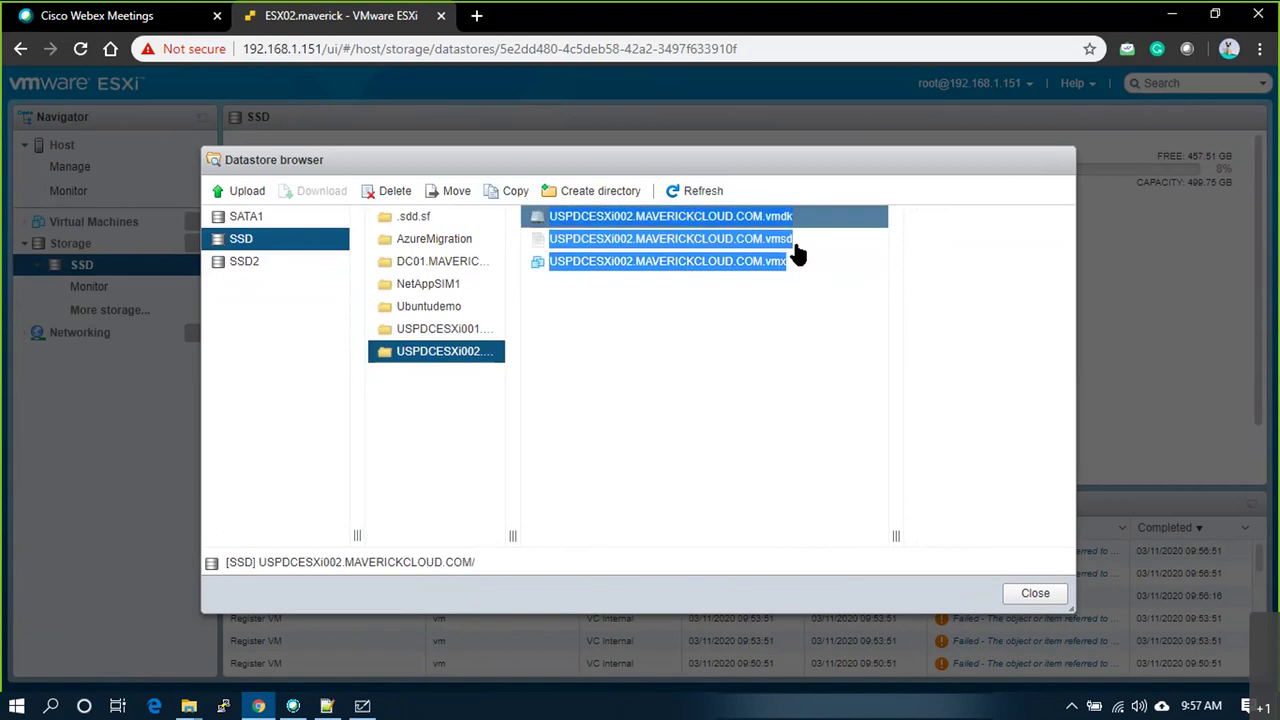
pyautogui.hotkey('alt', 'Tab')
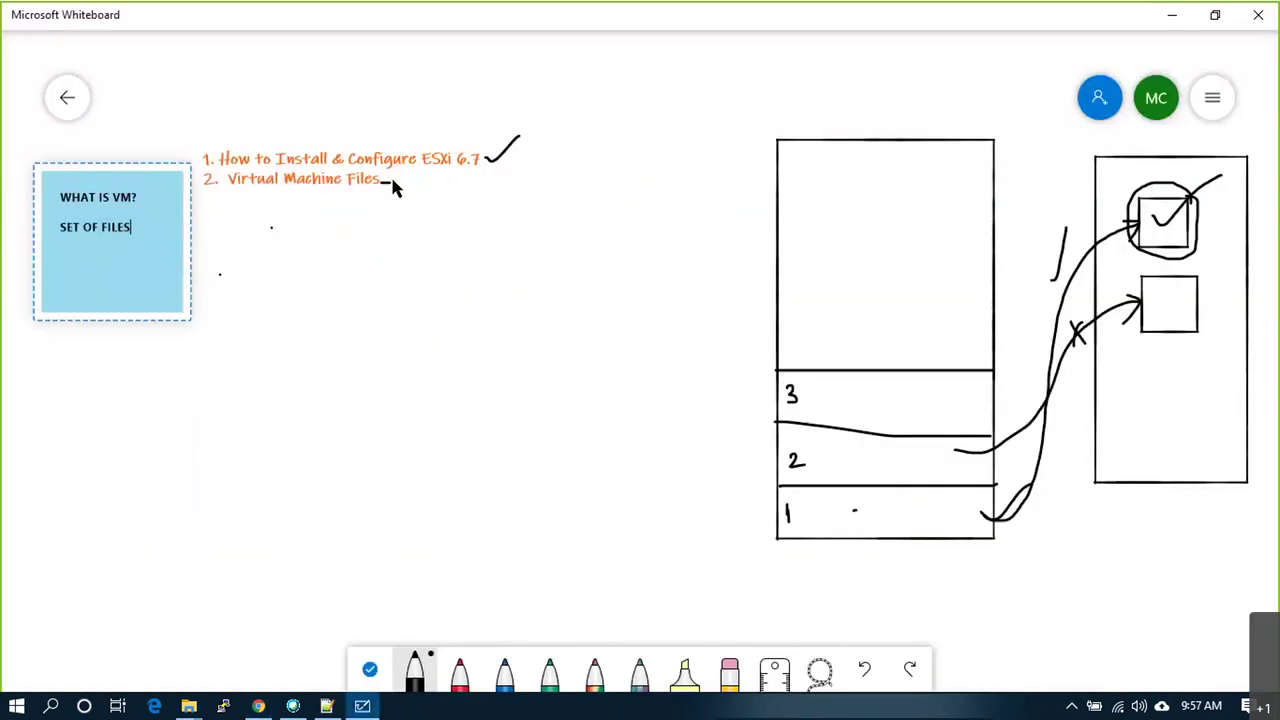
# Step: Draw a three-branch bracket down from Virtual Machine Files
pyautogui.moveTo(381, 183)
pyautogui.mouseDown()
pyautogui.moveTo(399, 190)
pyautogui.moveTo(391, 355)
pyautogui.mouseUp()
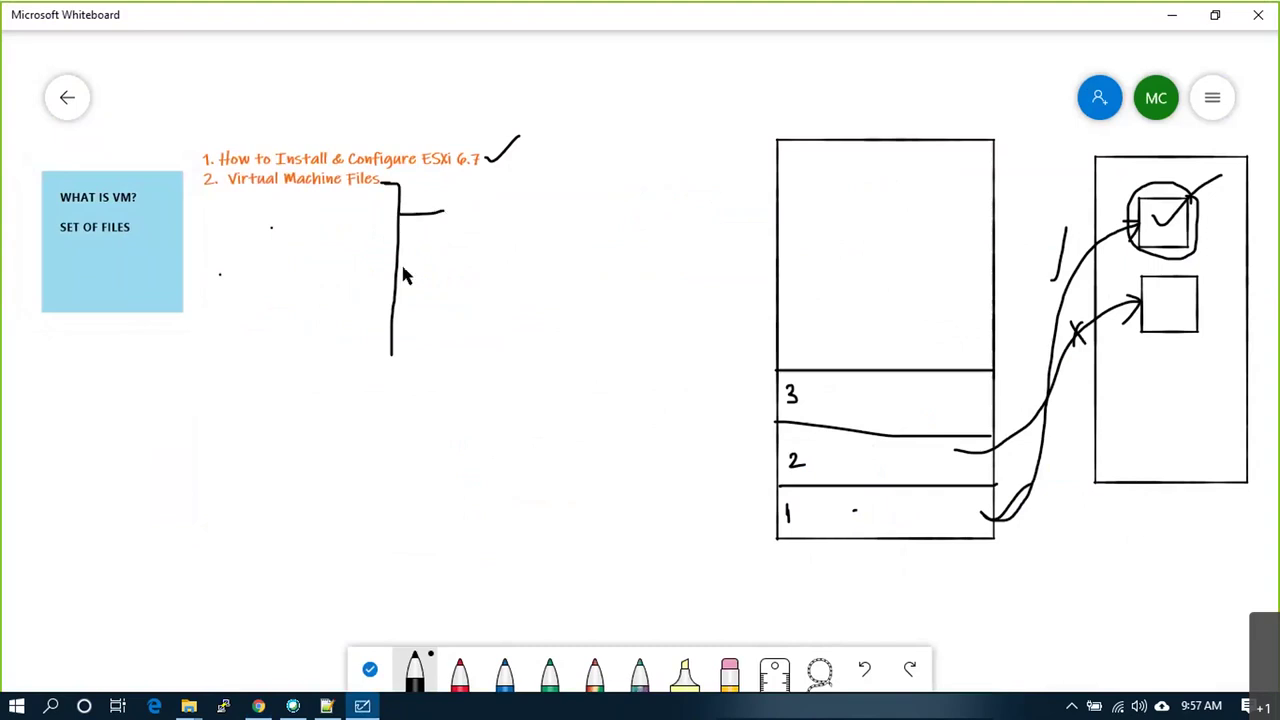
pyautogui.moveTo(400, 266); pyautogui.dragTo(437, 265)
pyautogui.moveTo(393, 330); pyautogui.dragTo(442, 330)
# Step: Add a text box listing VMDK, VMSD and VMX beside the bracket branches
pyautogui.rightClick(475, 204)
pyautogui.click(493, 168)
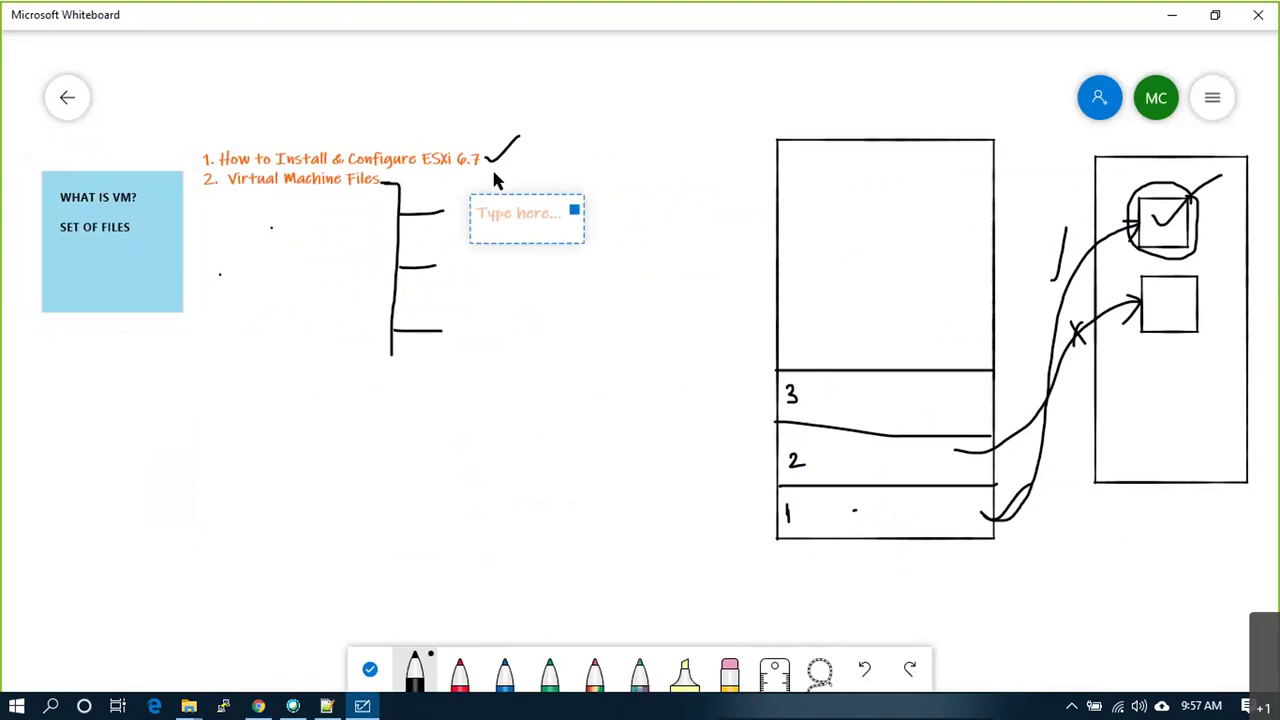
pyautogui.click(447, 223)
pyautogui.rightClick(459, 191)
pyautogui.click(477, 155)
pyautogui.write('VMDK')
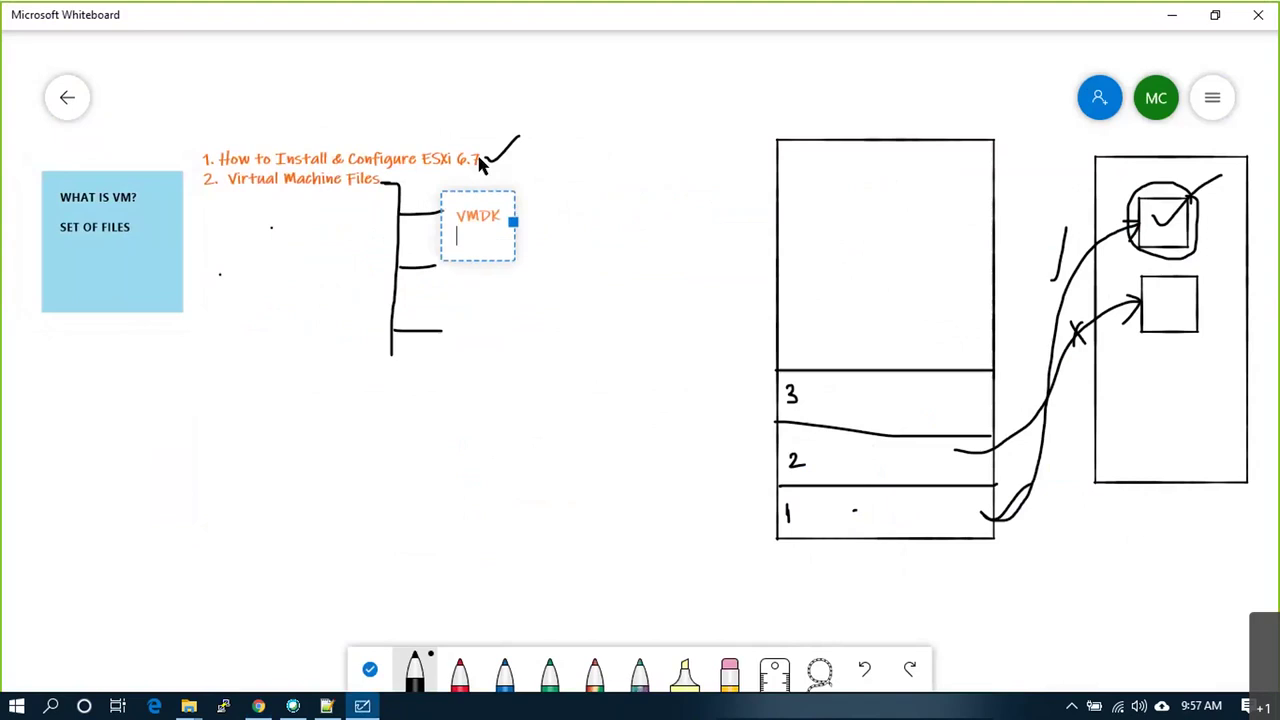
pyautogui.press('Return')
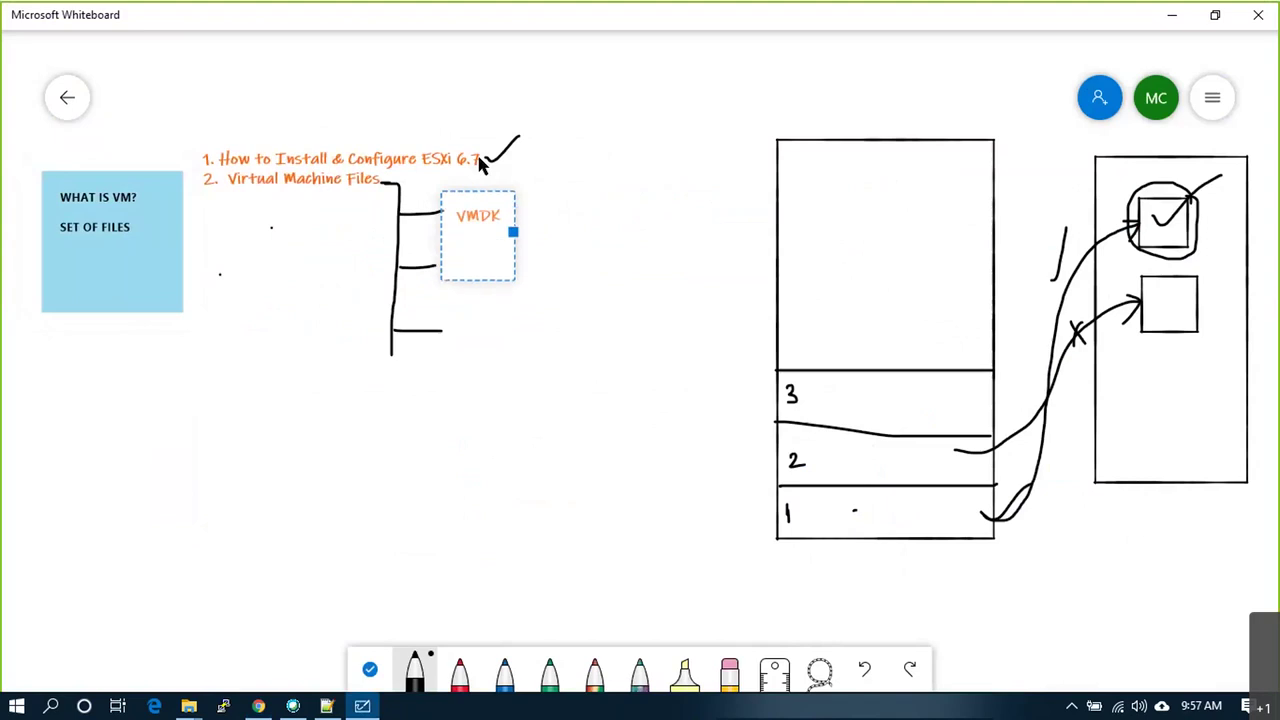
pyautogui.press('Return')
pyautogui.write('VMSD')
pyautogui.press('Return')
pyautogui.press('Return')
pyautogui.write('VMX')
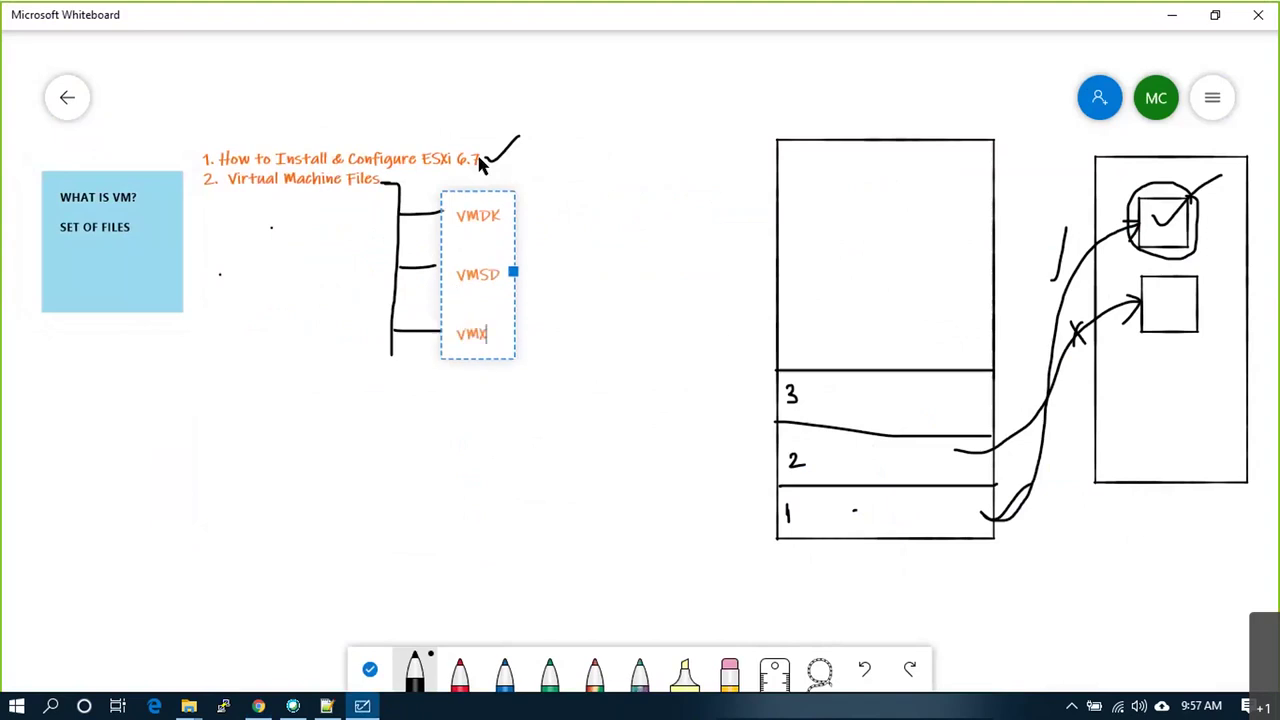
pyautogui.click(591, 301)
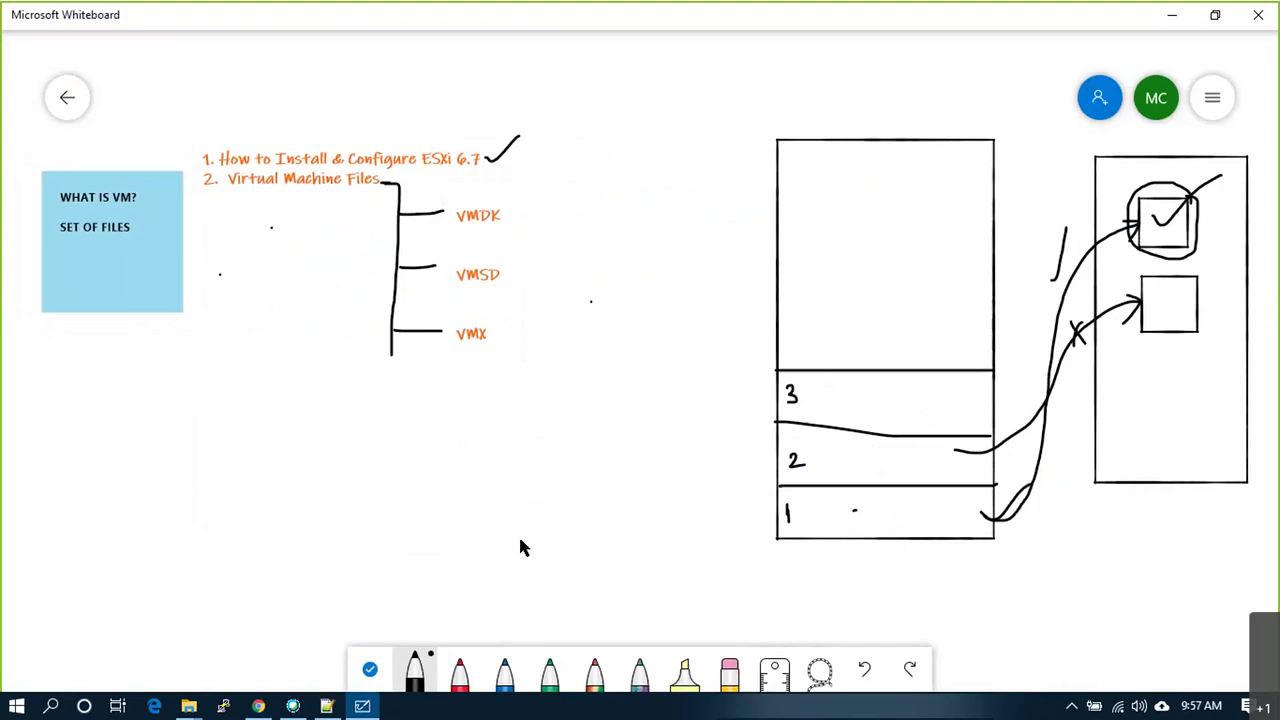
pyautogui.hotkey('alt', 'Tab')
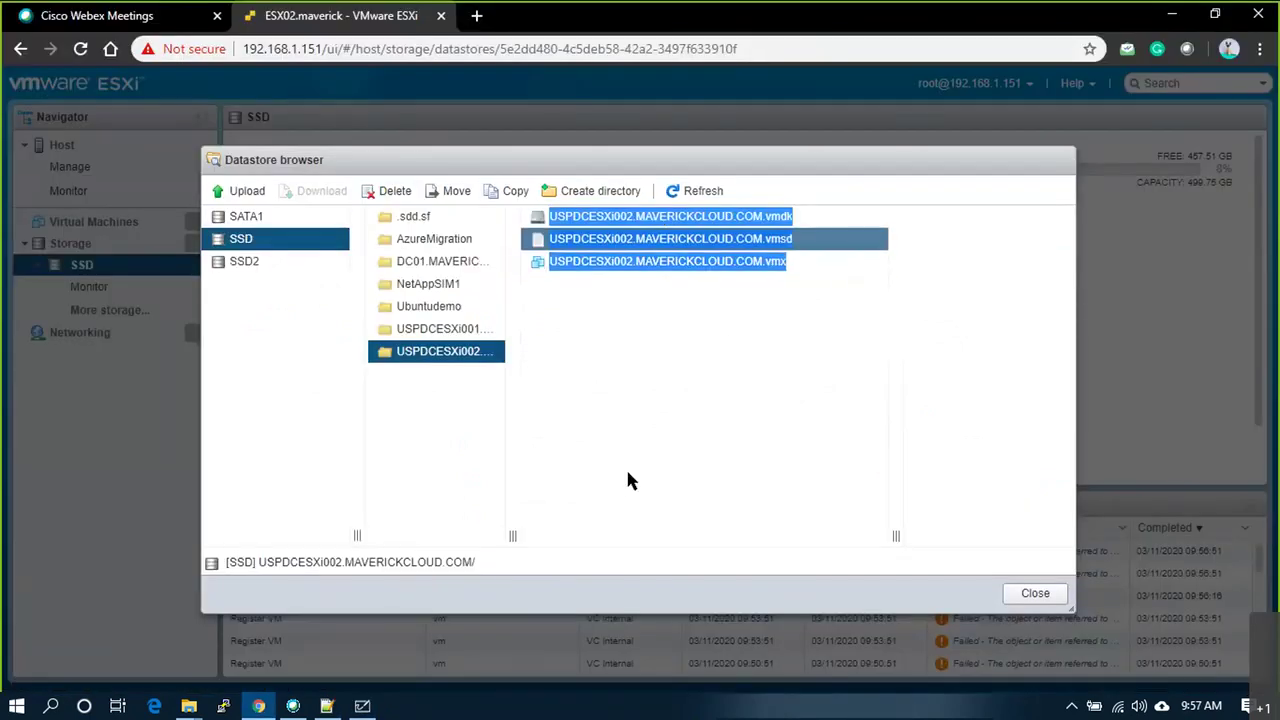
# Step: Search Google for '.vmx file' in a new tab and highlight the explanatory snippet
pyautogui.hotkey('alt', 'Tab')
pyautogui.click(259, 707)
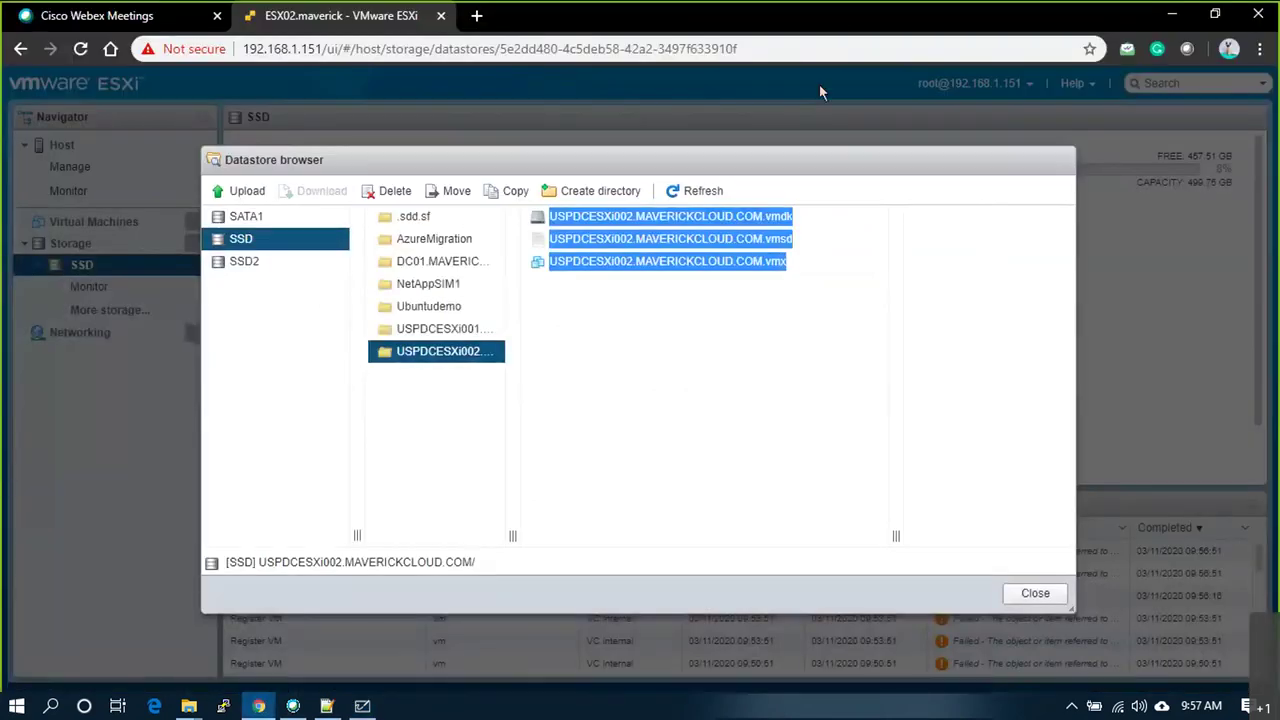
pyautogui.doubleClick(819, 20)
pyautogui.click(700, 76)
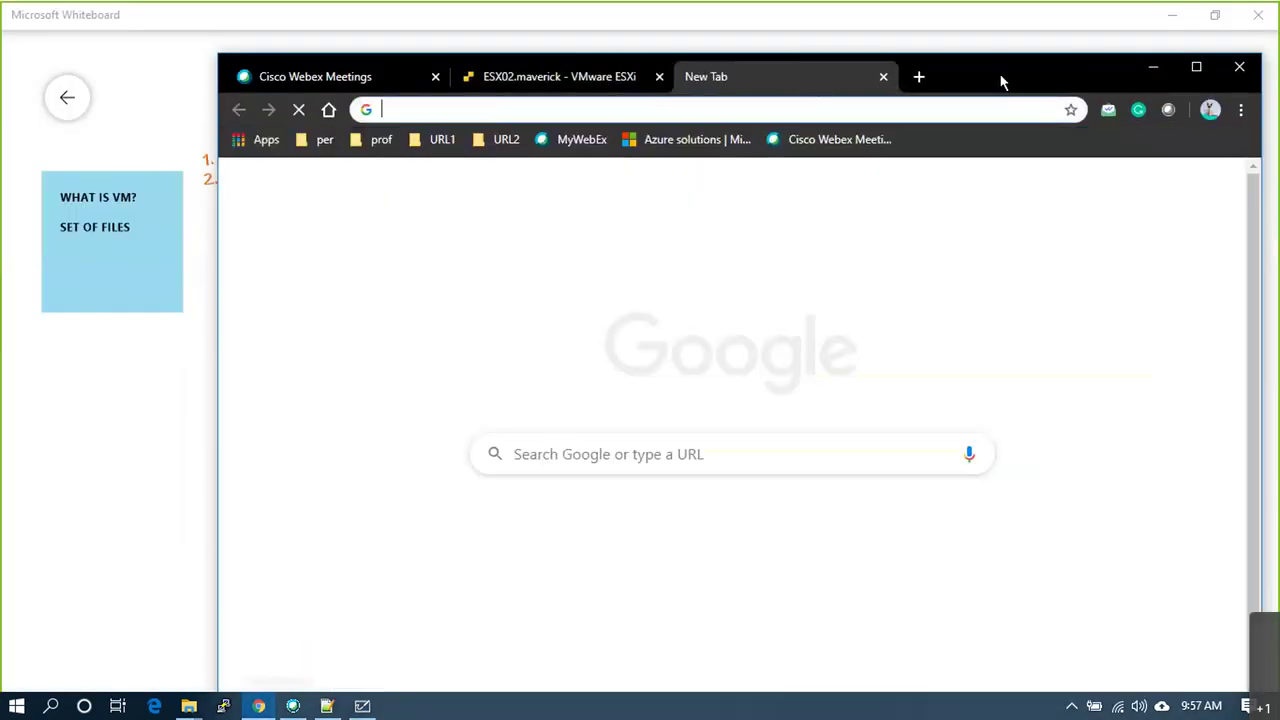
pyautogui.doubleClick(1003, 80)
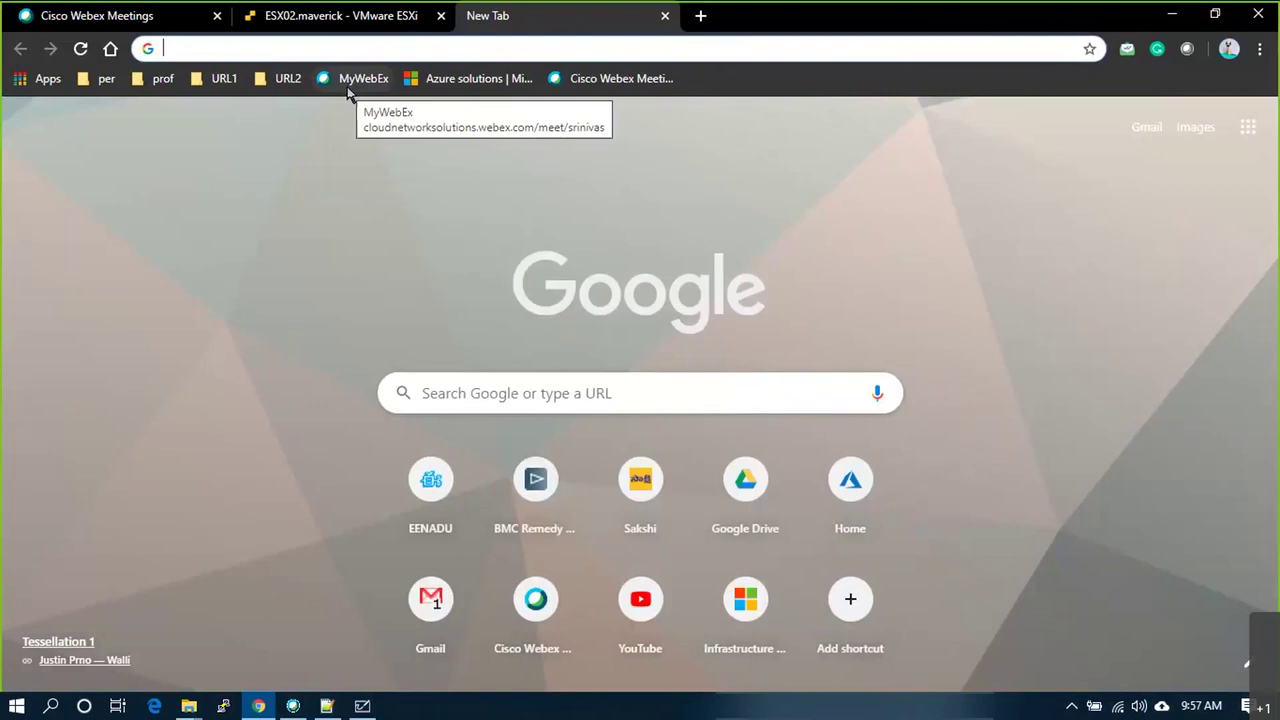
pyautogui.write('.vmx file')
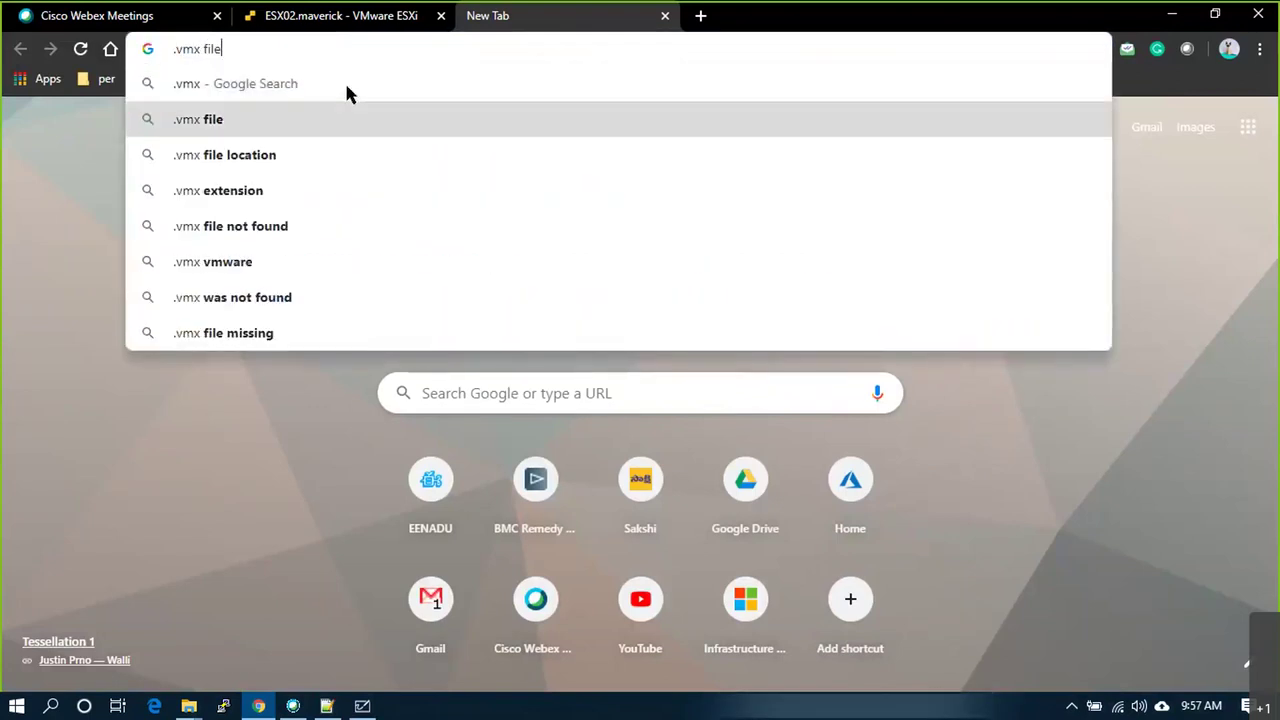
pyautogui.press('Return')
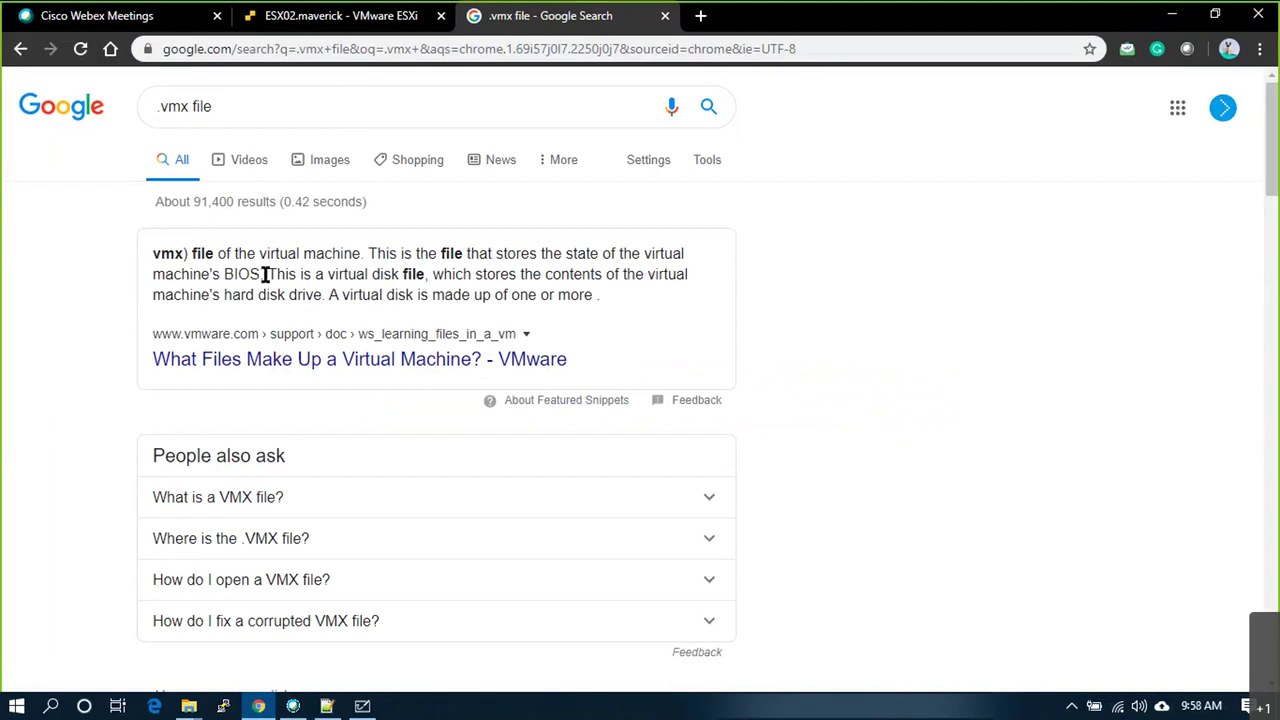
pyautogui.moveTo(263, 274); pyautogui.dragTo(416, 251)
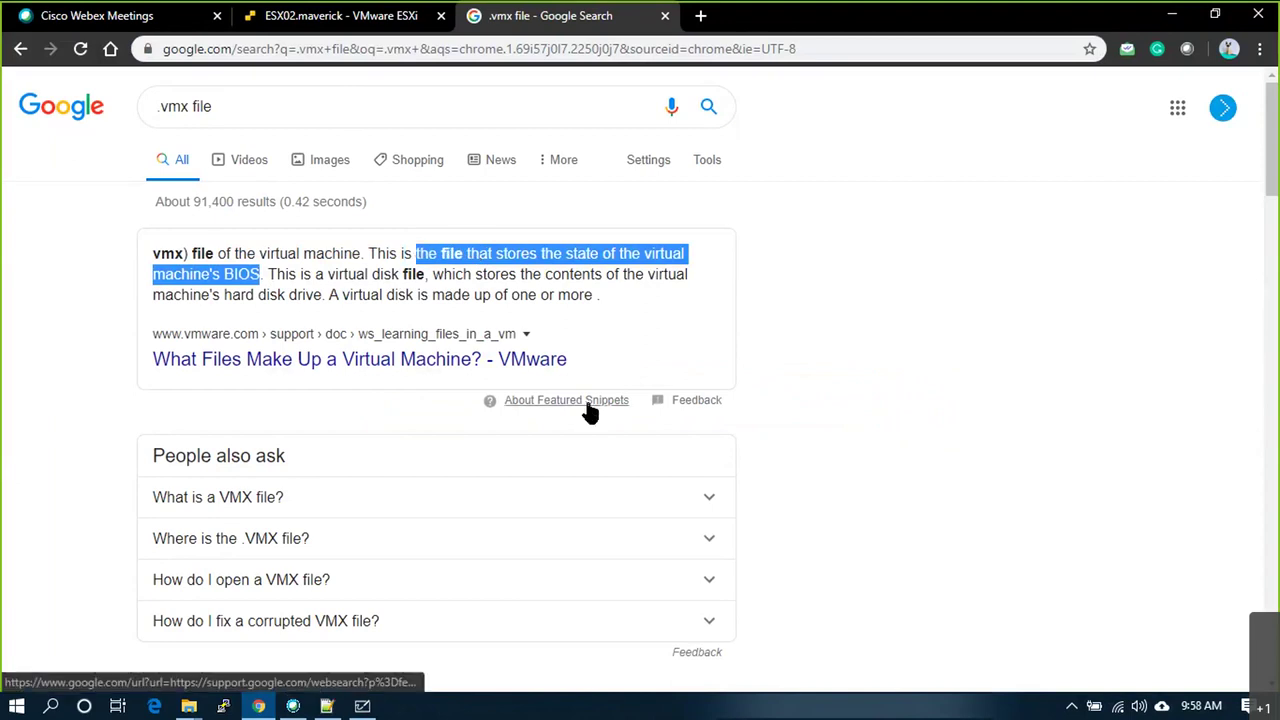
# Step: Draw a dash after VMX and write 'Config' beside it
pyautogui.hotkey('alt', 'Tab')
pyautogui.moveTo(495, 333); pyautogui.dragTo(515, 333)
pyautogui.rightClick(526, 306)
pyautogui.click(538, 272)
pyautogui.write('Config')
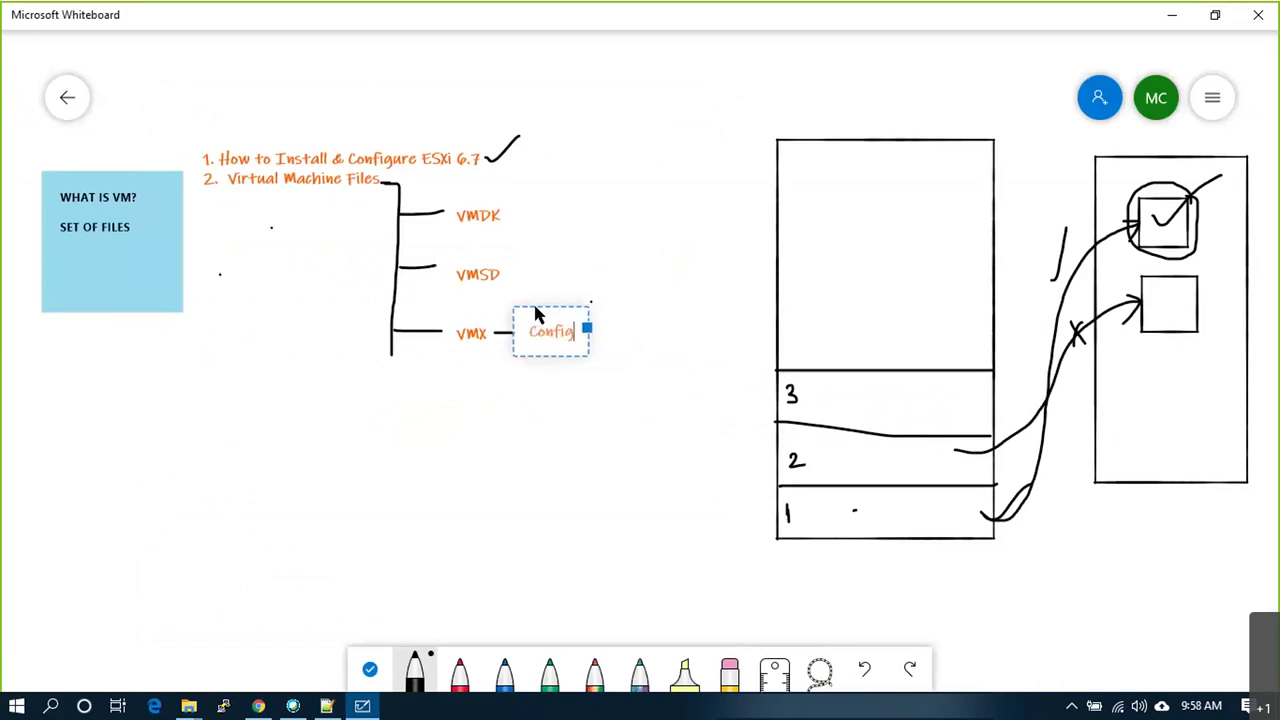
# Step: Replace the search with a '.vmdk file' search
pyautogui.click(573, 490)
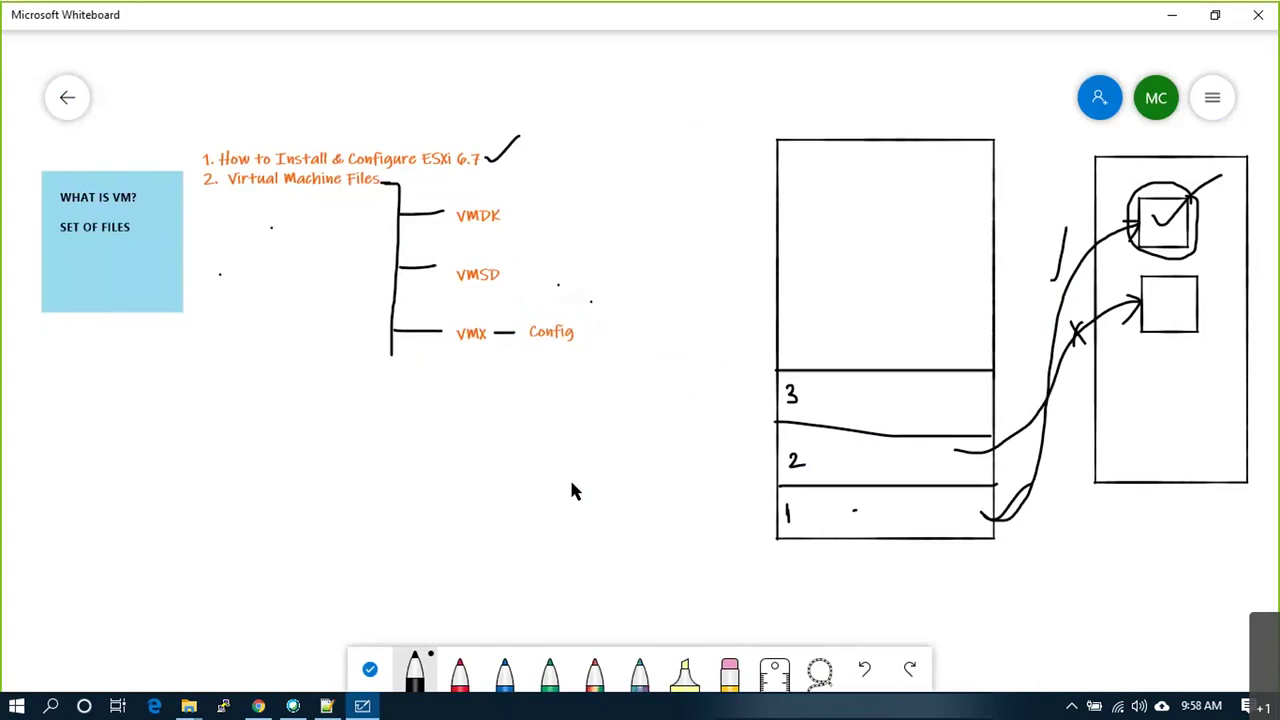
pyautogui.hotkey('alt', 'Tab')
pyautogui.moveTo(263, 100); pyautogui.dragTo(108, 88)
pyautogui.press('BackSpace')
pyautogui.write('.vm')
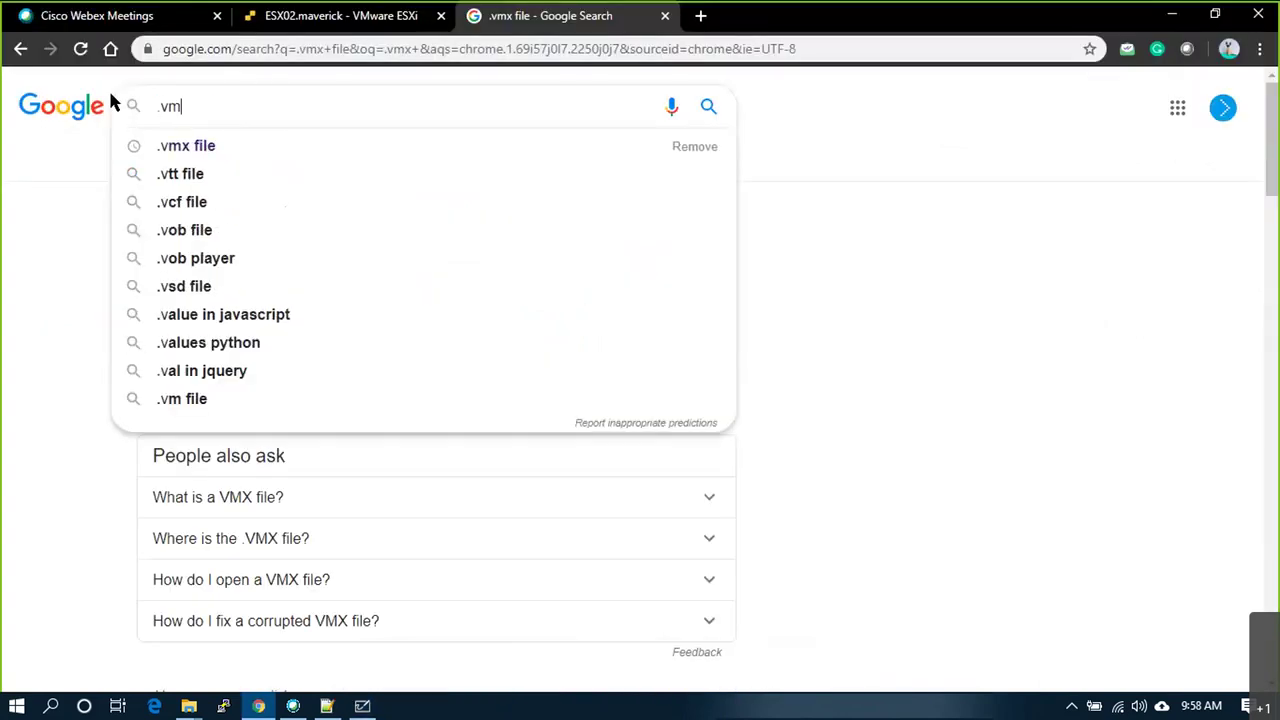
pyautogui.write('dk')
pyautogui.press('Down')
pyautogui.press('Return')
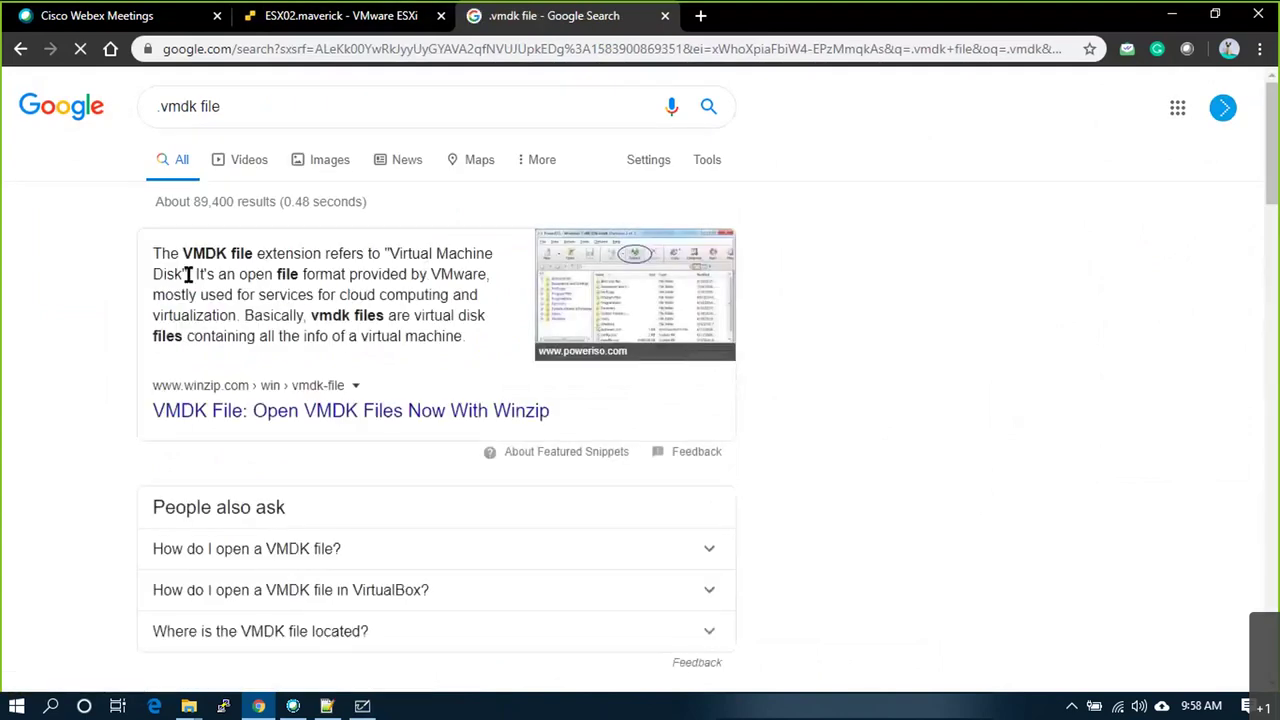
# Step: Note 'Disk file - holds data' beside VMDK, then begin a '.vmsd' search
pyautogui.hotkey('alt', 'Tab')
pyautogui.rightClick(522, 212)
pyautogui.click(551, 180)
pyautogui.rightClick(500, 190)
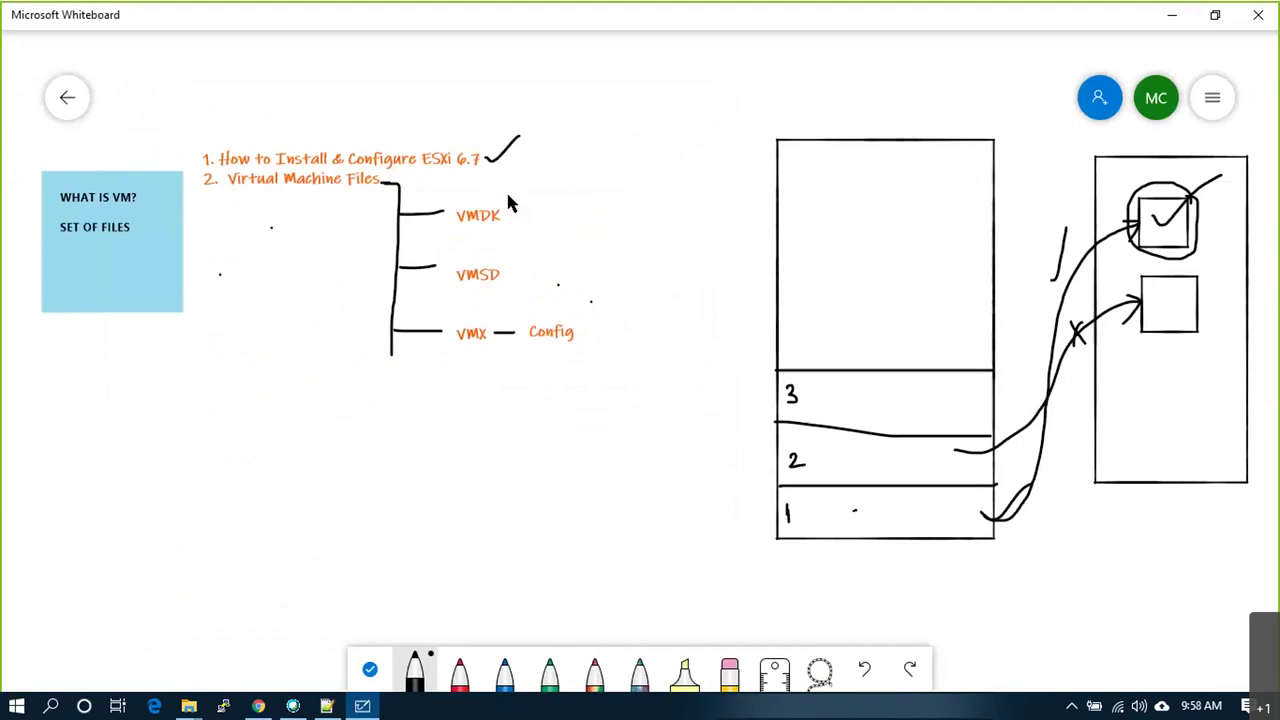
pyautogui.click(531, 158)
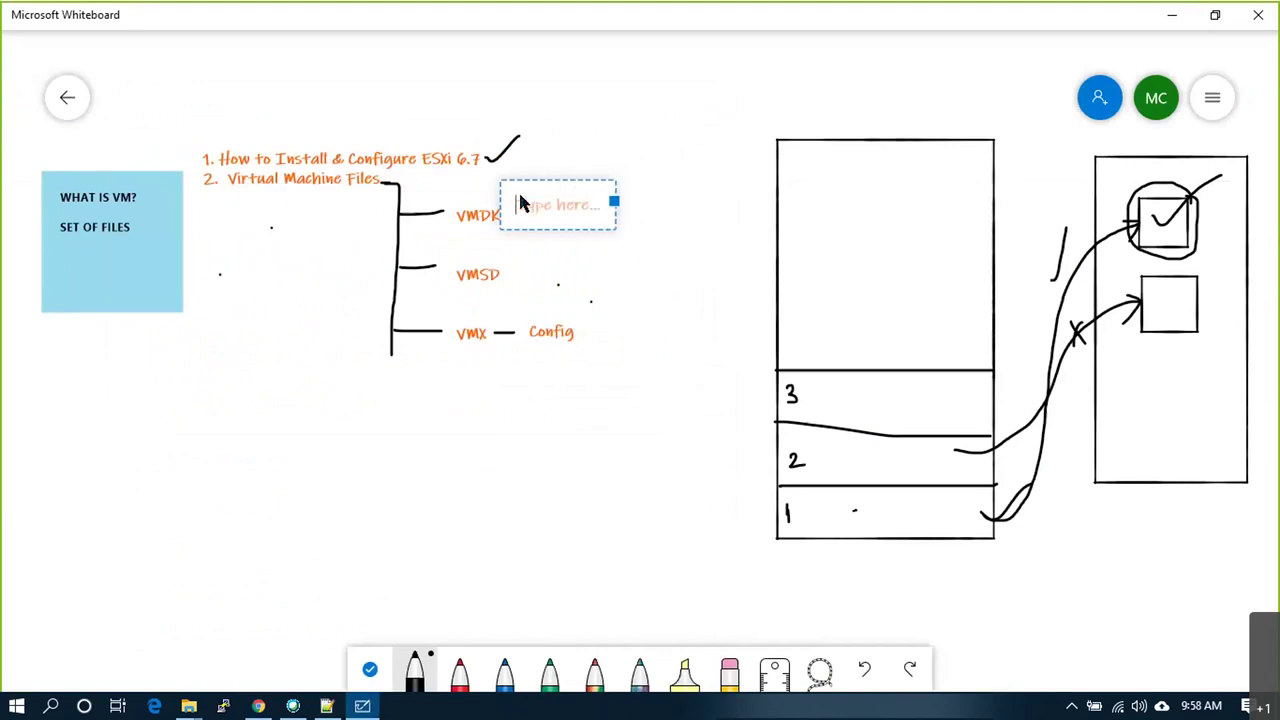
pyautogui.write('Disk file -')
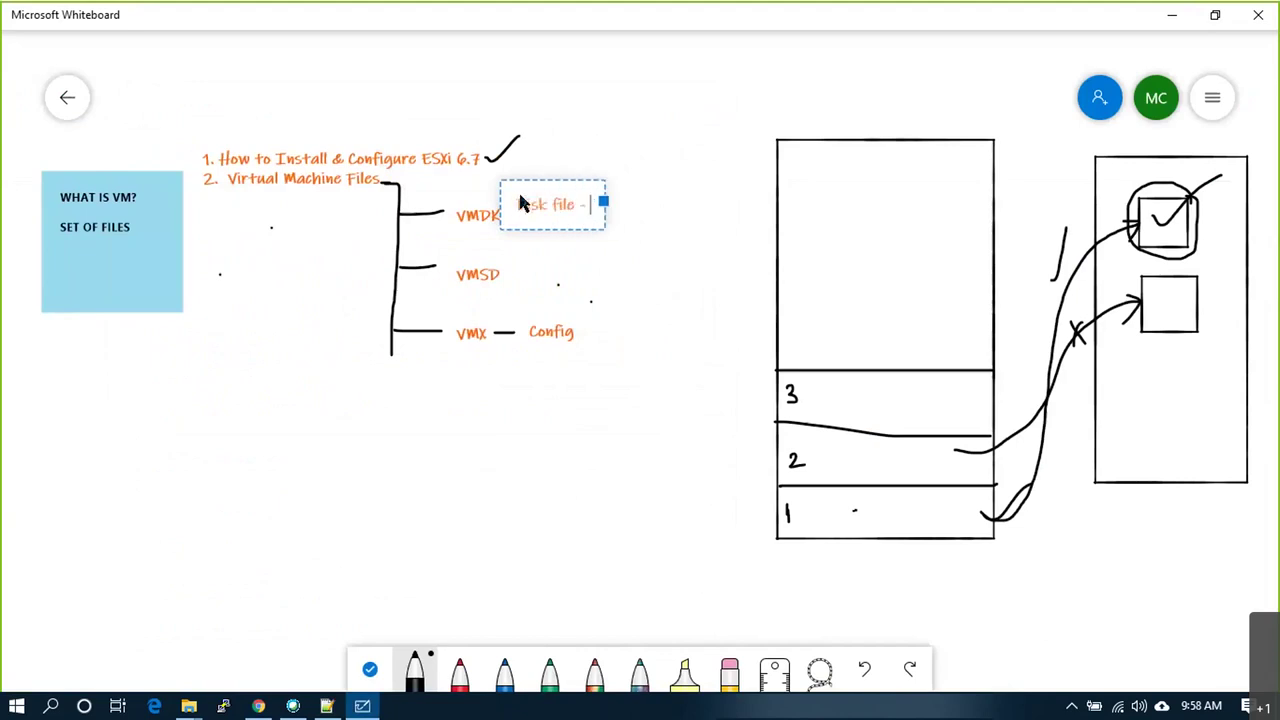
pyautogui.write(' holds data')
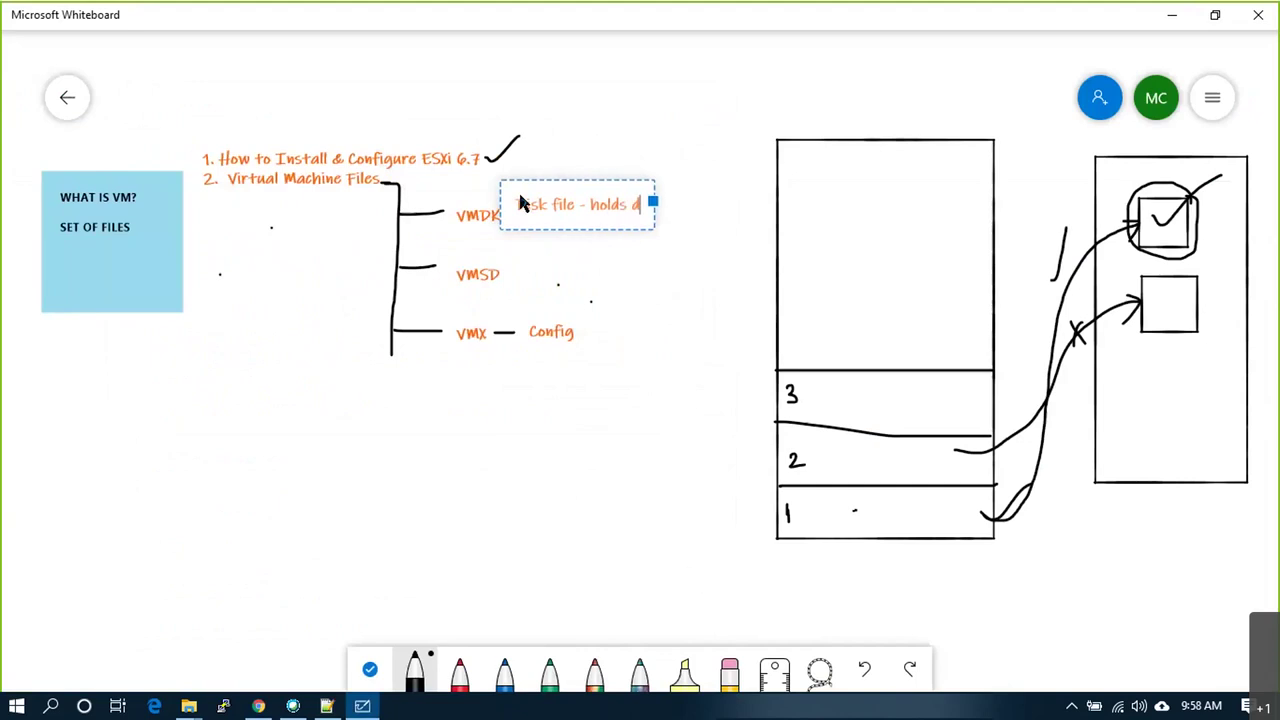
pyautogui.click(547, 257)
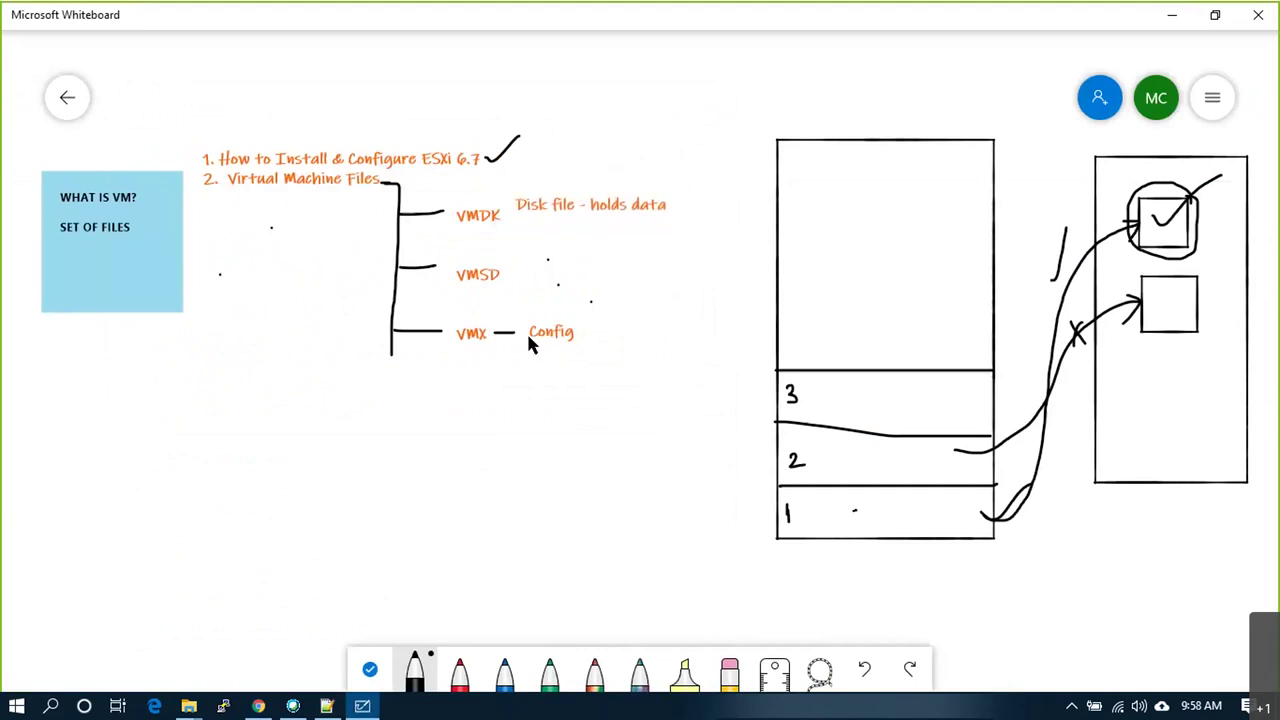
pyautogui.hotkey('alt', 'Tab')
pyautogui.write('.vm')
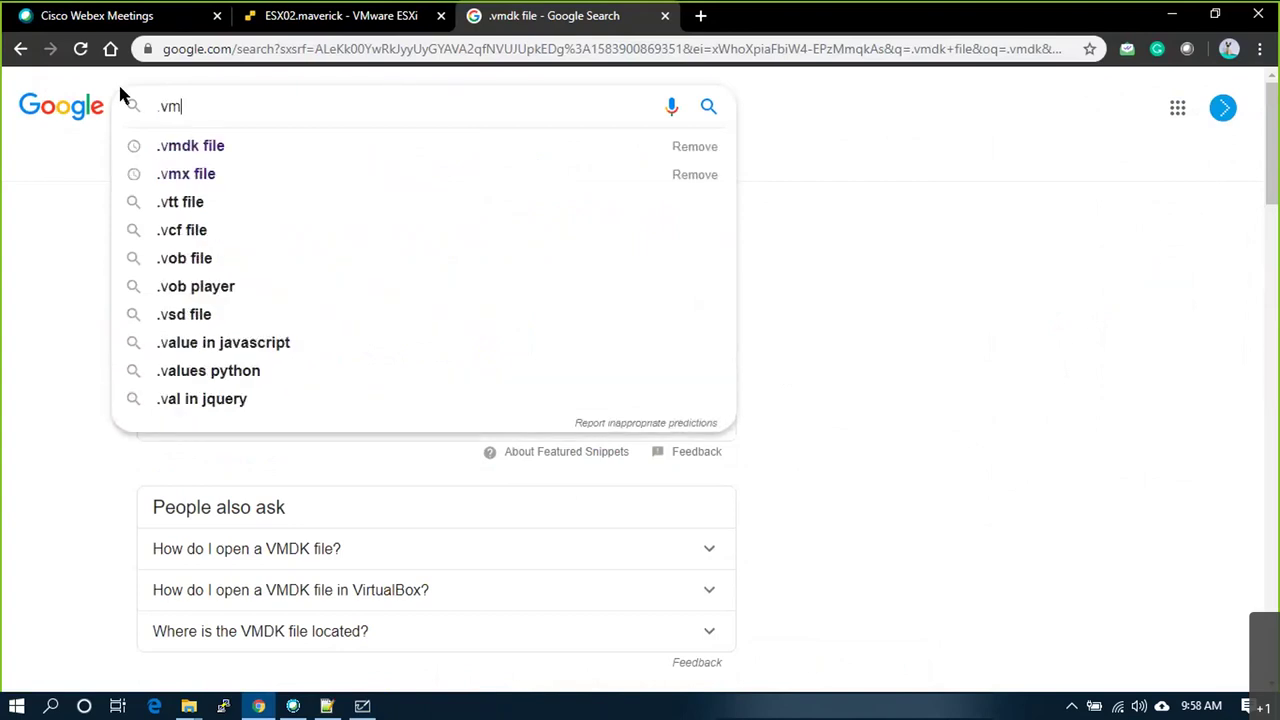
pyautogui.write('sd')
# Step: Search '.vmsd file in vmware', highlight 'Snapshot Metadata', and start a text box beside VMSD
pyautogui.press('Down')
pyautogui.press('Down')
pyautogui.press('Return')
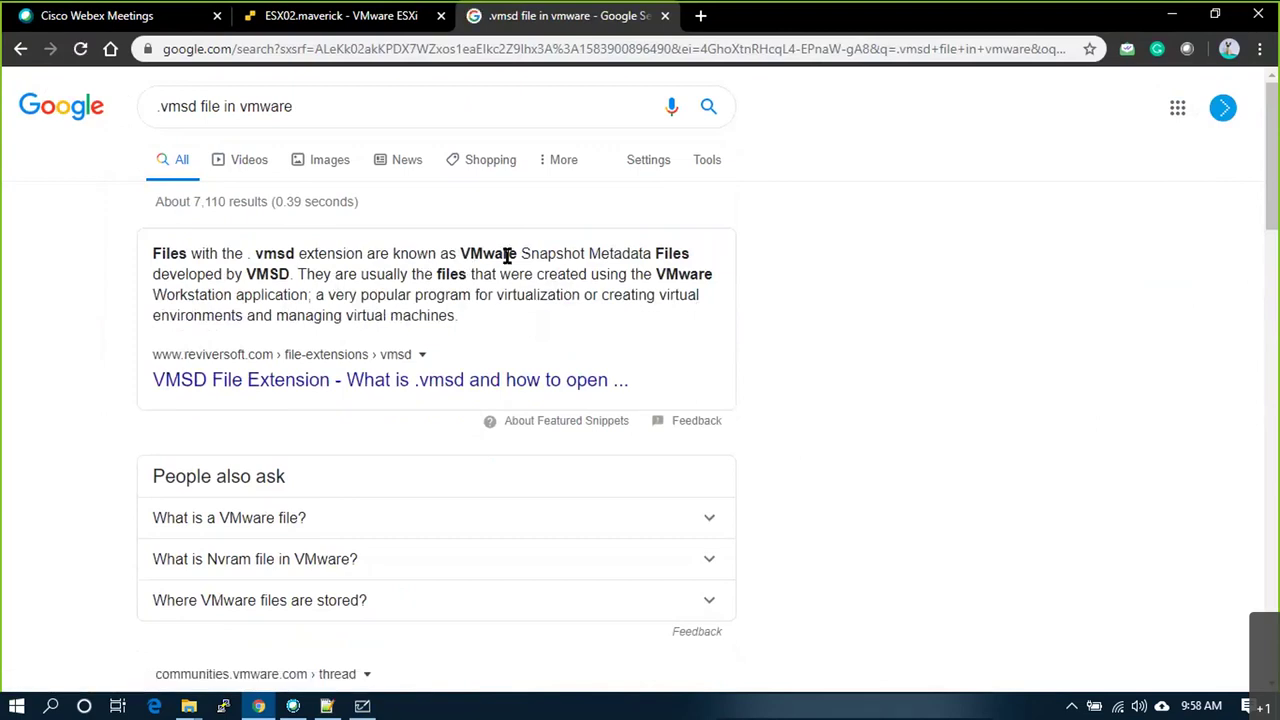
pyautogui.moveTo(469, 253); pyautogui.dragTo(657, 255)
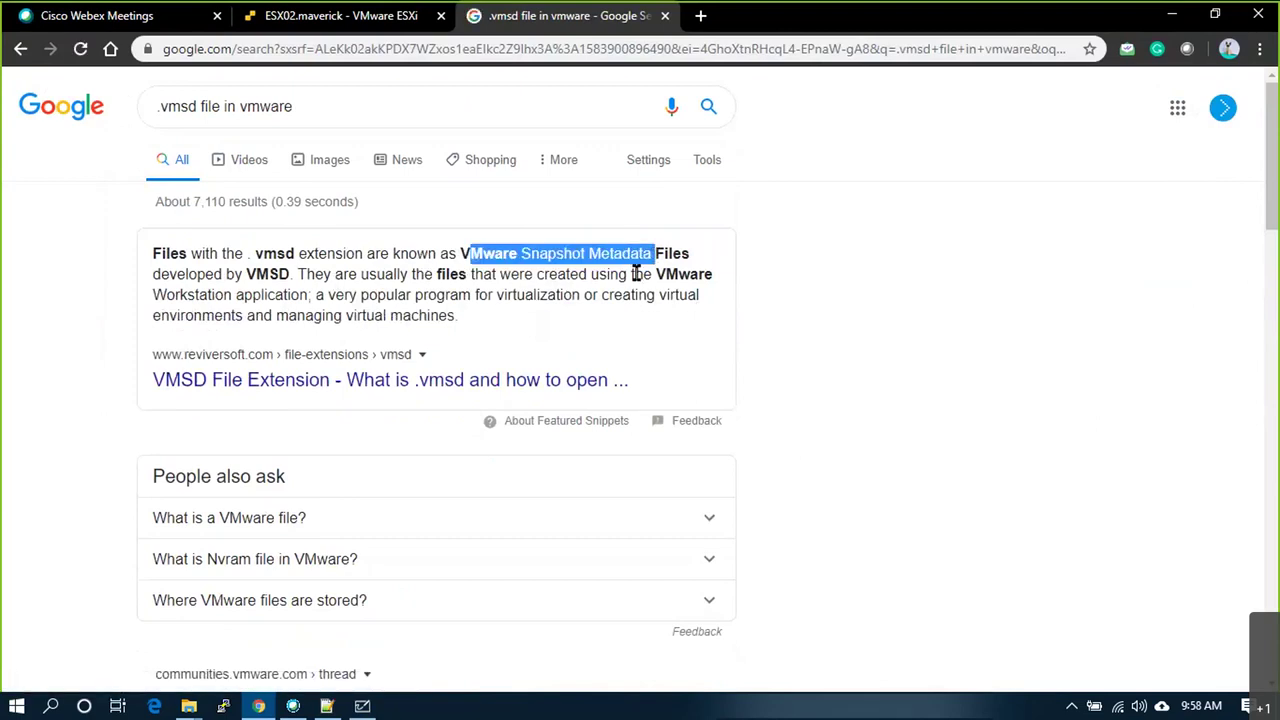
pyautogui.hotkey('alt', 'Tab')
pyautogui.rightClick(529, 262)
pyautogui.click(540, 218)
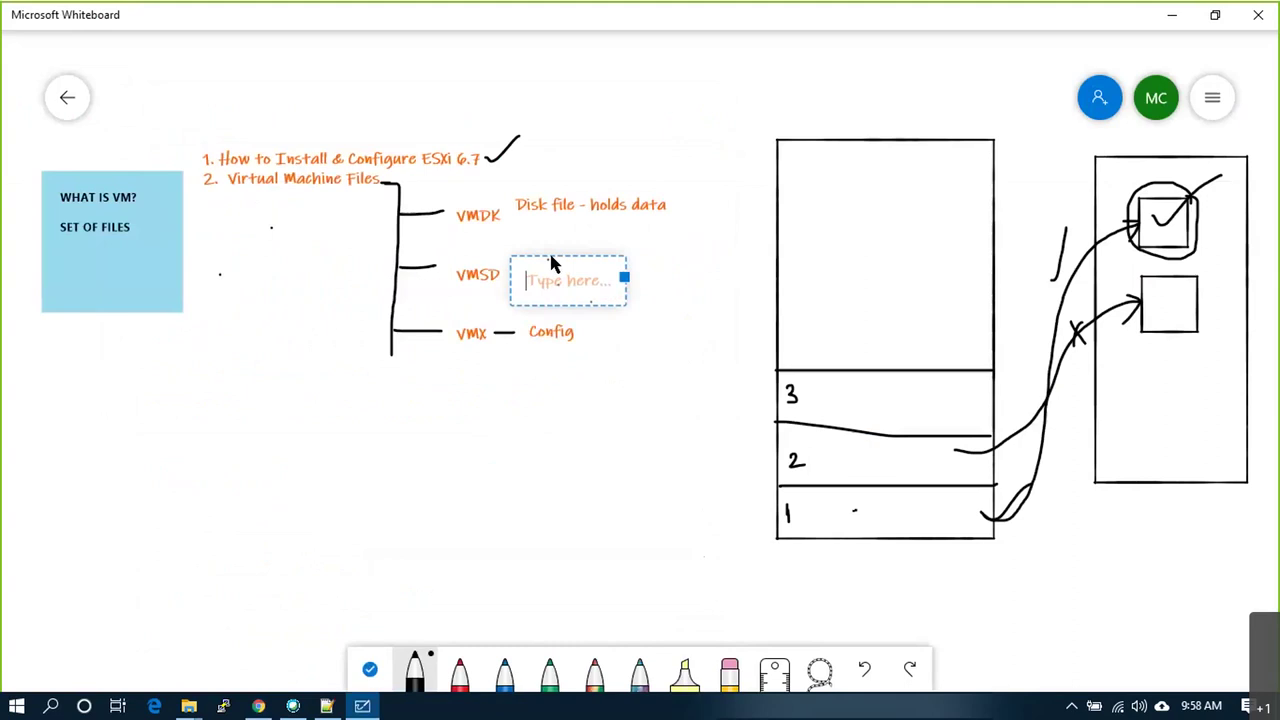
# Step: Label VMSD as 'Snapshot Metadata file'
pyautogui.write('Snapsho')
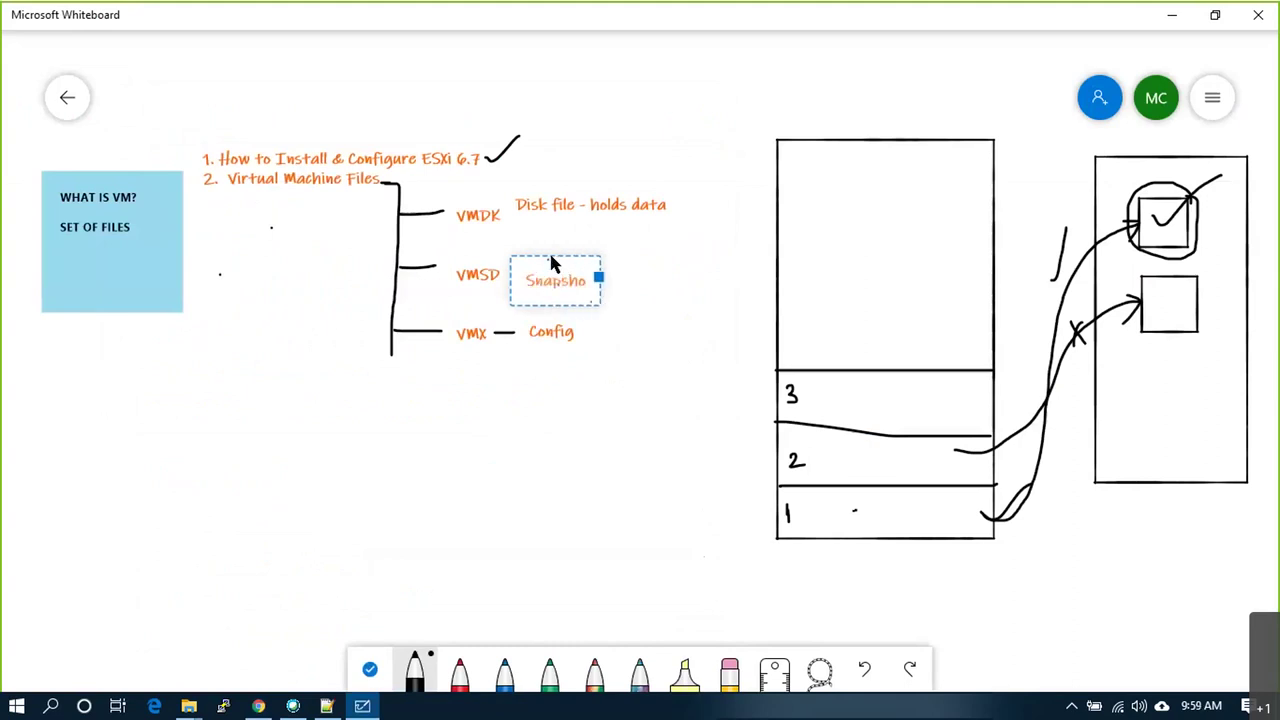
pyautogui.write('t Metadata file')
pyautogui.click(550, 258)
pyautogui.scroll(1, 646, 386)
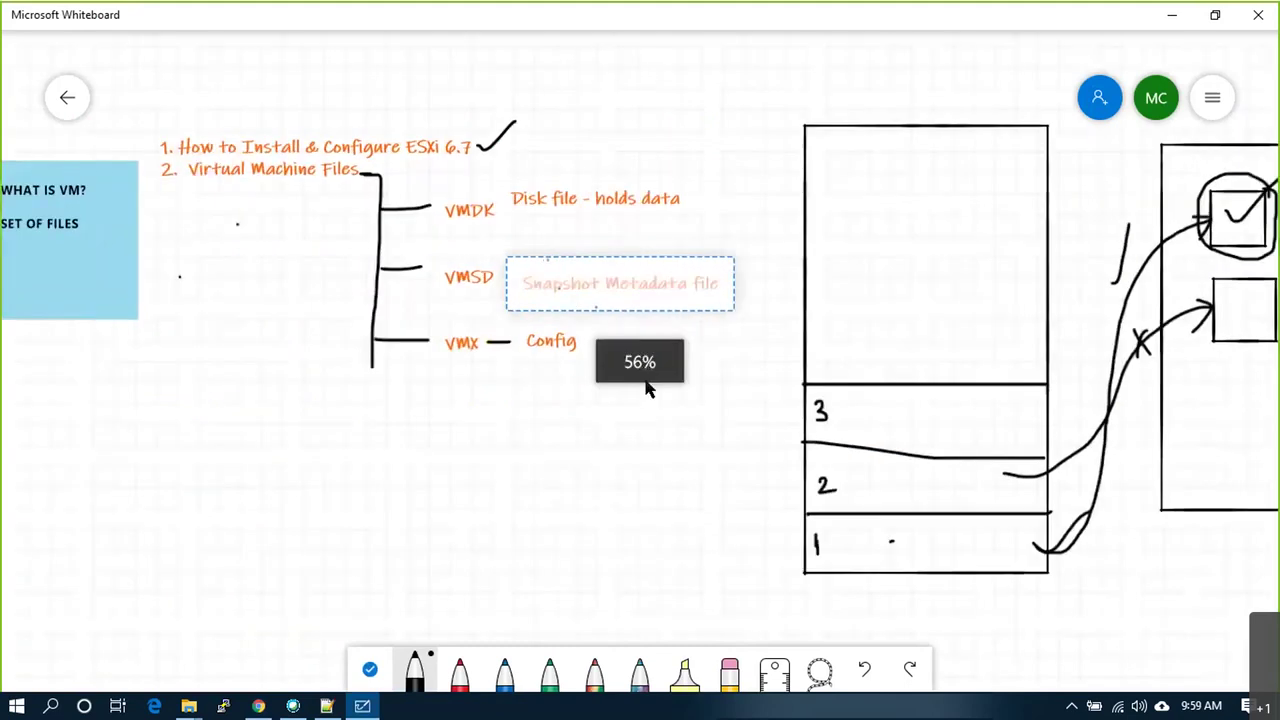
pyautogui.scroll(-2, 644, 383)
pyautogui.scroll(1, 646, 400)
# Step: Draw a curly brace grouping the three file notes and circle VMDK
pyautogui.click(646, 380)
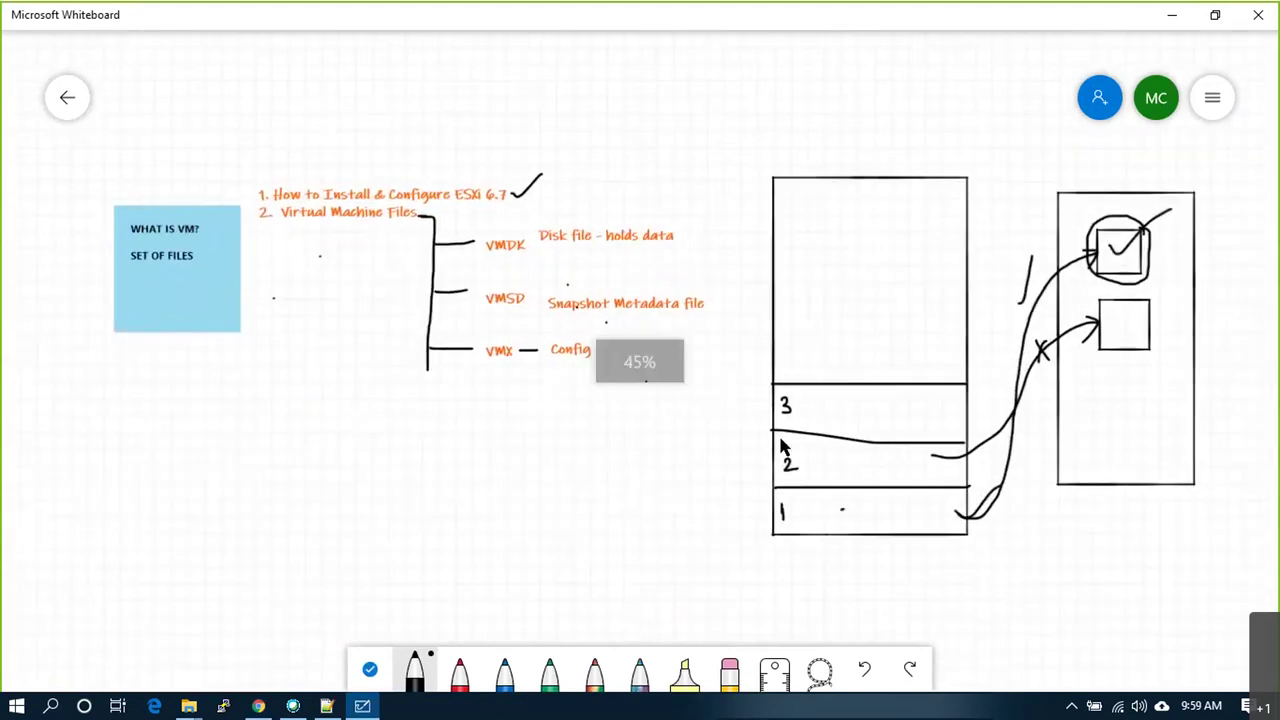
pyautogui.moveTo(686, 216)
pyautogui.mouseDown()
pyautogui.moveTo(707, 230)
pyautogui.moveTo(715, 355)
pyautogui.moveTo(660, 378)
pyautogui.mouseUp()
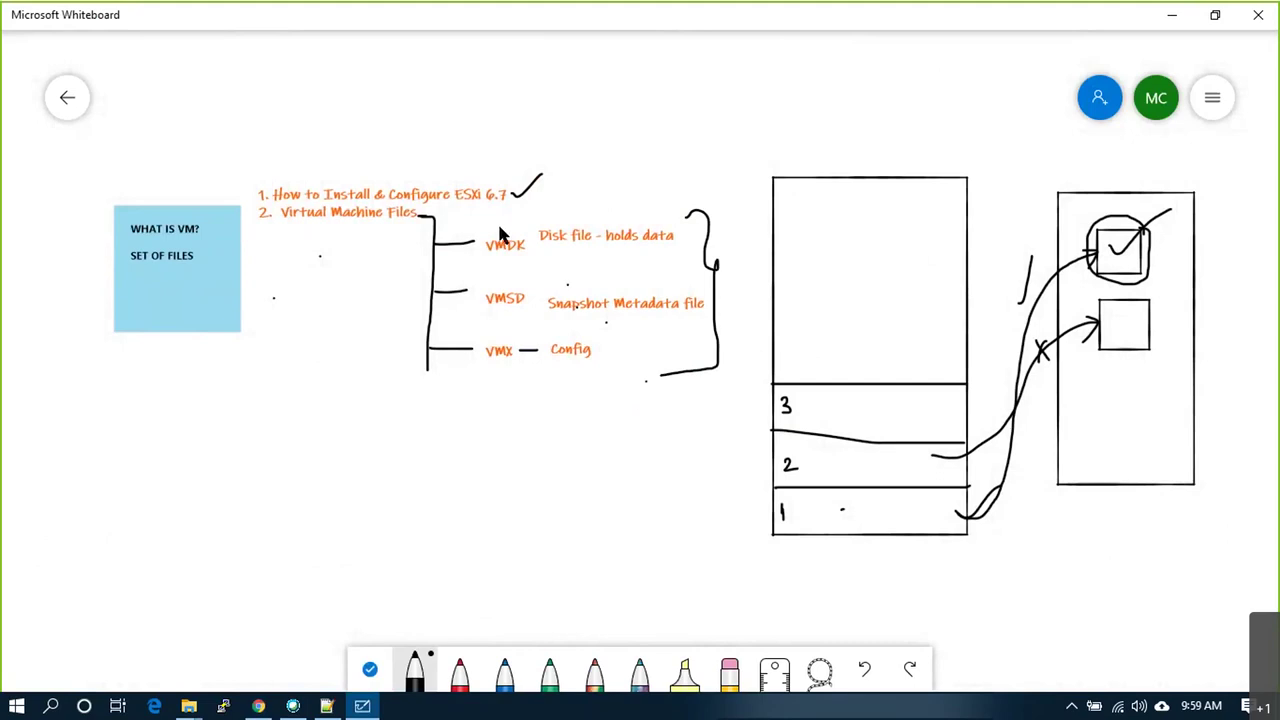
pyautogui.moveTo(500, 268)
pyautogui.mouseDown()
pyautogui.moveTo(532, 238)
pyautogui.moveTo(506, 225)
pyautogui.mouseUp()
pyautogui.hotkey('alt', 'Tab')
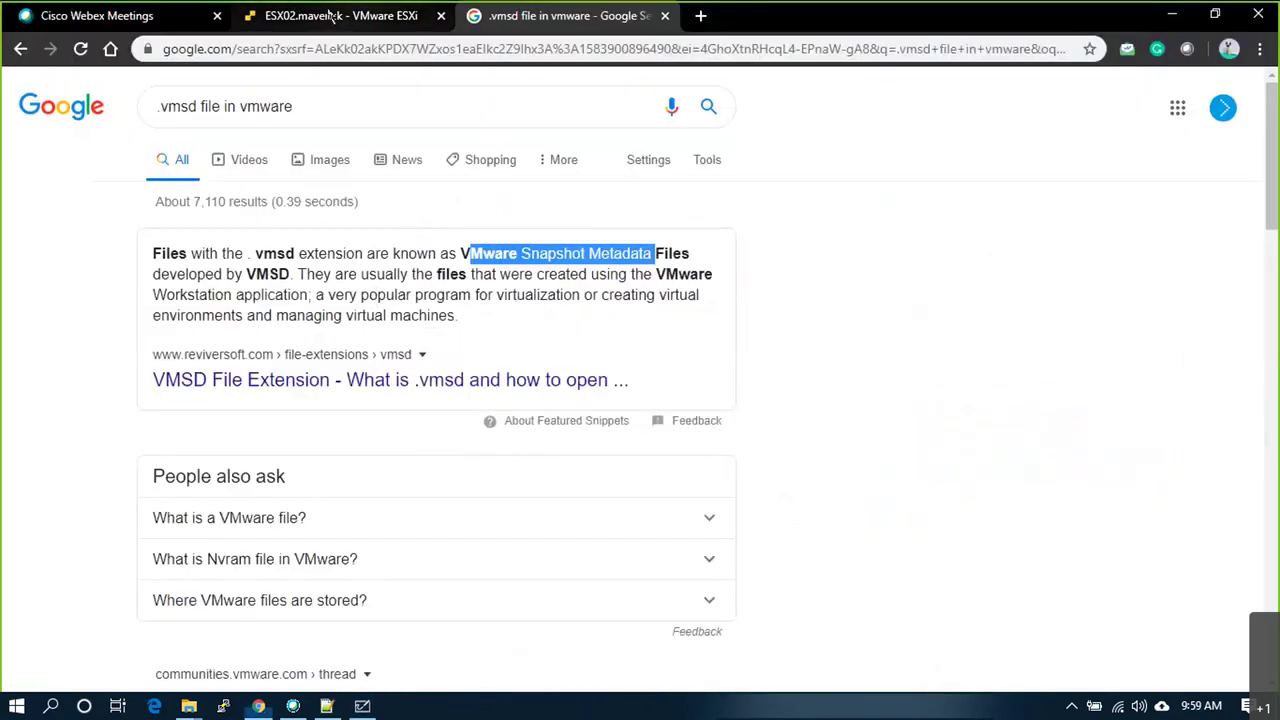
# Step: Check the .vmdk (0 B) and .vmsd file details, then close the datastore browser
pyautogui.hotkey('ctrl', 'shift', 'Tab')
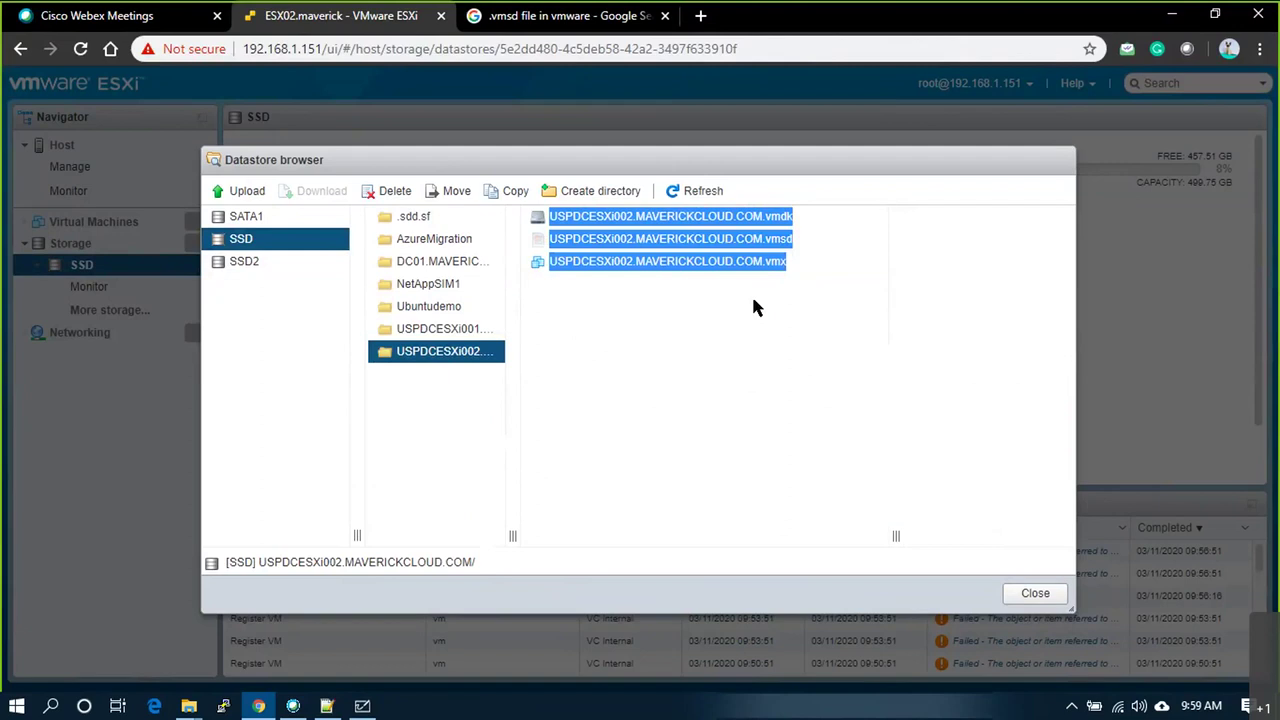
pyautogui.click(753, 295)
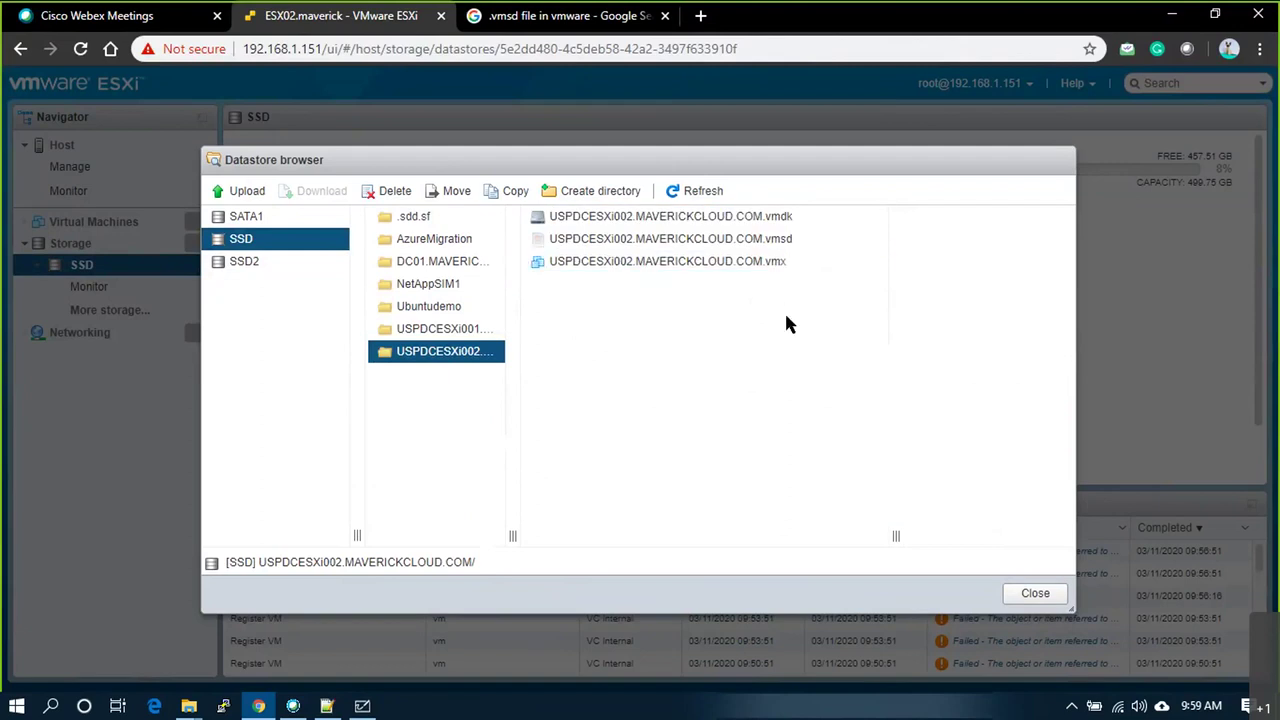
pyautogui.click(770, 222)
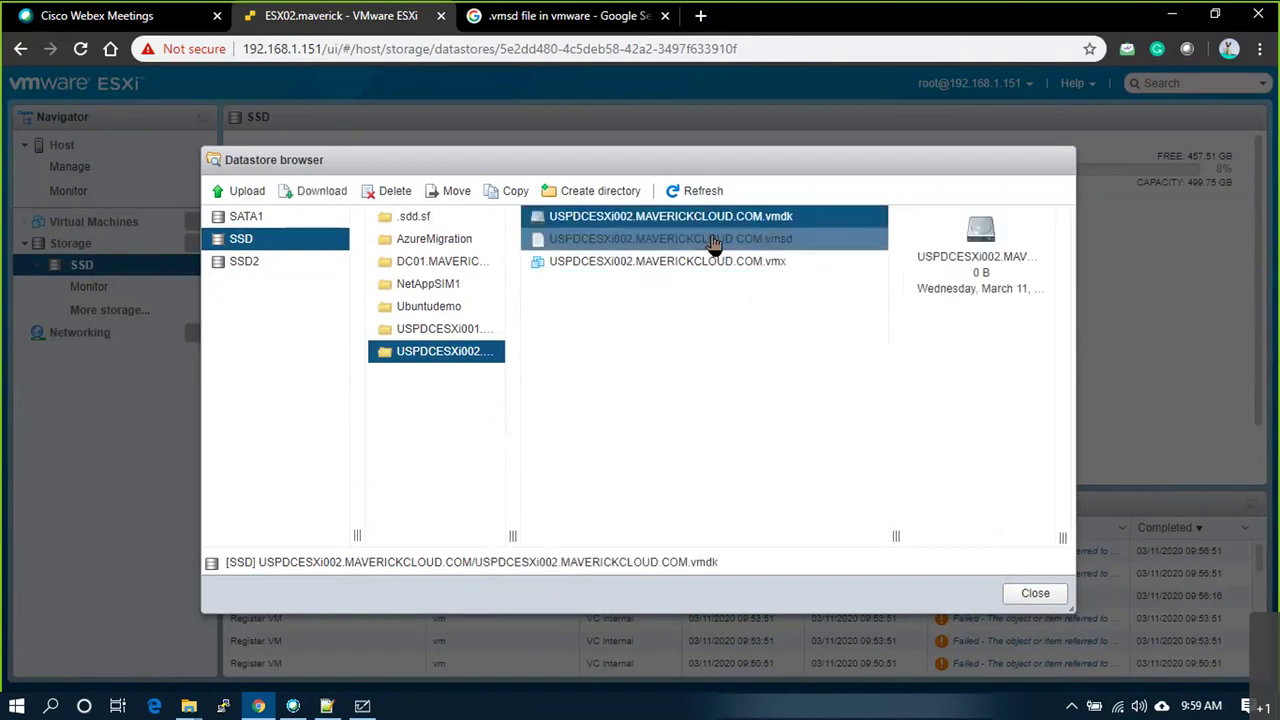
pyautogui.click(711, 240)
pyautogui.click(737, 219)
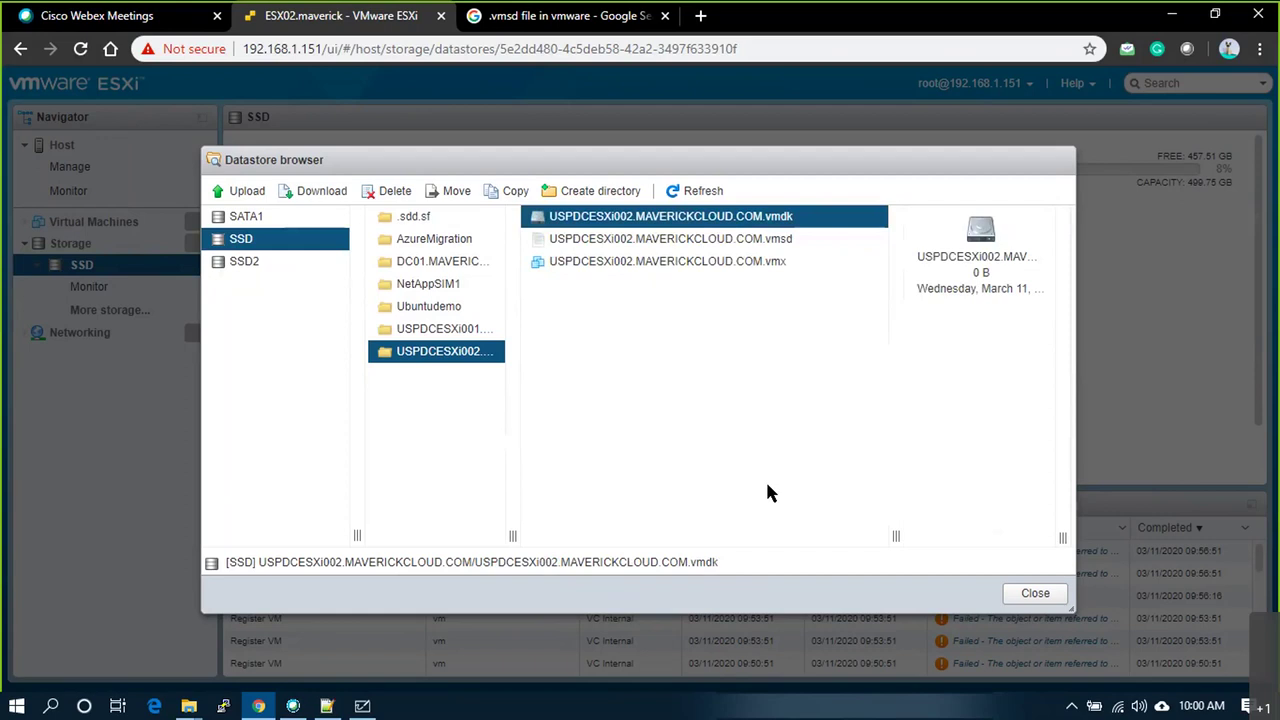
pyautogui.click(1033, 594)
# Step: Draw a box under VMX and write 'When you create a VM !!' in it
pyautogui.hotkey('alt', 'Tab')
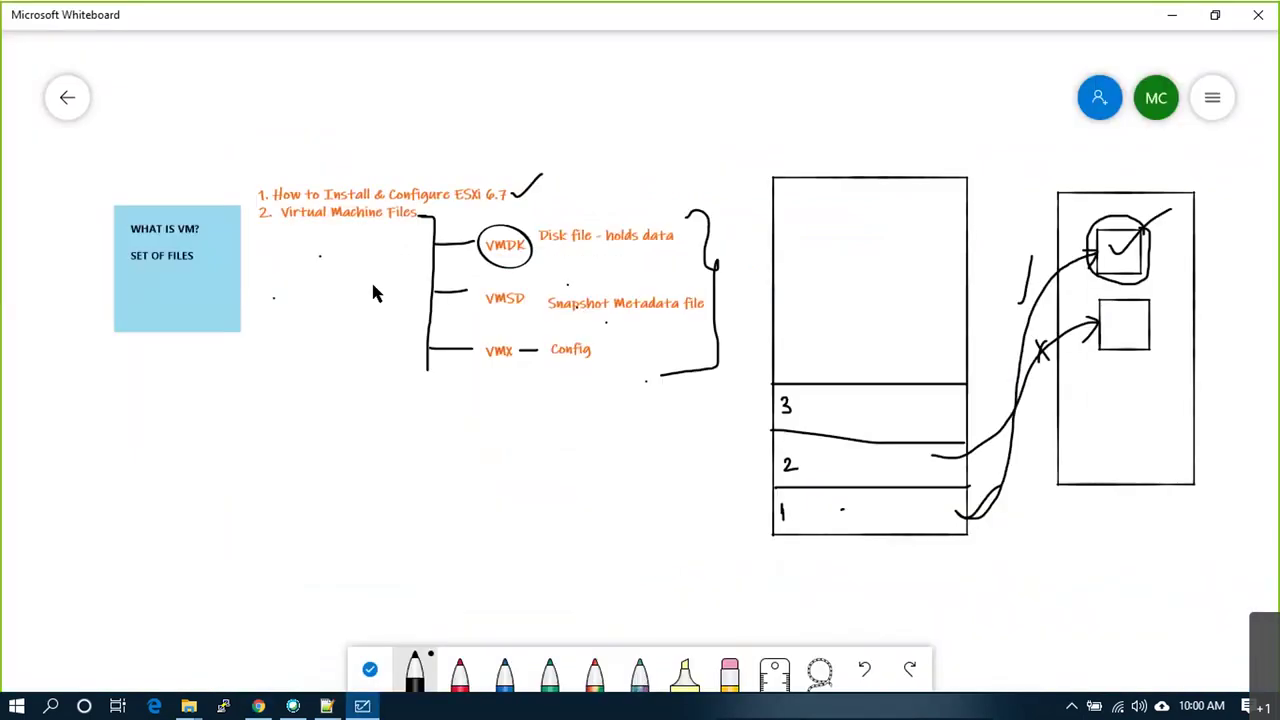
pyautogui.moveTo(457, 392)
pyautogui.mouseDown()
pyautogui.moveTo(420, 390)
pyautogui.moveTo(411, 369)
pyautogui.mouseUp()
pyautogui.rightClick(469, 375)
pyautogui.click(492, 331)
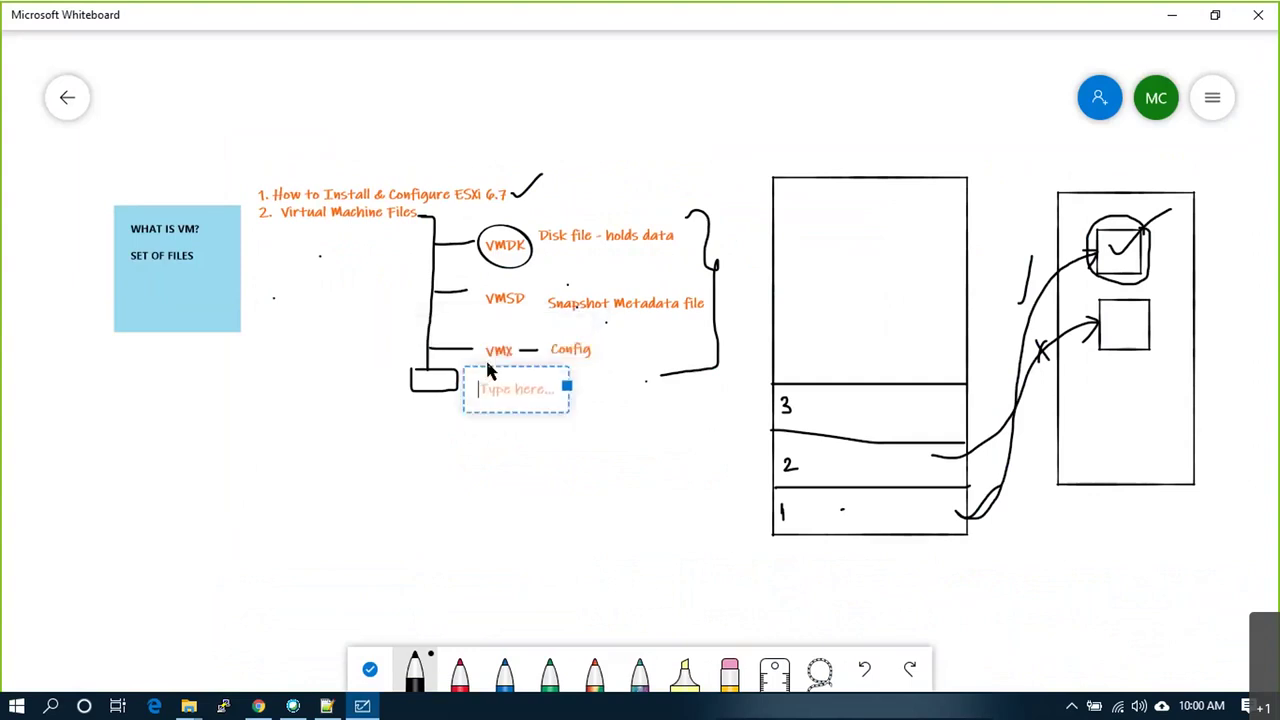
pyautogui.write('When')
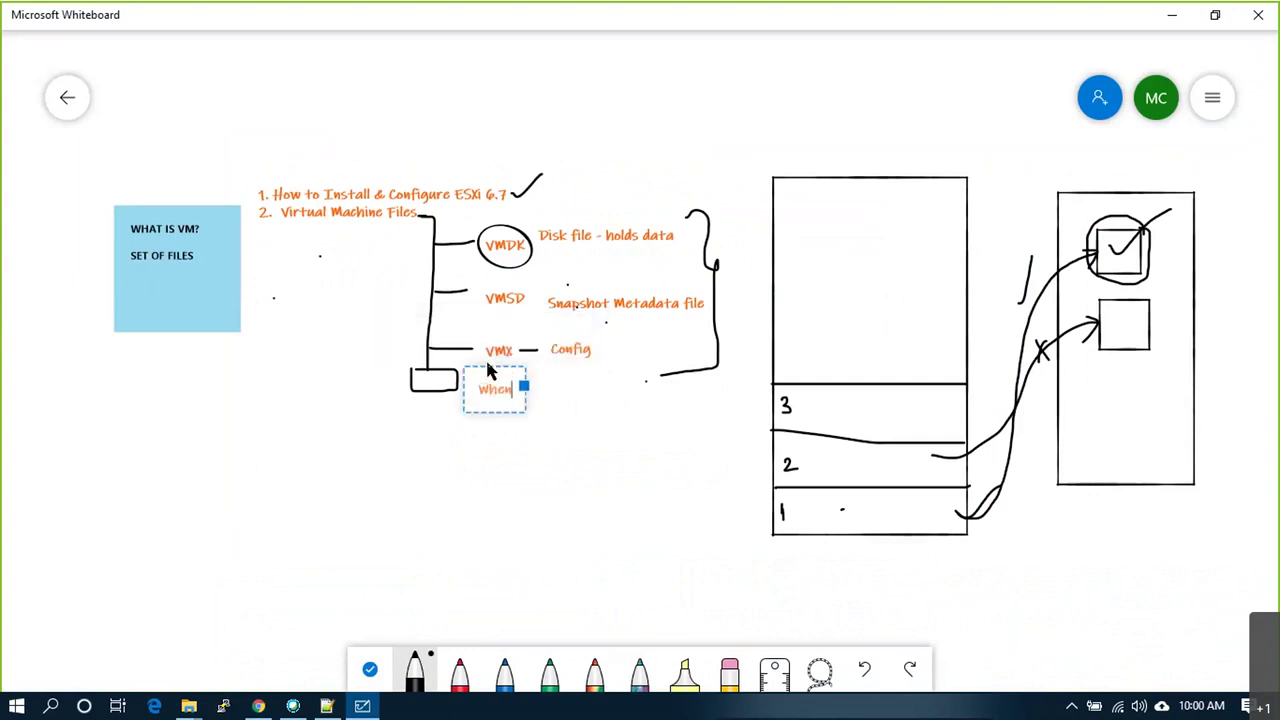
pyautogui.write(' you create a ')
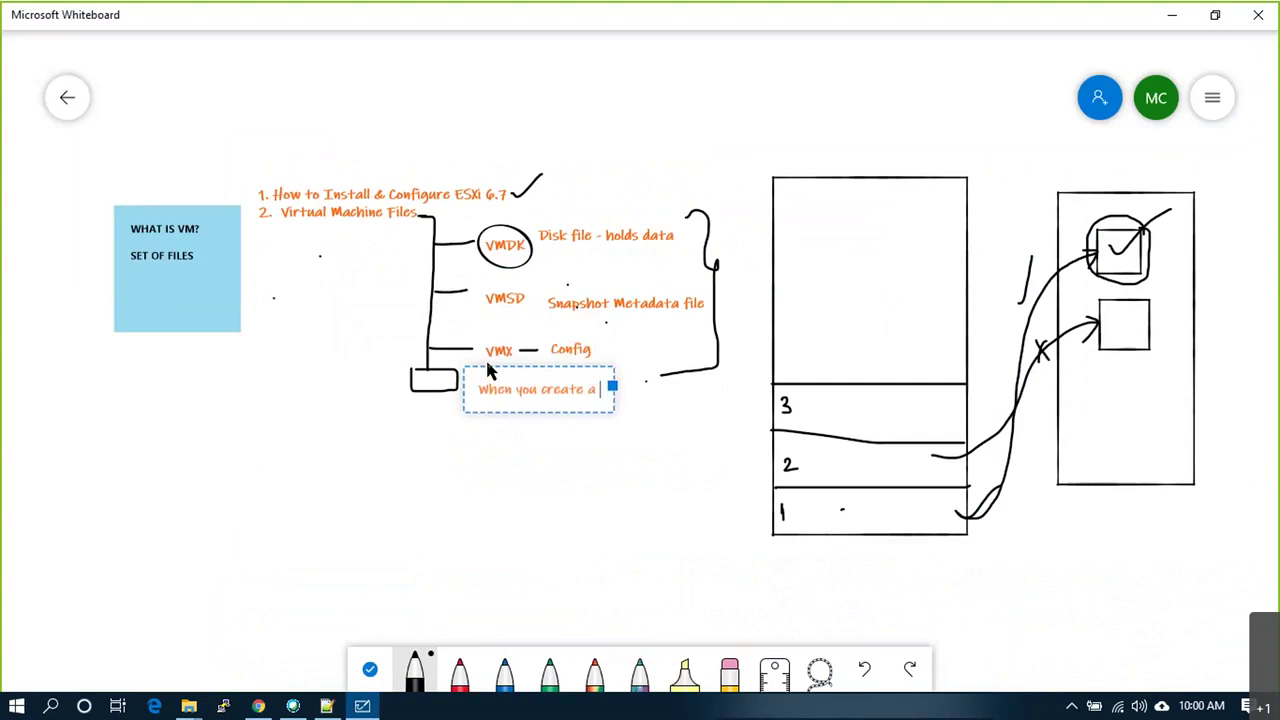
pyautogui.write('VM !!')
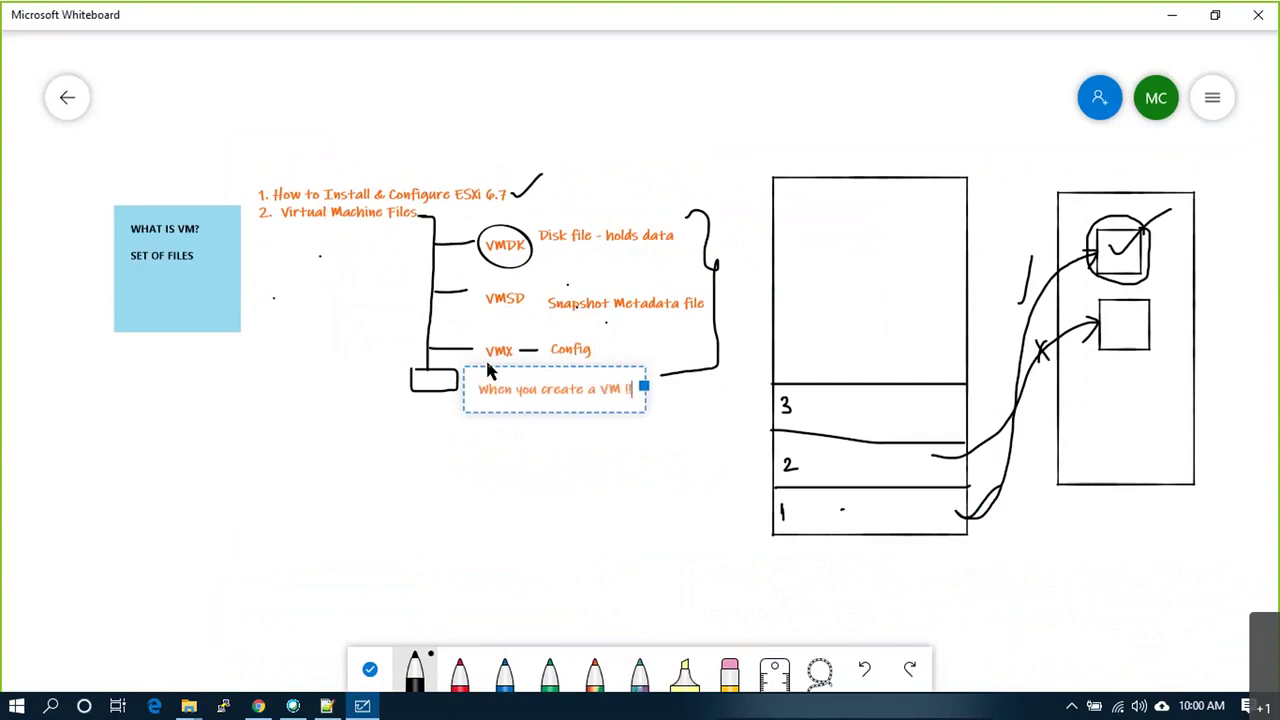
pyautogui.click(451, 423)
# Step: Draw a dividing line beneath the note and go to the ESXi host overview
pyautogui.moveTo(375, 412); pyautogui.dragTo(668, 399)
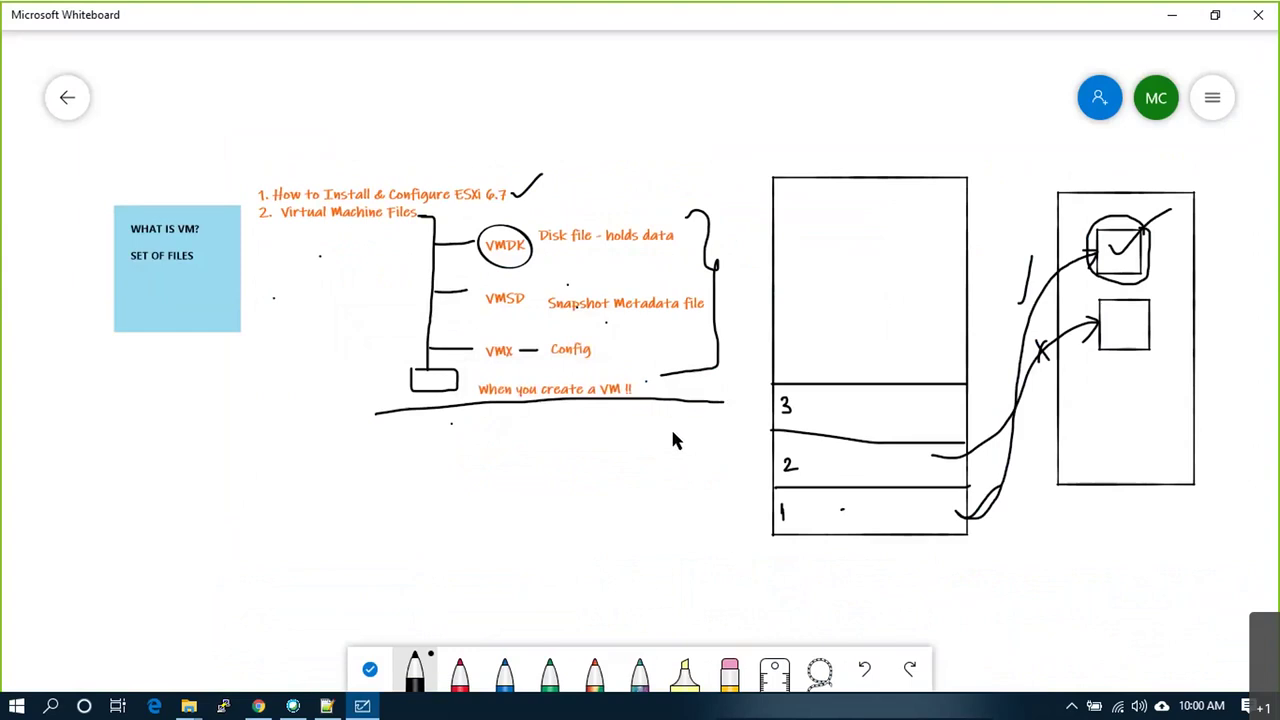
pyautogui.hotkey('alt', 'Tab')
pyautogui.click(110, 147)
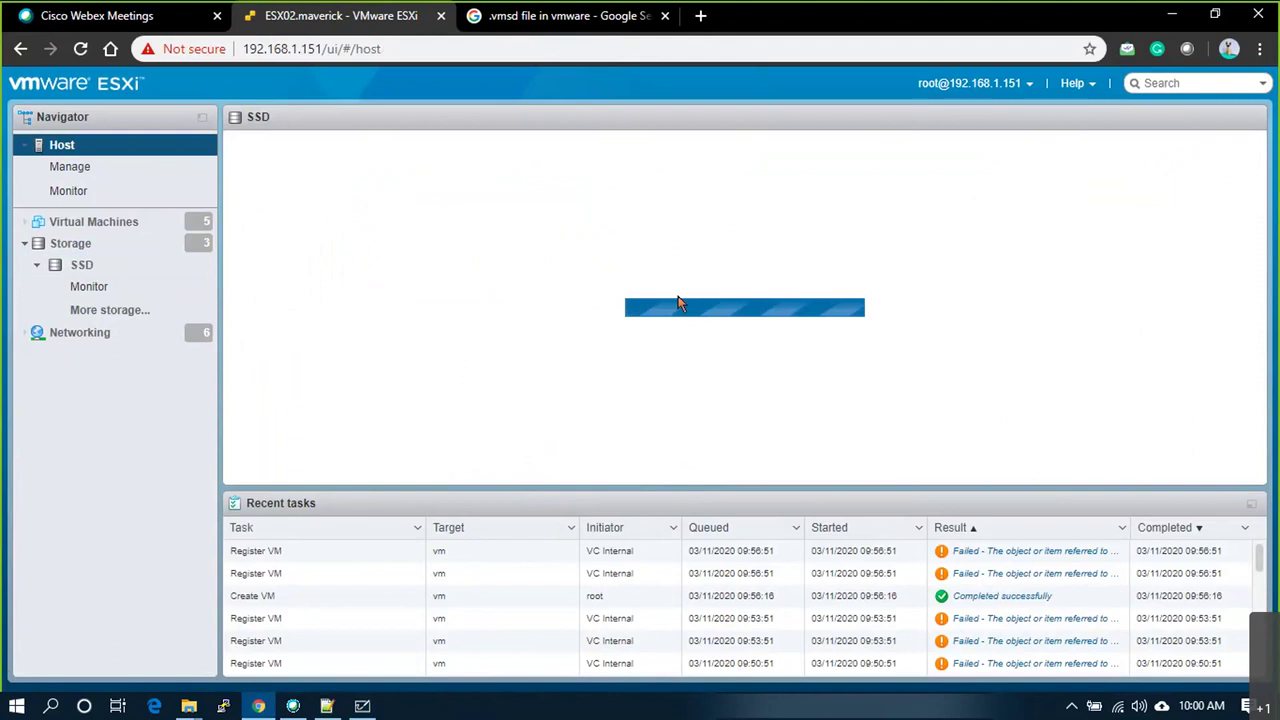
# Step: Power on the USPDCESXi002.MAVERICKCLOUD.COM virtual machine
pyautogui.click(65, 221)
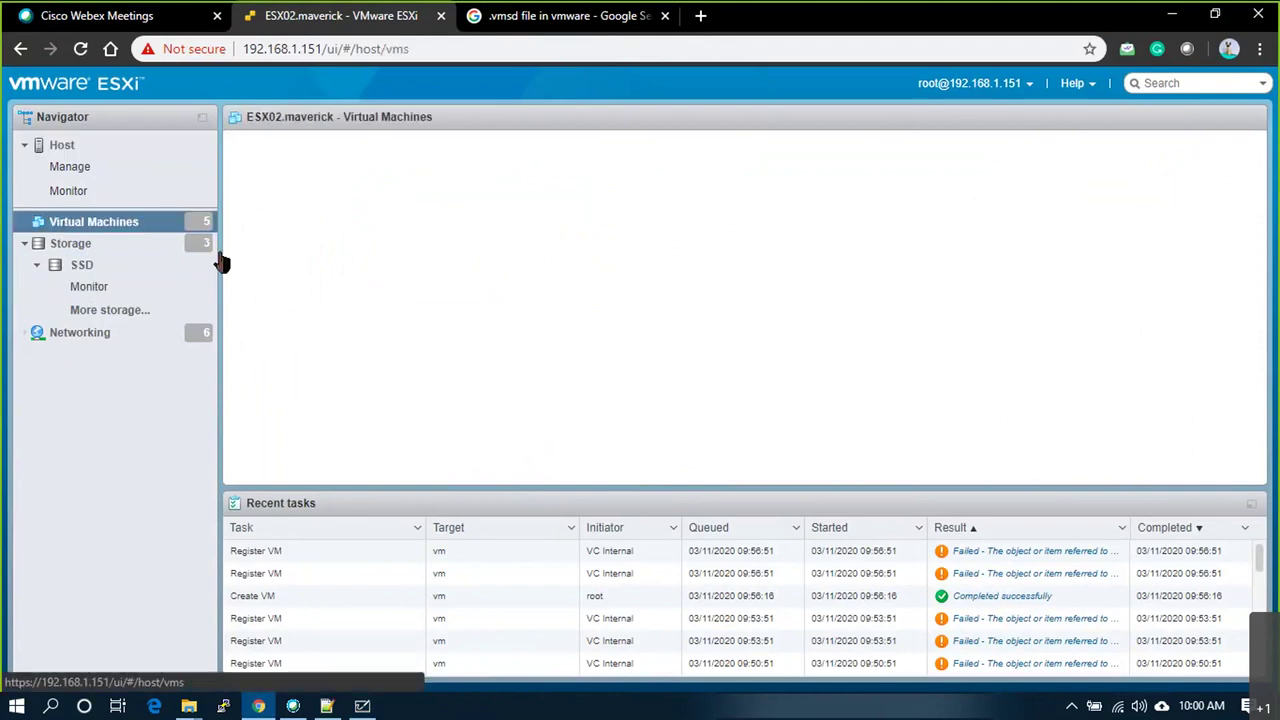
pyautogui.click(255, 315)
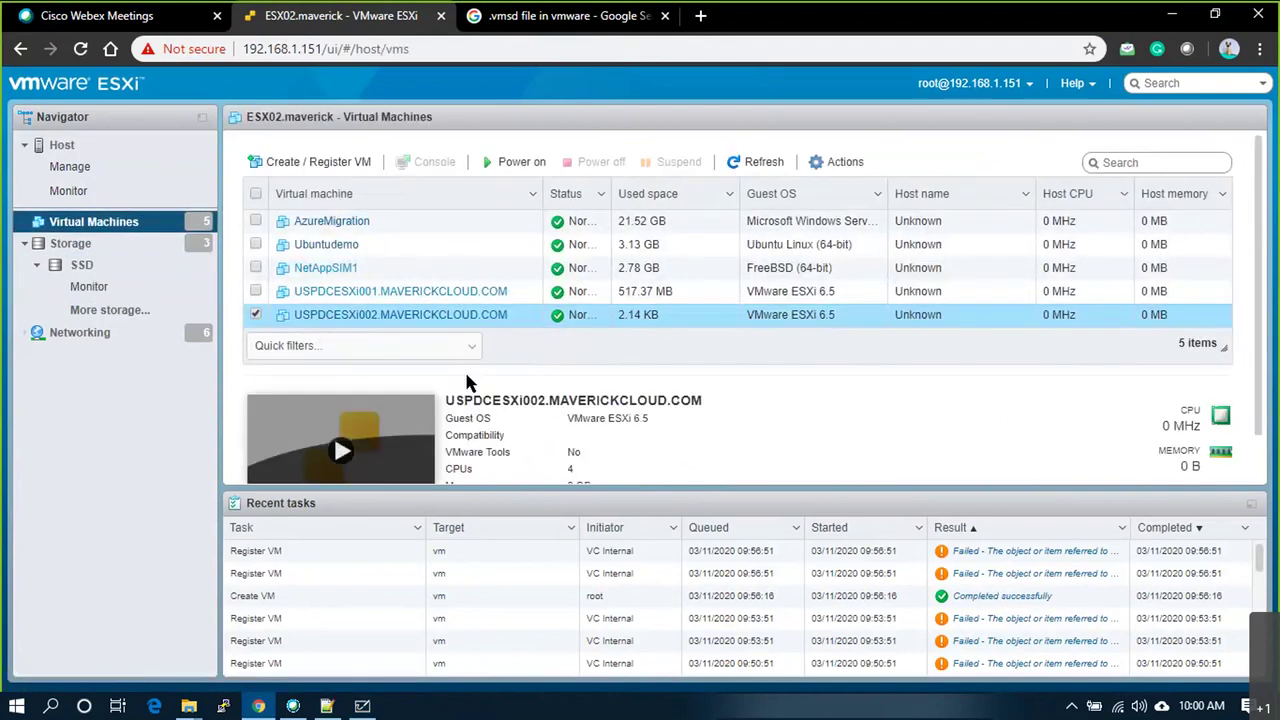
pyautogui.click(510, 168)
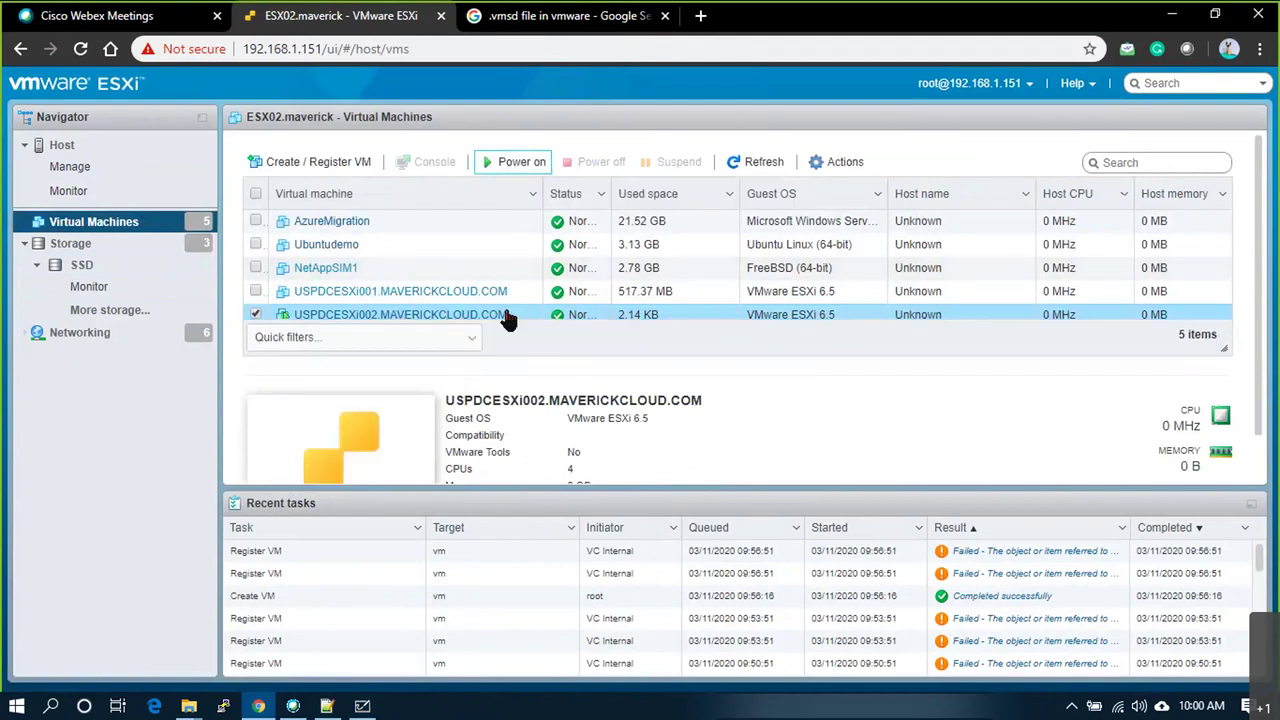
# Step: List the VM folder's new .nvram and .vswp files on SSD, then extend the whiteboard bracket line
pyautogui.click(115, 272)
pyautogui.click(367, 170)
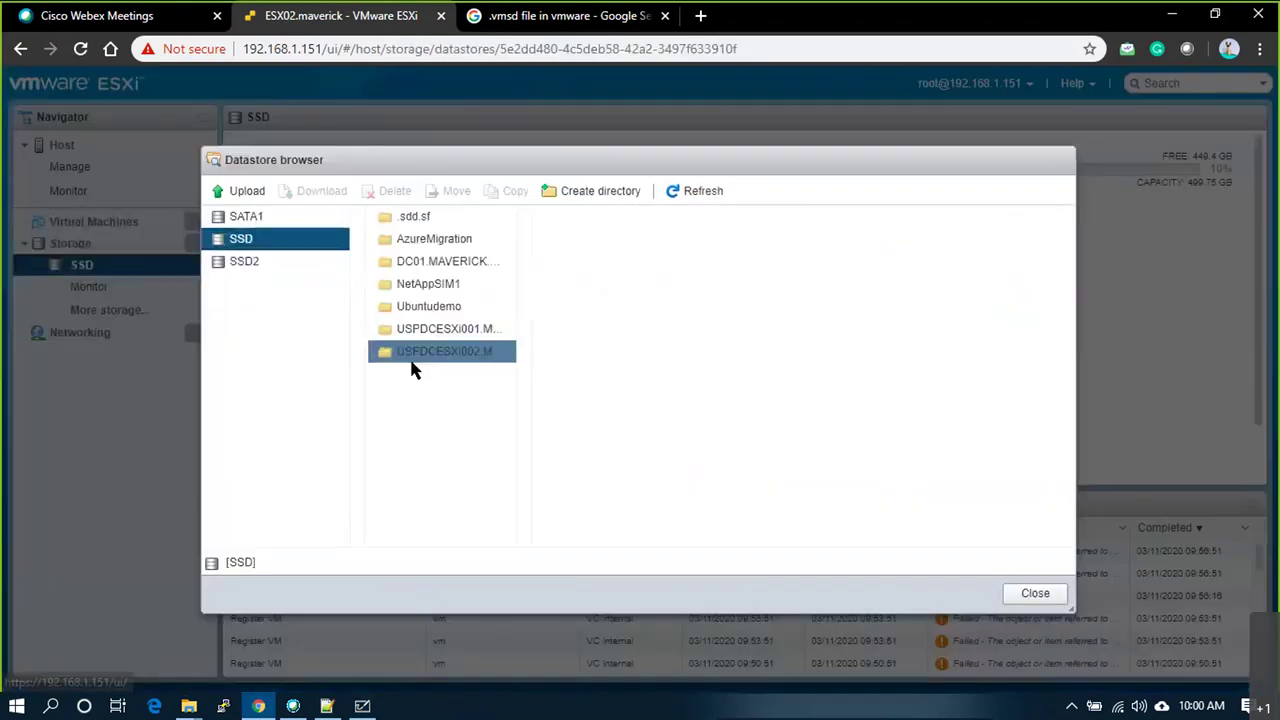
pyautogui.click(411, 358)
pyautogui.moveTo(690, 534); pyautogui.dragTo(916, 535)
pyautogui.click(690, 215)
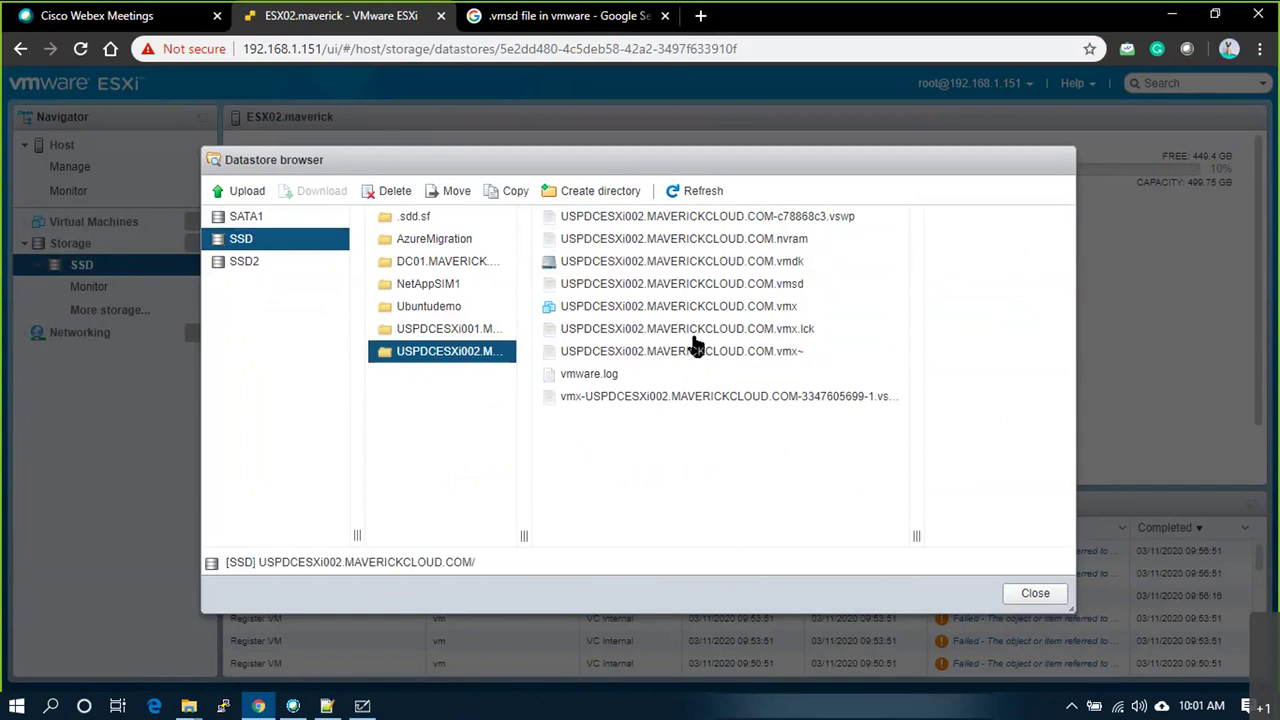
pyautogui.moveTo(916, 536); pyautogui.dragTo(957, 536)
pyautogui.hotkey('alt', 'Tab')
pyautogui.moveTo(428, 372); pyautogui.dragTo(432, 597)
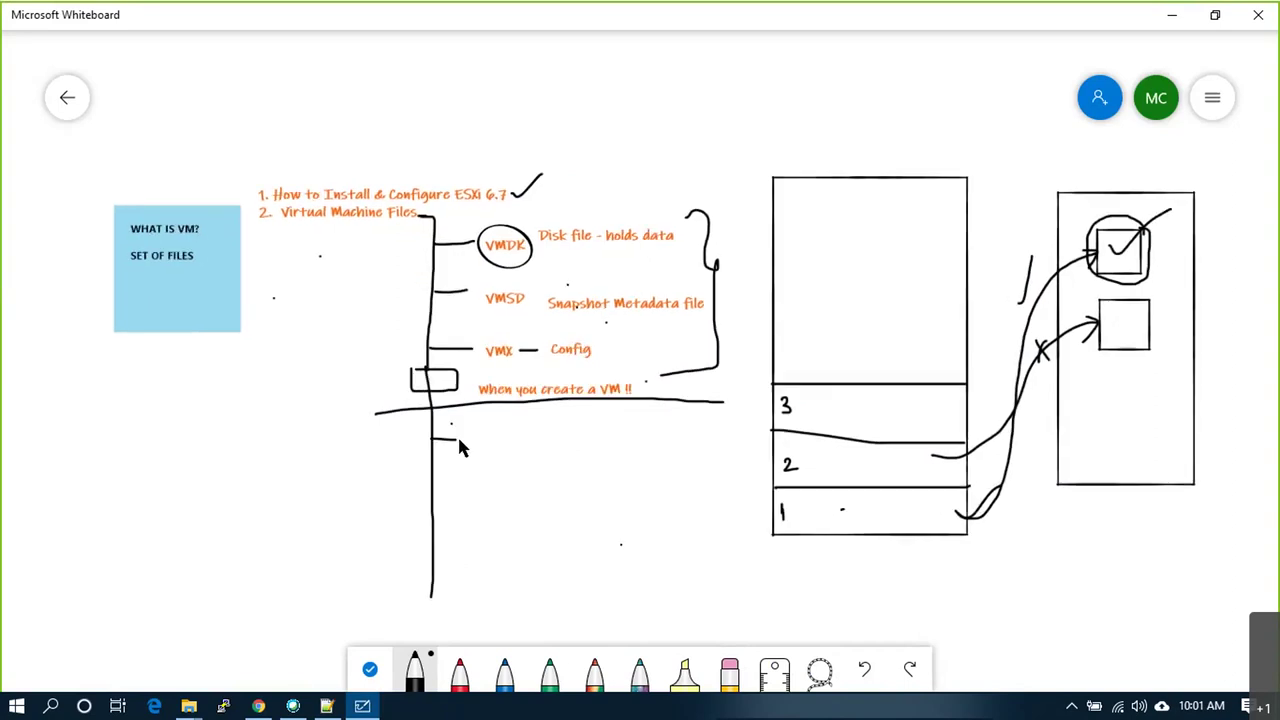
# Step: Compare the VM's .vswp, -1.vswp, .vmx.lck, .vmdk and vmware.log files in the datastore list
pyautogui.hotkey('alt', 'Tab')
pyautogui.click(862, 376)
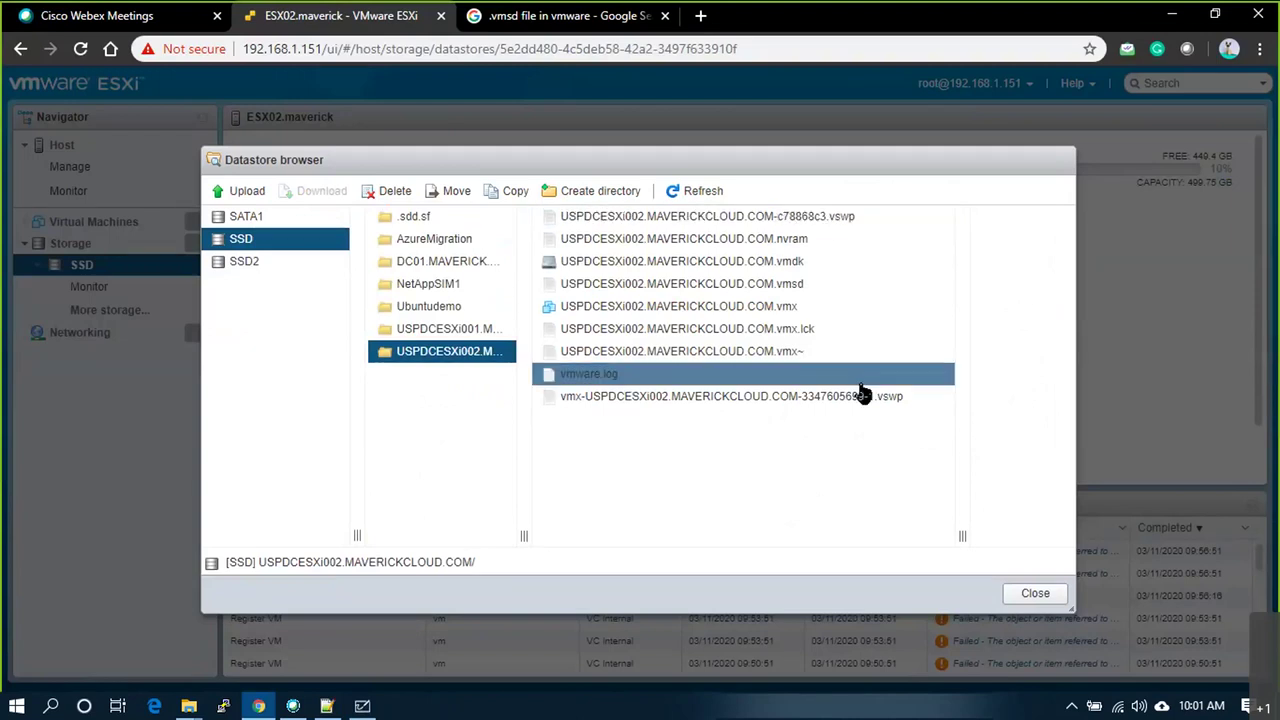
pyautogui.click(843, 222)
pyautogui.click(868, 328)
pyautogui.click(890, 396)
pyautogui.click(860, 261)
pyautogui.click(848, 218)
pyautogui.click(880, 398)
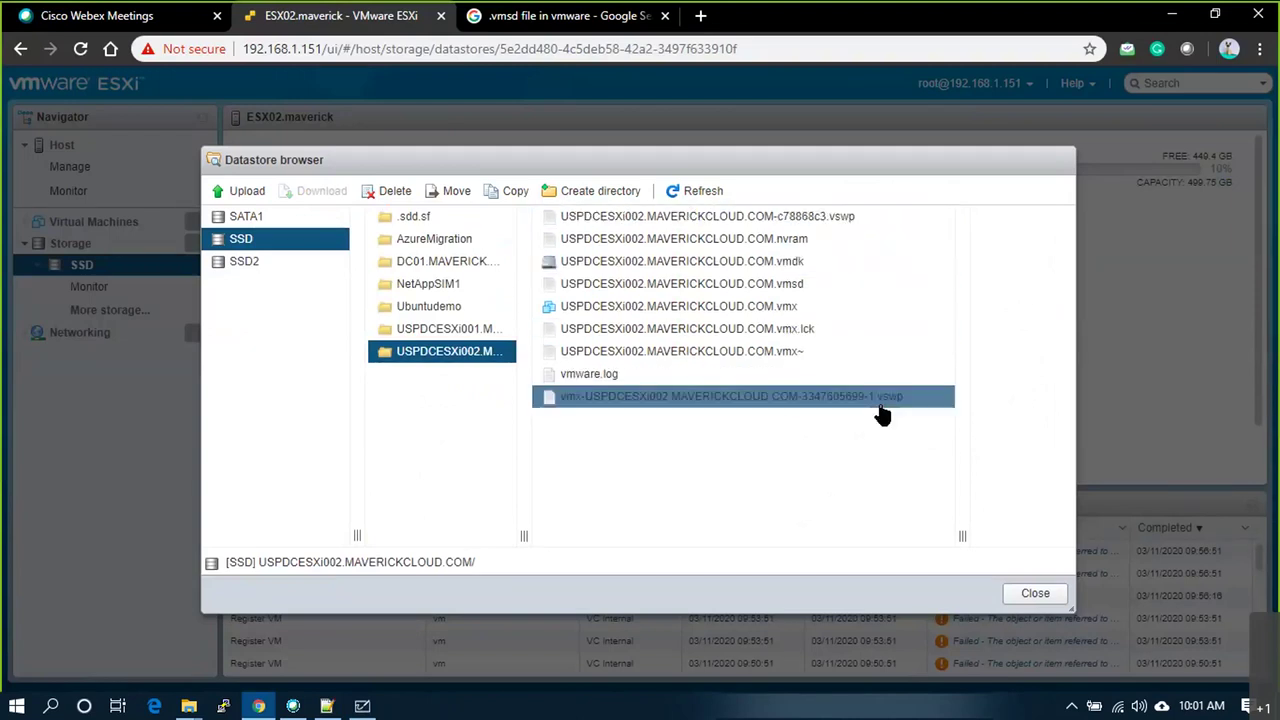
pyautogui.click(815, 218)
# Step: Add a VSWP text label below the divider line on the whiteboard
pyautogui.hotkey('alt', 'Tab')
pyautogui.rightClick(476, 443)
pyautogui.click(497, 392)
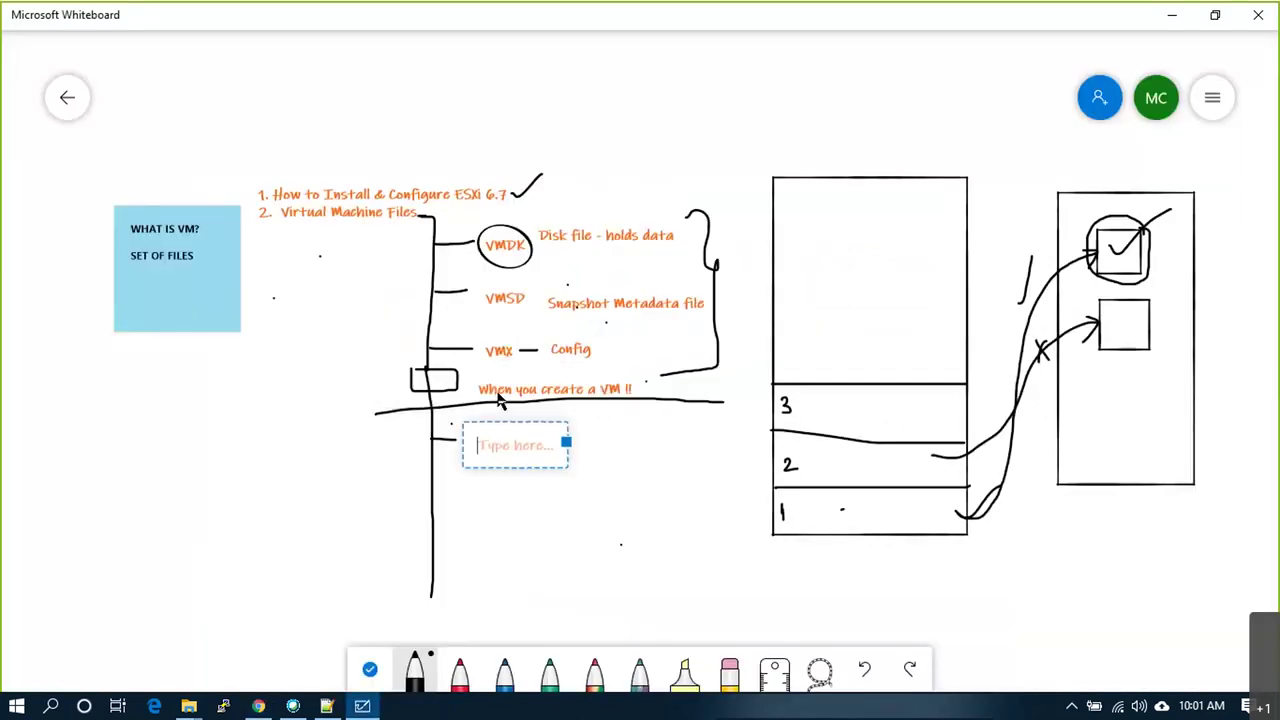
pyautogui.hotkey('alt', 'Tab')
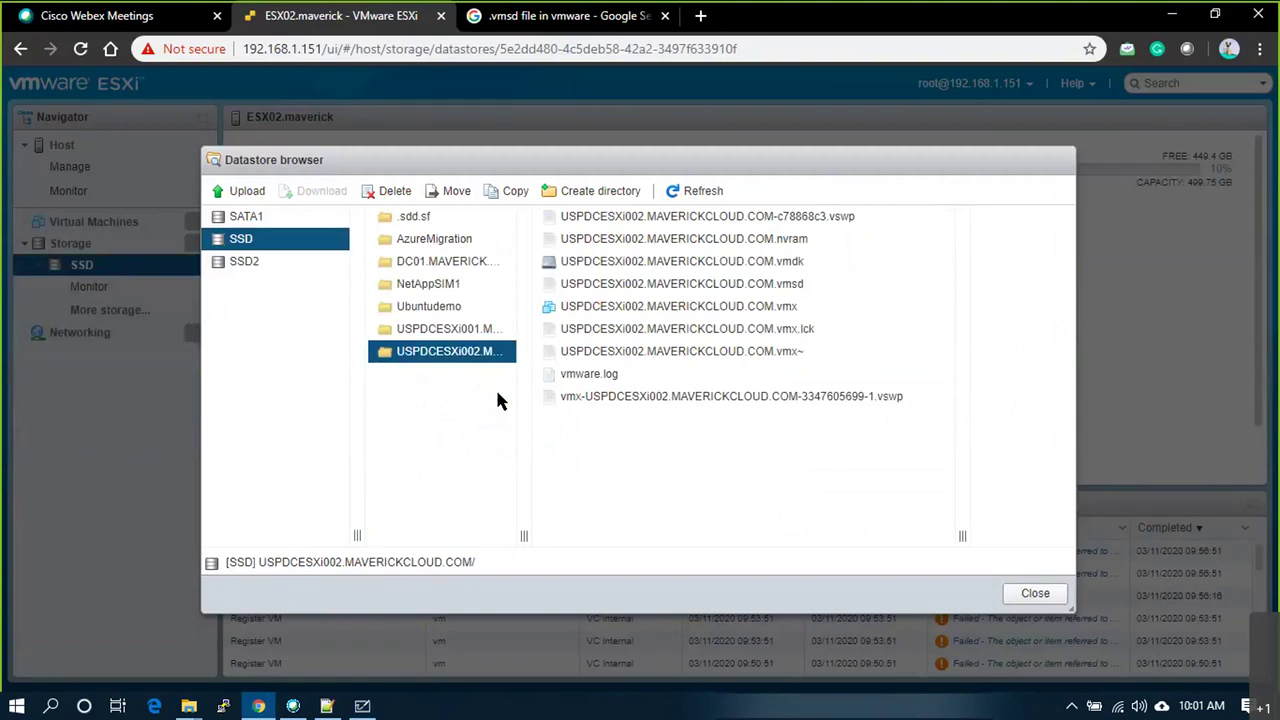
pyautogui.hotkey('alt', 'Tab')
pyautogui.write('VSW')
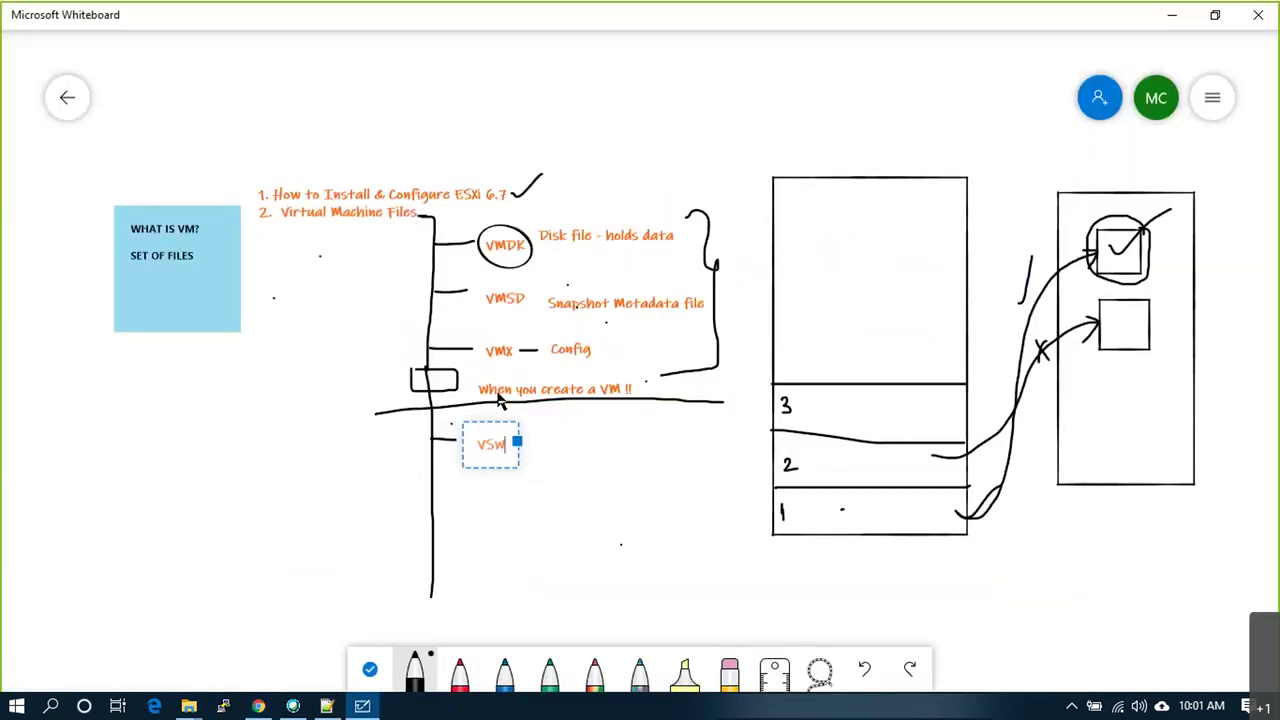
pyautogui.hotkey('alt', 'Tab')
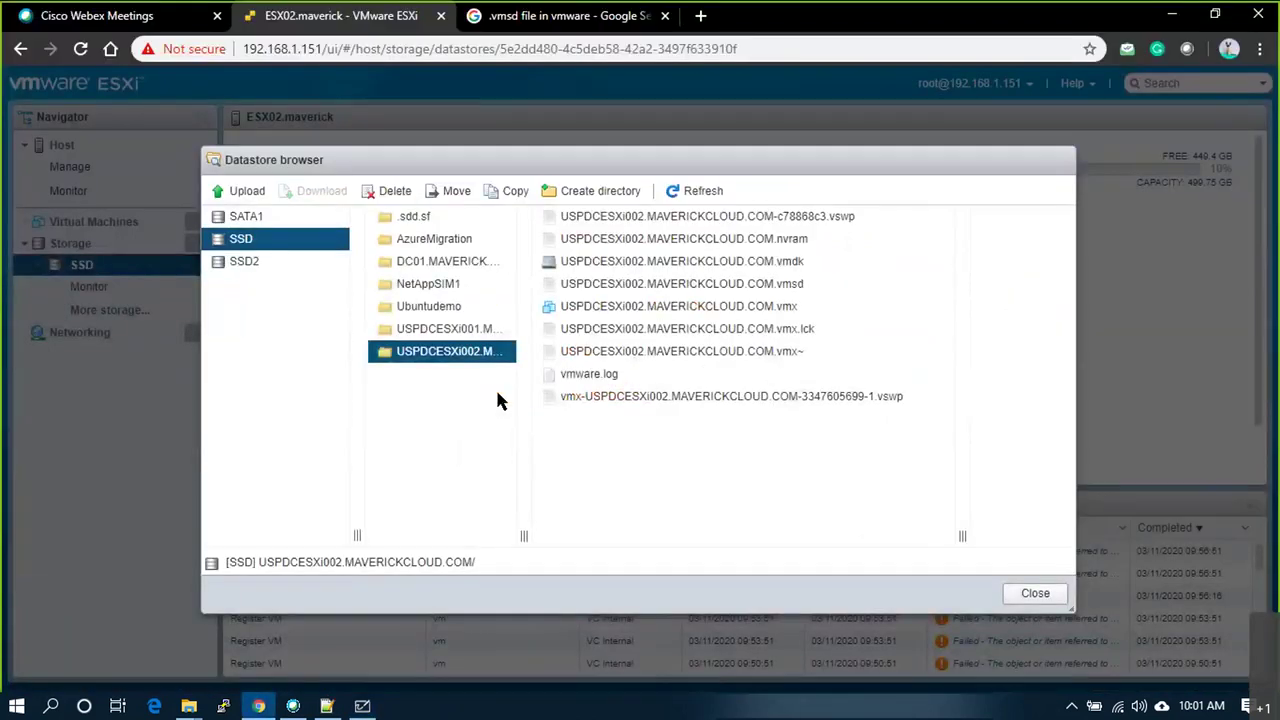
pyautogui.hotkey('alt', 'Tab')
pyautogui.write('P')
pyautogui.press('Return')
pyautogui.press('Escape')
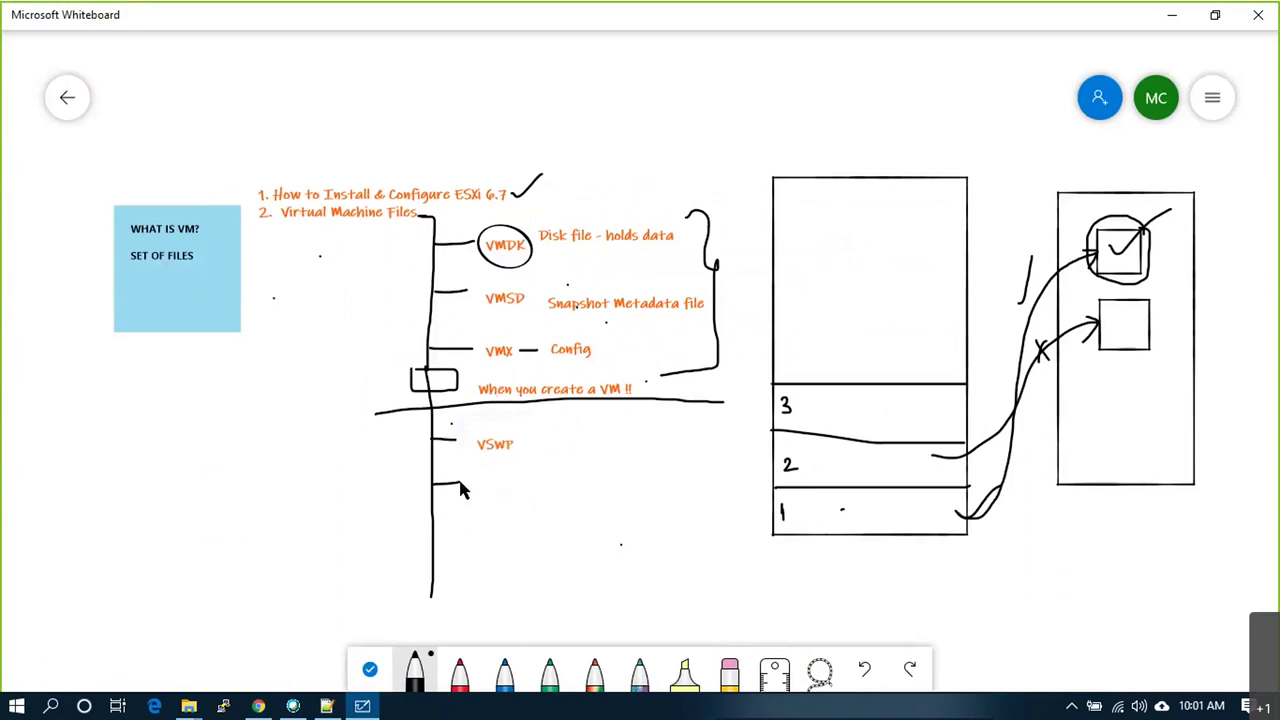
# Step: Add an NVRAM label below VSWP and draw a new branch off the vertical line
pyautogui.hotkey('alt', 'Tab')
pyautogui.hotkey('alt', 'Tab')
pyautogui.rightClick(491, 475)
pyautogui.click(498, 428)
pyautogui.write('NVRAM')
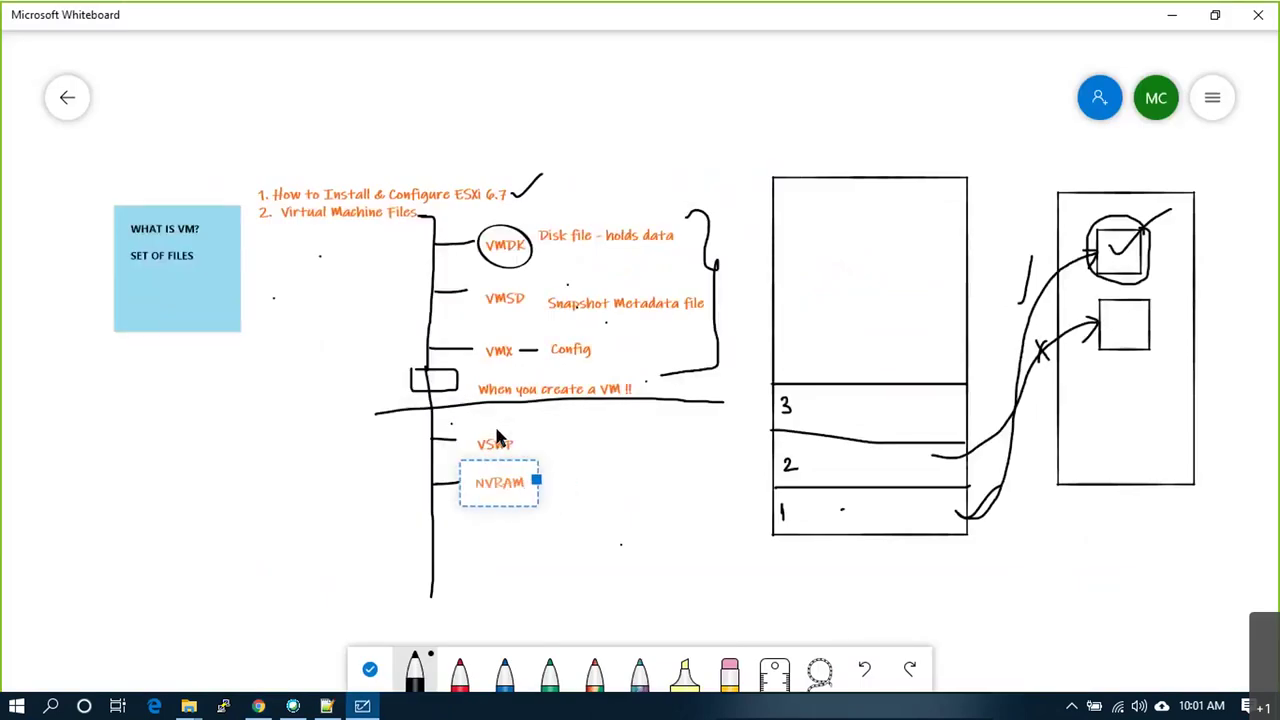
pyautogui.moveTo(432, 536); pyautogui.dragTo(460, 535)
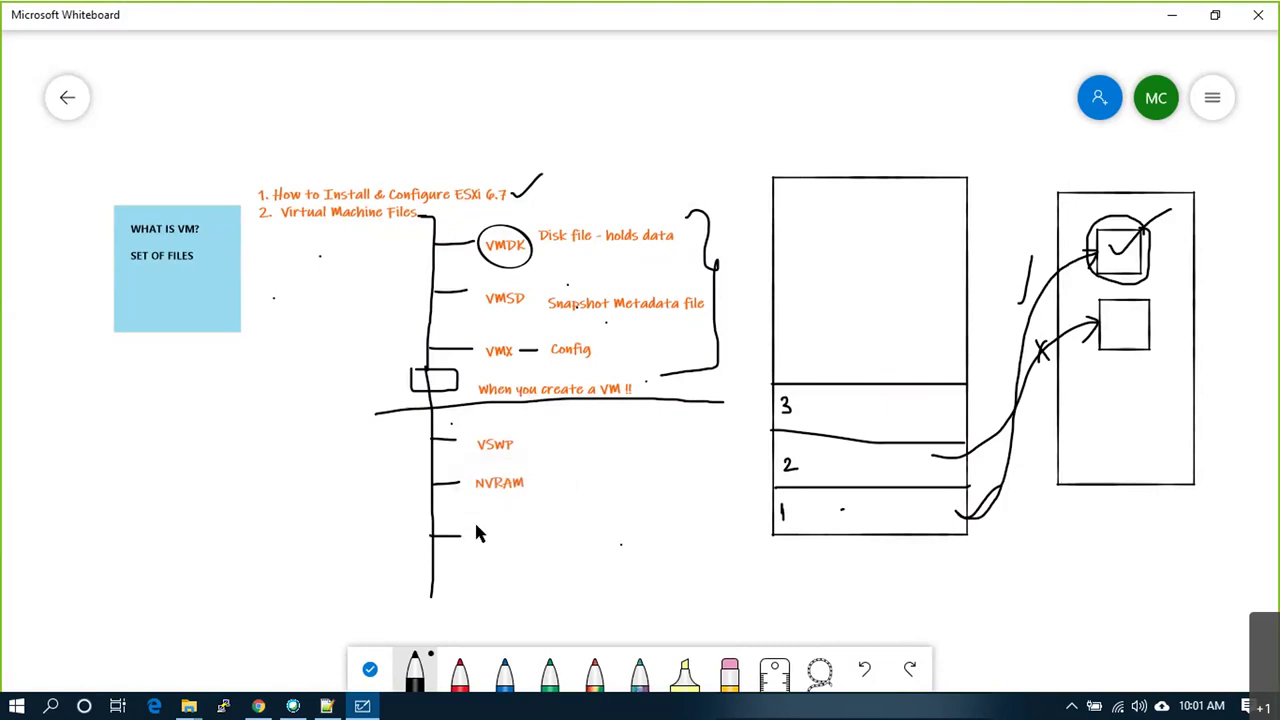
# Step: Check the .vmx, .vmx.lck, .vmx~ and vmware.log files in the datastore list
pyautogui.hotkey('alt', 'Tab')
pyautogui.click(785, 311)
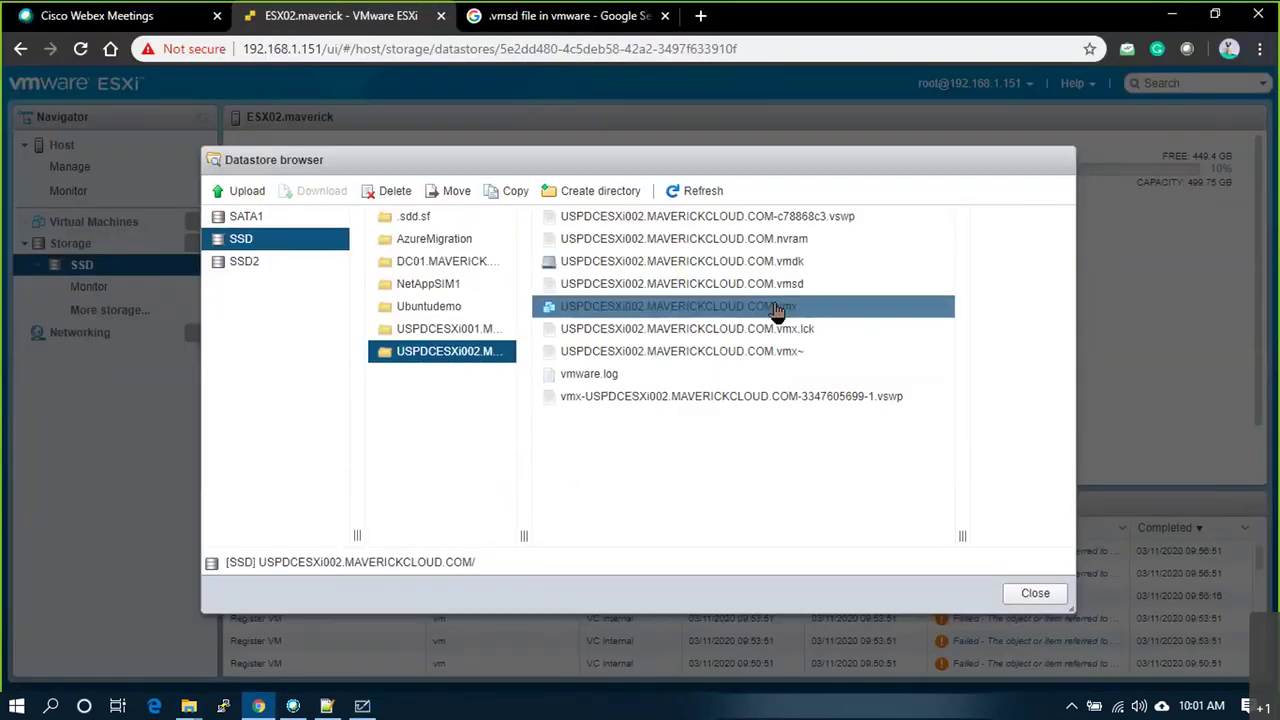
pyautogui.click(778, 330)
pyautogui.click(796, 347)
pyautogui.click(793, 339)
pyautogui.click(800, 350)
pyautogui.click(805, 334)
pyautogui.click(812, 354)
pyautogui.click(784, 378)
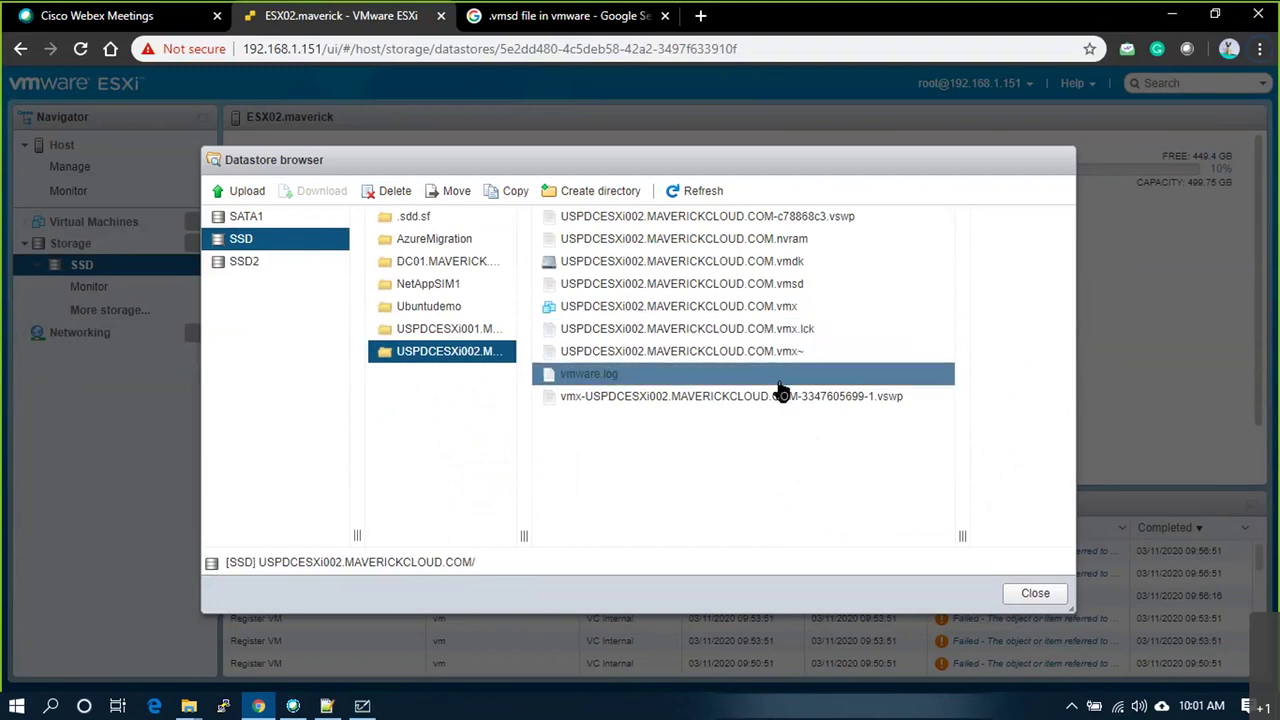
# Step: Add a two-line label 'VMS.lck' / 'VMX~' below NVRAM
pyautogui.hotkey('alt', 'Tab')
pyautogui.rightClick(516, 512)
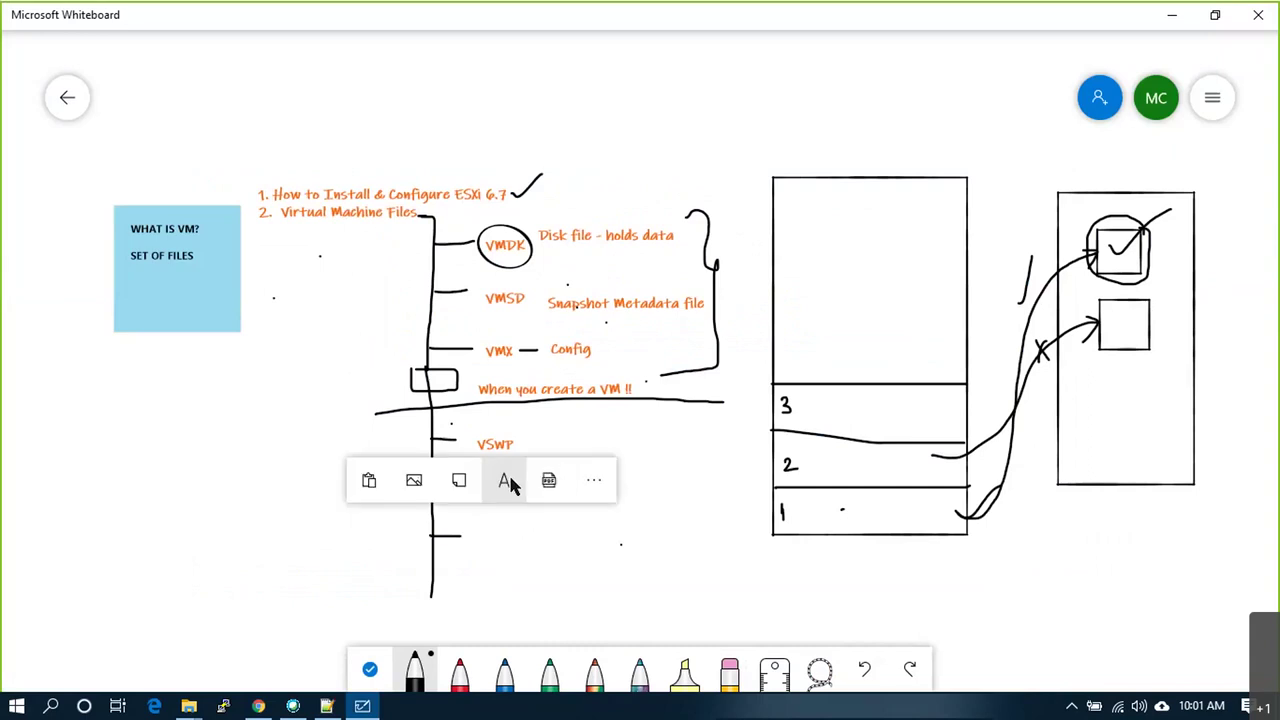
pyautogui.click(506, 481)
pyautogui.write('VMS')
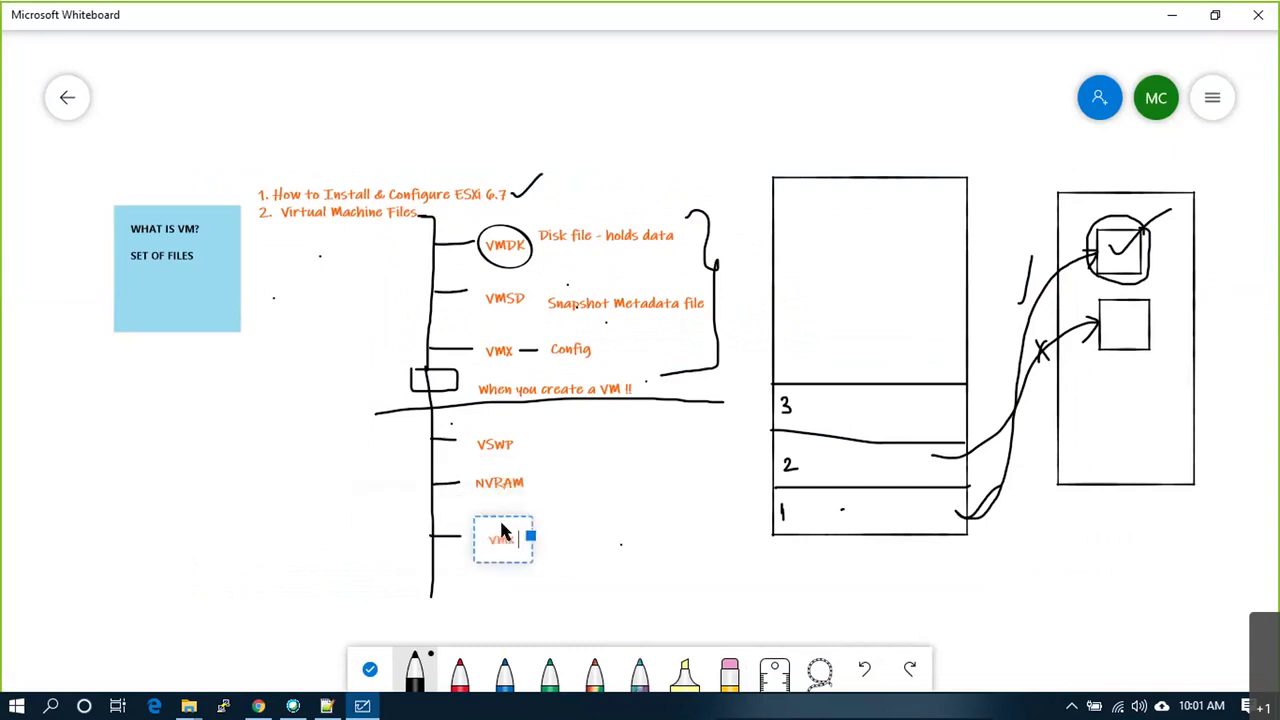
pyautogui.write('.lck')
pyautogui.press('Return')
pyautogui.write('VM')
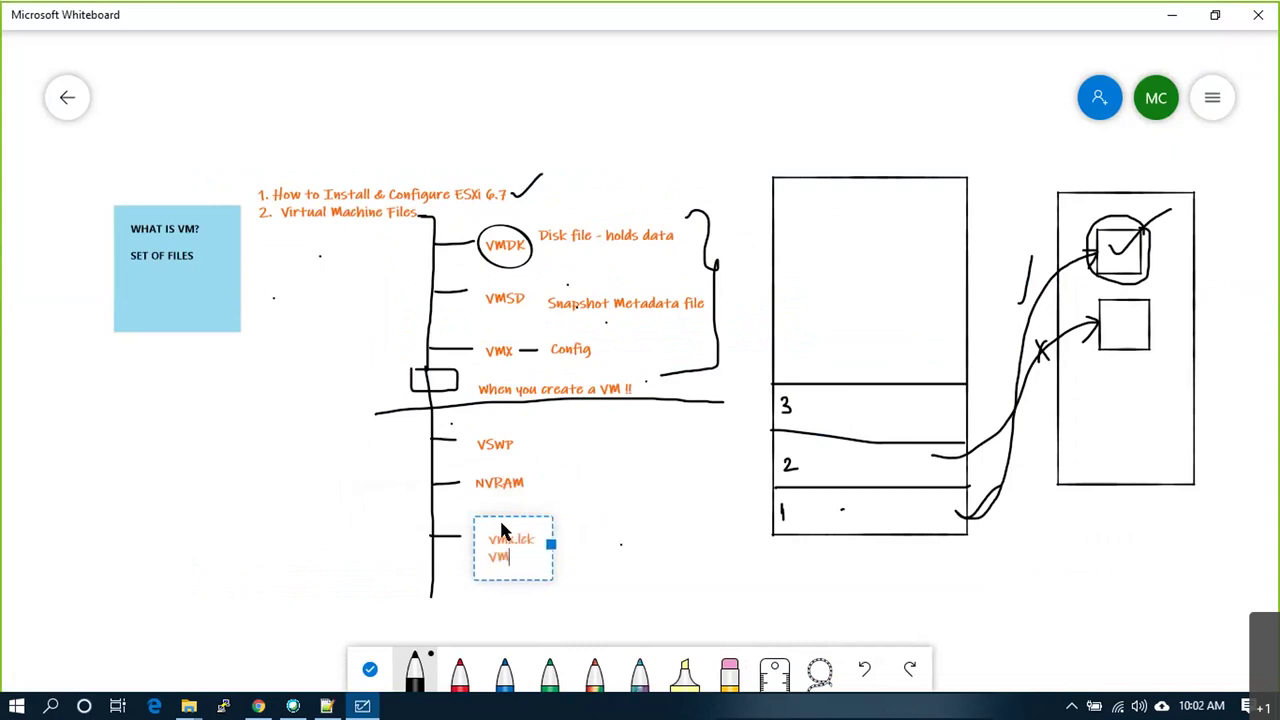
pyautogui.write('X~')
pyautogui.click(481, 585)
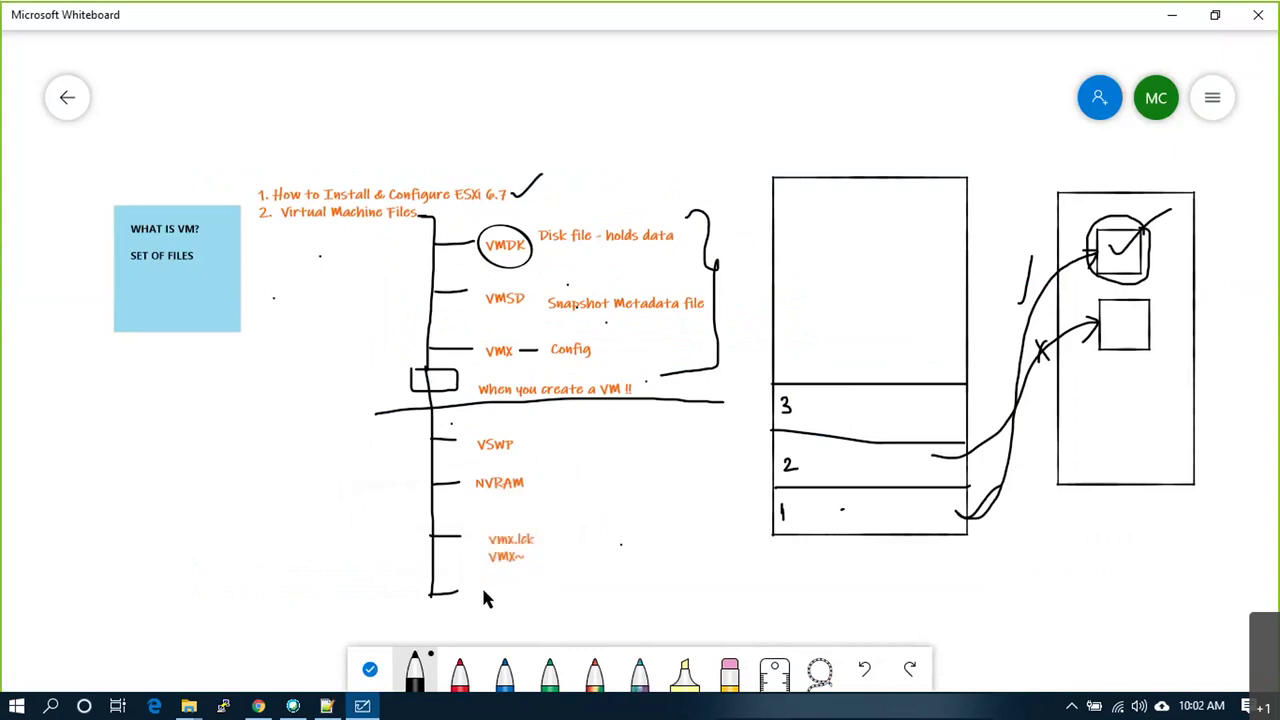
# Step: Add a Log label on the bottom branch
pyautogui.rightClick(481, 585)
pyautogui.click(508, 548)
pyautogui.write('Log')
pyautogui.click(603, 553)
# Step: Circle the 1 beside VSWP, then select the -1.vswp swap file in the datastore
pyautogui.moveTo(529, 446); pyautogui.dragTo(523, 437)
pyautogui.hotkey('alt', 'Tab')
pyautogui.click(770, 398)
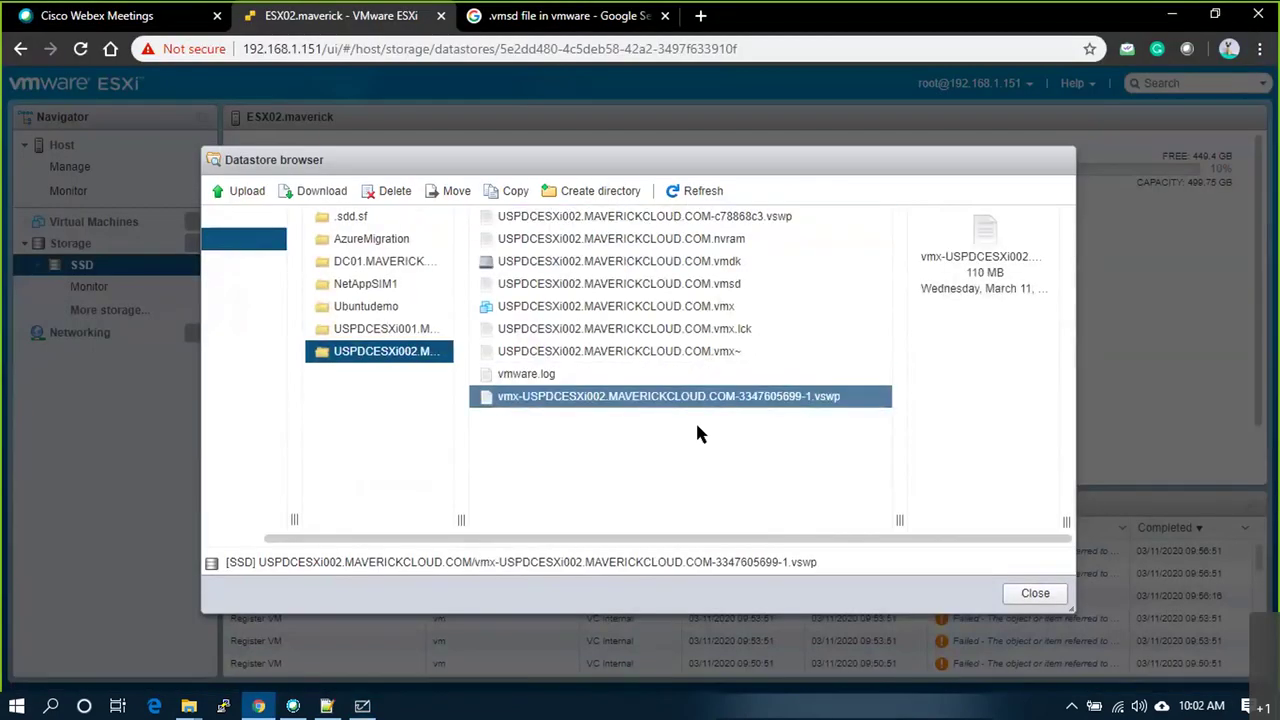
# Step: Tick off the vmx.lck and Log entries on the whiteboard
pyautogui.hotkey('alt', 'Tab')
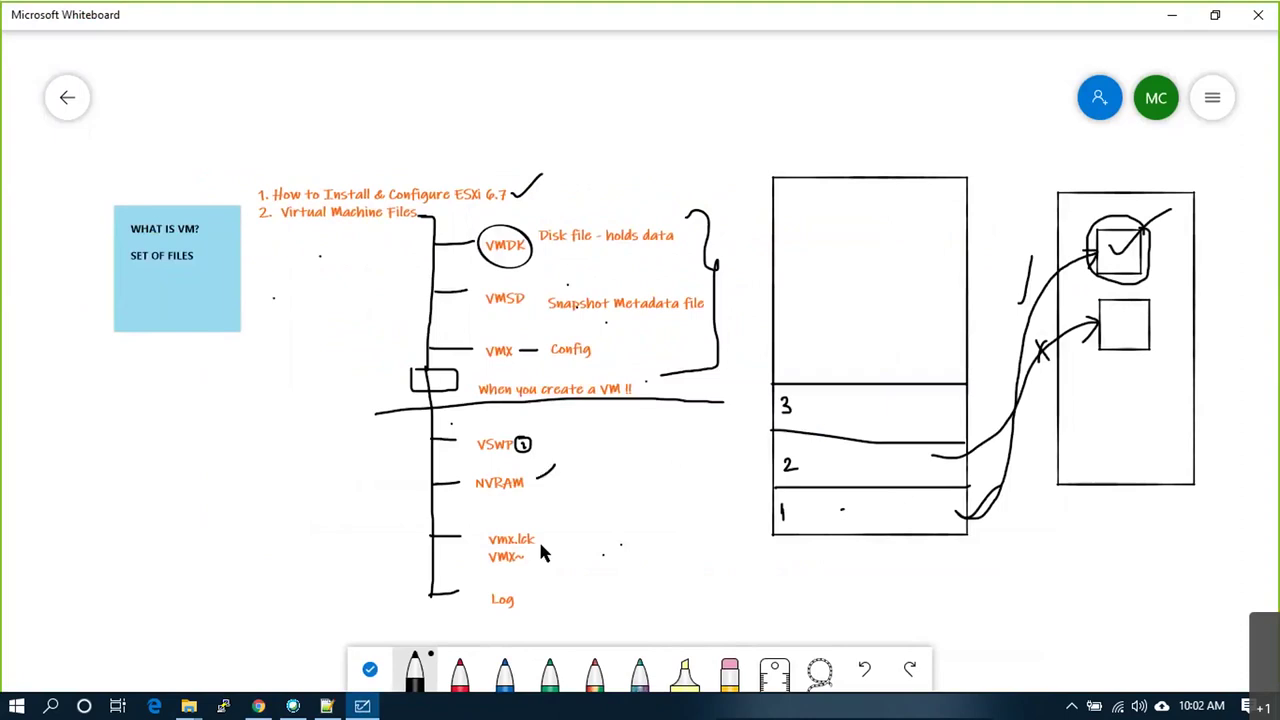
pyautogui.moveTo(548, 539); pyautogui.dragTo(558, 530)
pyautogui.moveTo(520, 601); pyautogui.dragTo(534, 598)
# Step: Select the -1.vswp swap file in the datastore list to see its 110 MB size
pyautogui.hotkey('alt', 'Tab')
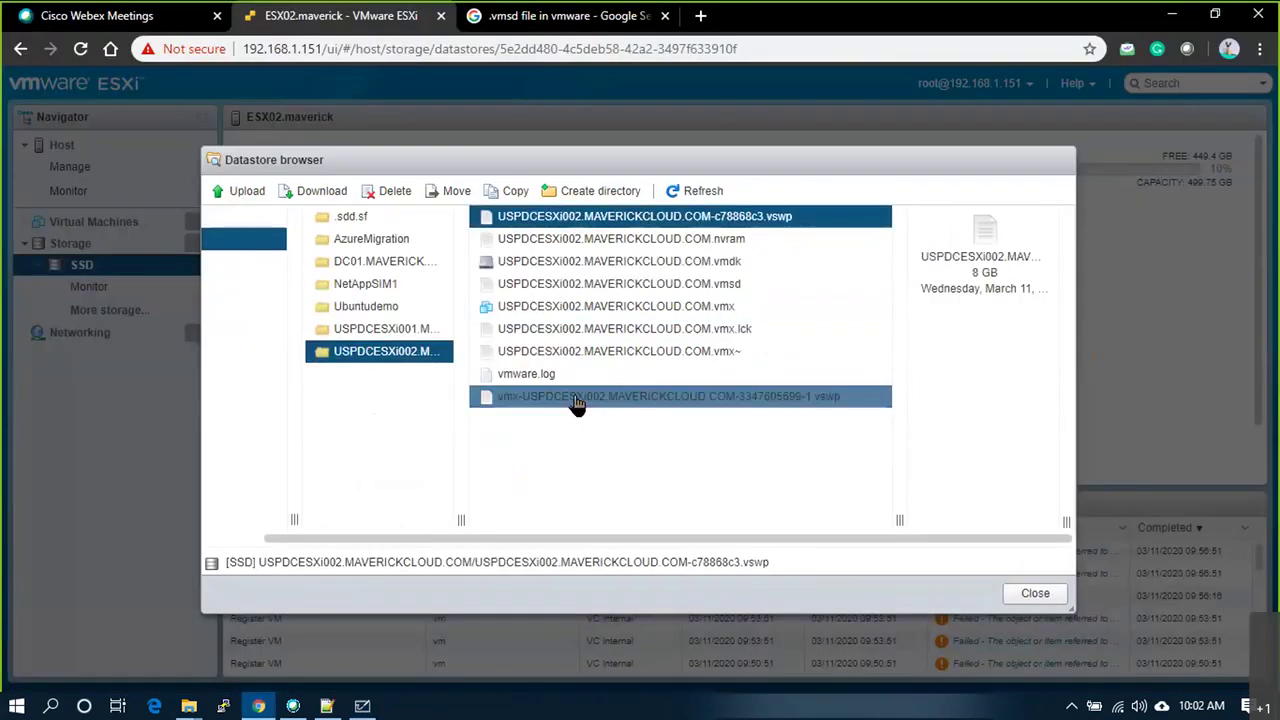
pyautogui.keyDown('shift'); pyautogui.click(578, 402); pyautogui.keyUp('shift')
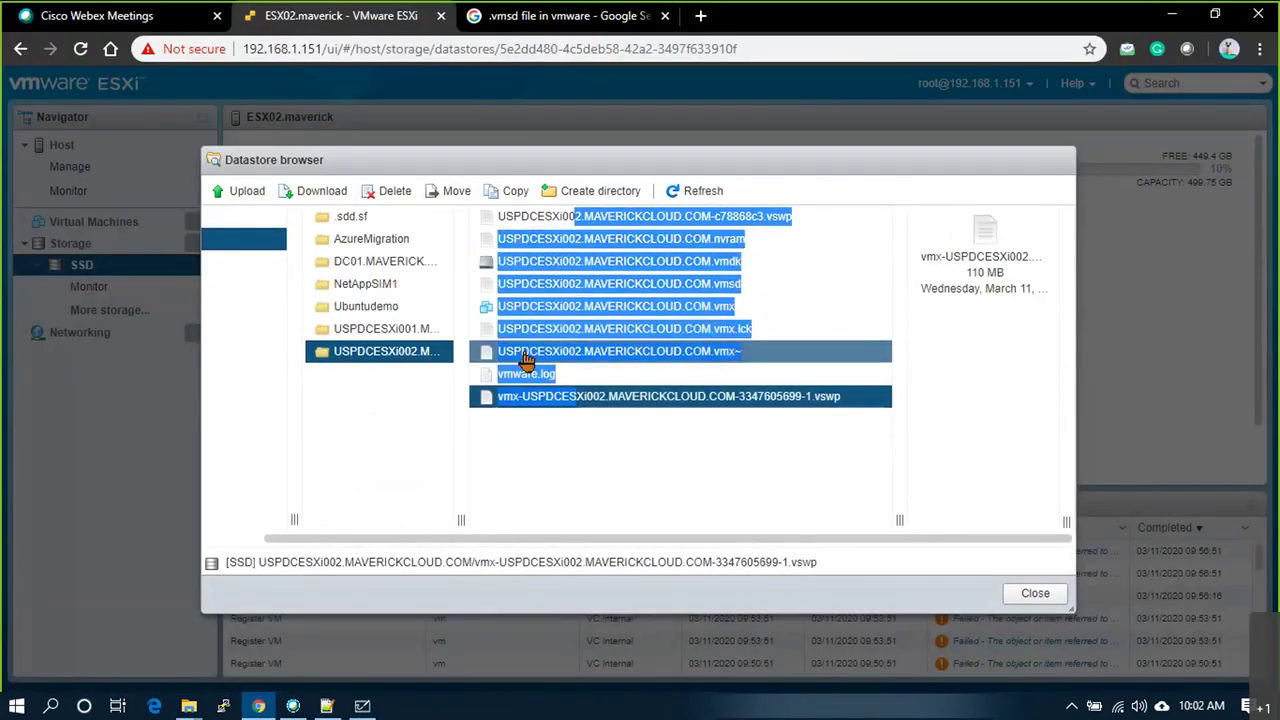
pyautogui.click(745, 488)
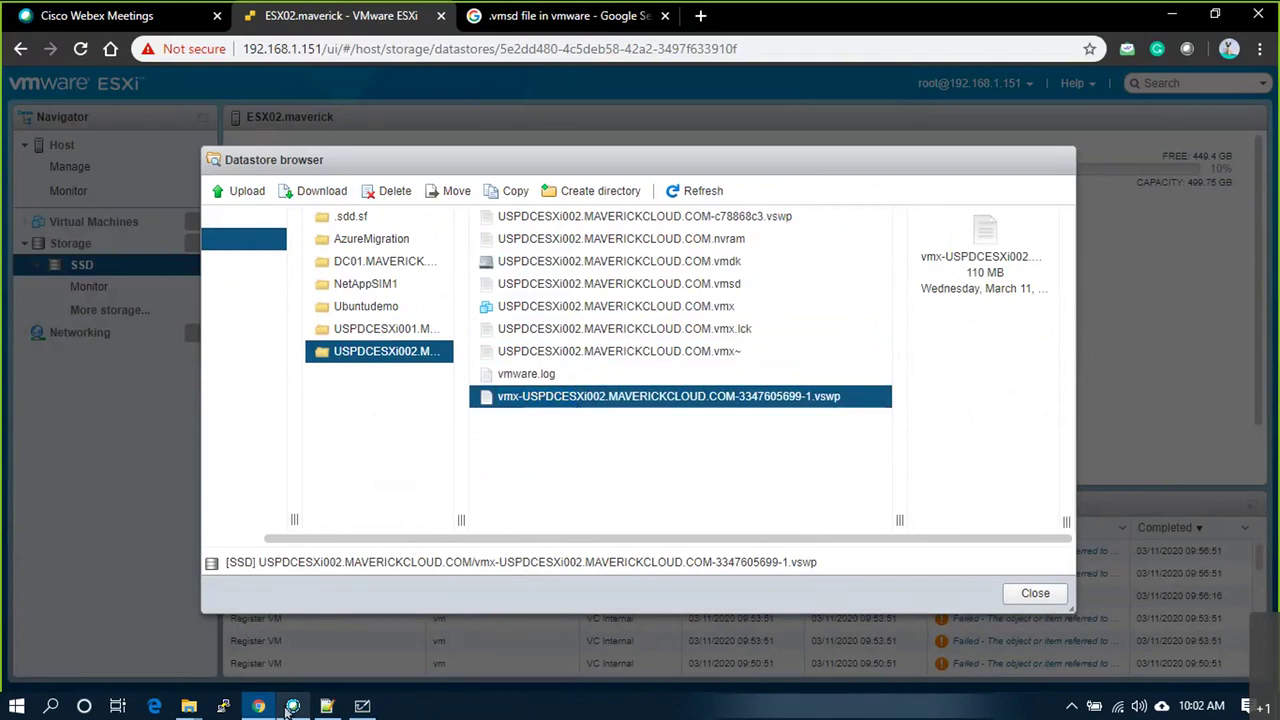
# Step: Search Google for '.nvram file in vmware' and highlight the snippet describing it
pyautogui.click(476, 25)
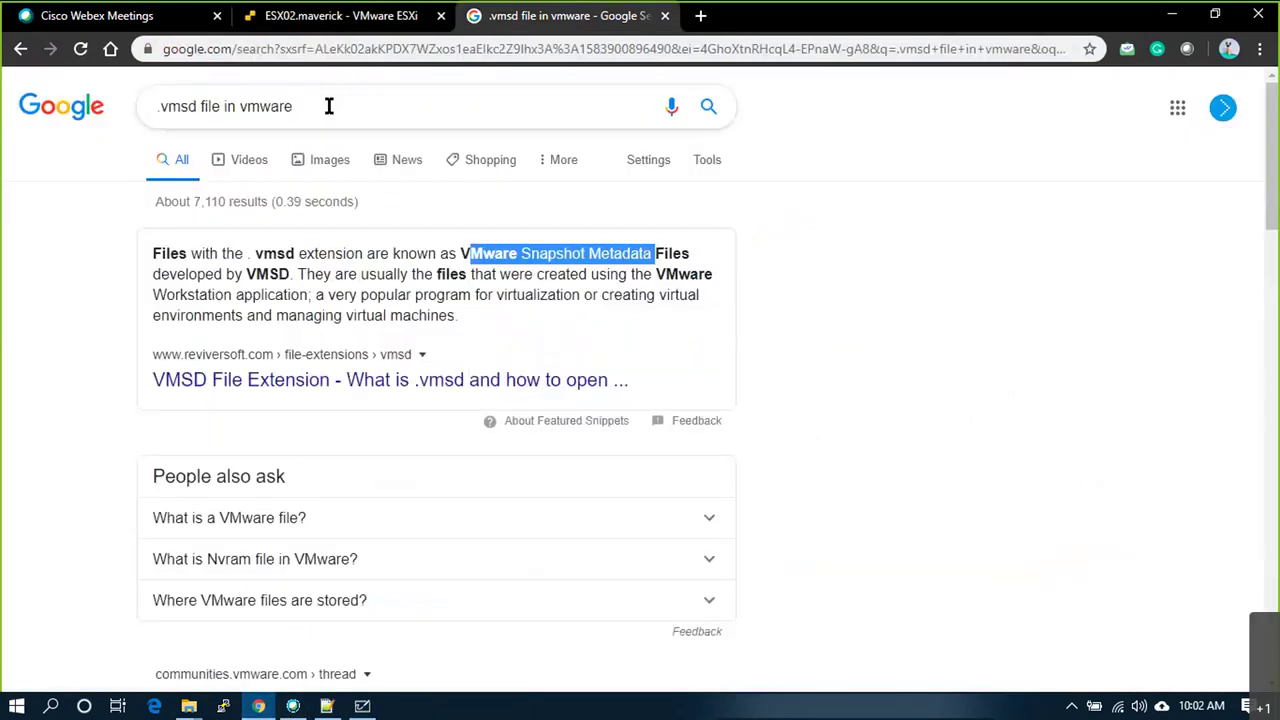
pyautogui.moveTo(329, 106); pyautogui.dragTo(119, 102)
pyautogui.write('.')
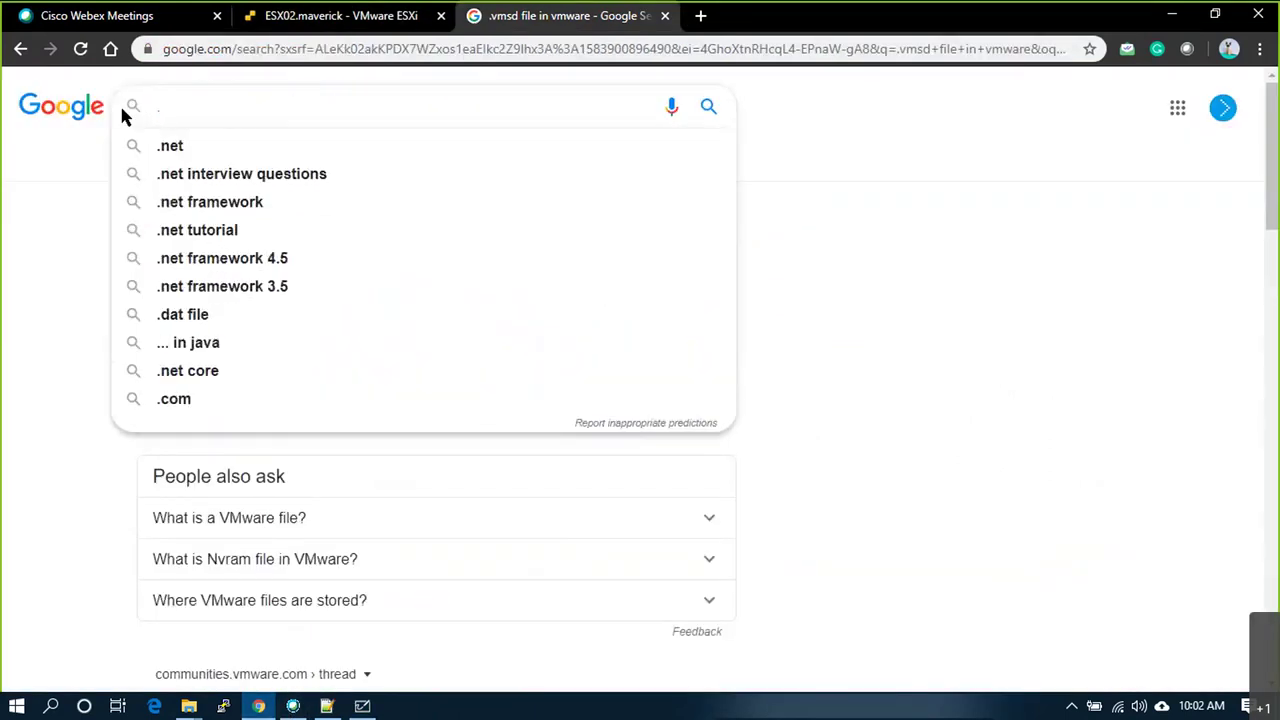
pyautogui.write('nvram')
pyautogui.press('Down')
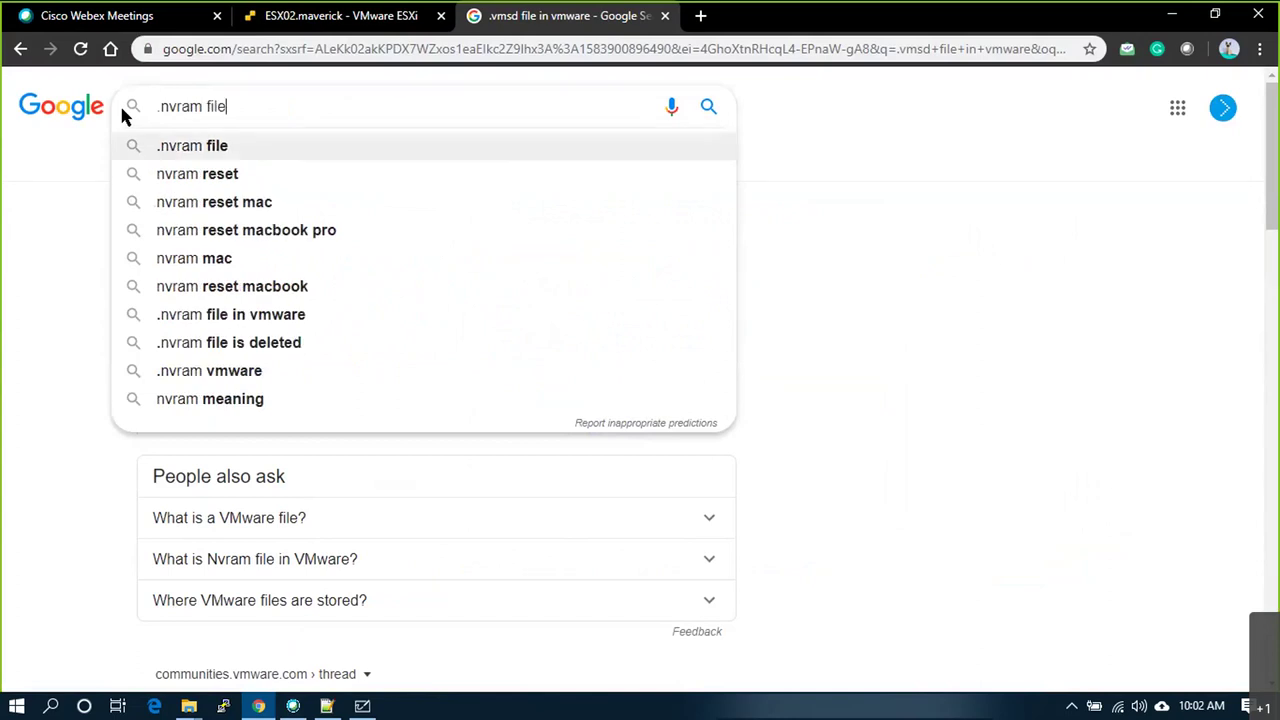
pyautogui.press('Return')
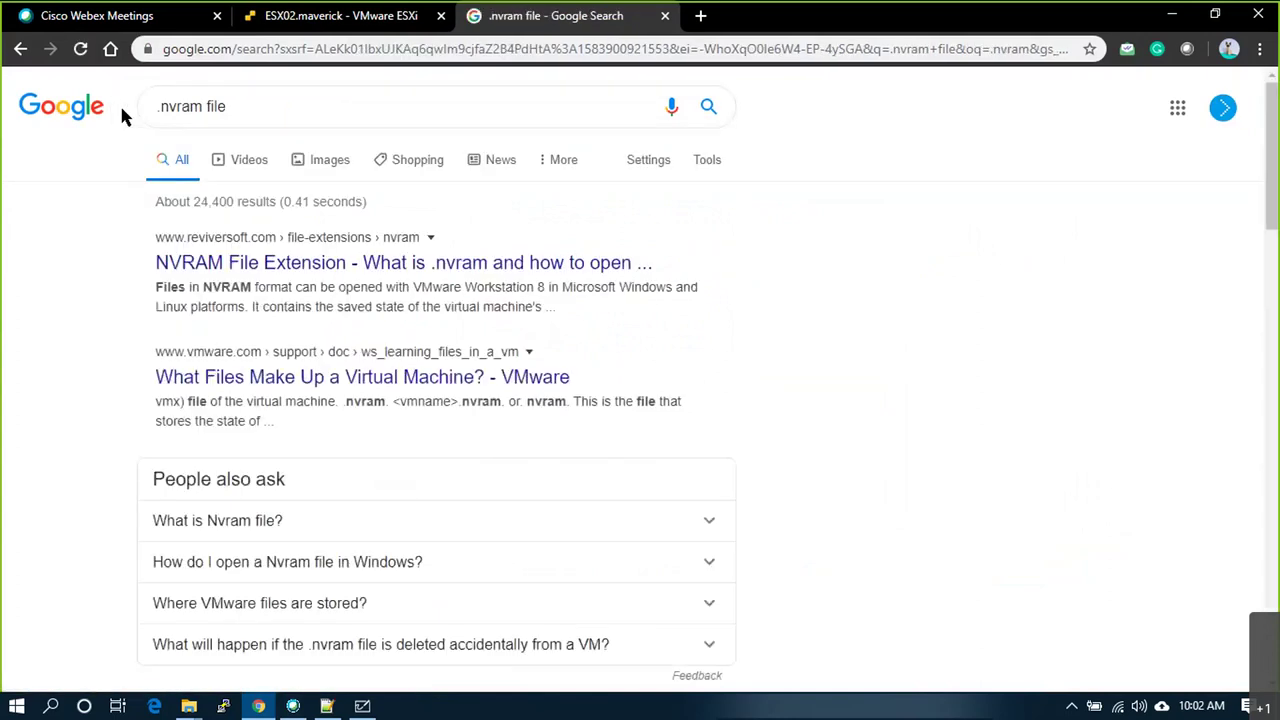
pyautogui.click(274, 102)
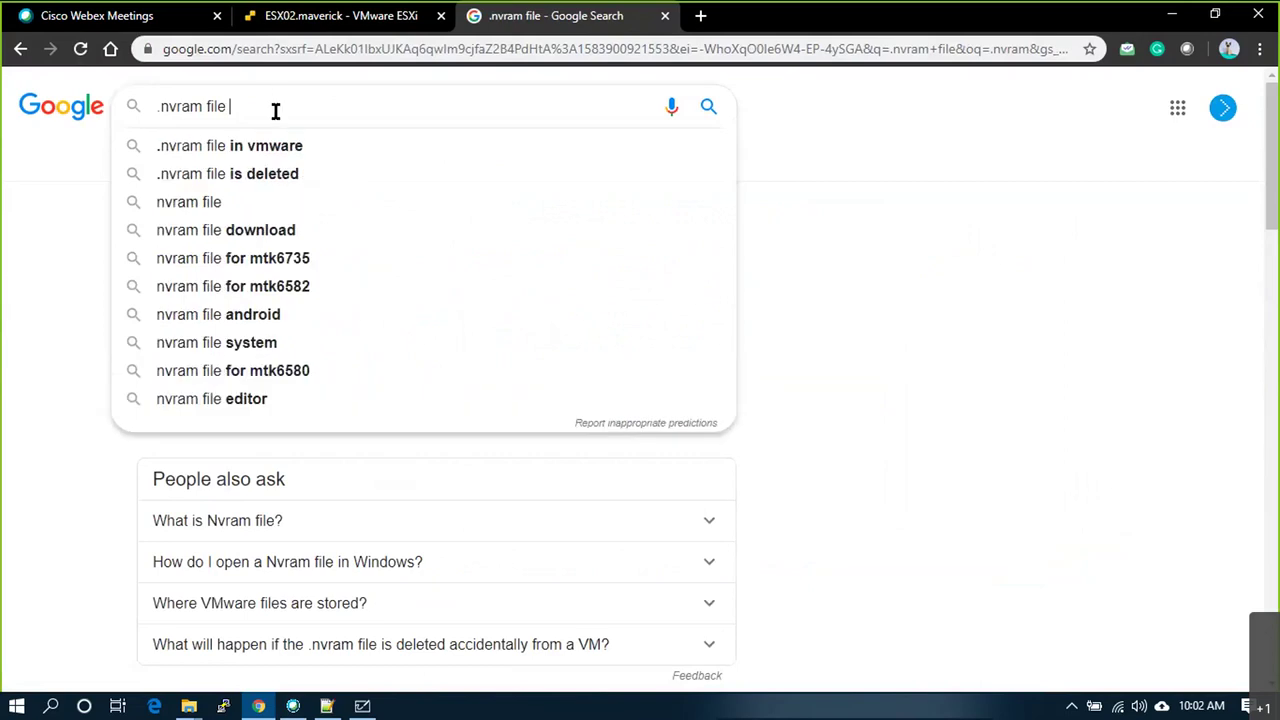
pyautogui.click(274, 143)
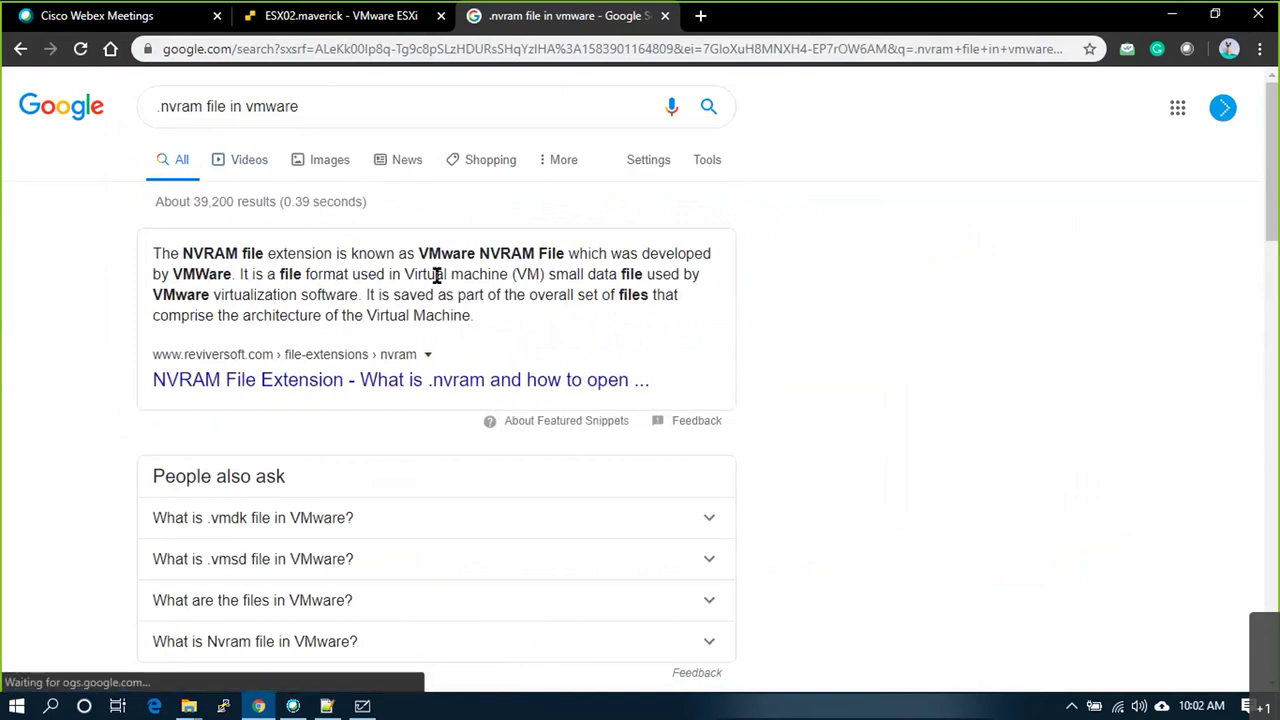
pyautogui.moveTo(555, 274); pyautogui.dragTo(360, 294)
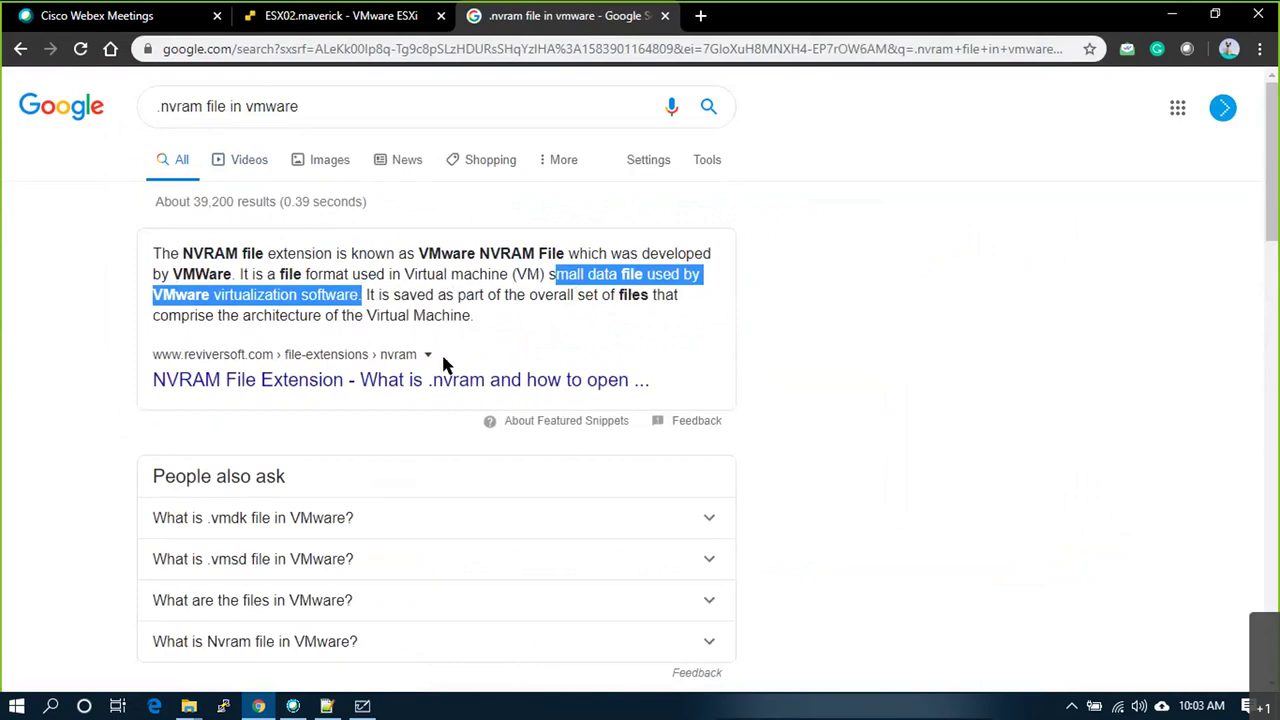
# Step: Open ReviverSoft's NVRAM File Extension page and highlight what NVRAM stands for
pyautogui.click(441, 381)
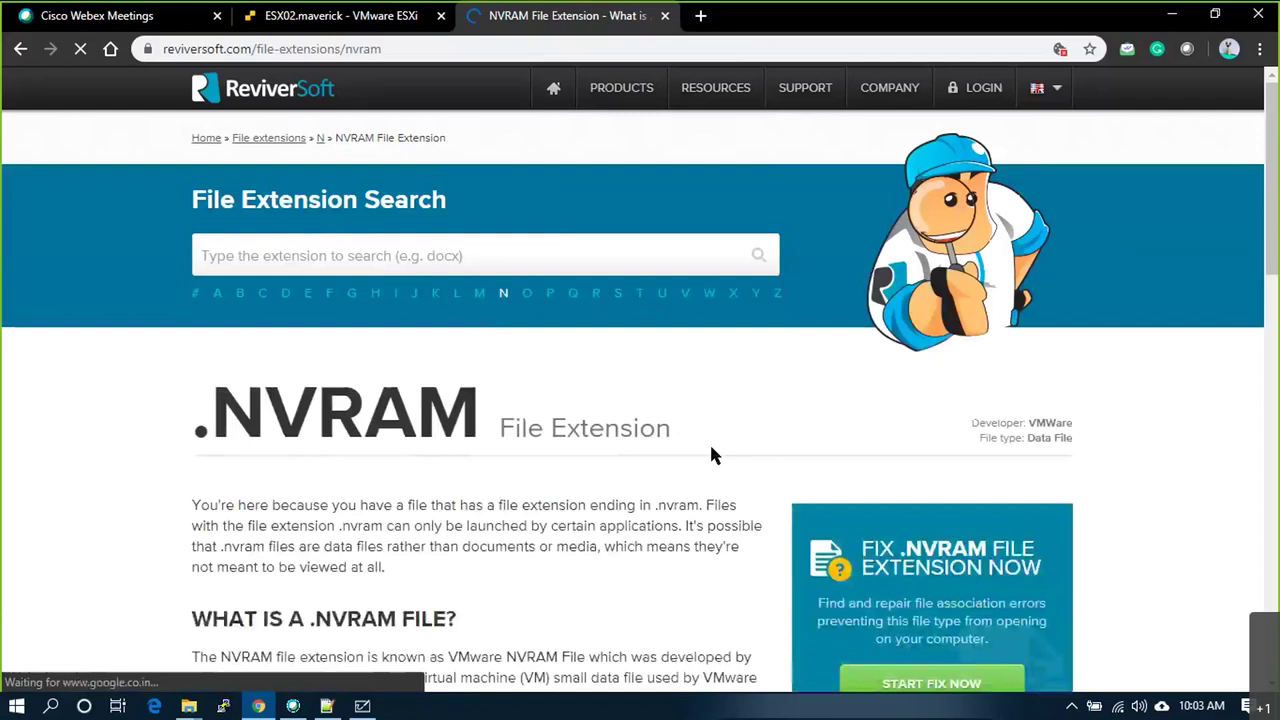
pyautogui.scroll(-4, 586, 460)
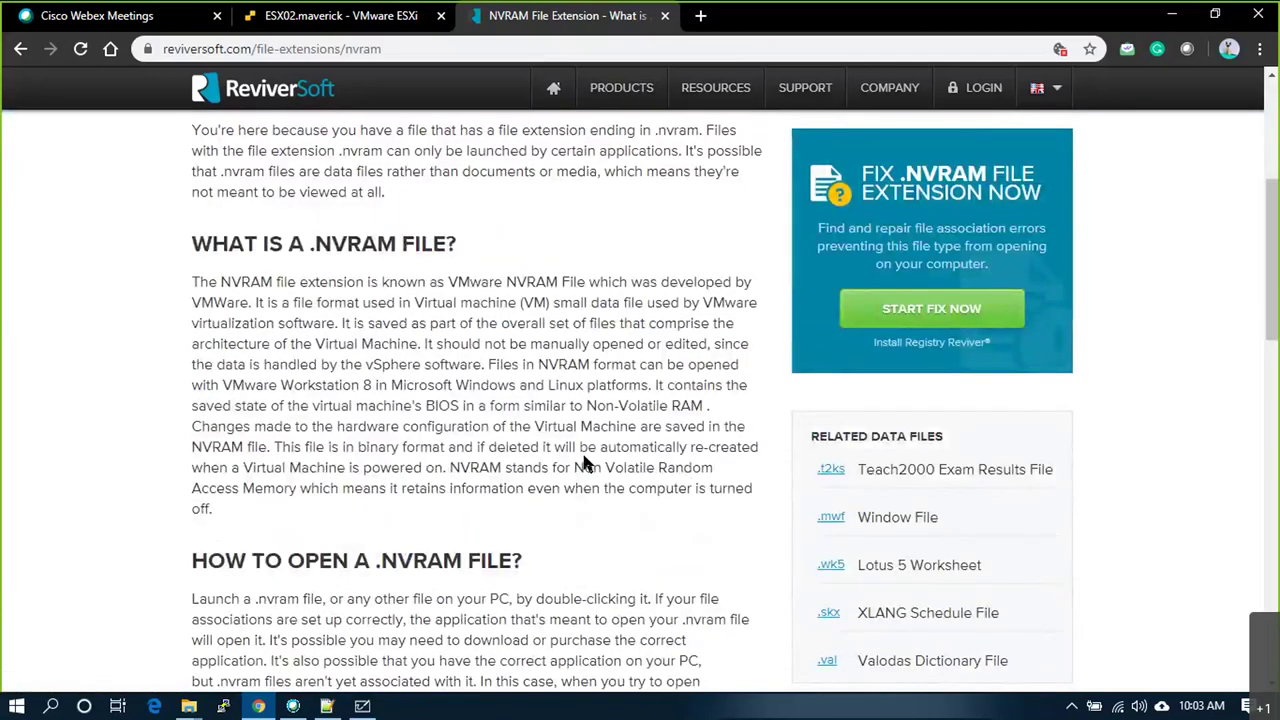
pyautogui.moveTo(586, 464); pyautogui.dragTo(652, 525)
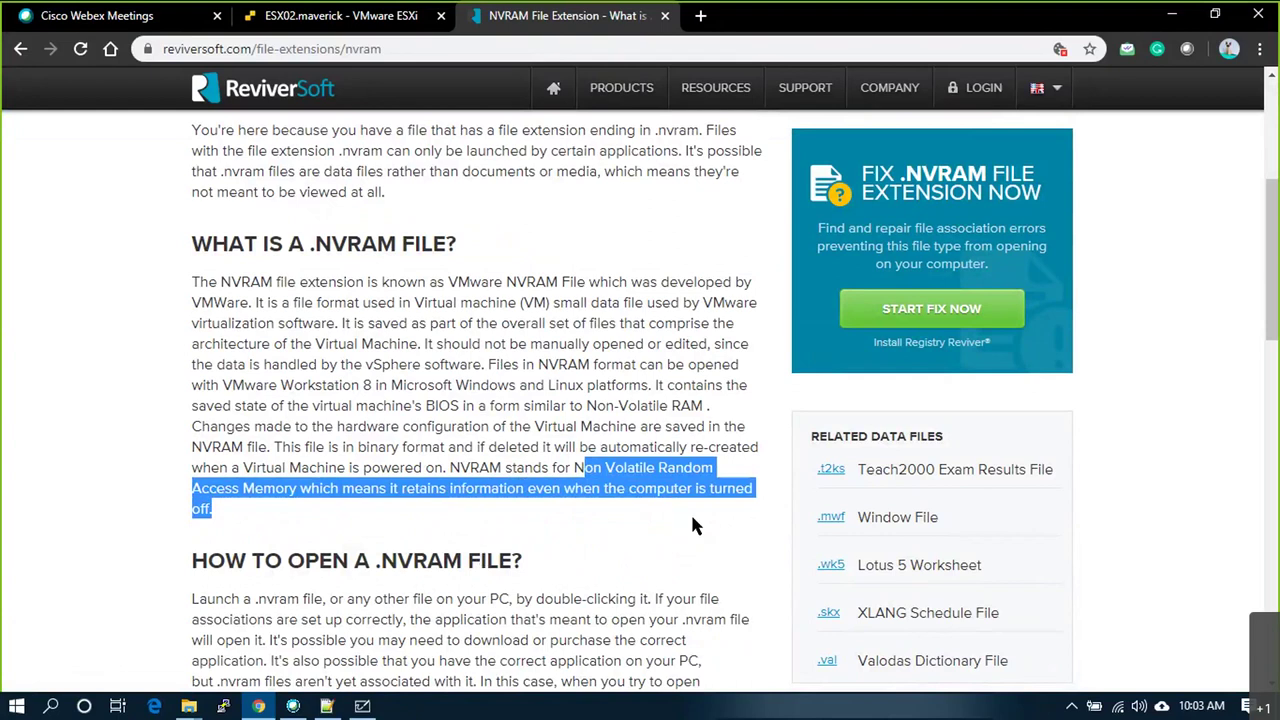
# Step: Circle NVRAM and draw a bold circled 4 beside '2. Virtual Machine Files'
pyautogui.hotkey('alt', 'Tab')
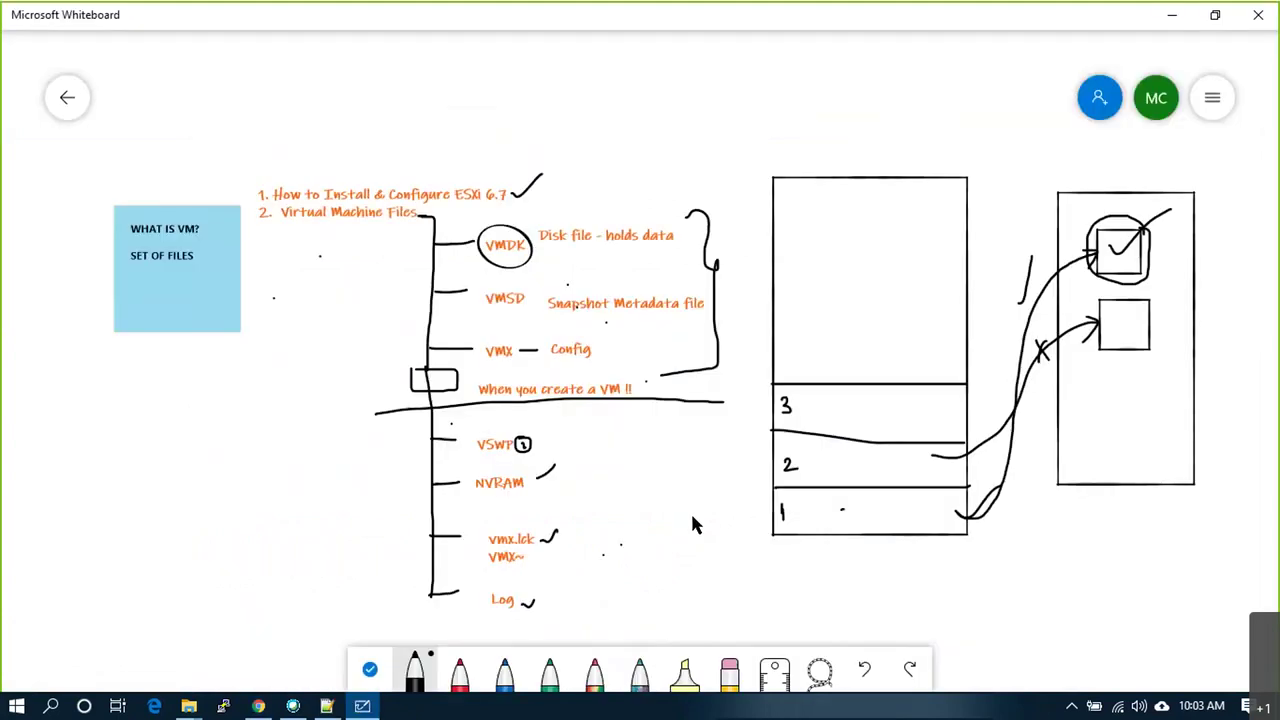
pyautogui.moveTo(509, 471)
pyautogui.mouseDown()
pyautogui.moveTo(490, 470)
pyautogui.moveTo(525, 482)
pyautogui.mouseUp()
pyautogui.moveTo(286, 238)
pyautogui.mouseDown()
pyautogui.moveTo(299, 241)
pyautogui.moveTo(285, 246)
pyautogui.mouseUp()
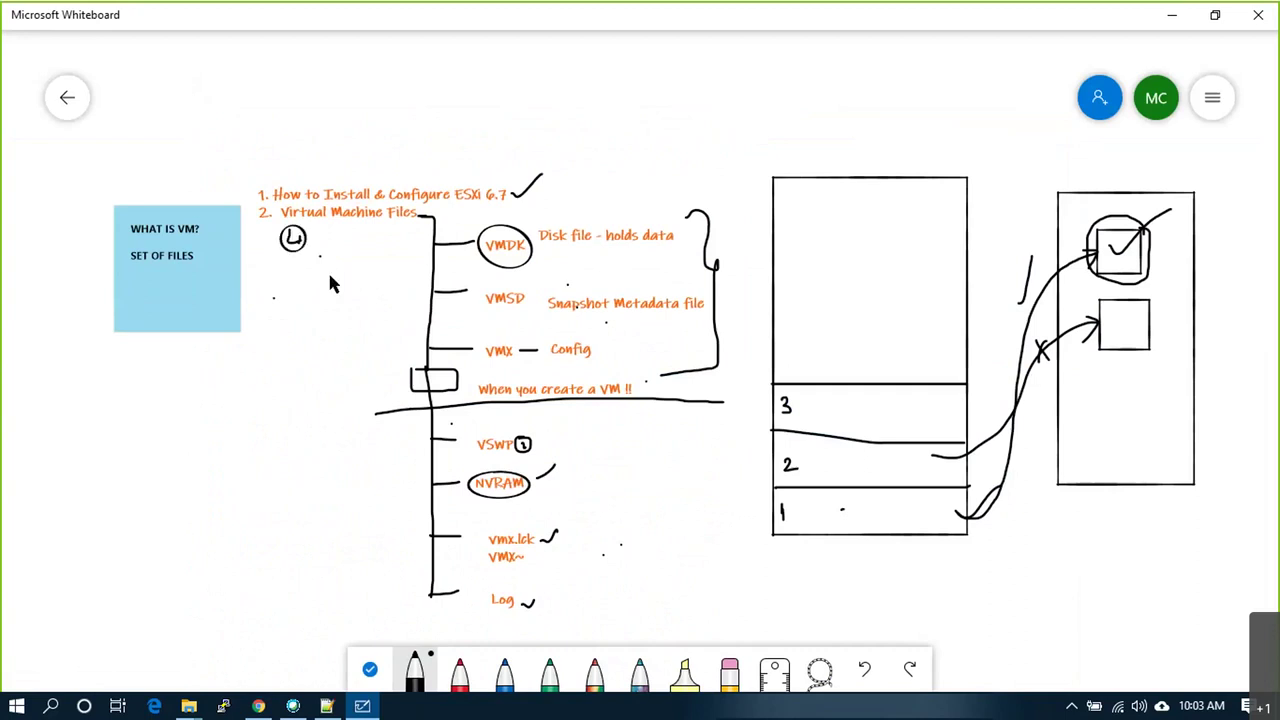
pyautogui.moveTo(292, 234); pyautogui.dragTo(298, 247)
# Step: Highlight the 'similar to Non-Volatile RAM' phrase on the ReviverSoft NVRAM page
pyautogui.hotkey('alt', 'Tab')
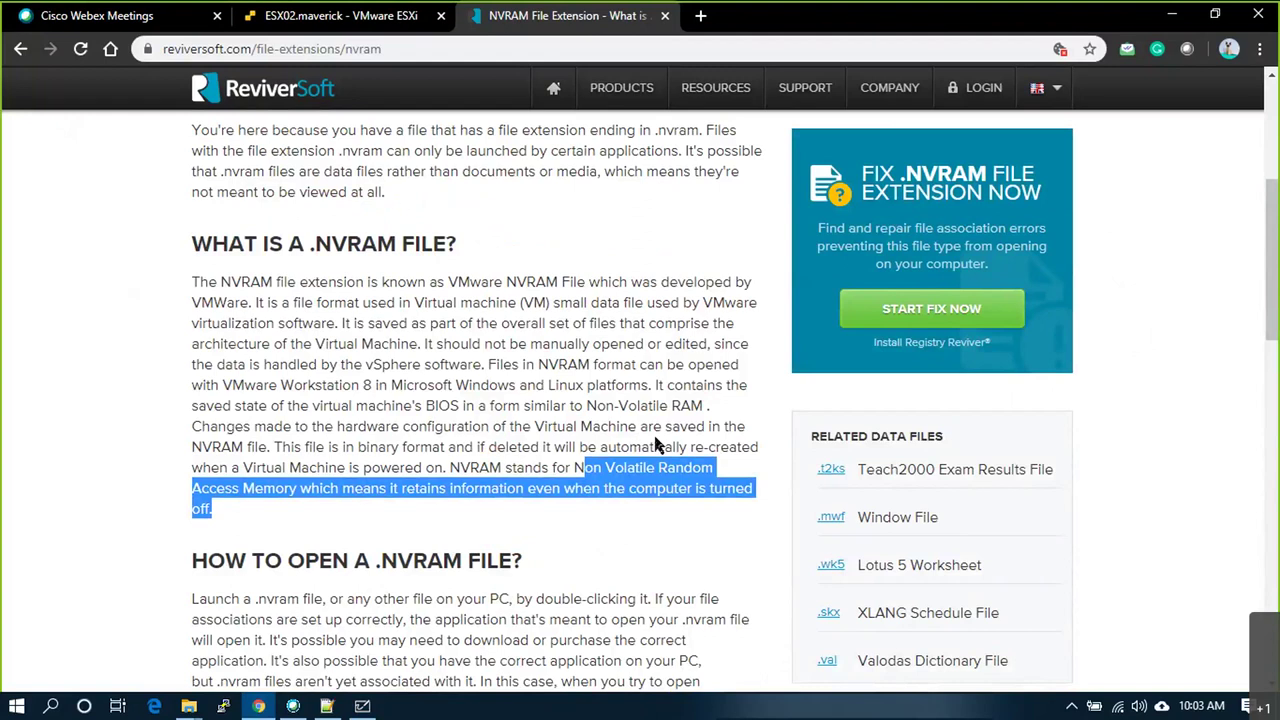
pyautogui.moveTo(259, 428); pyautogui.dragTo(583, 406)
pyautogui.moveTo(697, 410); pyautogui.dragTo(703, 407)
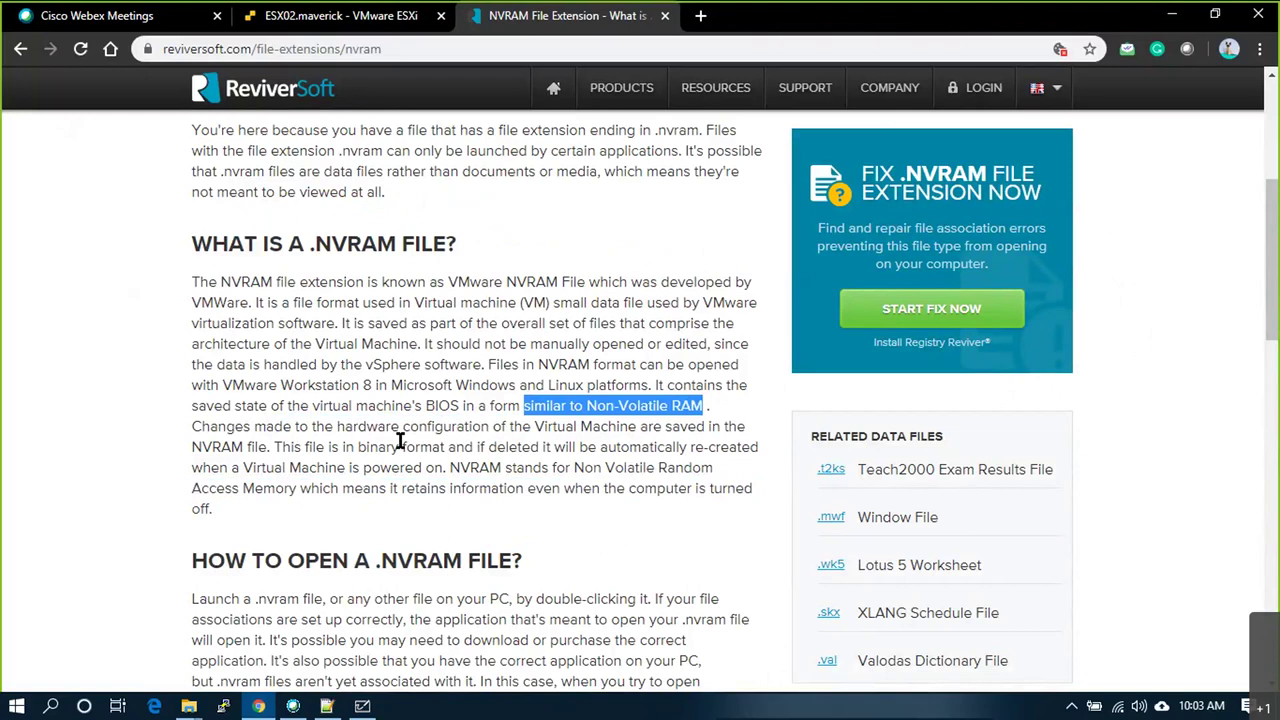
pyautogui.scroll(-3, 400, 440)
# Step: Go back to the .nvram Google results, then switch to the ESXi host client tab
pyautogui.click(20, 48)
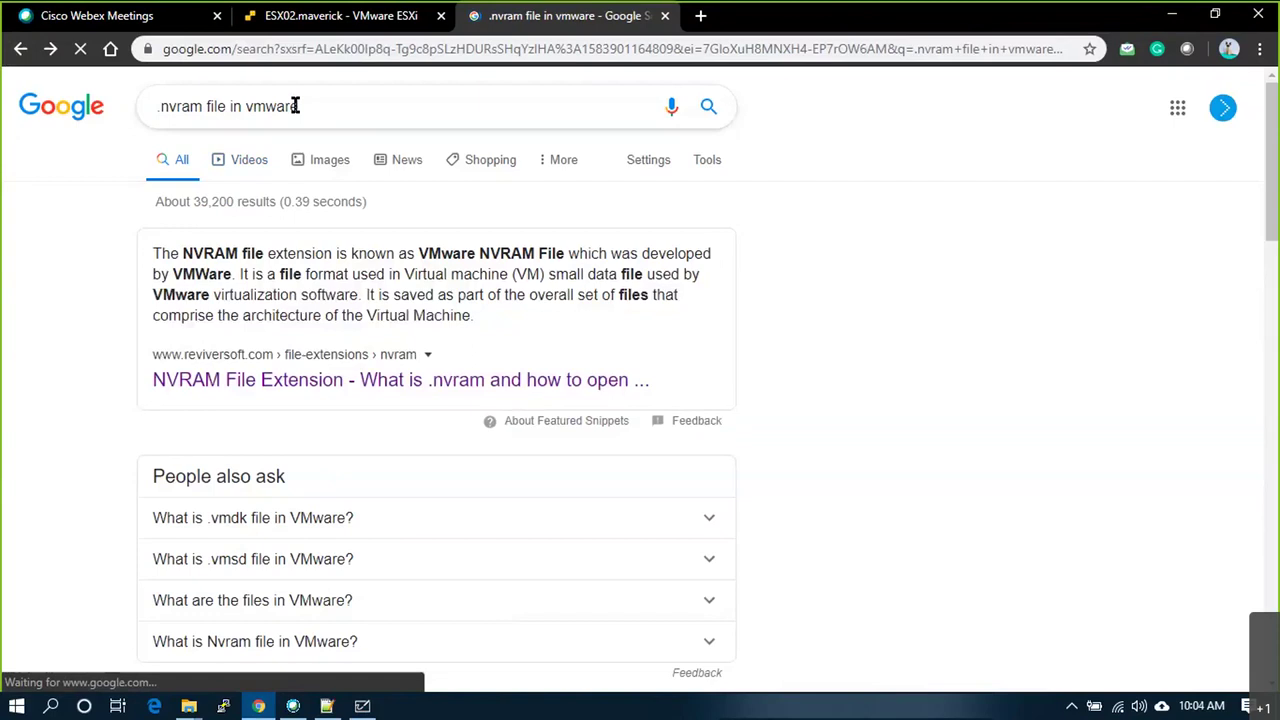
pyautogui.tripleClick(183, 100)
pyautogui.press('Escape')
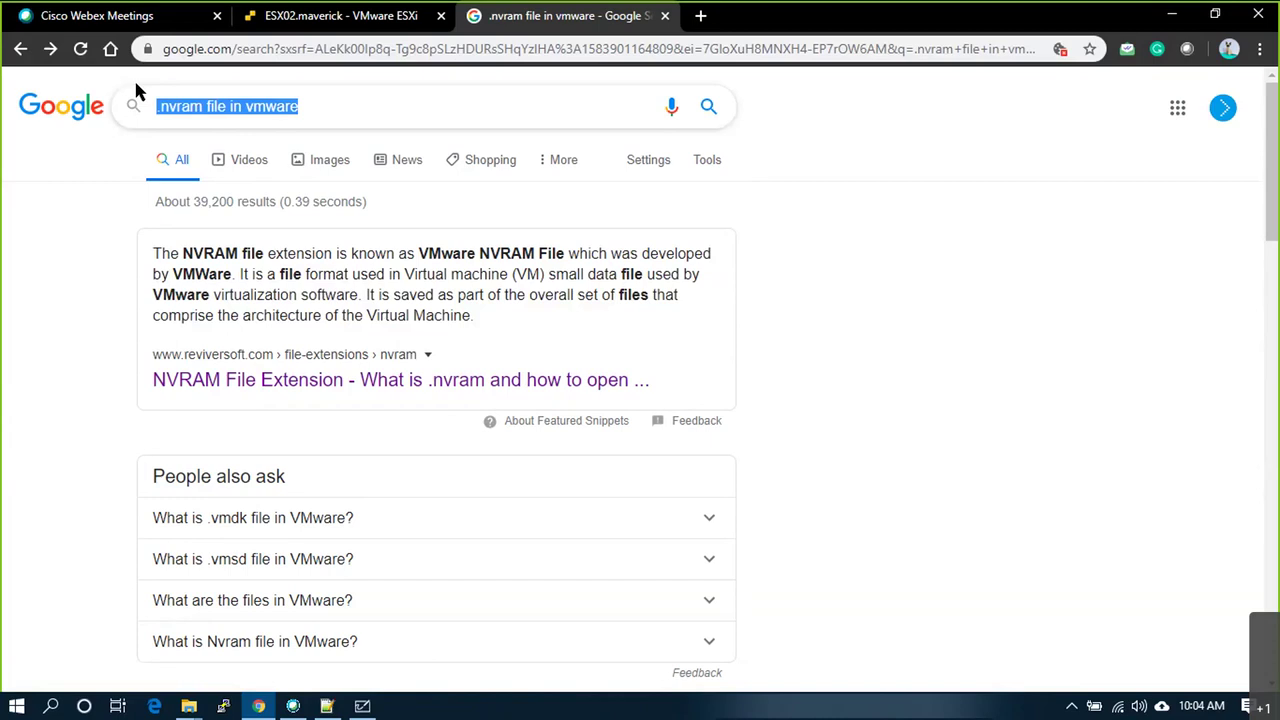
pyautogui.hotkey('alt', 'Tab')
pyautogui.hotkey('alt', 'Tab')
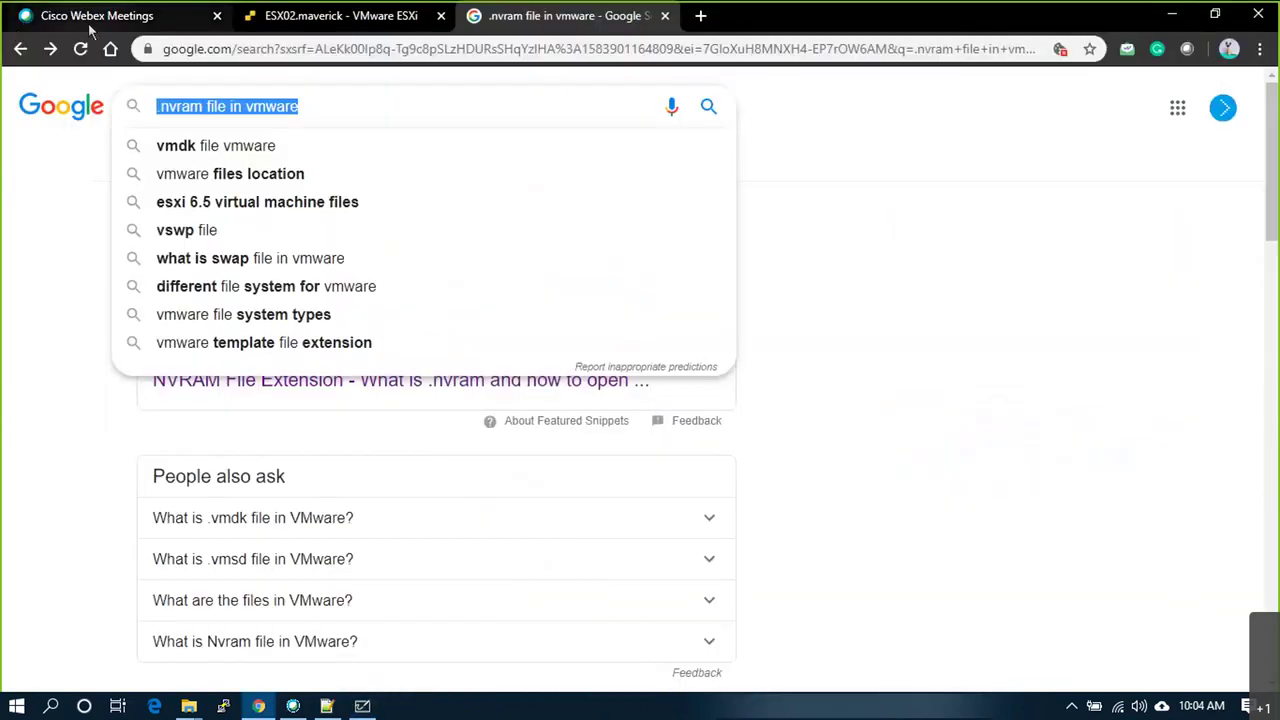
pyautogui.click(330, 15)
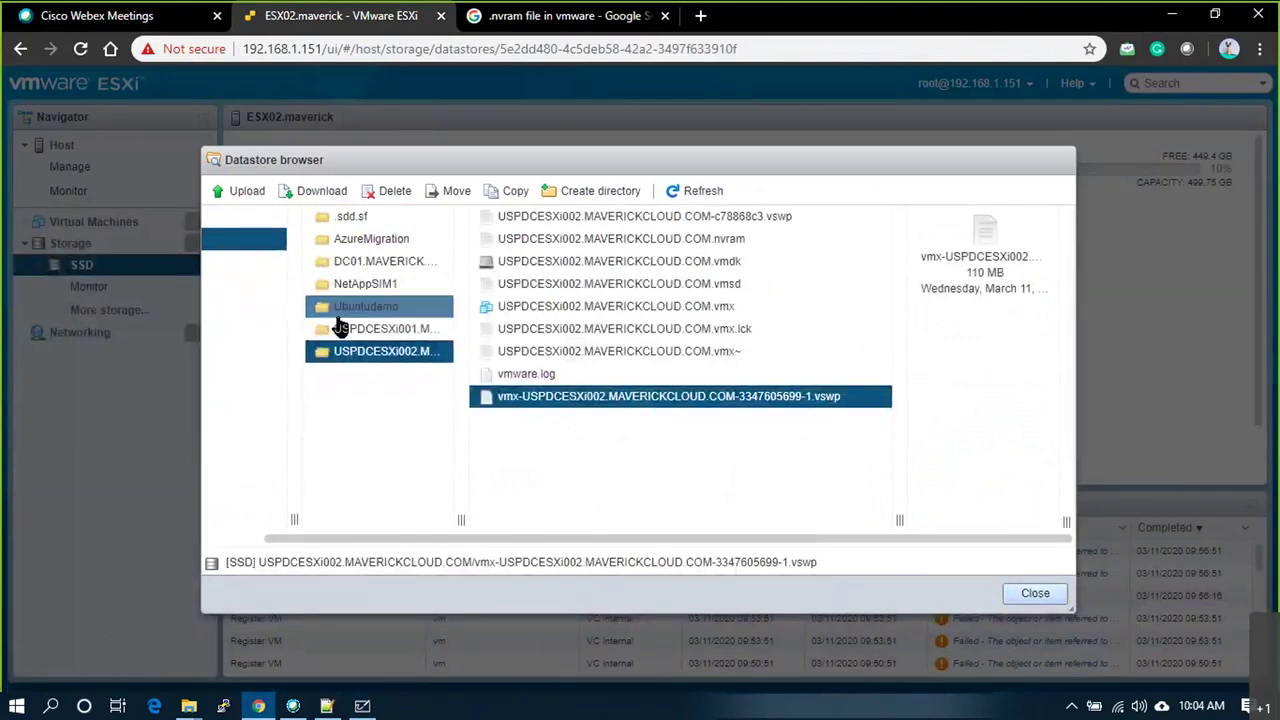
# Step: Browse the USPDCESXi001, USPDCESXi002, Ubuntudemo and DC01.MAVERICK.COM folders with a widened file list
pyautogui.click(345, 328)
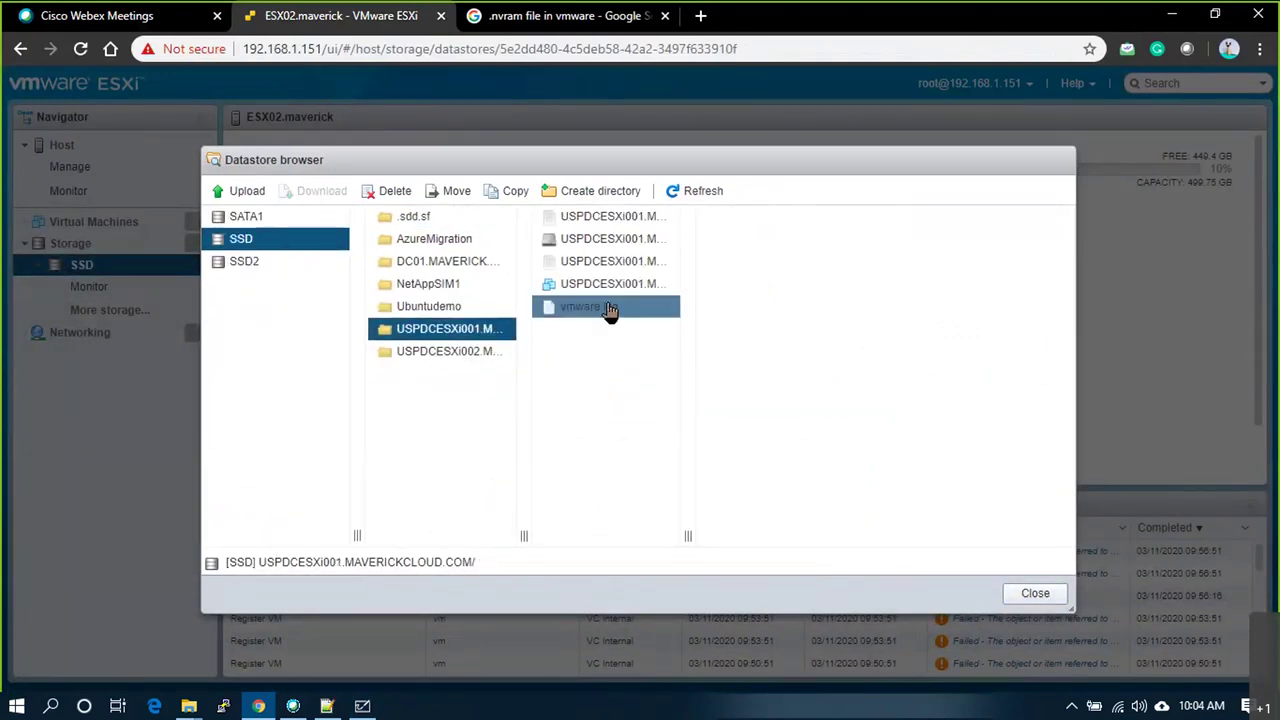
pyautogui.moveTo(685, 538); pyautogui.dragTo(912, 535)
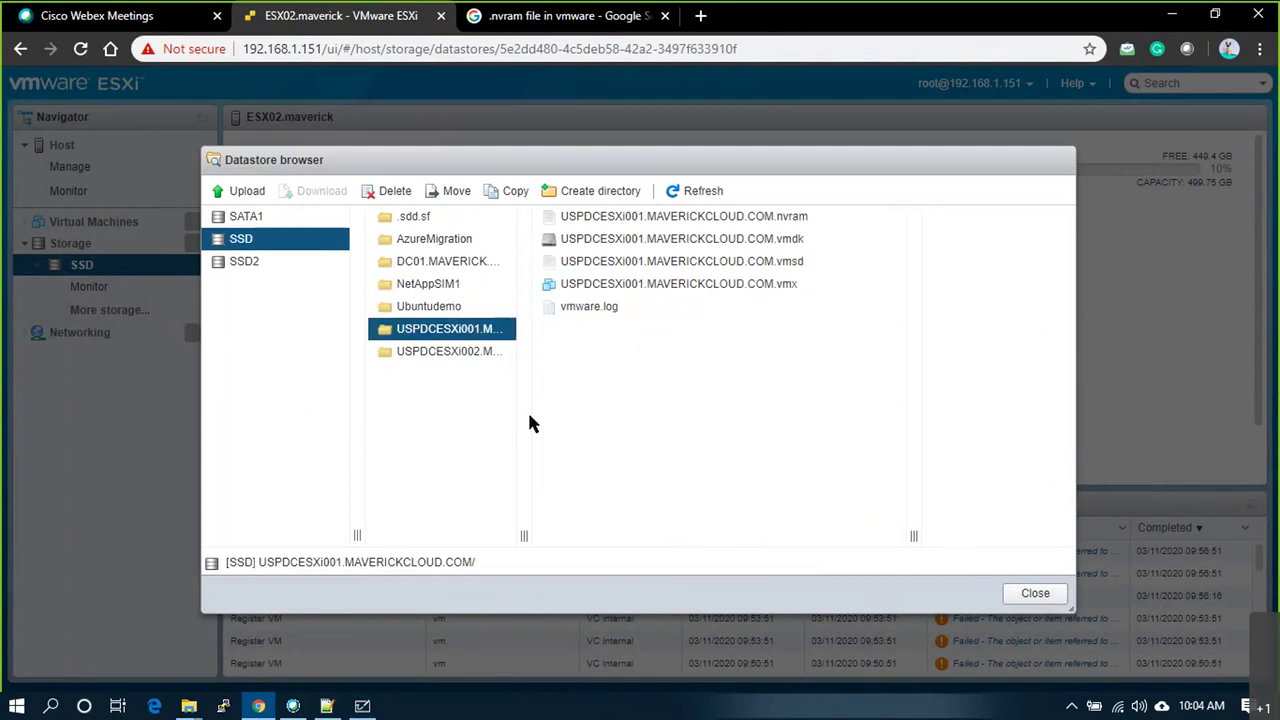
pyautogui.click(465, 352)
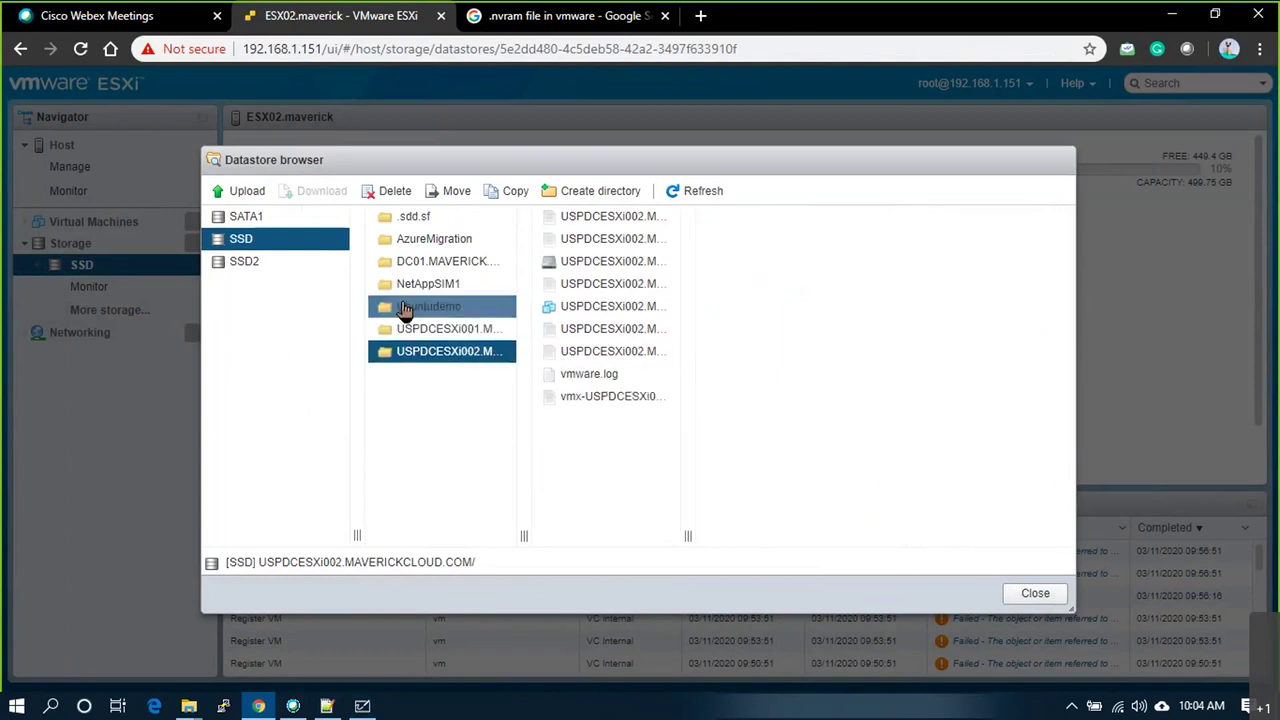
pyautogui.click(405, 308)
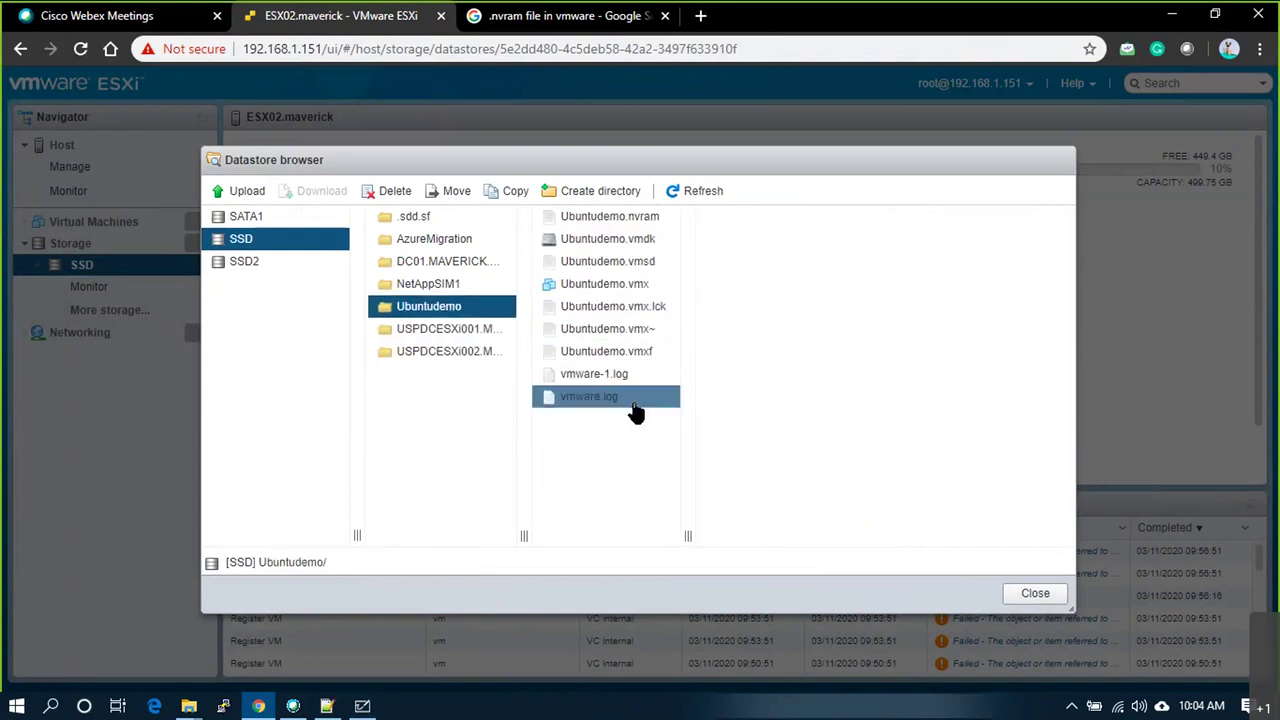
pyautogui.click(445, 261)
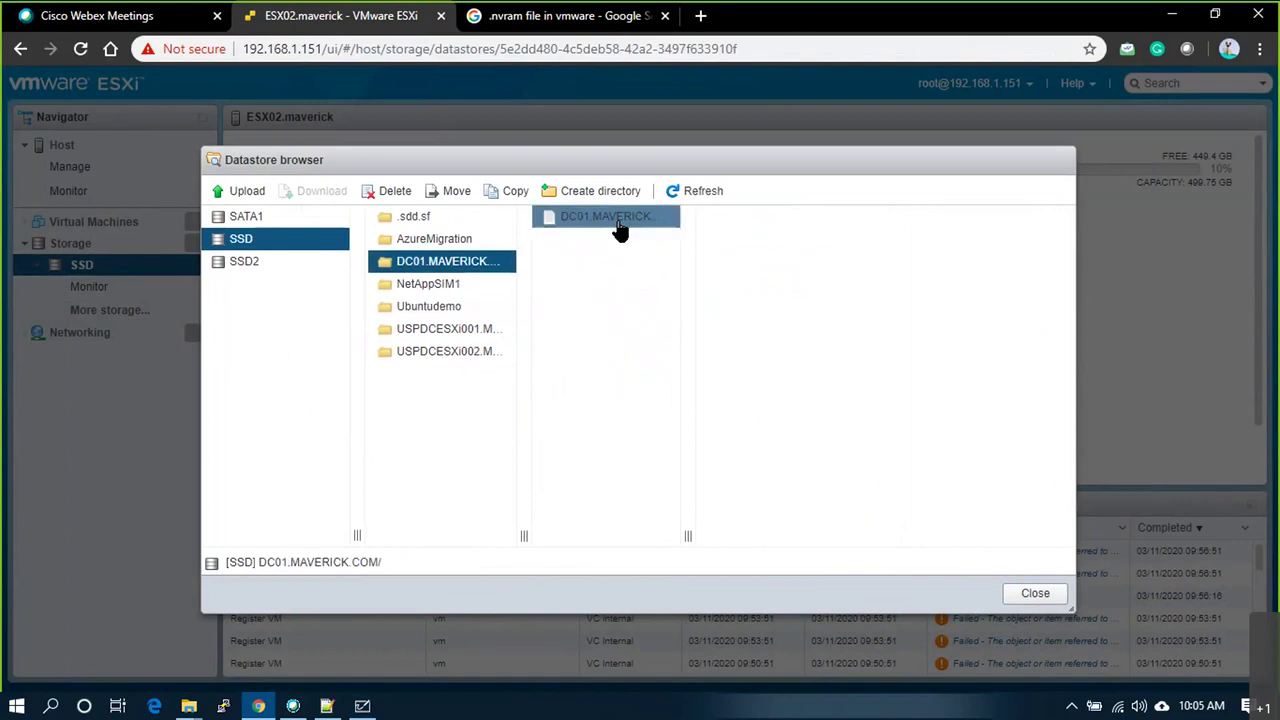
# Step: Delete the DC01.MAVERICK.COM folder from the datastore
pyautogui.rightClick(452, 271)
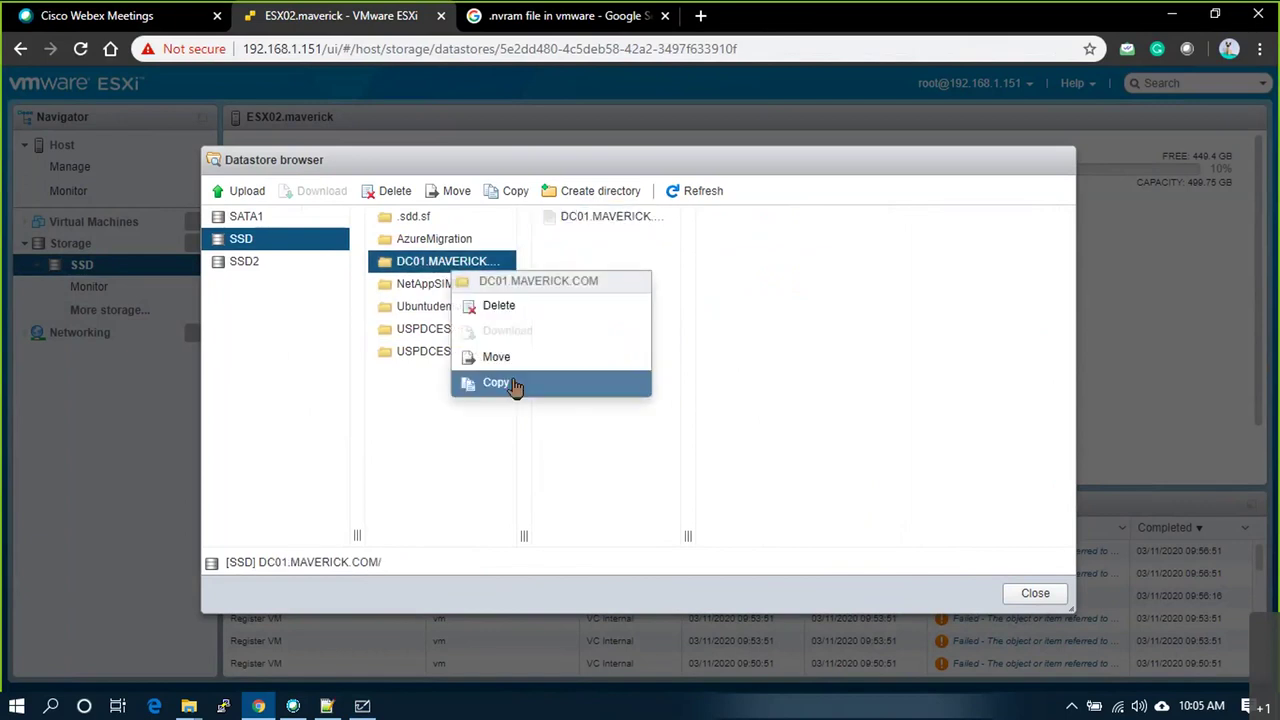
pyautogui.click(524, 312)
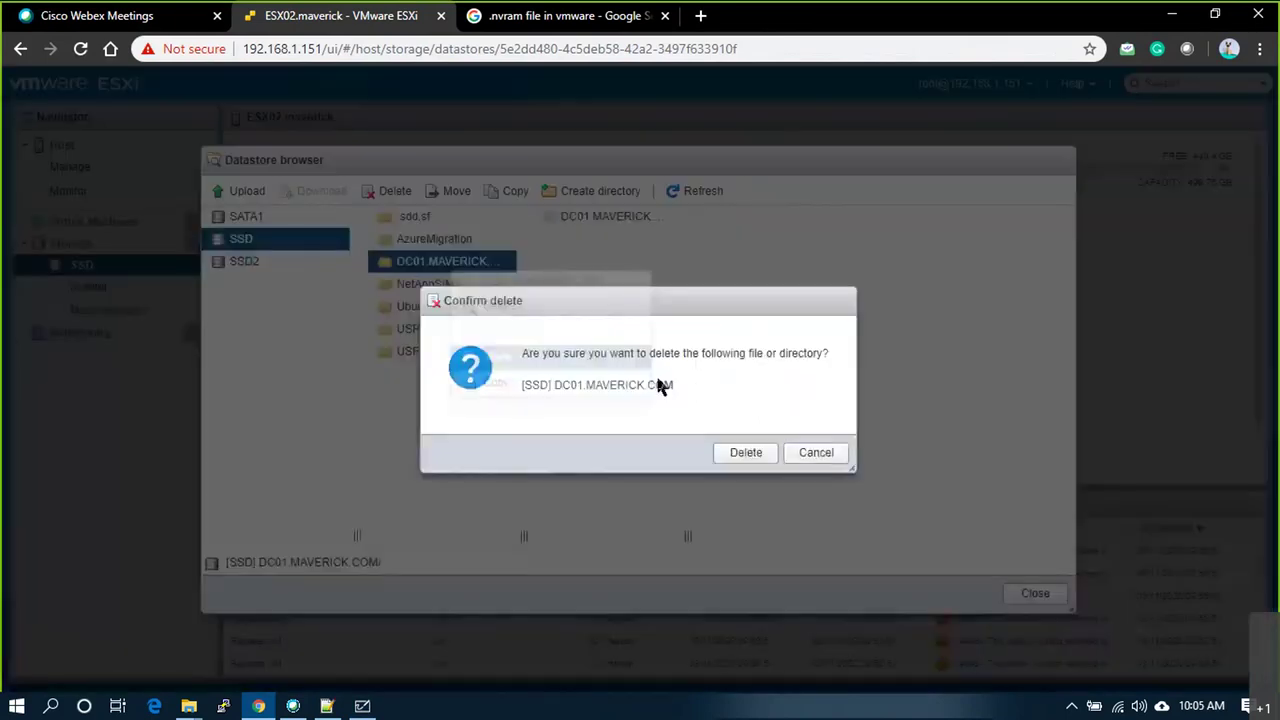
pyautogui.click(745, 455)
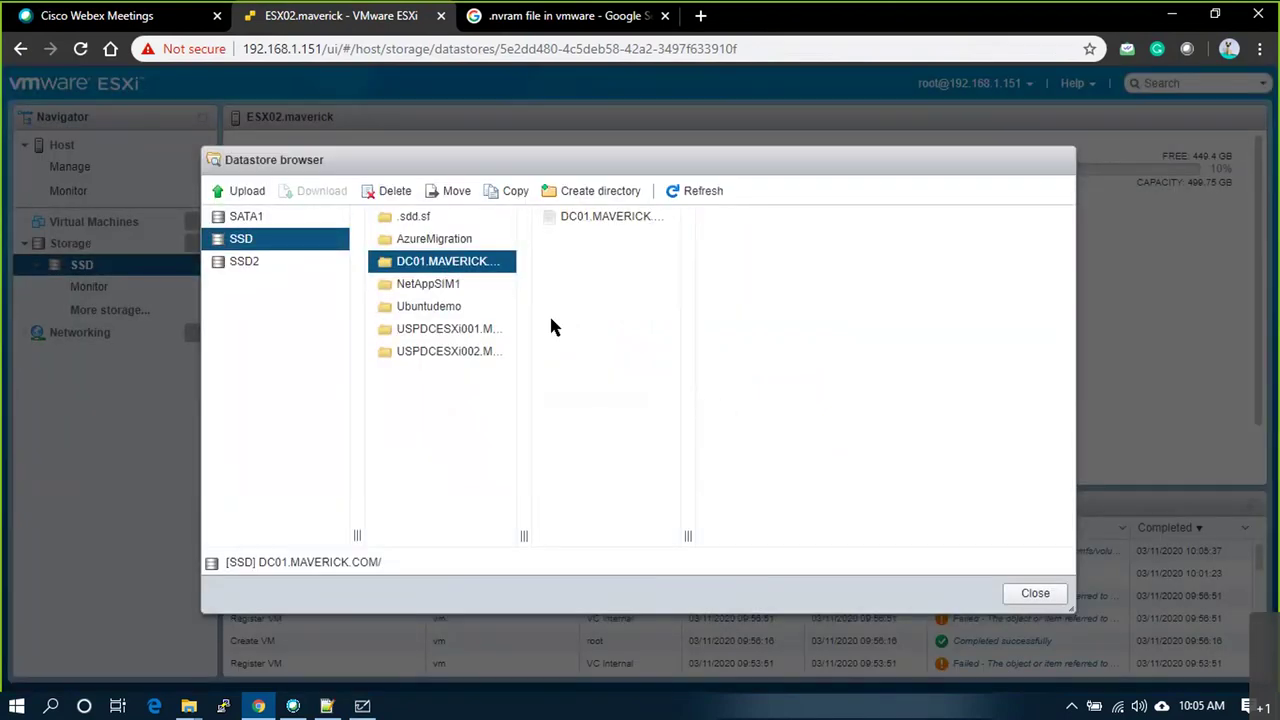
# Step: Reopen the SSD datastore browser on the USPDCESXi002 folder, then tick Log on the whiteboard
pyautogui.click(450, 358)
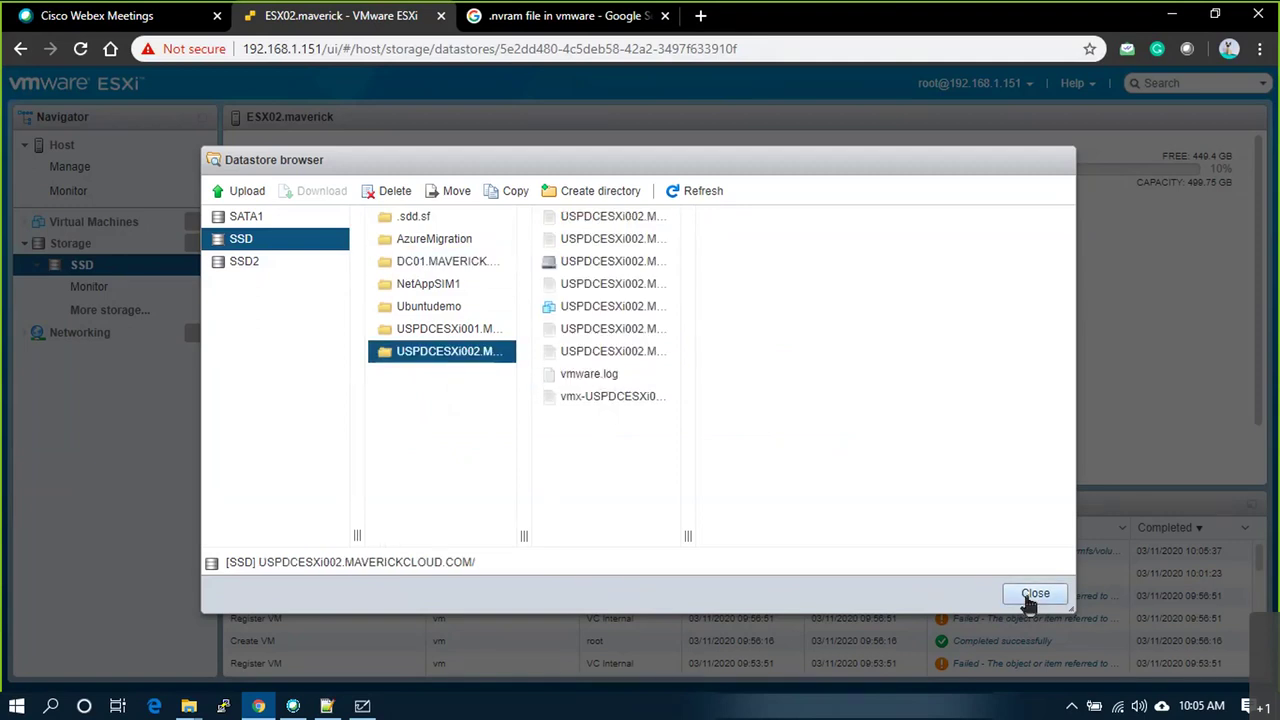
pyautogui.click(1034, 595)
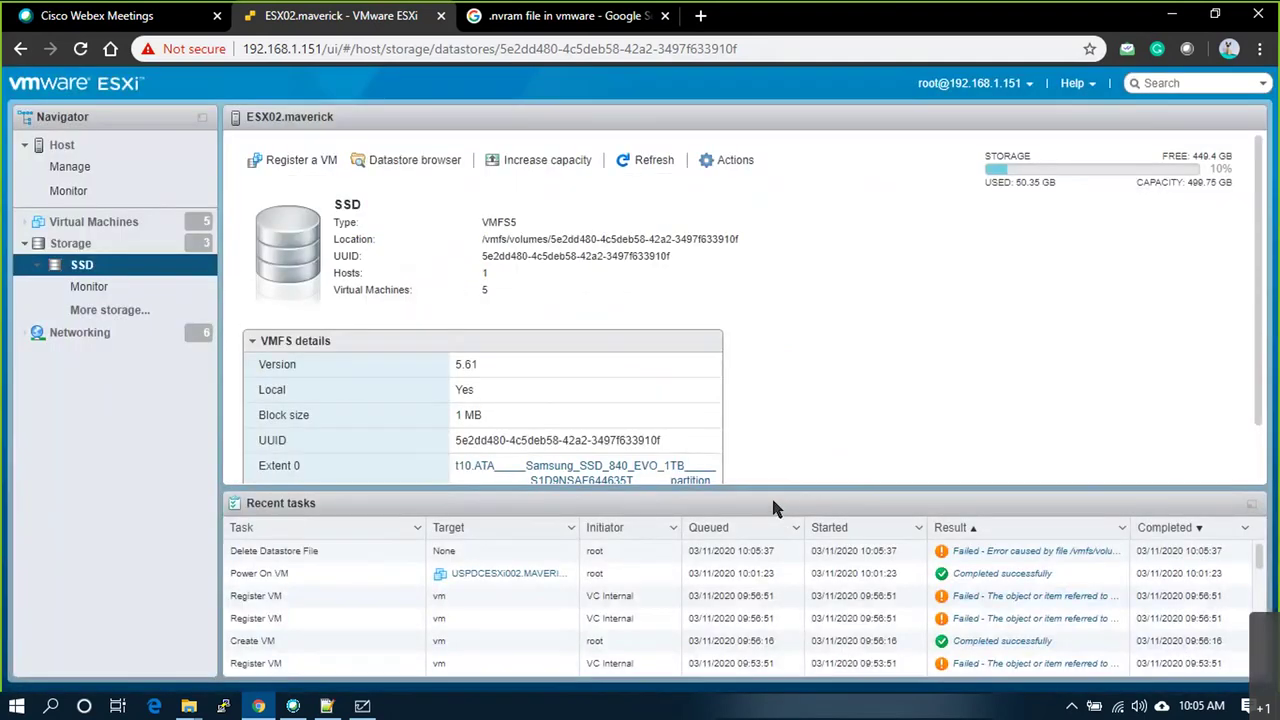
pyautogui.rightClick(84, 266)
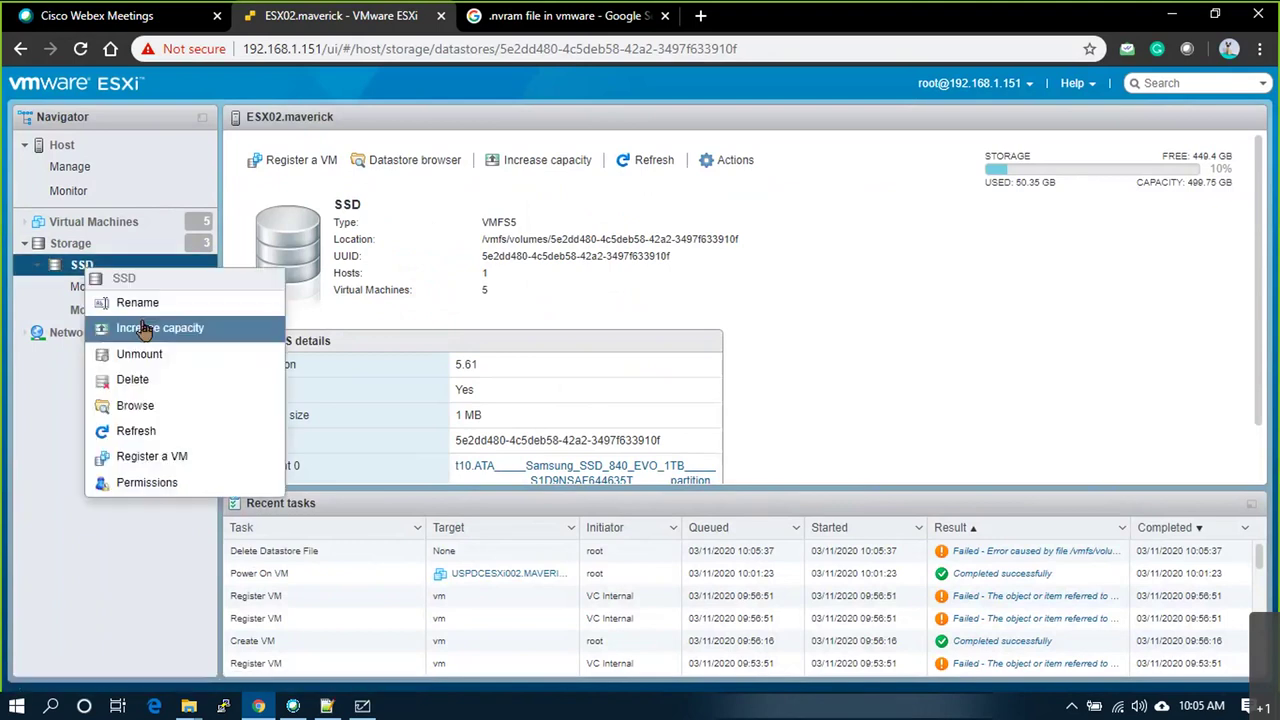
pyautogui.click(135, 405)
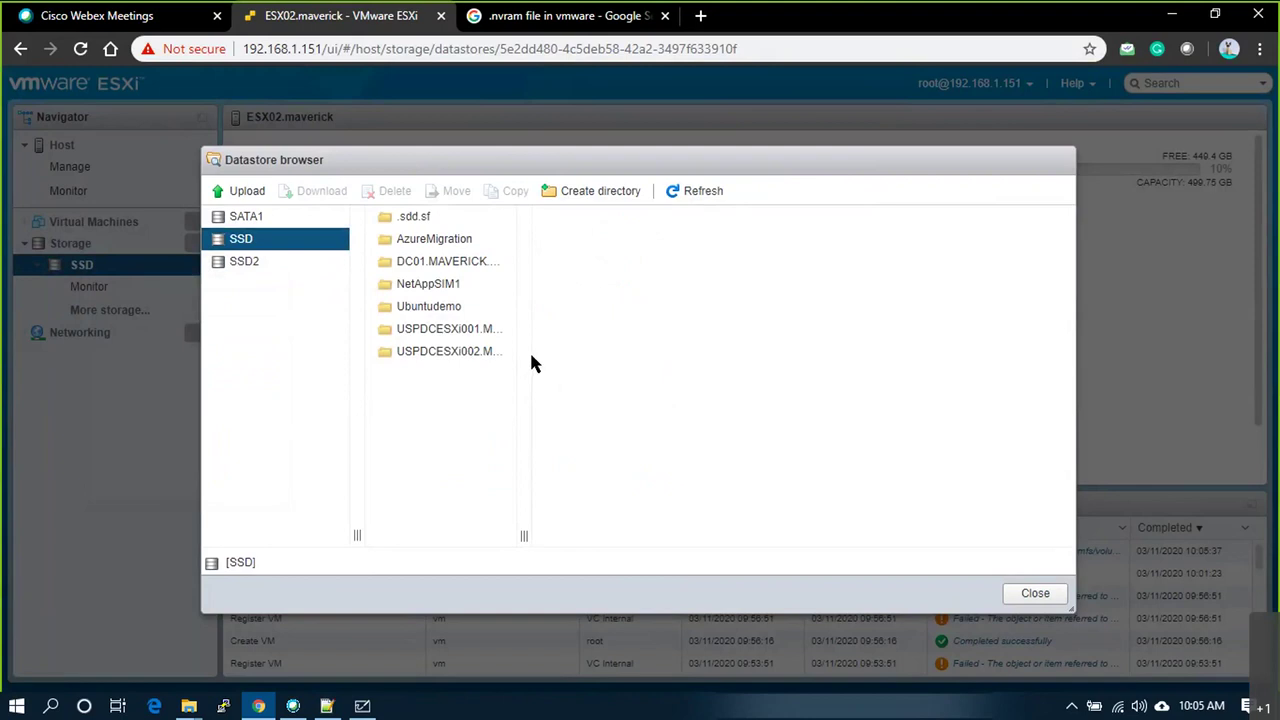
pyautogui.click(472, 355)
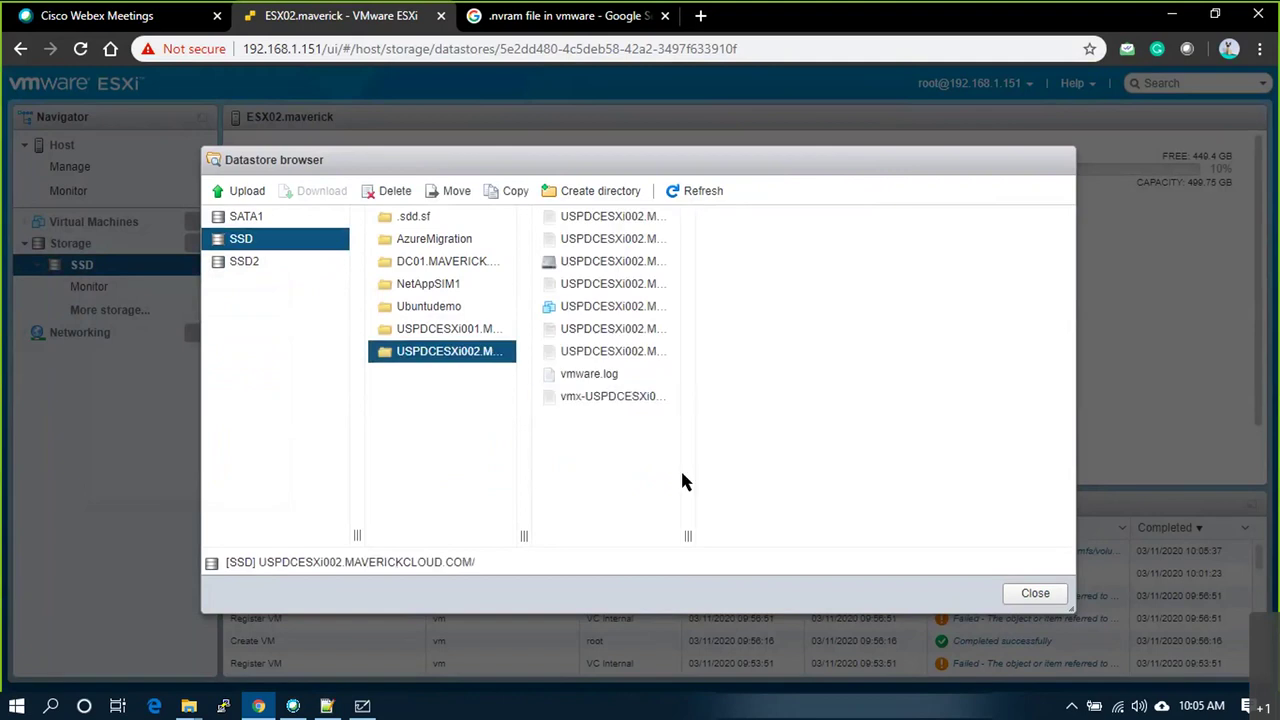
pyautogui.moveTo(686, 527); pyautogui.dragTo(884, 535)
pyautogui.hotkey('alt', 'Tab')
pyautogui.moveTo(528, 600); pyautogui.dragTo(543, 578)
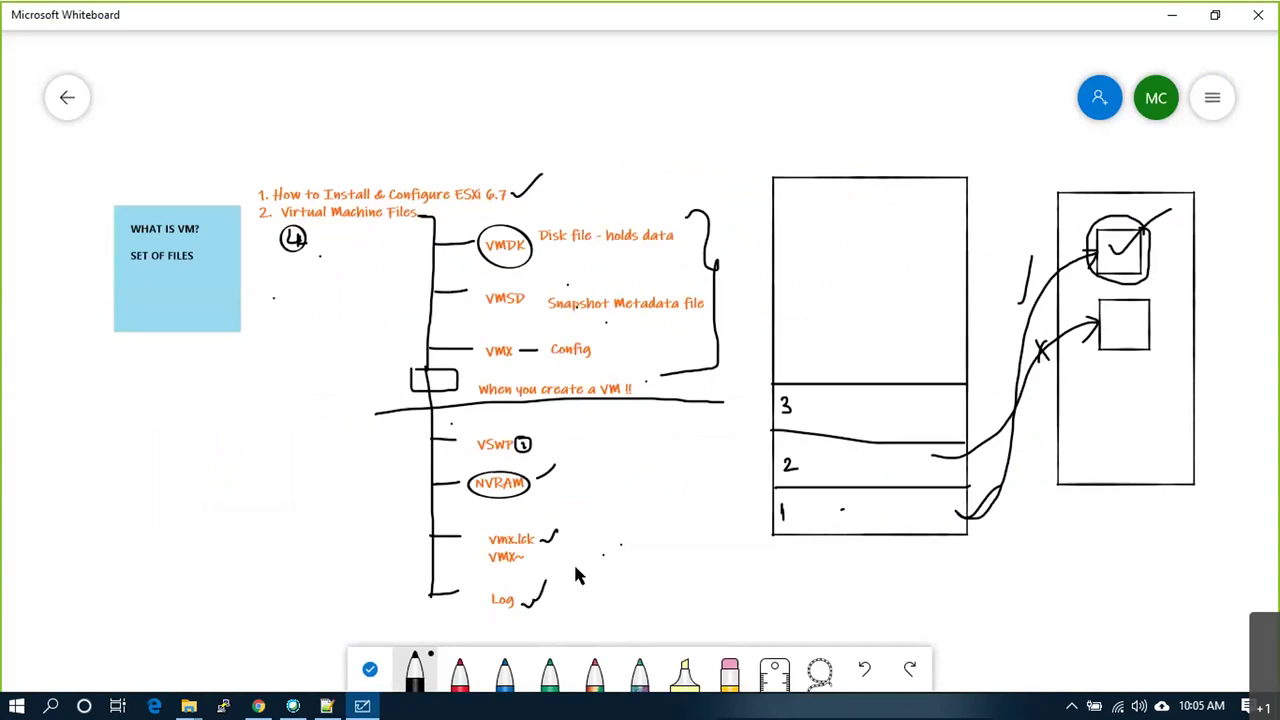
# Step: Search Google for .vmx.lck and expand 'What is a LCK file VMware?'
pyautogui.hotkey('alt', 'Tab')
pyautogui.click(563, 15)
pyautogui.tripleClick(246, 104)
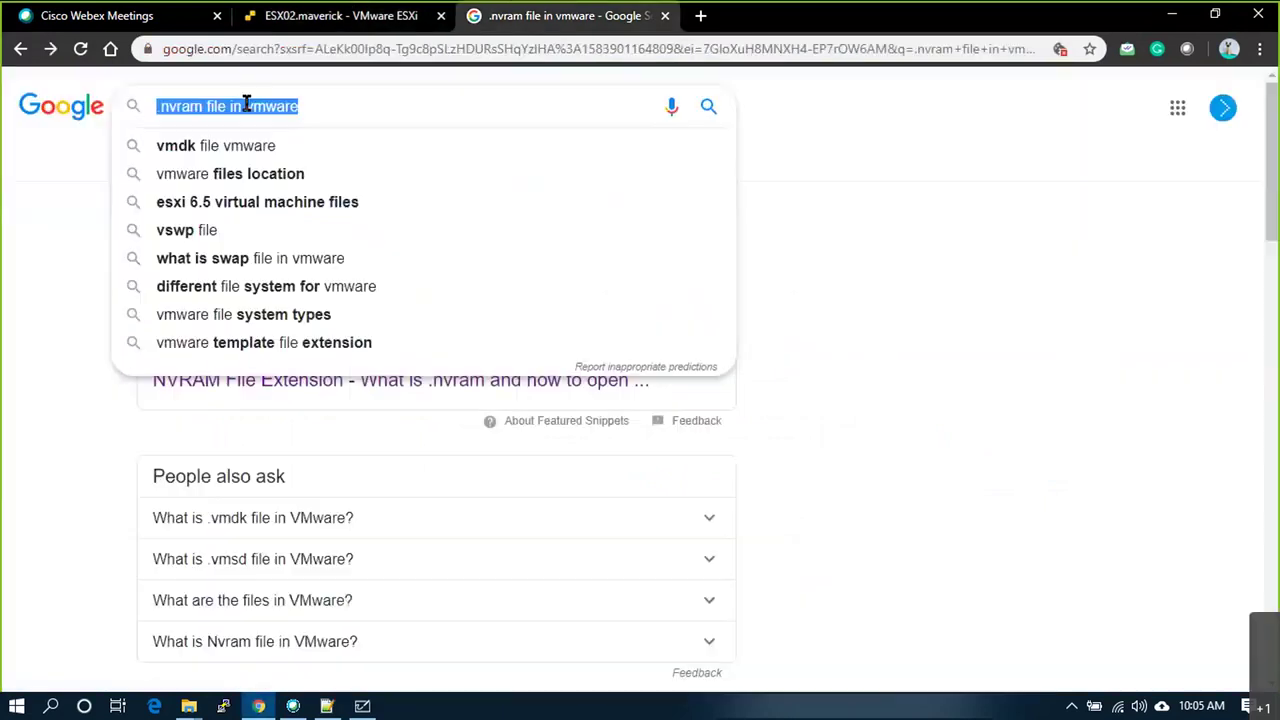
pyautogui.write('.vmx')
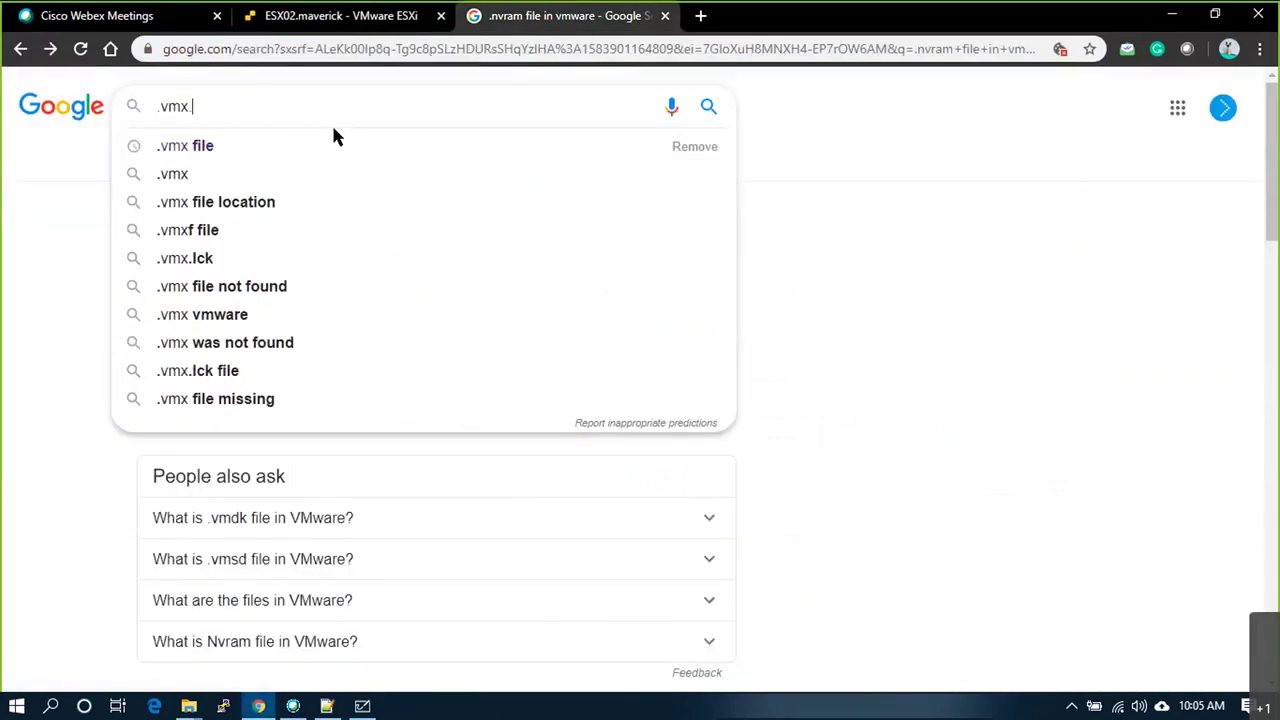
pyautogui.press('Down')
pyautogui.press('Return')
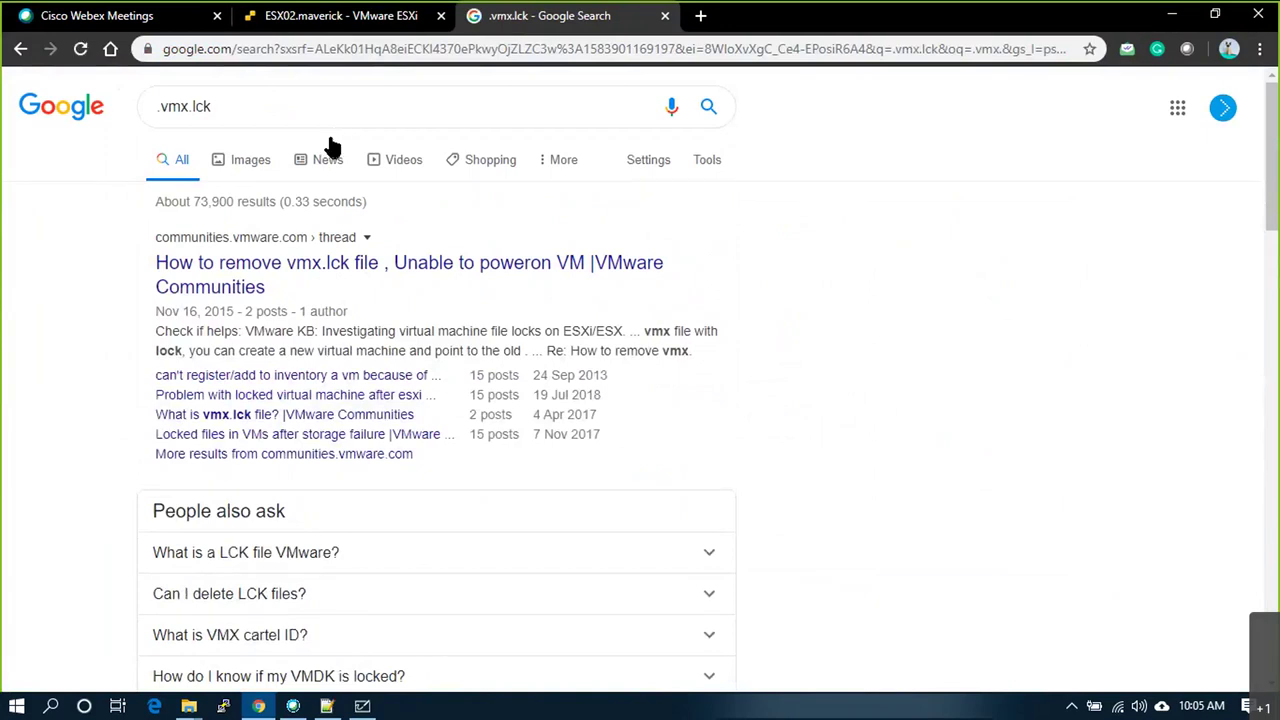
pyautogui.scroll(-2, 525, 543)
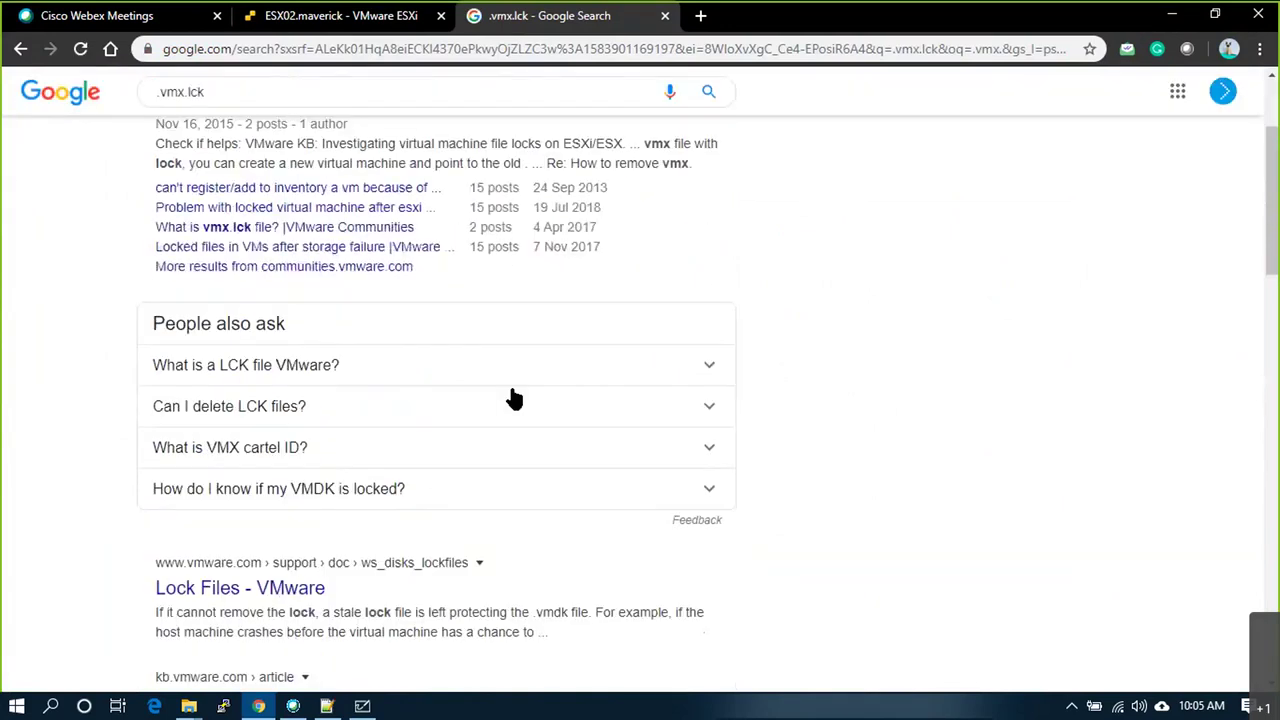
pyautogui.click(514, 372)
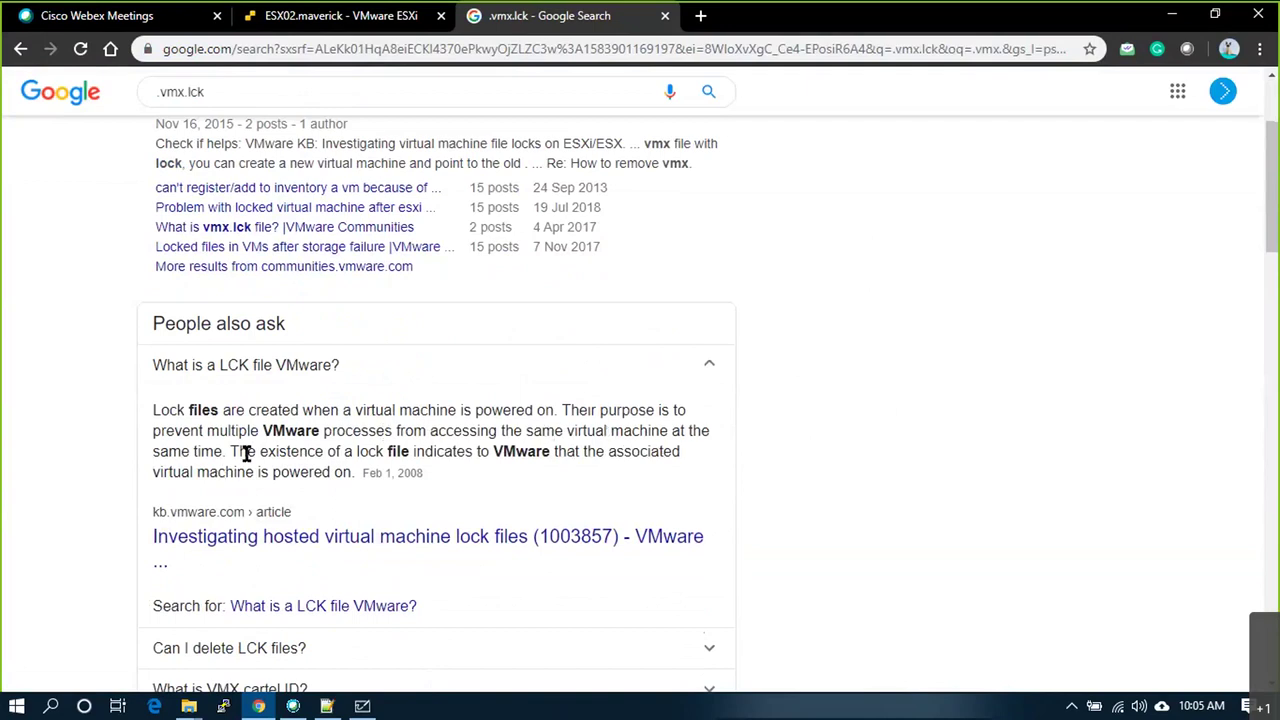
pyautogui.hotkey('alt', 'Tab')
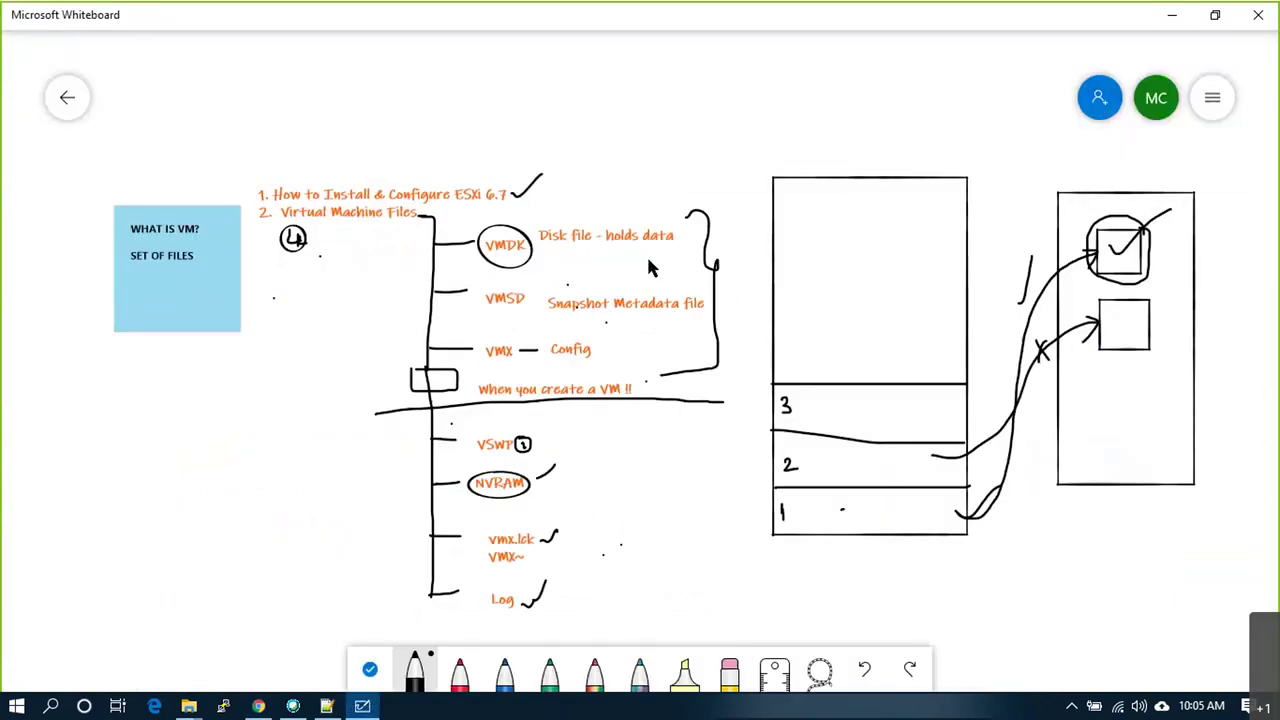
# Step: Circle VMX, tick Config and circle vmx.lck in black ink on the whiteboard
pyautogui.moveTo(504, 337)
pyautogui.mouseDown()
pyautogui.moveTo(485, 362)
pyautogui.moveTo(513, 366)
pyautogui.mouseUp()
pyautogui.moveTo(597, 349); pyautogui.dragTo(622, 341)
pyautogui.moveTo(474, 338); pyautogui.dragTo(479, 350)
pyautogui.moveTo(512, 526)
pyautogui.mouseDown()
pyautogui.moveTo(488, 529)
pyautogui.moveTo(552, 548)
pyautogui.mouseUp()
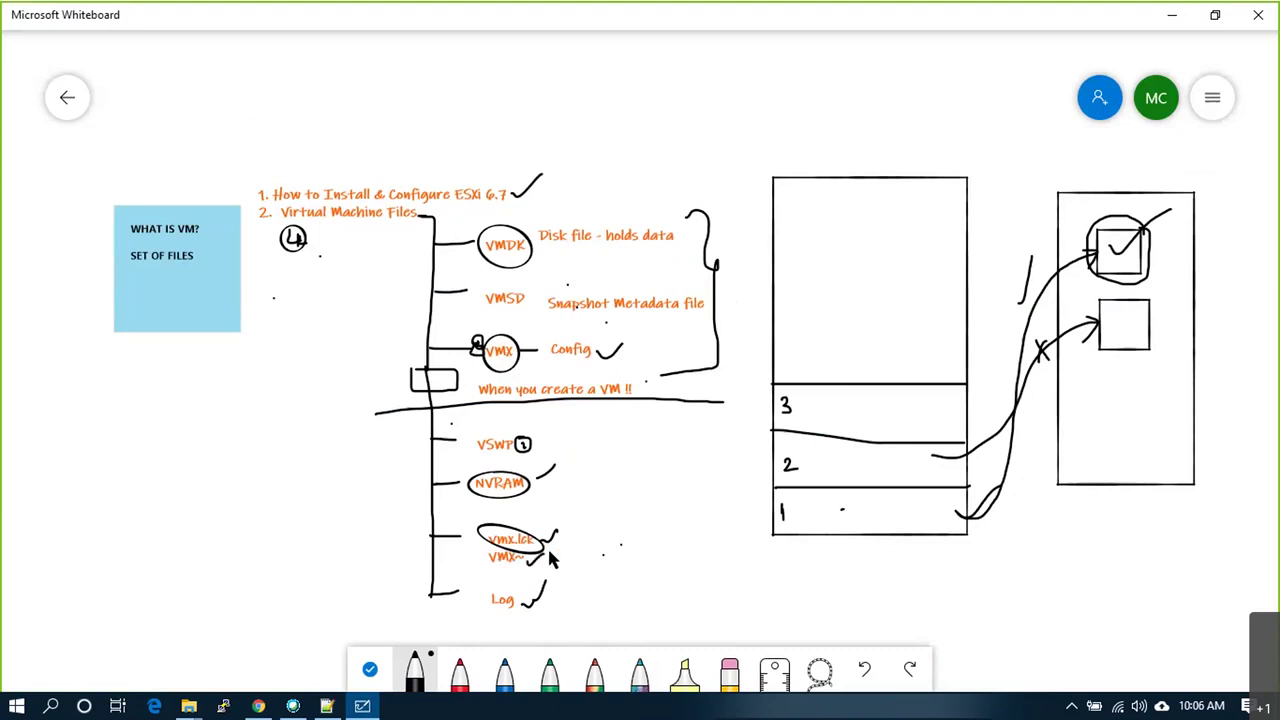
# Step: Trim the Google search query back to .vmx
pyautogui.hotkey('alt', 'Tab')
pyautogui.click(286, 94)
pyautogui.press('BackSpace')
pyautogui.press('BackSpace')
pyautogui.press('BackSpace')
pyautogui.press('BackSpace')
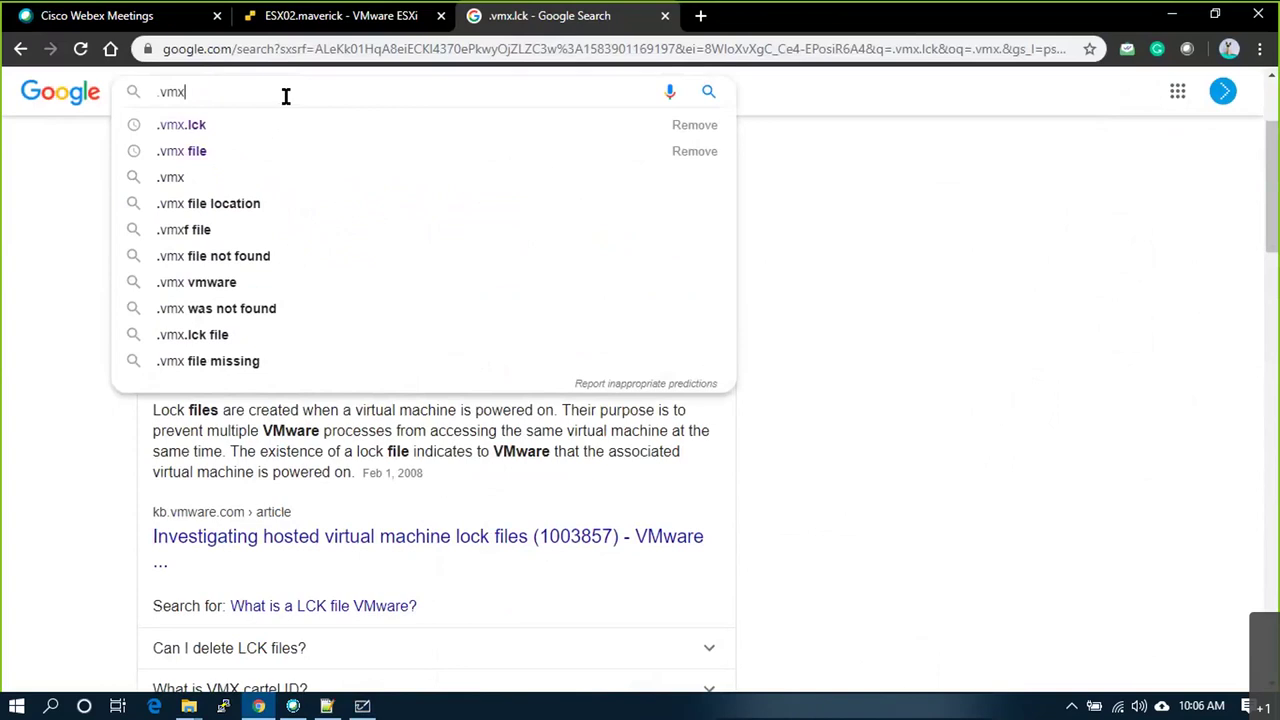
# Step: Search Google for .vmx~ and glance at the ESXi datastore files
pyautogui.write('~')
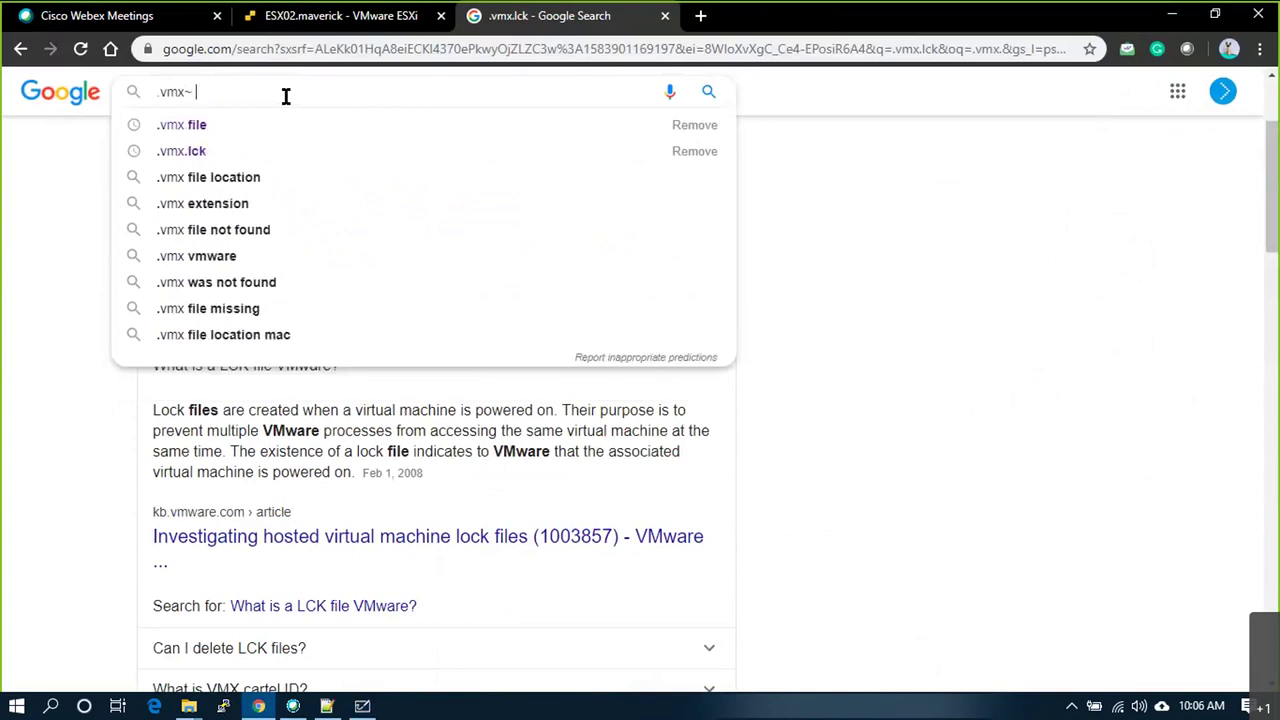
pyautogui.press('Return')
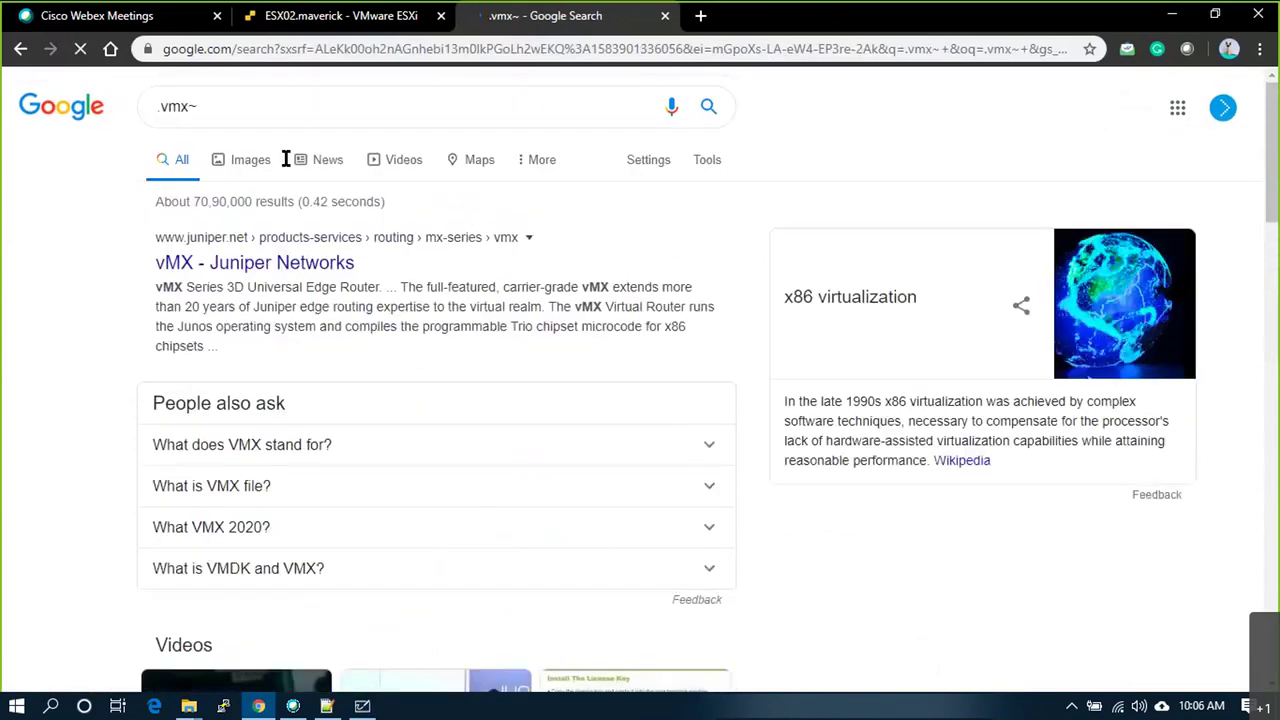
pyautogui.click(281, 100)
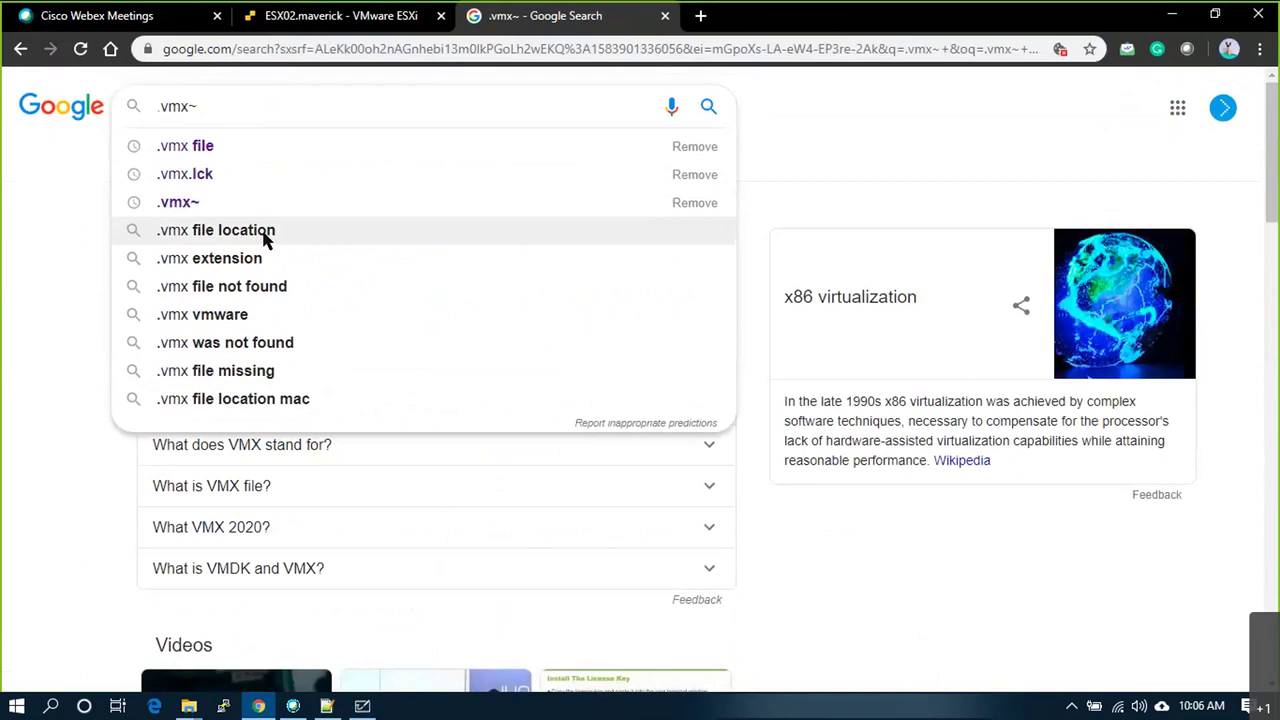
pyautogui.hotkey('alt', 'Tab')
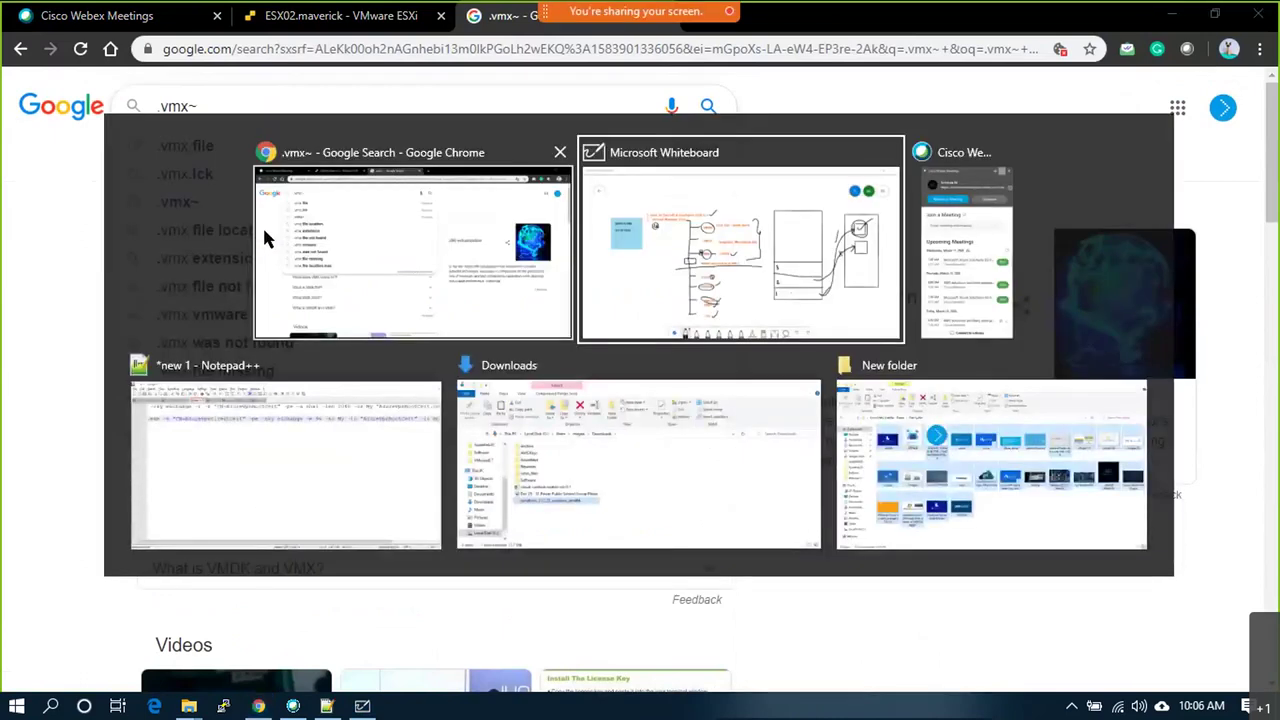
pyautogui.hotkey('alt', 'Tab')
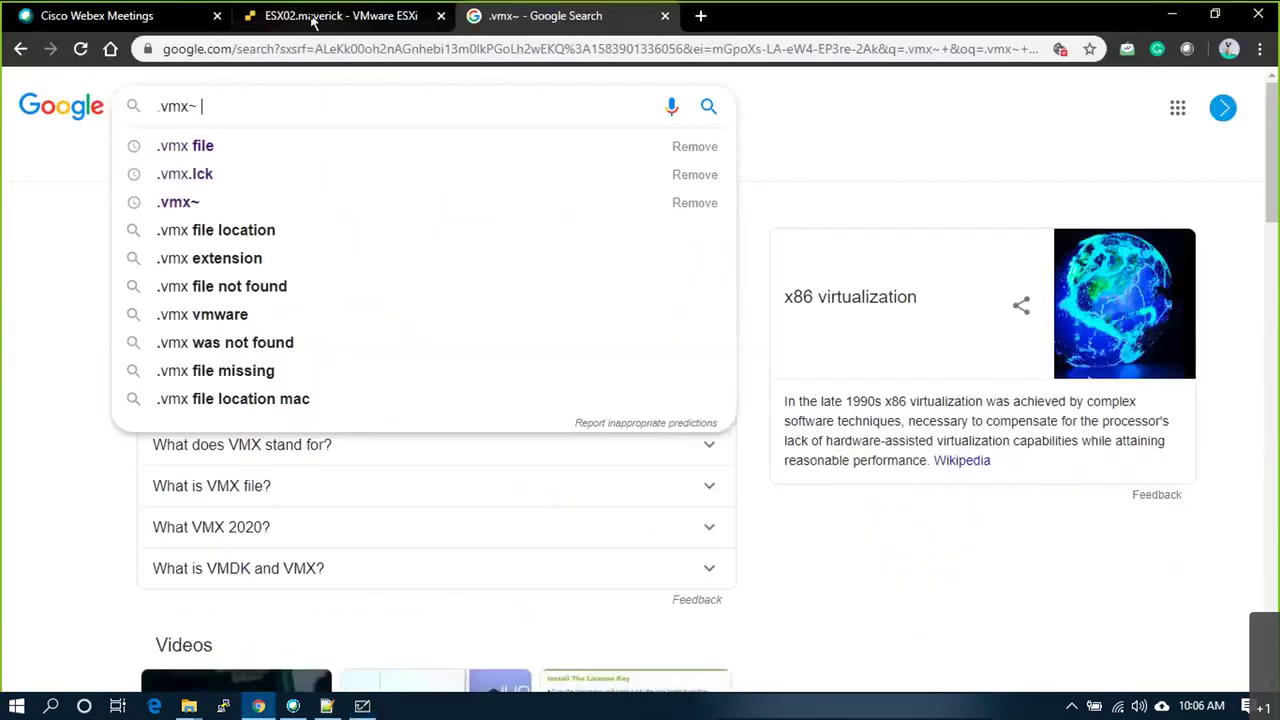
pyautogui.hotkey('ctrl', 'shift', 'Tab')
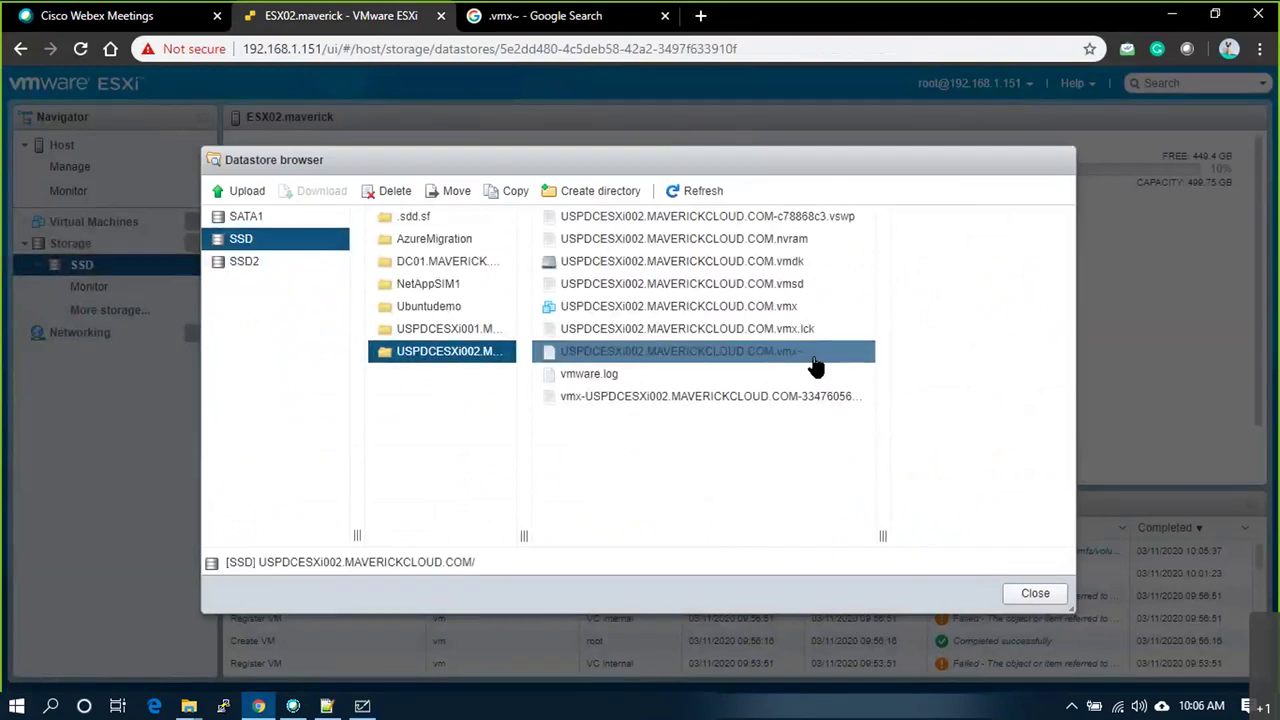
pyautogui.hotkey('alt', 'Tab')
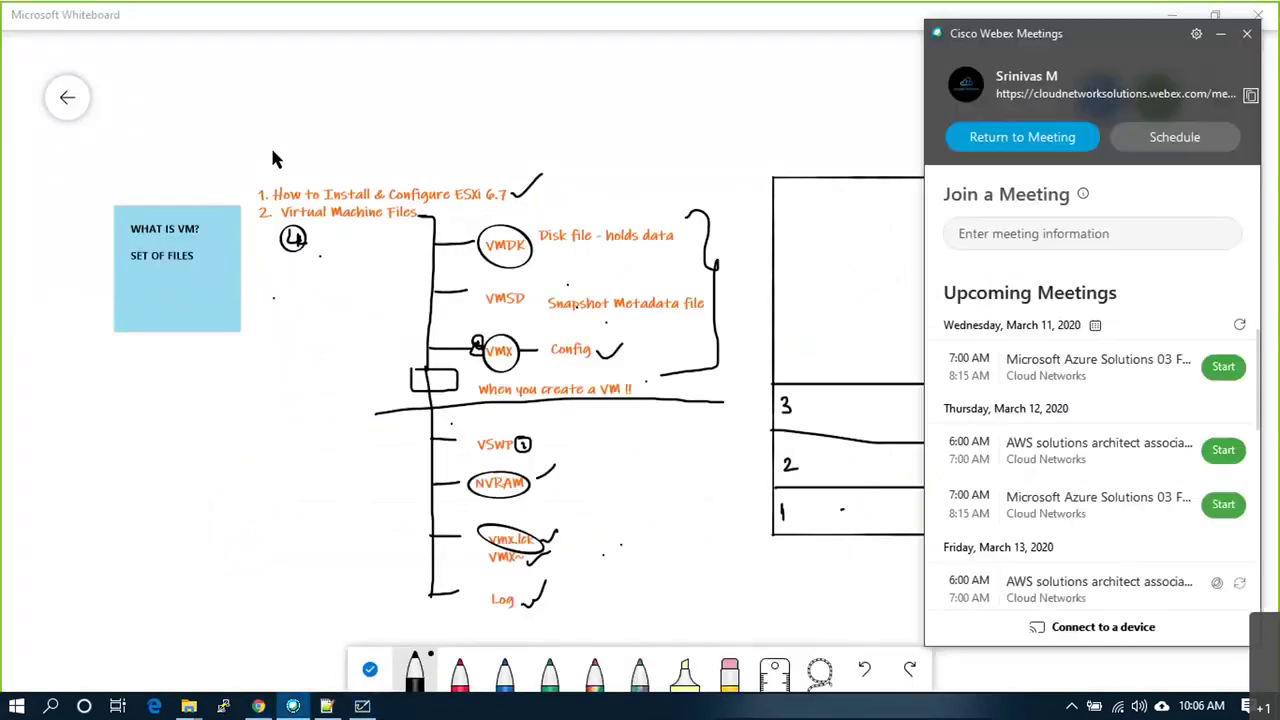
pyautogui.hotkey('alt', 'Tab')
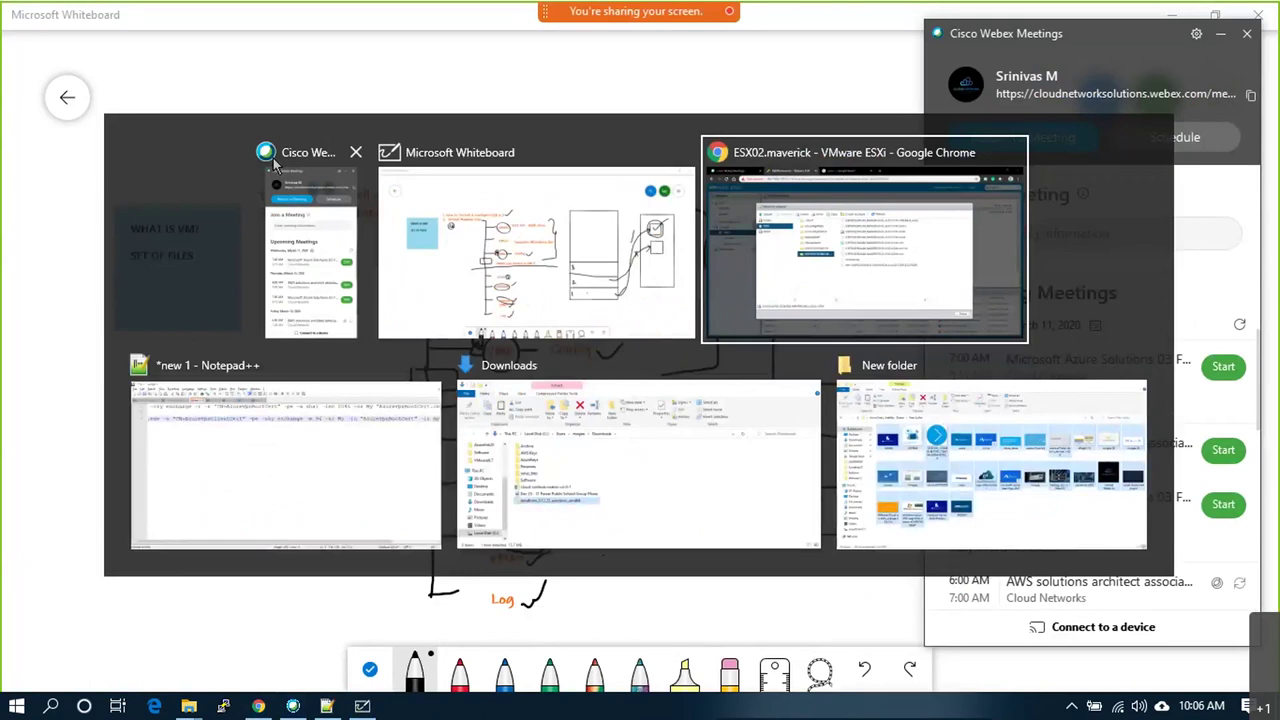
pyautogui.hotkey('ctrl', 'Tab')
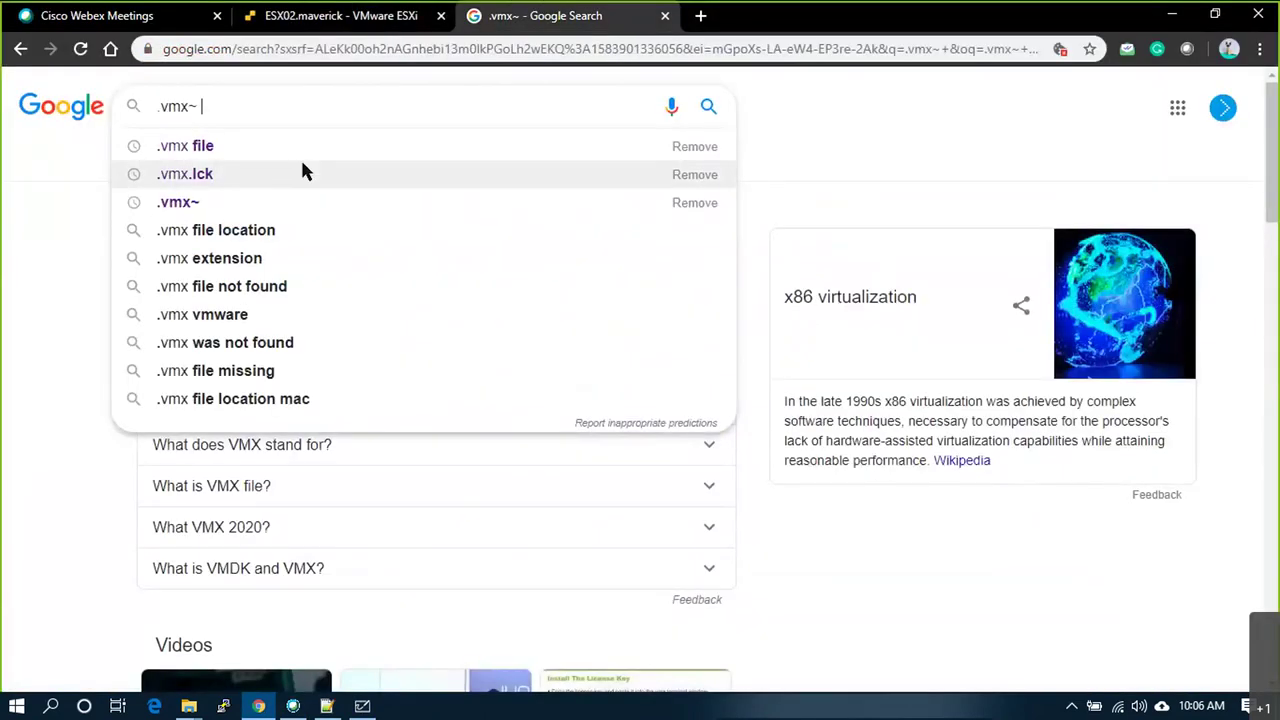
# Step: Search for '.vmx~ in vmware' and scroll through the results
pyautogui.write('in vmware')
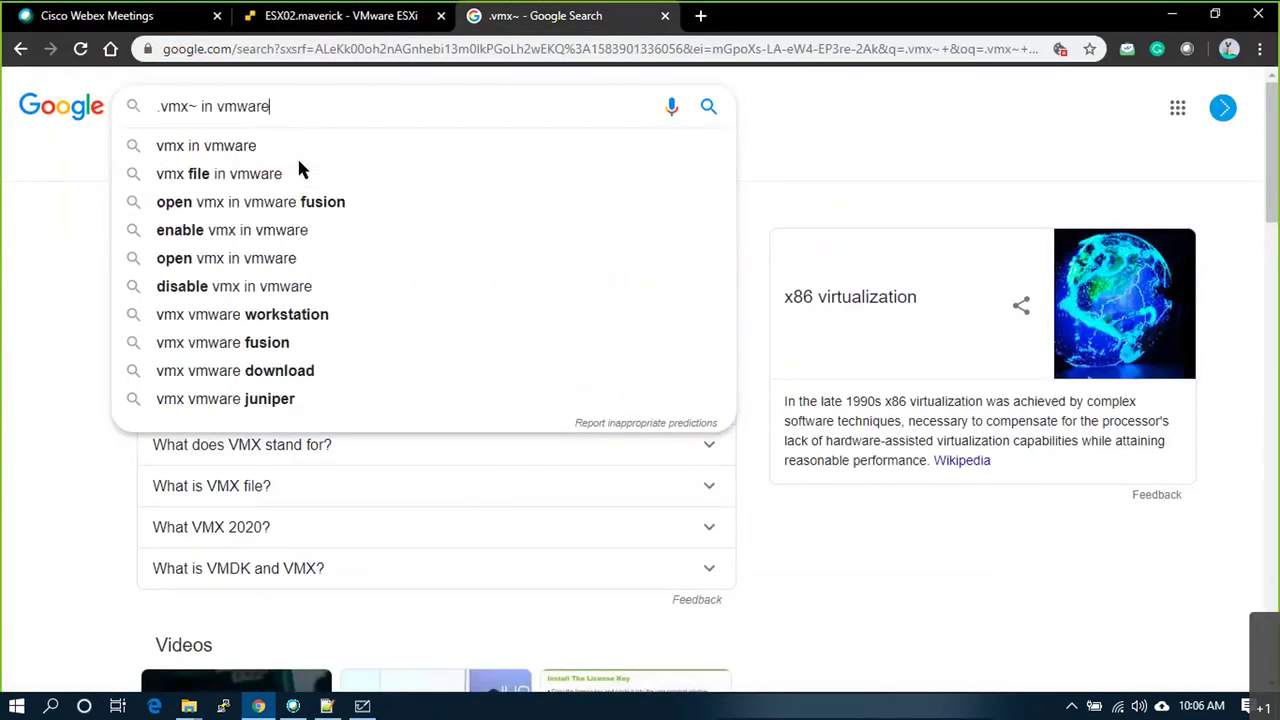
pyautogui.press('Return')
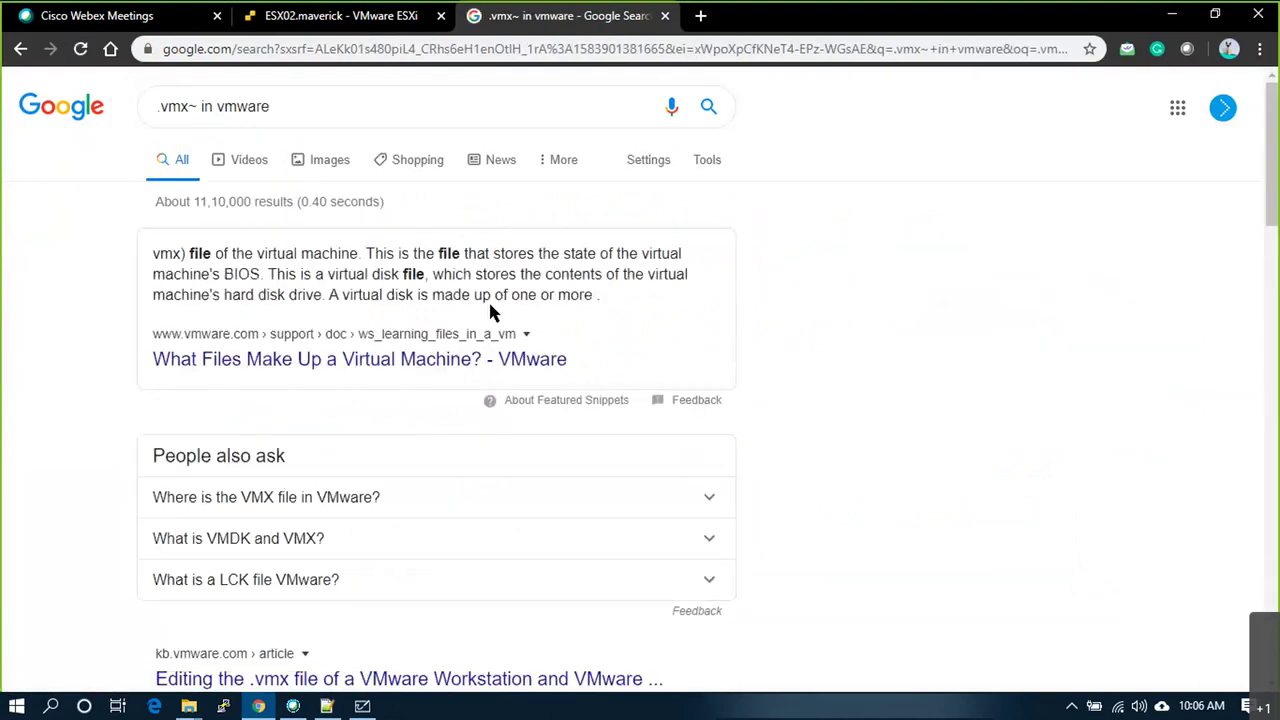
pyautogui.click(562, 360)
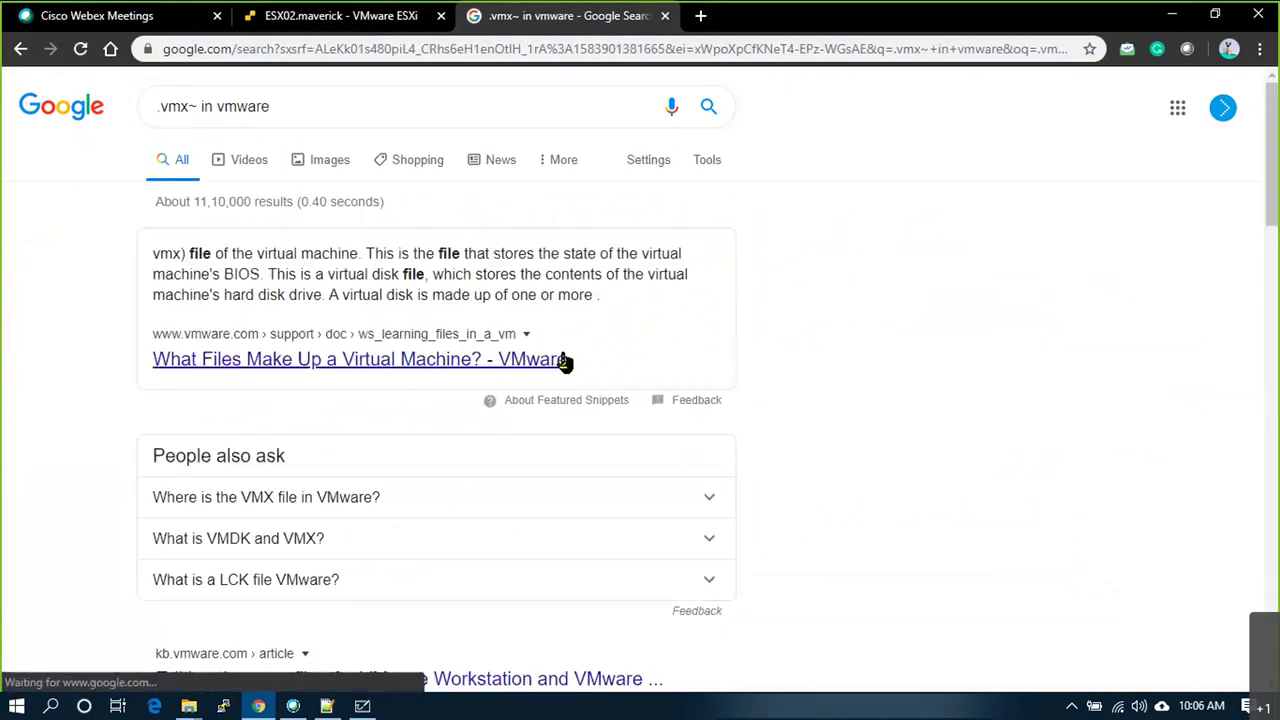
pyautogui.scroll(-1, 608, 358)
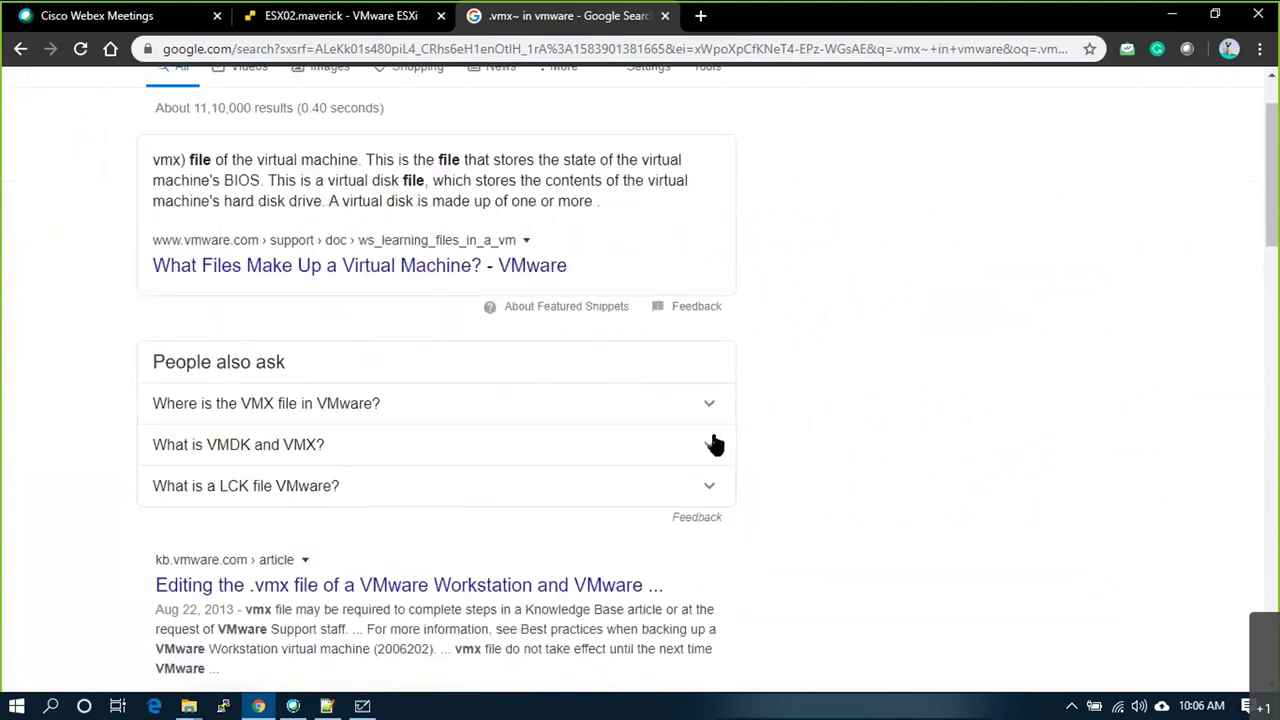
pyautogui.scroll(-3, 715, 422)
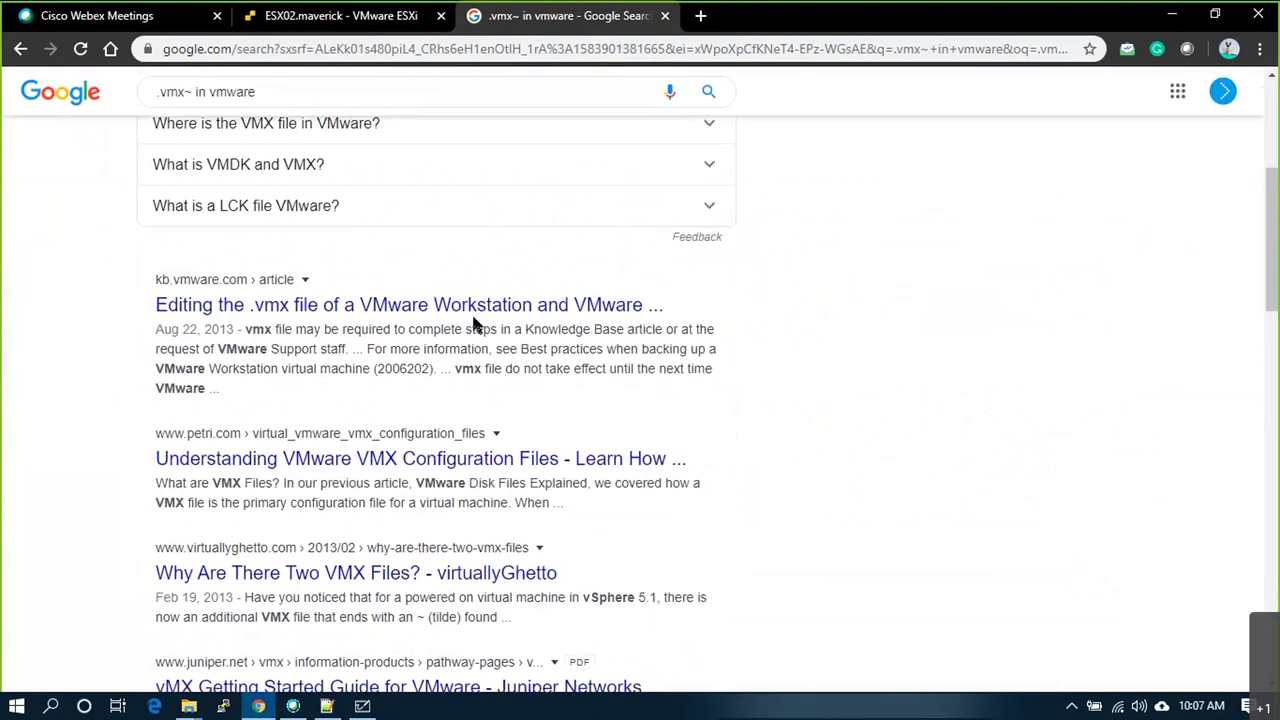
pyautogui.scroll(2, 472, 330)
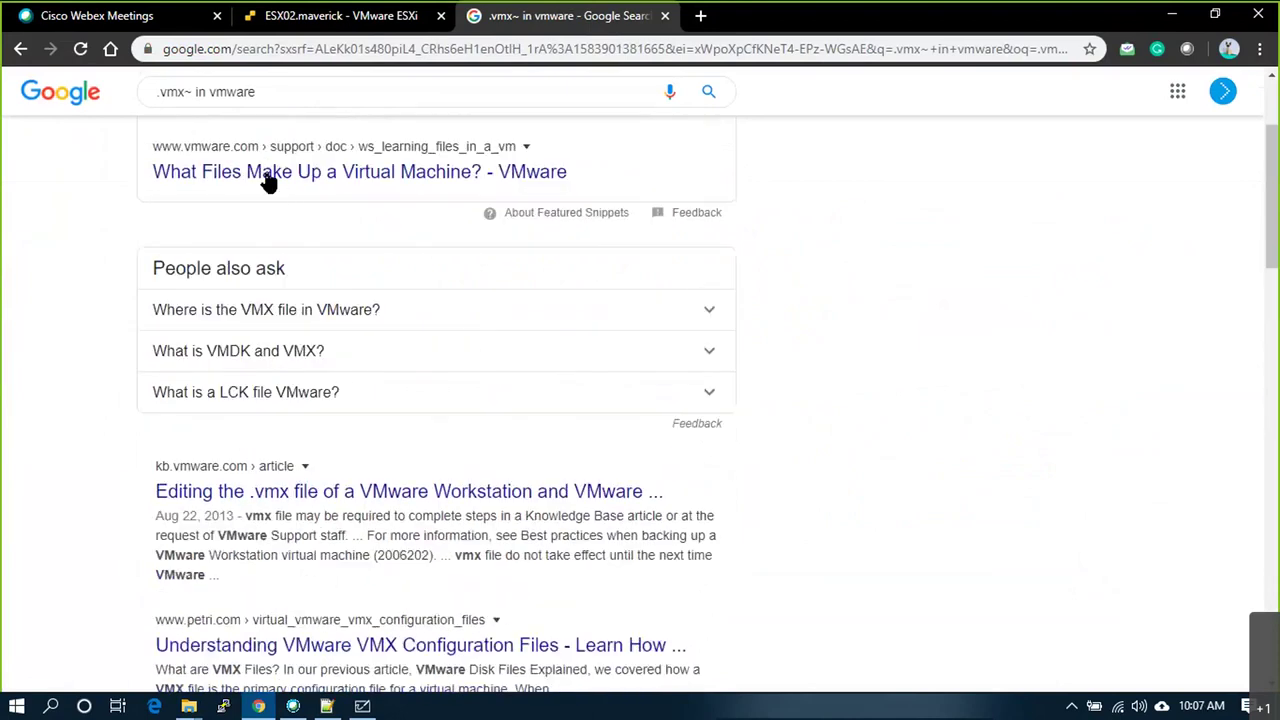
pyautogui.scroll(2, 268, 181)
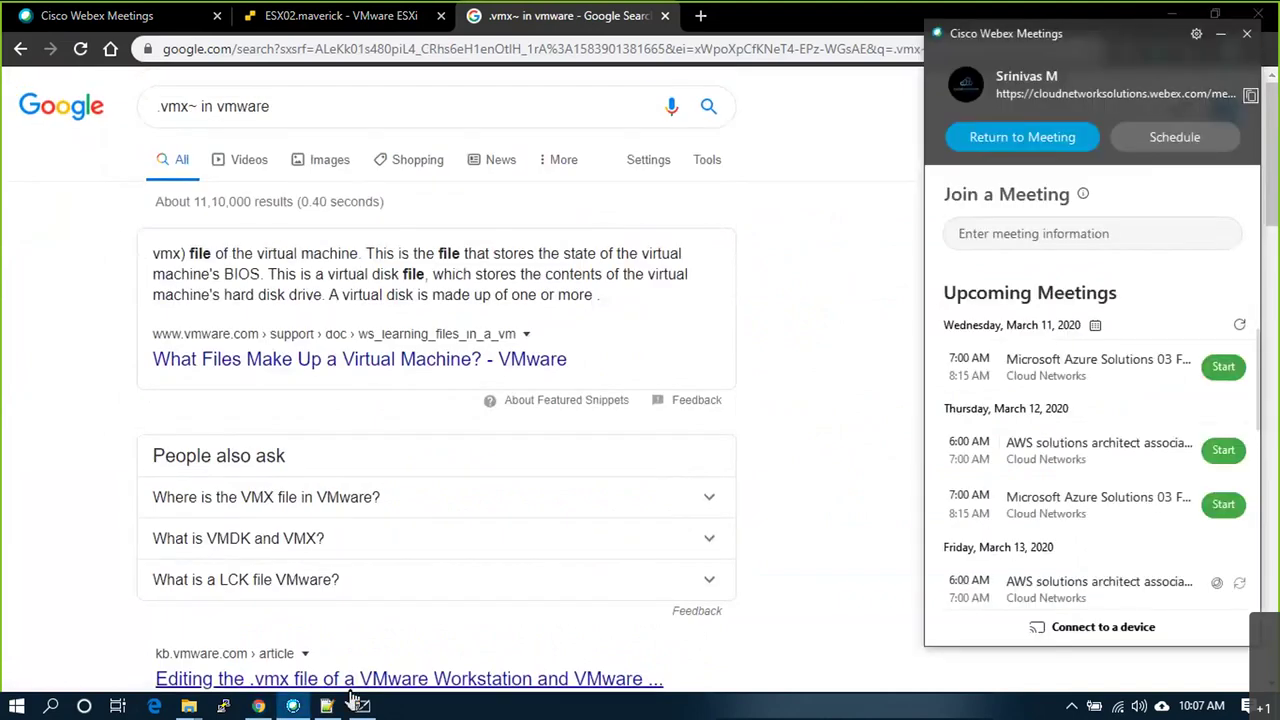
pyautogui.click(258, 706)
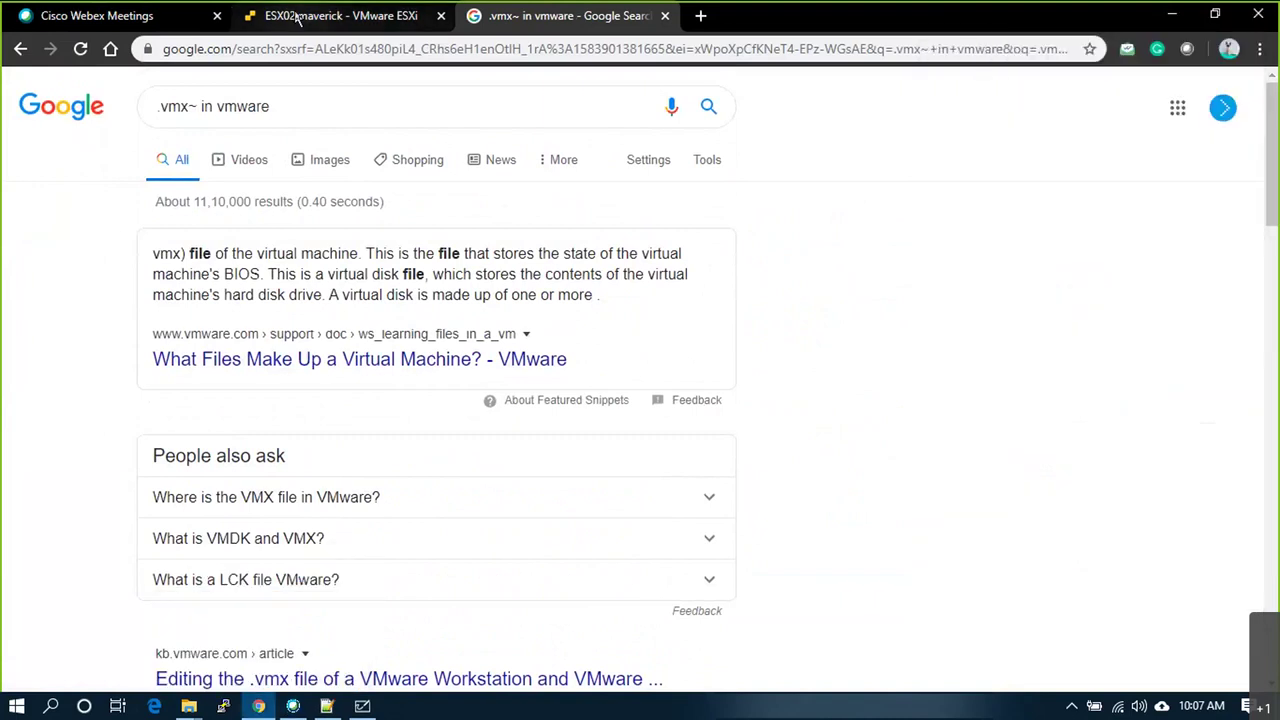
# Step: Select the .vmx.lck, .vmx~ and .vmx files to view the .vmx file's size and path
pyautogui.click(297, 18)
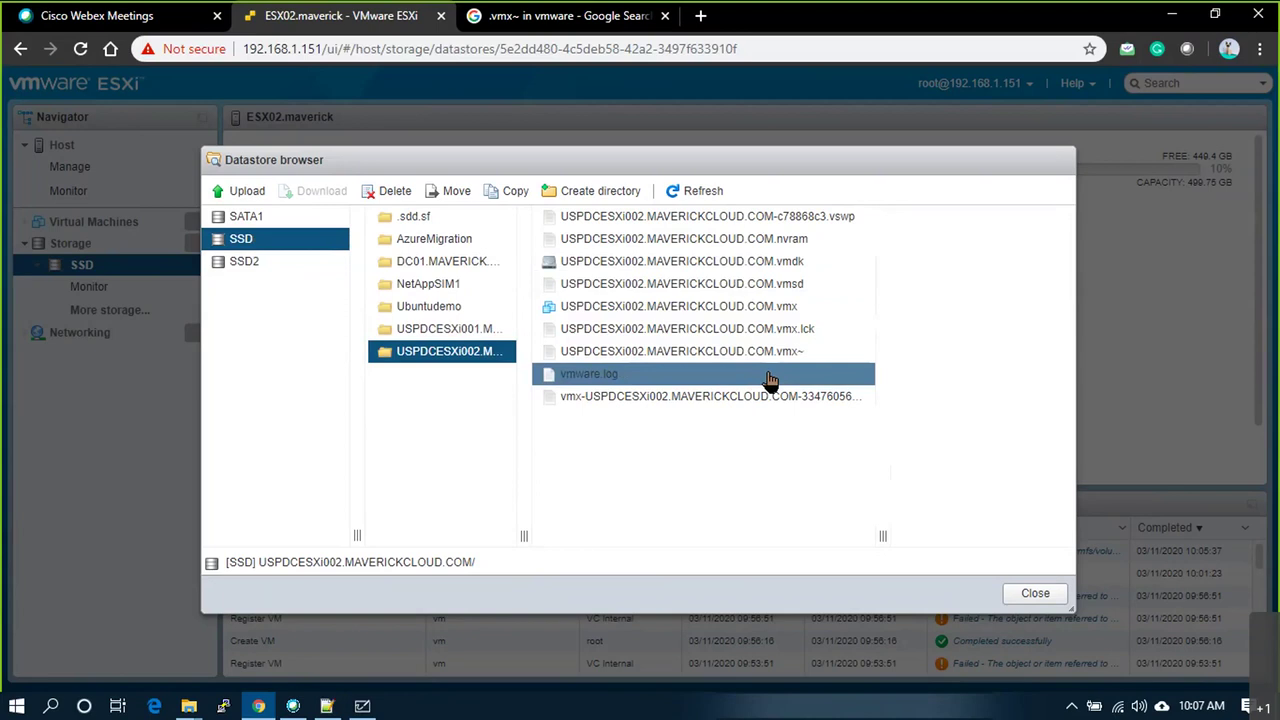
pyautogui.click(806, 332)
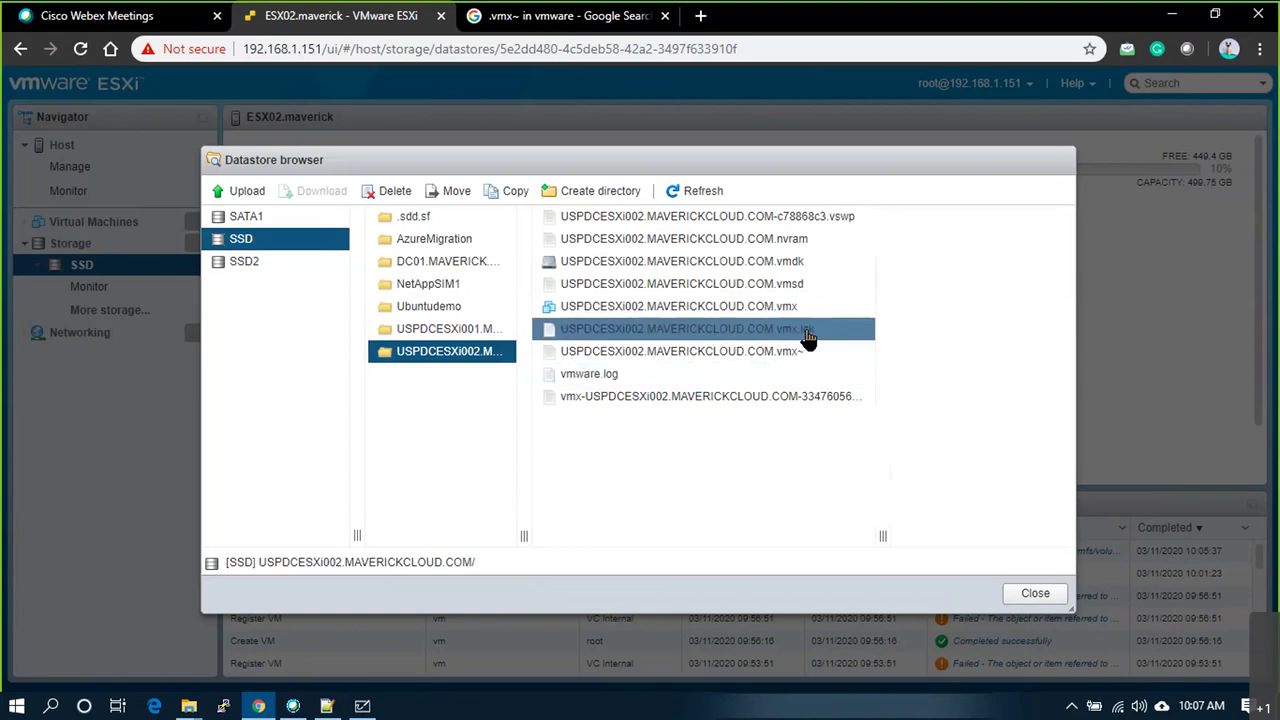
pyautogui.click(781, 358)
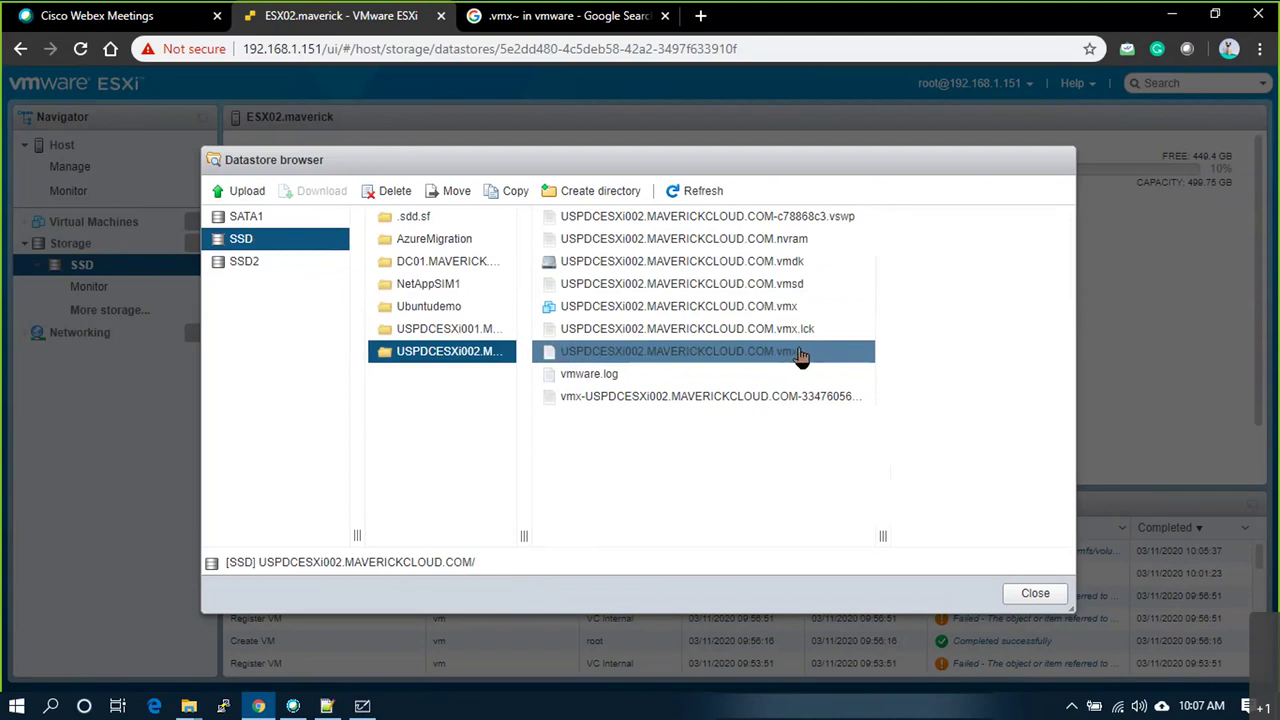
pyautogui.click(790, 330)
pyautogui.click(742, 316)
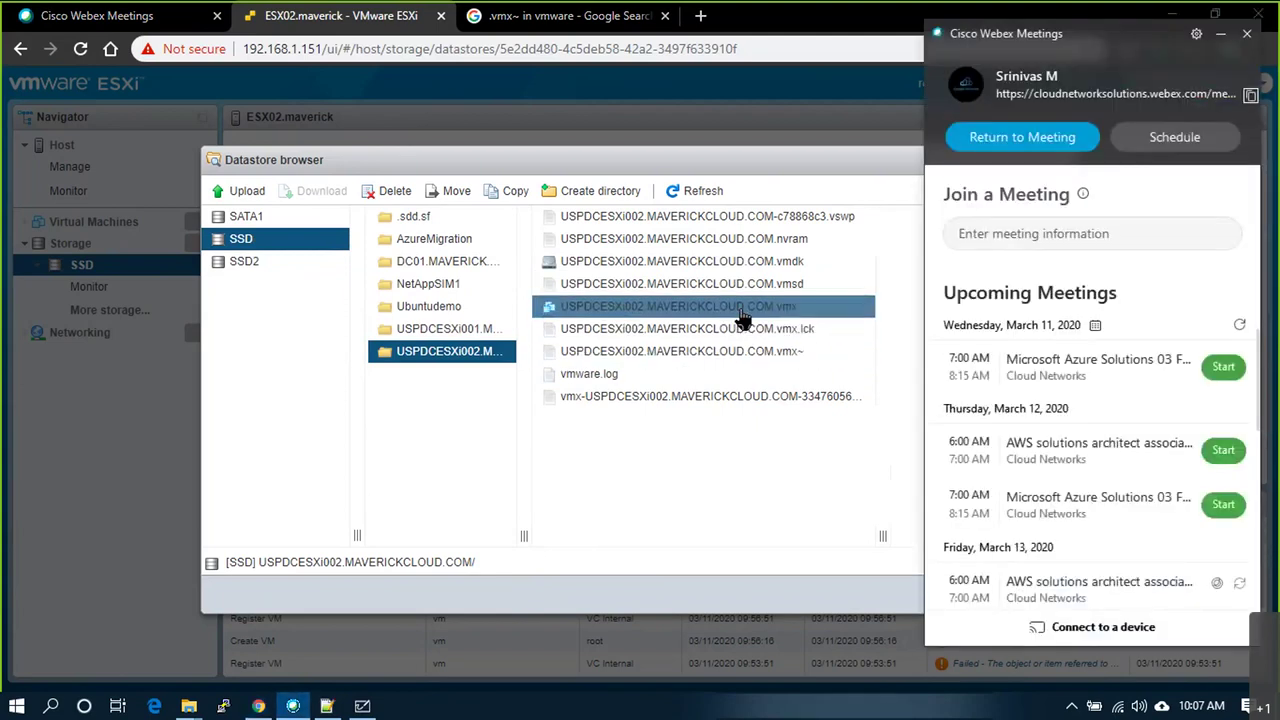
pyautogui.click(766, 310)
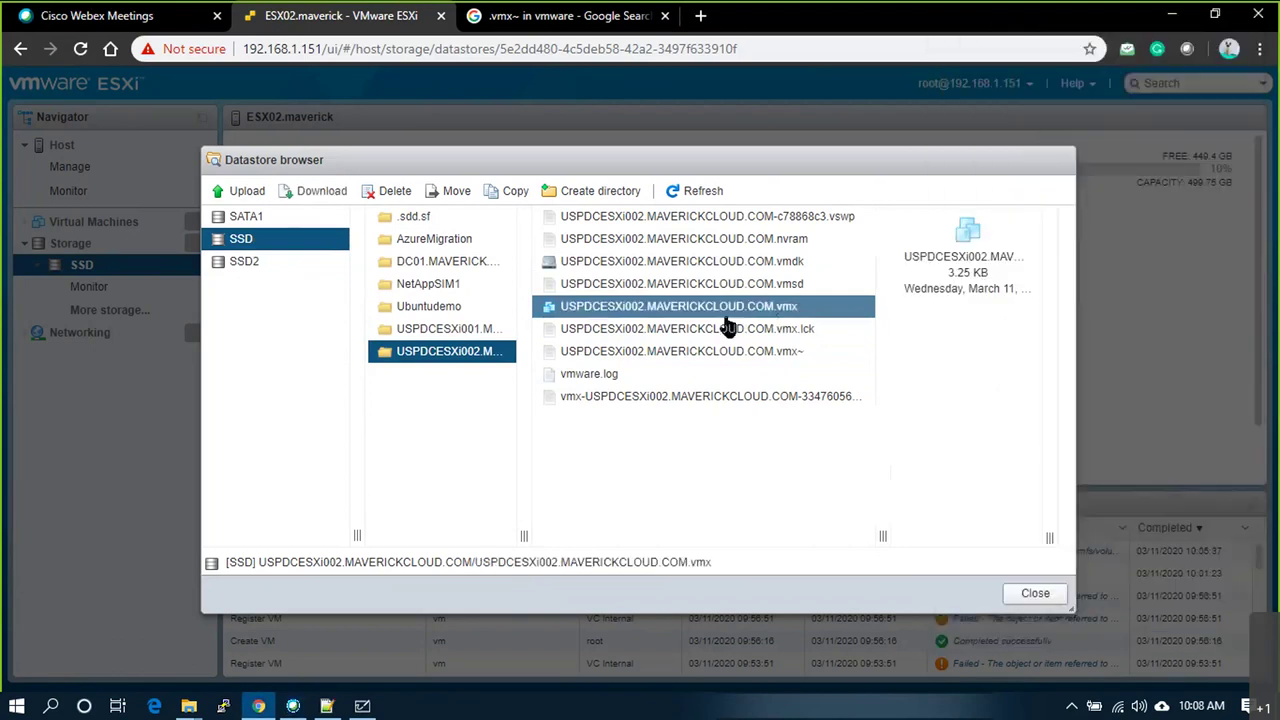
# Step: Check the 0 B .vmx.lck and 3.15 KB .vmx~ details, then close the browser for the host overview
pyautogui.click(784, 330)
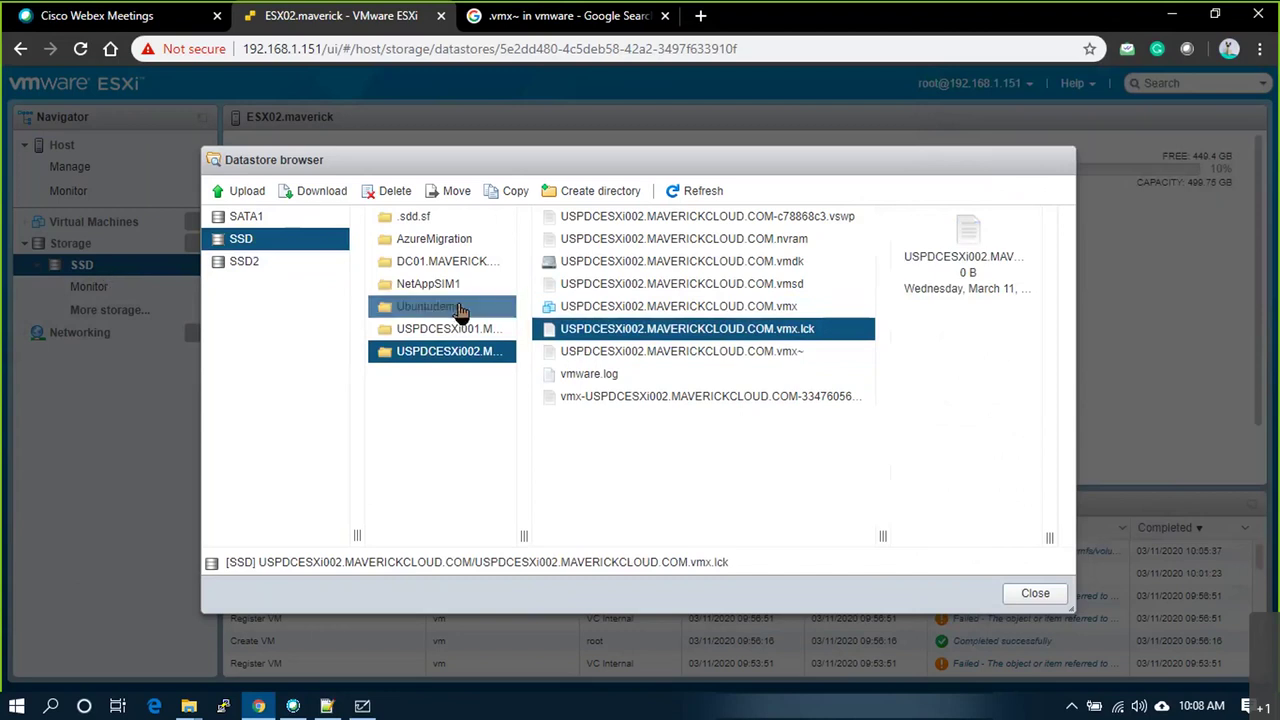
pyautogui.click(690, 352)
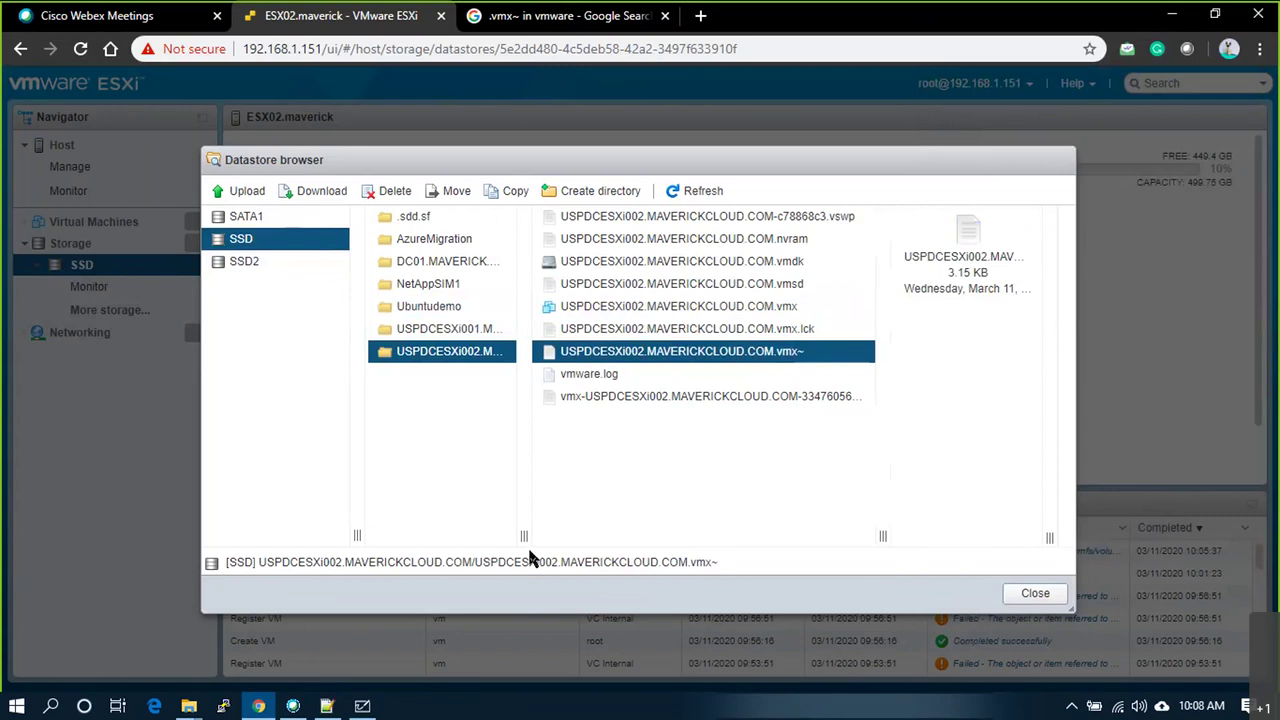
pyautogui.click(1013, 594)
pyautogui.click(89, 167)
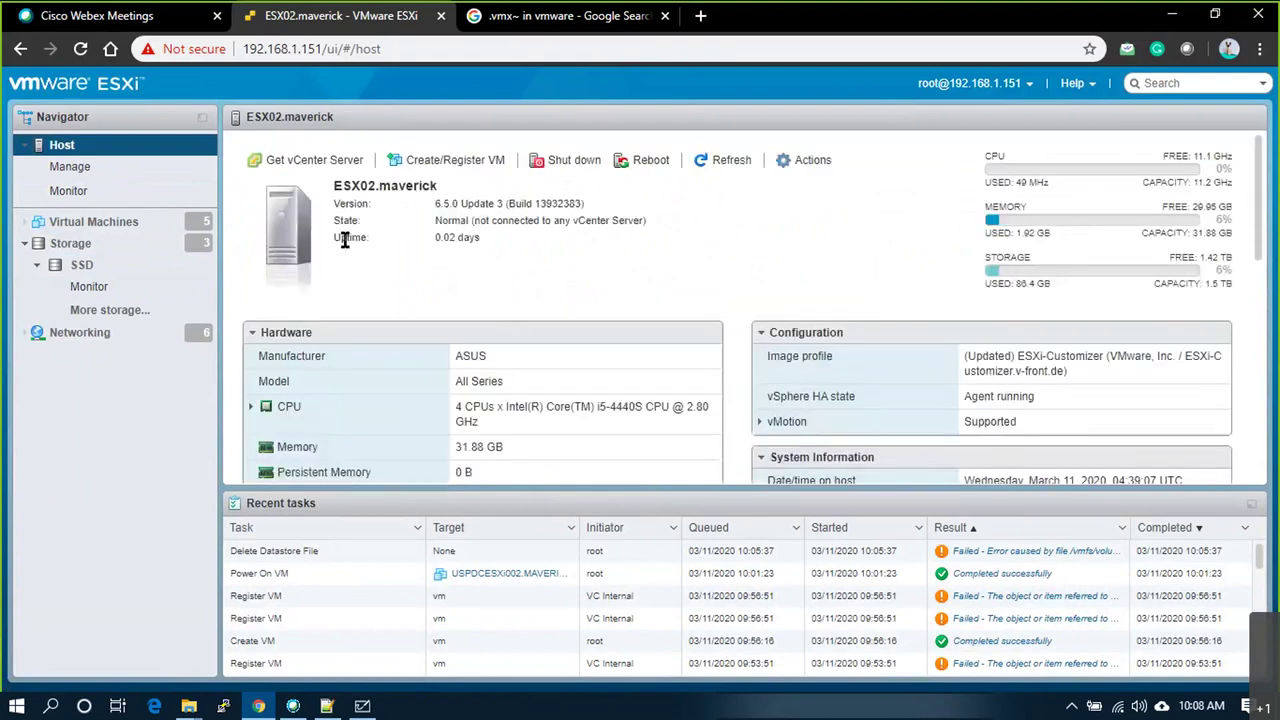
# Step: Grow USPDCESXi002's Hard disk 1 from 15 GB to 16 GB and save the settings
pyautogui.click(140, 223)
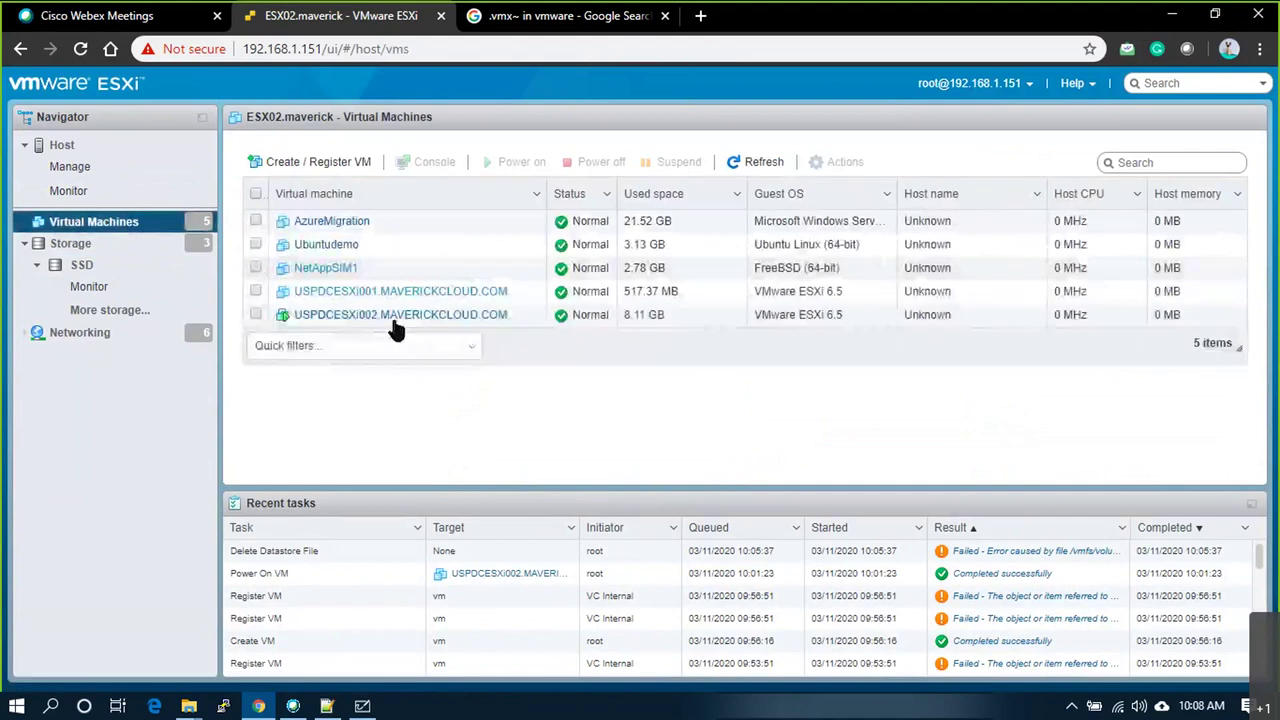
pyautogui.rightClick(398, 314)
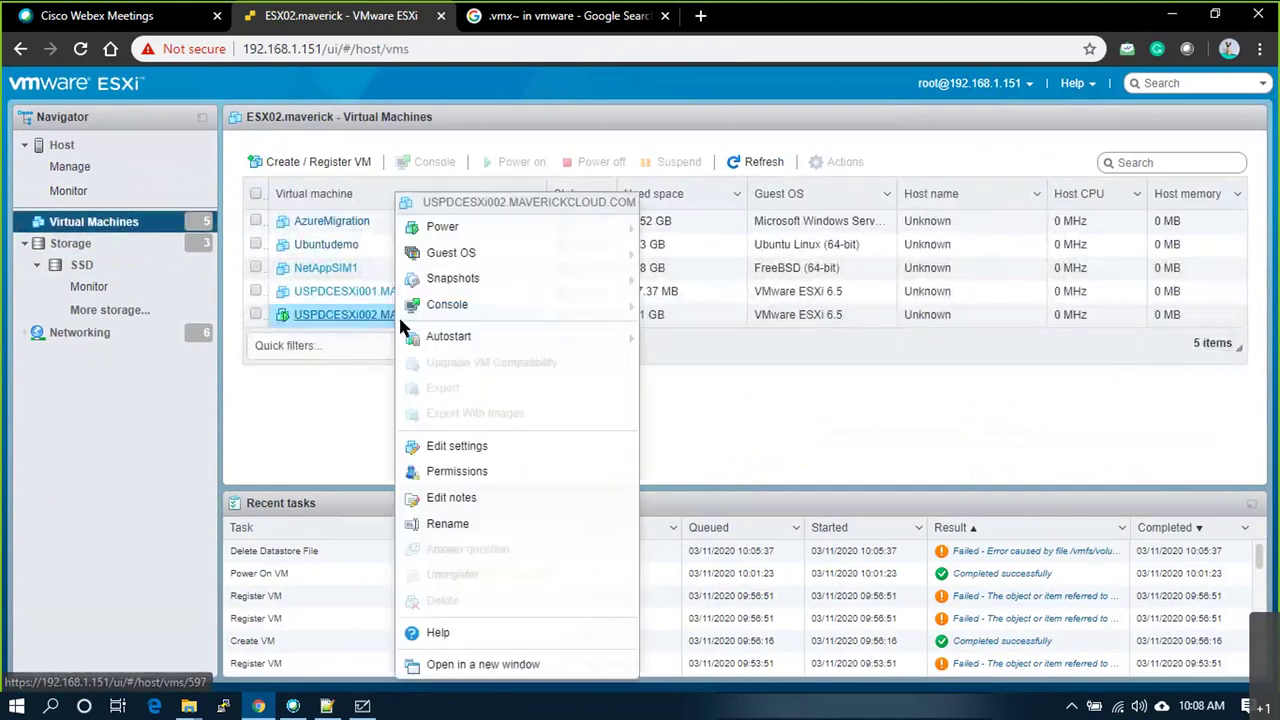
pyautogui.click(483, 453)
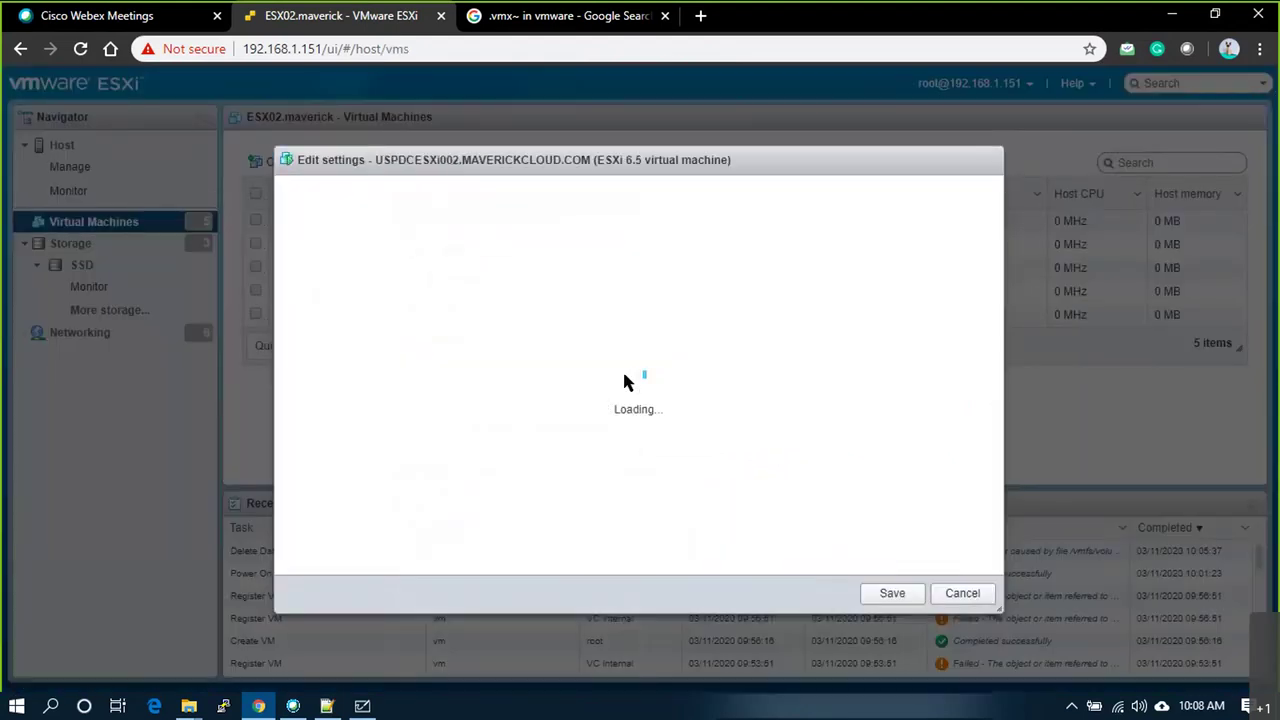
pyautogui.click(530, 337)
pyautogui.press('BackSpace')
pyautogui.press('BackSpace')
pyautogui.write('1')
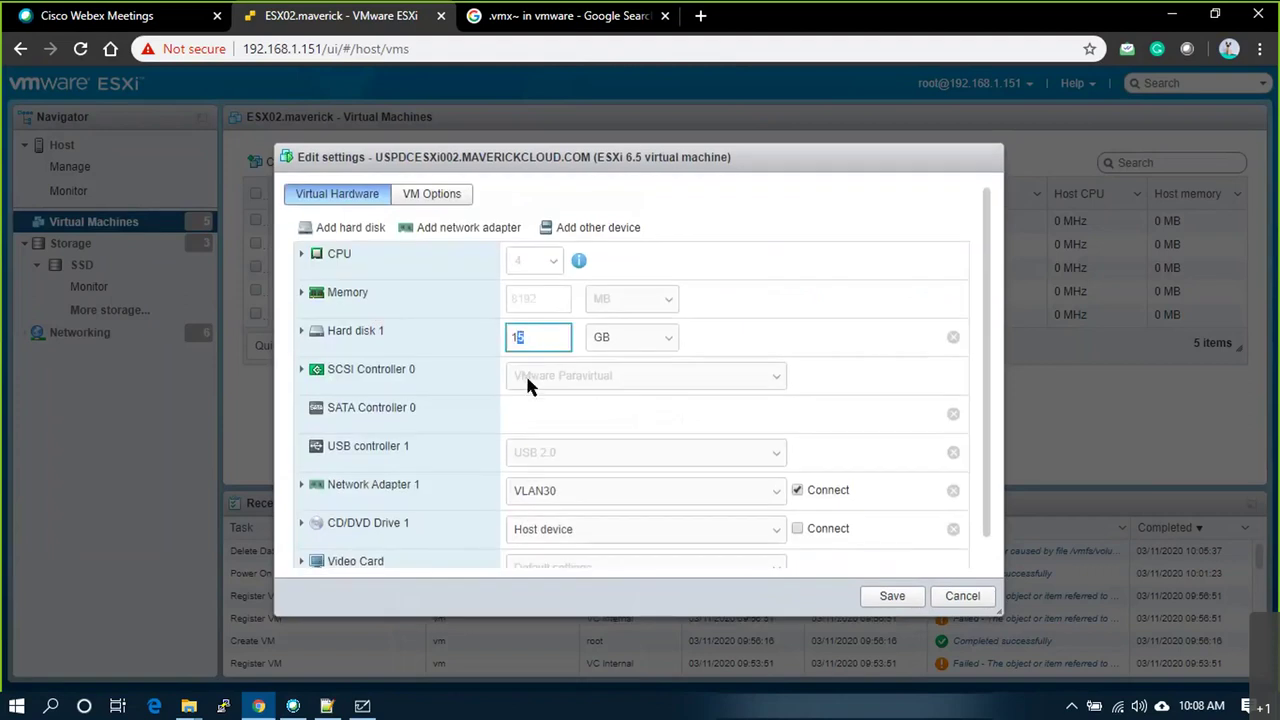
pyautogui.write('6')
pyautogui.click(890, 600)
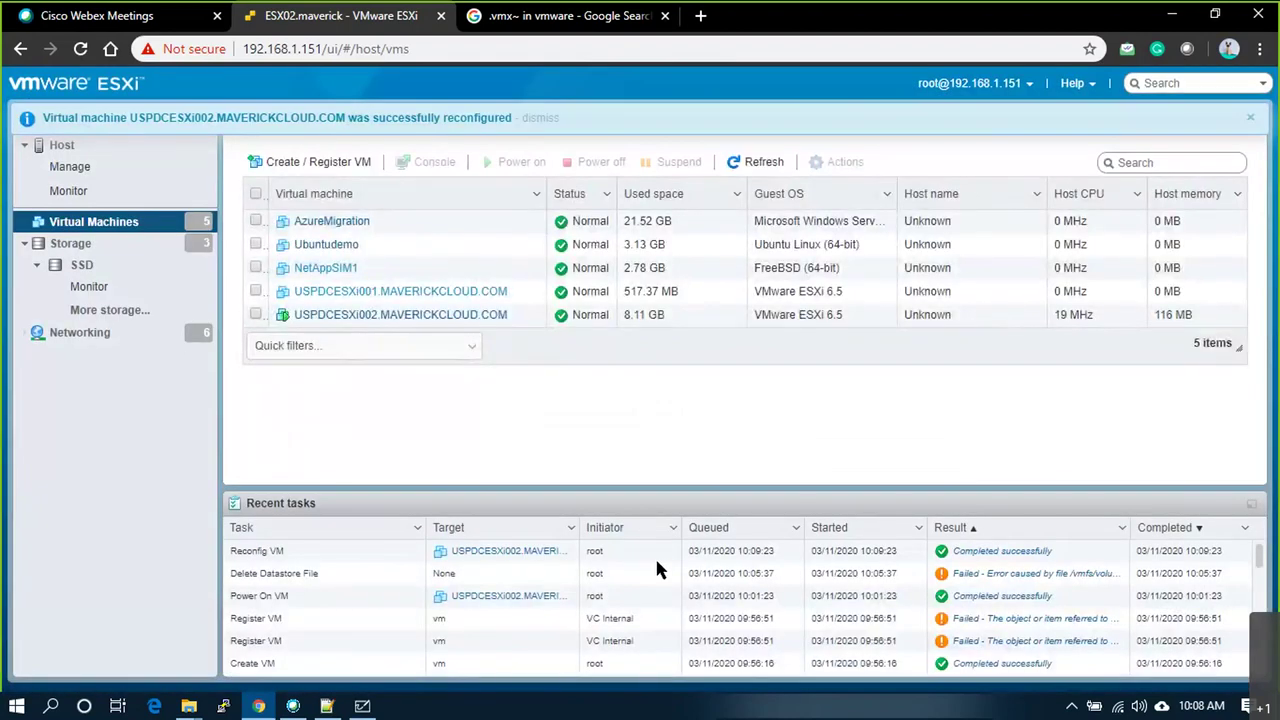
# Step: Browse the SSD datastore to the USPDCESXi002 folder and widen the file list
pyautogui.click(117, 272)
pyautogui.click(440, 164)
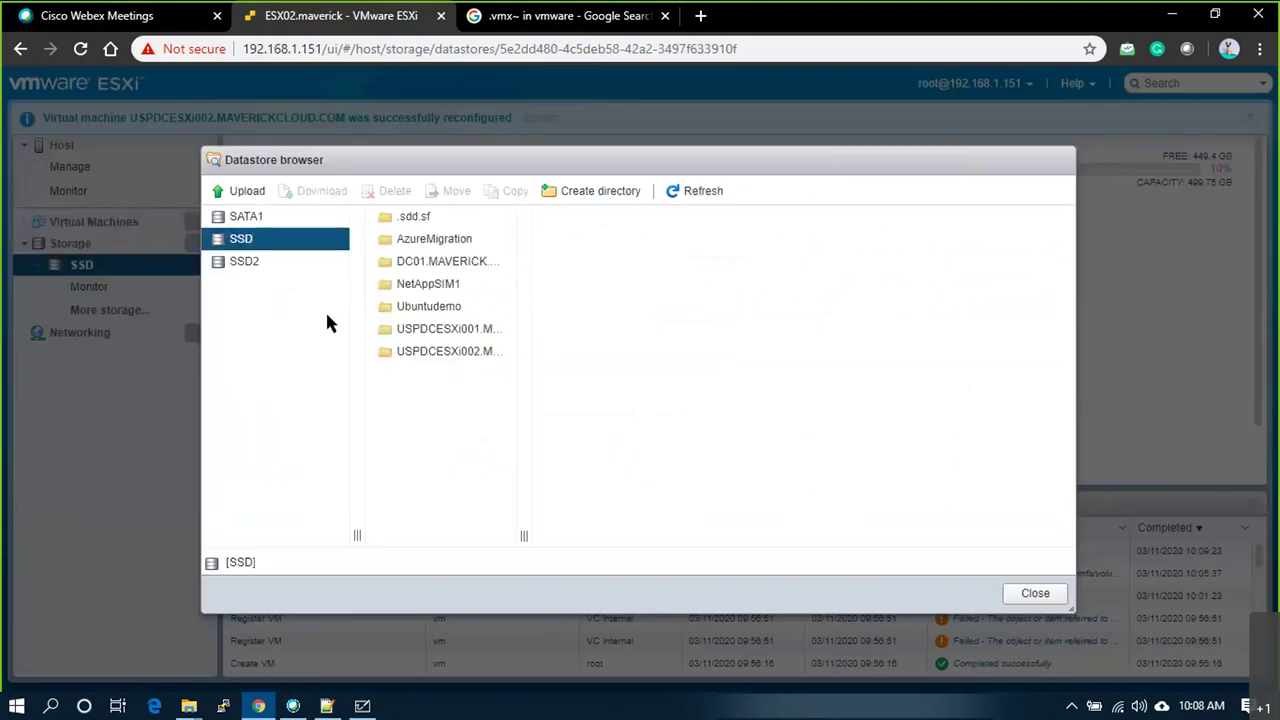
pyautogui.click(440, 351)
pyautogui.moveTo(686, 535); pyautogui.dragTo(890, 538)
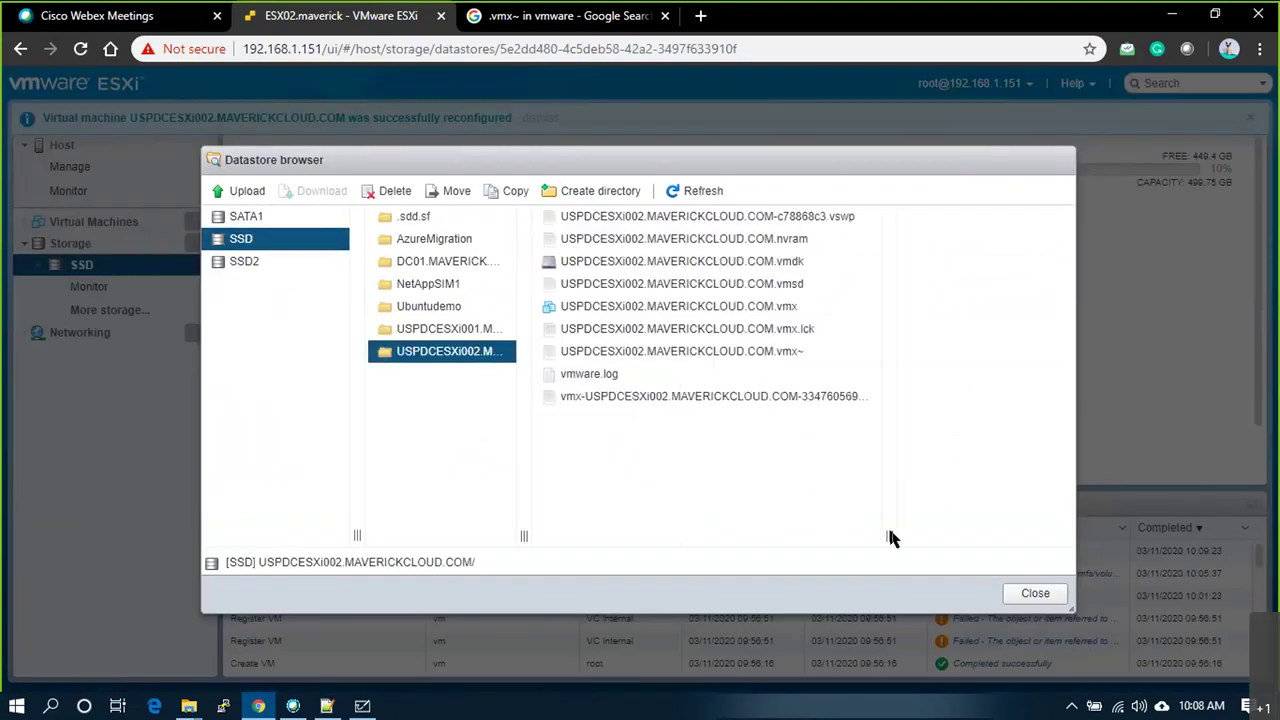
# Step: Compare the .vmx (3.23 KB) and .vmx~ (3.25 KB) file details, then close the browser
pyautogui.click(765, 355)
pyautogui.click(766, 338)
pyautogui.click(768, 352)
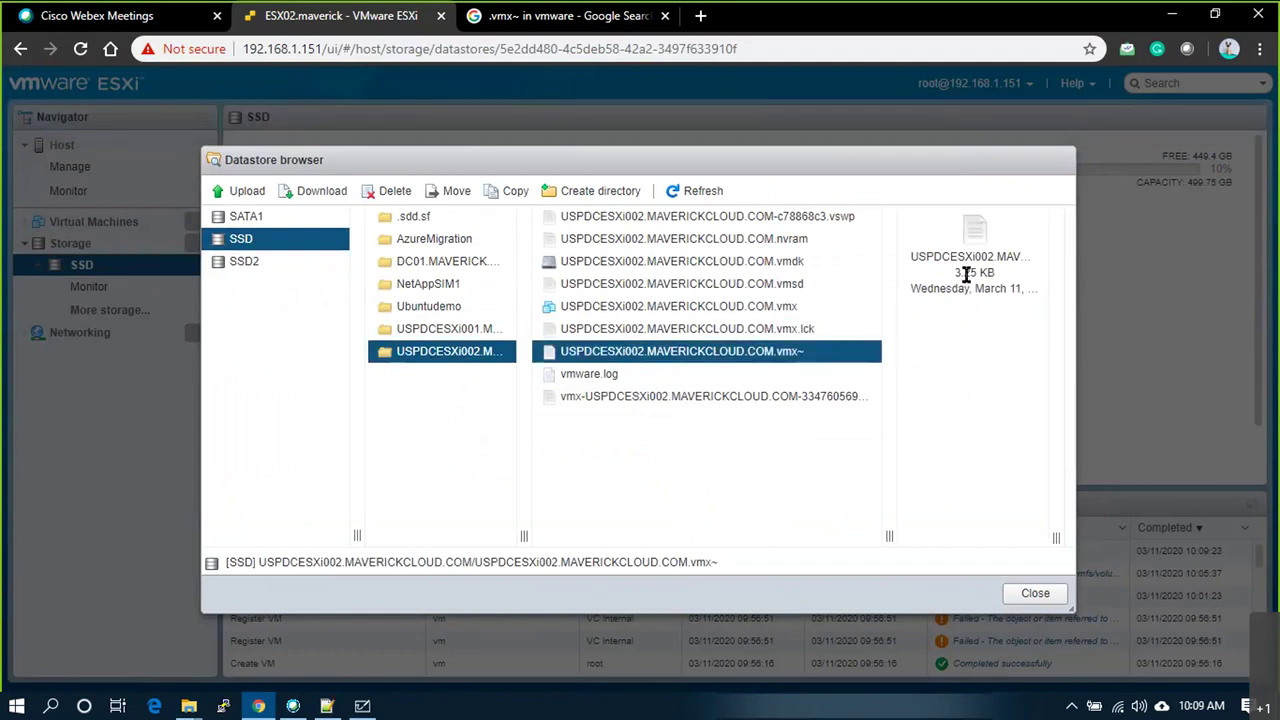
pyautogui.click(727, 310)
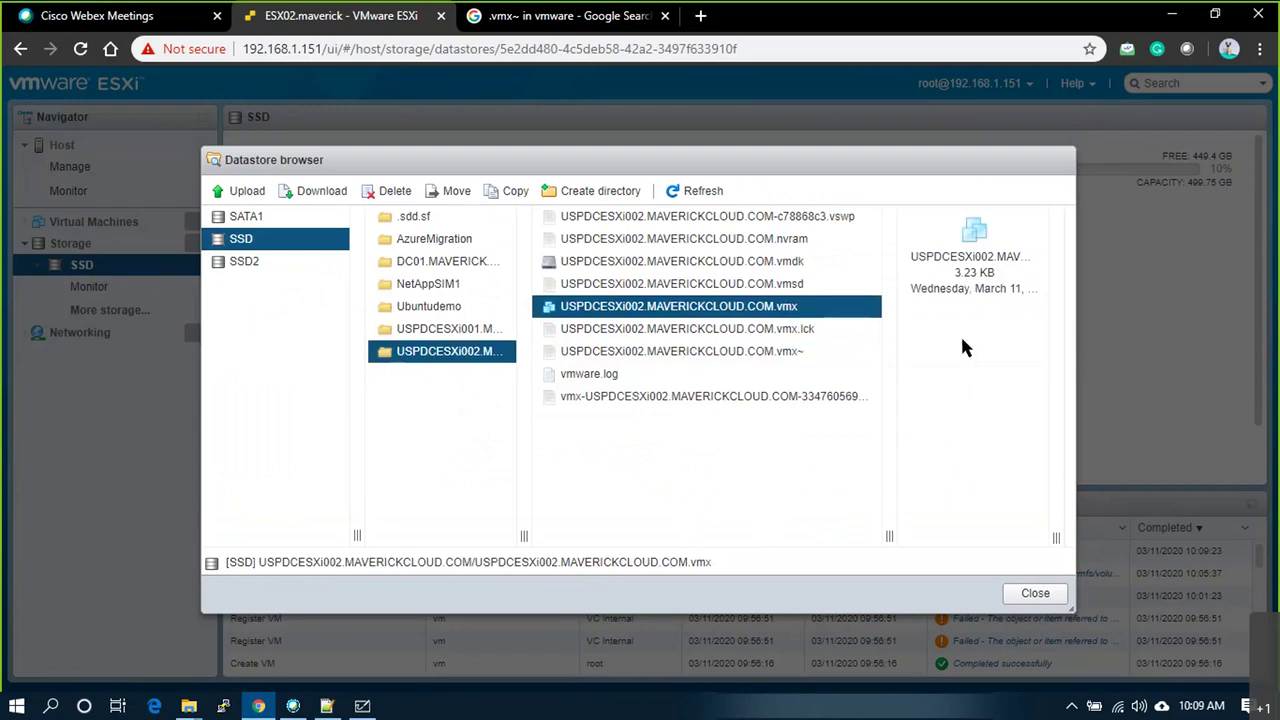
pyautogui.moveTo(1056, 537); pyautogui.dragTo(1158, 537)
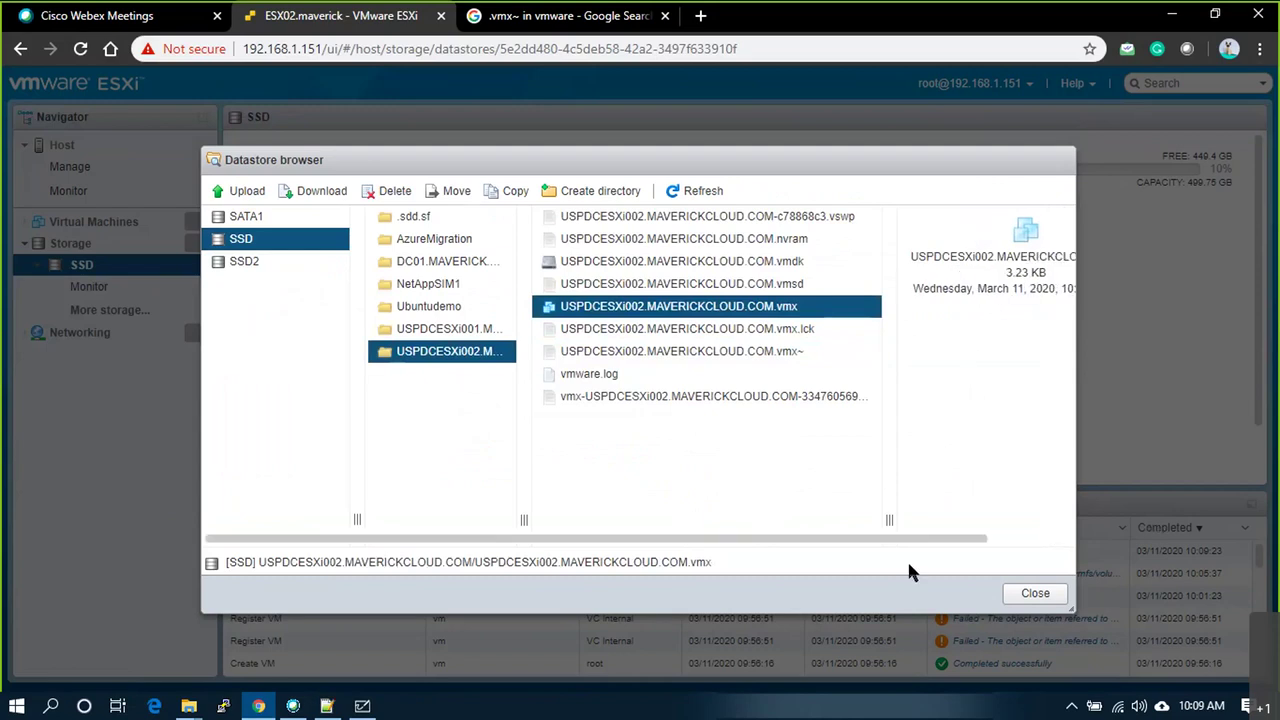
pyautogui.moveTo(914, 537); pyautogui.dragTo(1063, 540)
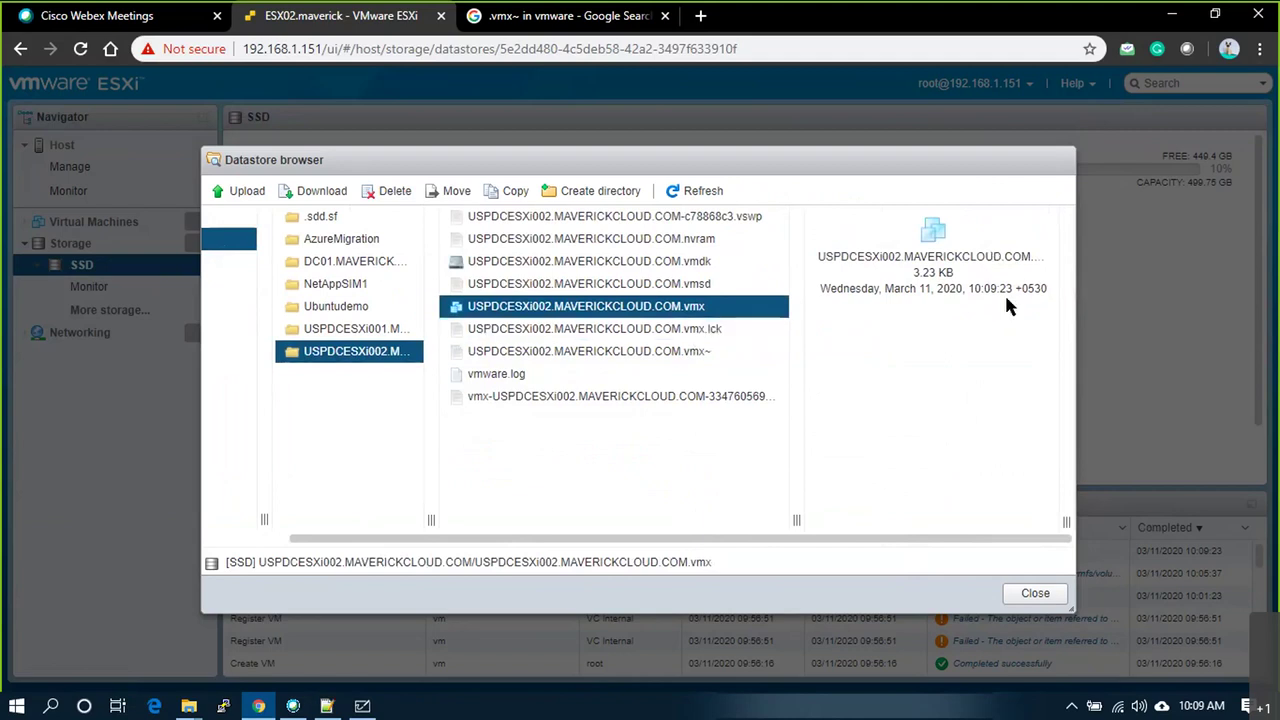
pyautogui.click(697, 352)
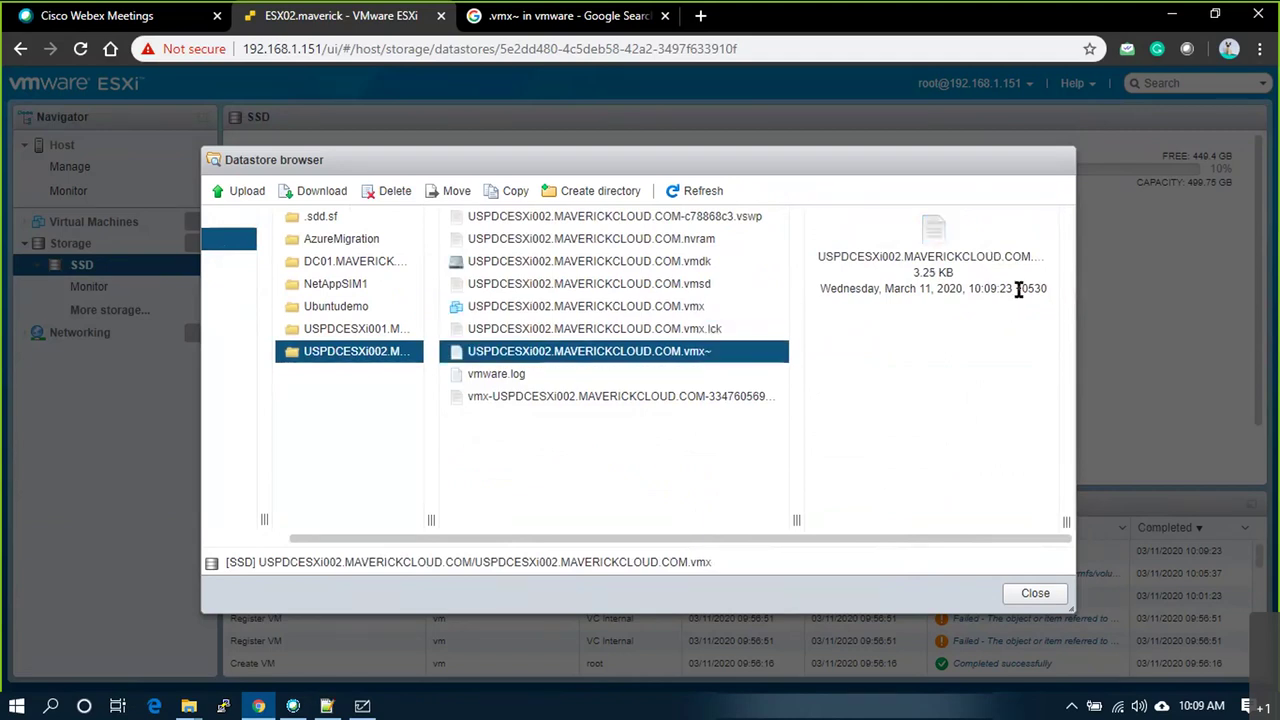
pyautogui.click(686, 356)
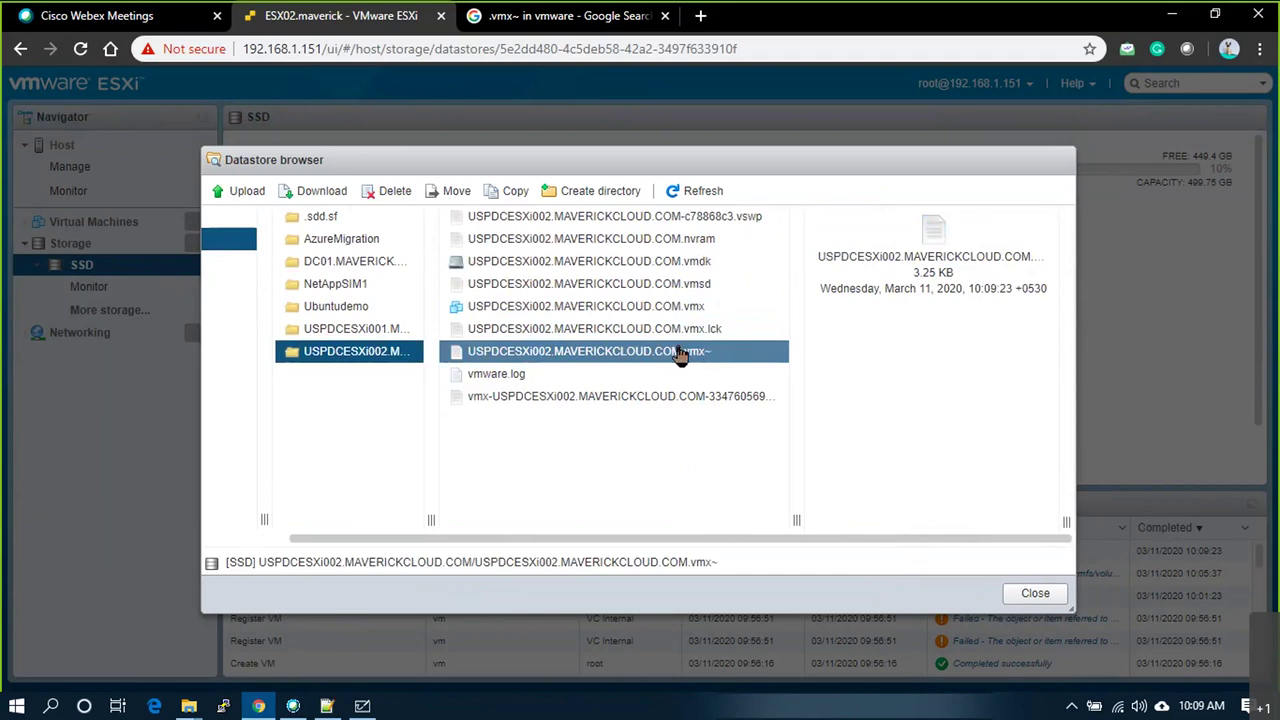
pyautogui.click(1036, 594)
# Step: Power off the USPDCESXi002.MAVERICKCLOUD.COM virtual machine
pyautogui.click(68, 150)
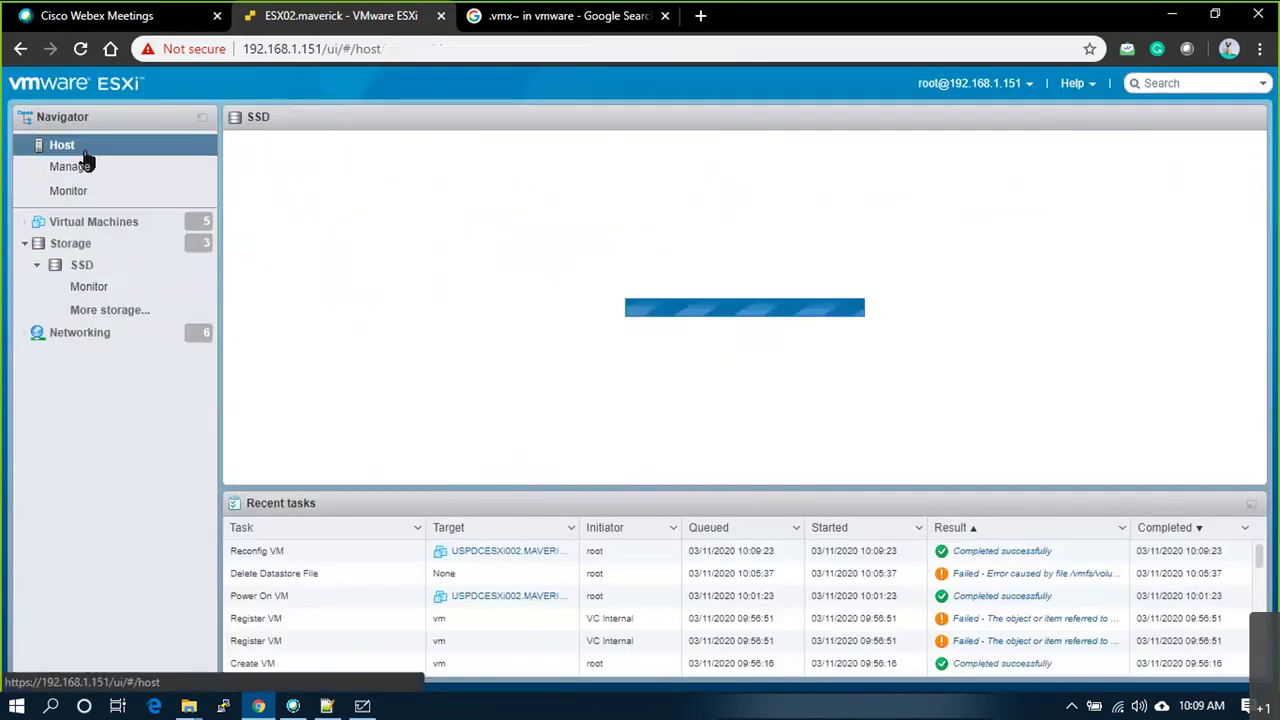
pyautogui.click(110, 228)
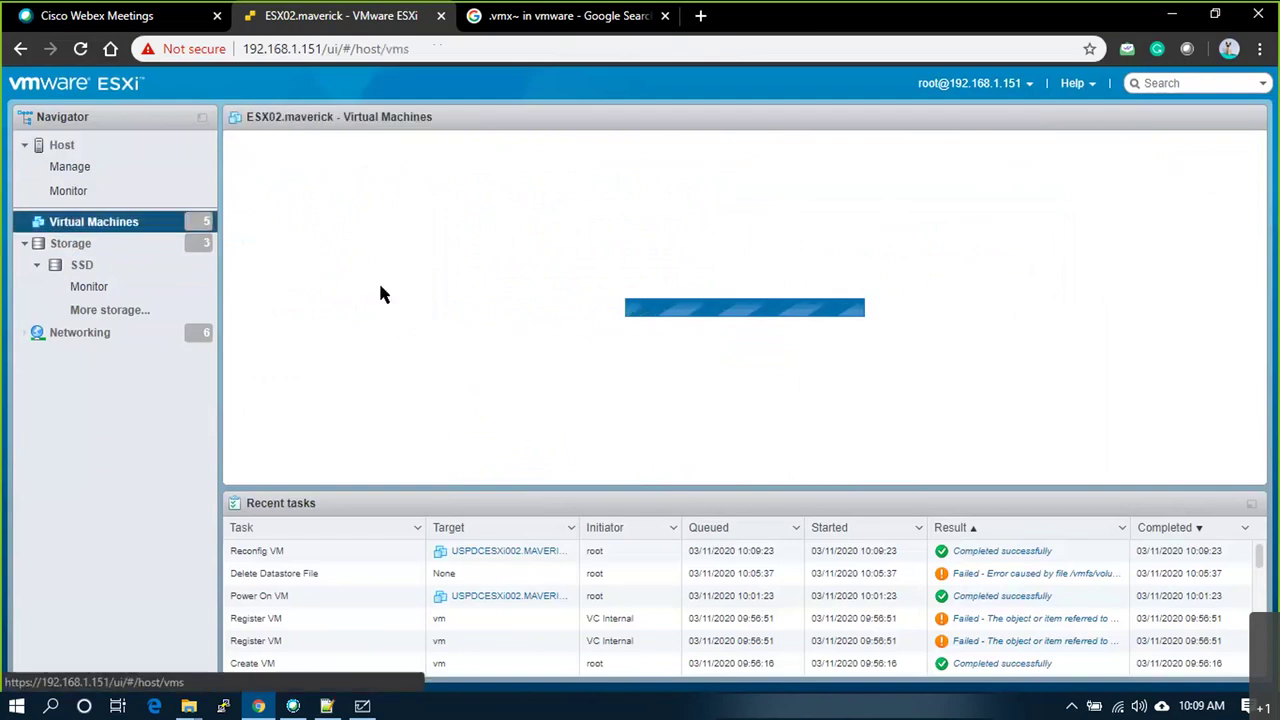
pyautogui.rightClick(372, 318)
pyautogui.moveTo(500, 227)
pyautogui.click(624, 260)
pyautogui.click(776, 448)
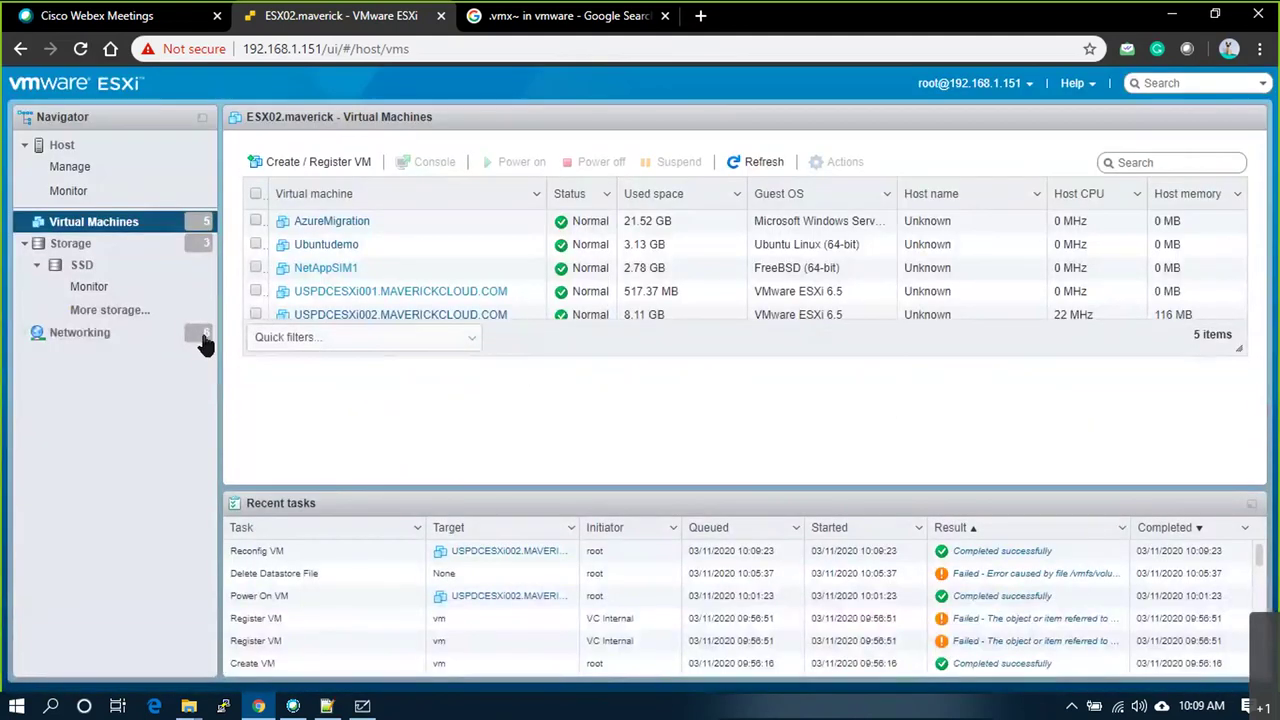
# Step: Confirm the SSD folder now holds only .nvram, .vmdk, .vmsd, .vmx and vmware.log
pyautogui.click(82, 265)
pyautogui.click(400, 162)
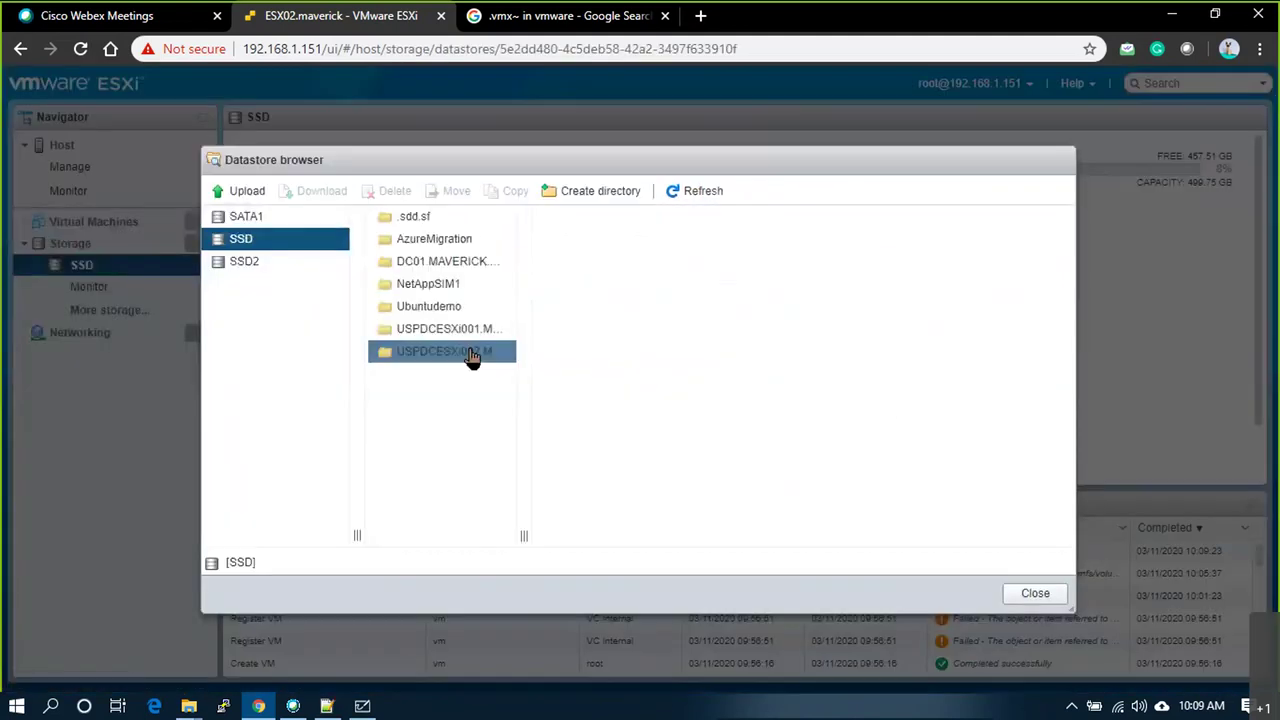
pyautogui.click(470, 352)
pyautogui.moveTo(688, 536); pyautogui.dragTo(892, 536)
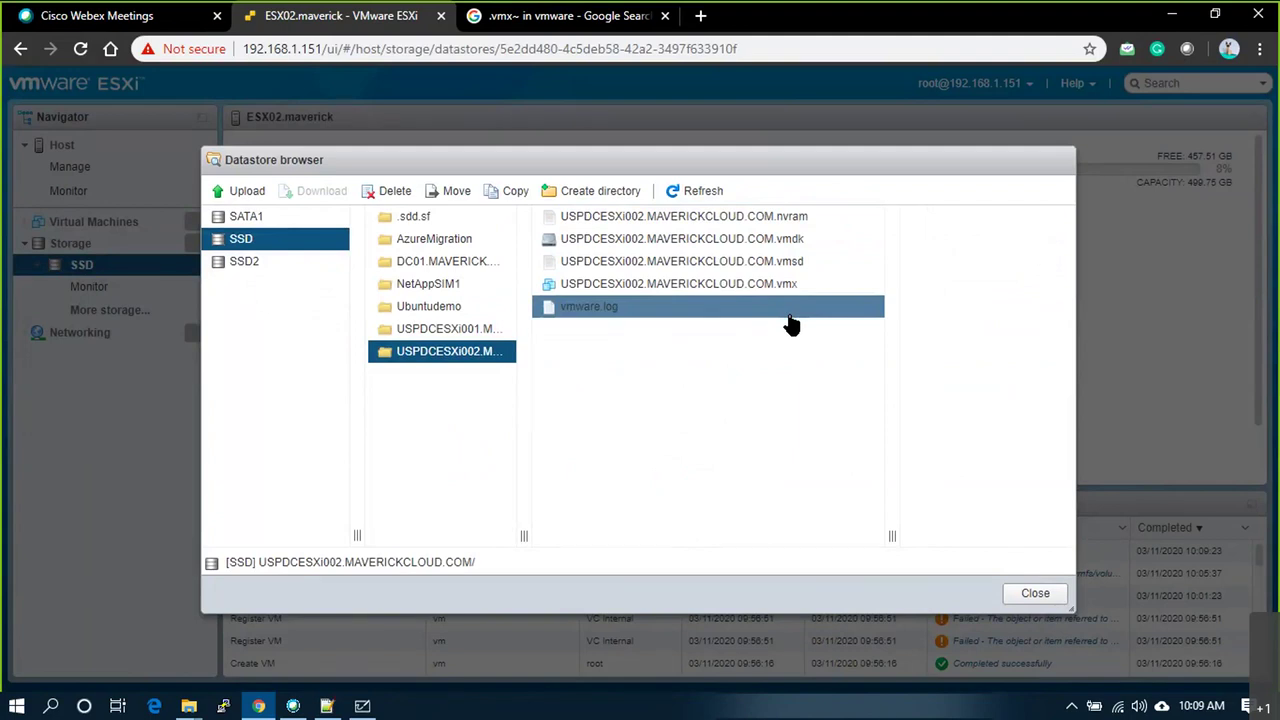
pyautogui.click(1033, 595)
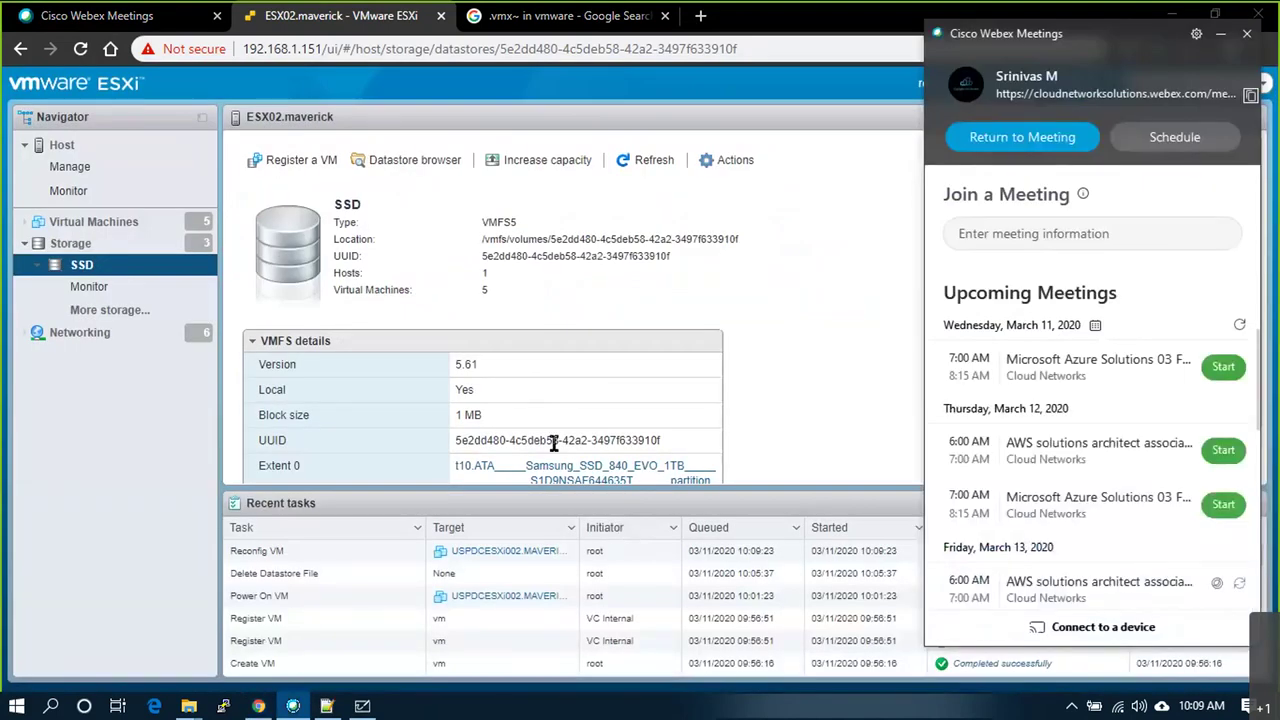
pyautogui.hotkey('alt', 'Tab')
pyautogui.hotkey('alt', 'Tab')
# Step: Circle the vmx~ and VSWP labels and draw braces on both sides of the file list
pyautogui.moveTo(522, 561)
pyautogui.mouseDown()
pyautogui.moveTo(487, 557)
pyautogui.moveTo(524, 553)
pyautogui.mouseUp()
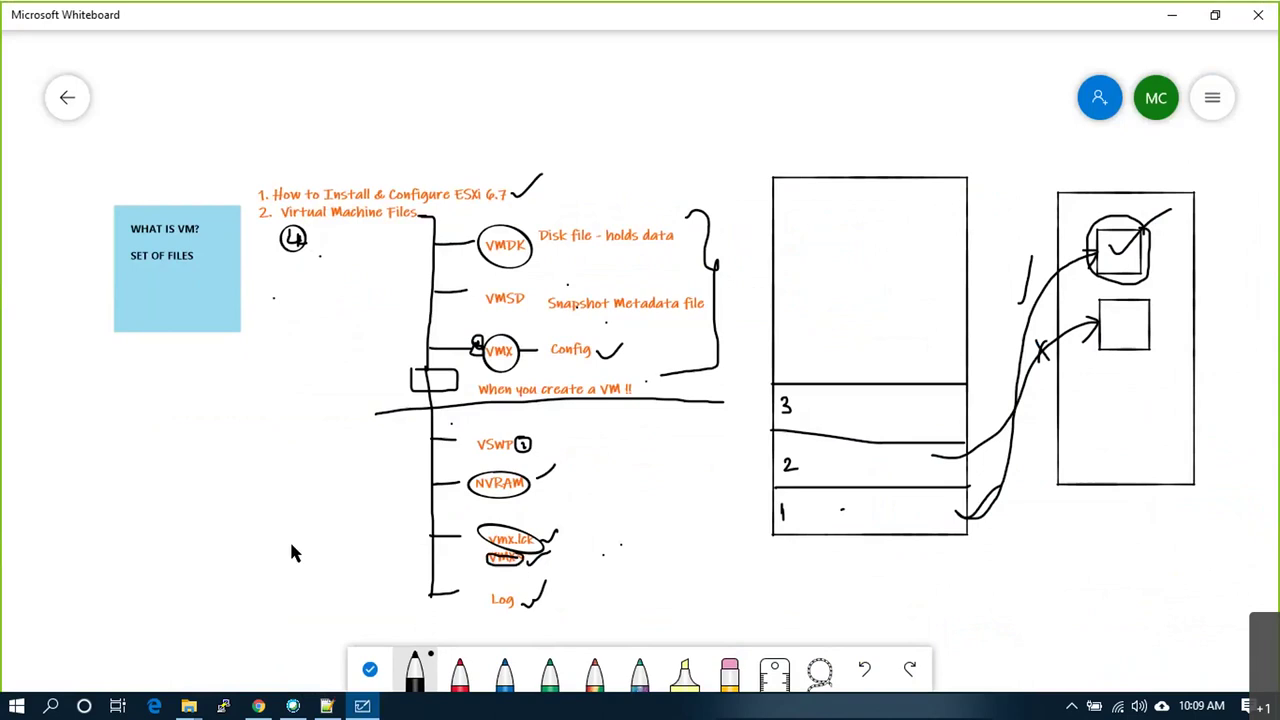
pyautogui.moveTo(552, 466)
pyautogui.mouseDown()
pyautogui.moveTo(500, 462)
pyautogui.moveTo(546, 438)
pyautogui.mouseUp()
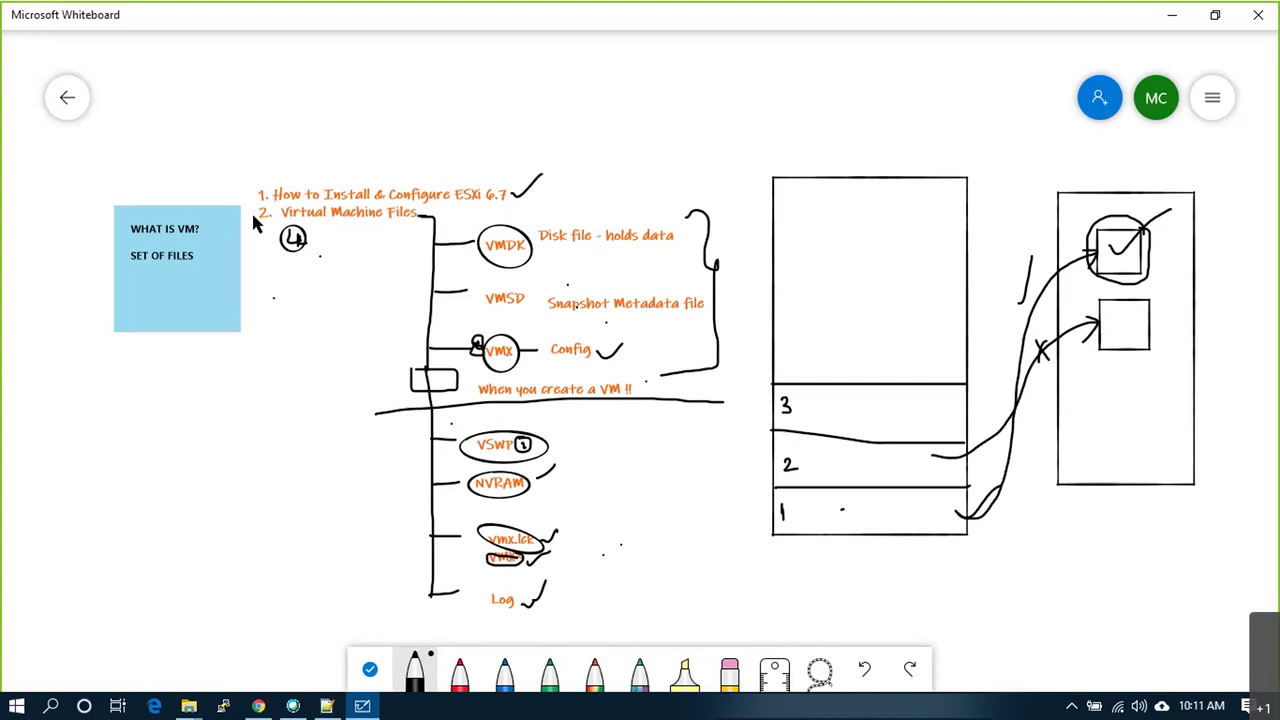
pyautogui.moveTo(720, 186); pyautogui.dragTo(738, 538)
pyautogui.moveTo(697, 622); pyautogui.dragTo(683, 611)
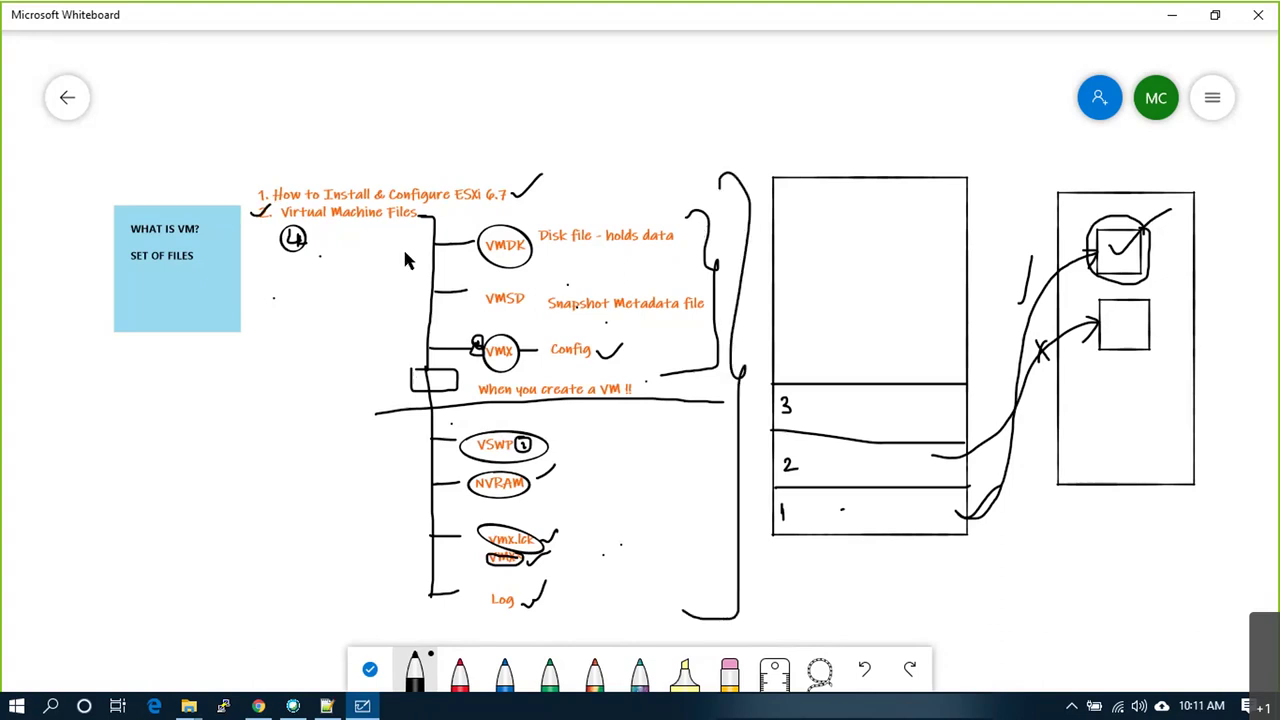
pyautogui.moveTo(406, 234); pyautogui.dragTo(376, 398)
pyautogui.moveTo(361, 506); pyautogui.dragTo(403, 603)
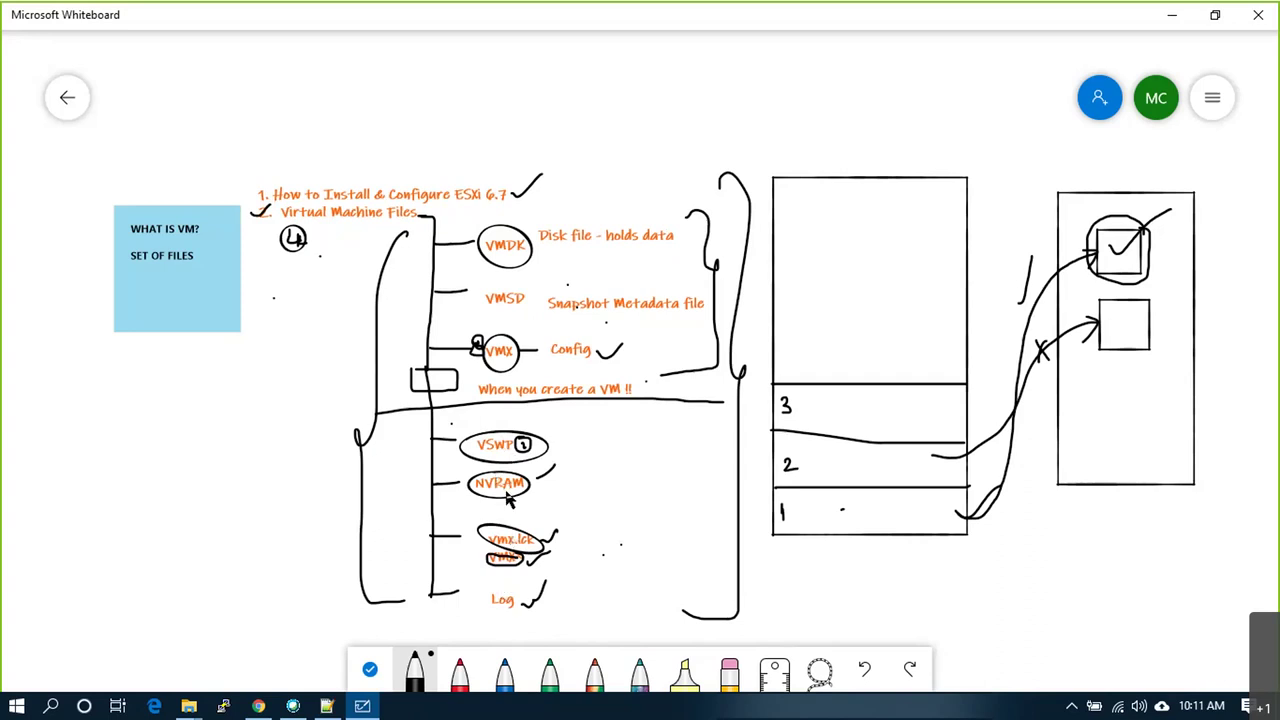
# Step: Draw arrows out from NVRAM and Log, then go back to the ESXi host page
pyautogui.moveTo(530, 487)
pyautogui.mouseDown()
pyautogui.moveTo(577, 432)
pyautogui.moveTo(606, 425)
pyautogui.mouseUp()
pyautogui.moveTo(538, 600); pyautogui.dragTo(624, 461)
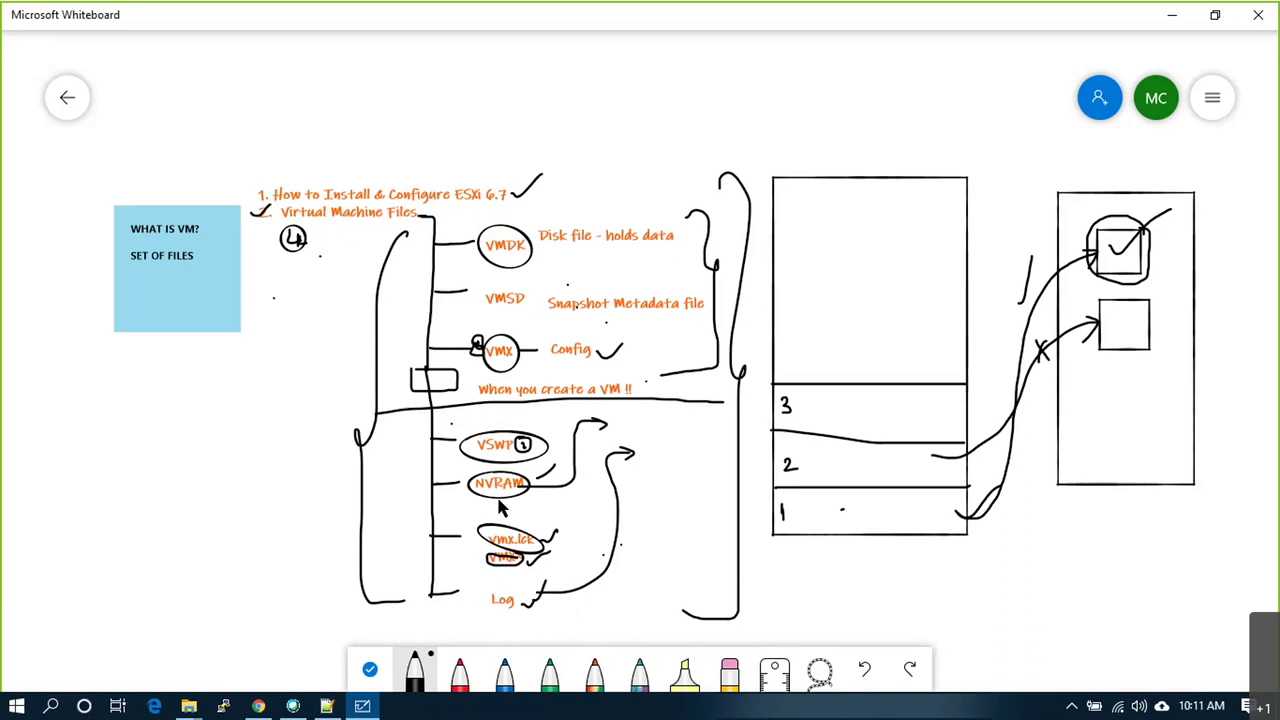
pyautogui.click(258, 708)
pyautogui.click(112, 149)
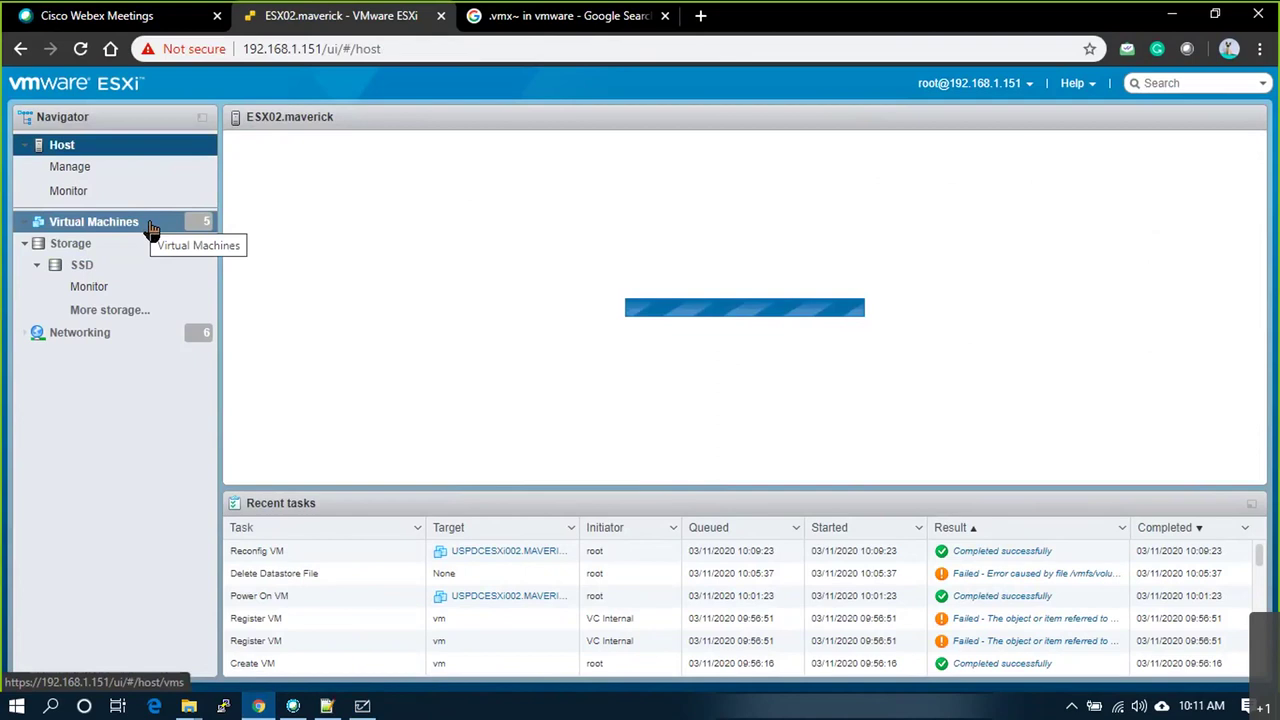
# Step: Select USPDCESXi001 and USPDCESXi002 in the host's Virtual Machines list
pyautogui.click(150, 229)
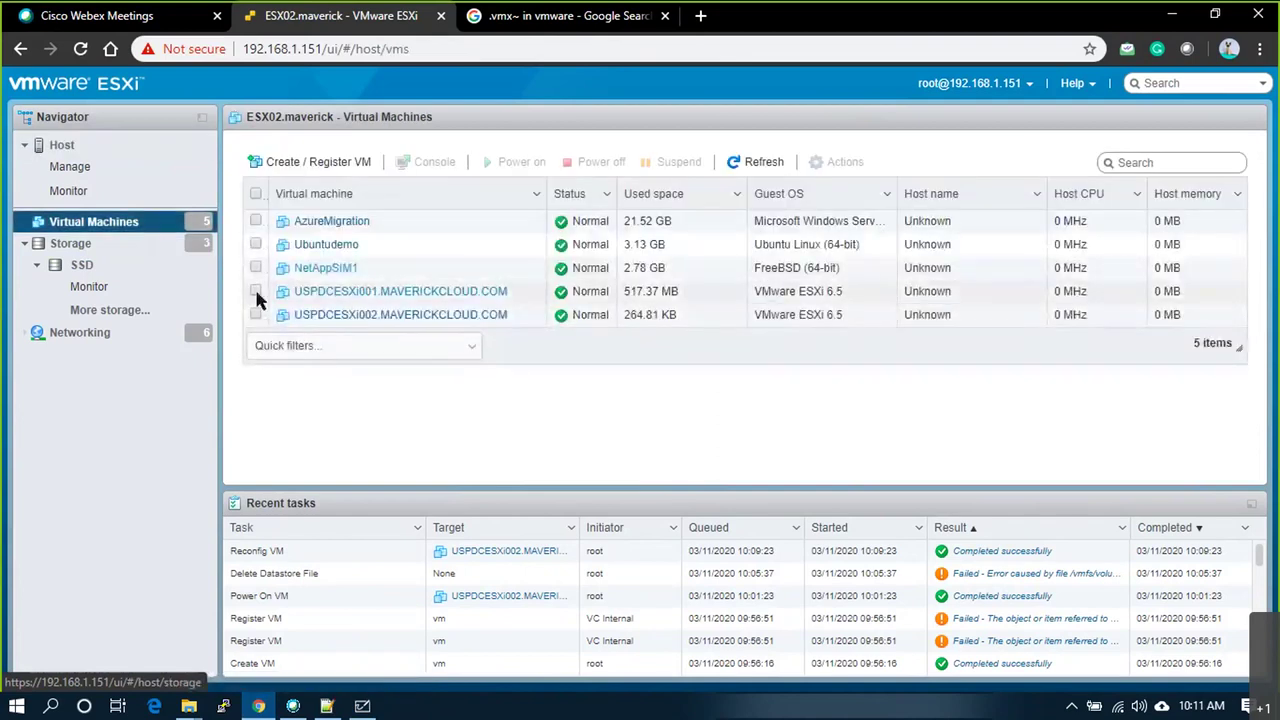
pyautogui.click(255, 289)
pyautogui.click(256, 315)
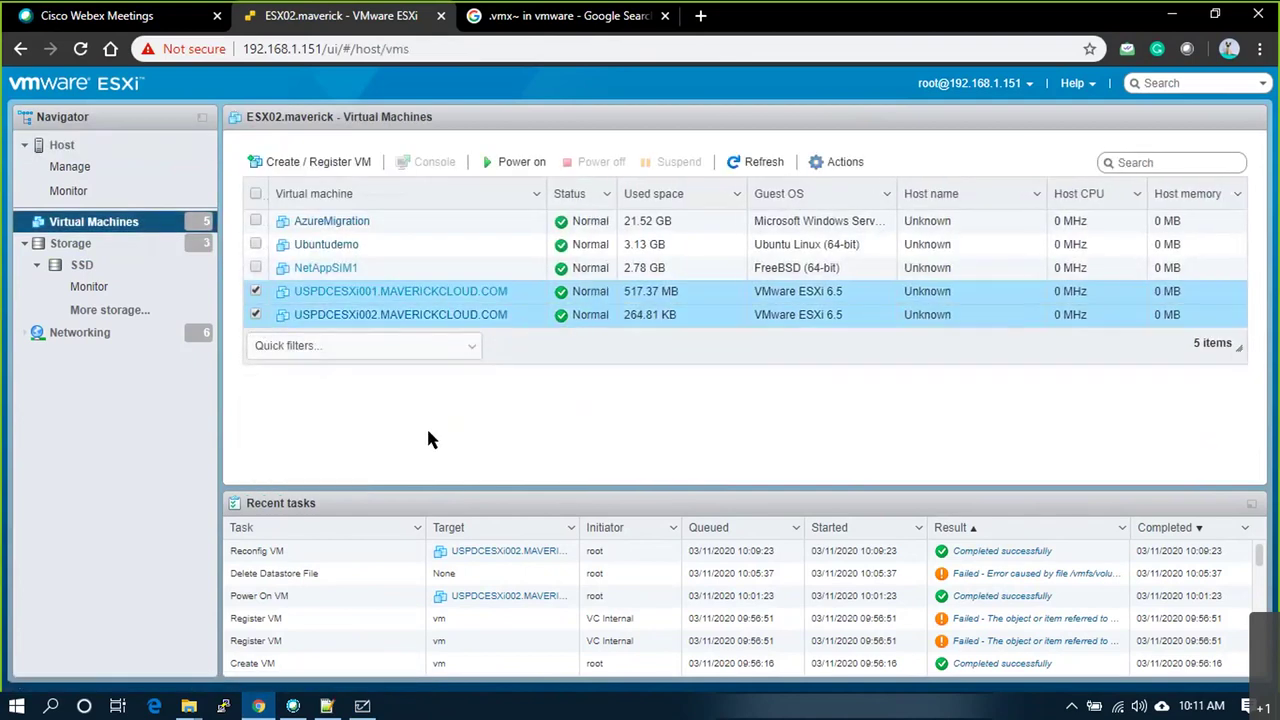
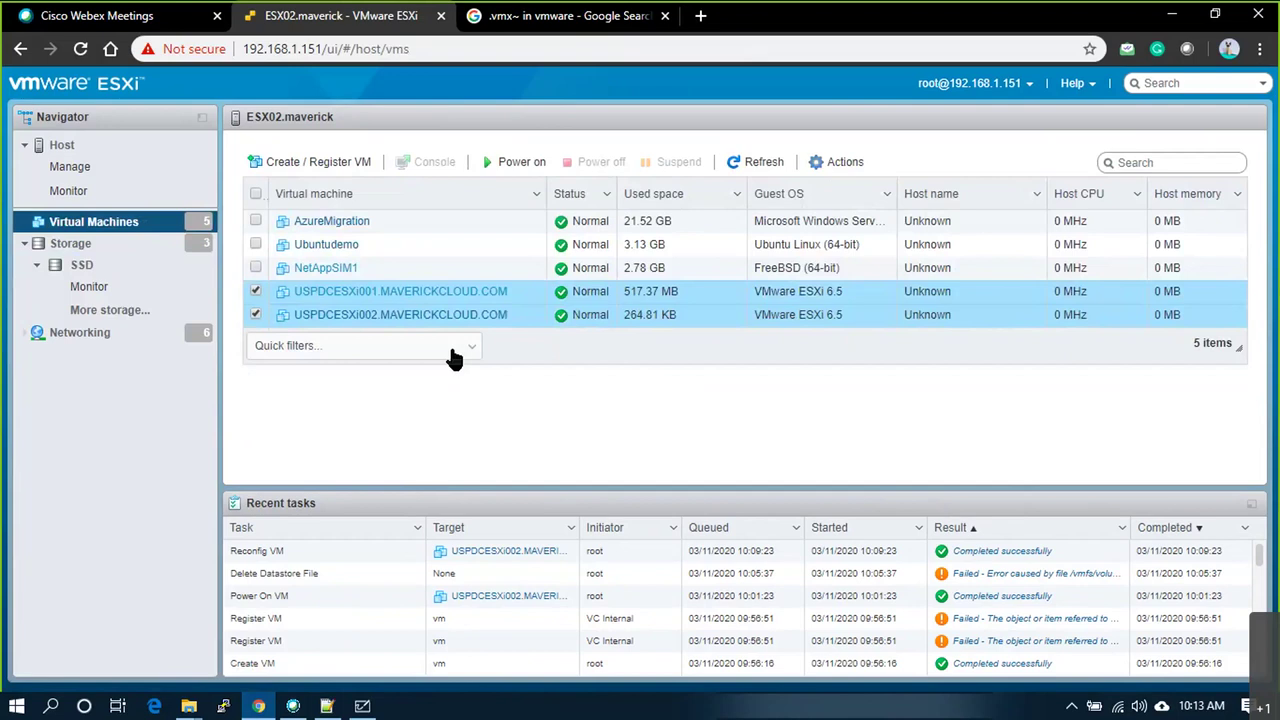
# Step: Clear the VM selection, then open USPDCESXi001's summary page (4 vCPUs, 8 GB memory, 15 GB disk)
pyautogui.click(256, 291)
pyautogui.click(256, 313)
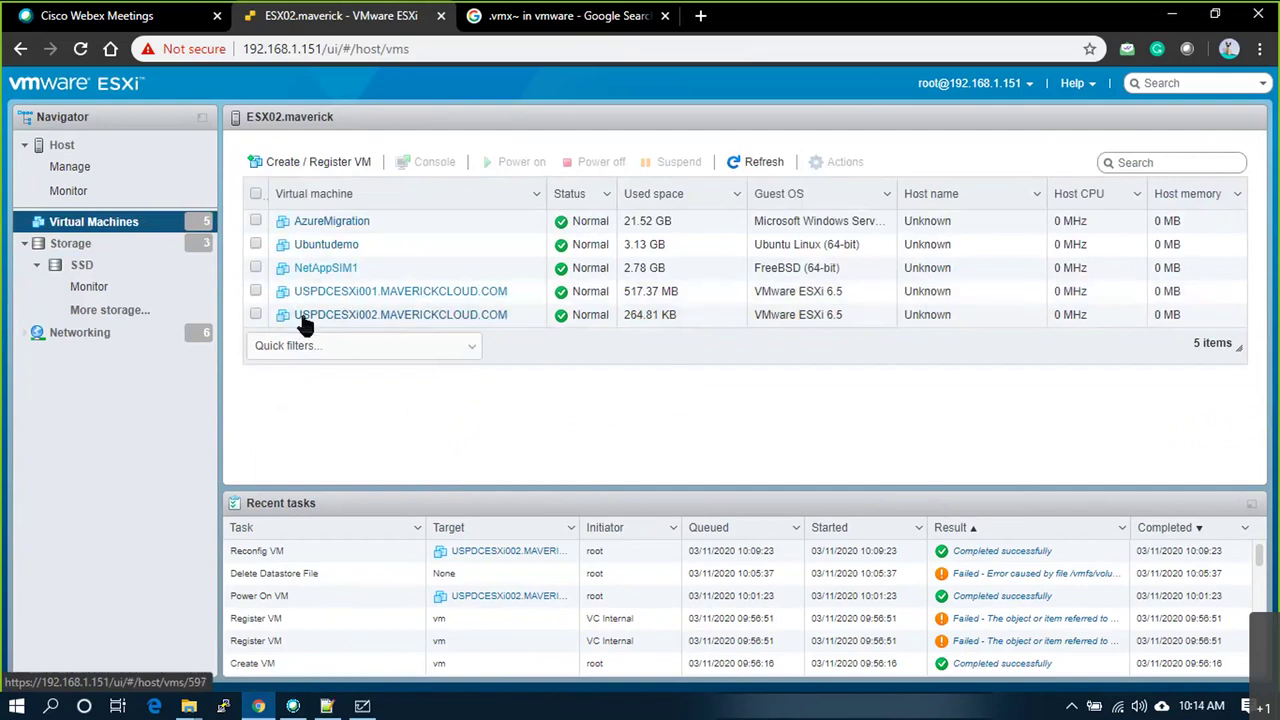
pyautogui.click(255, 292)
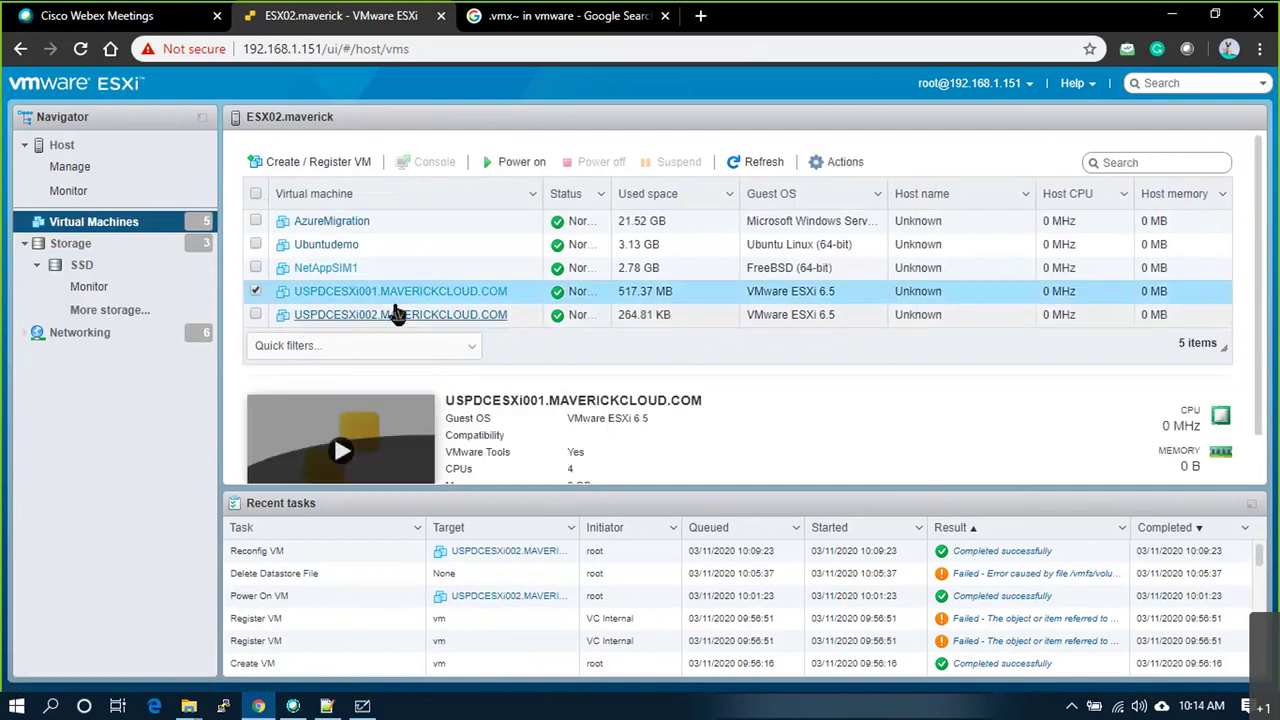
pyautogui.click(406, 292)
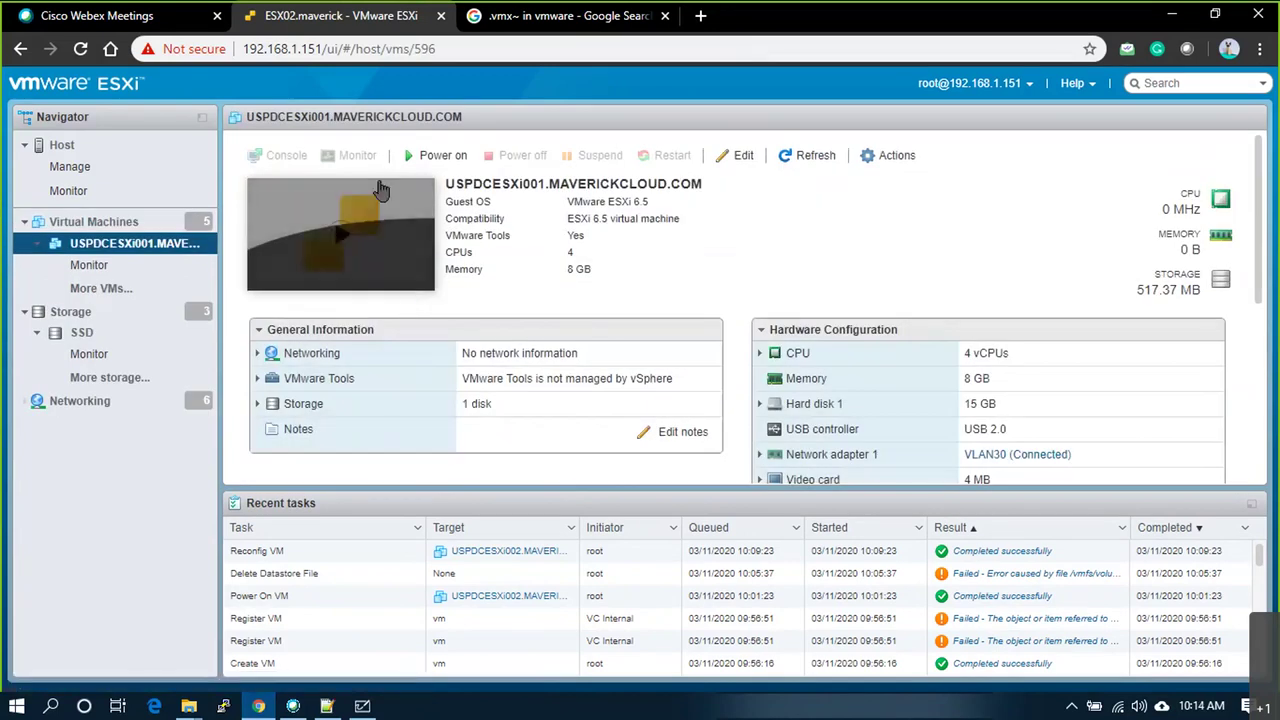
pyautogui.click(143, 244)
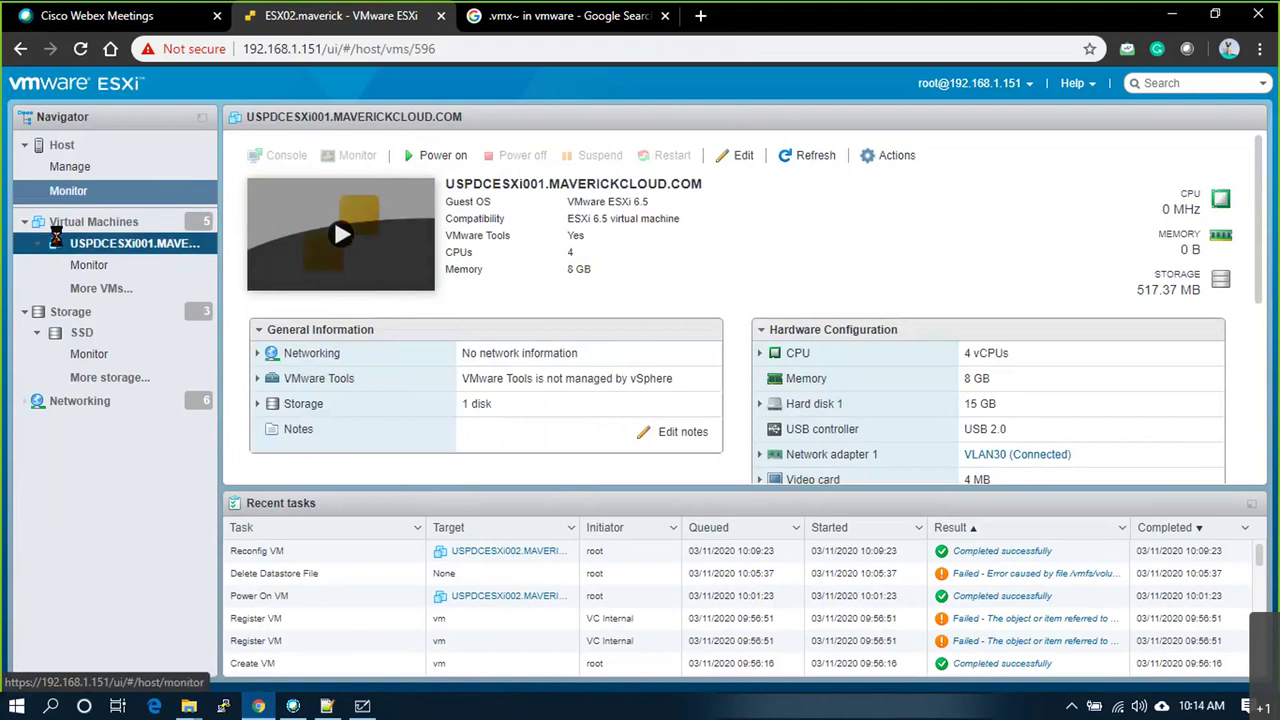
# Step: Export USPDCESXi001's .ovf, .mf and -0.vmdk files from the Navigator, then close the download dialog
pyautogui.rightClick(90, 243)
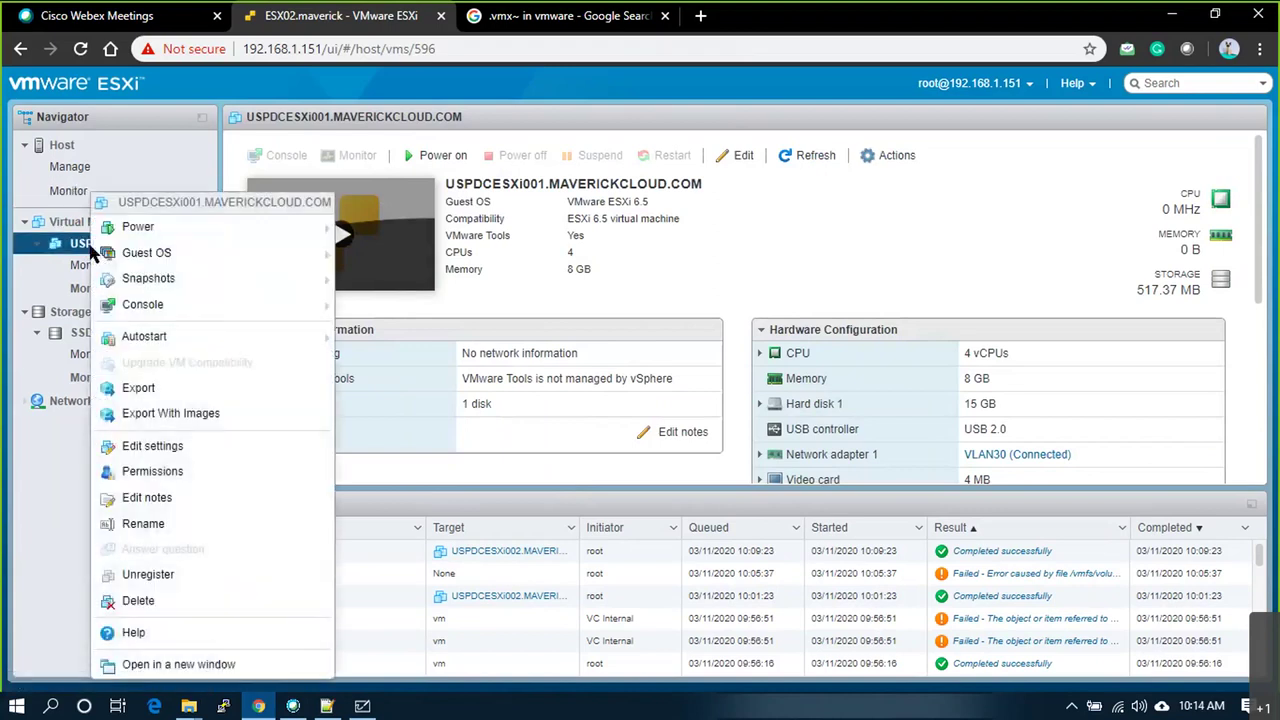
pyautogui.click(180, 398)
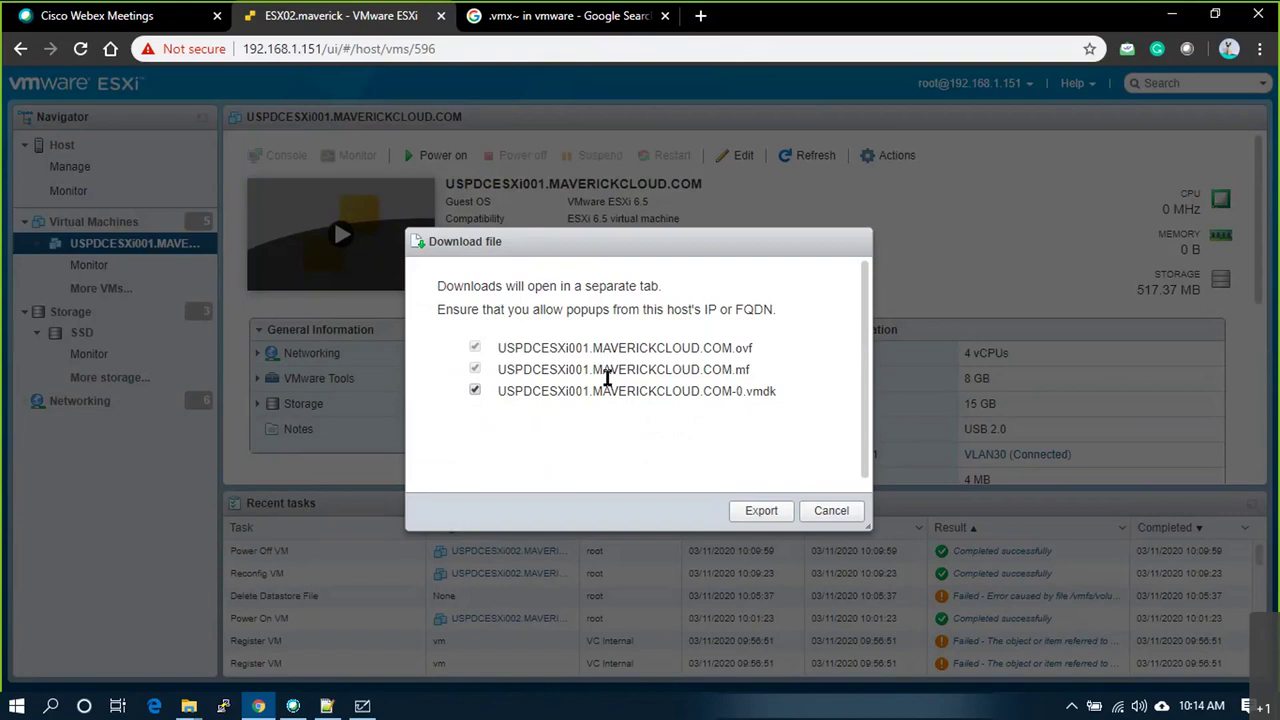
pyautogui.click(748, 515)
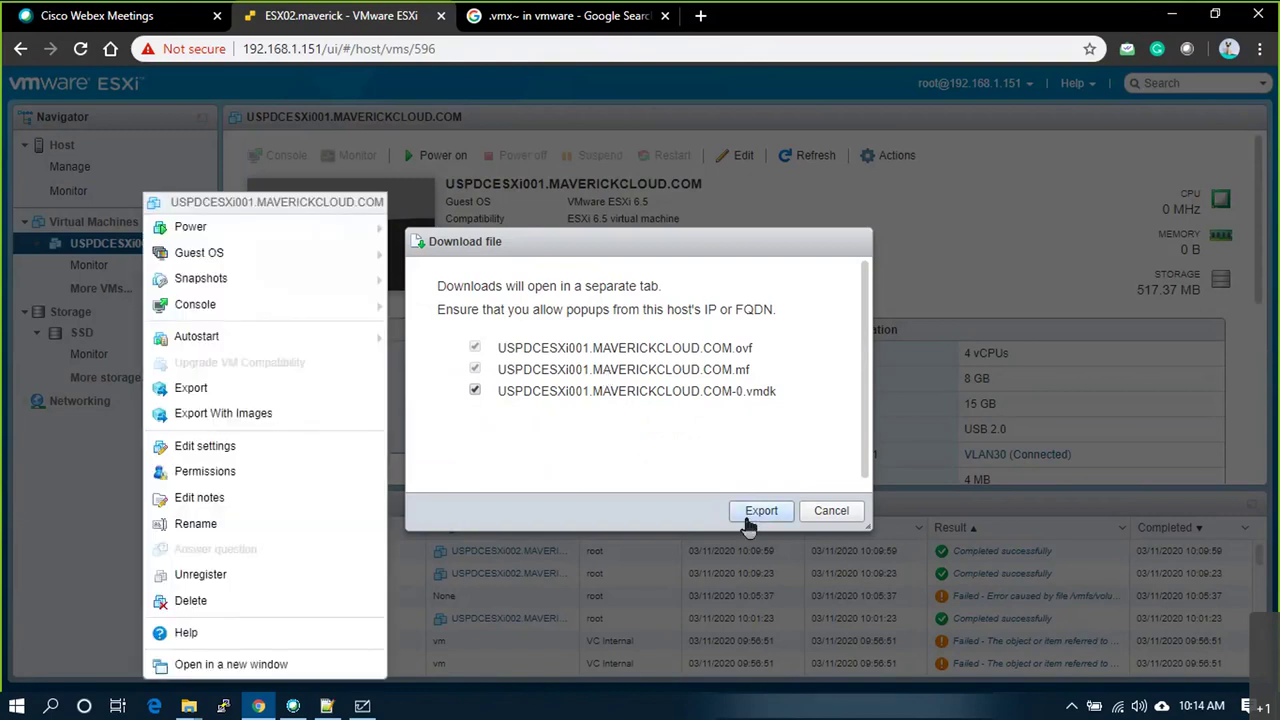
pyautogui.click(830, 511)
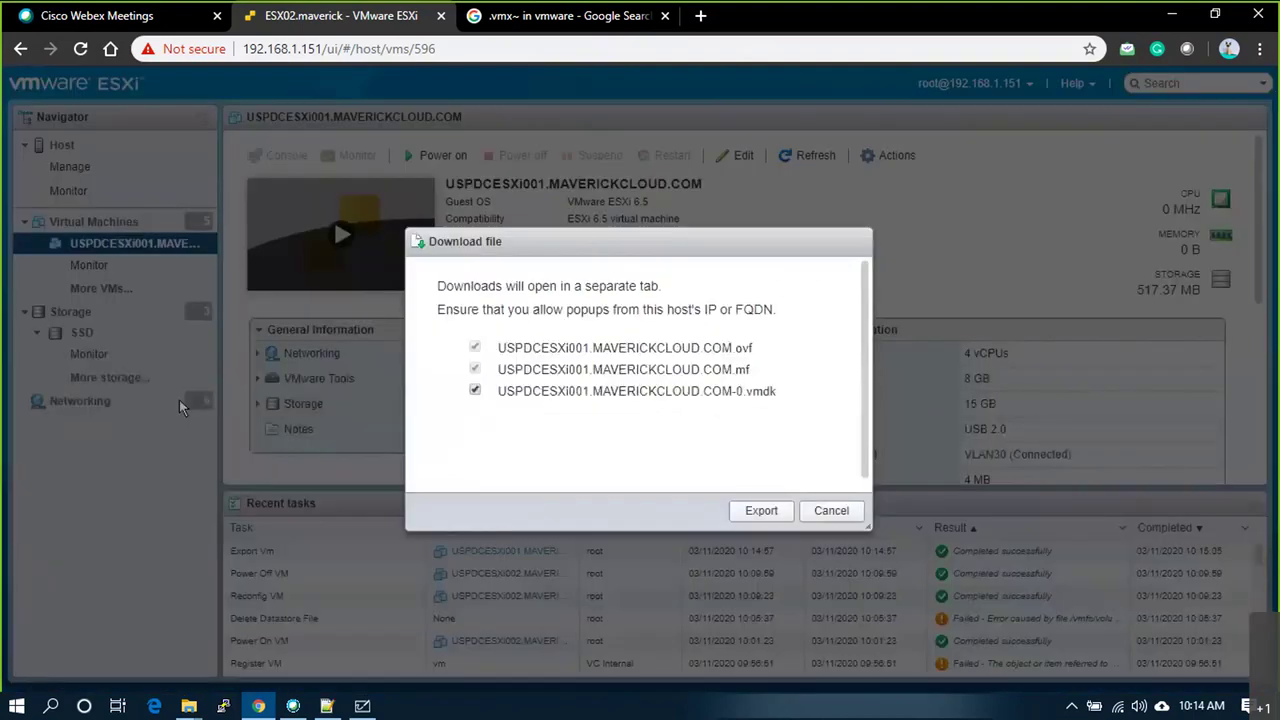
pyautogui.scroll(-1, 724, 416)
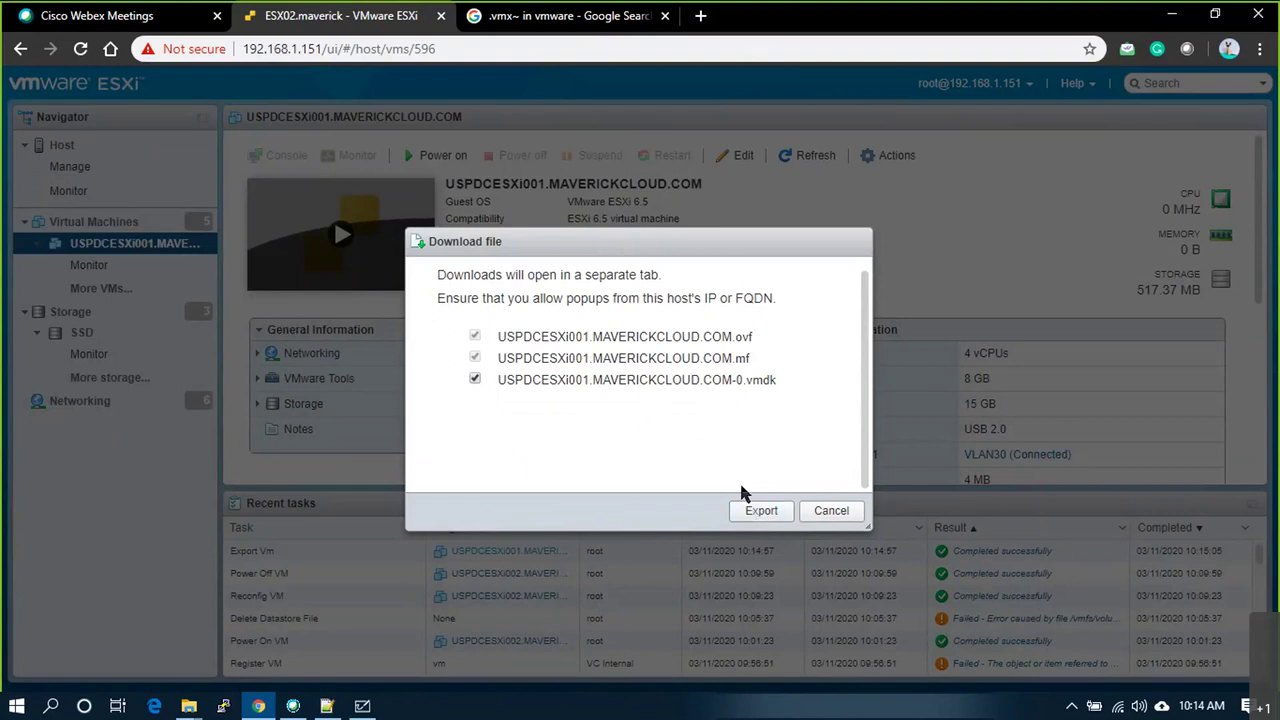
pyautogui.press('super+d')
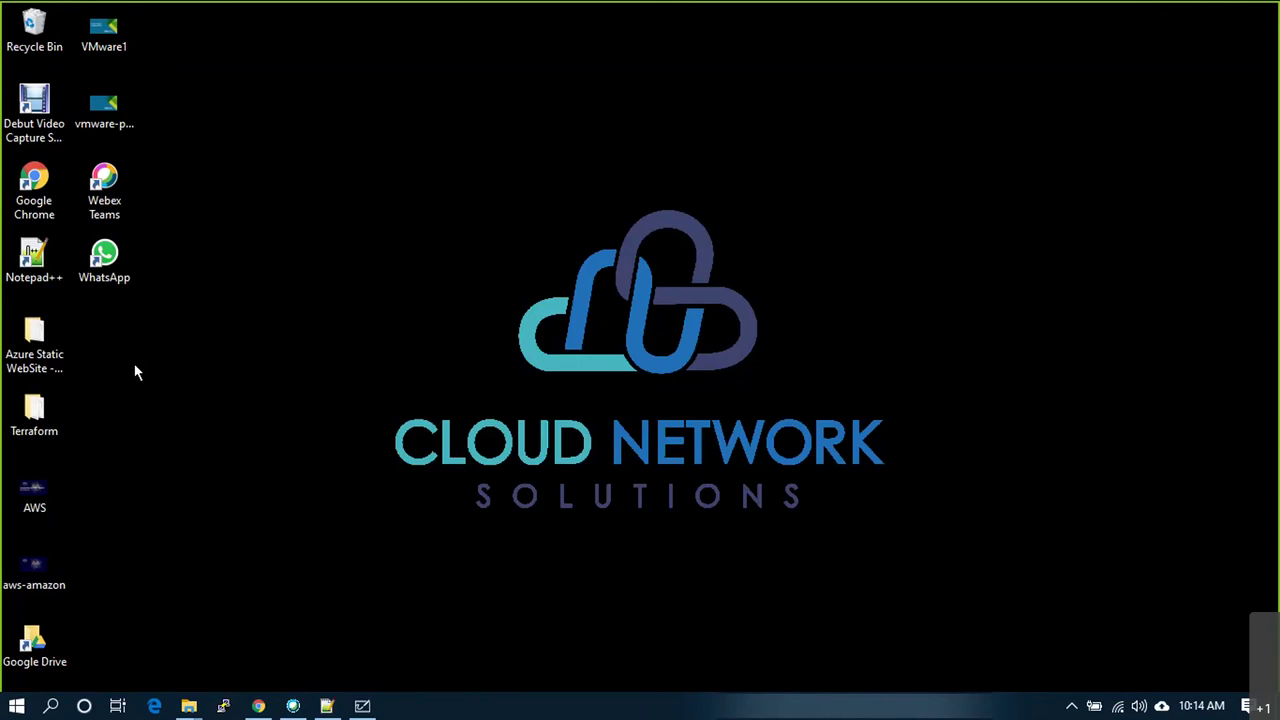
pyautogui.press('super+d')
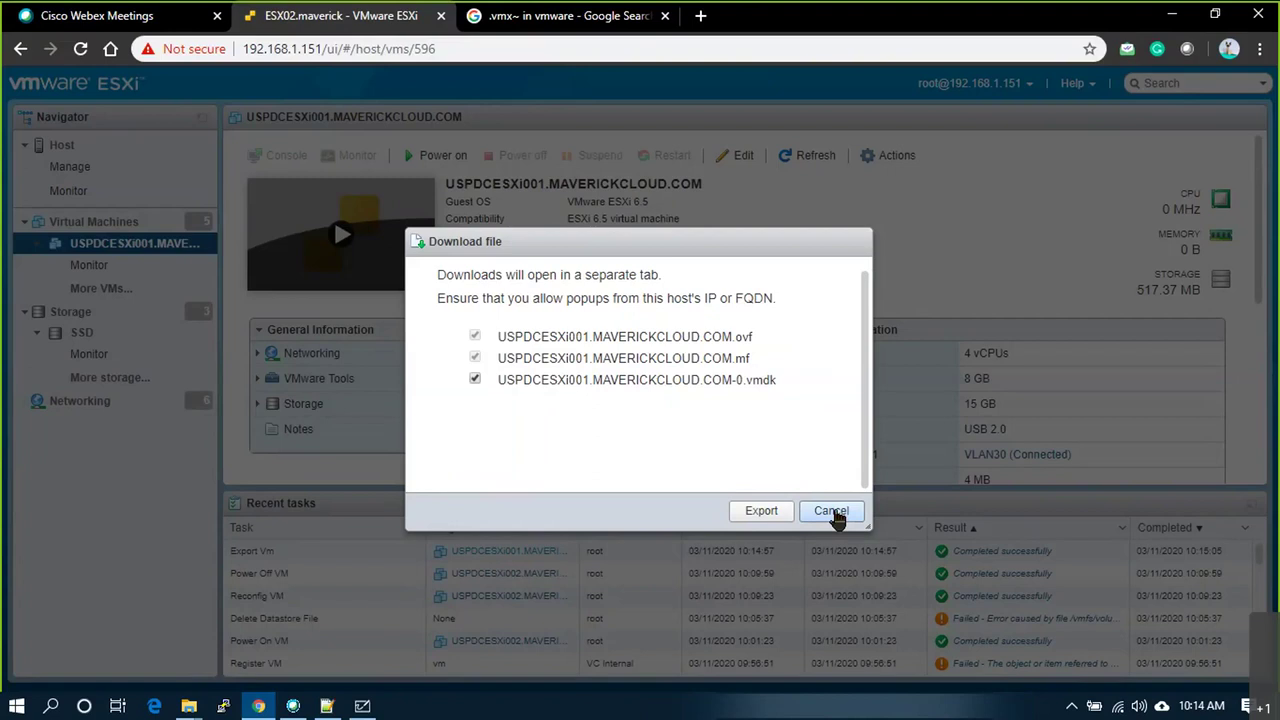
pyautogui.click(831, 511)
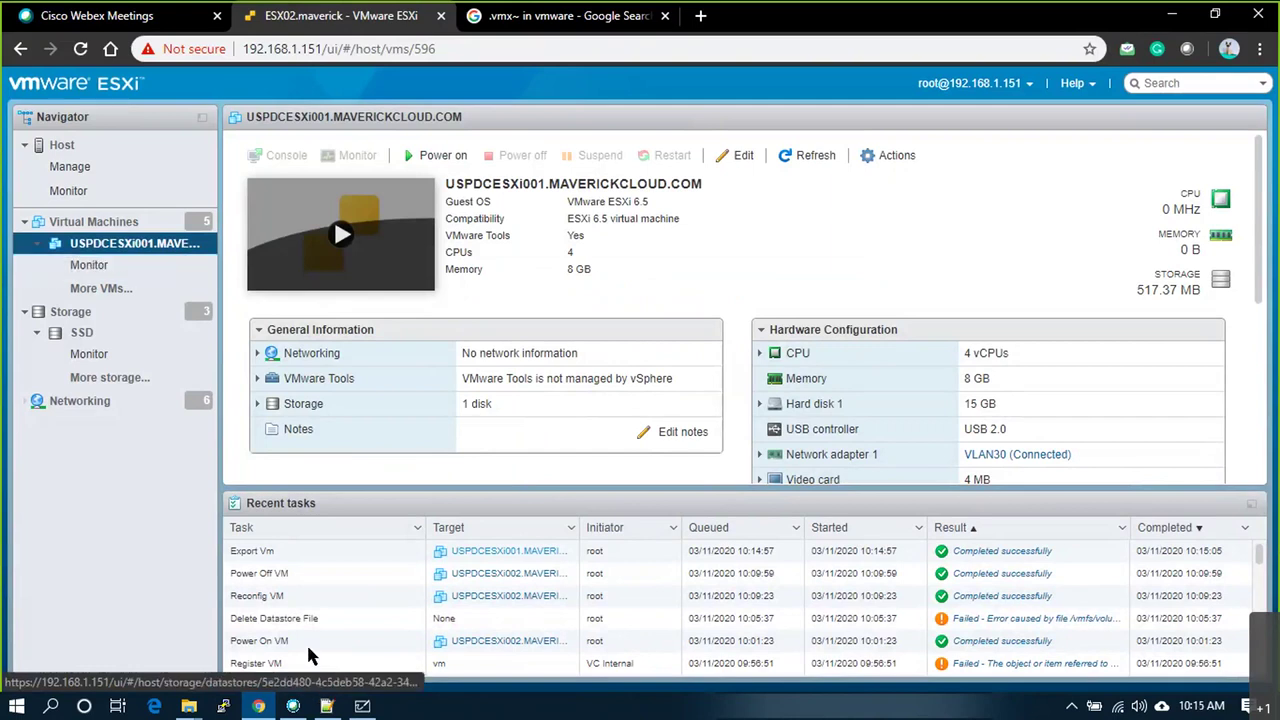
# Step: Add a two-line whiteboard note: 'OVA - Open Virt App' and 'OVF - Open Virt Format'
pyautogui.click(362, 706)
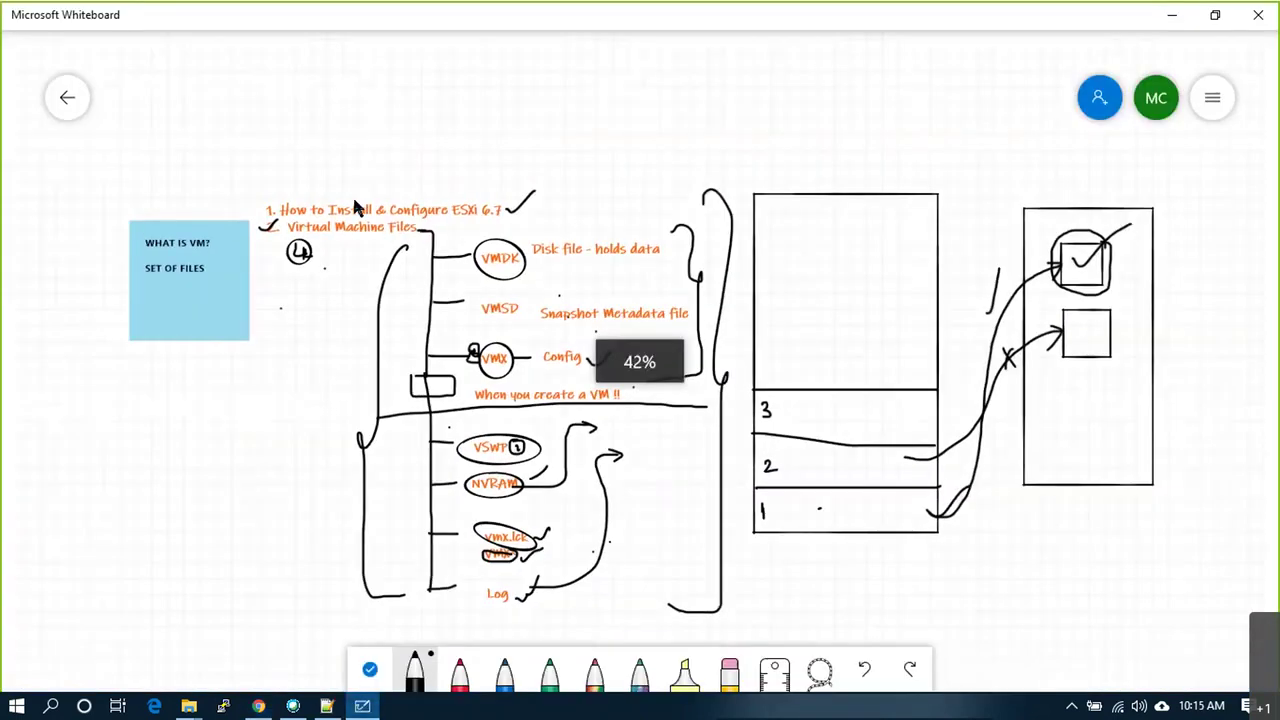
pyautogui.click(307, 55)
pyautogui.write('ovA -')
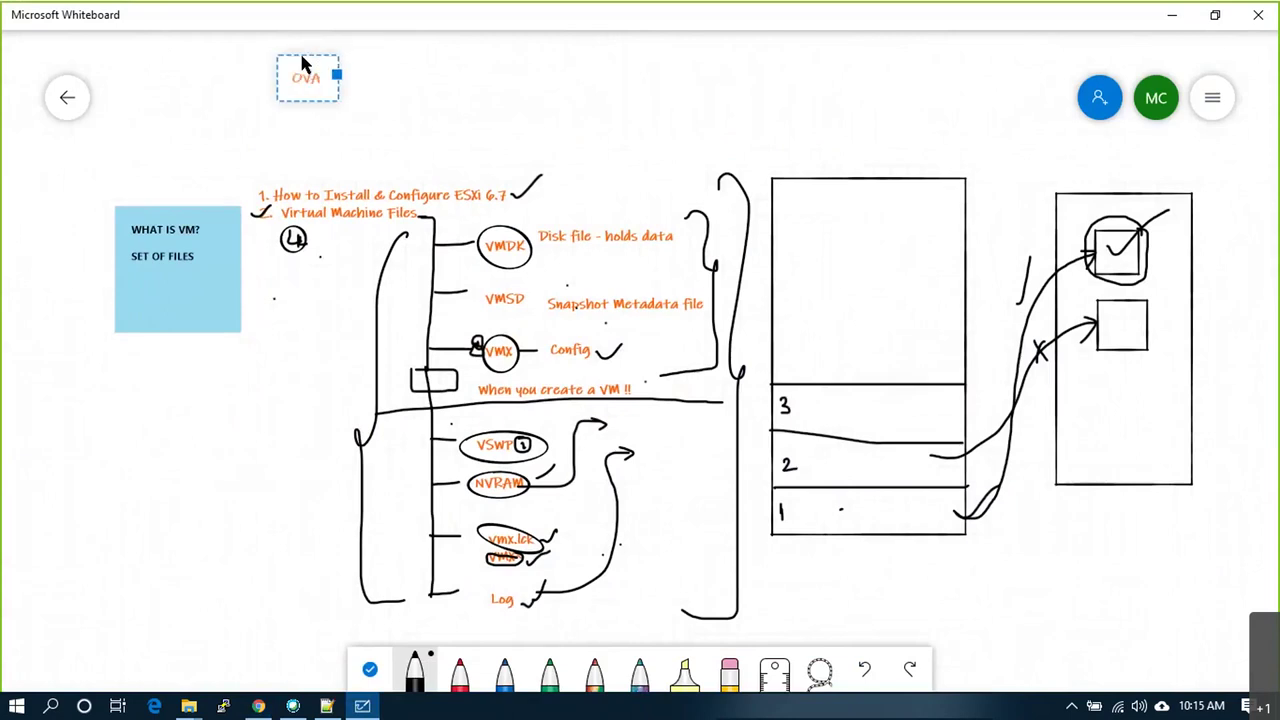
pyautogui.press('BackSpace')
pyautogui.press('BackSpace')
pyautogui.write('- Open V')
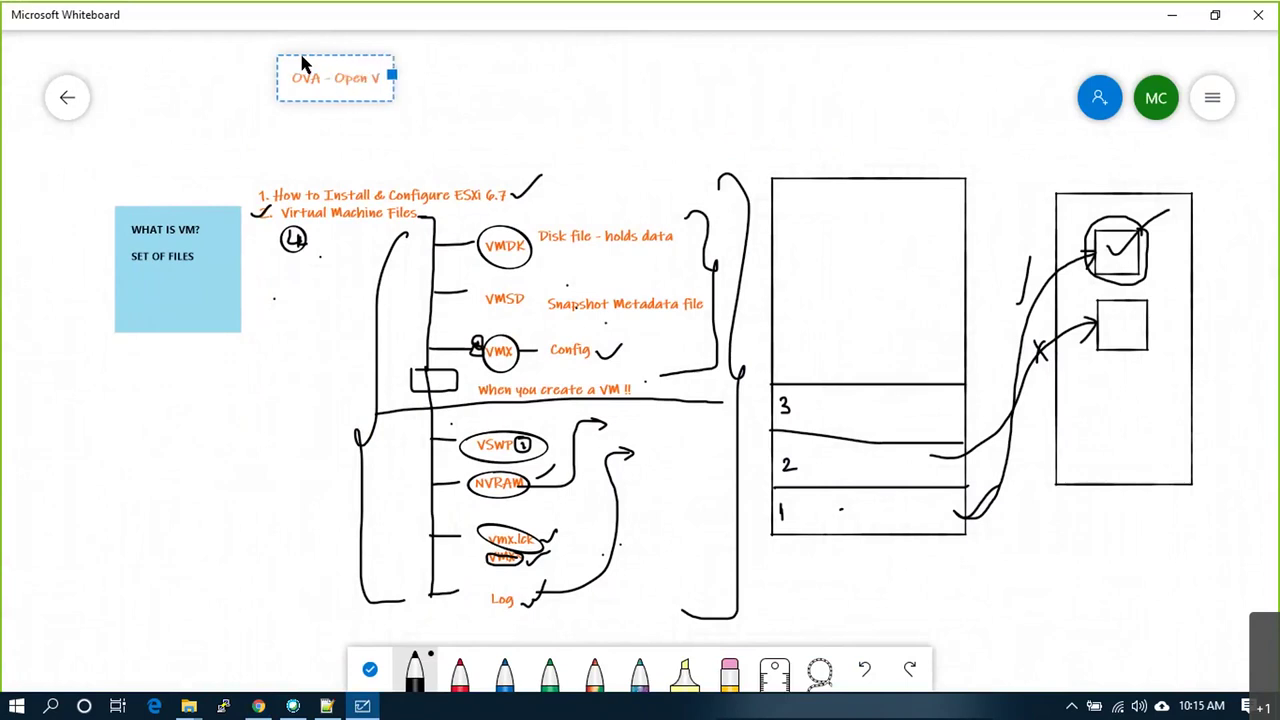
pyautogui.write('irt App')
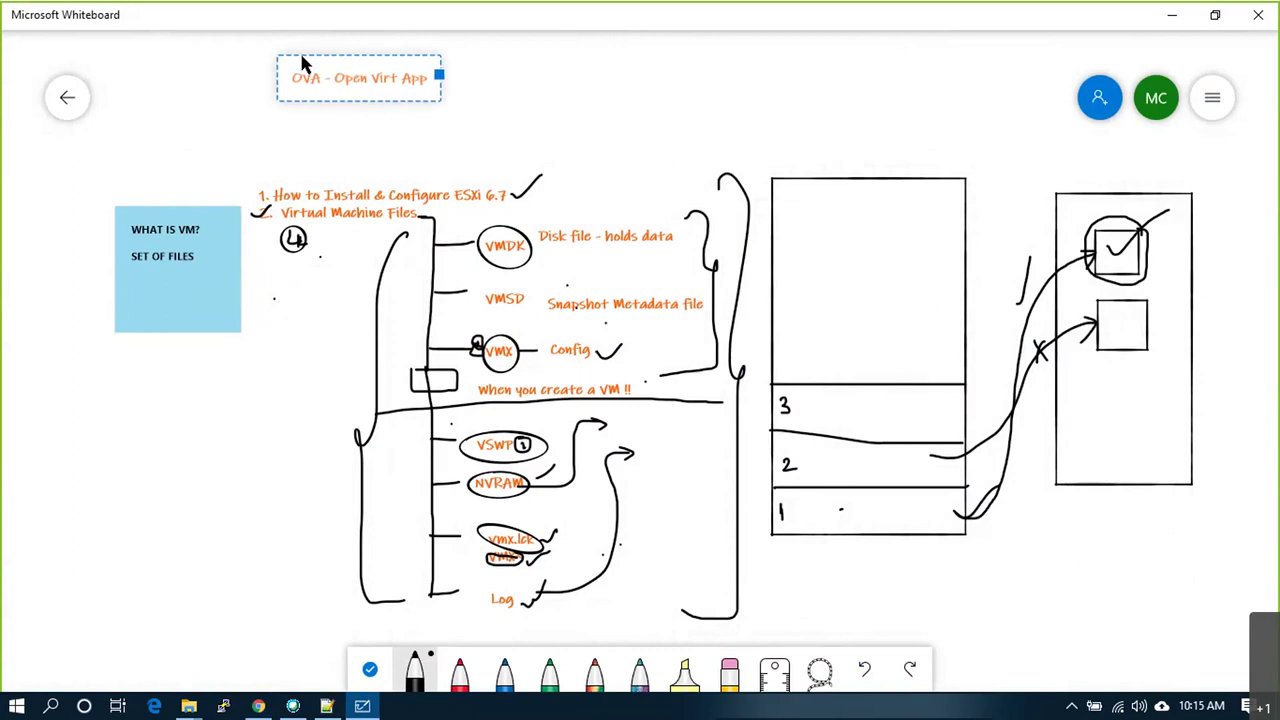
pyautogui.press('Return')
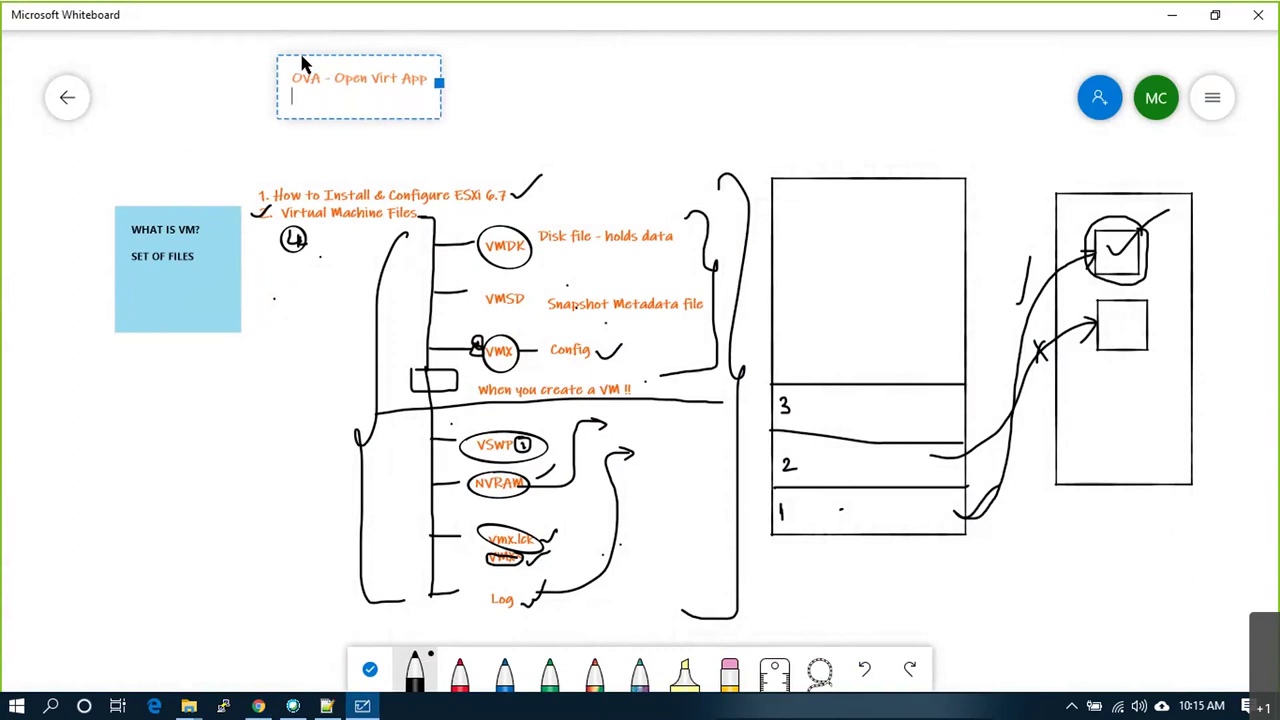
pyautogui.write('OVF - Open Virt Format')
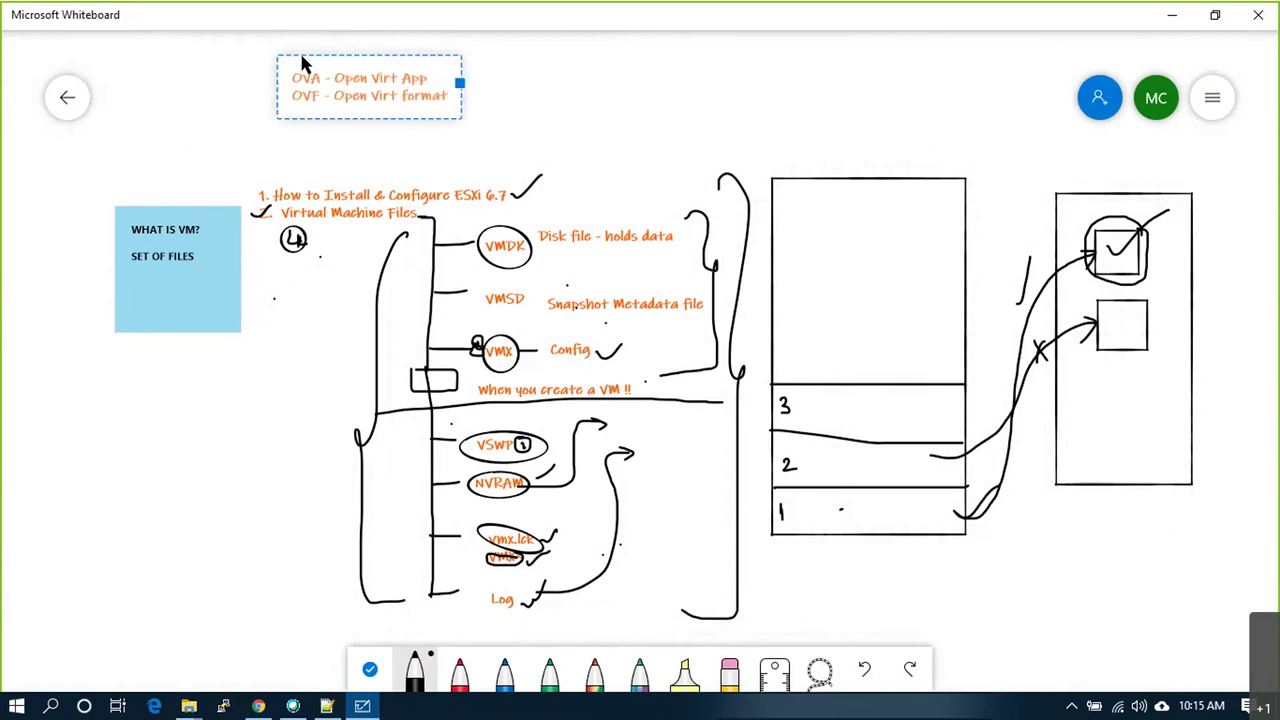
pyautogui.click(505, 131)
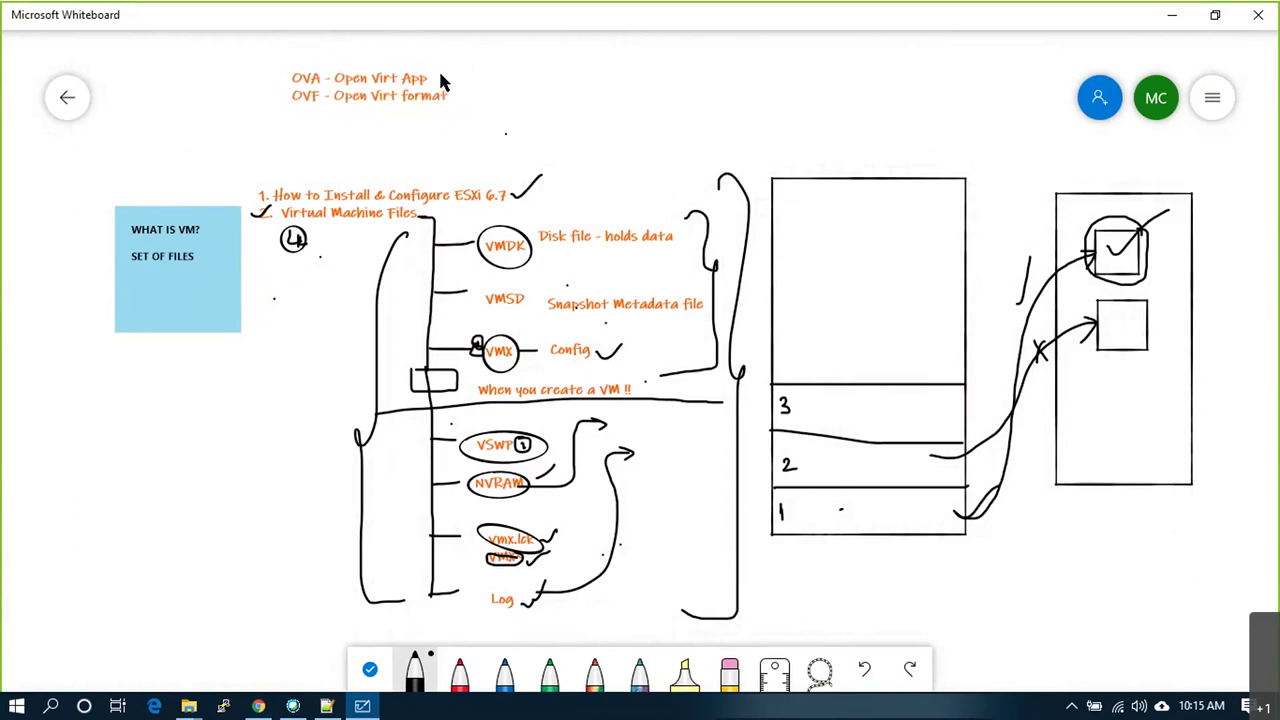
# Step: Ink a circled 1 beside the OVA line and a mark beside the OVF line
pyautogui.moveTo(467, 50); pyautogui.dragTo(467, 66)
pyautogui.moveTo(462, 50); pyautogui.dragTo(460, 48)
pyautogui.moveTo(452, 95)
pyautogui.mouseDown()
pyautogui.moveTo(482, 95)
pyautogui.moveTo(486, 121)
pyautogui.mouseUp()
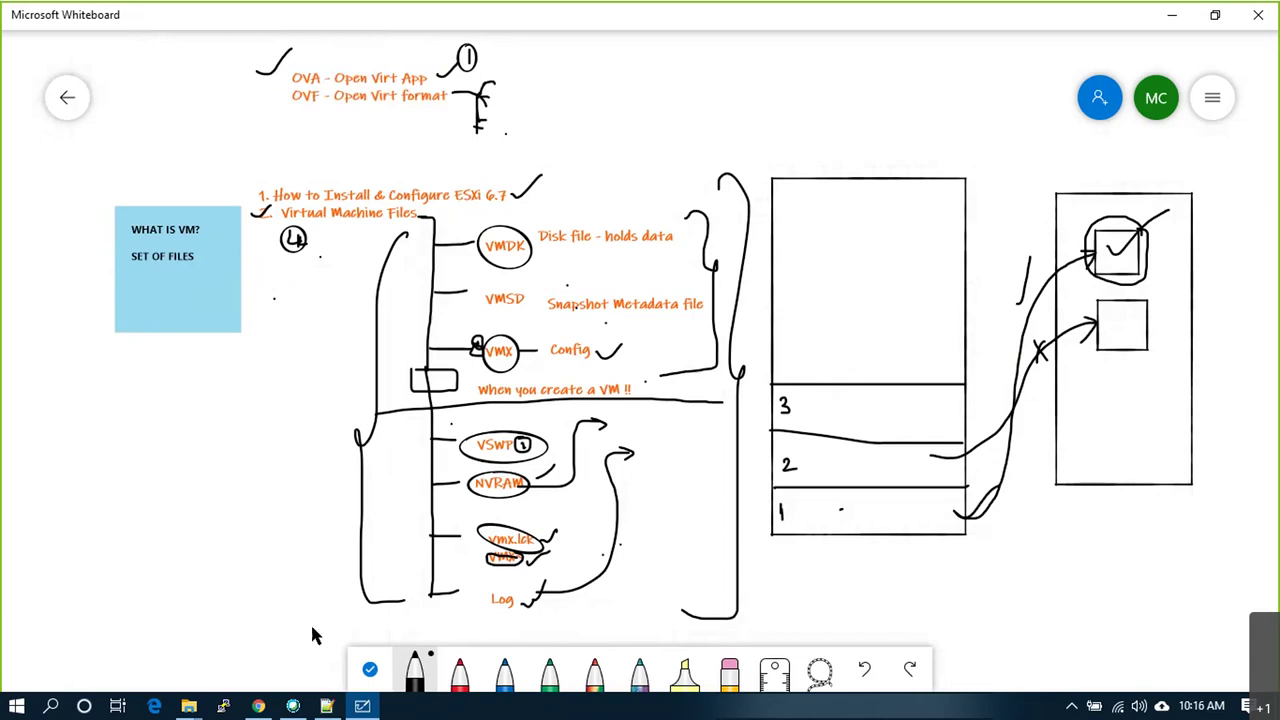
# Step: Select USPDCESXi001 and USPDCESXi002 in Virtual Machines and delete both, leaving three VMs
pyautogui.moveTo(260, 708)
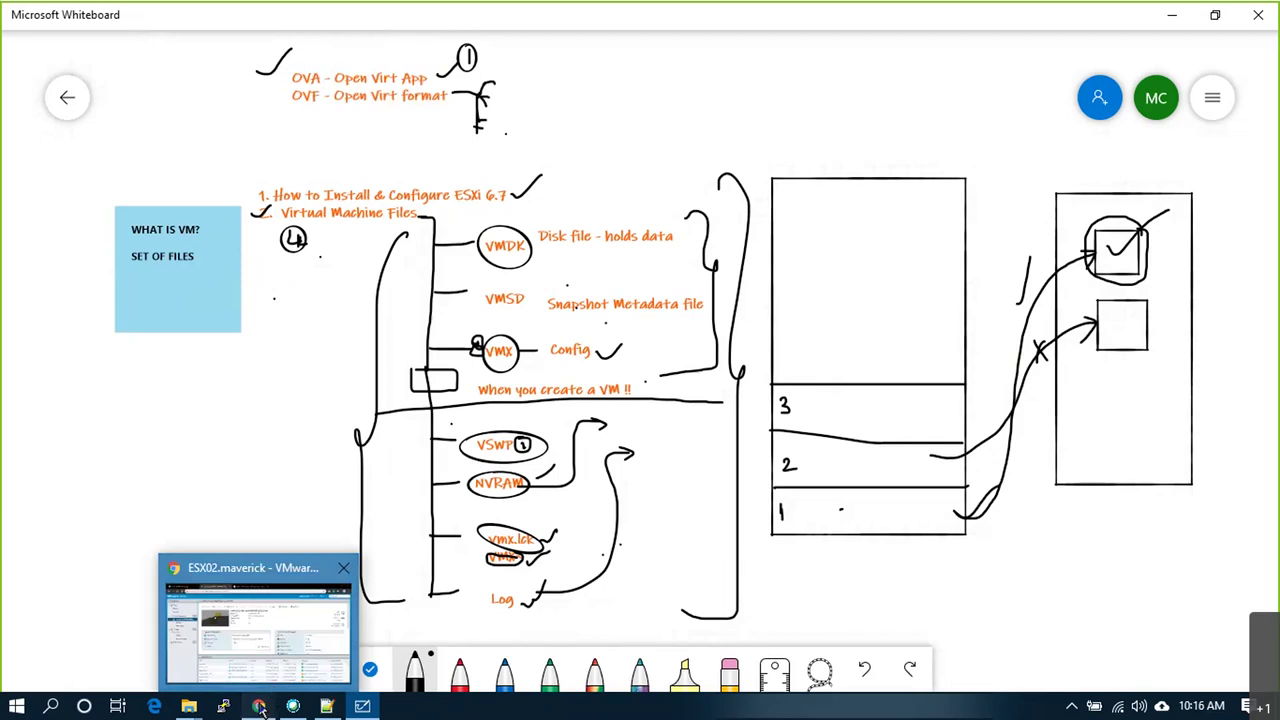
pyautogui.click(260, 706)
pyautogui.click(66, 148)
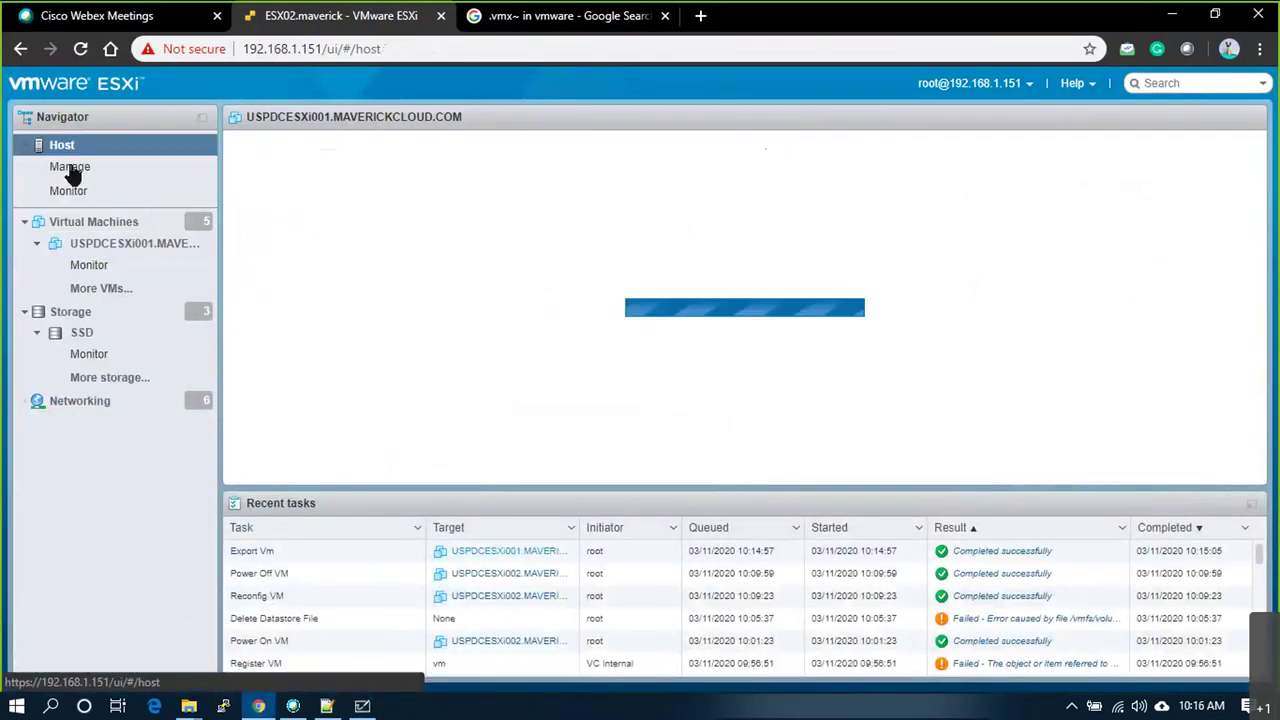
pyautogui.click(91, 222)
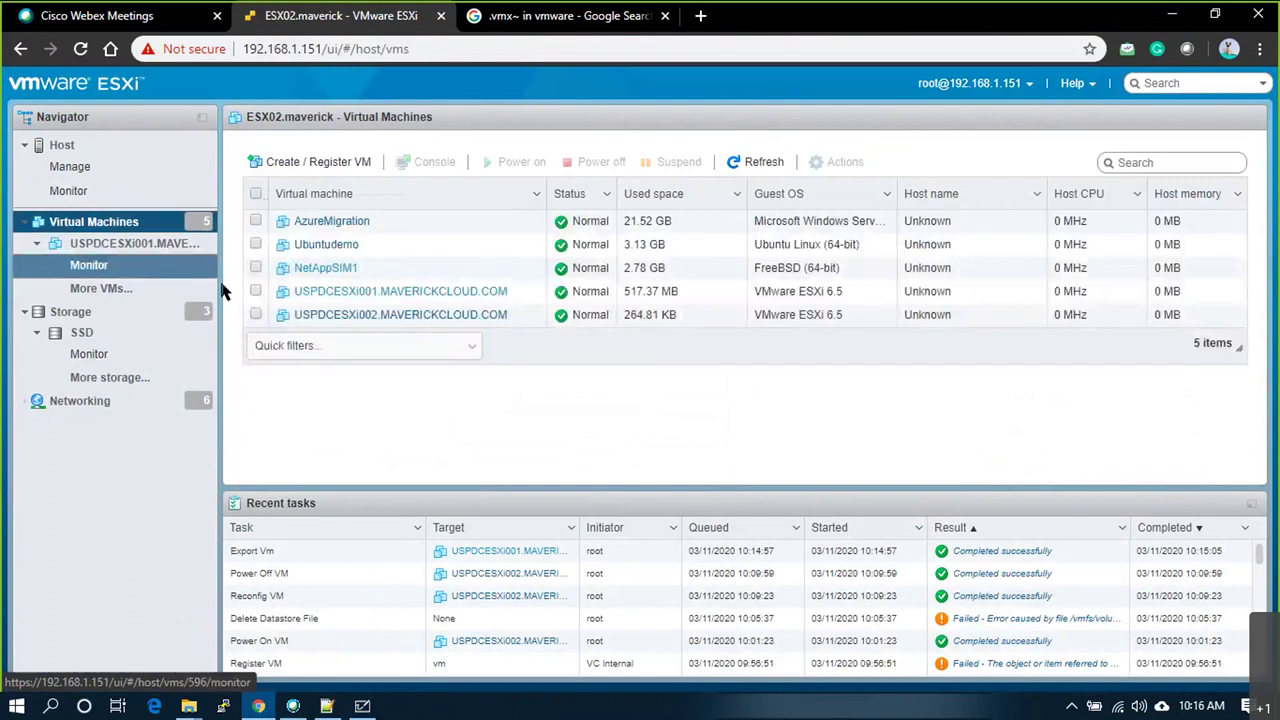
pyautogui.click(256, 291)
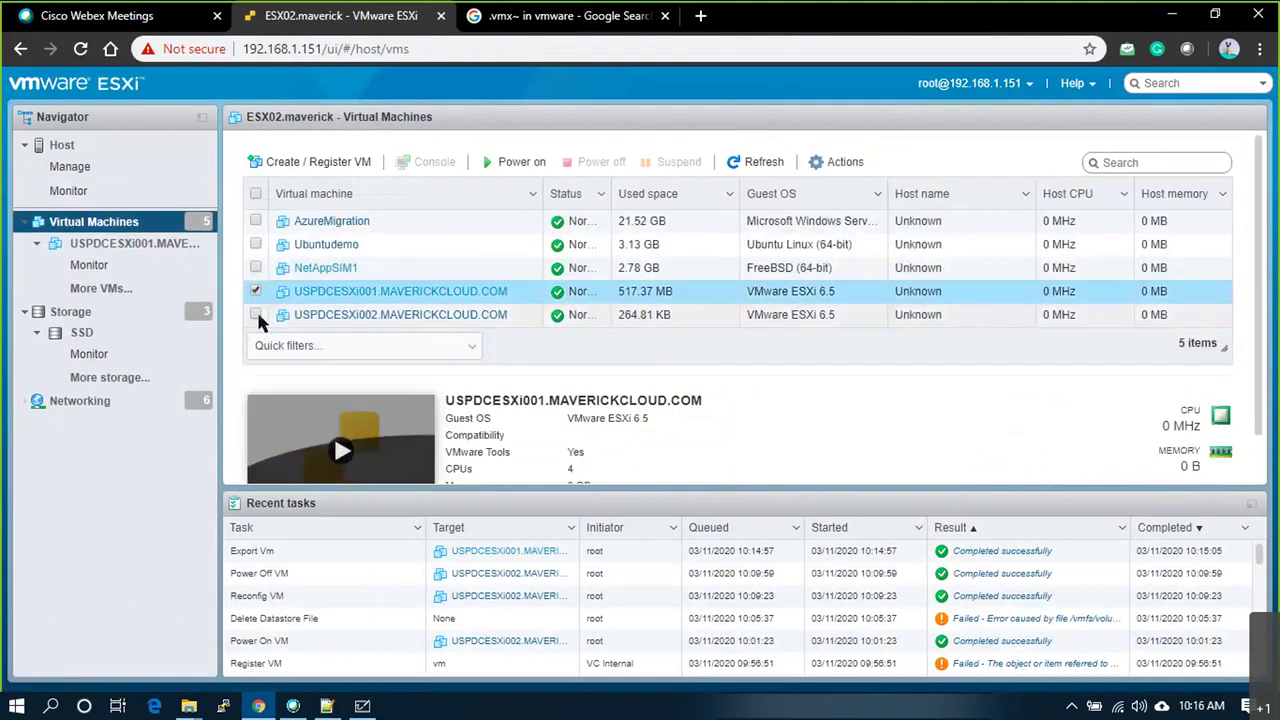
pyautogui.click(256, 314)
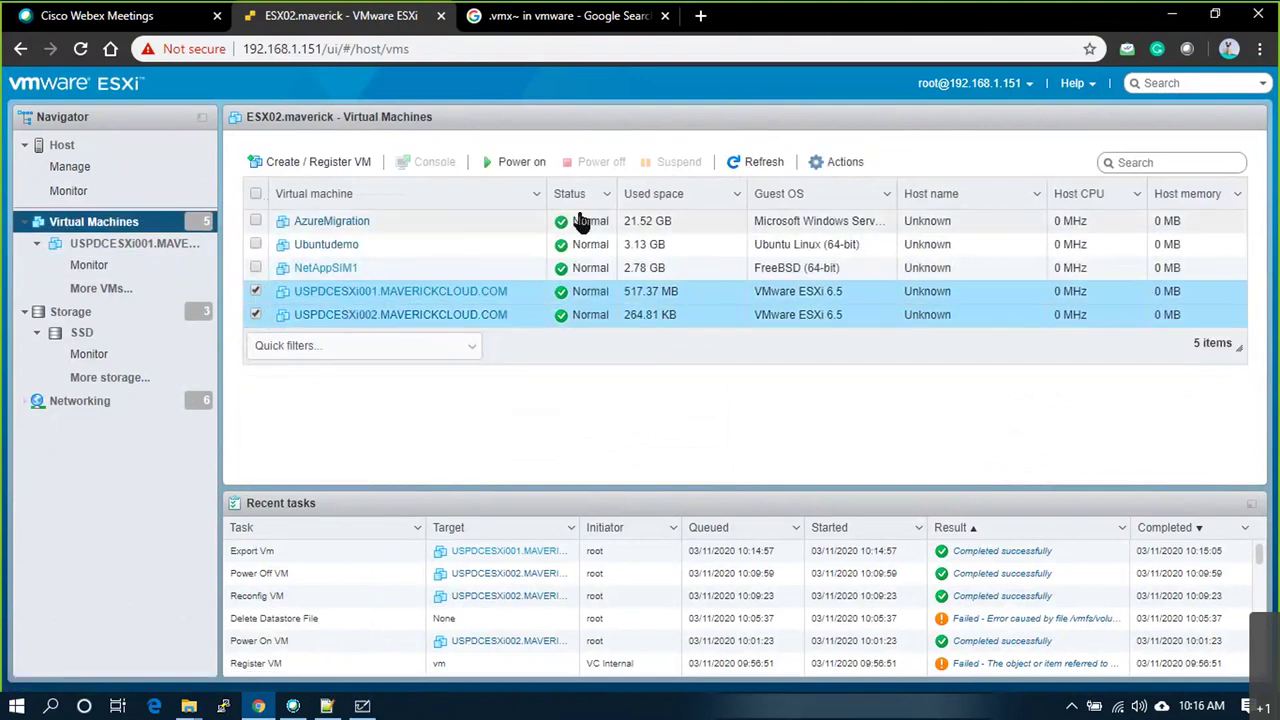
pyautogui.click(842, 161)
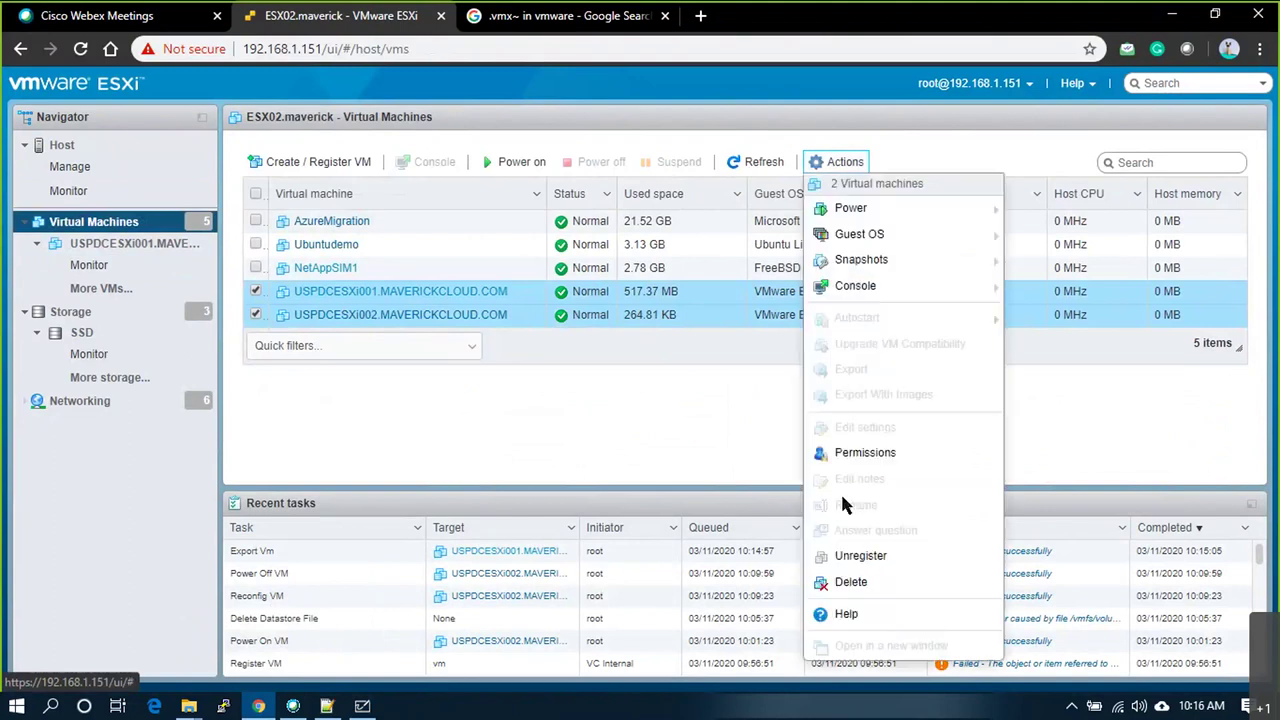
pyautogui.click(865, 589)
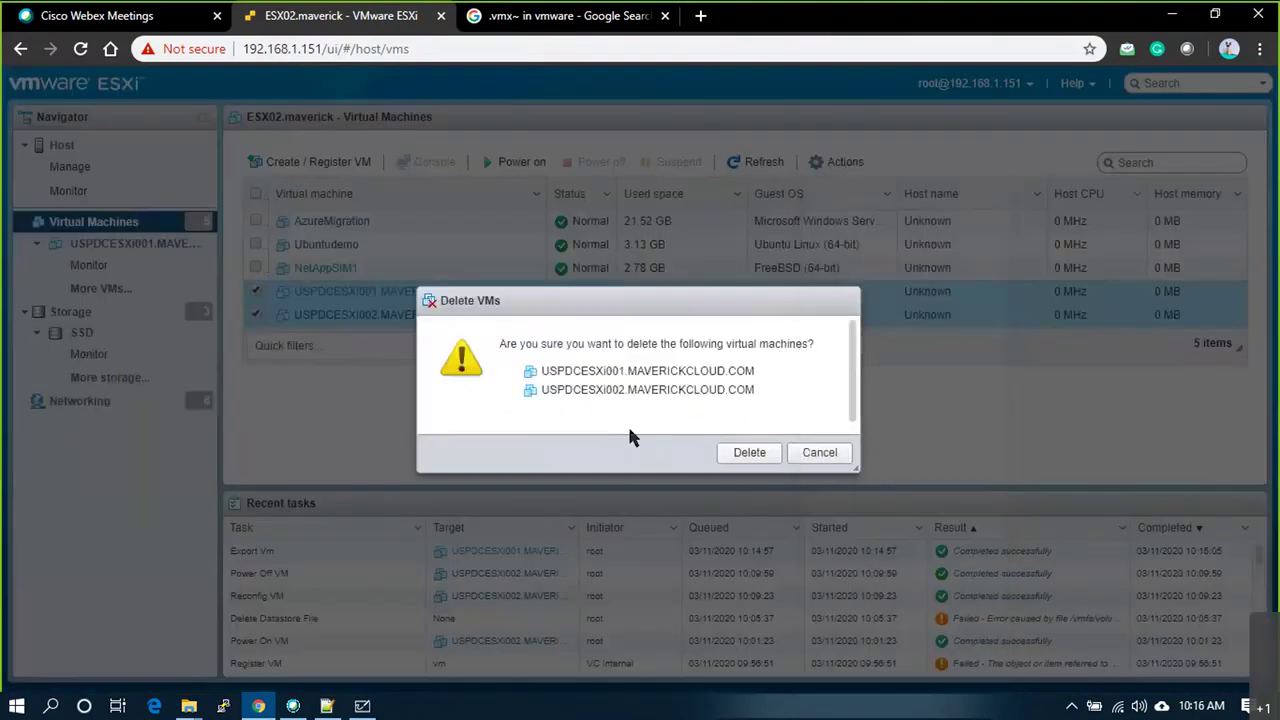
pyautogui.click(747, 453)
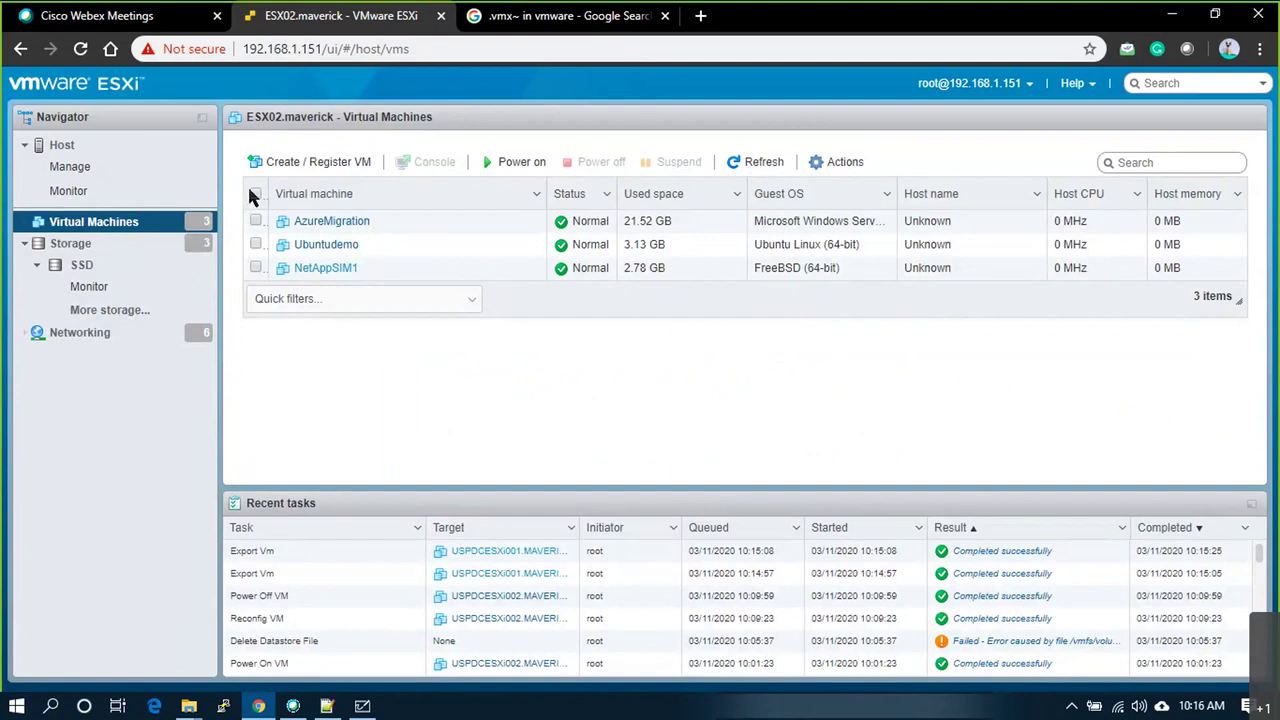
# Step: Search Google for virtuallyghetto and open the site's Nested Virtualization page at the vSphere 6.7 section
pyautogui.hotkey('ctrl', 'Tab')
pyautogui.click(425, 55)
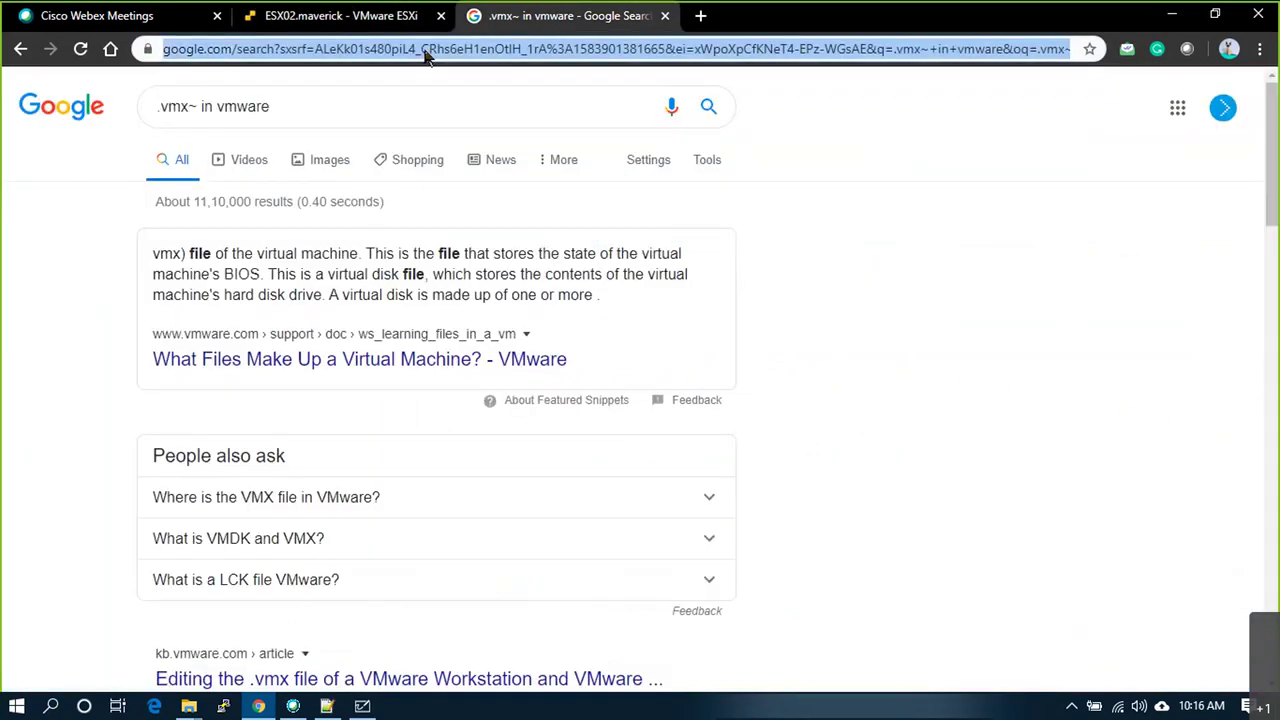
pyautogui.write('virtuallyghetto')
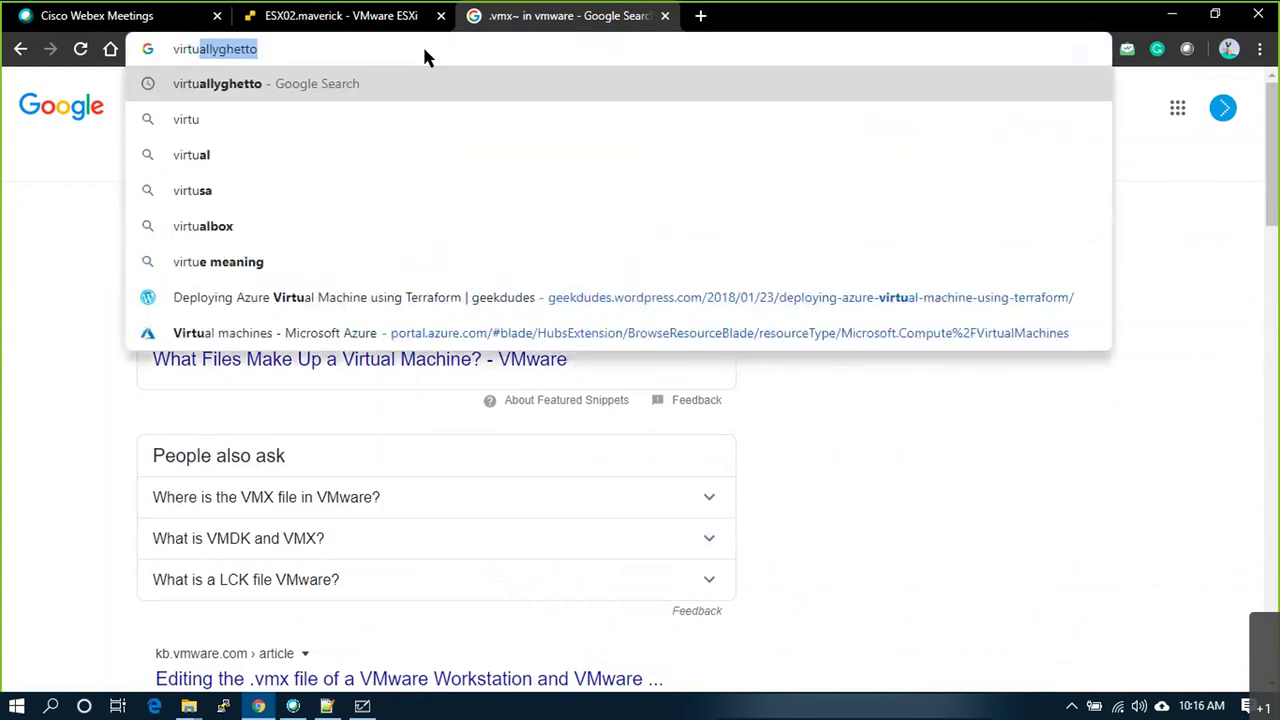
pyautogui.press('Return')
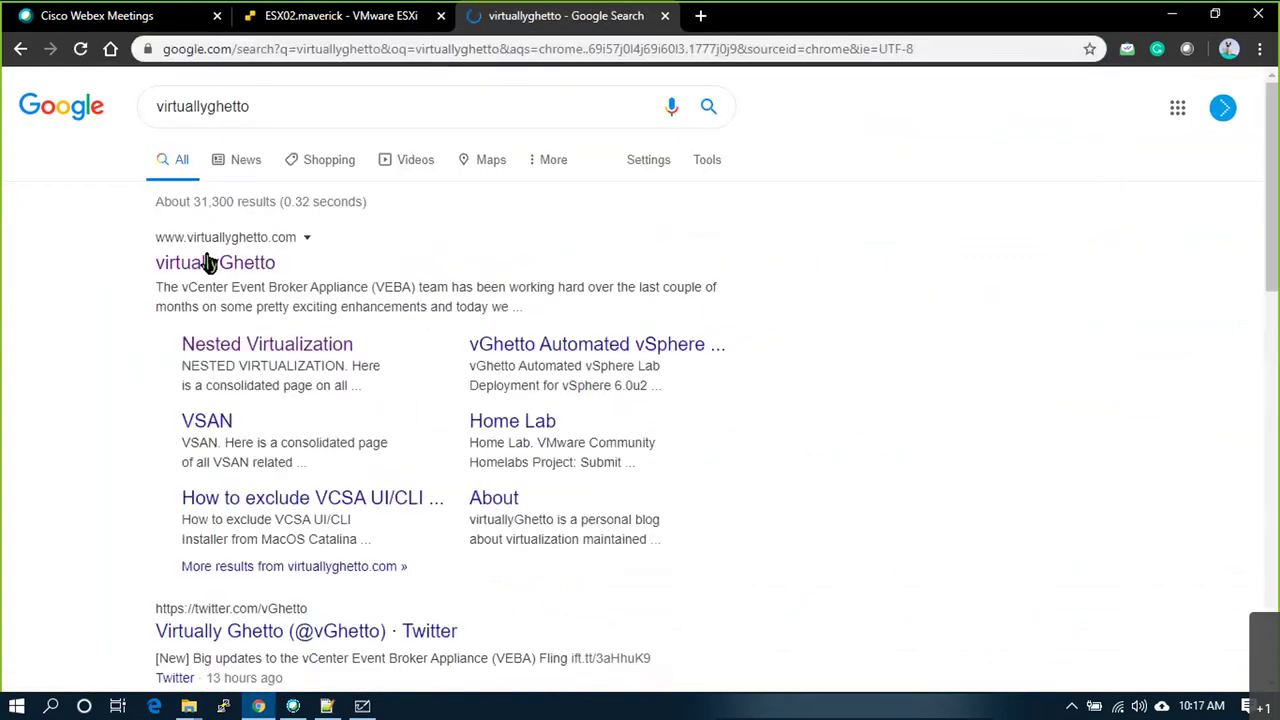
pyautogui.click(210, 264)
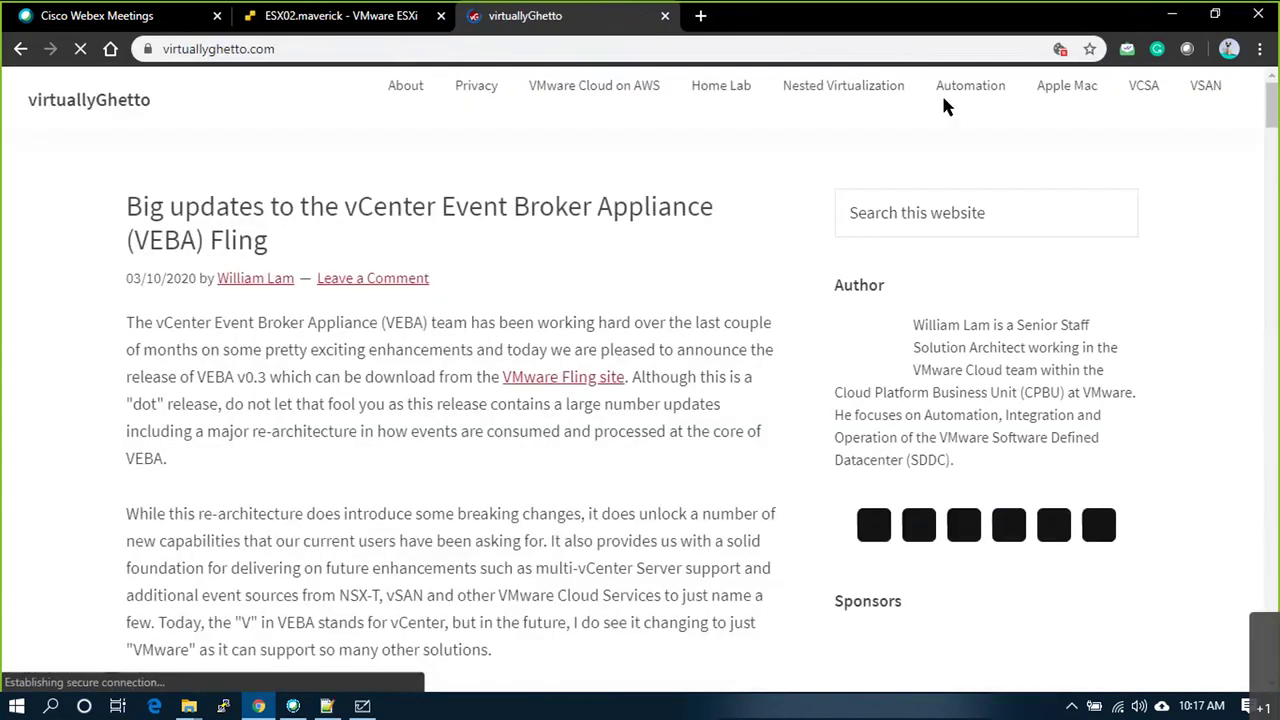
pyautogui.click(835, 90)
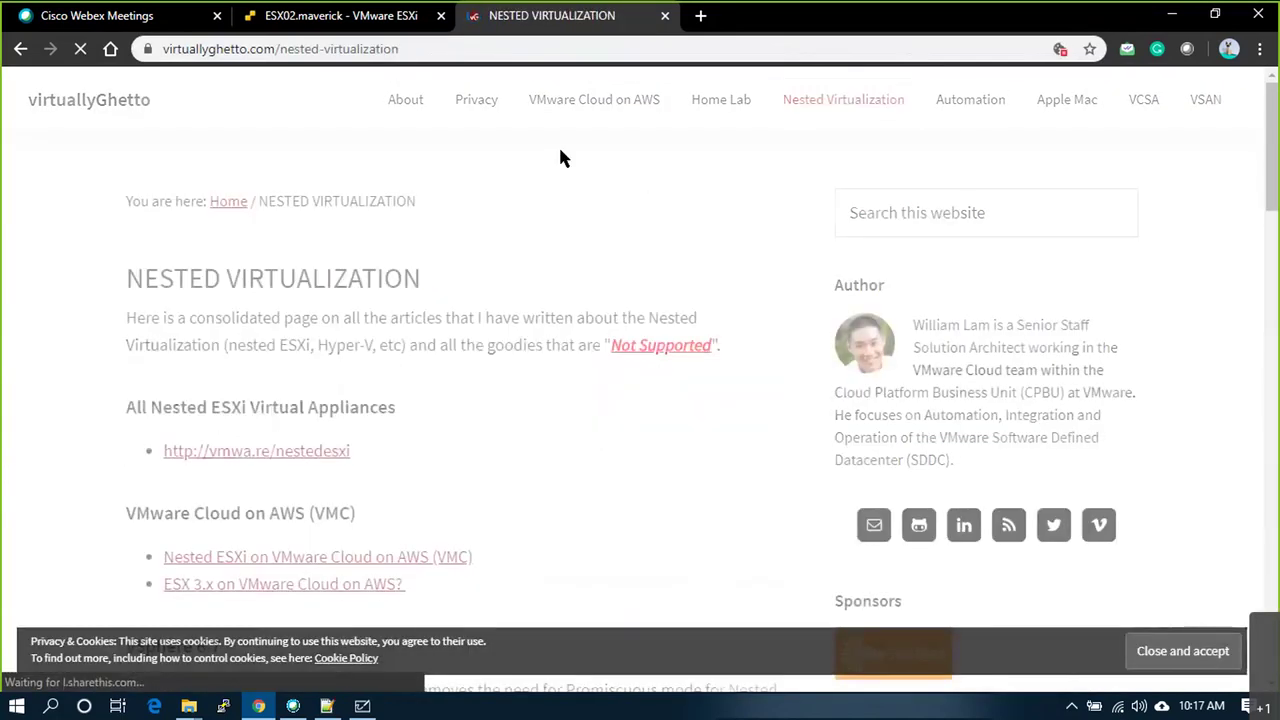
pyautogui.scroll(-4, 455, 487)
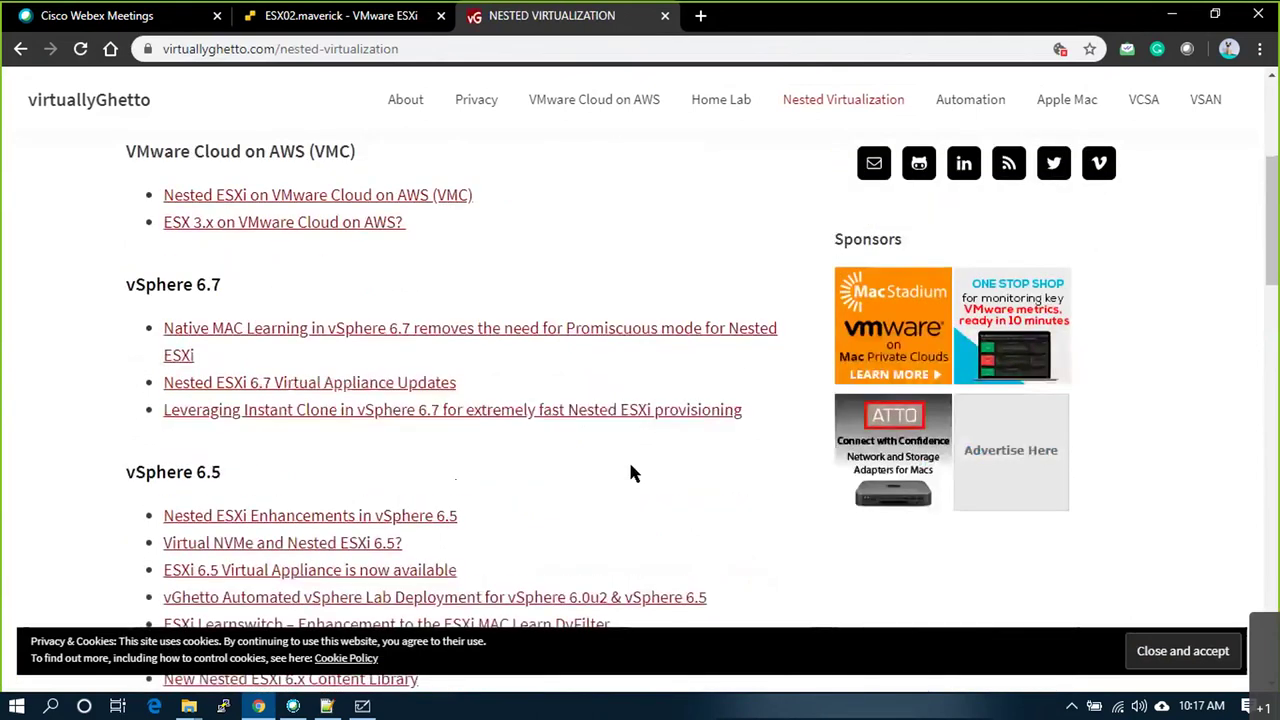
# Step: Open 'Nested ESXi 6.7 Virtual Appliance Updates' and highlight the Nested_ESXi6.7_Appliance_Template_v1.ova file name
pyautogui.click(272, 380)
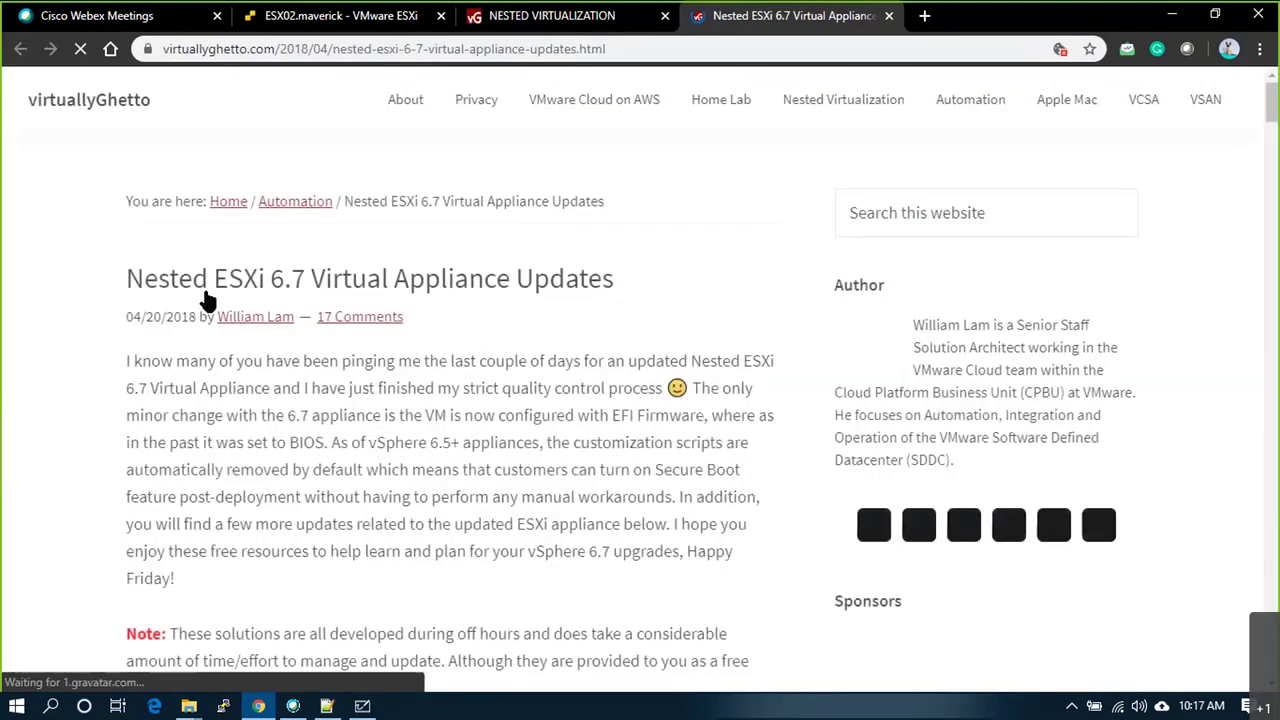
pyautogui.scroll(-2, 240, 290)
pyautogui.scroll(-3, 320, 425)
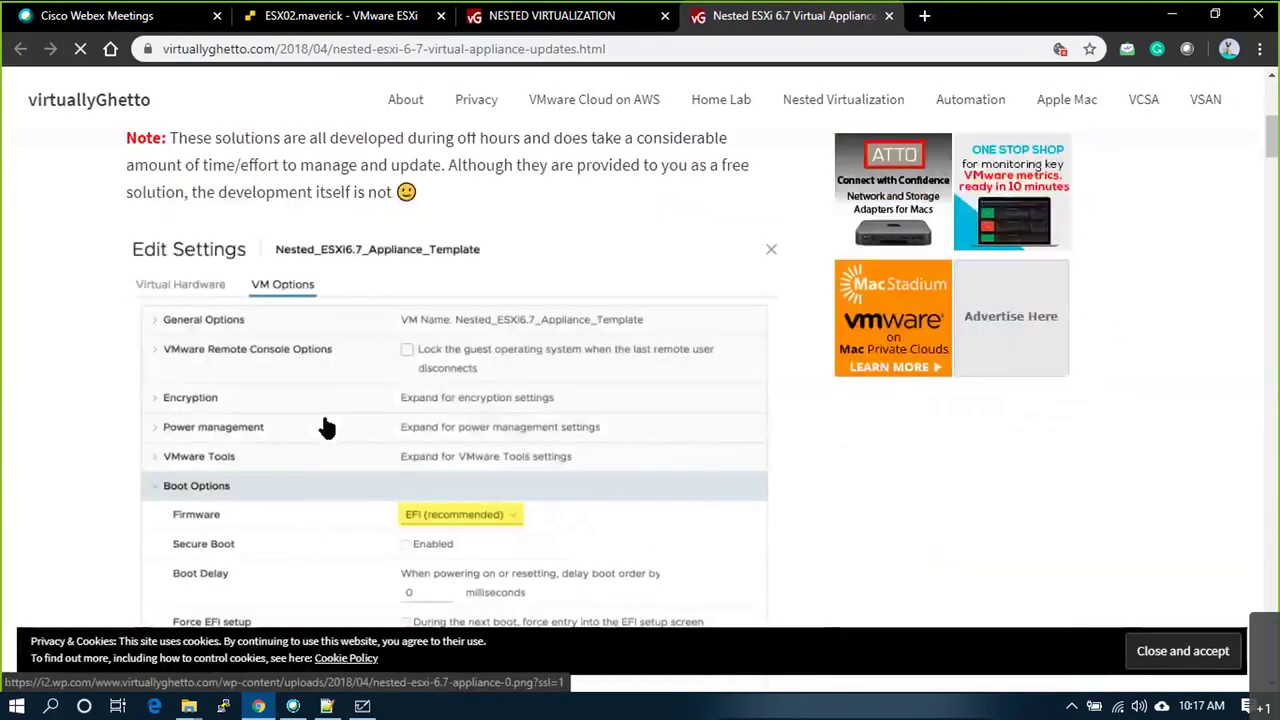
pyautogui.scroll(-7, 330, 418)
pyautogui.scroll(4, 314, 417)
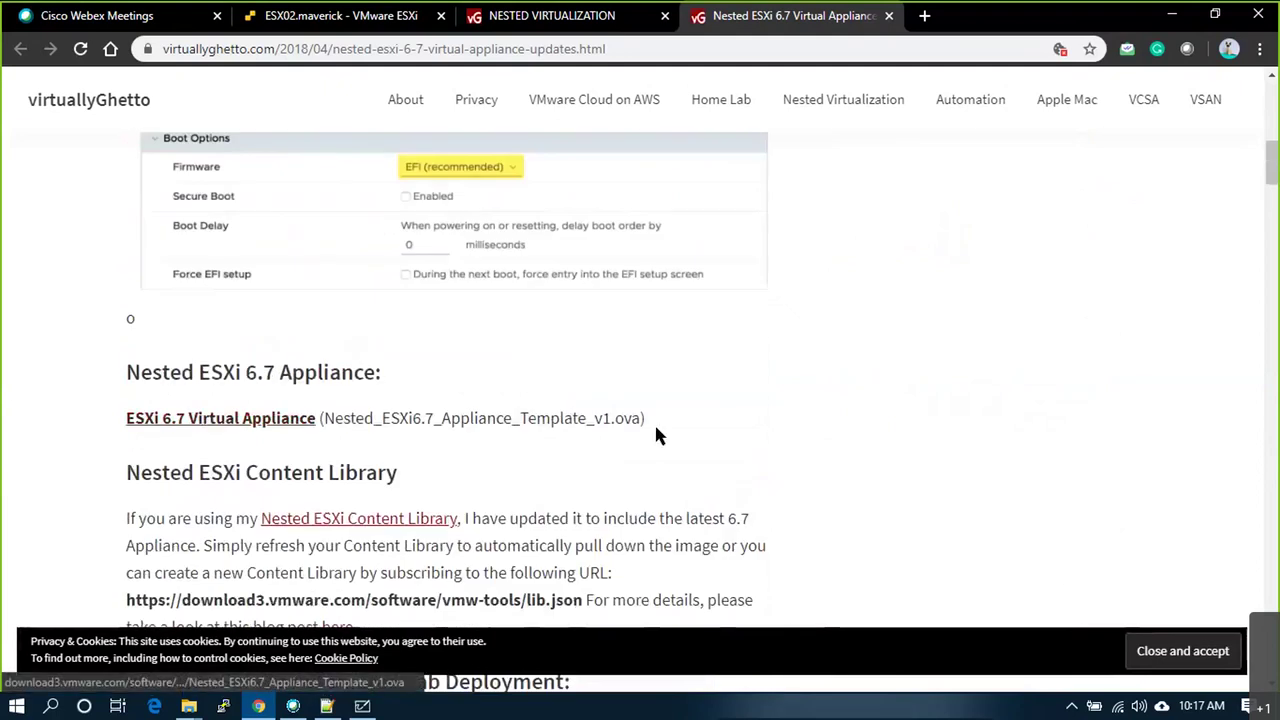
pyautogui.moveTo(641, 418); pyautogui.dragTo(327, 413)
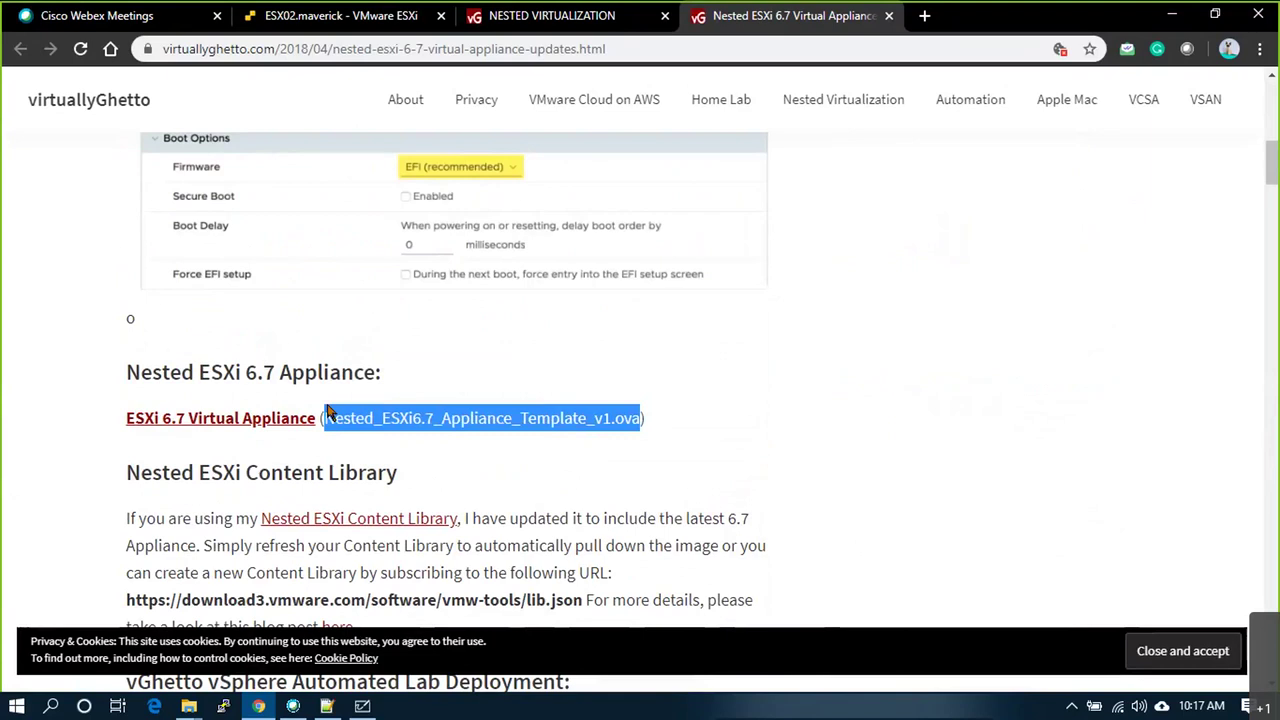
pyautogui.moveTo(210, 371); pyautogui.dragTo(274, 370)
pyautogui.moveTo(641, 418); pyautogui.dragTo(325, 413)
# Step: Highlight the article's introduction notes about EFI firmware and turning on Secure Boot
pyautogui.scroll(2, 560, 418)
pyautogui.scroll(10, 607, 320)
pyautogui.doubleClick(607, 321)
pyautogui.moveTo(399, 322); pyautogui.dragTo(415, 348)
pyautogui.click(555, 453)
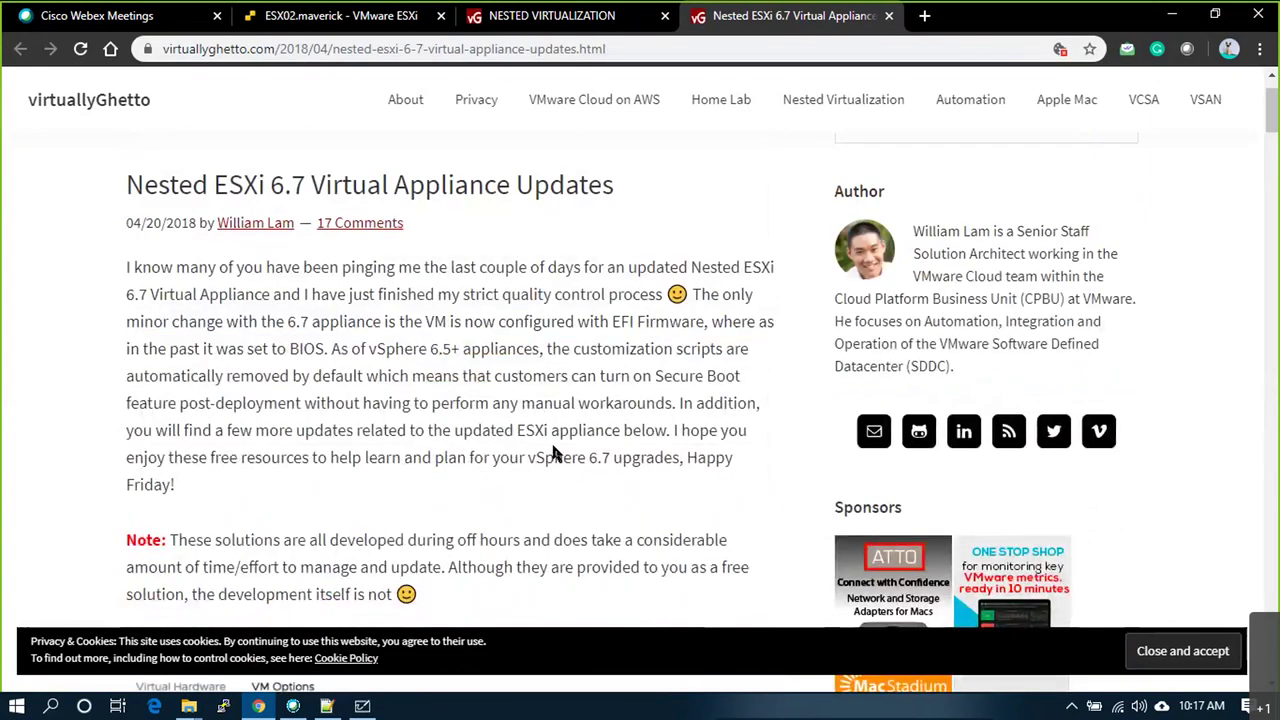
pyautogui.moveTo(555, 453); pyautogui.dragTo(632, 455)
pyautogui.moveTo(642, 376)
pyautogui.mouseDown()
pyautogui.moveTo(672, 376)
pyautogui.moveTo(631, 376)
pyautogui.mouseUp()
# Step: Read through the rest of the article, then return to the ESX02 host tab
pyautogui.scroll(-3, 618, 439)
pyautogui.scroll(3, 618, 439)
pyautogui.scroll(-6, 258, 450)
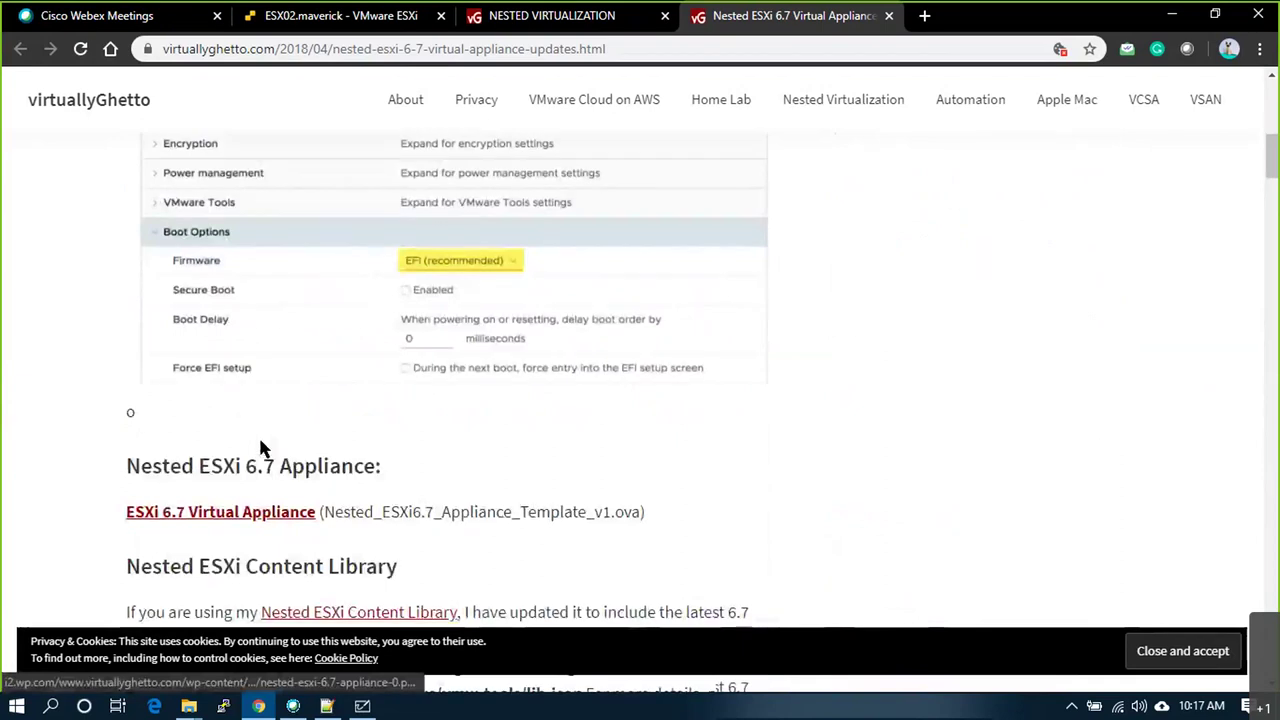
pyautogui.scroll(-10, 260, 448)
pyautogui.scroll(-5, 306, 337)
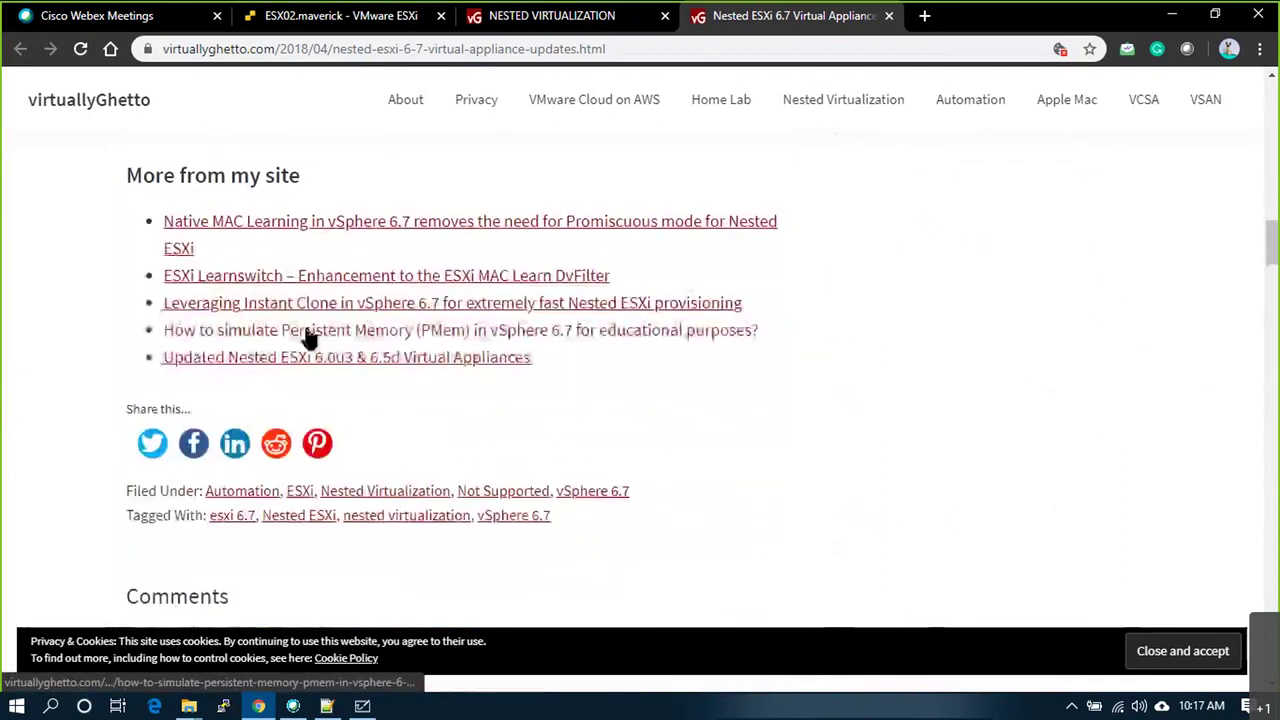
pyautogui.scroll(8, 306, 337)
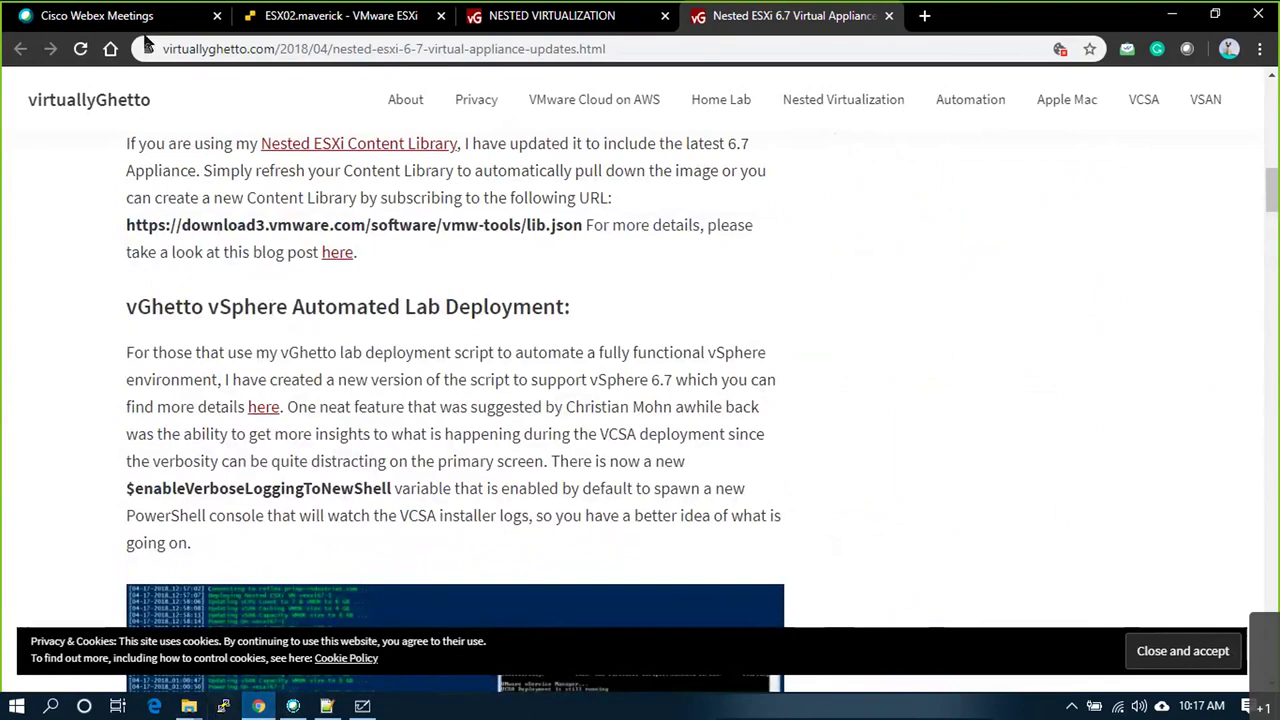
pyautogui.click(340, 15)
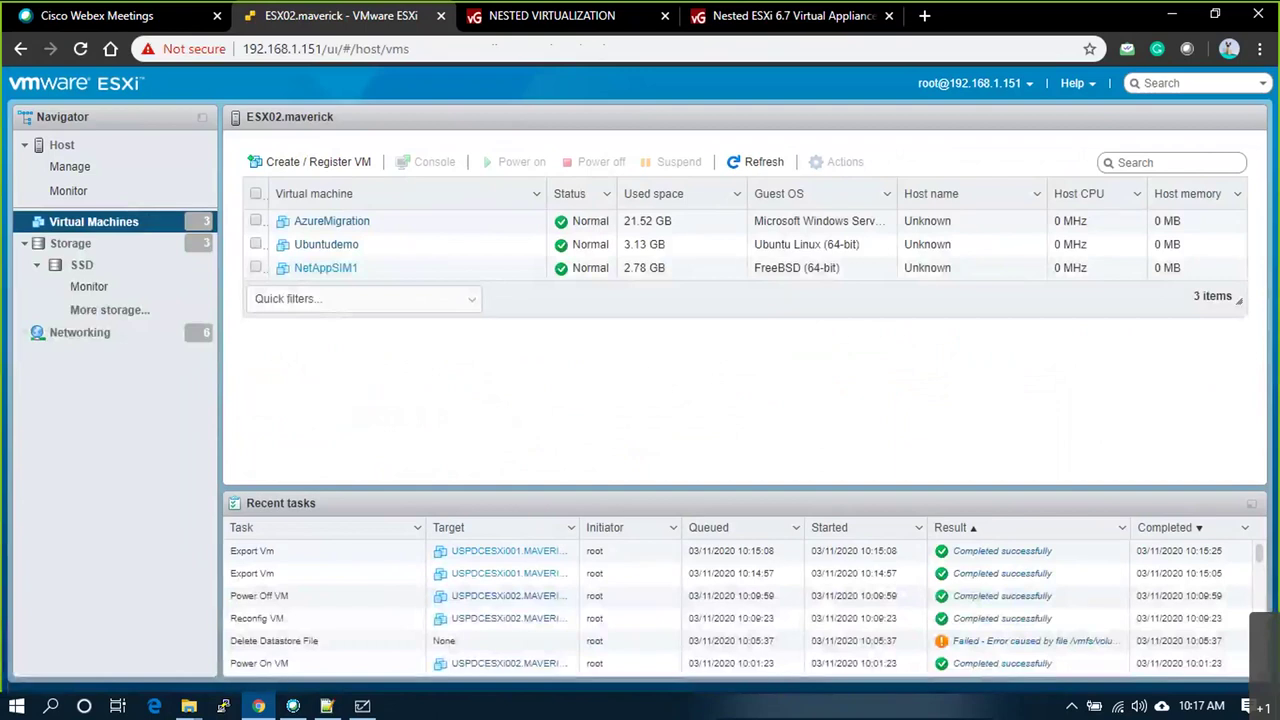
# Step: Start a new VM on ESX02 using 'Deploy a virtual machine from an OVF or OVA file'
pyautogui.click(85, 150)
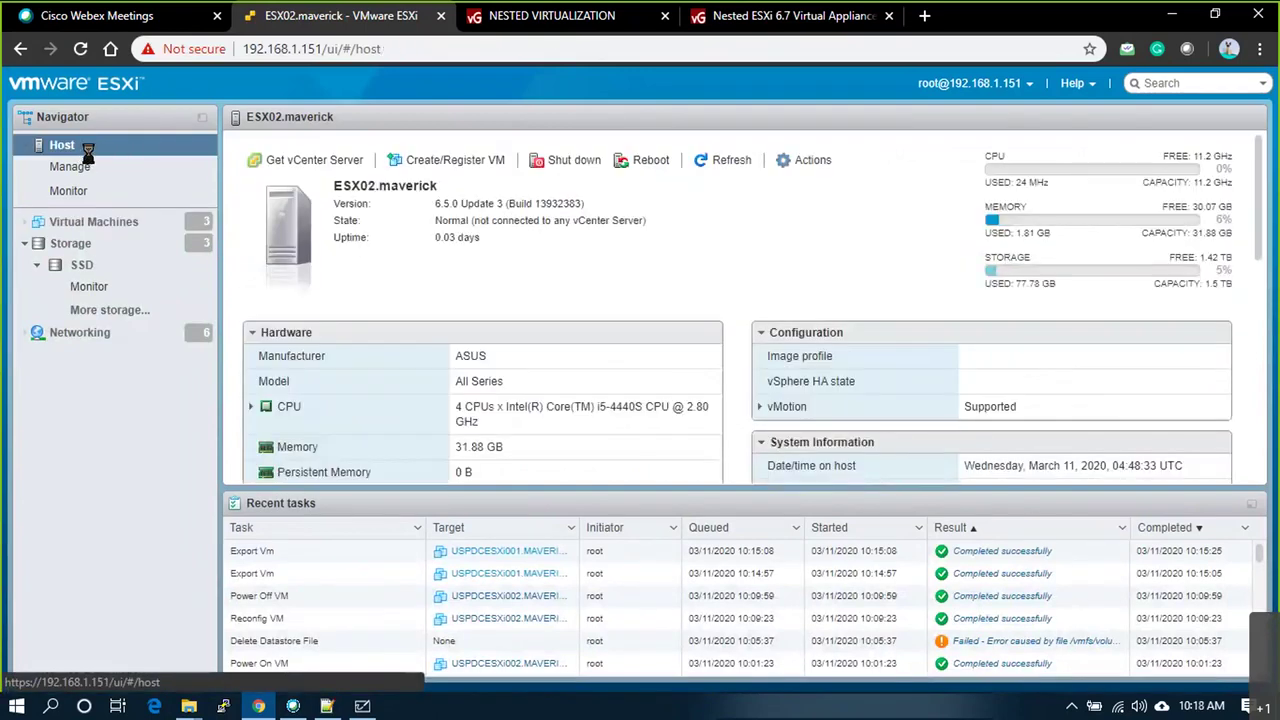
pyautogui.rightClick(88, 150)
pyautogui.click(127, 186)
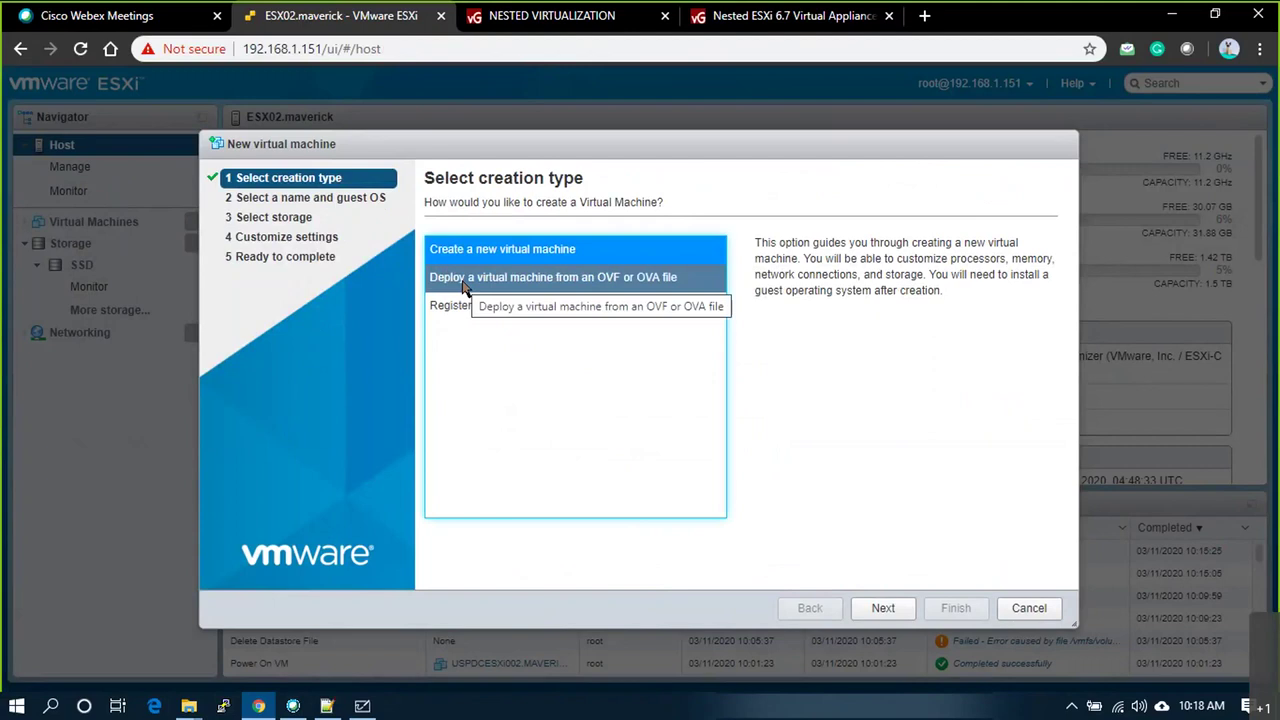
pyautogui.click(597, 285)
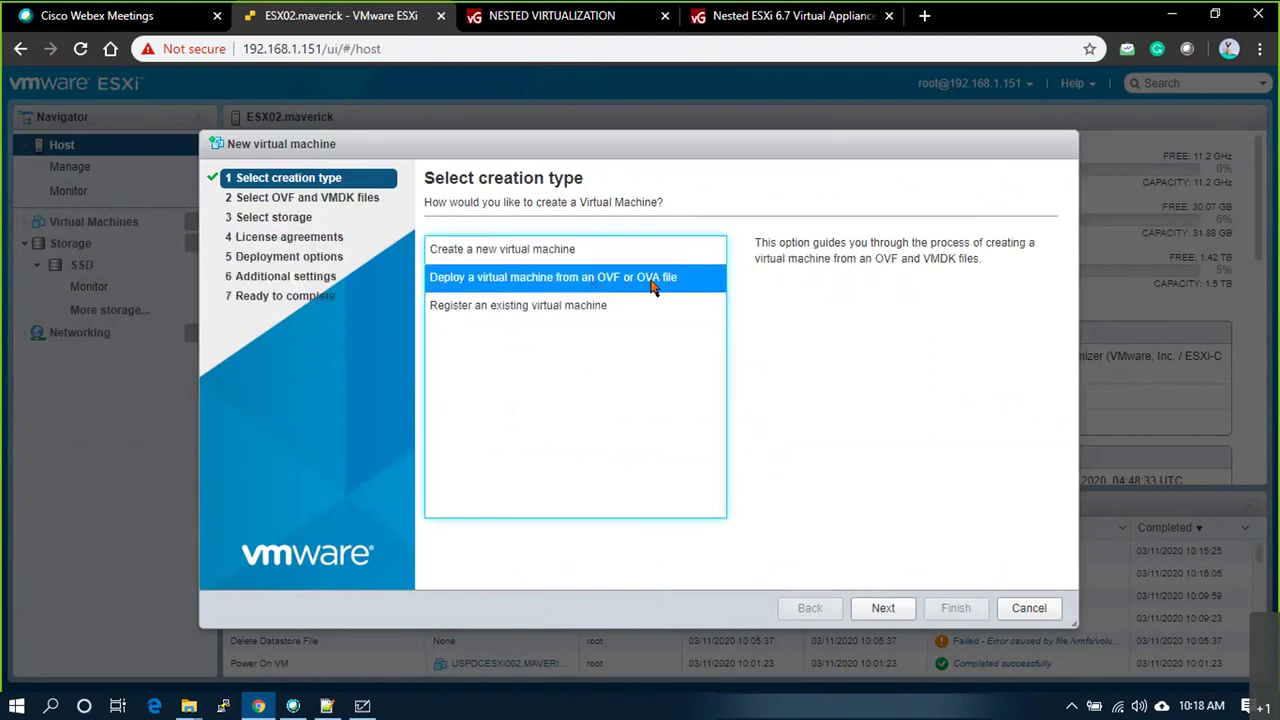
pyautogui.click(882, 608)
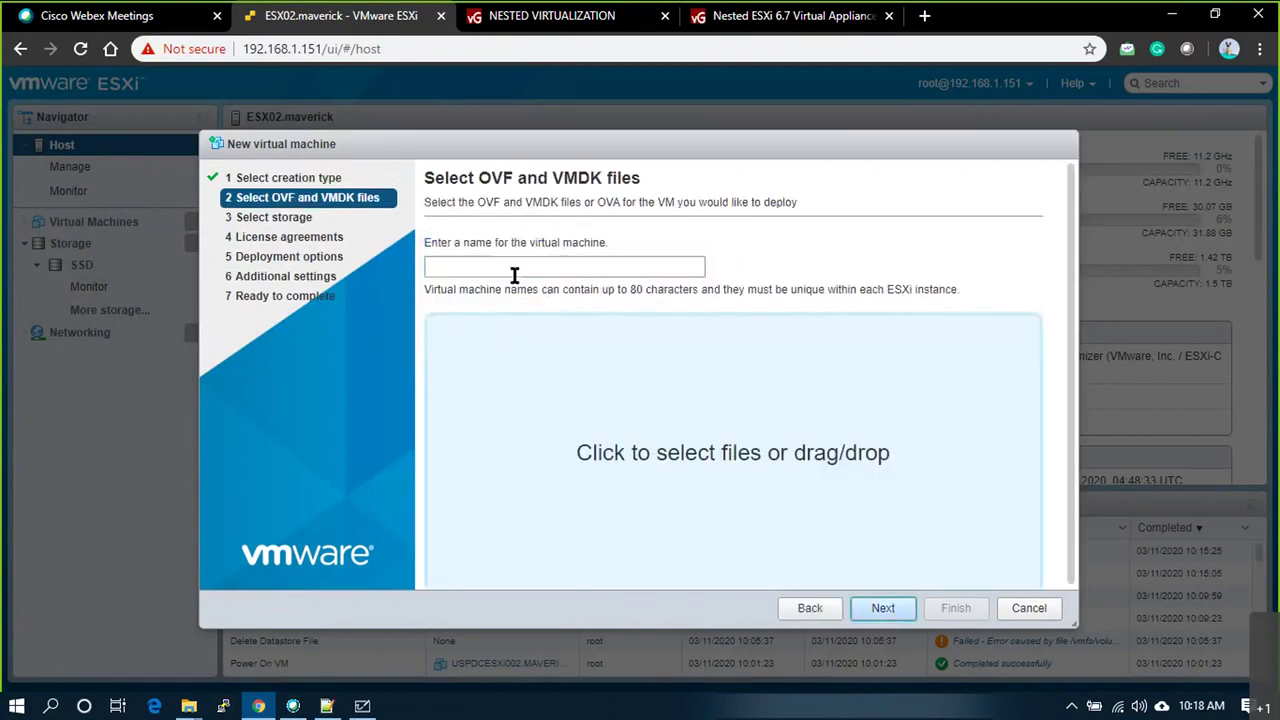
# Step: Name the virtual machine USPDCESXI01.MAVERICKCLOUD.COM
pyautogui.click(510, 267)
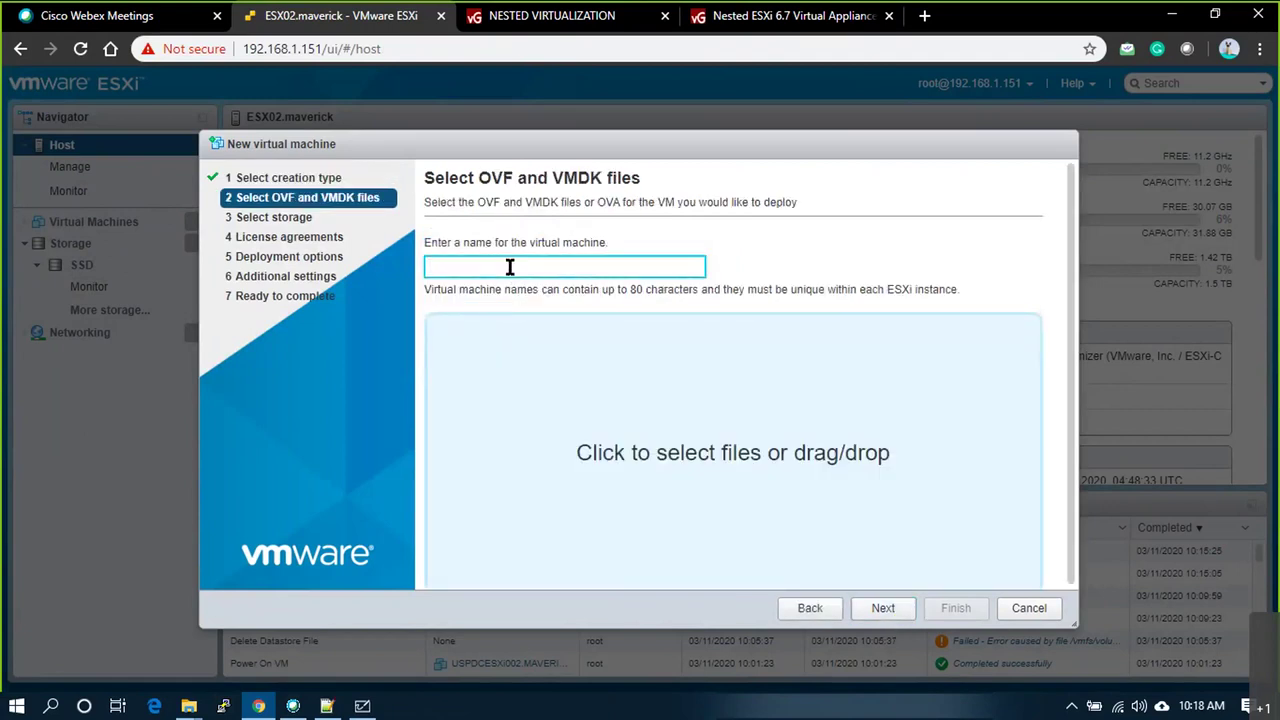
pyautogui.write('USPDCESXi91')
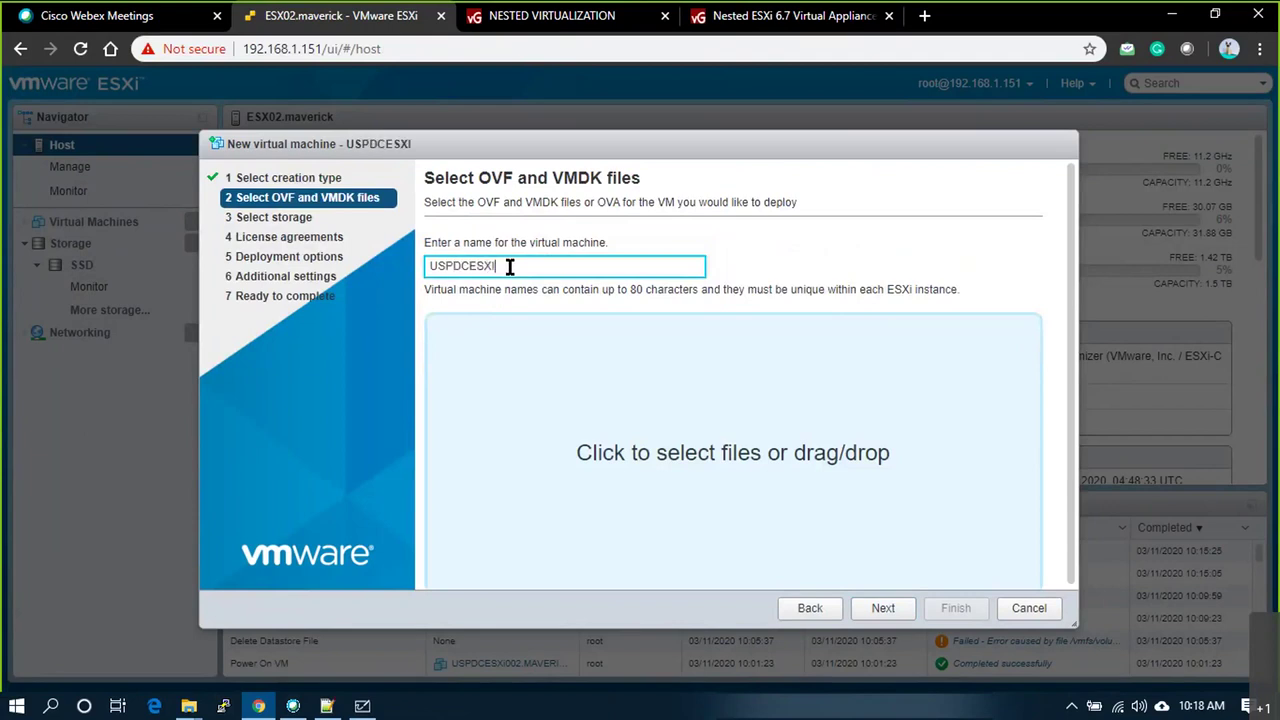
pyautogui.press('BackSpace')
pyautogui.write('1.MAVERICJ')
pyautogui.press('BackSpace')
pyautogui.write('KCLOUD.COM')
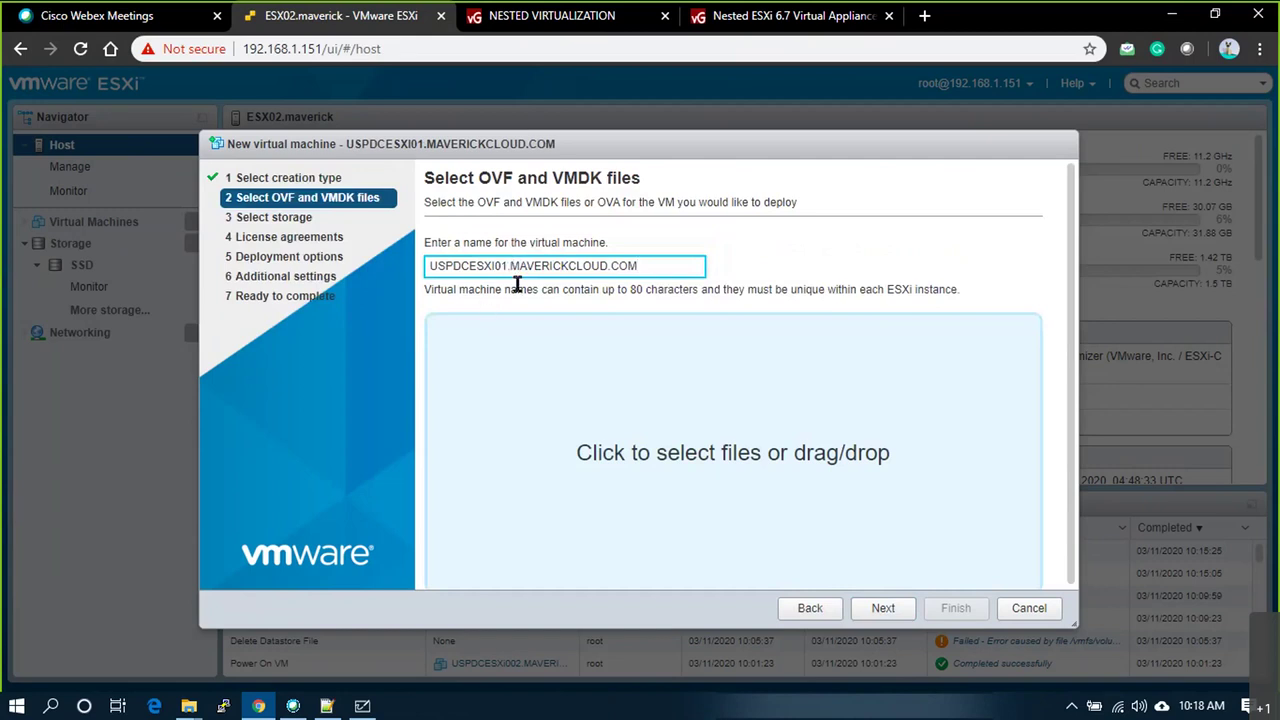
# Step: Attach Nested_ESXi6.7_Appliance_Template_v1.ova from Downloads\Software and advance to storage selection
pyautogui.click(780, 458)
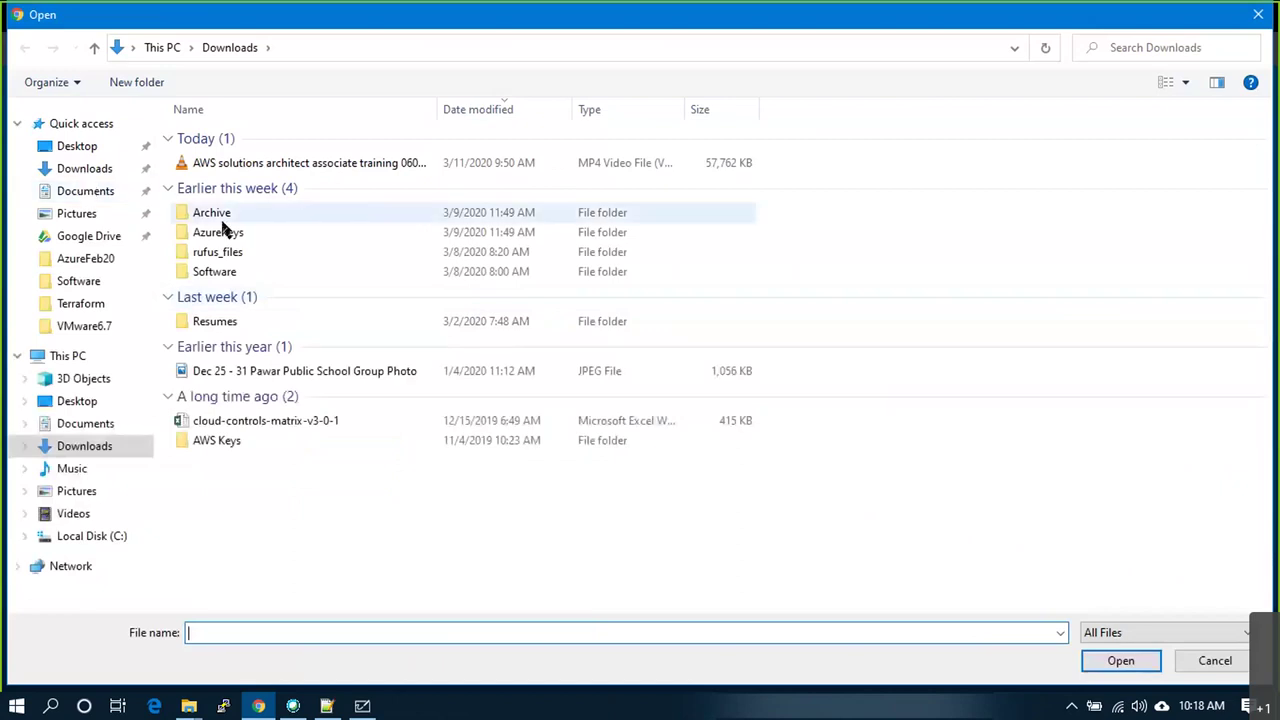
pyautogui.doubleClick(238, 271)
pyautogui.click(335, 592)
pyautogui.scroll(-1, 310, 575)
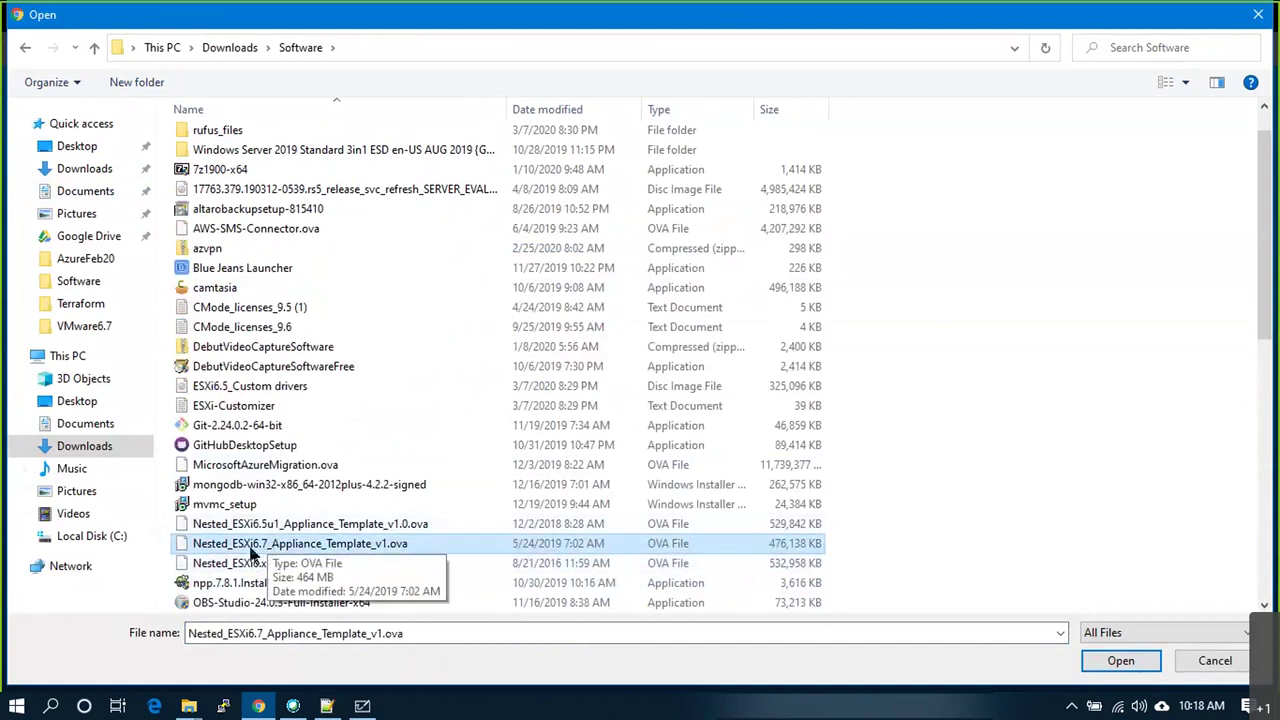
pyautogui.click(251, 548)
pyautogui.click(1119, 670)
pyautogui.click(1115, 668)
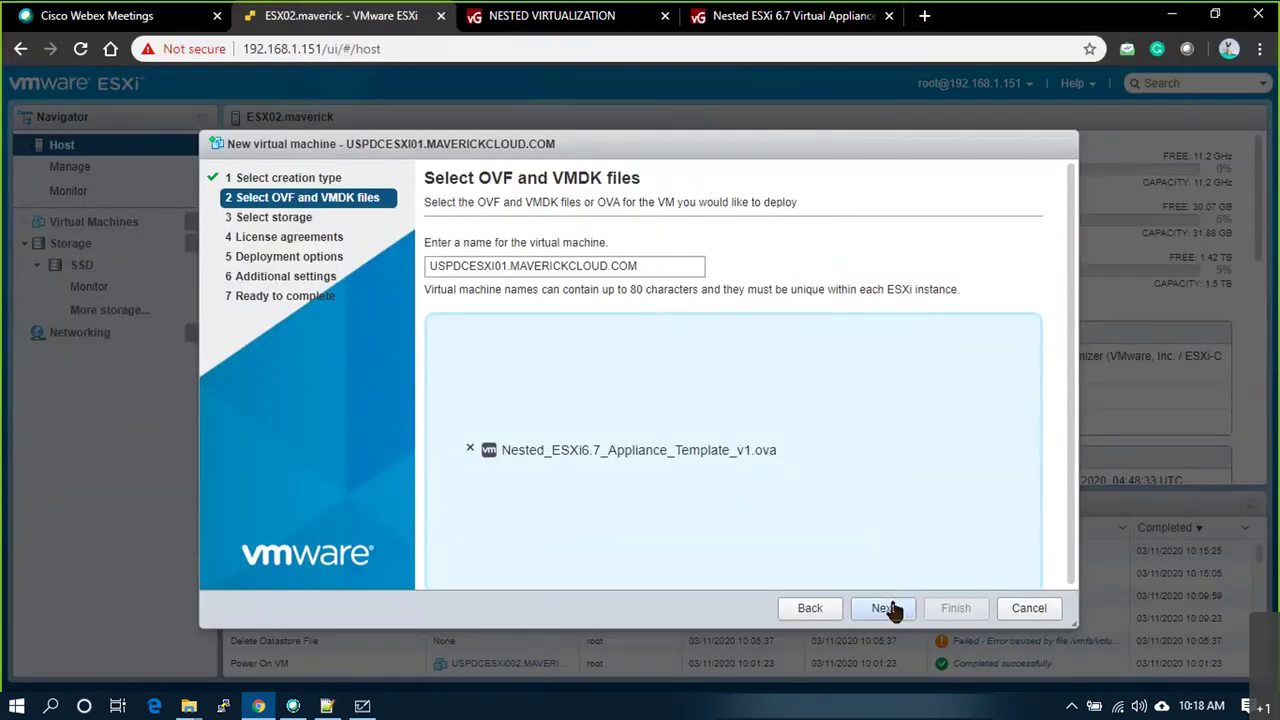
pyautogui.click(885, 608)
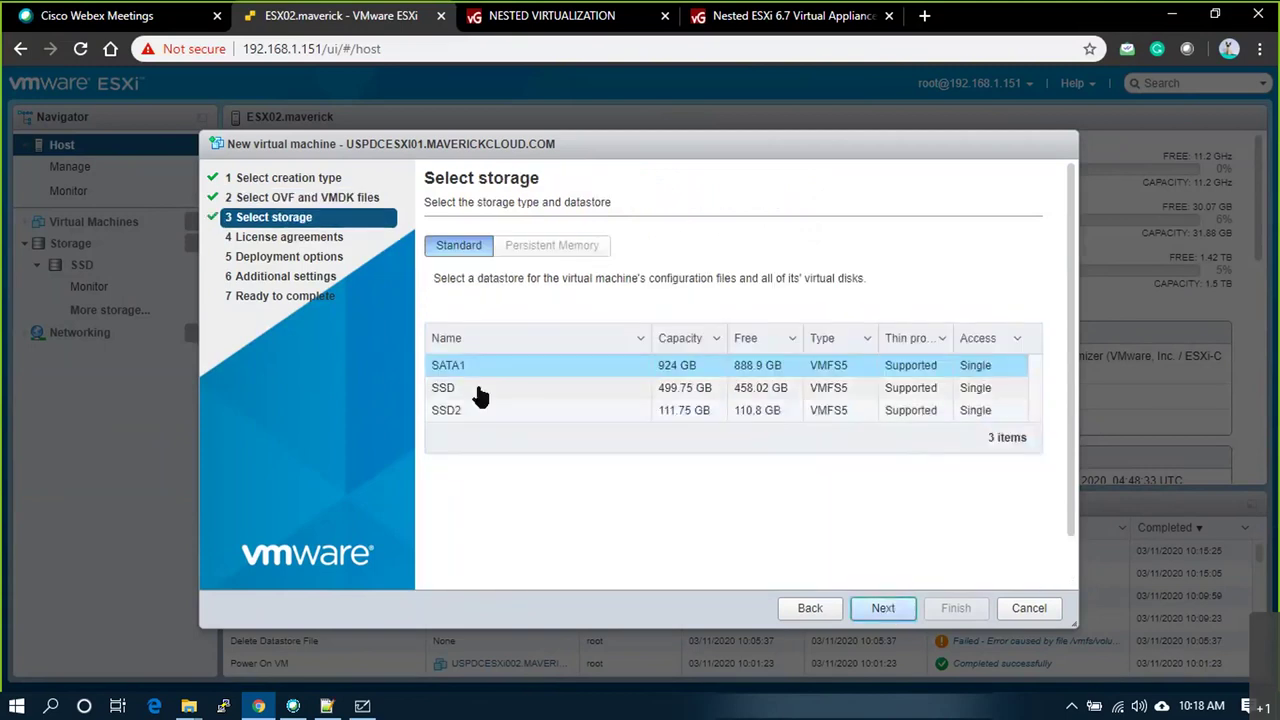
# Step: Choose the SSD datastore and accept the appliance's licence agreement
pyautogui.click(455, 393)
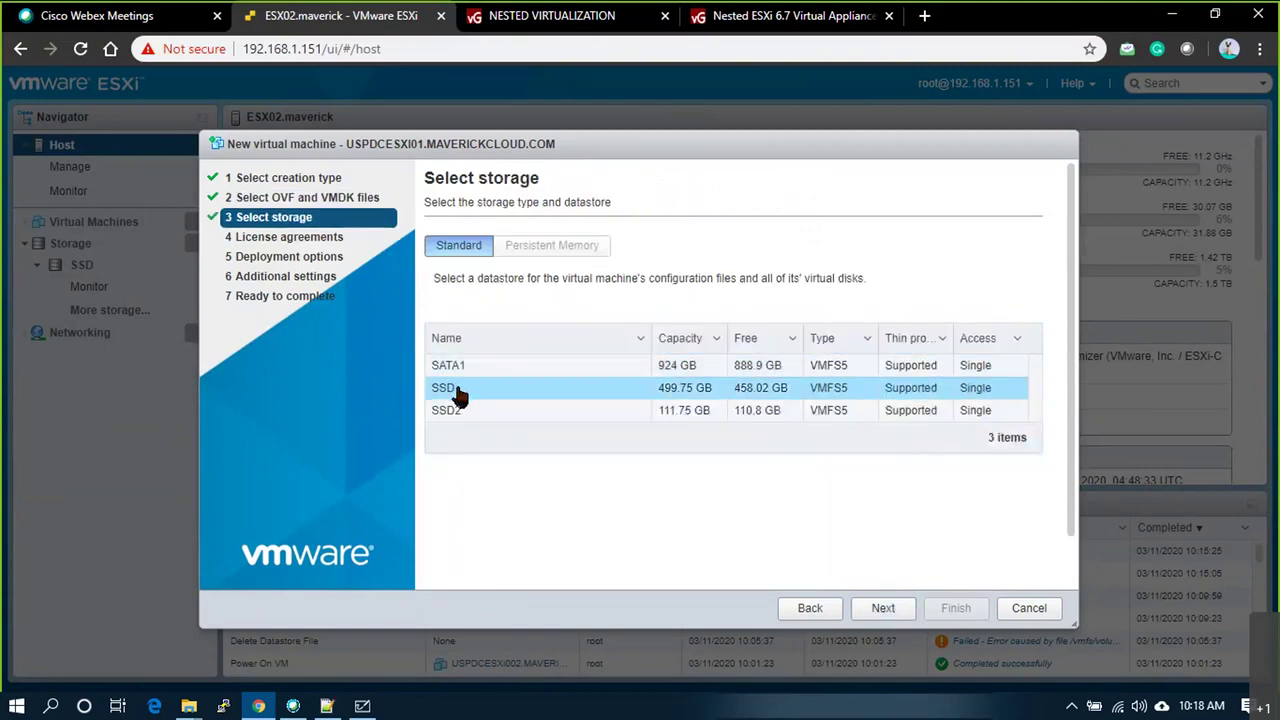
pyautogui.click(881, 608)
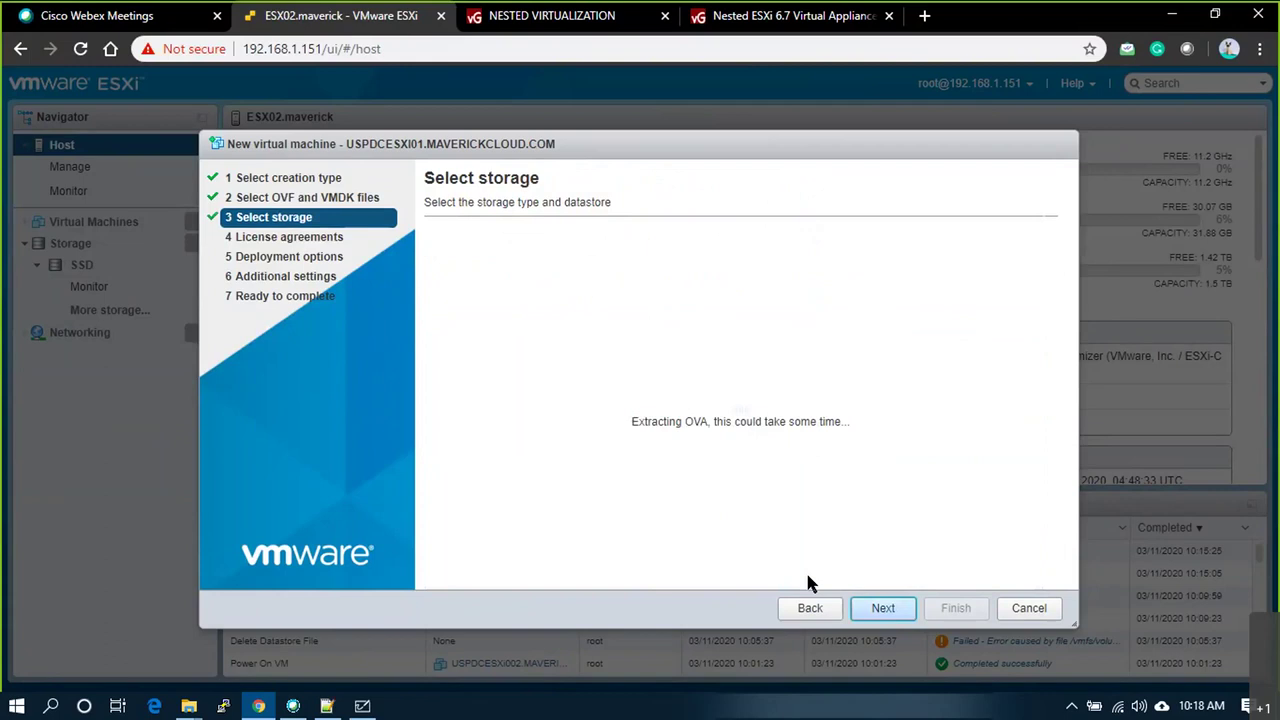
pyautogui.scroll(-2, 893, 389)
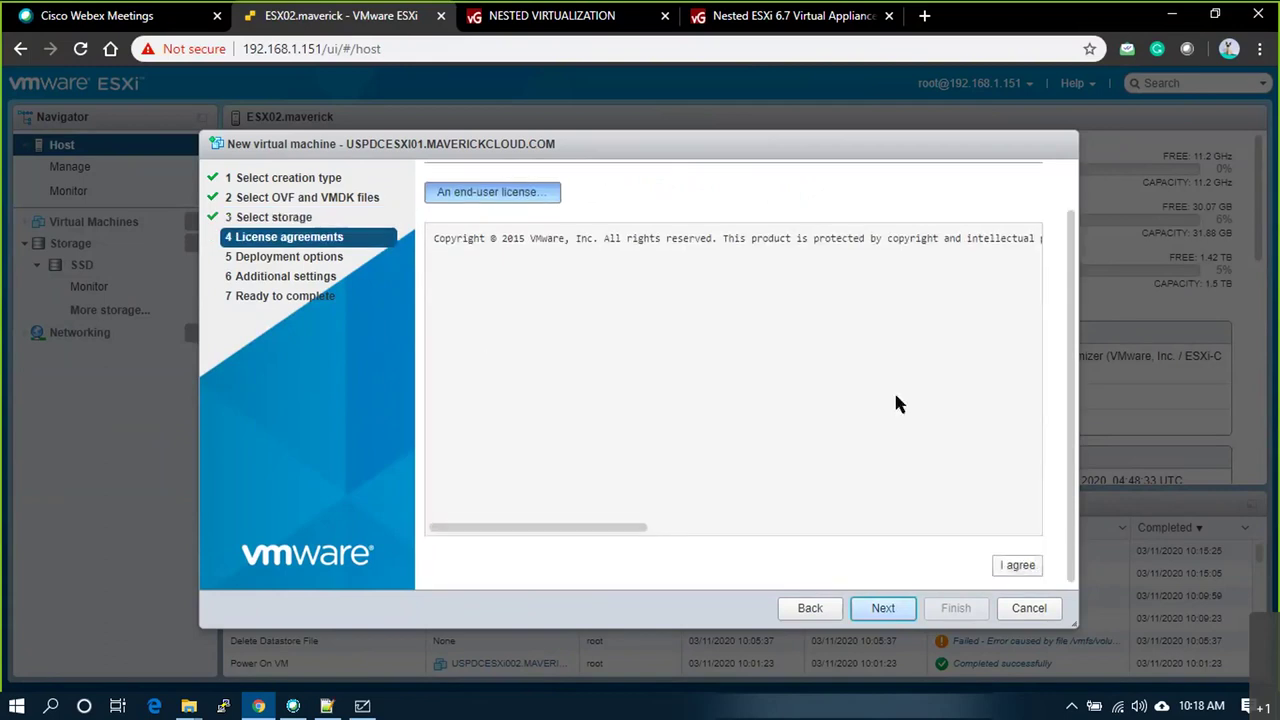
pyautogui.click(1022, 560)
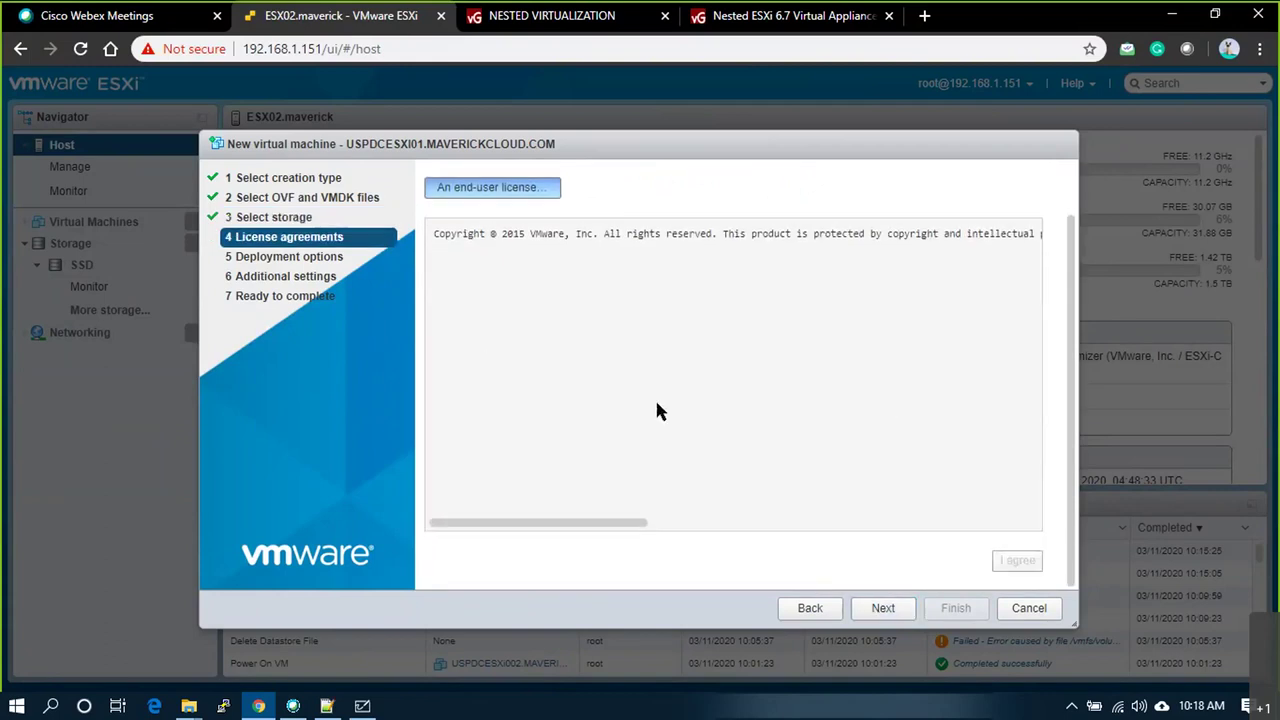
pyautogui.click(885, 612)
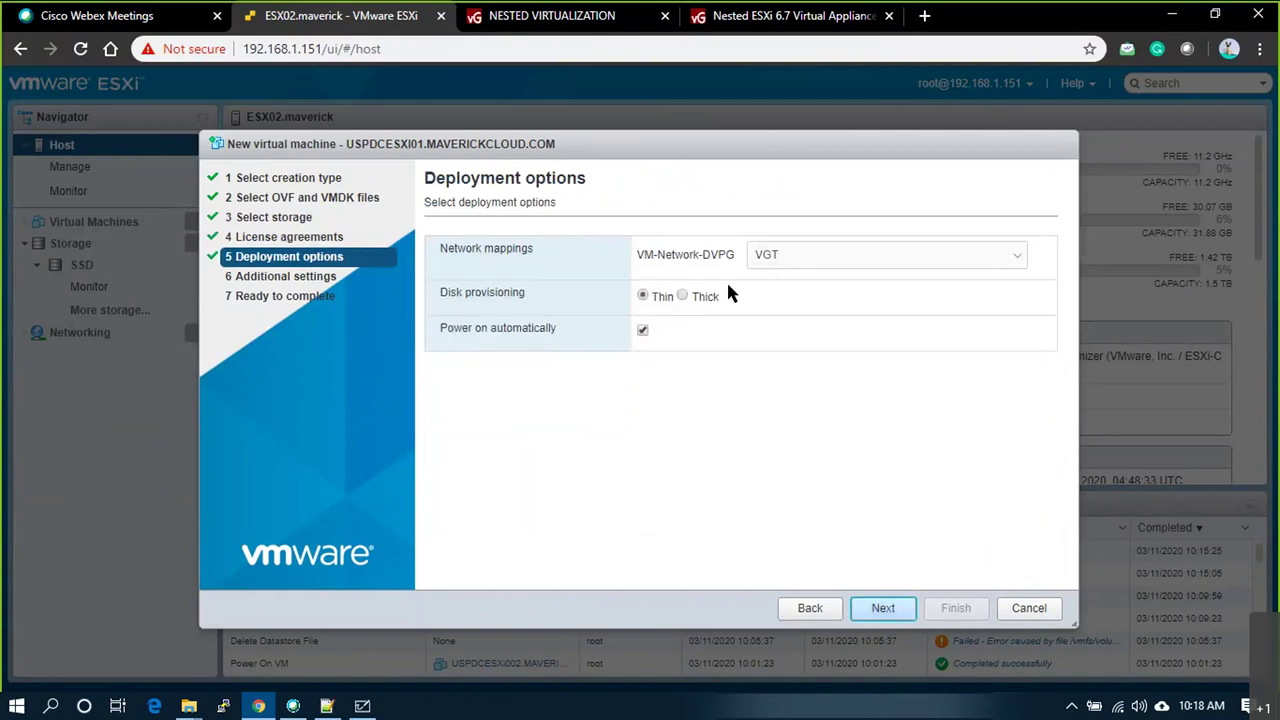
# Step: Map the appliance network to VLAN30, review the settings and finish the deployment
pyautogui.click(786, 256)
pyautogui.click(790, 322)
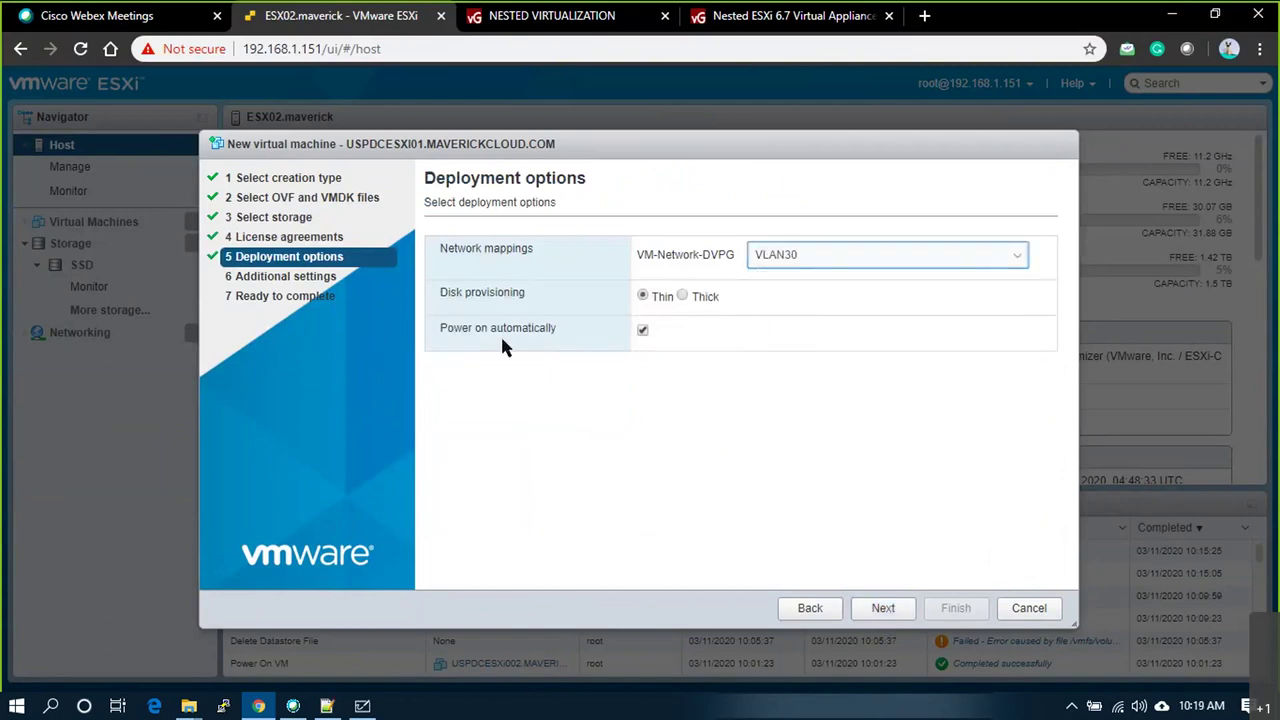
pyautogui.click(886, 610)
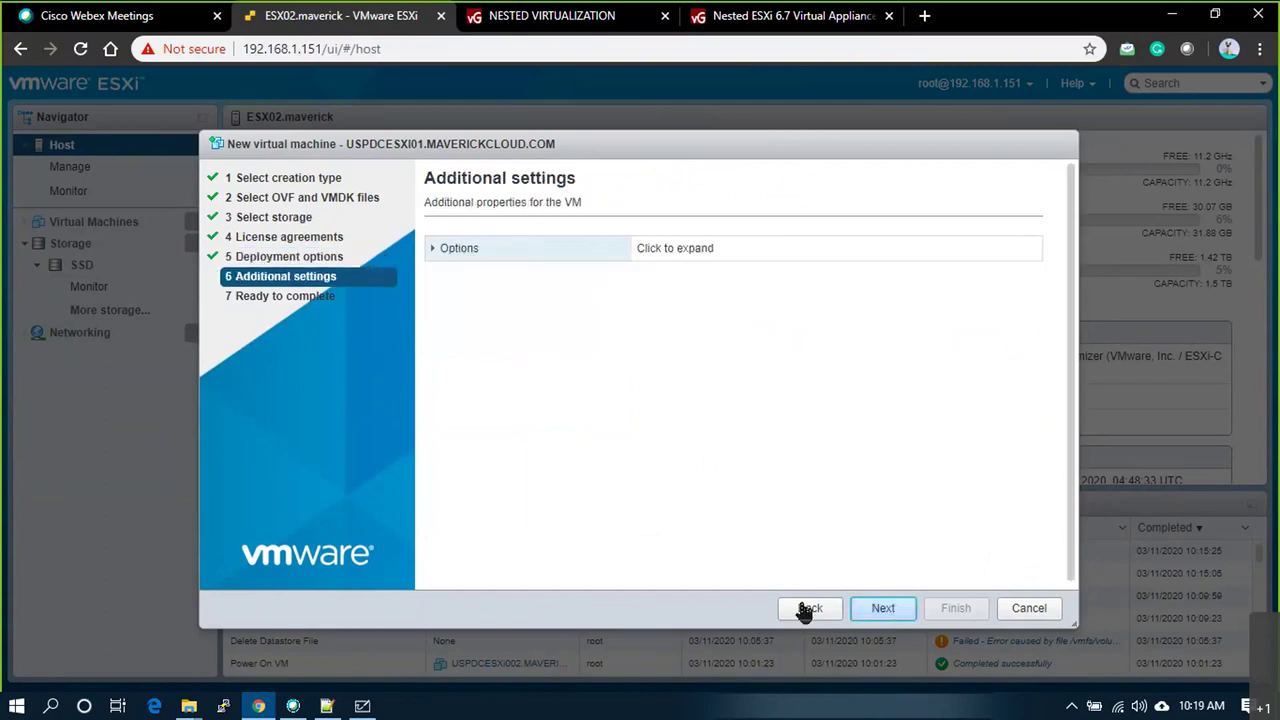
pyautogui.click(428, 246)
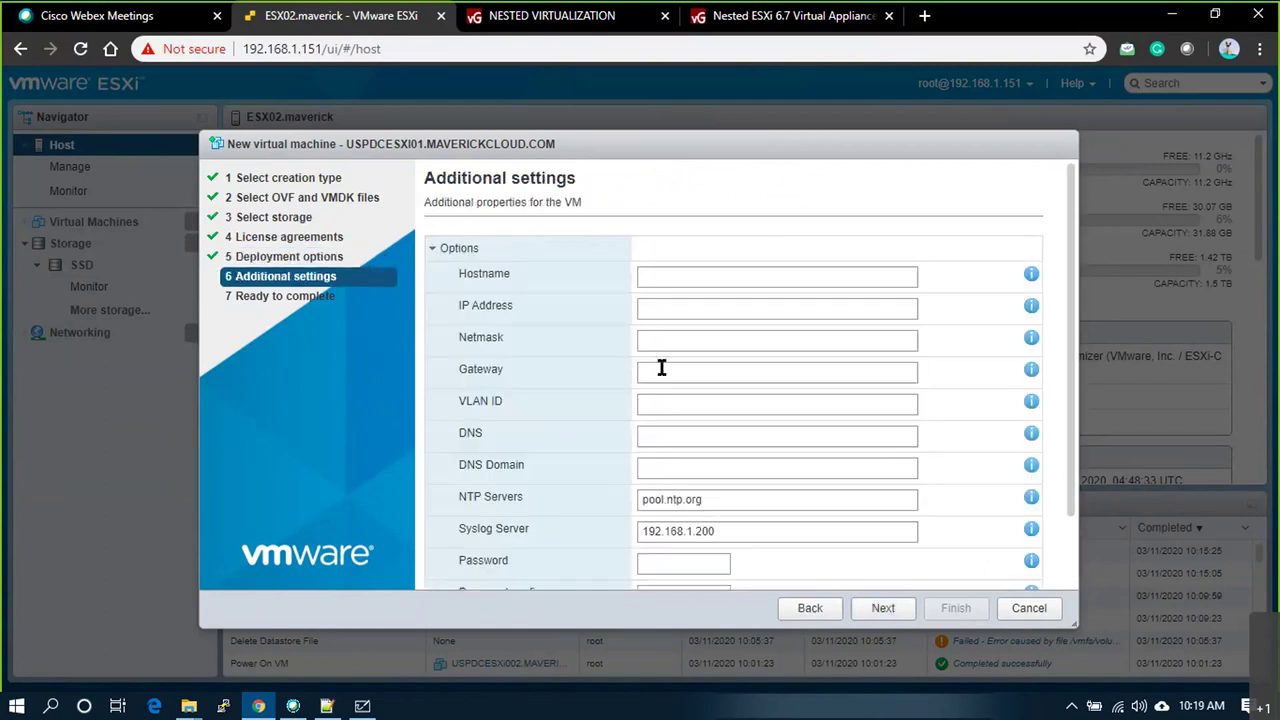
pyautogui.scroll(-2, 680, 343)
pyautogui.scroll(2, 680, 408)
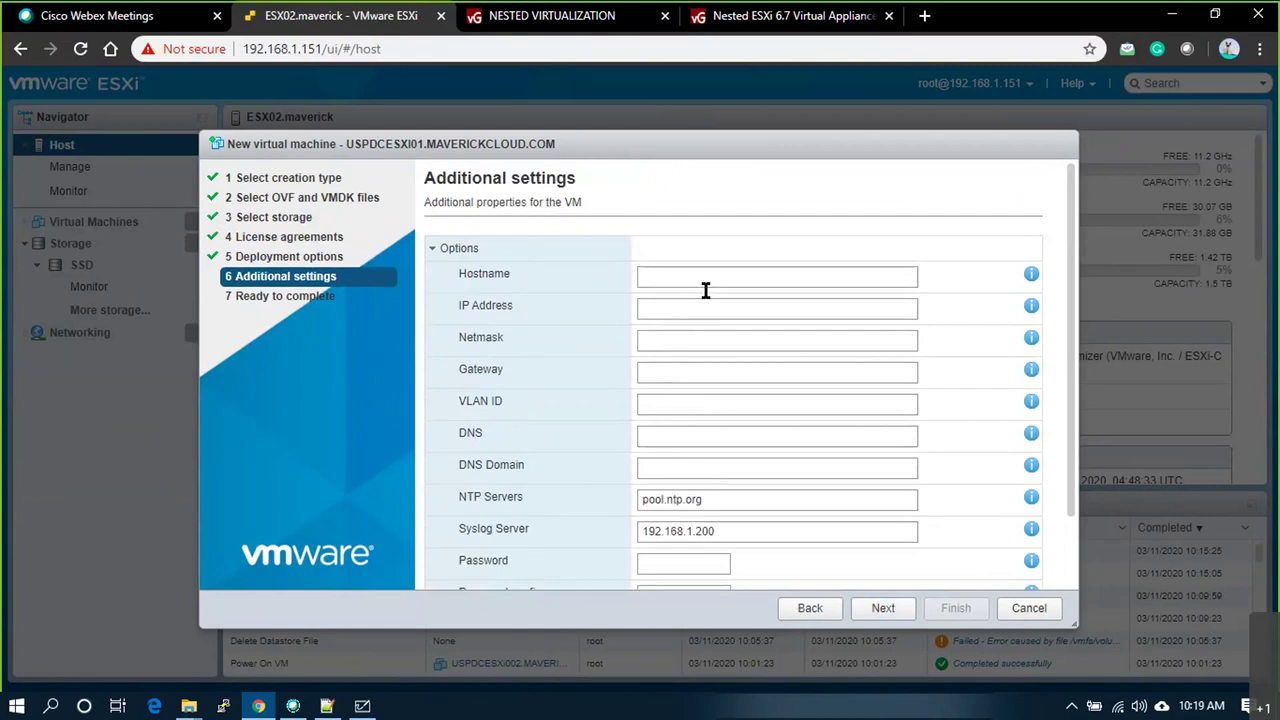
pyautogui.click(460, 249)
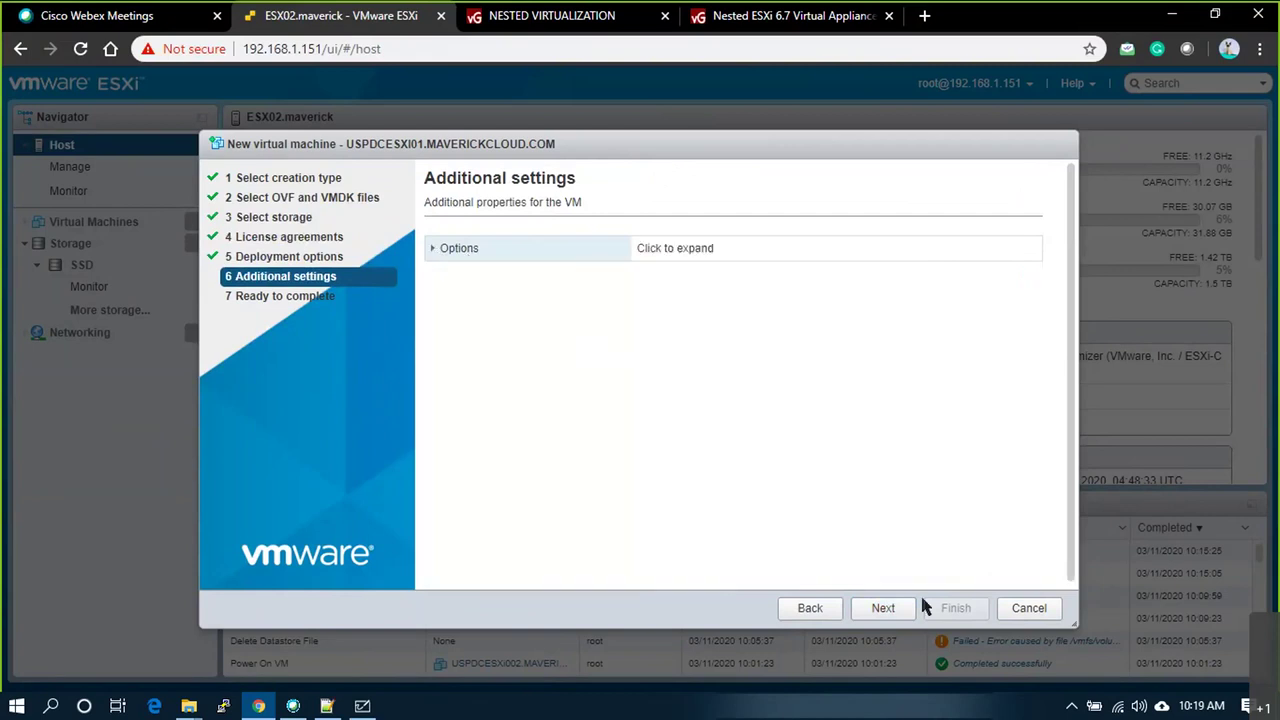
pyautogui.click(884, 610)
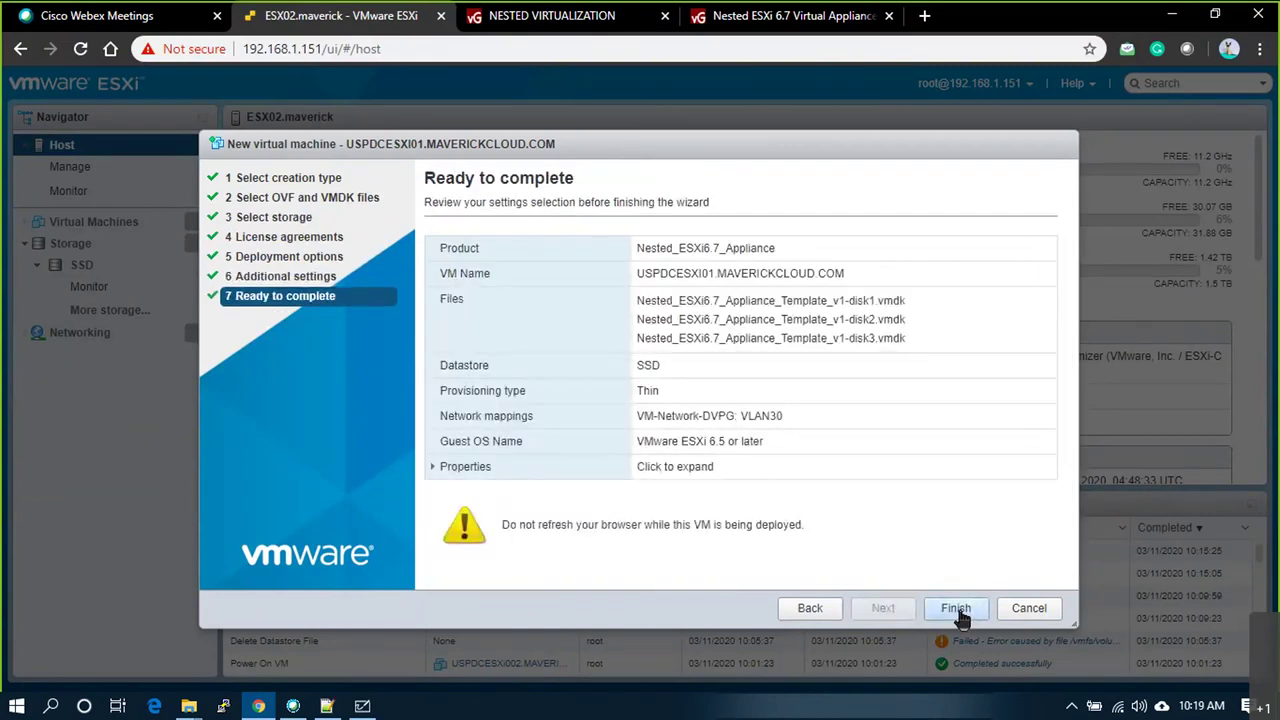
pyautogui.click(956, 610)
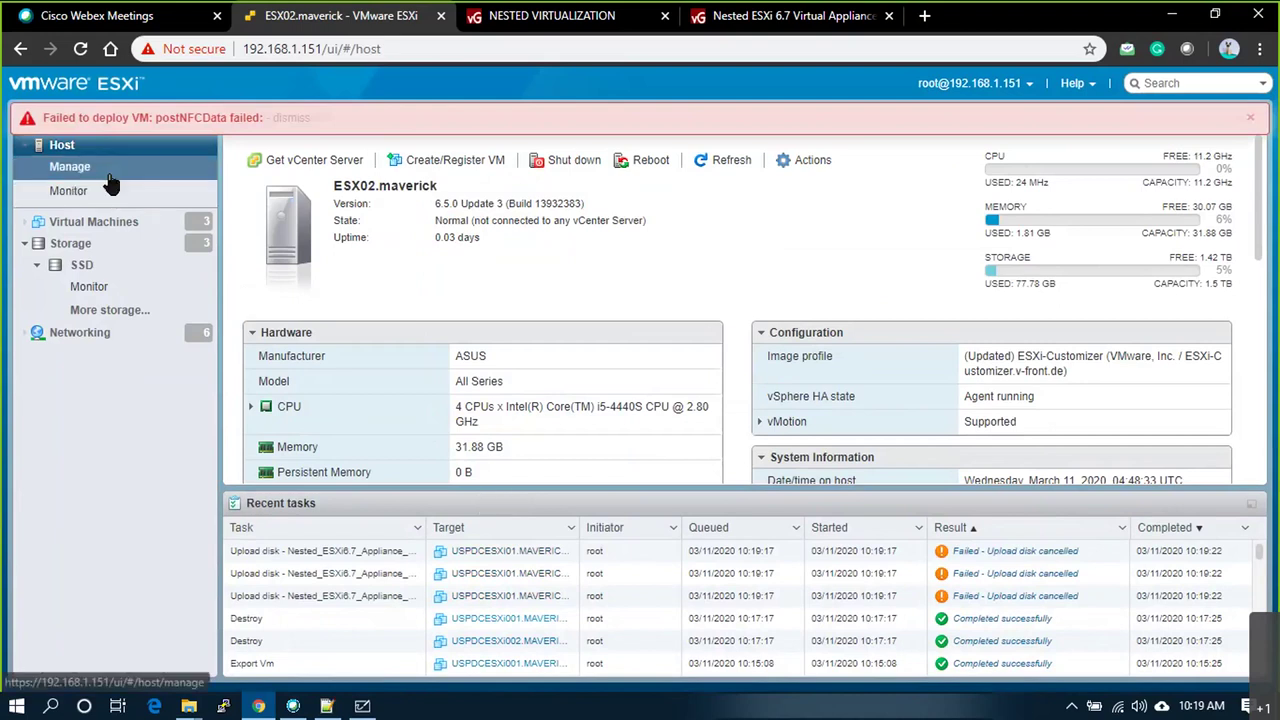
# Step: Dismiss the failed-deployment alert and inspect the failed Upload disk task's details
pyautogui.click(93, 221)
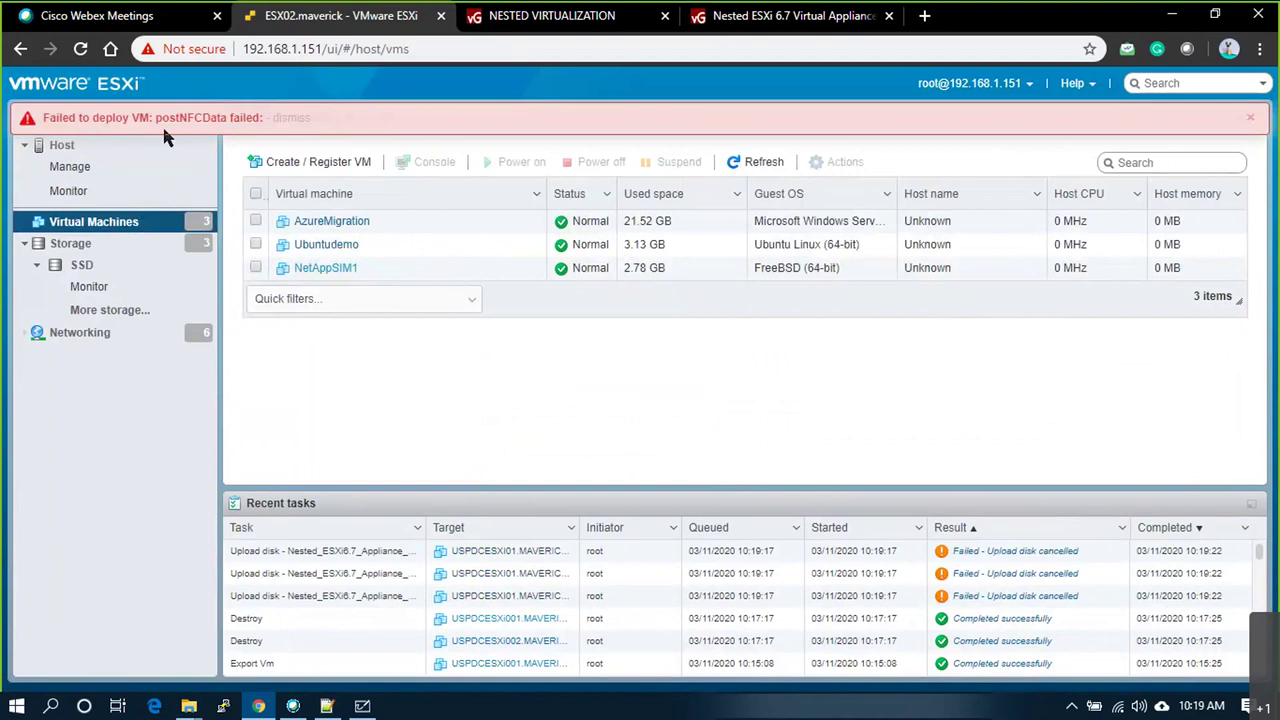
pyautogui.click(1249, 118)
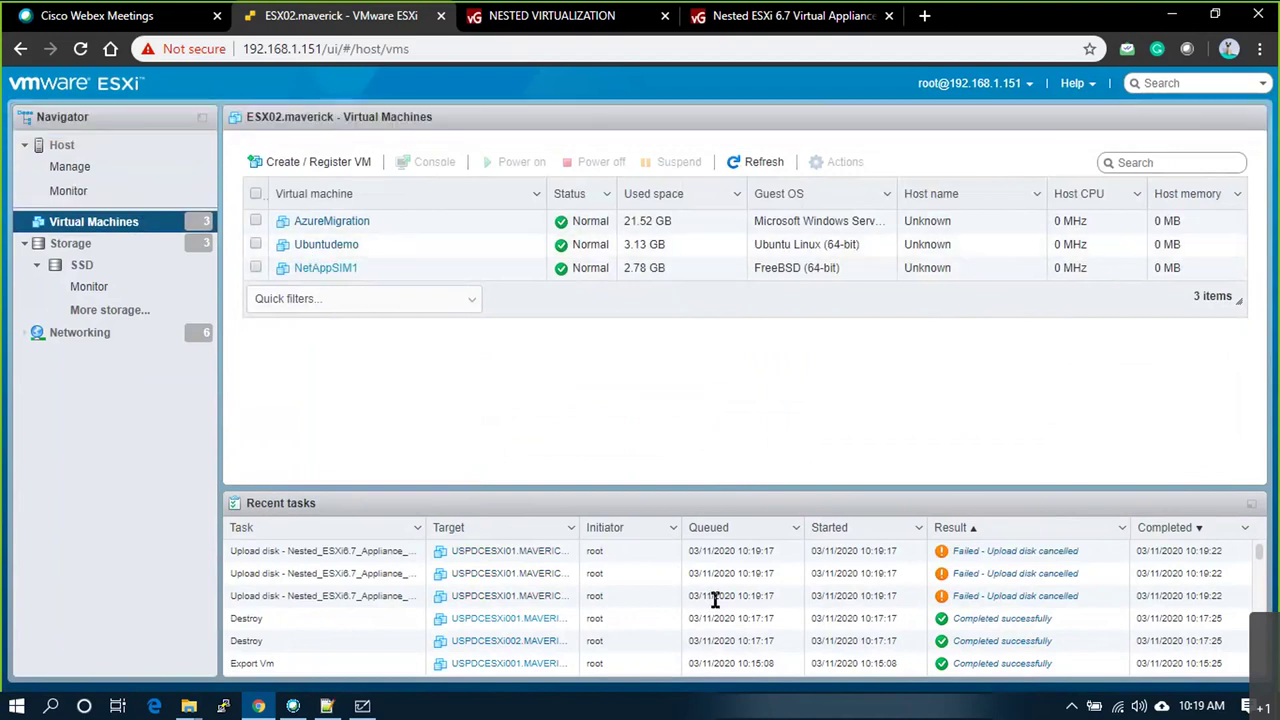
pyautogui.click(1015, 552)
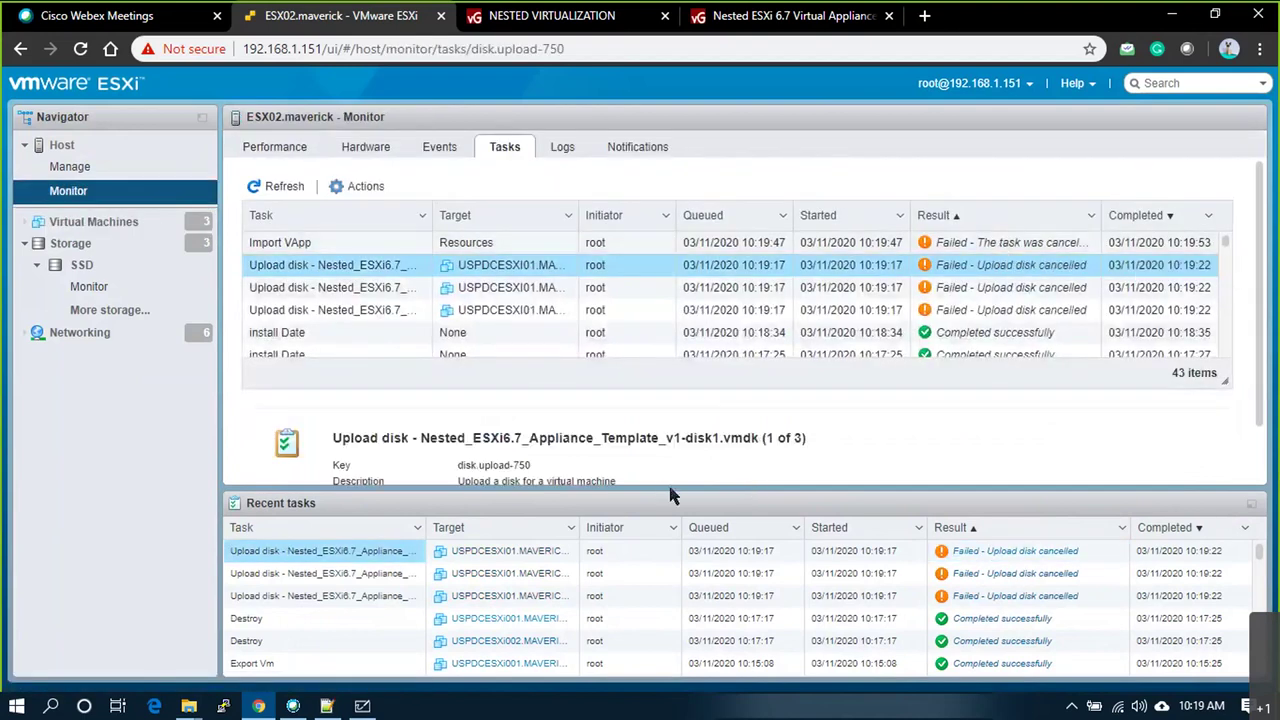
pyautogui.moveTo(686, 492); pyautogui.dragTo(737, 434)
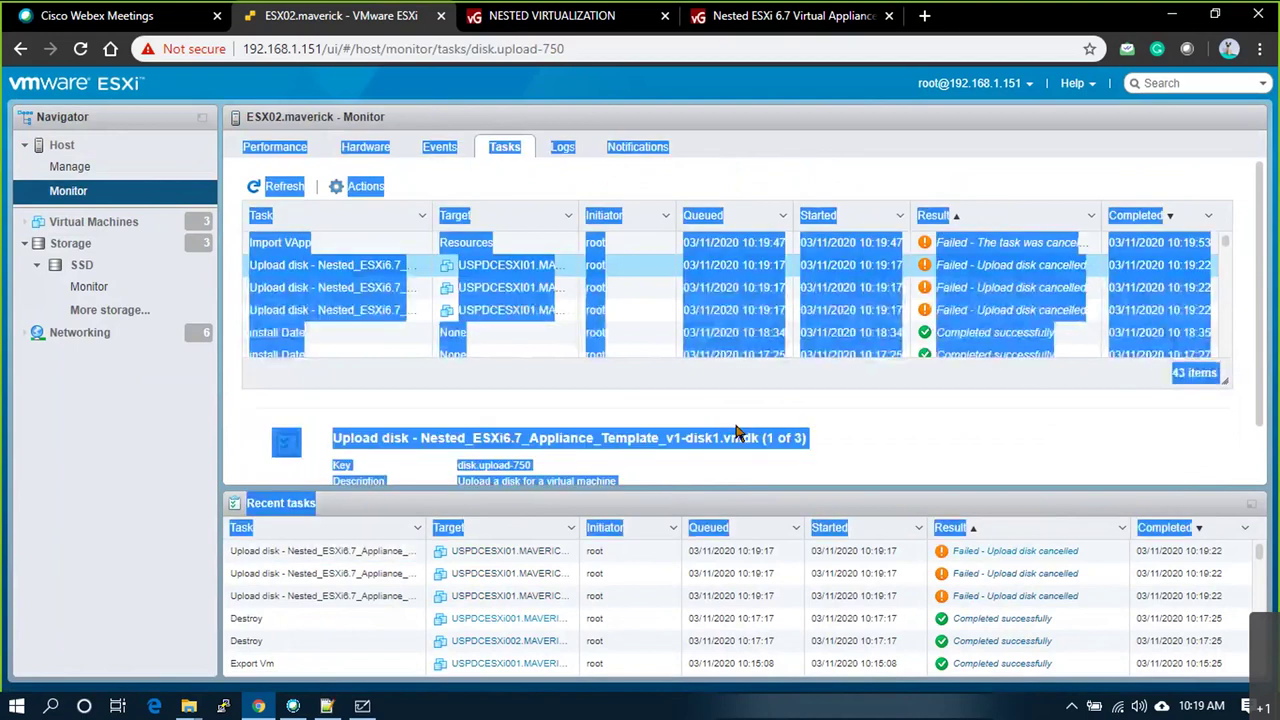
pyautogui.click(866, 450)
pyautogui.scroll(-1, 866, 450)
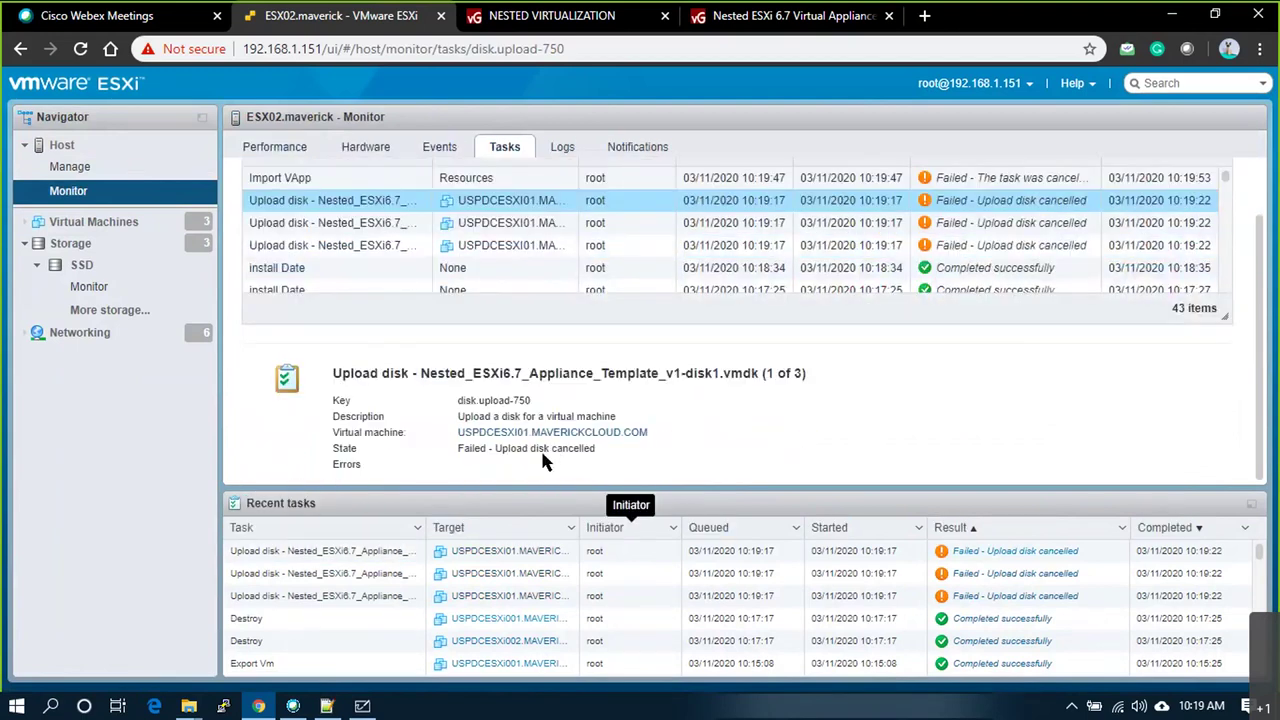
pyautogui.scroll(1, 502, 450)
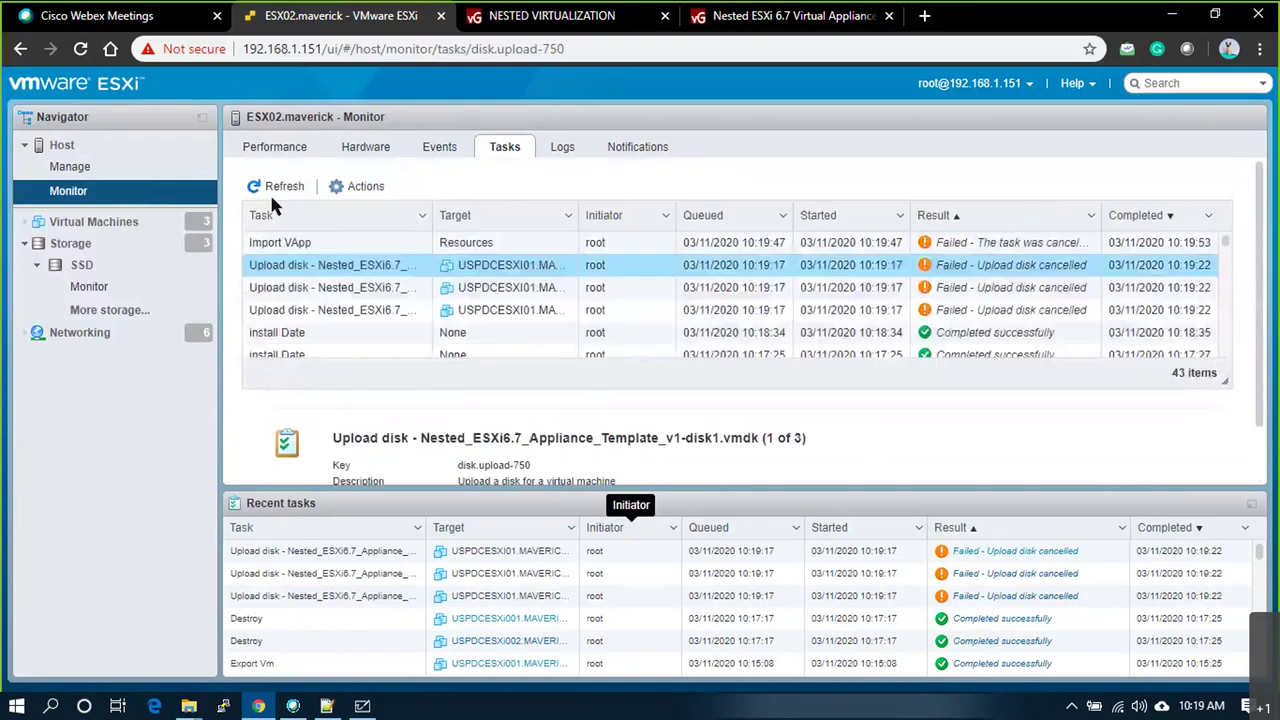
# Step: Refresh the task list and return to the ESX02 host page
pyautogui.click(275, 189)
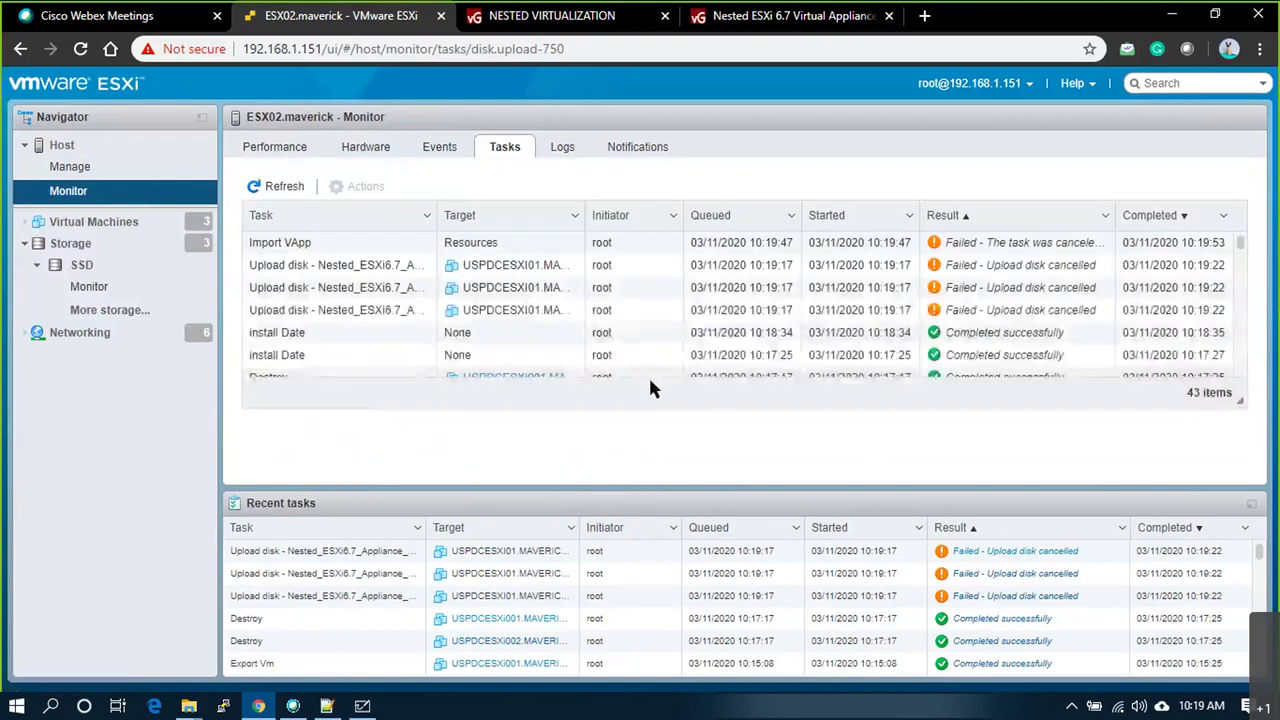
pyautogui.click(62, 145)
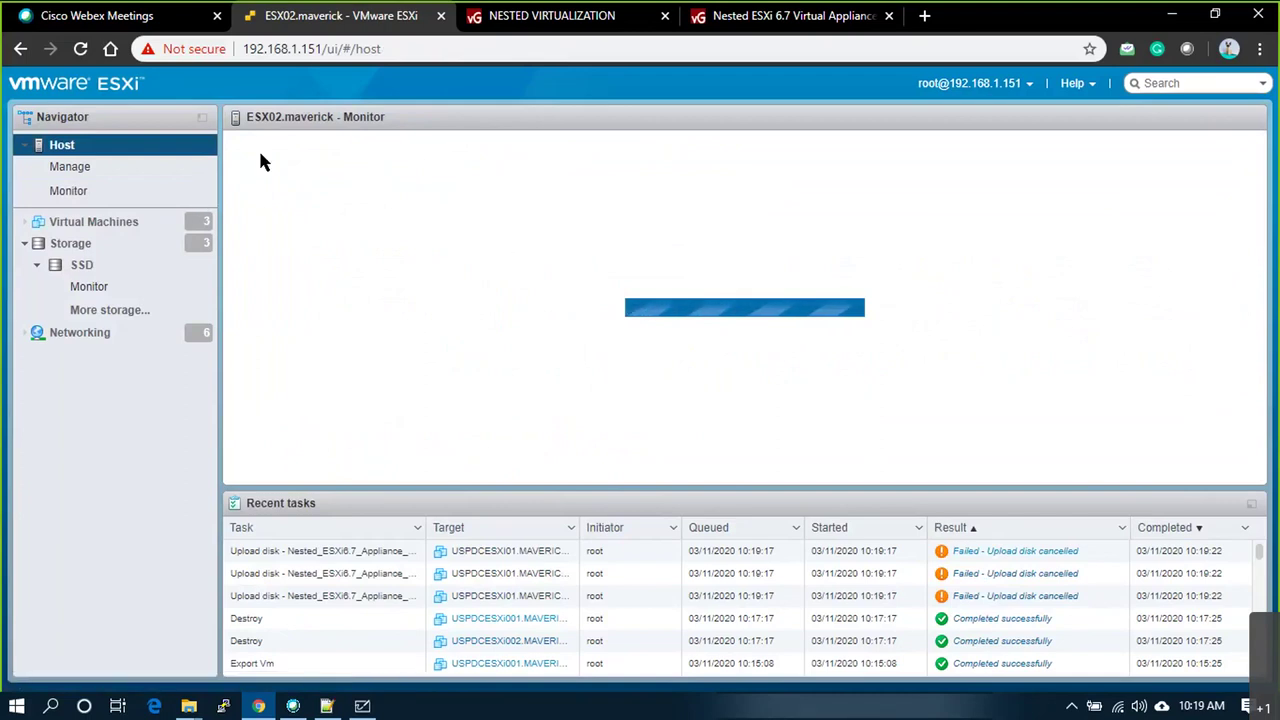
pyautogui.click(72, 243)
# Step: Start an OVF/OVA deployment named VM1 from Nested_ESXi6.7_Appliance_Template_v1.ova
pyautogui.click(70, 145)
pyautogui.rightClick(76, 145)
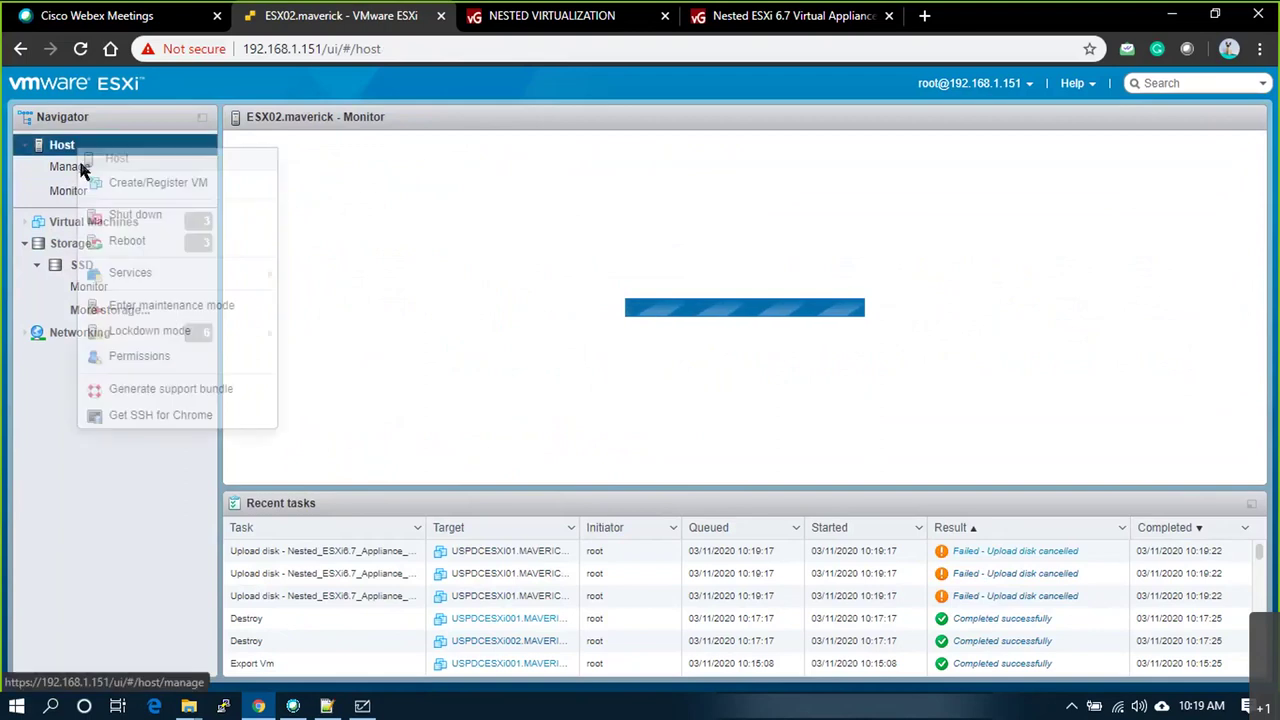
pyautogui.click(120, 188)
pyautogui.click(553, 277)
pyautogui.click(883, 608)
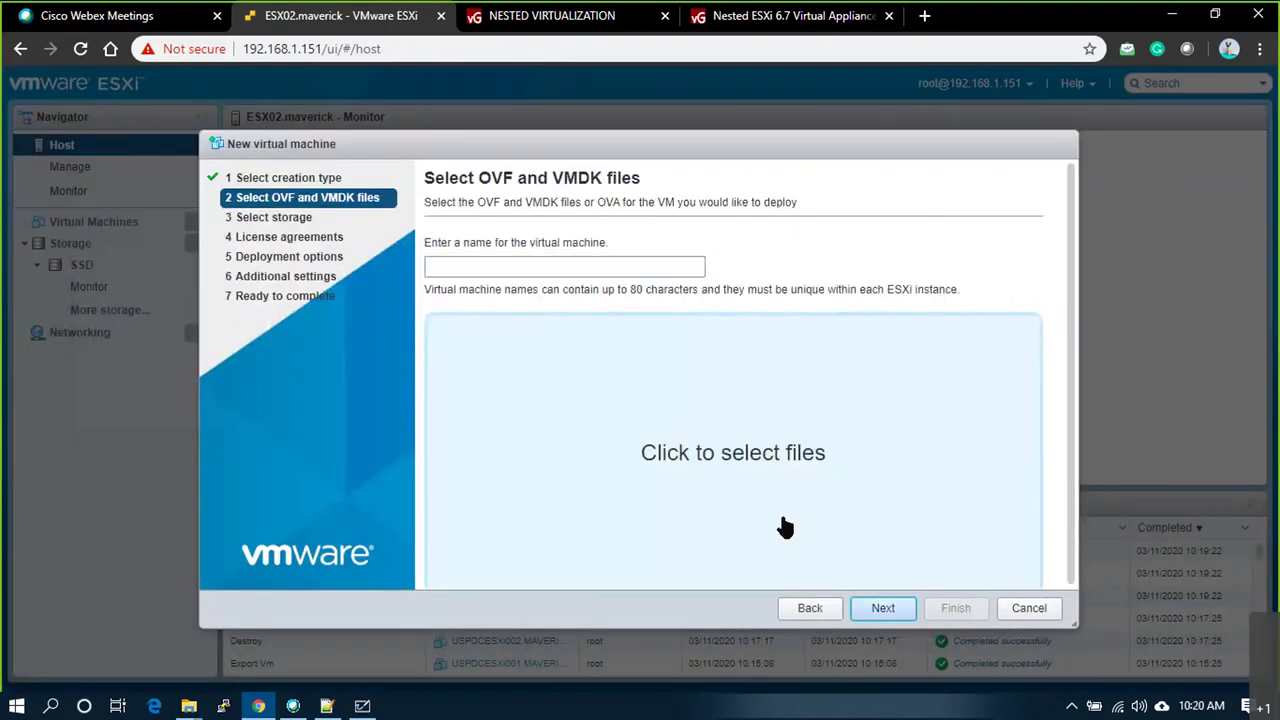
pyautogui.click(523, 268)
pyautogui.write('VM1')
pyautogui.click(665, 445)
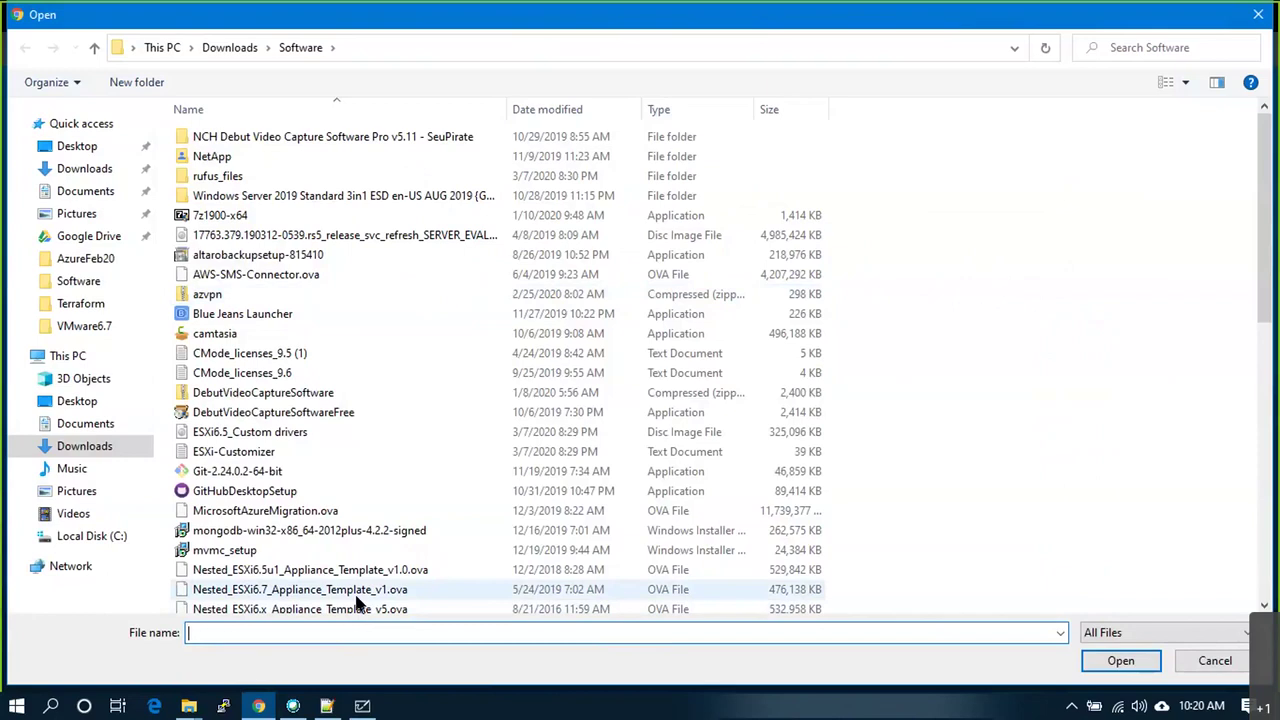
pyautogui.doubleClick(356, 592)
# Step: Place VM1 on the SSD2 datastore and accept the end-user license agreement
pyautogui.click(886, 608)
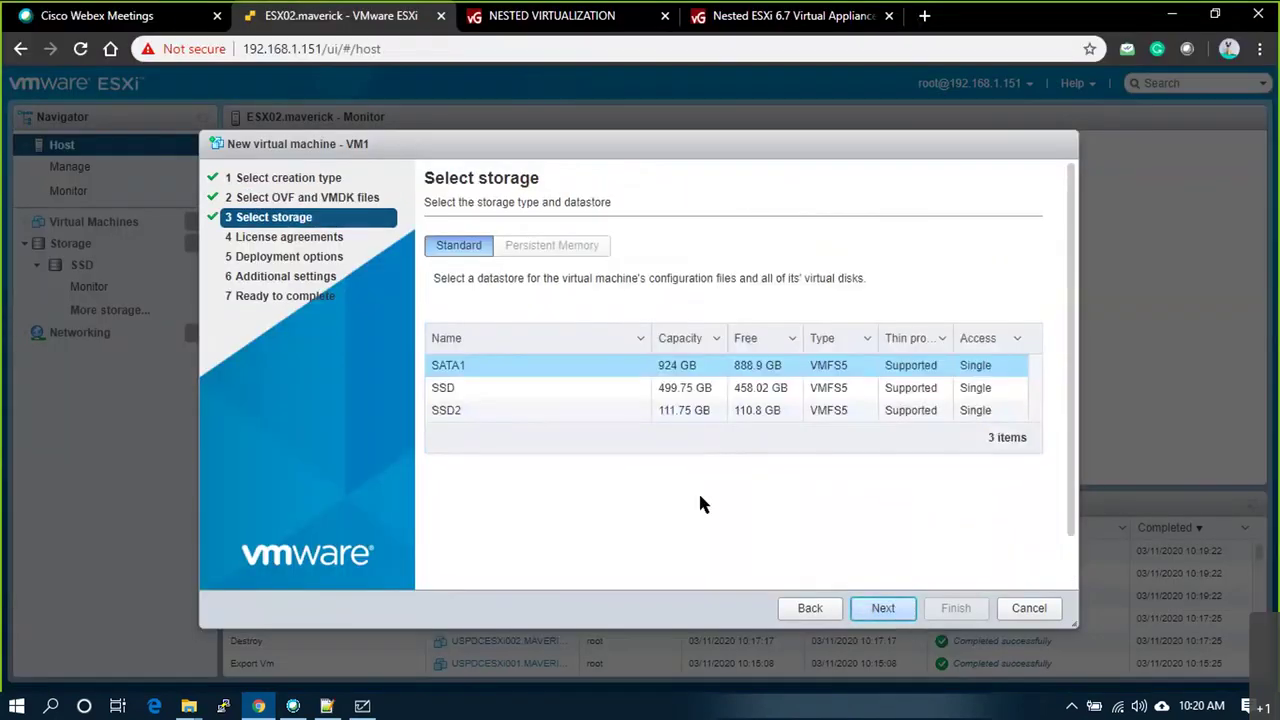
pyautogui.click(553, 412)
pyautogui.click(905, 610)
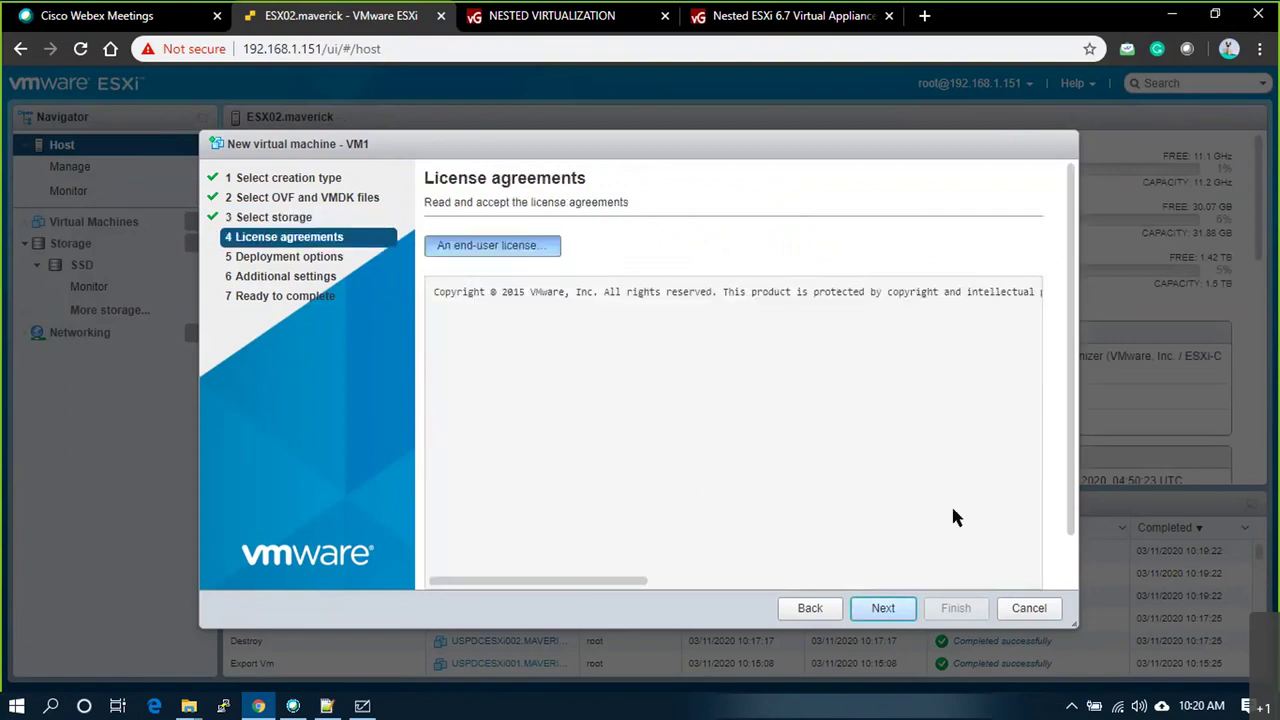
pyautogui.click(1017, 560)
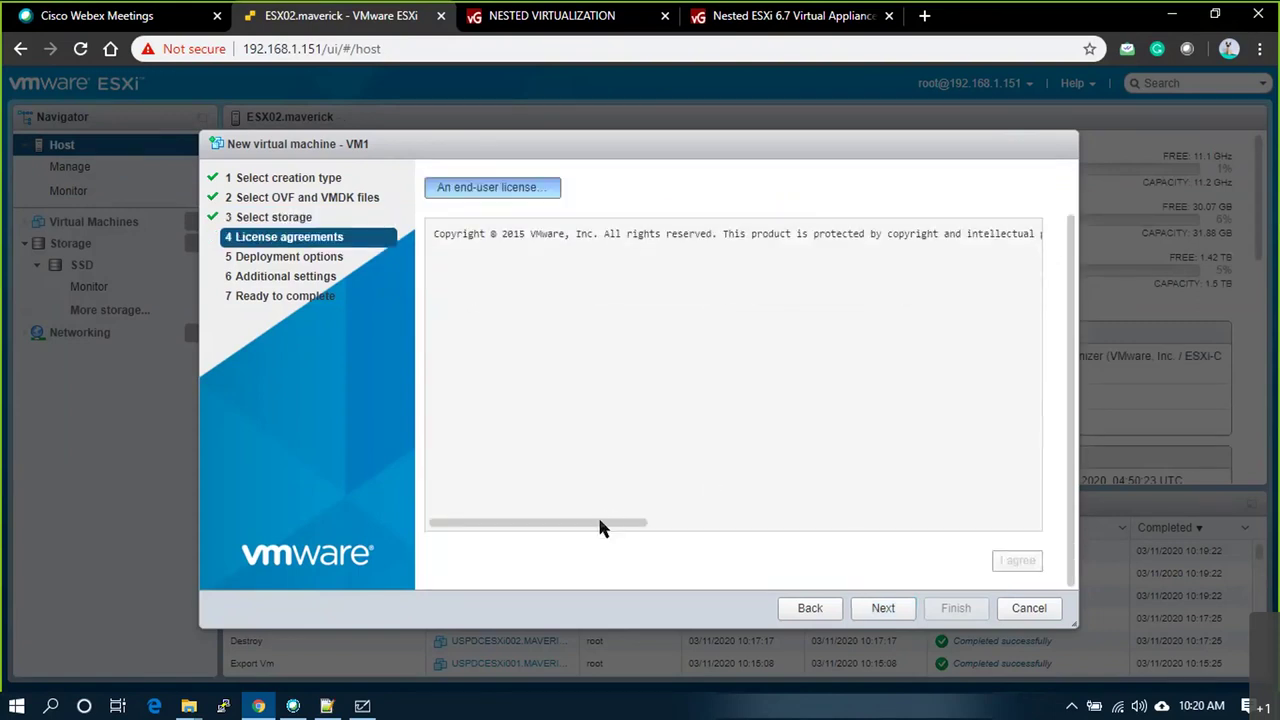
pyautogui.moveTo(577, 522); pyautogui.dragTo(1037, 532)
pyautogui.click(882, 609)
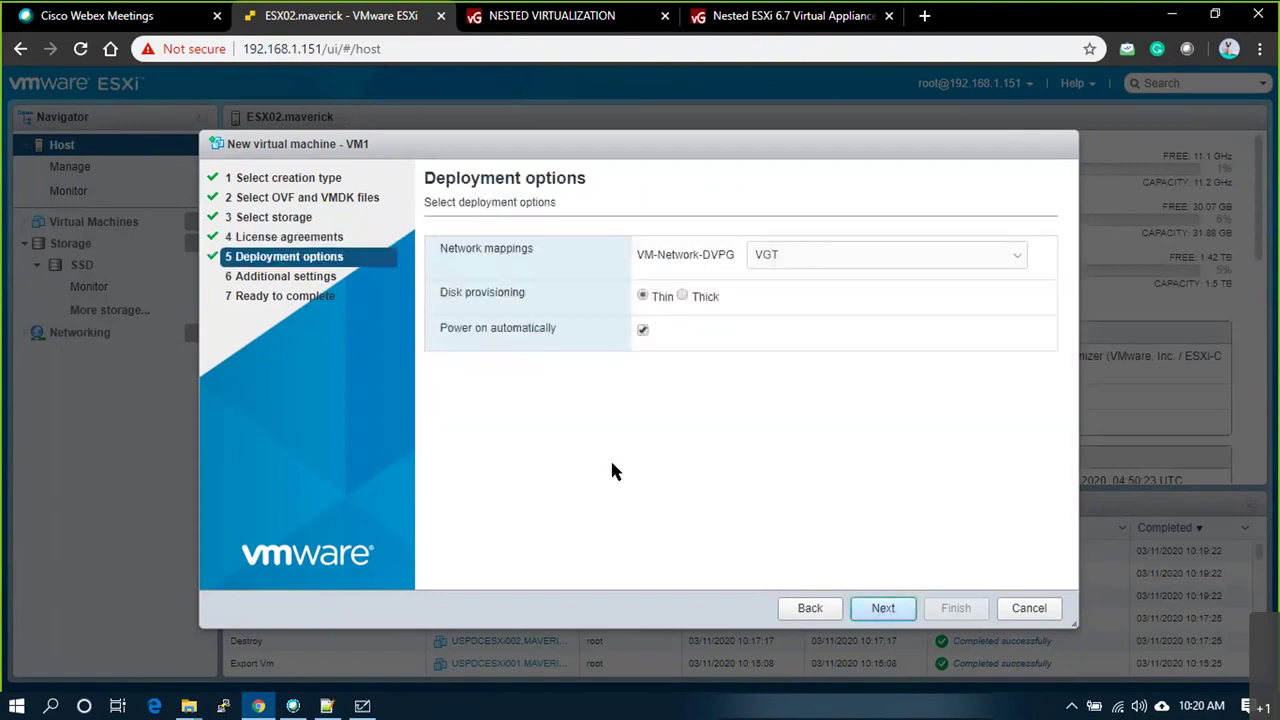
# Step: Map the network to VLAN30, disable automatic power-on, and start deploying VM1
pyautogui.click(811, 266)
pyautogui.click(677, 302)
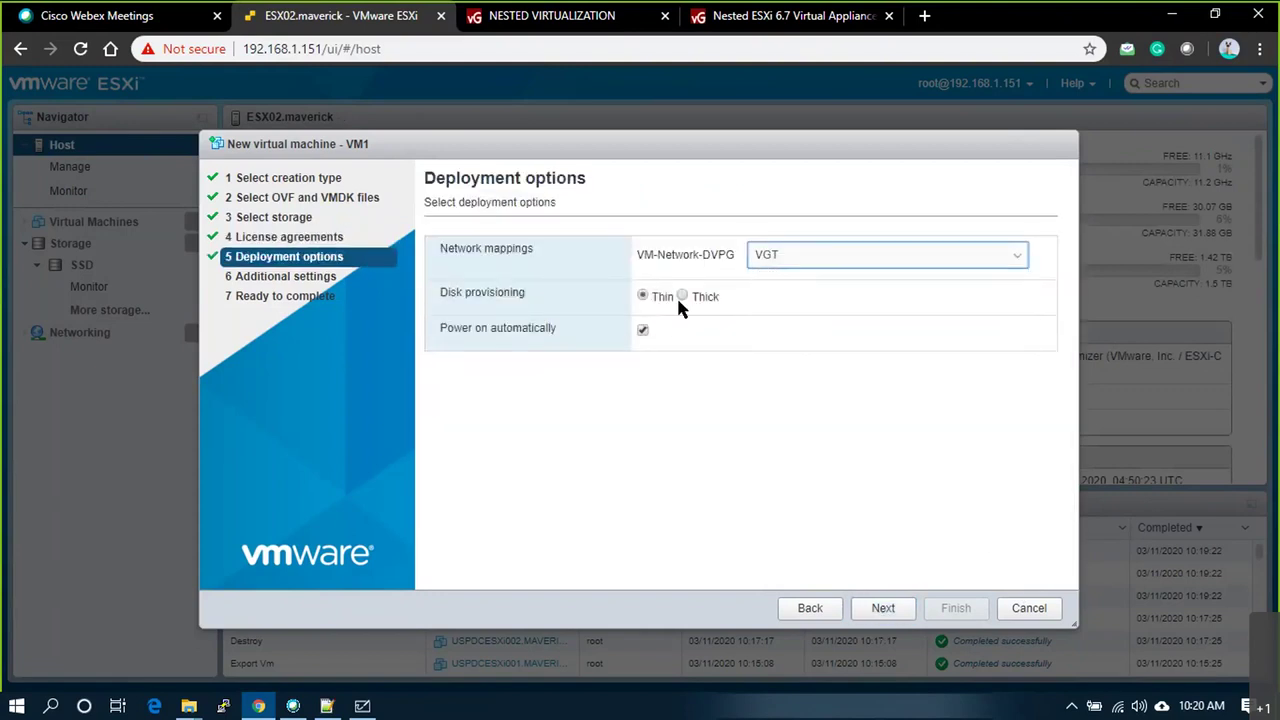
pyautogui.click(643, 330)
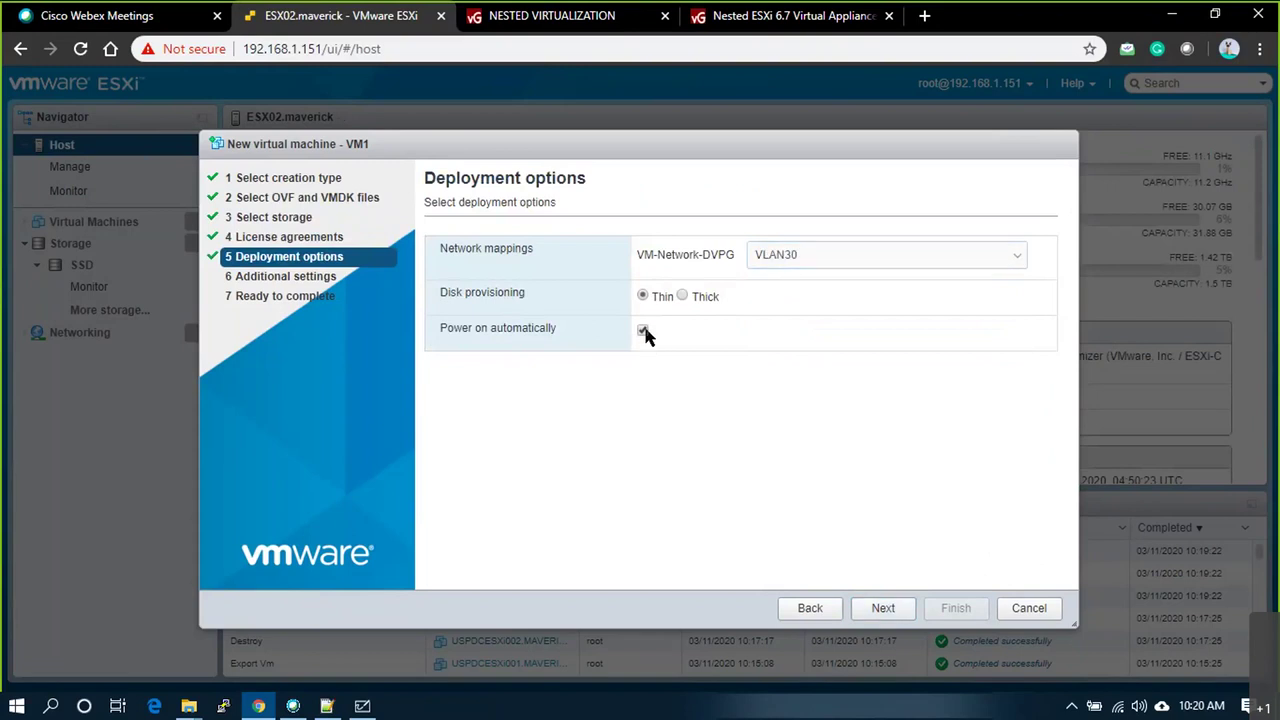
pyautogui.click(880, 609)
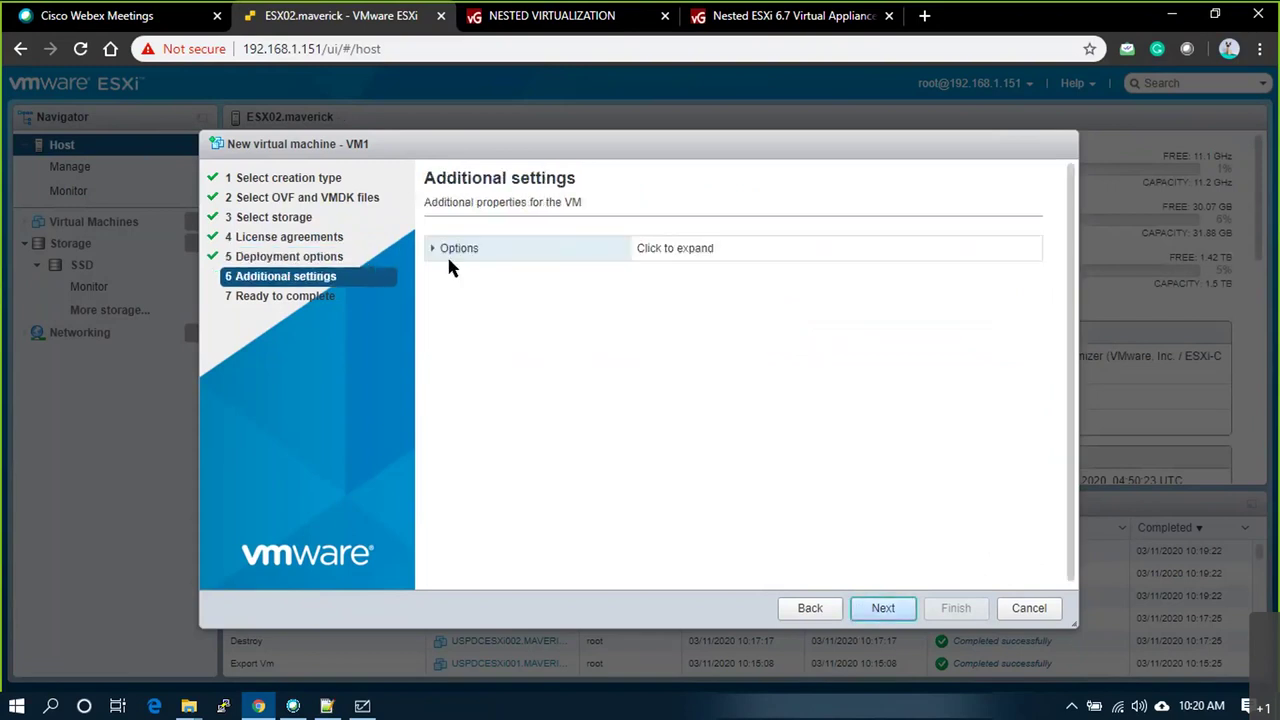
pyautogui.click(883, 612)
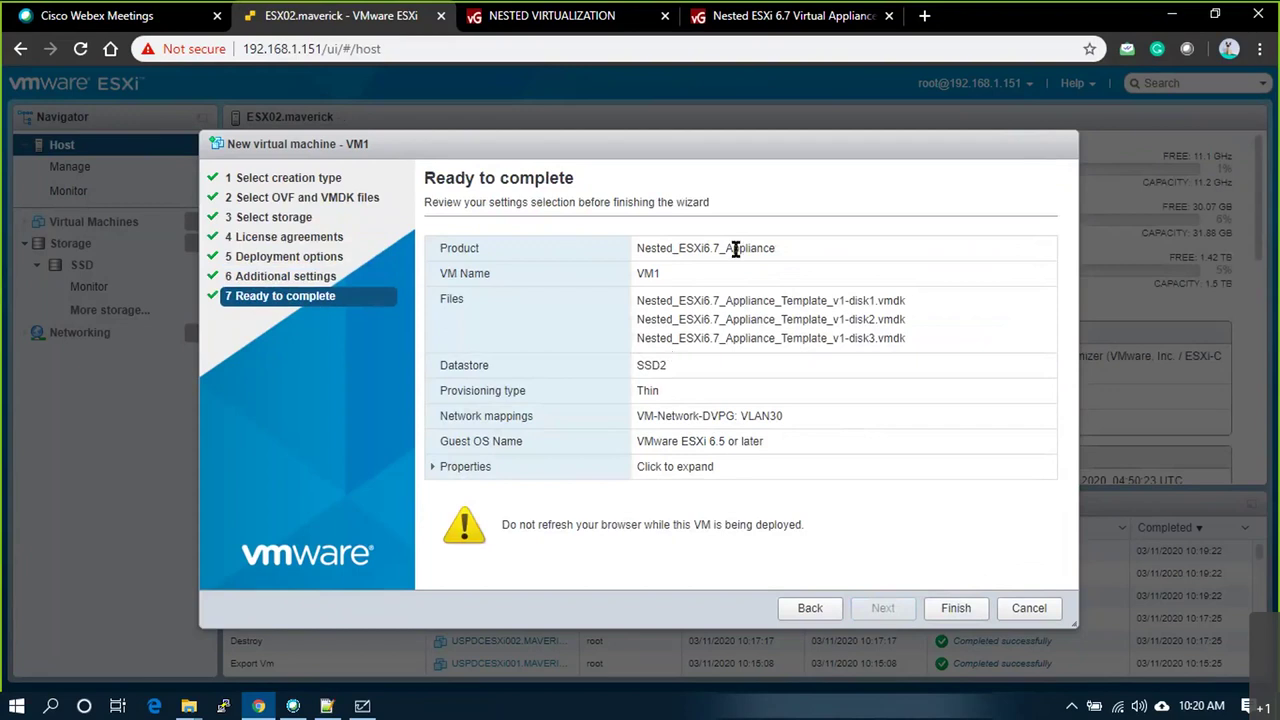
pyautogui.click(955, 610)
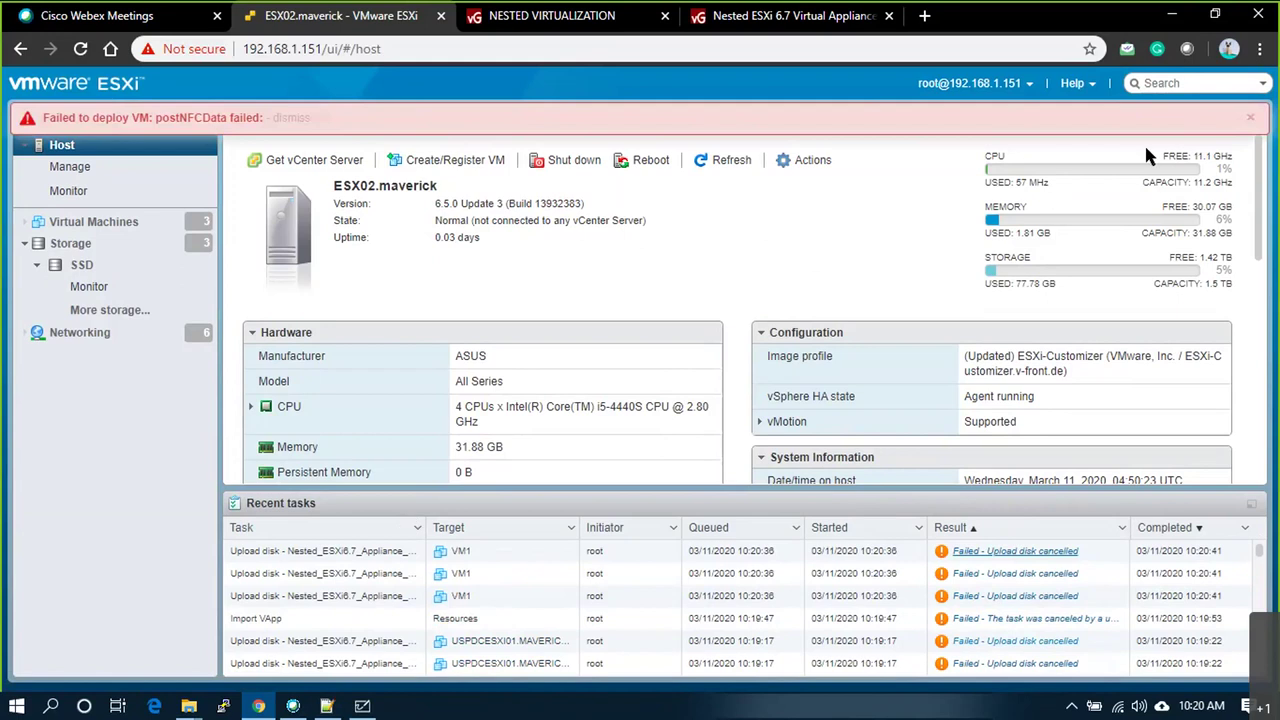
# Step: Dismiss the 'Failed to deploy VM' postNFCData alert and switch to another window
pyautogui.click(1250, 118)
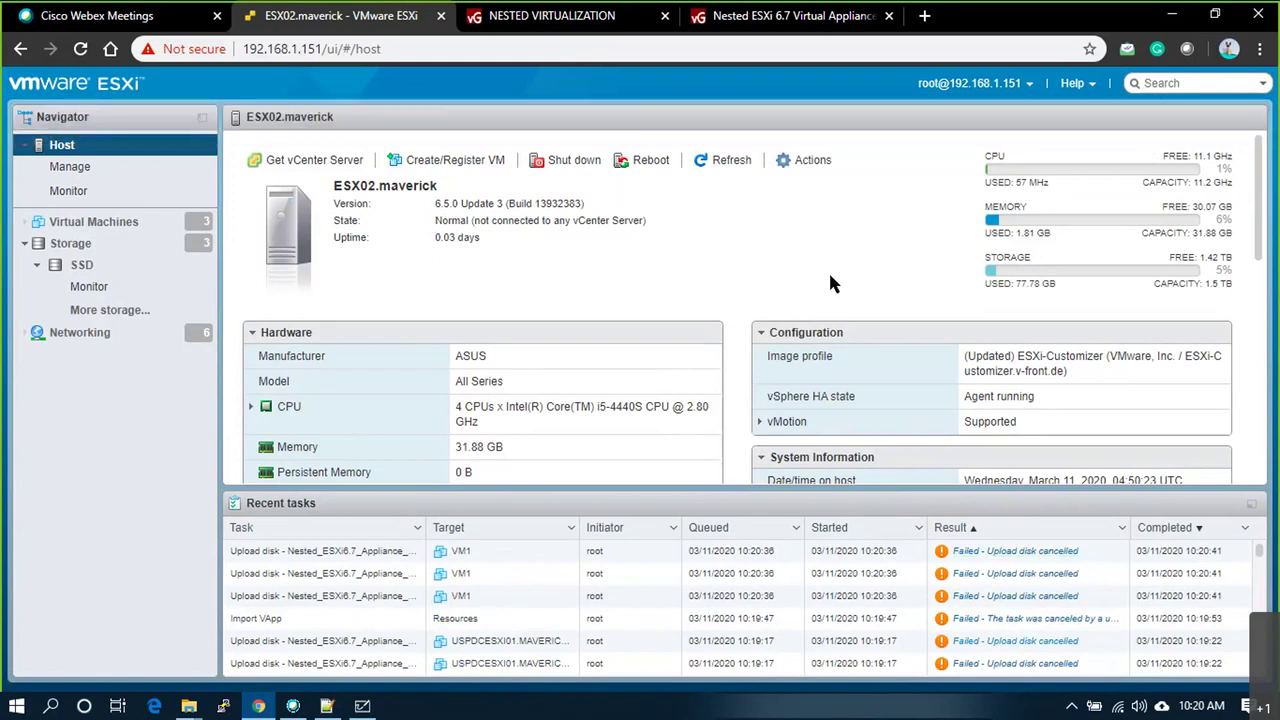
pyautogui.hotkey('alt', 'Tab')
pyautogui.hotkey('alt', 'Tab')
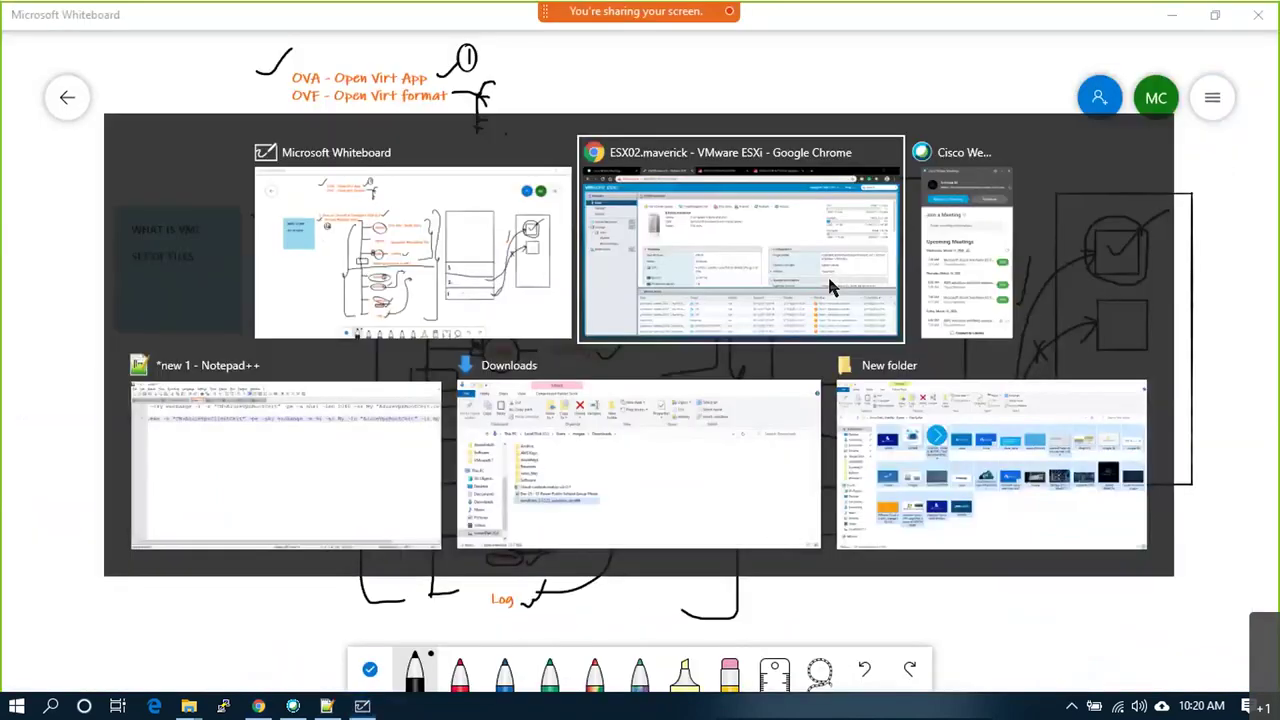
# Step: Revisit the Nested ESXi 6.7 Virtual Appliance article's boot options and download section, then switch windows
pyautogui.click(827, 274)
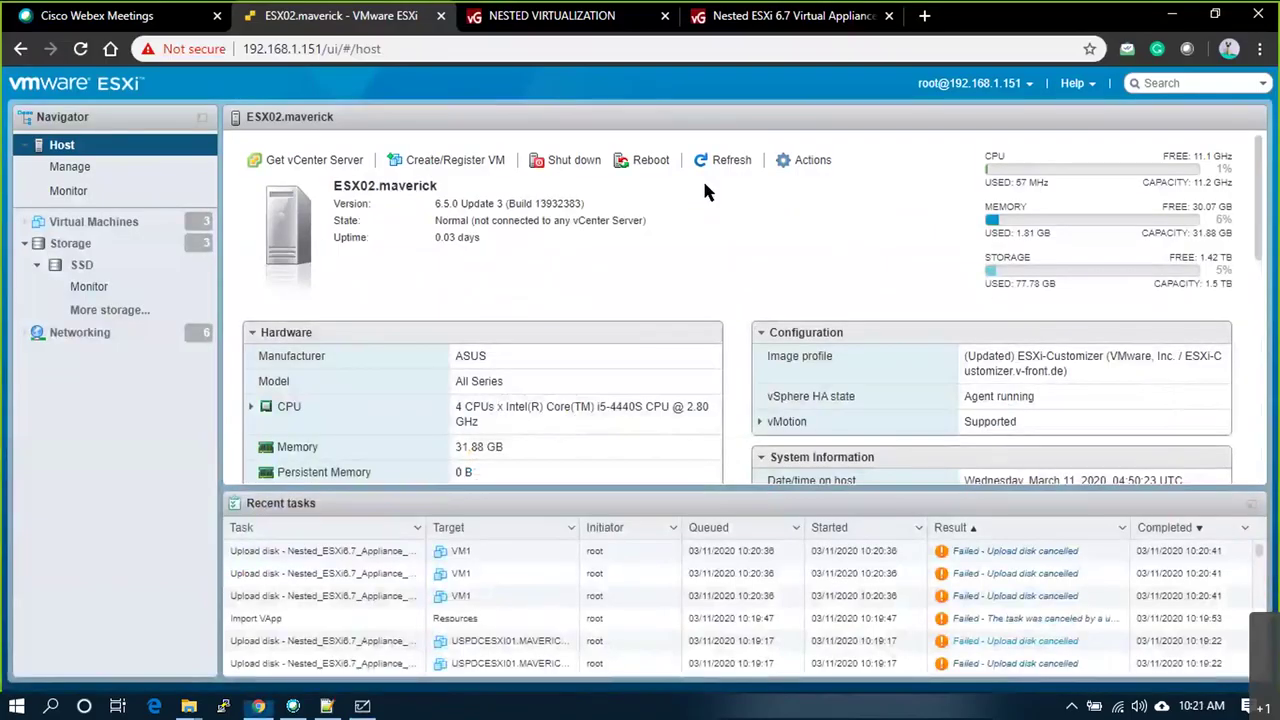
pyautogui.click(478, 20)
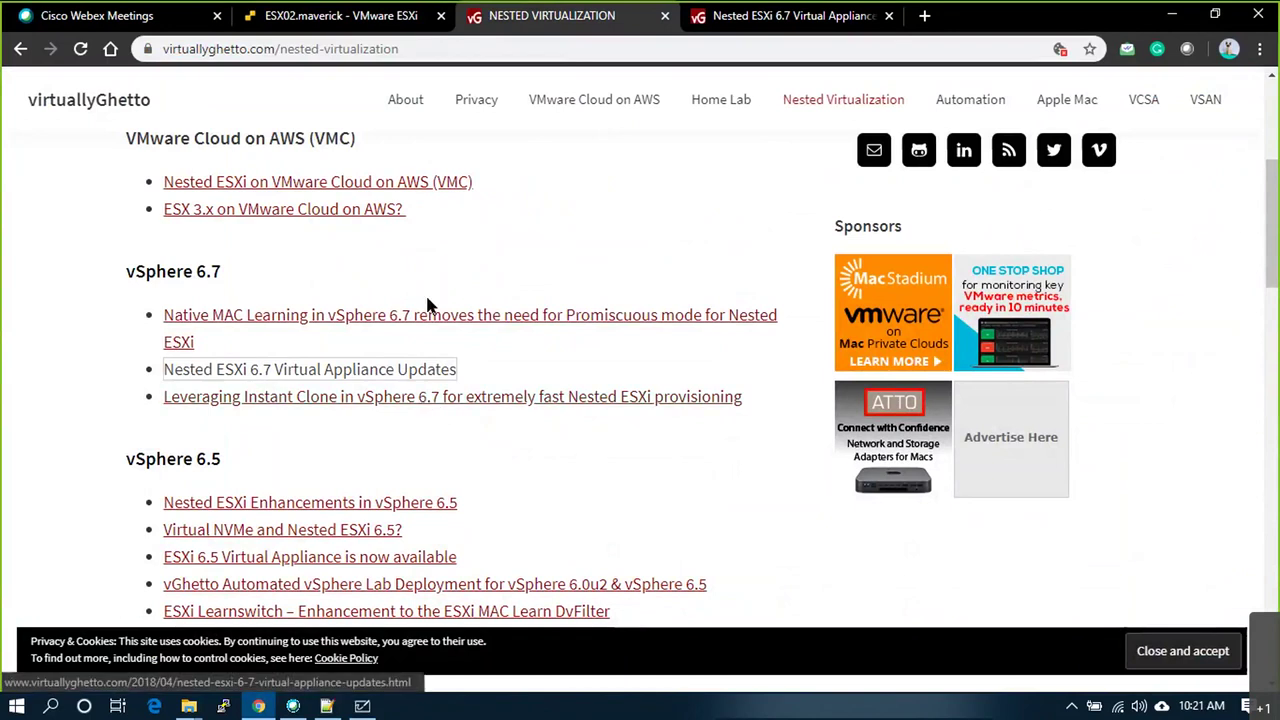
pyautogui.scroll(4, 540, 300)
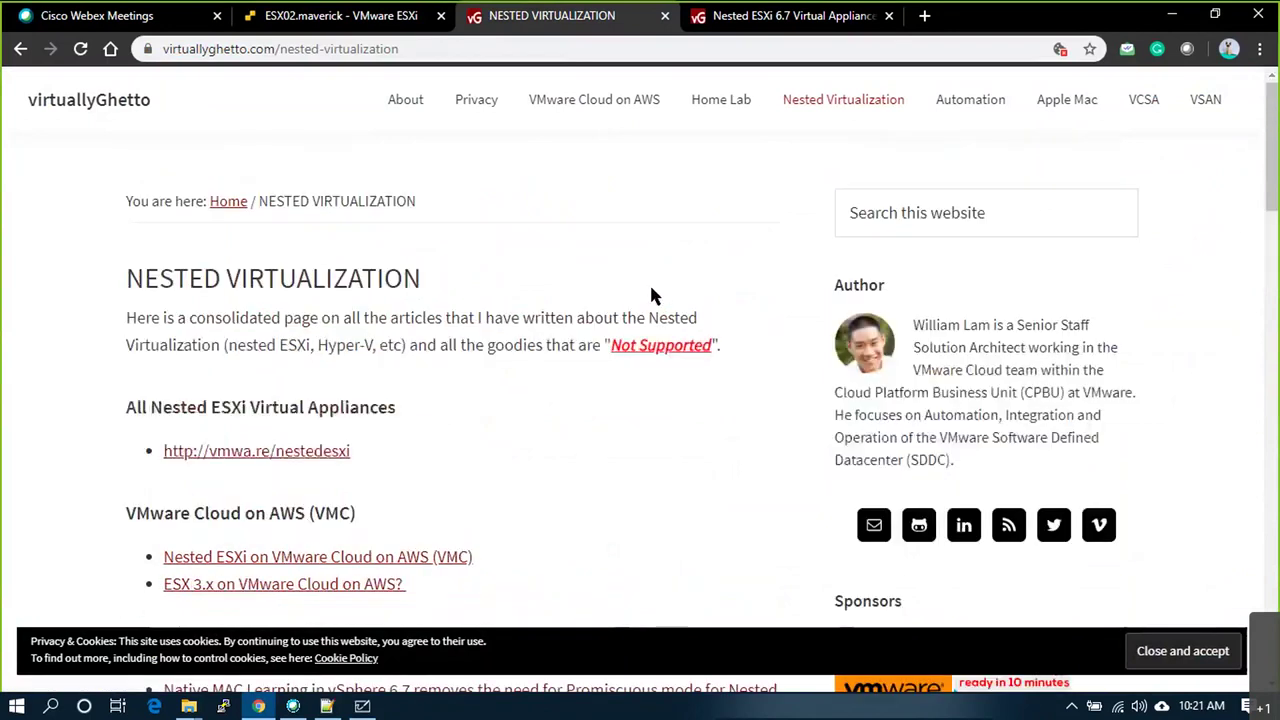
pyautogui.click(868, 28)
pyautogui.scroll(-5, 578, 390)
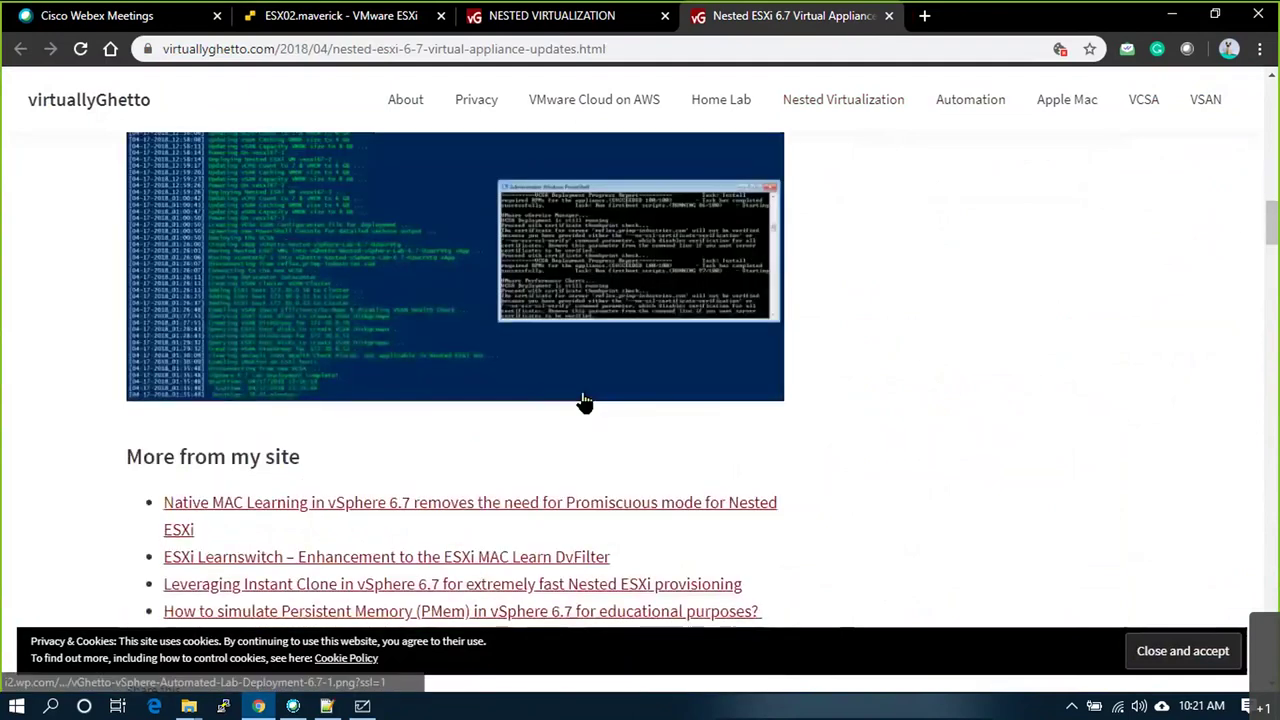
pyautogui.scroll(1, 584, 418)
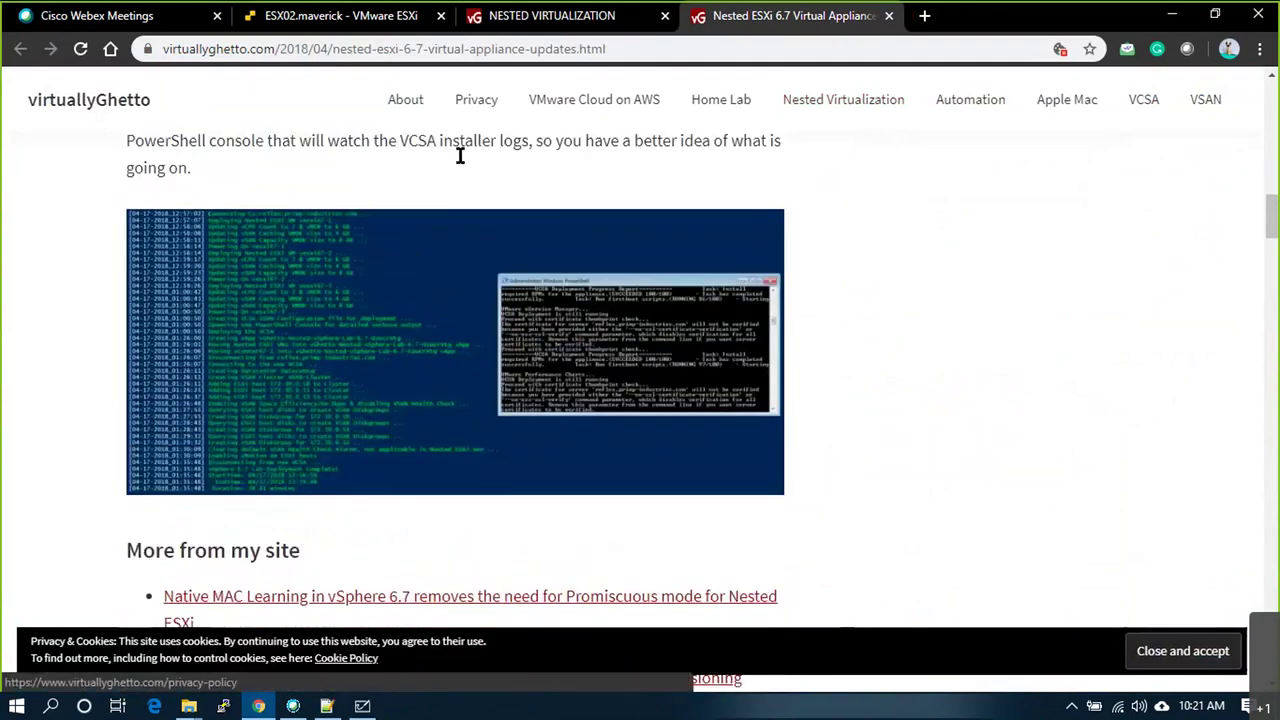
pyautogui.scroll(8, 444, 328)
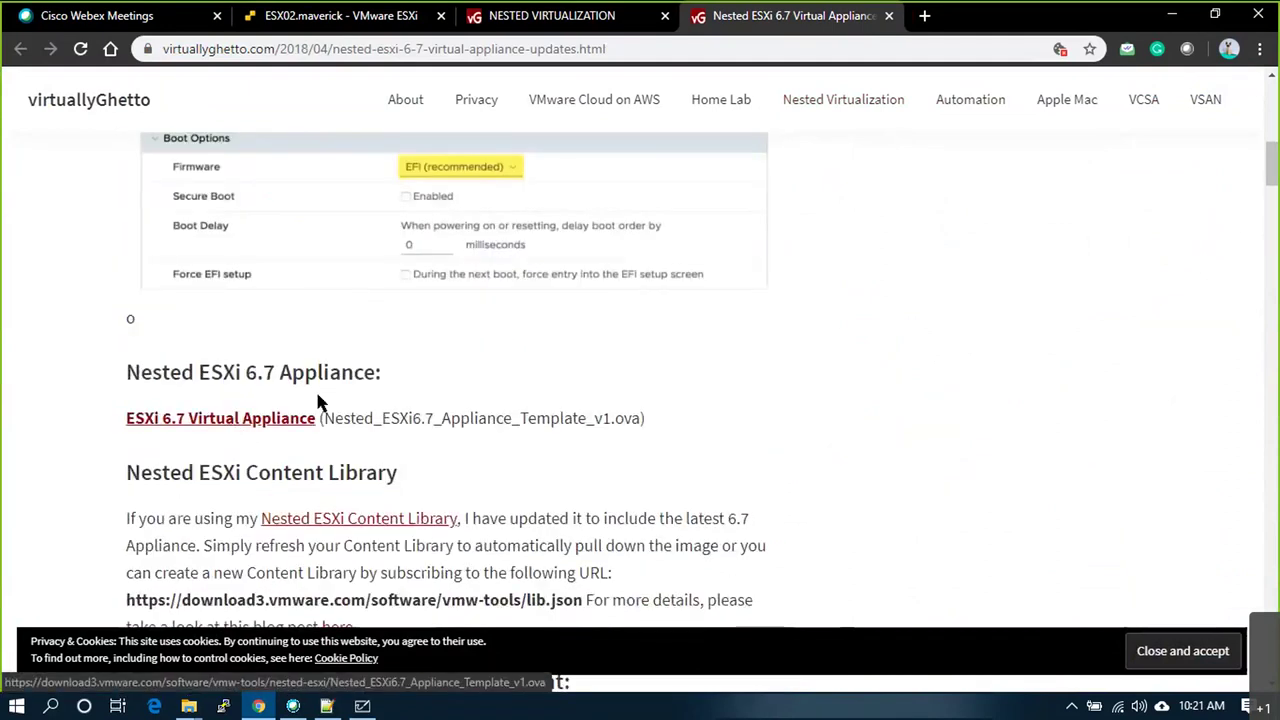
pyautogui.scroll(2, 320, 400)
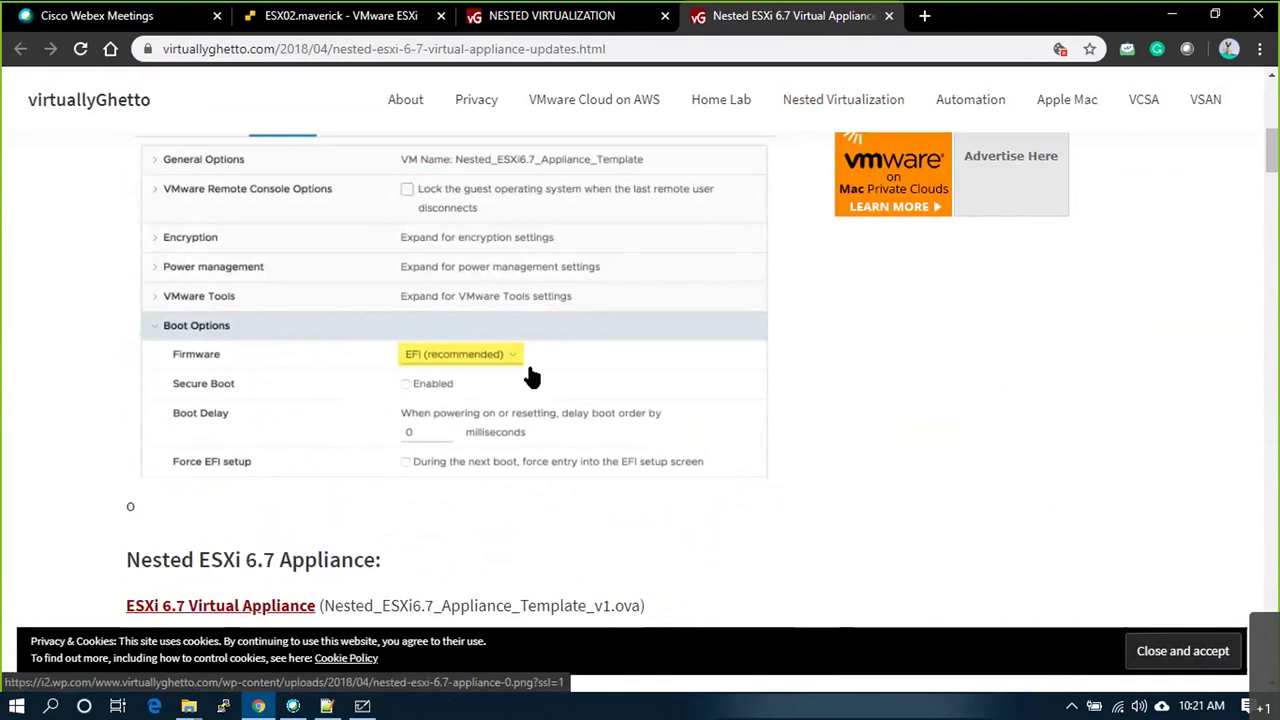
pyautogui.hotkey('alt', 'Tab')
pyautogui.hotkey('alt', 'Tab')
pyautogui.hotkey('alt', 'Tab')
pyautogui.hotkey('alt', 'Tab')
pyautogui.hotkey('alt', 'Tab')
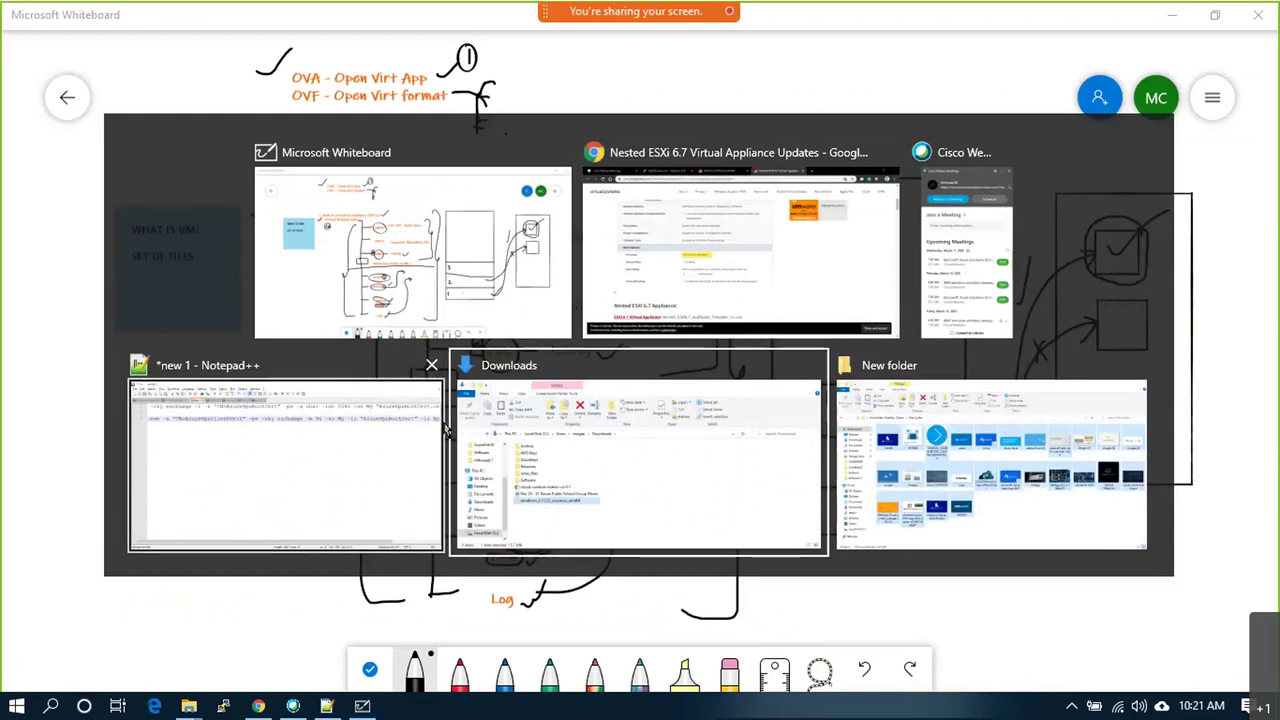
pyautogui.hotkey('alt', 'Tab')
pyautogui.hotkey('alt', 'Tab')
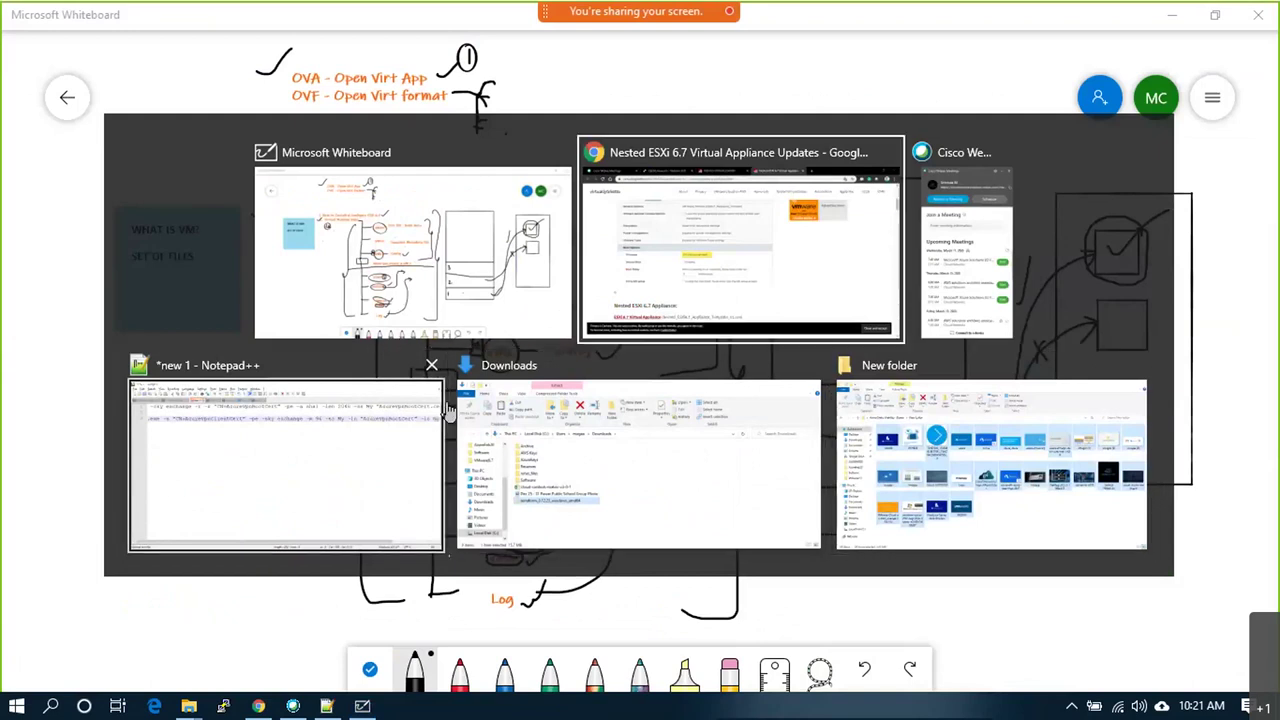
# Step: Start another OVF/OVA deployment named VM1 from Nested_ESXi6.7_Appliance_Template_v1.ova
pyautogui.hotkey('ctrl', '2')
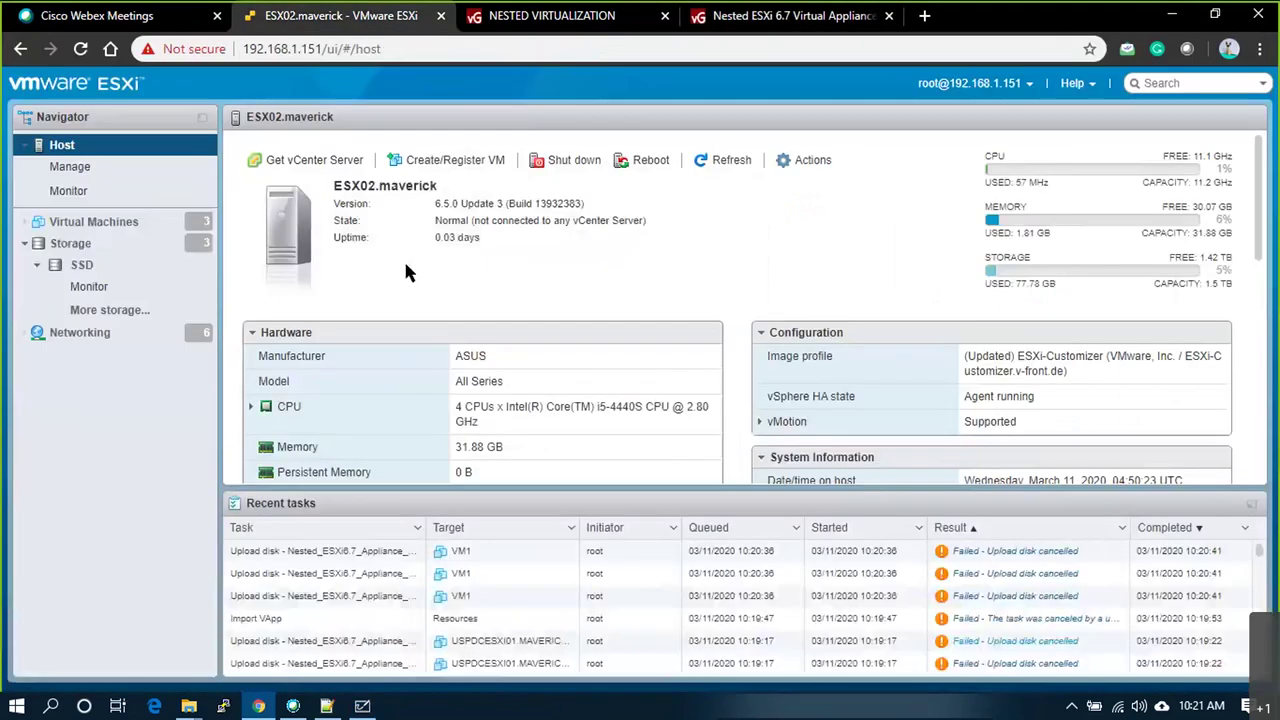
pyautogui.click(435, 167)
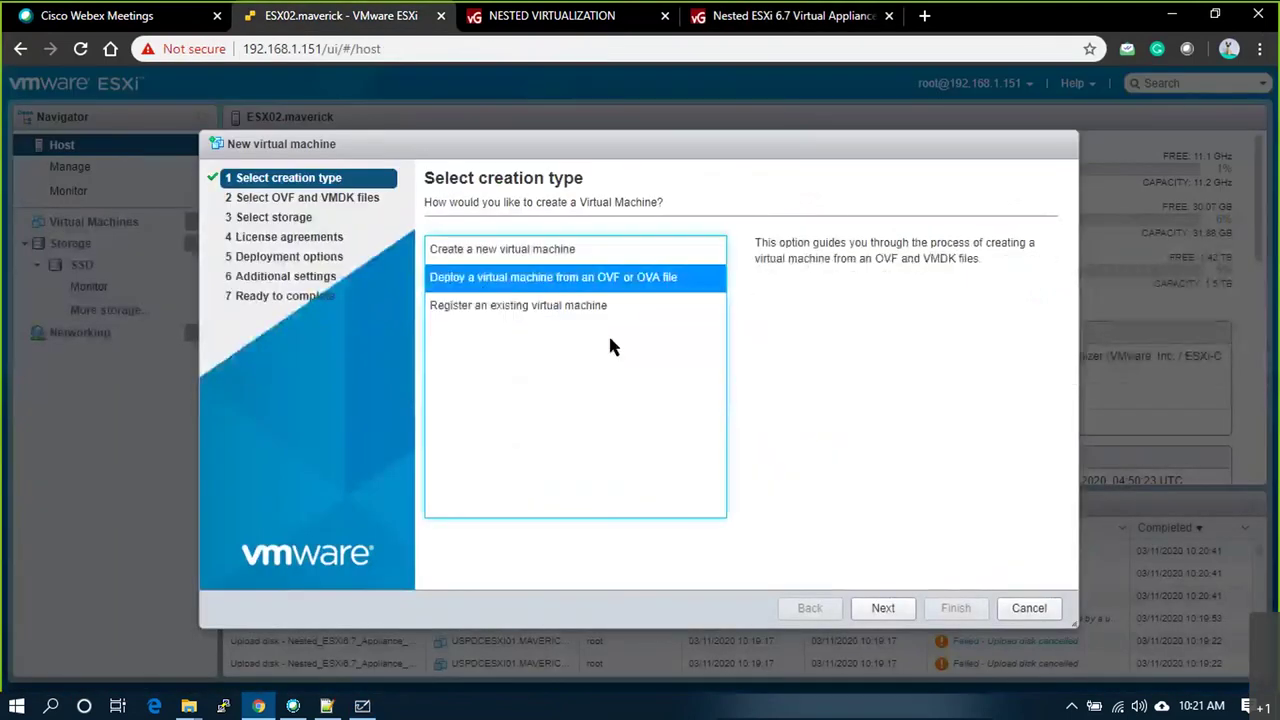
pyautogui.click(900, 610)
pyautogui.click(530, 266)
pyautogui.write('VM1')
pyautogui.click(651, 440)
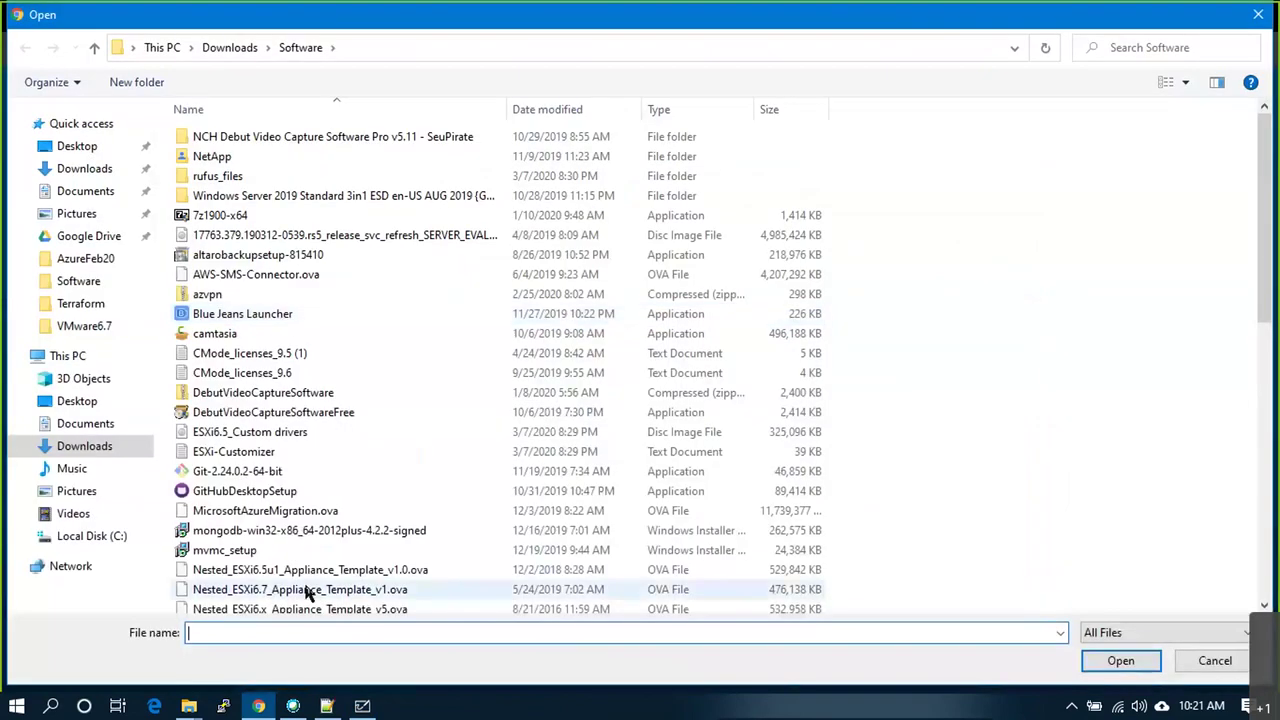
pyautogui.doubleClick(308, 590)
# Step: Place VM1 on the SSD datastore and accept the license agreement
pyautogui.click(886, 607)
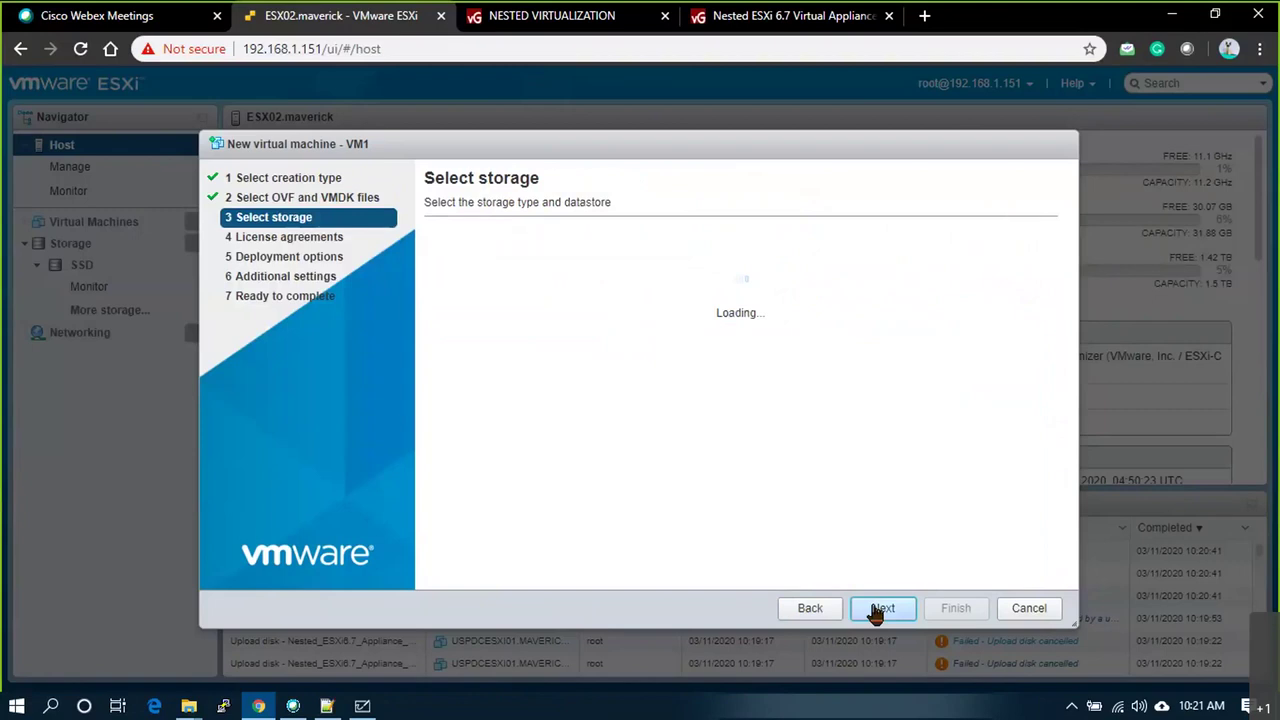
pyautogui.click(490, 390)
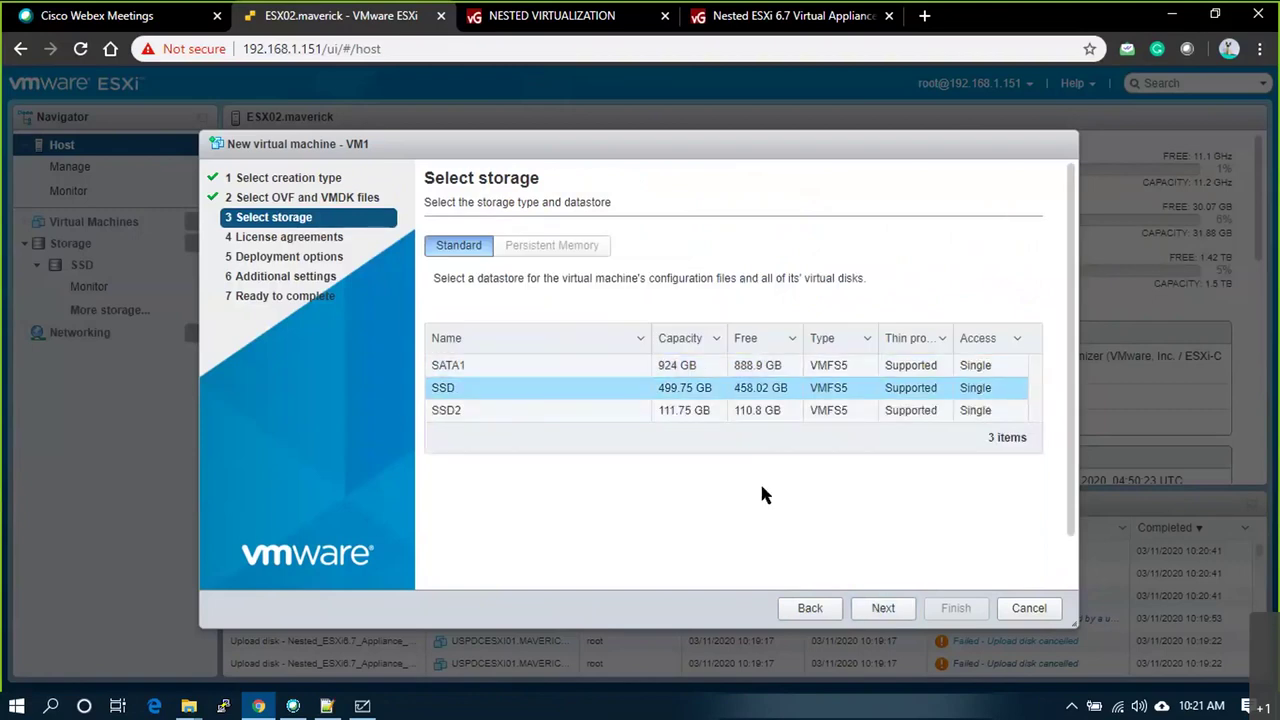
pyautogui.click(886, 612)
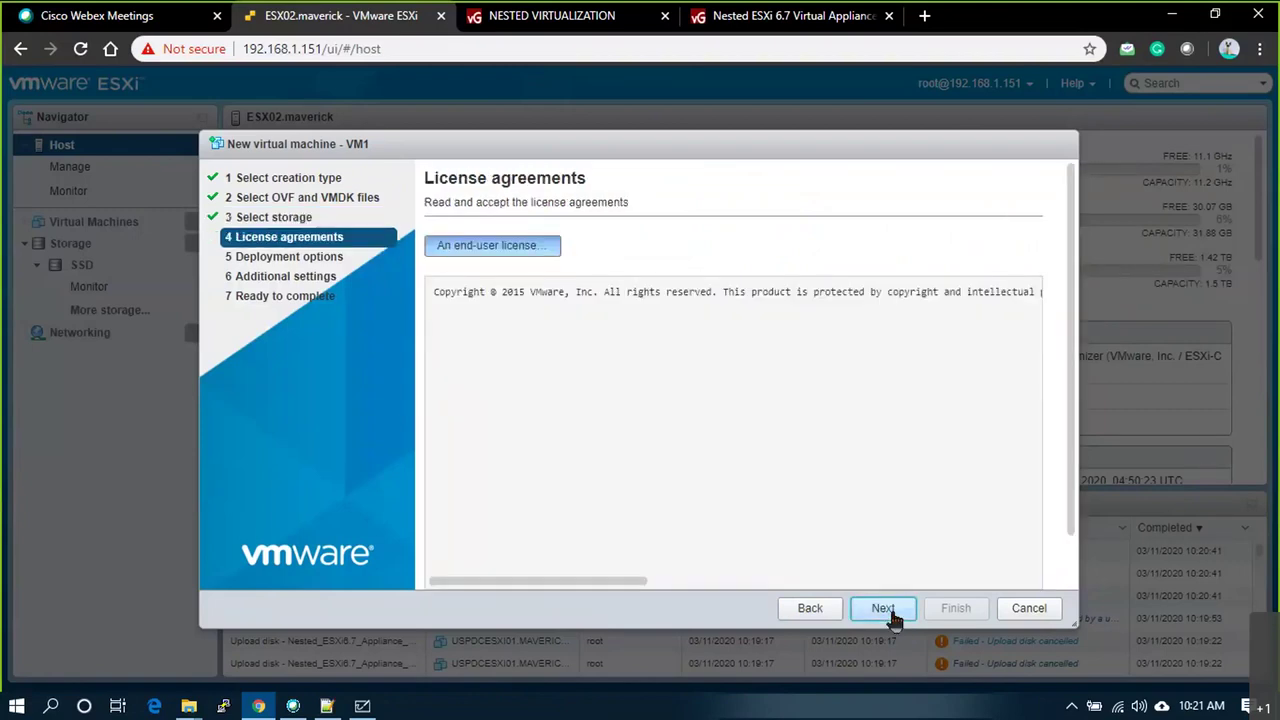
pyautogui.scroll(-1, 910, 540)
pyautogui.click(1008, 566)
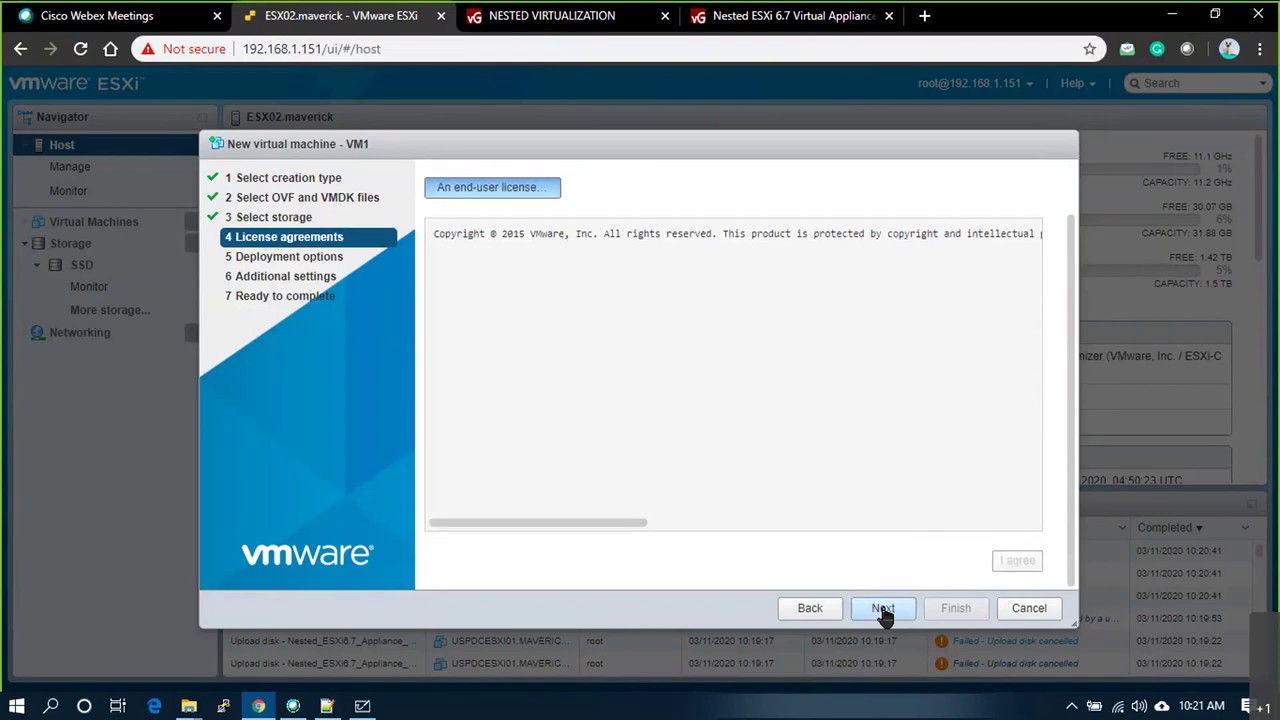
pyautogui.click(884, 610)
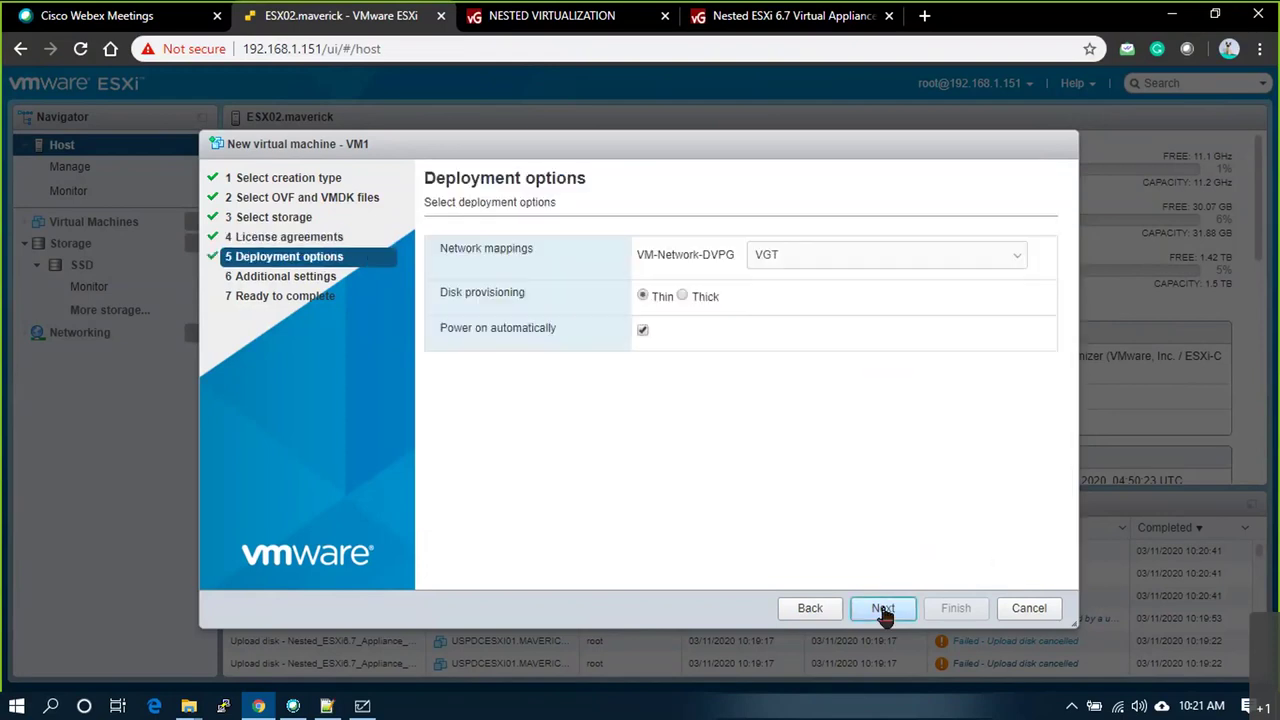
# Step: Map the network to VLAN30, turn off automatic power-on, and review the additional settings
pyautogui.click(811, 258)
pyautogui.click(778, 319)
pyautogui.click(643, 330)
pyautogui.click(884, 609)
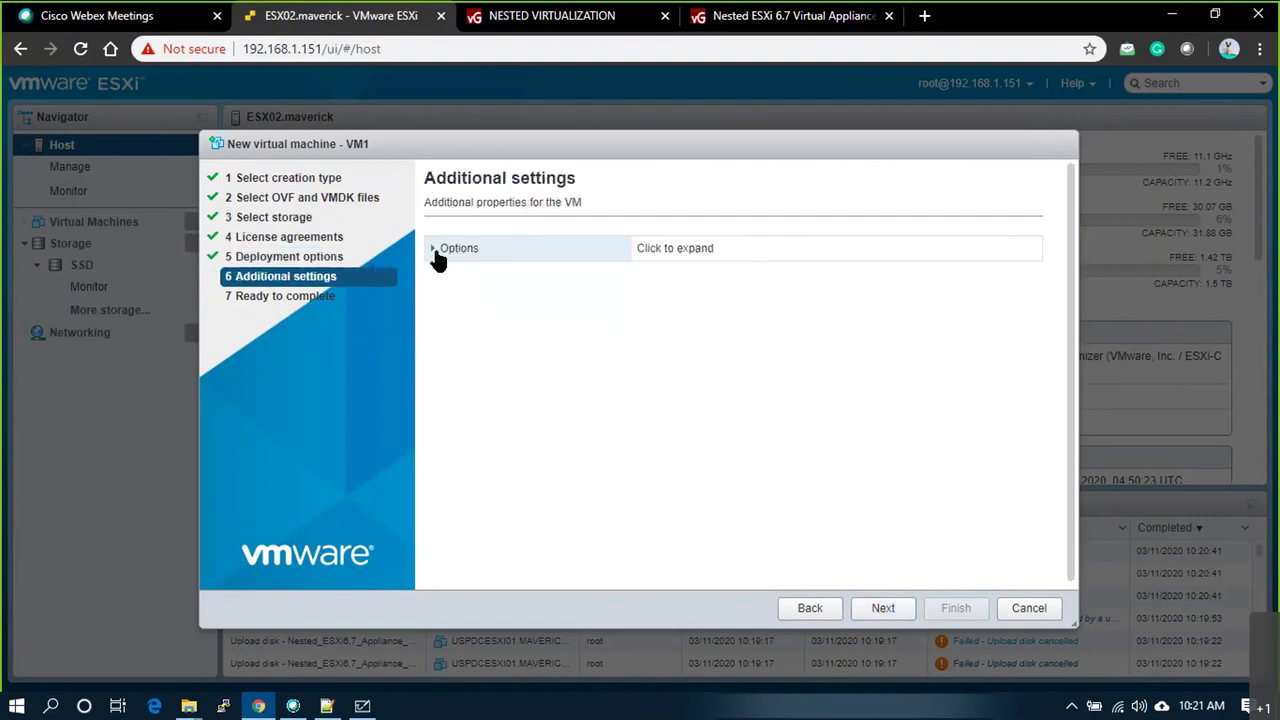
pyautogui.click(436, 249)
pyautogui.scroll(-1, 765, 371)
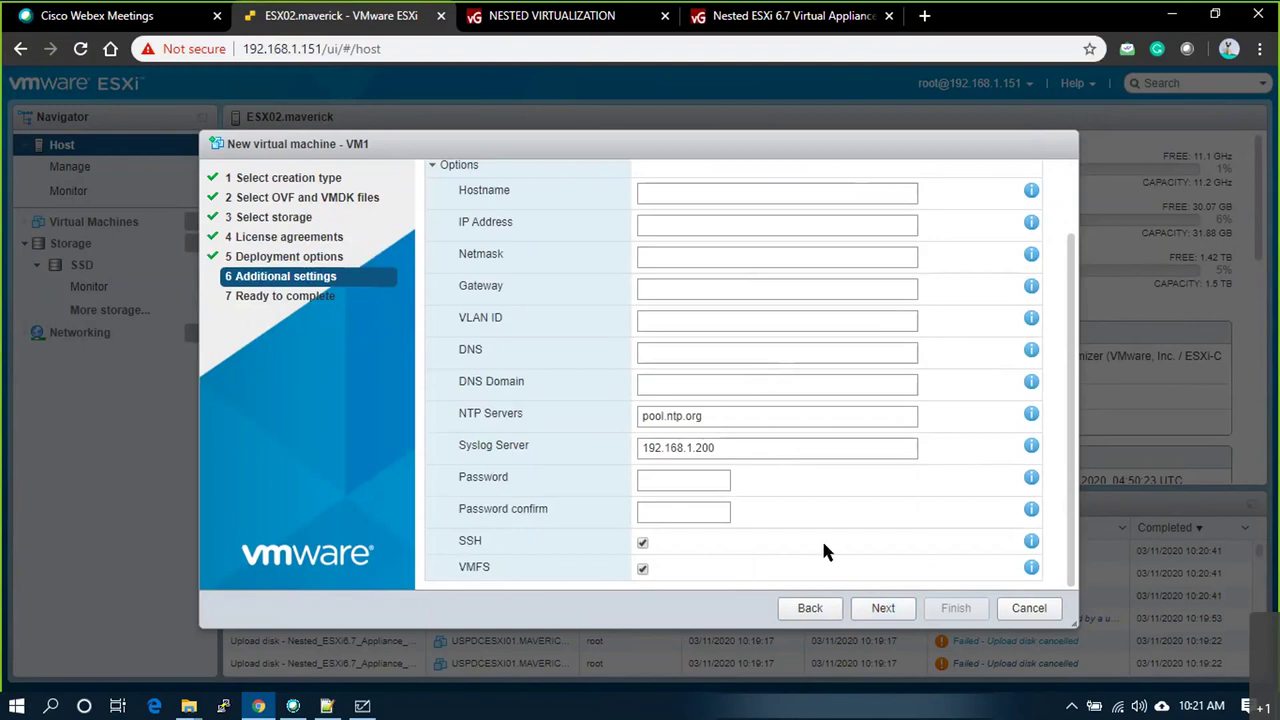
pyautogui.scroll(2, 876, 530)
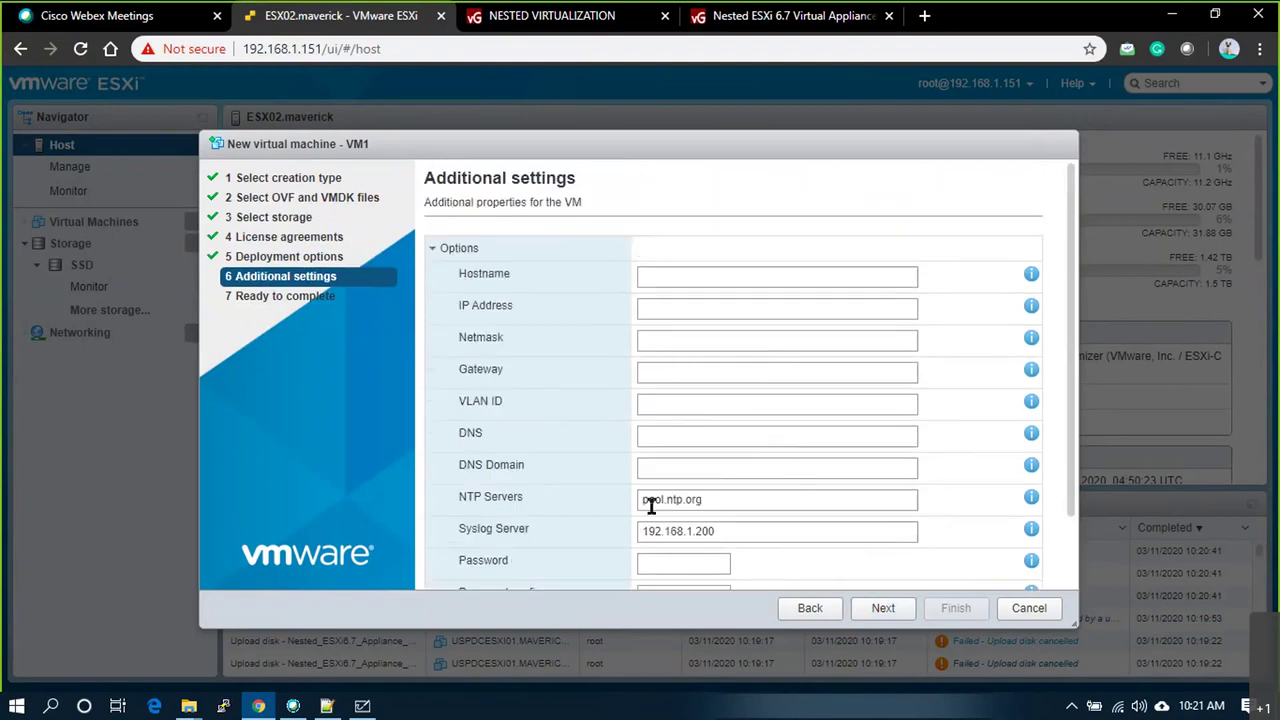
pyautogui.scroll(-2, 926, 548)
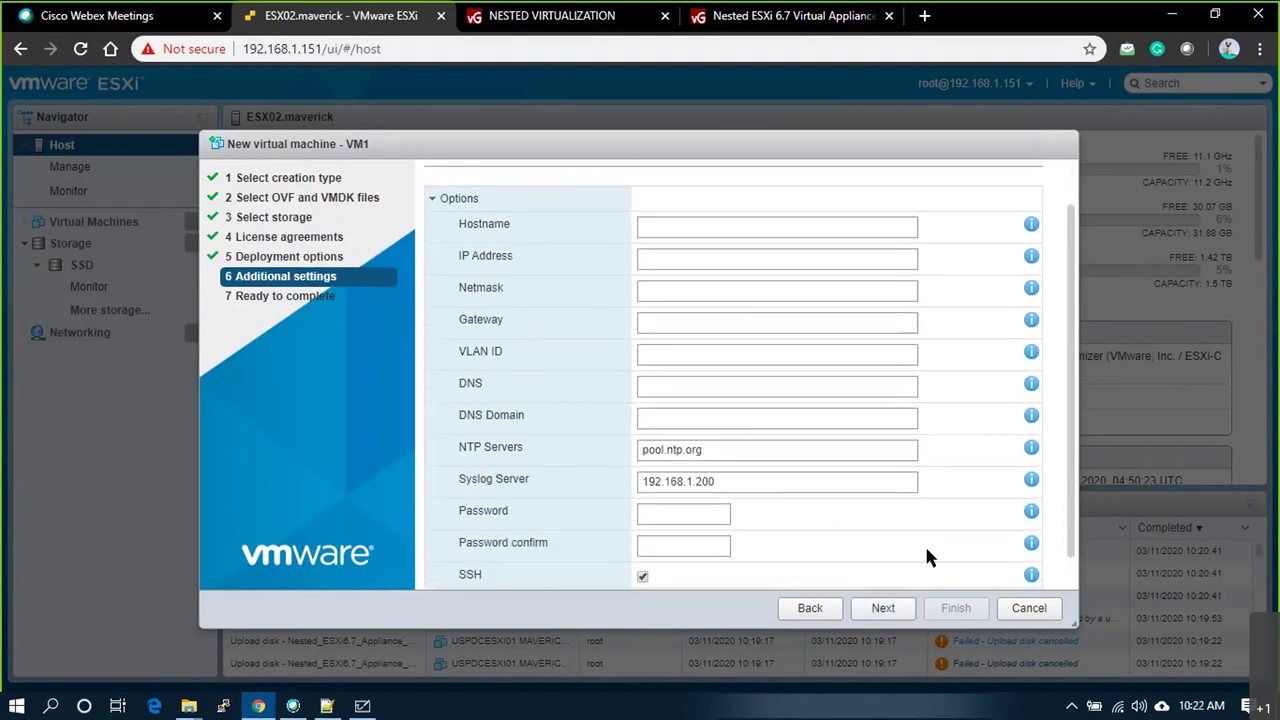
pyautogui.scroll(2, 720, 491)
# Step: Review the summary, deploy VM1, and copy the resulting postNFCData error text
pyautogui.click(874, 612)
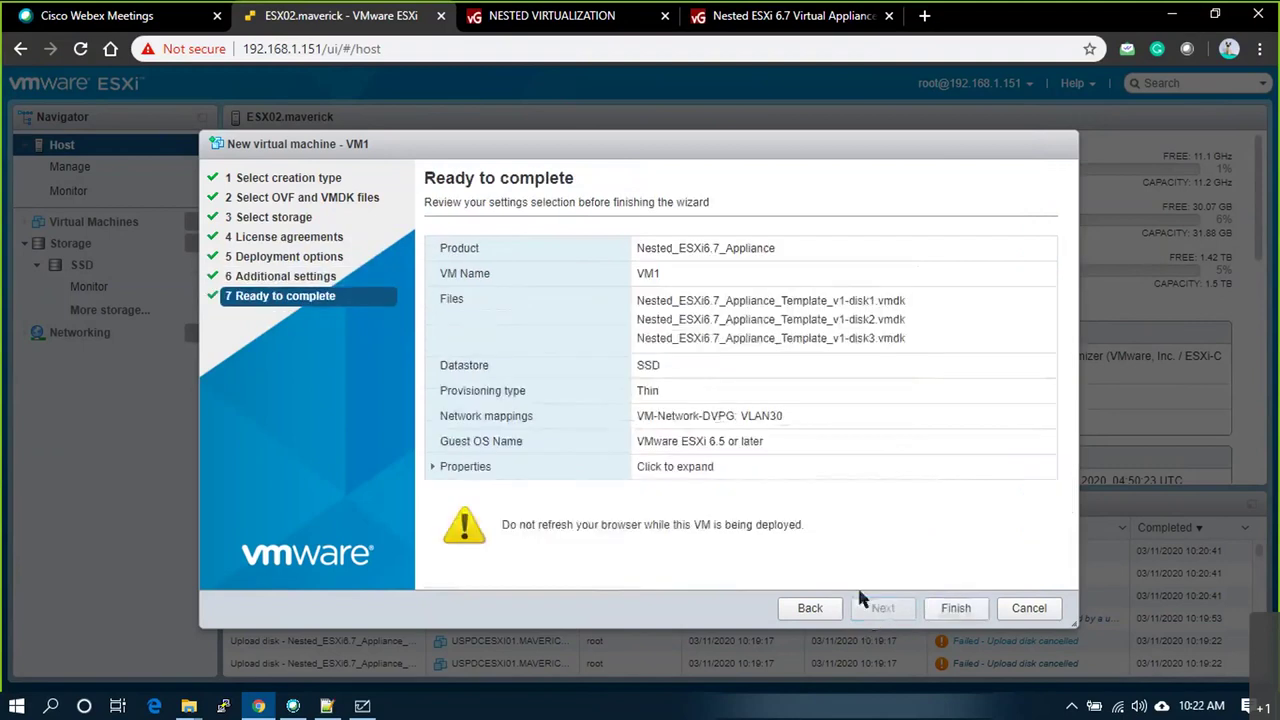
pyautogui.click(434, 467)
pyautogui.scroll(-3, 776, 432)
pyautogui.scroll(3, 790, 432)
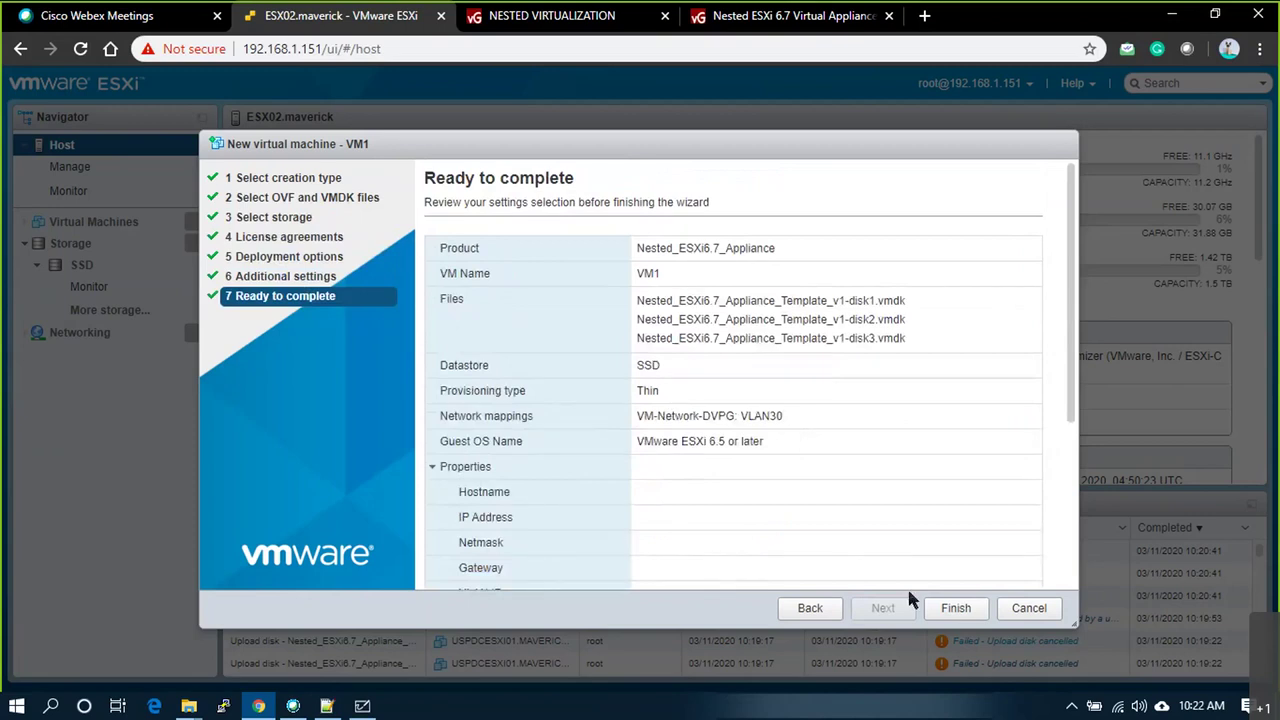
pyautogui.click(955, 609)
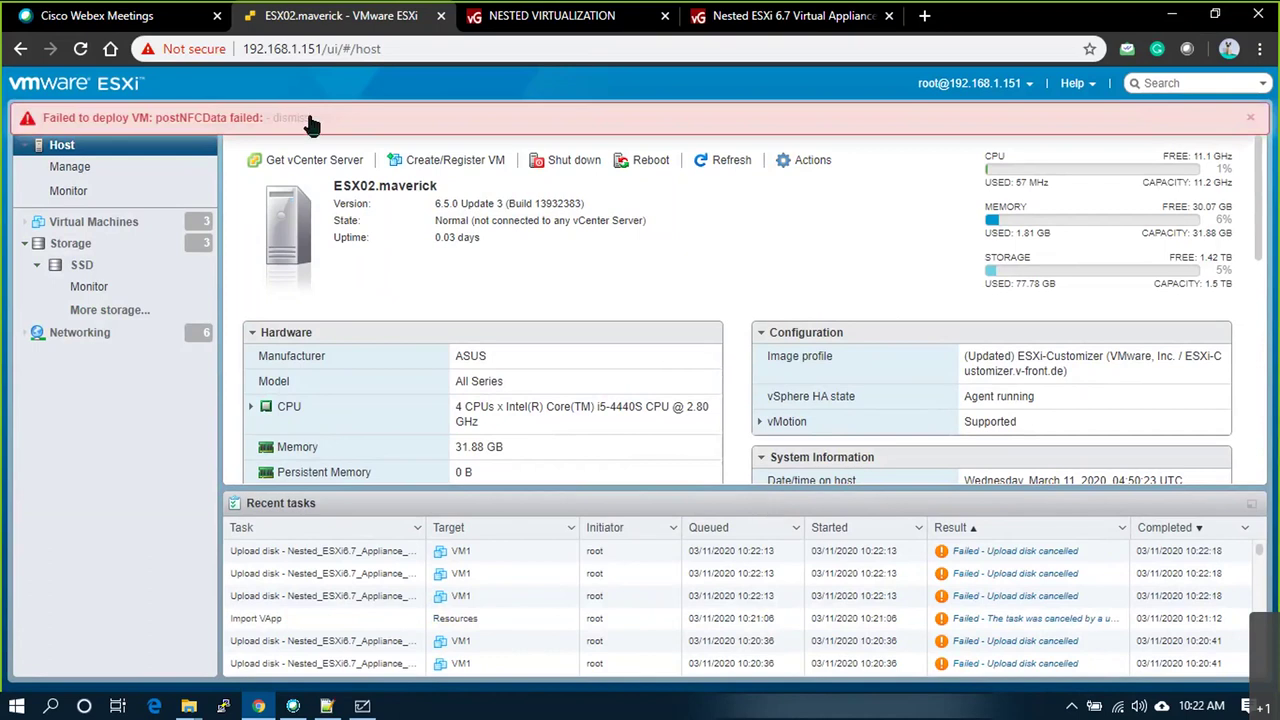
pyautogui.moveTo(157, 118); pyautogui.dragTo(227, 118)
pyautogui.hotkey('ctrl', 'c')
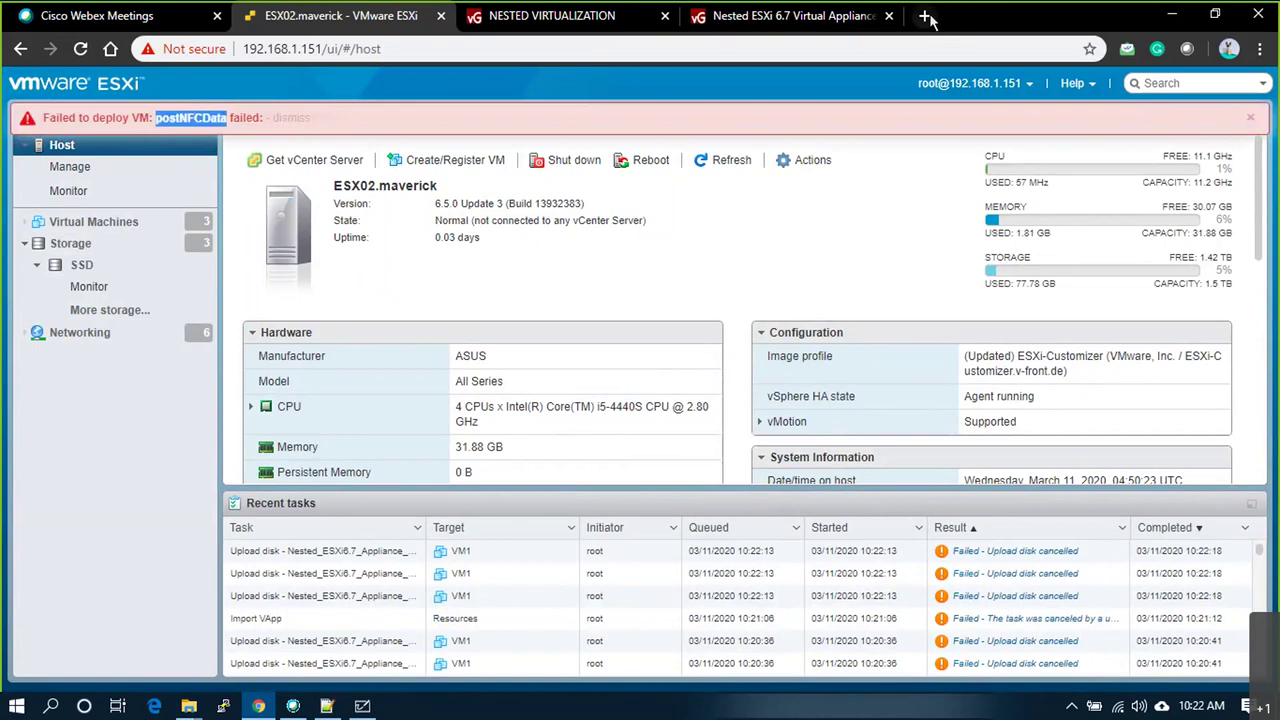
pyautogui.click(924, 15)
# Step: Search Google for postNFCData and open the VMware KB article 57599
pyautogui.hotkey('ctrl', 'v')
pyautogui.press('Return')
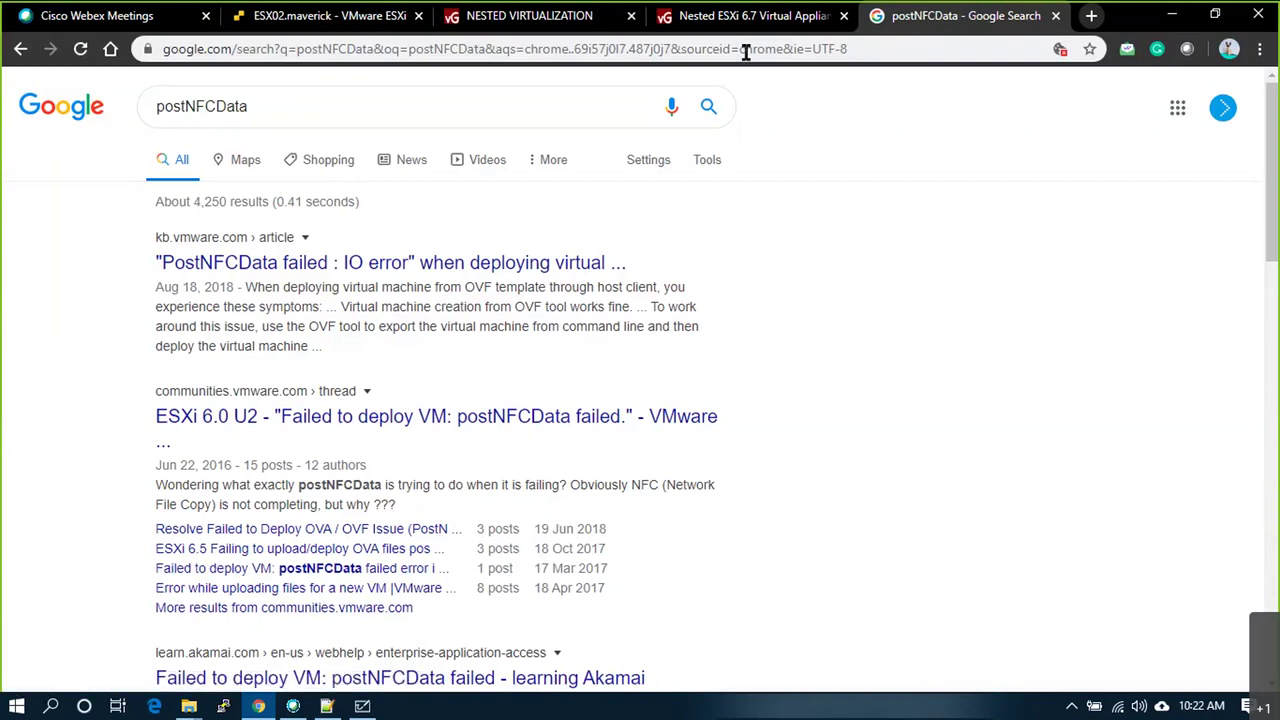
pyautogui.click(308, 272)
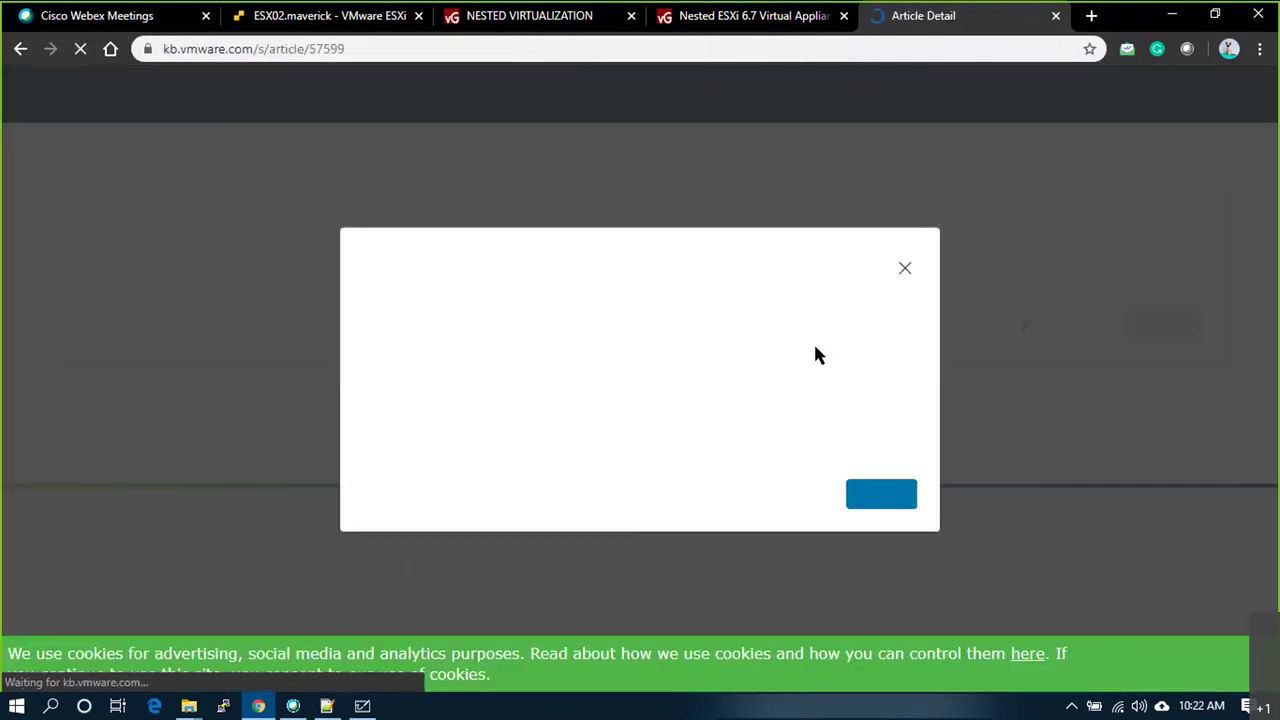
pyautogui.click(905, 268)
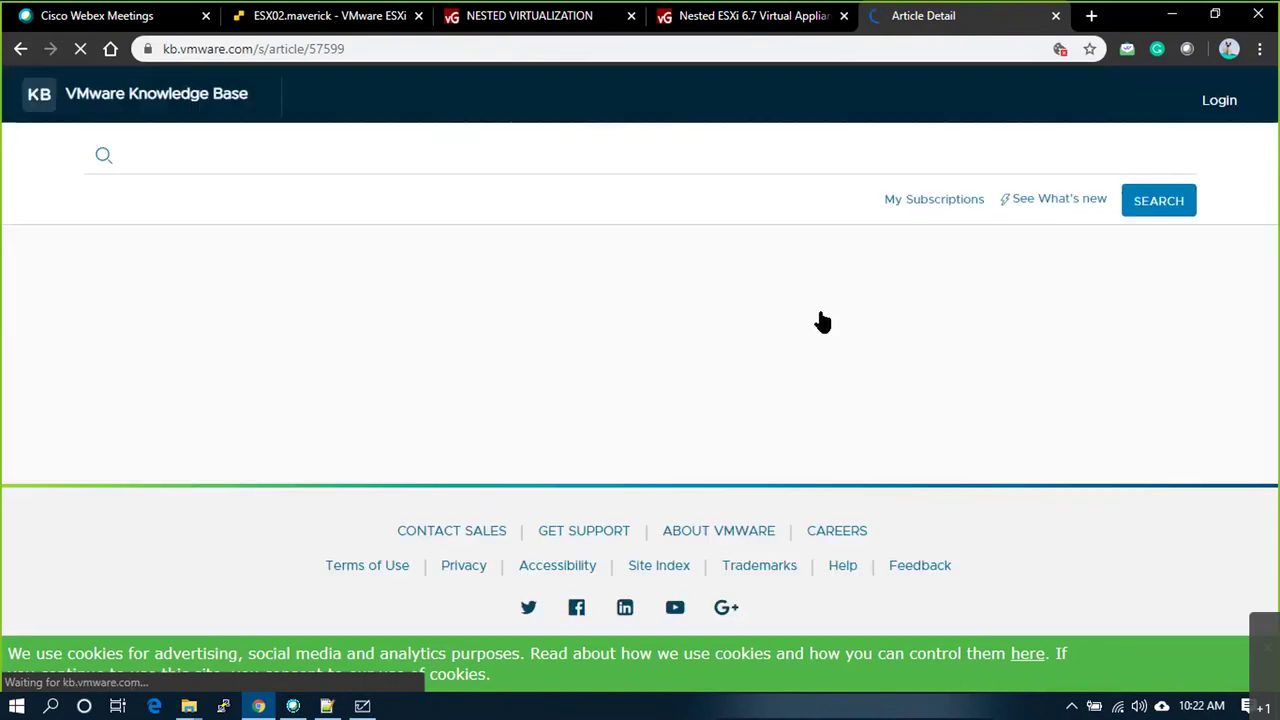
# Step: Read through the KB article's Cause and Resolution, which name ESXi 6.7 U1 as the fix
pyautogui.scroll(-5, 714, 346)
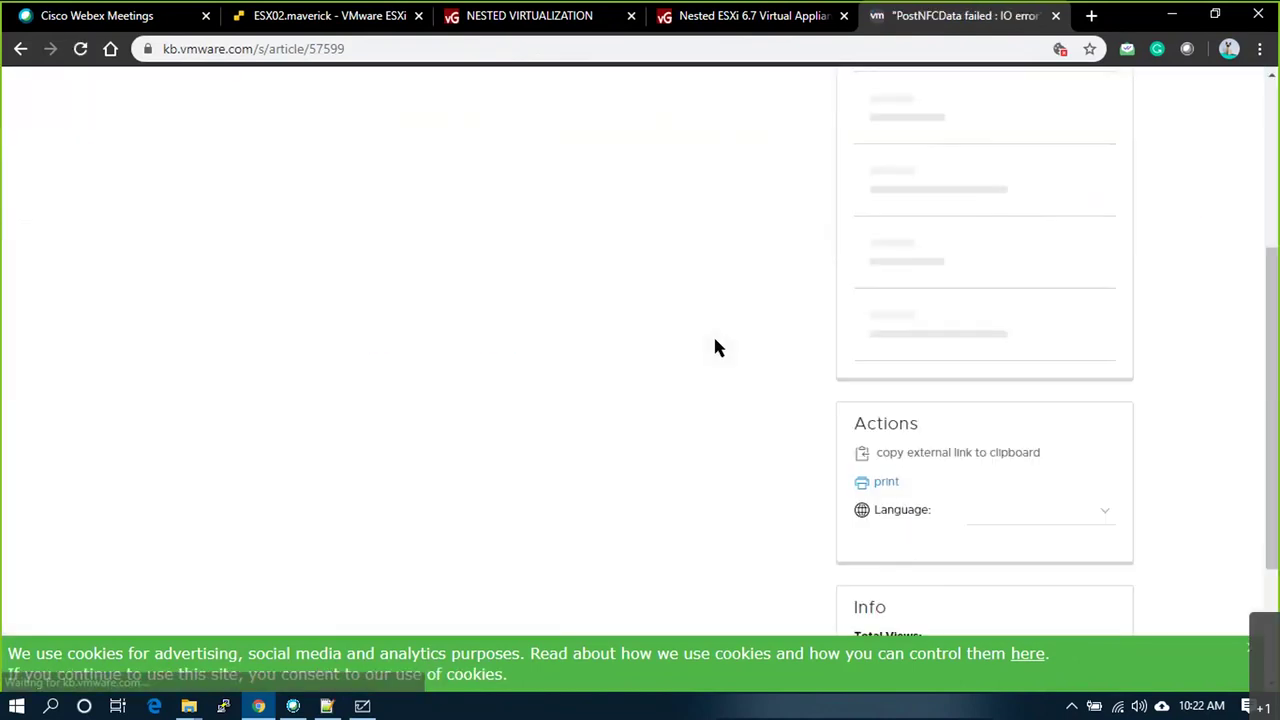
pyautogui.scroll(-5, 722, 396)
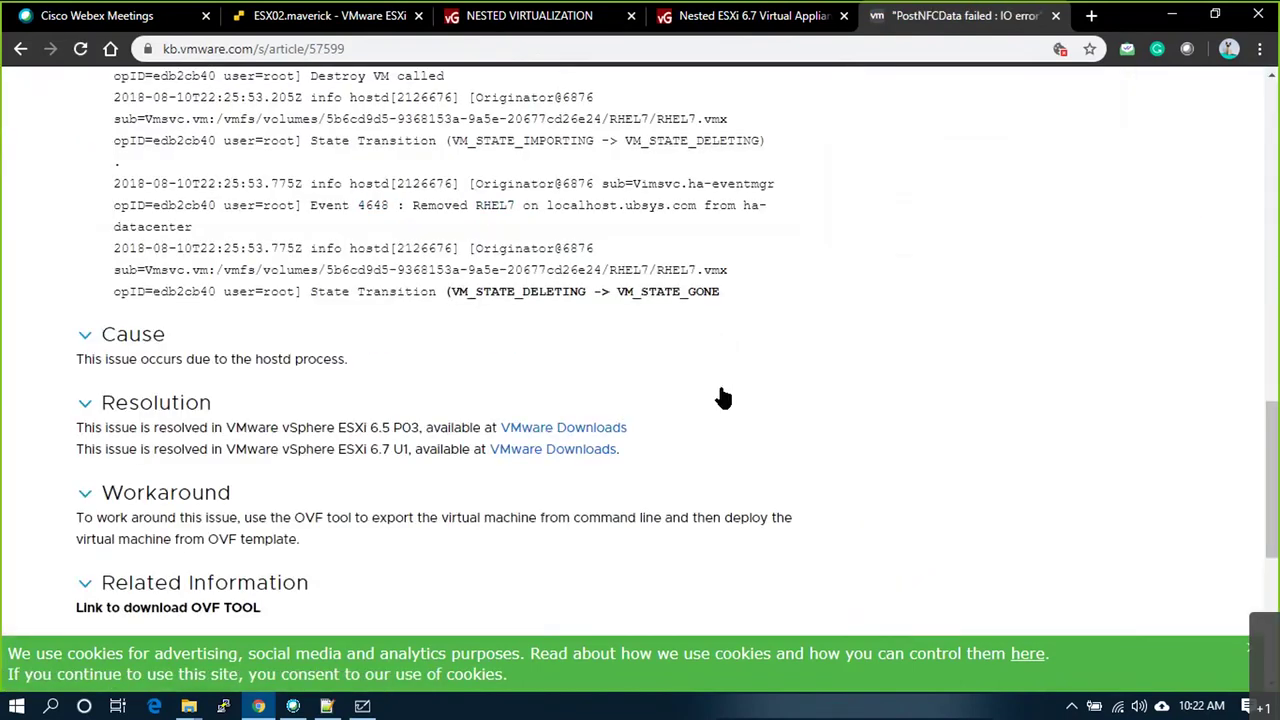
pyautogui.scroll(3, 723, 398)
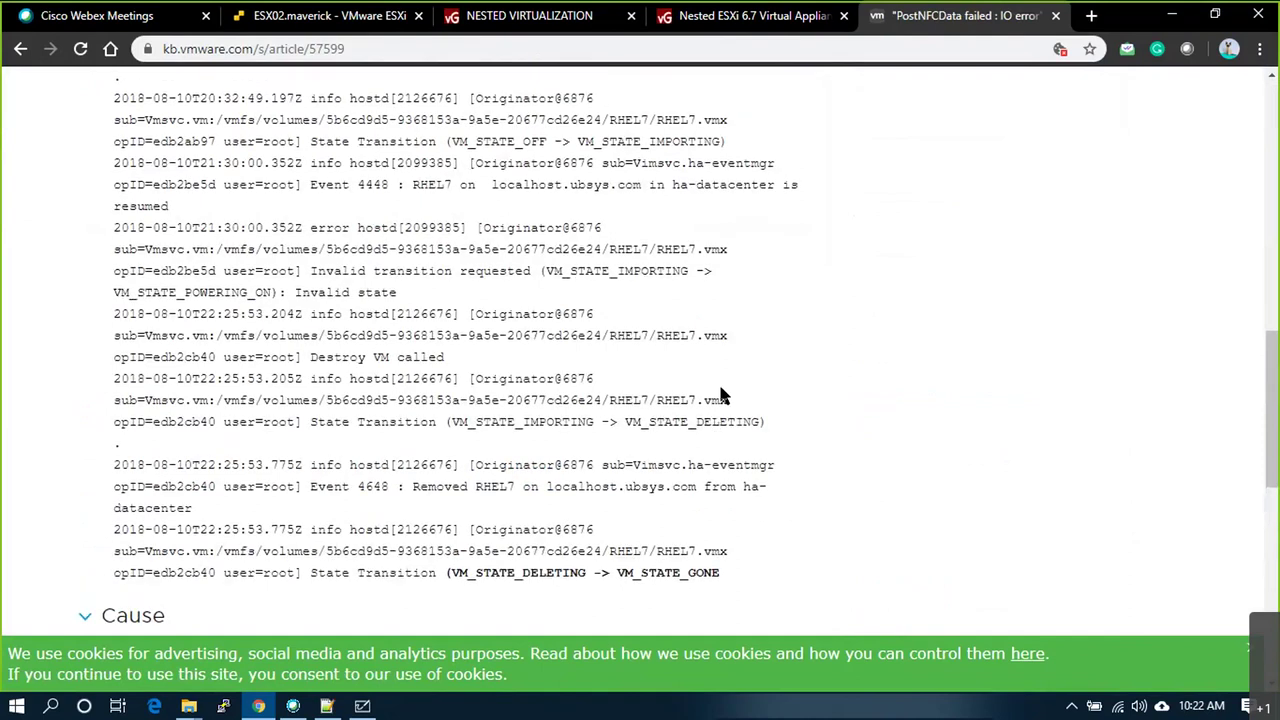
pyautogui.scroll(10, 722, 396)
pyautogui.scroll(5, 722, 396)
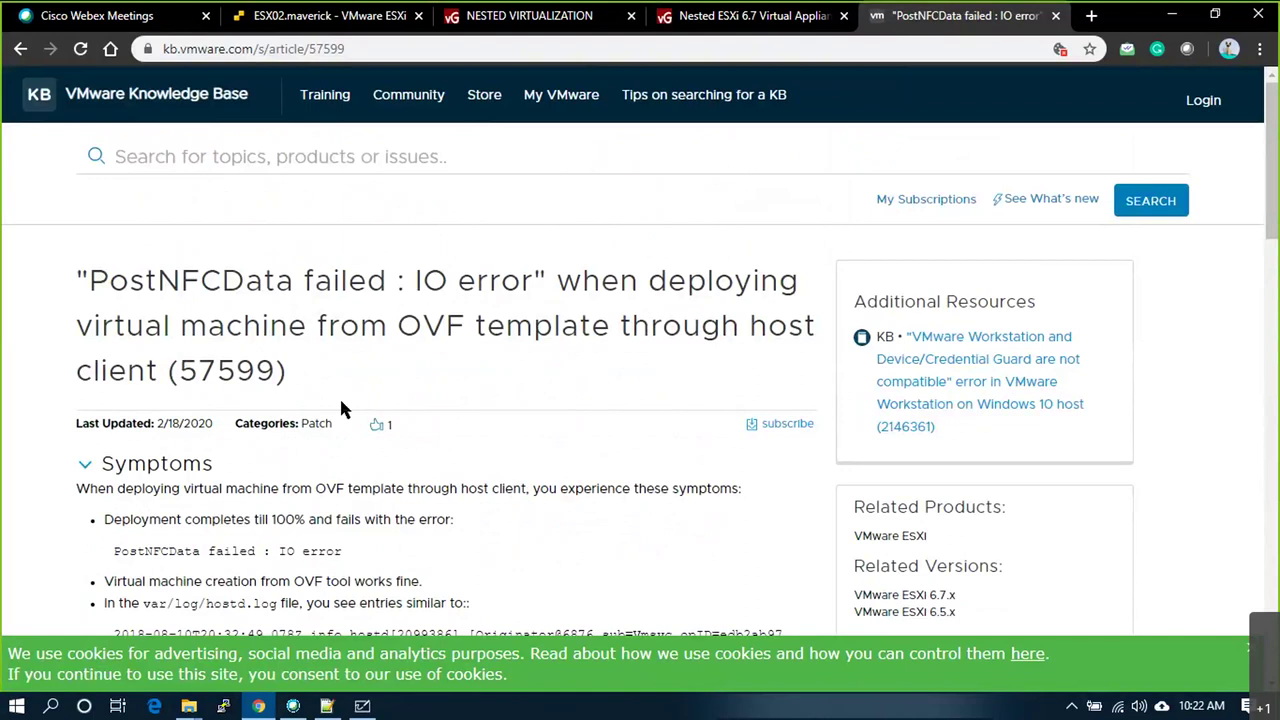
pyautogui.scroll(-1, 339, 396)
pyautogui.scroll(-2, 444, 446)
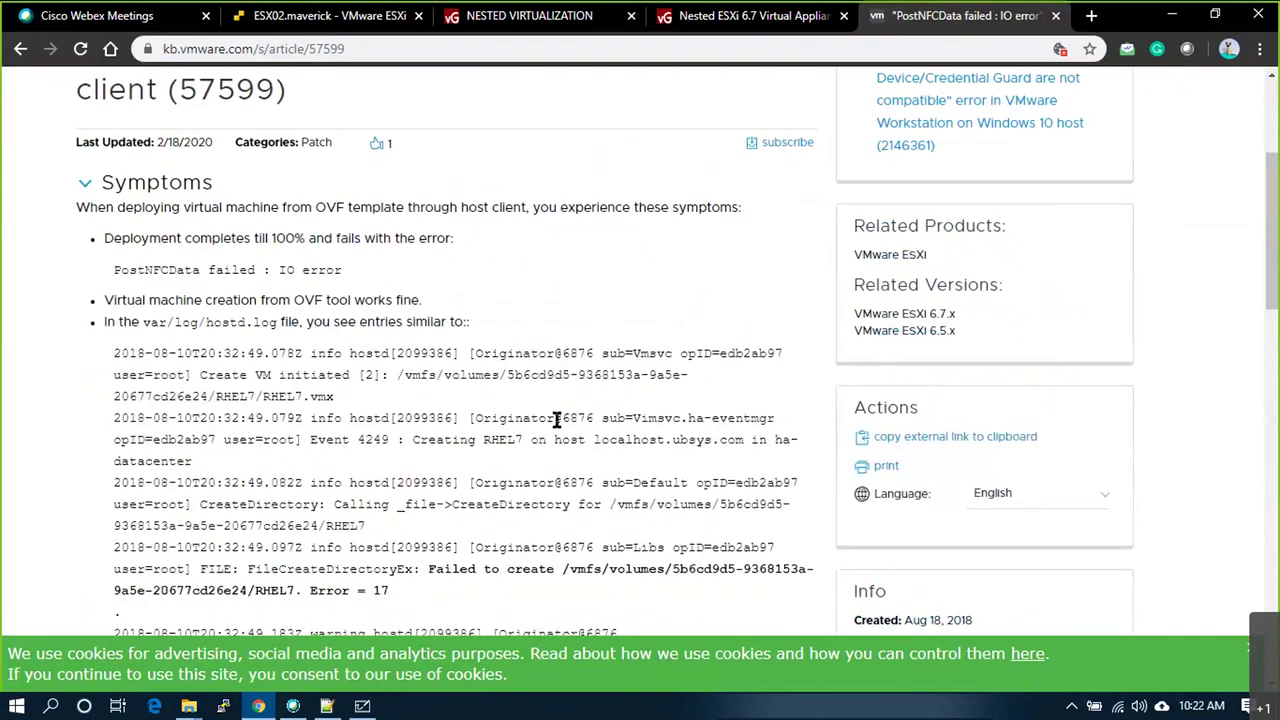
pyautogui.scroll(-1, 557, 420)
pyautogui.scroll(-1, 586, 414)
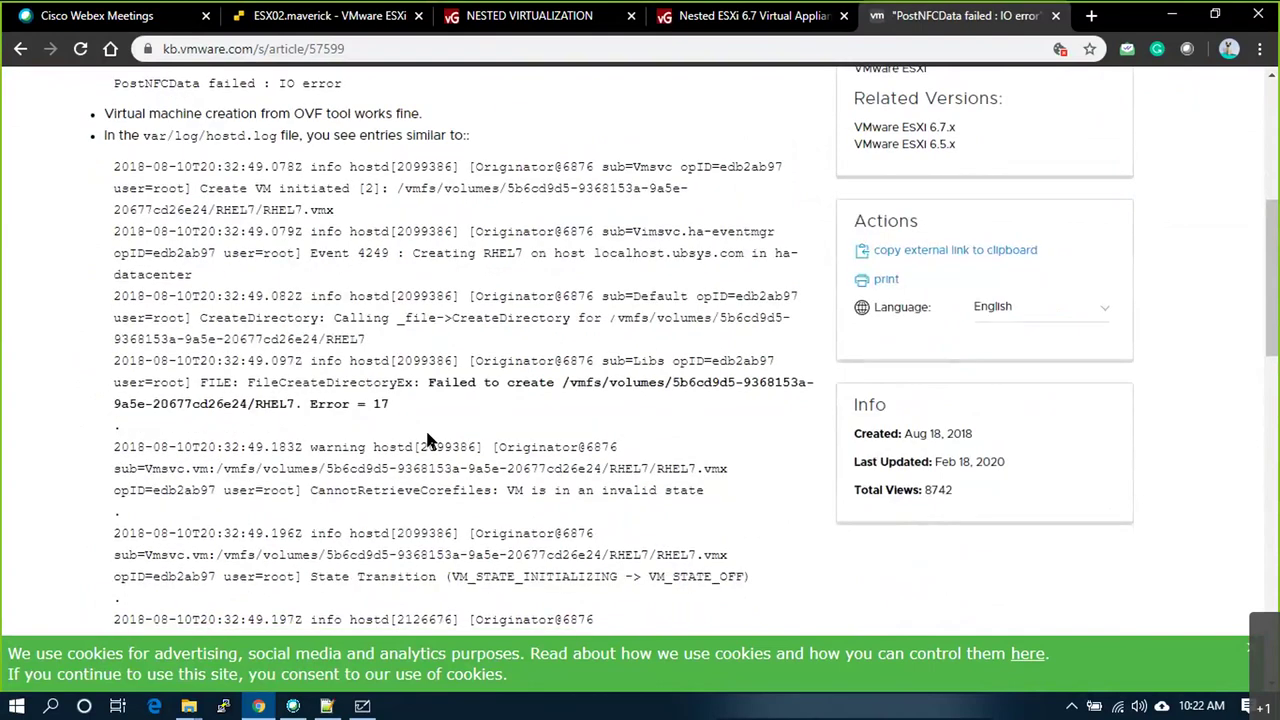
pyautogui.scroll(-4, 428, 440)
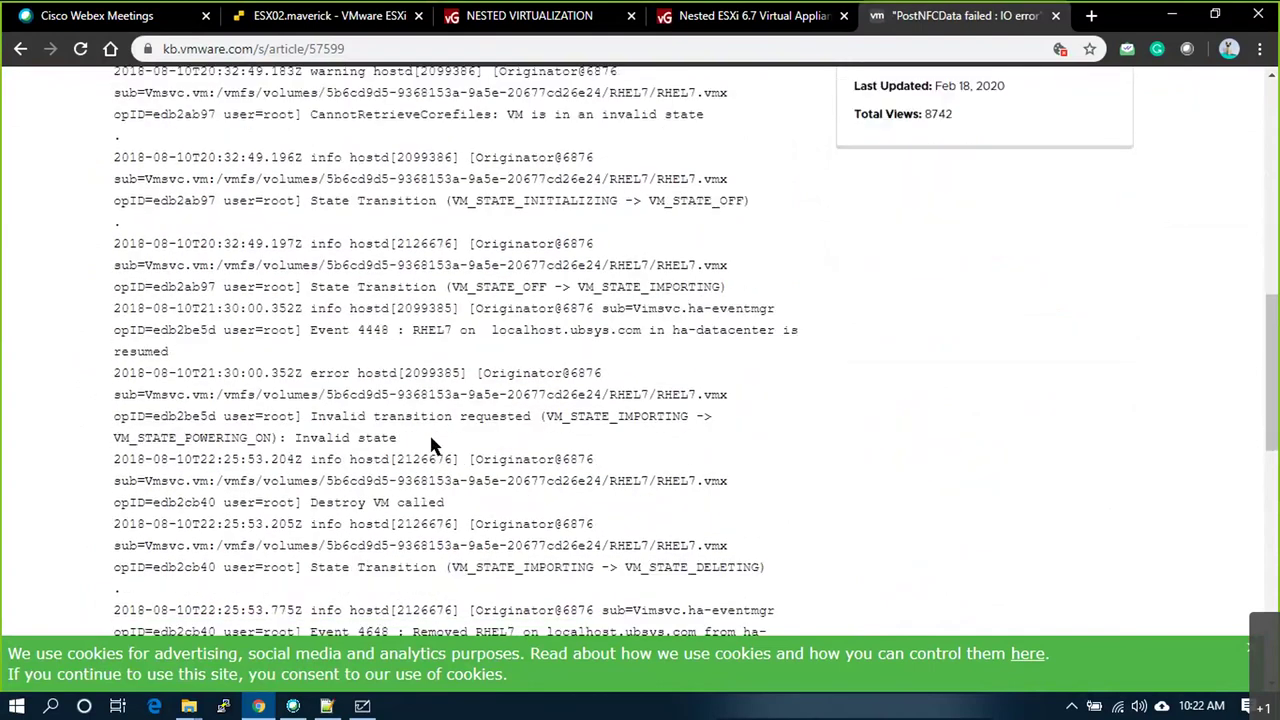
pyautogui.scroll(-2, 432, 444)
pyautogui.scroll(-1, 568, 432)
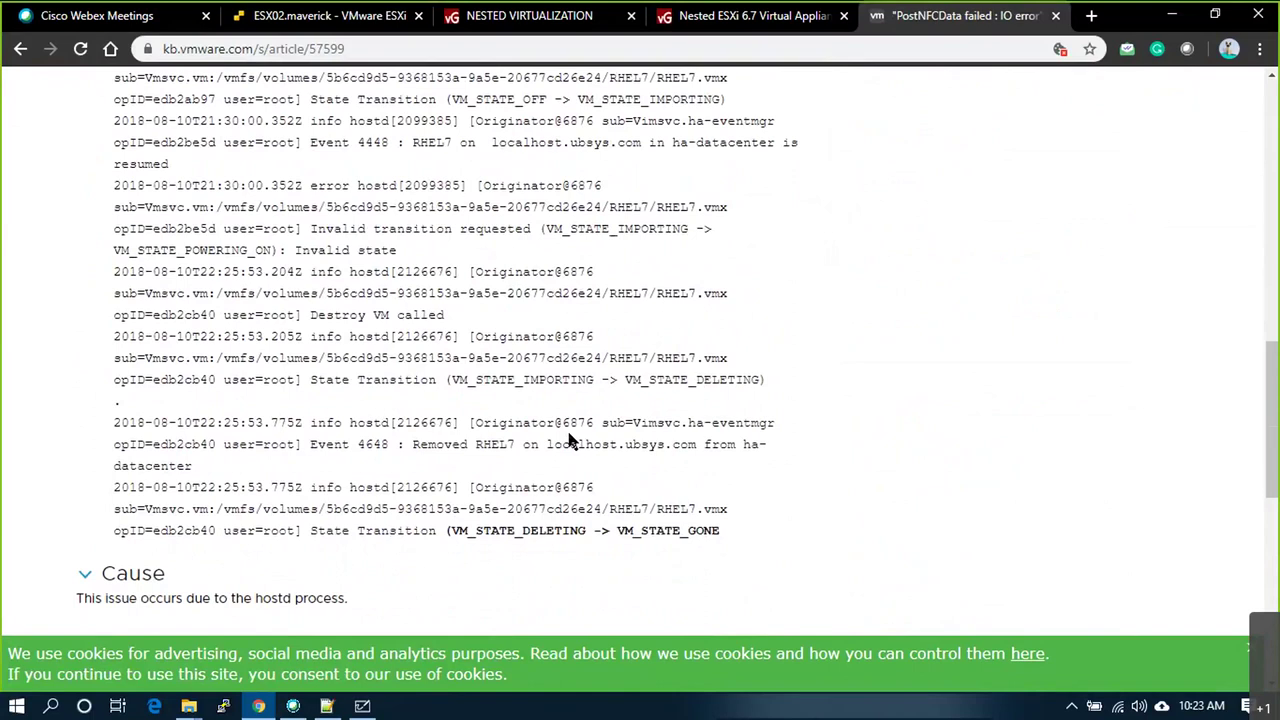
pyautogui.scroll(-1, 568, 432)
pyautogui.scroll(-1, 568, 432)
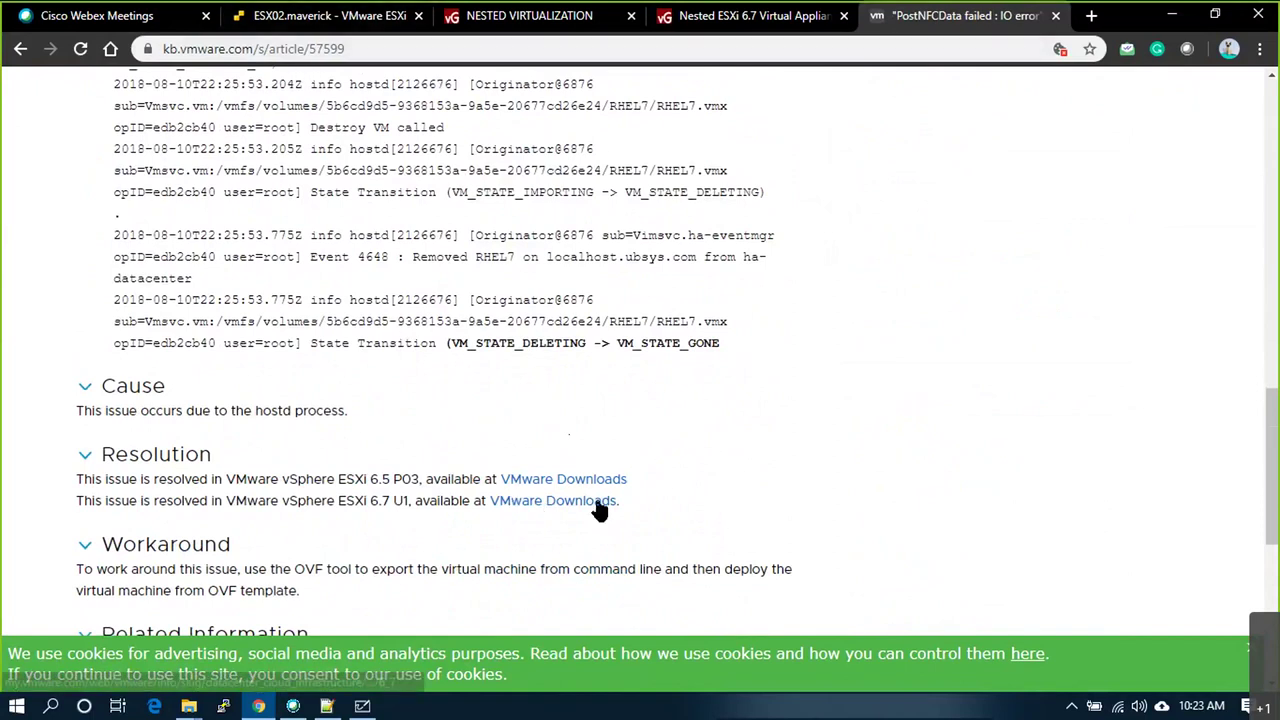
pyautogui.scroll(-3, 598, 510)
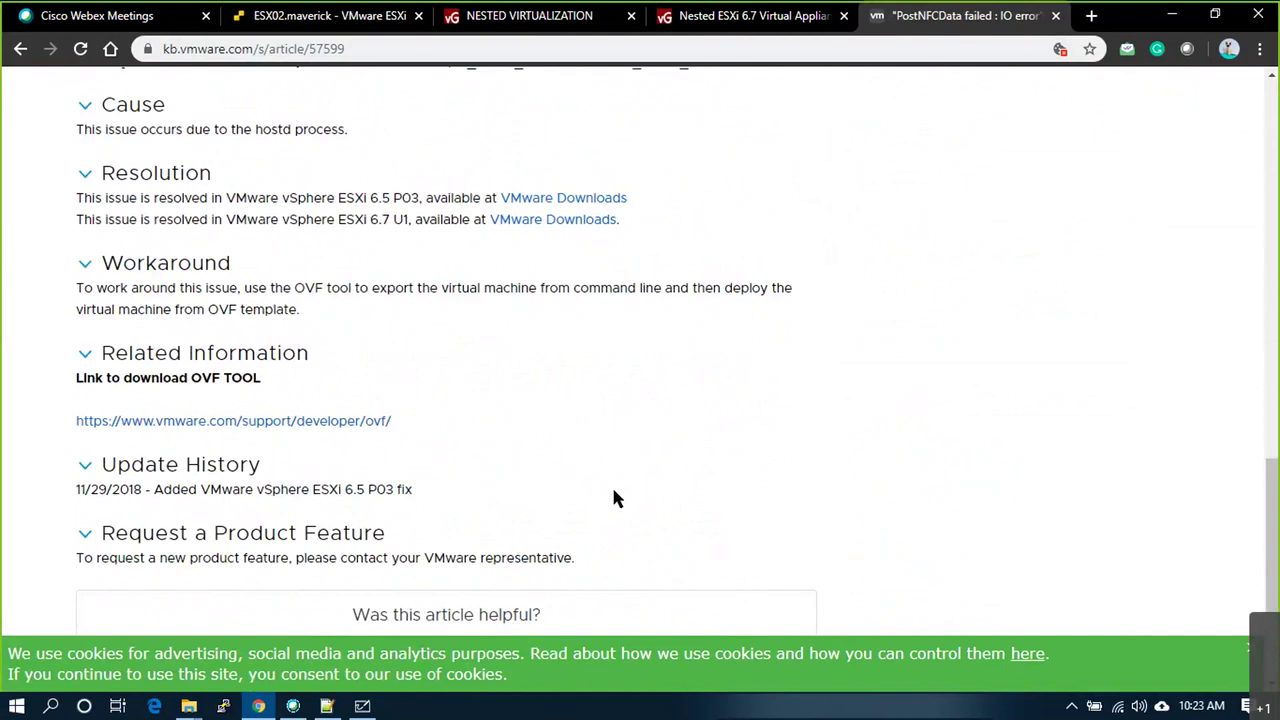
pyautogui.scroll(15, 614, 497)
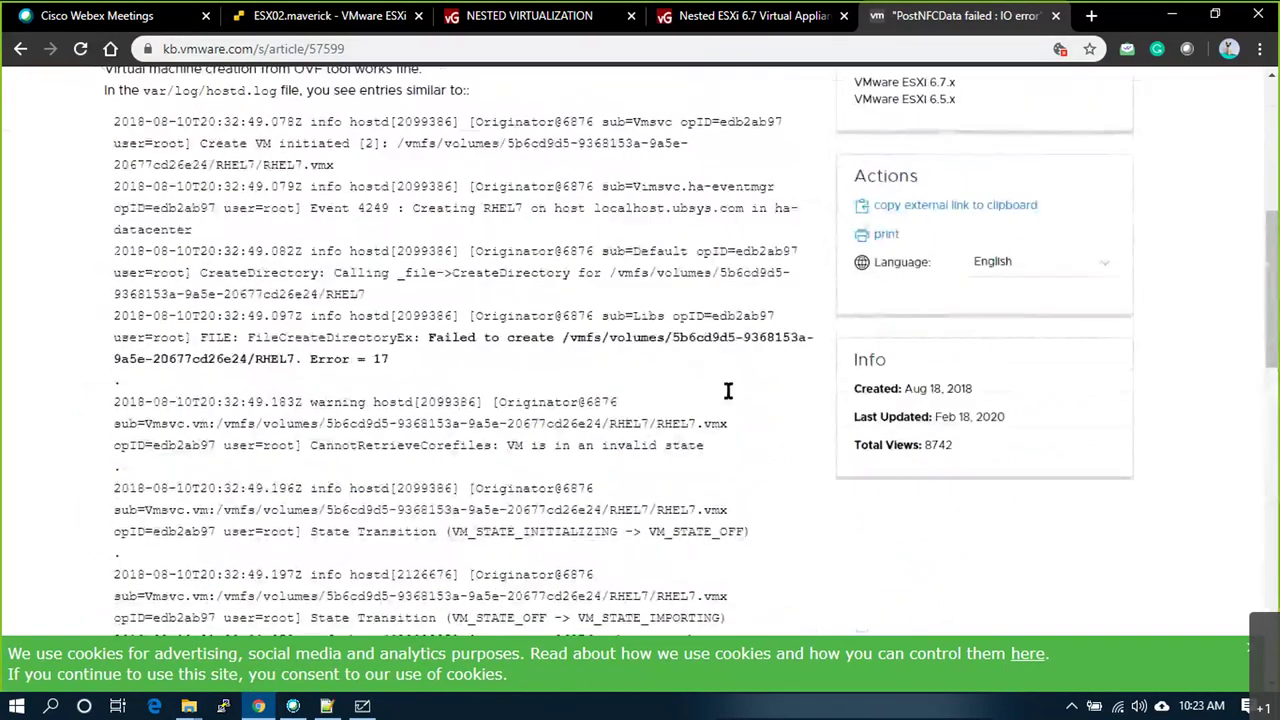
# Step: Clear the postNFCData deployment error and show the ESX02 host overview
pyautogui.click(265, 12)
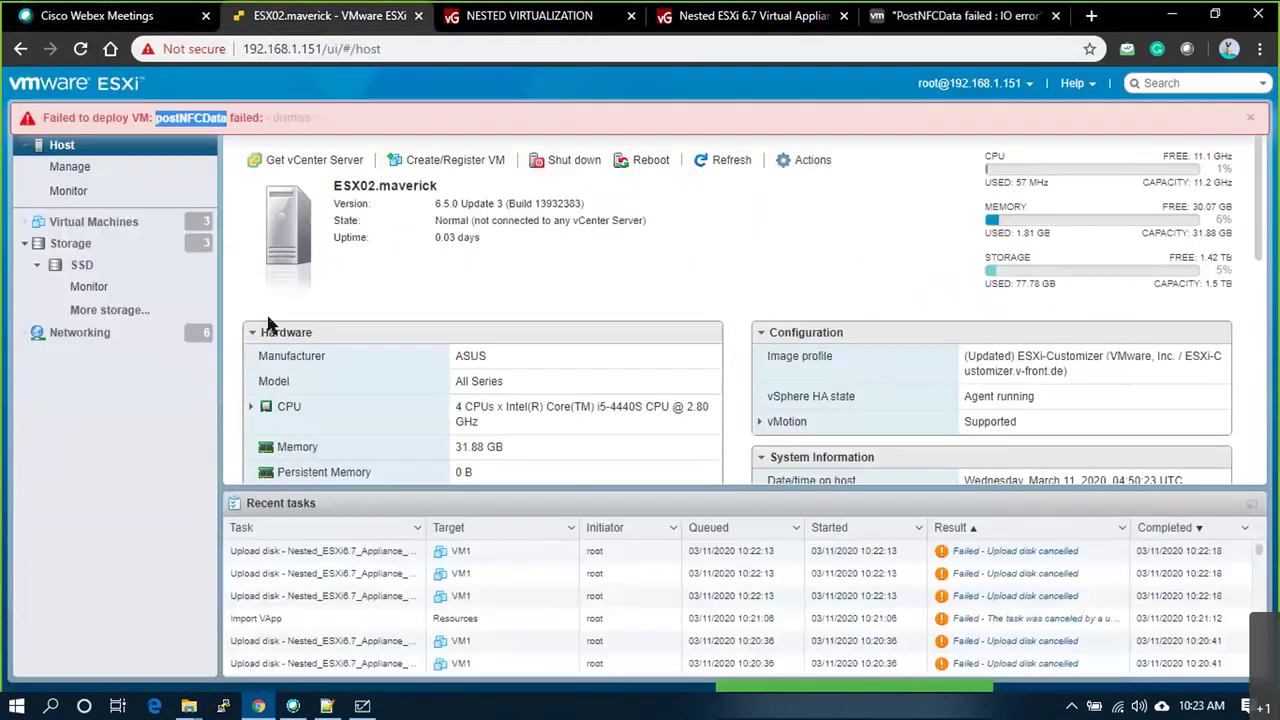
pyautogui.click(93, 221)
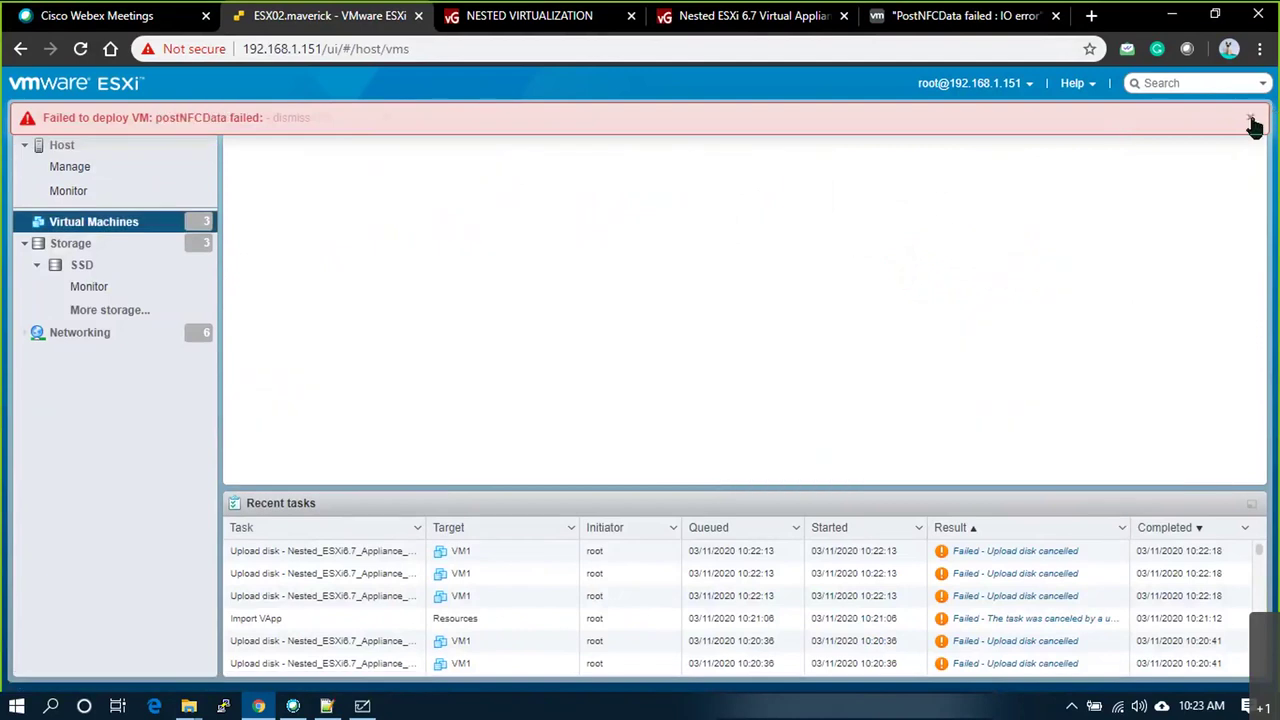
pyautogui.click(1250, 117)
pyautogui.click(62, 145)
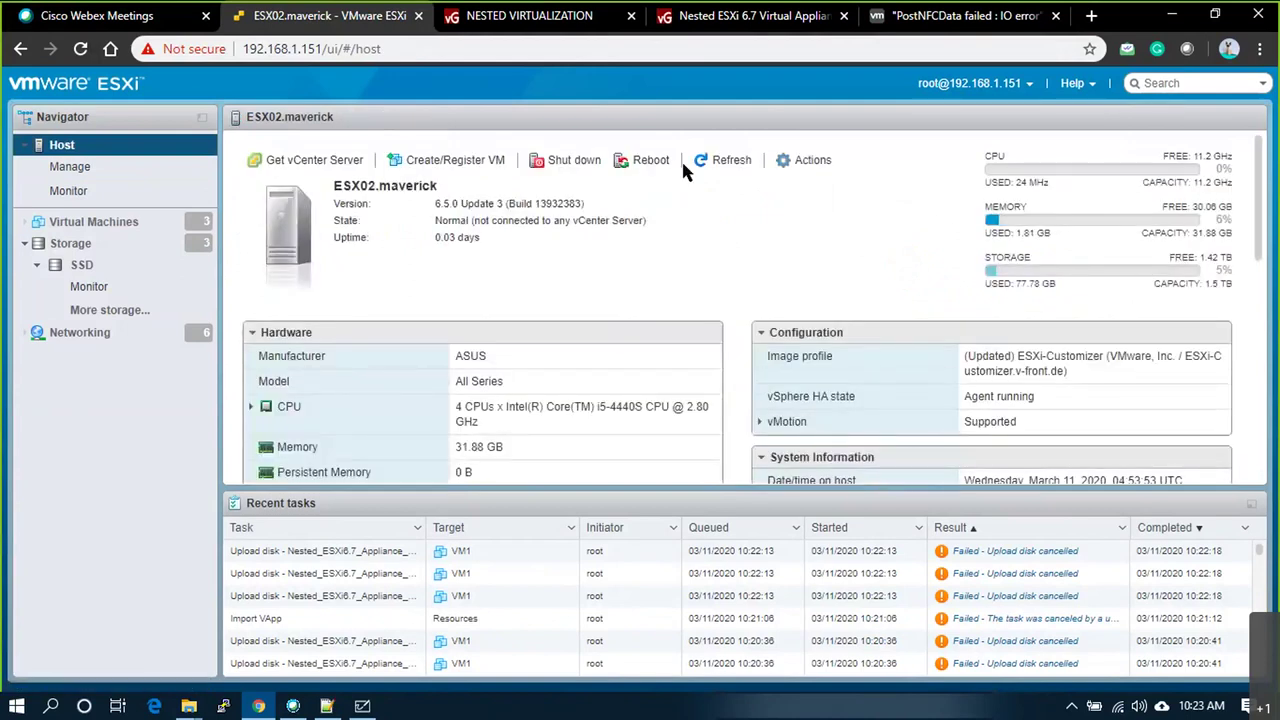
pyautogui.click(806, 162)
pyautogui.moveTo(796, 303)
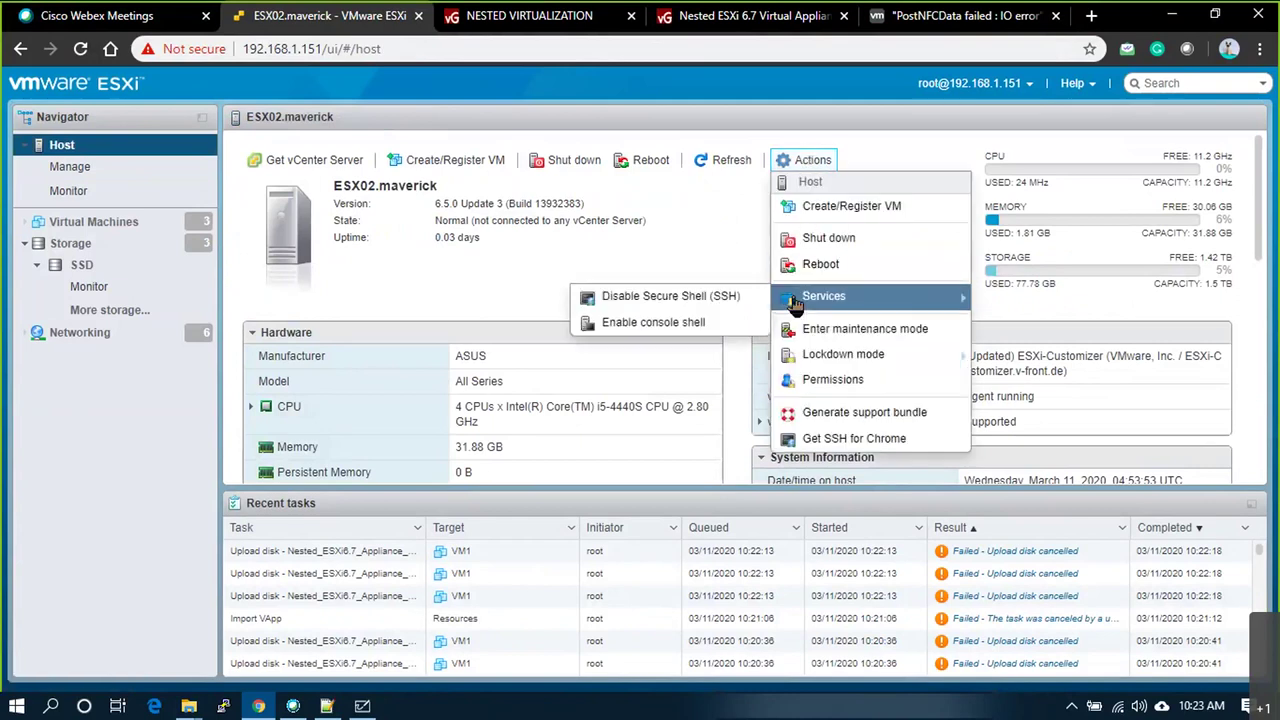
pyautogui.click(460, 215)
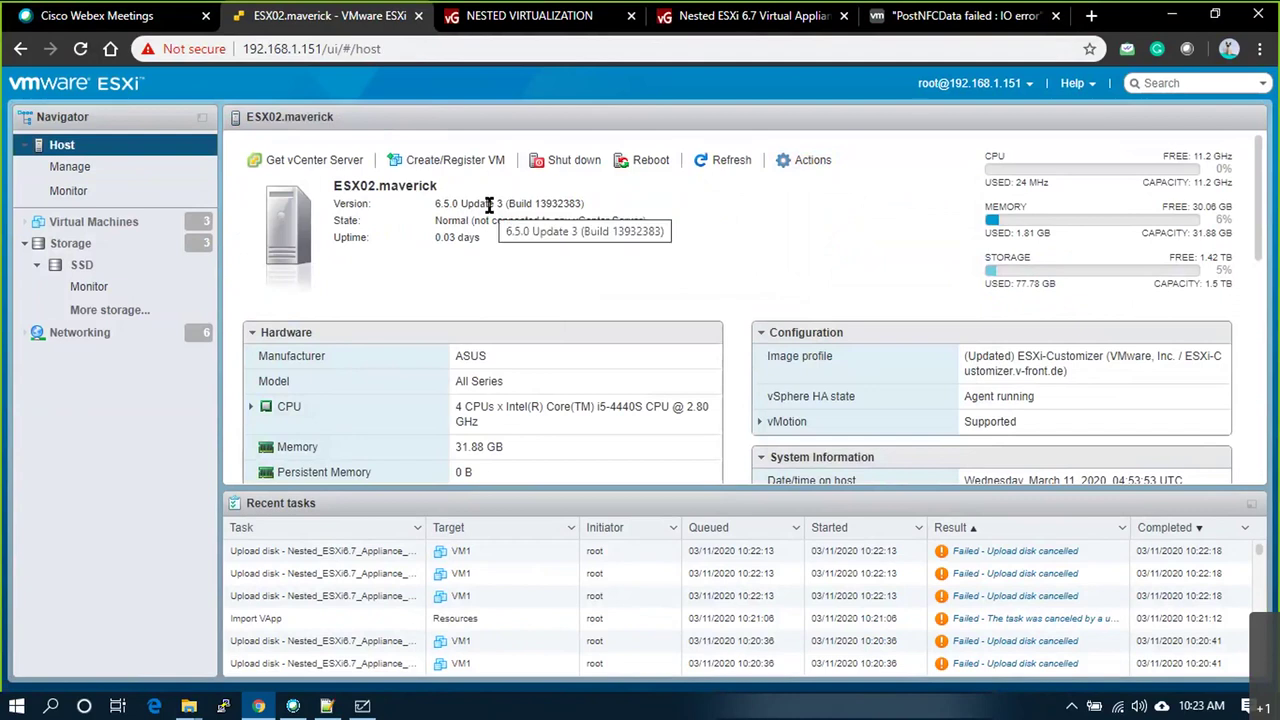
pyautogui.scroll(-2, 521, 311)
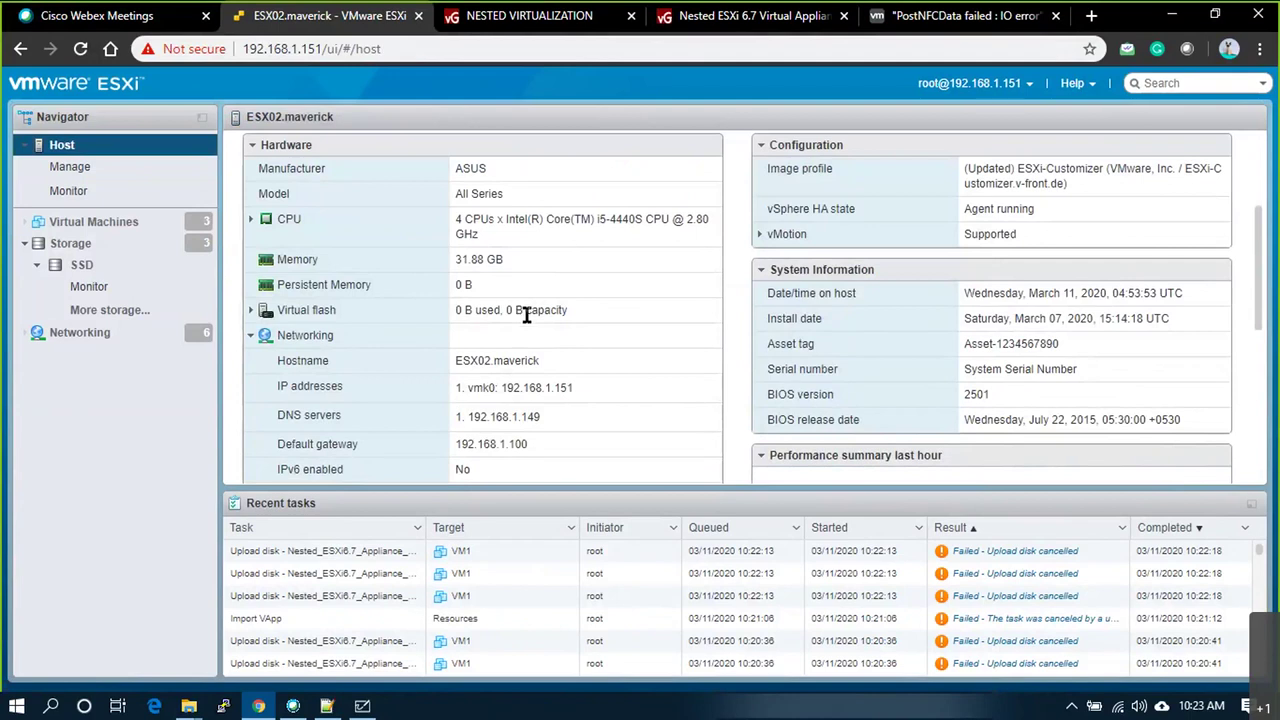
pyautogui.scroll(2, 527, 314)
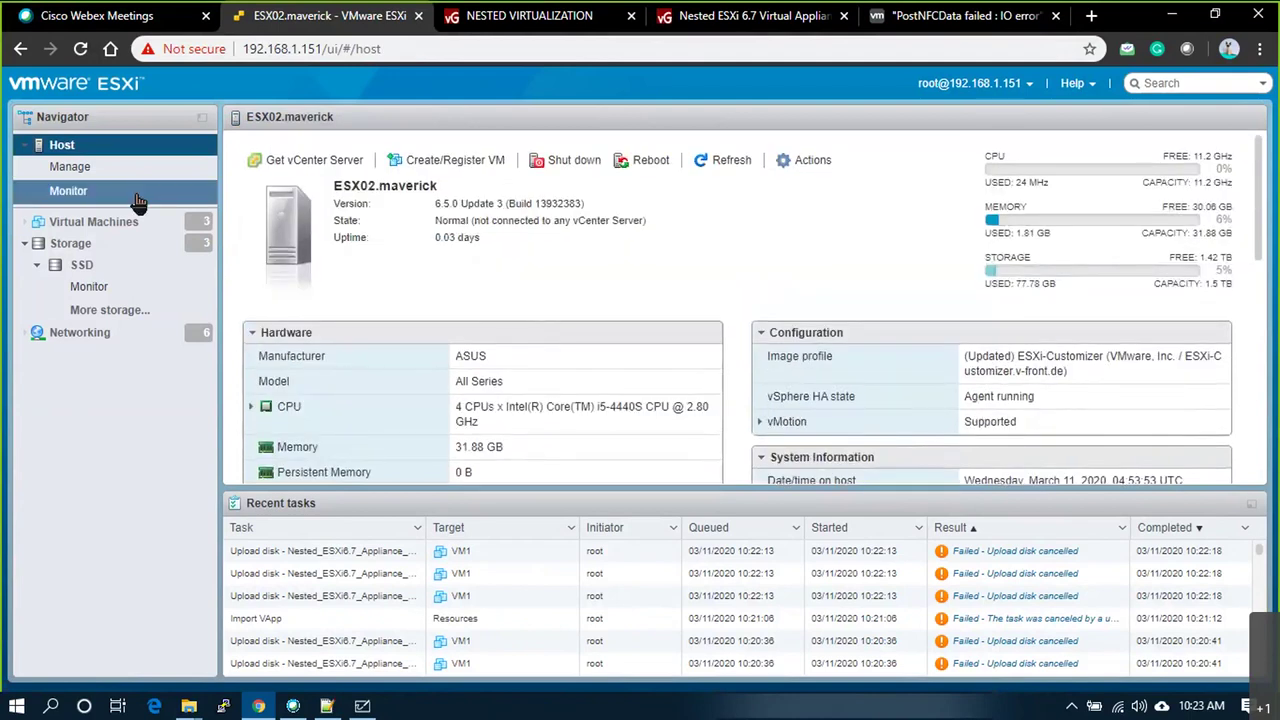
# Step: Search the virtuallyGhetto blog for 6.7 from the Nested Virtualization page
pyautogui.click(494, 18)
pyautogui.scroll(-2, 467, 490)
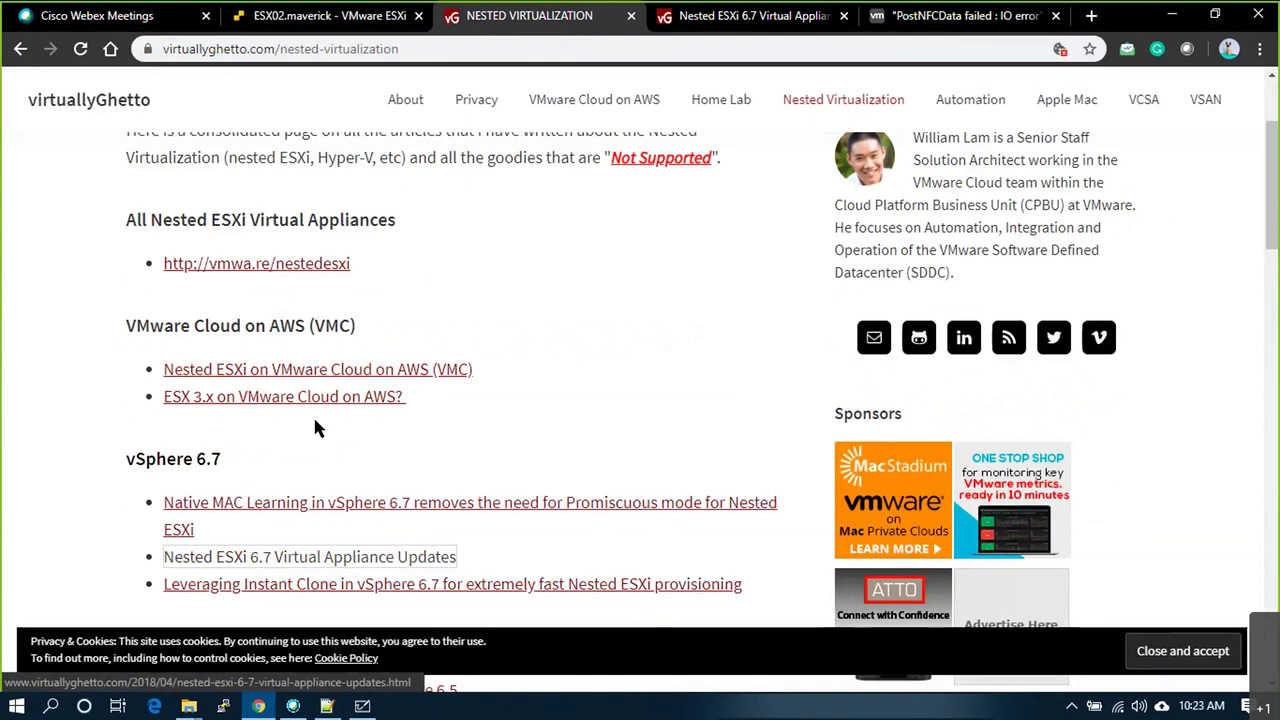
pyautogui.scroll(2, 313, 415)
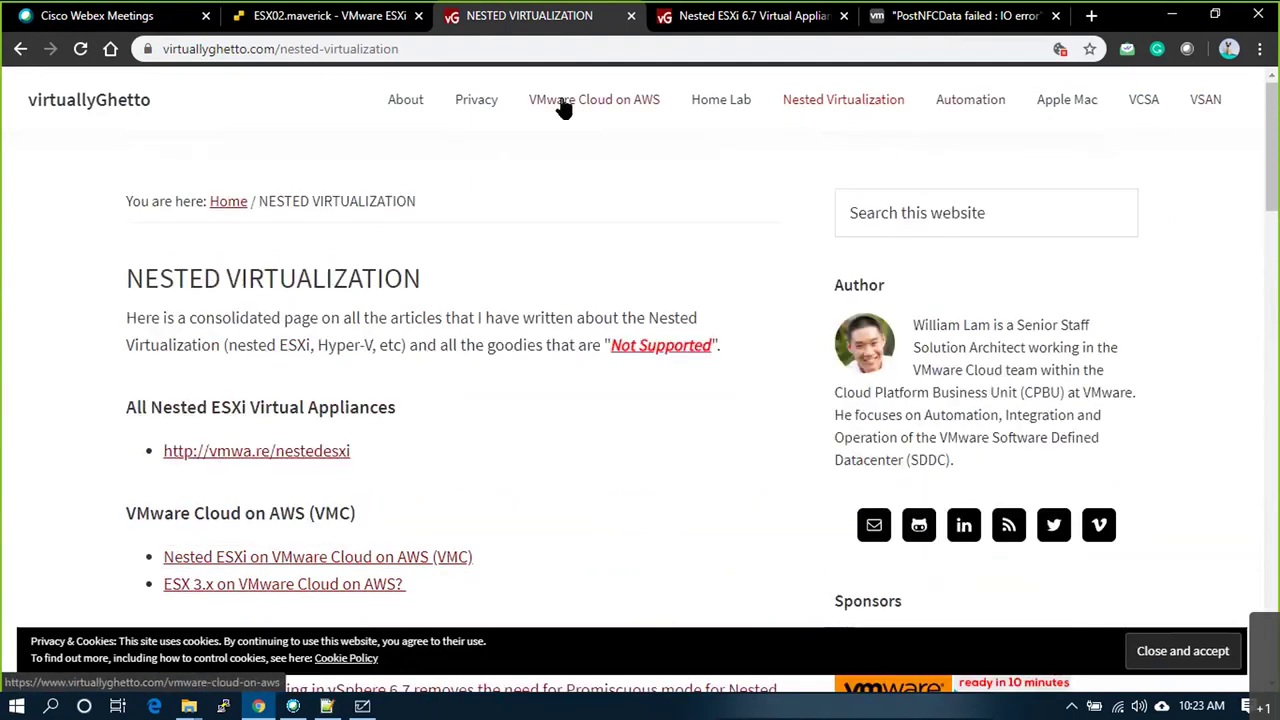
pyautogui.click(899, 212)
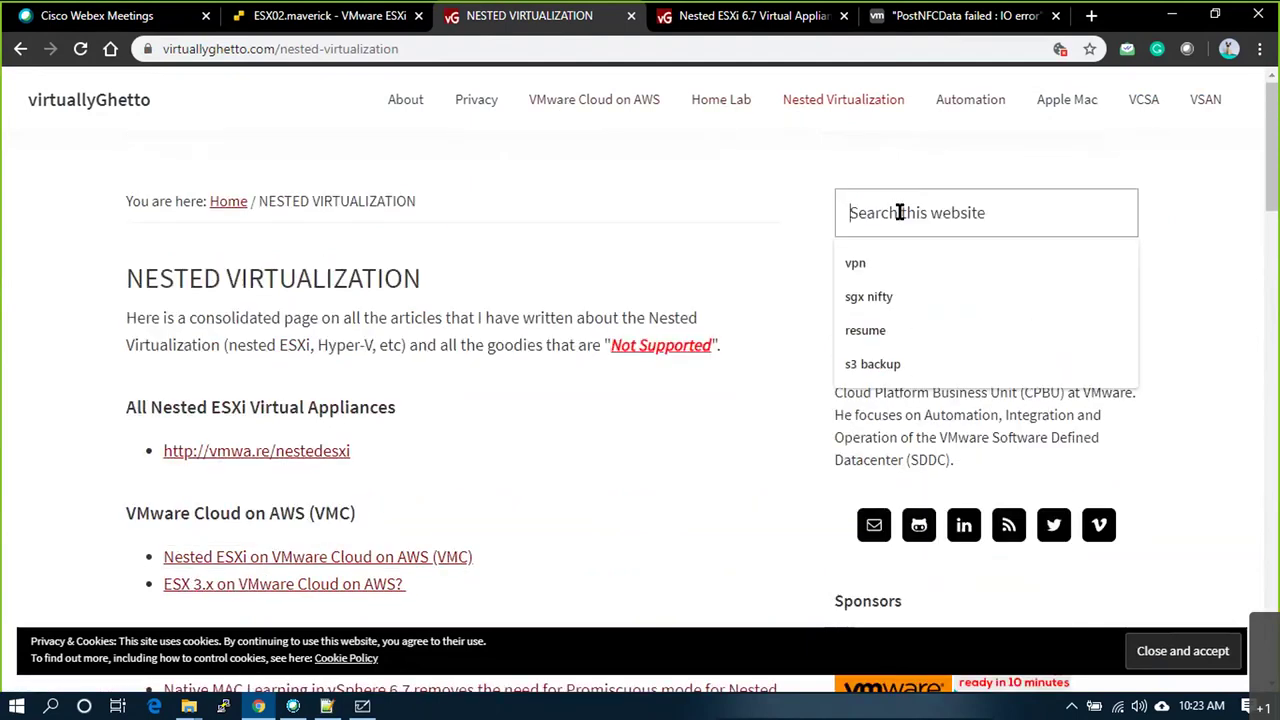
pyautogui.write('6.7')
pyautogui.press('Return')
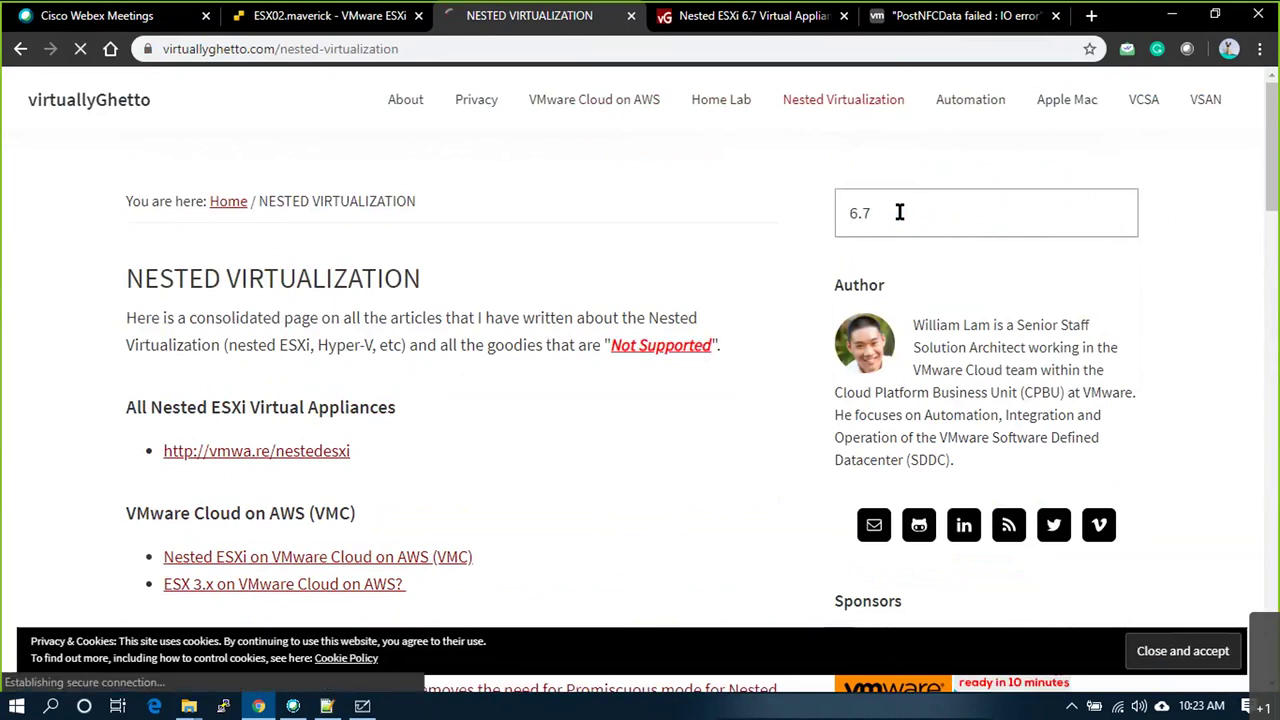
# Step: Browse the 6.7 search results, then return to the Nested Virtualization page's vSphere 6.7 articles
pyautogui.scroll(-3, 594, 291)
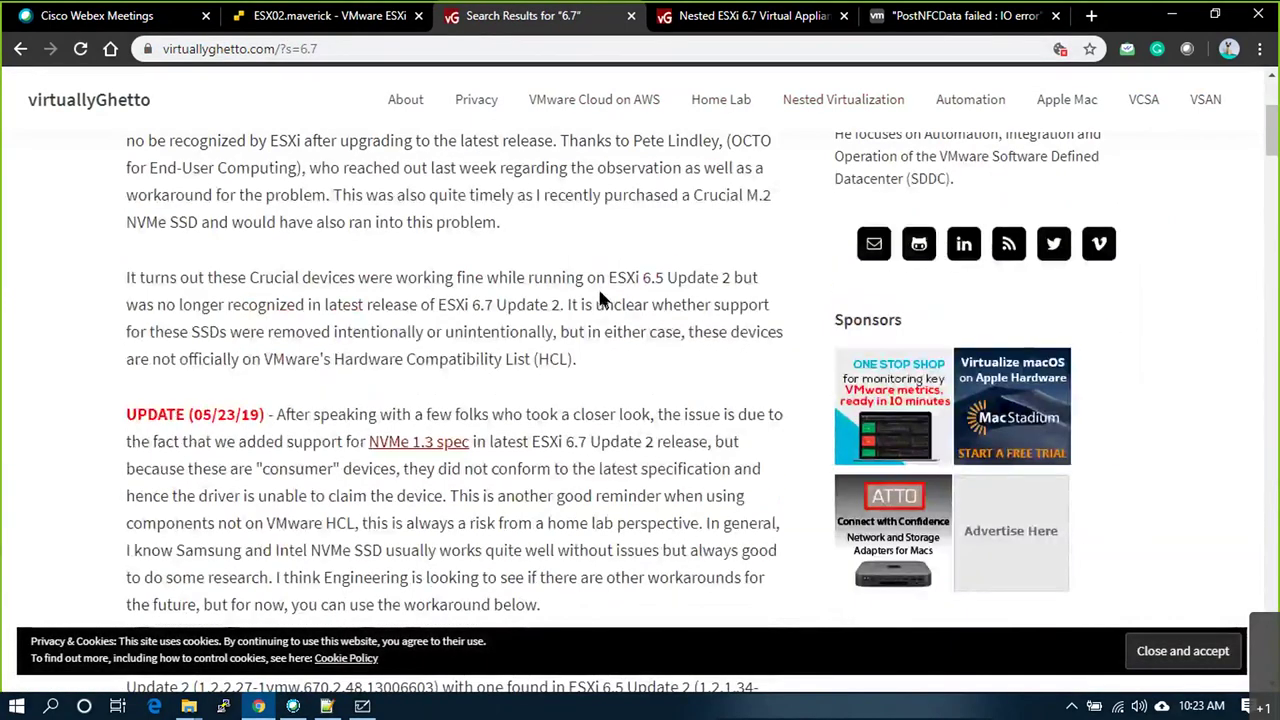
pyautogui.scroll(3, 687, 311)
pyautogui.scroll(-4, 687, 311)
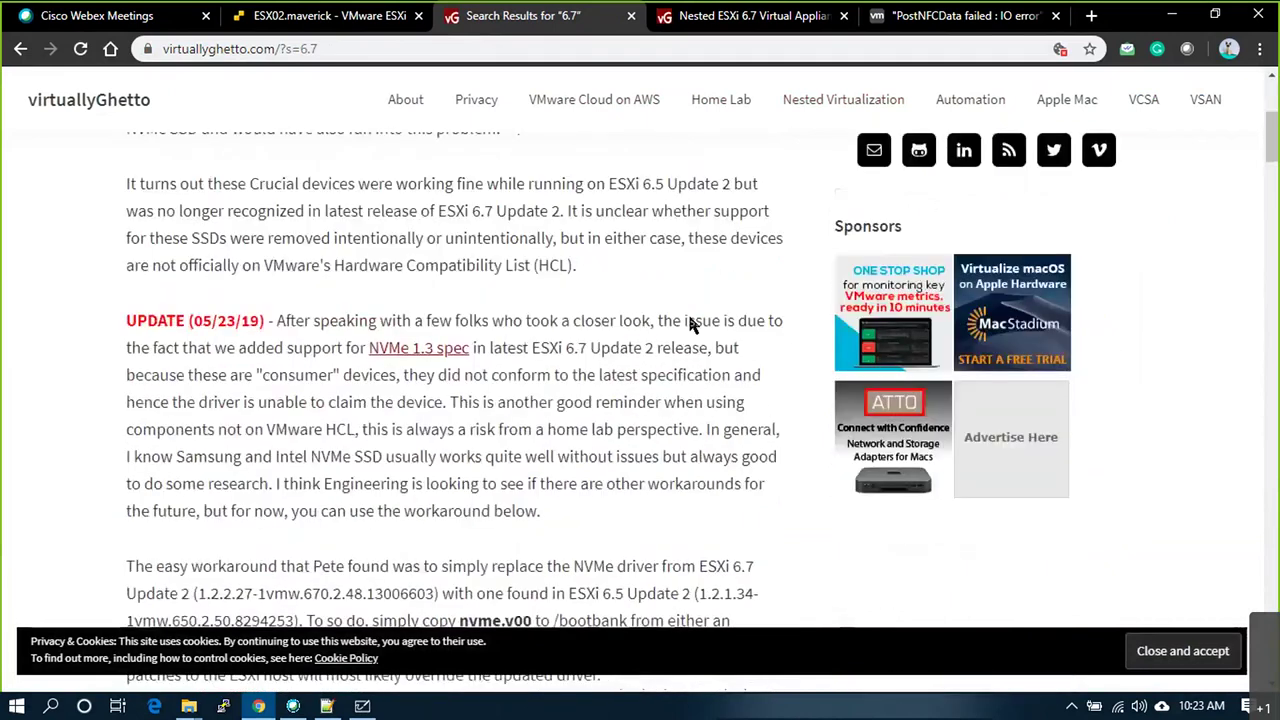
pyautogui.scroll(-6, 688, 325)
pyautogui.scroll(-4, 689, 323)
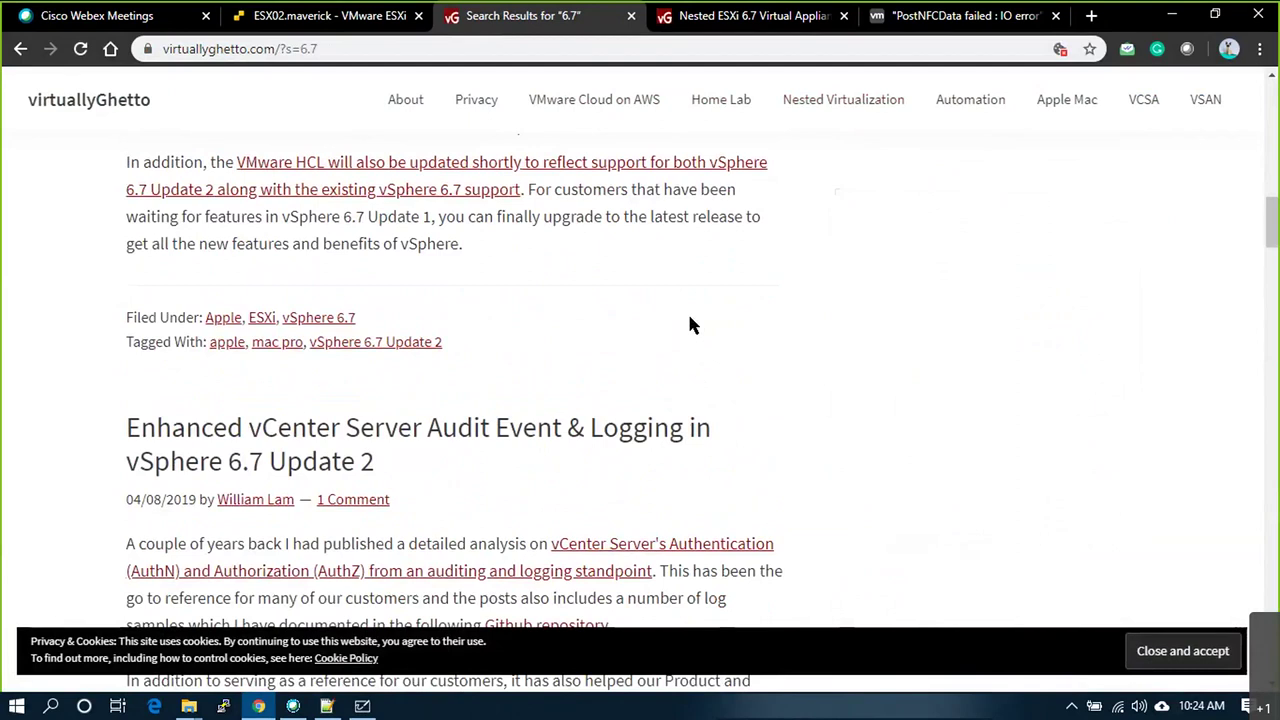
pyautogui.scroll(-6, 687, 311)
pyautogui.scroll(-4, 687, 311)
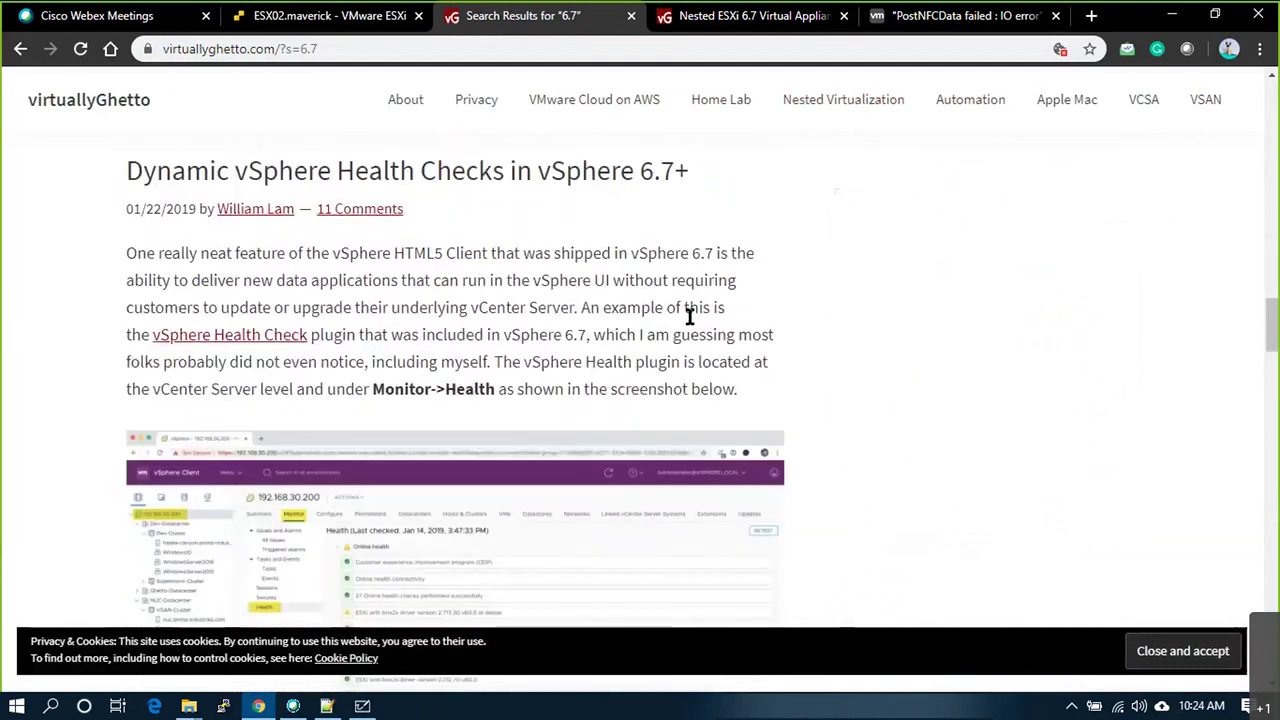
pyautogui.scroll(-4, 689, 316)
pyautogui.scroll(15, 688, 326)
pyautogui.scroll(-10, 686, 326)
pyautogui.click(877, 105)
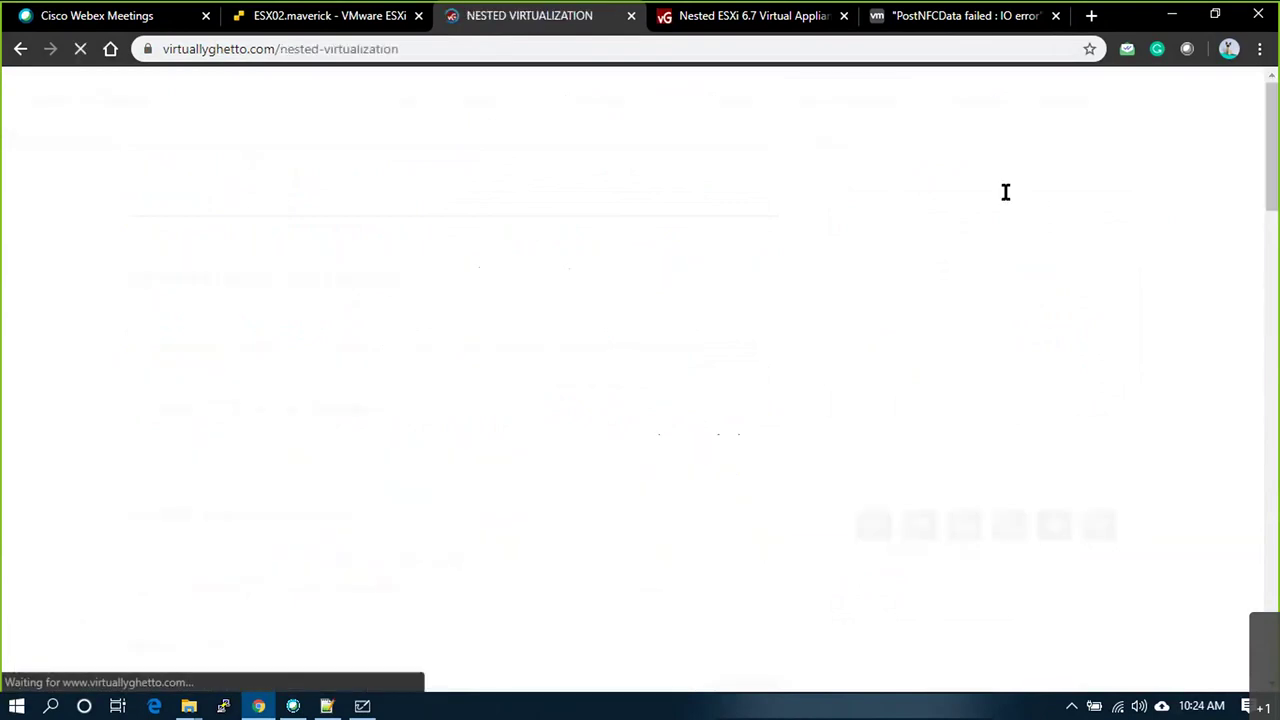
pyautogui.scroll(-10, 662, 420)
pyautogui.scroll(2, 285, 355)
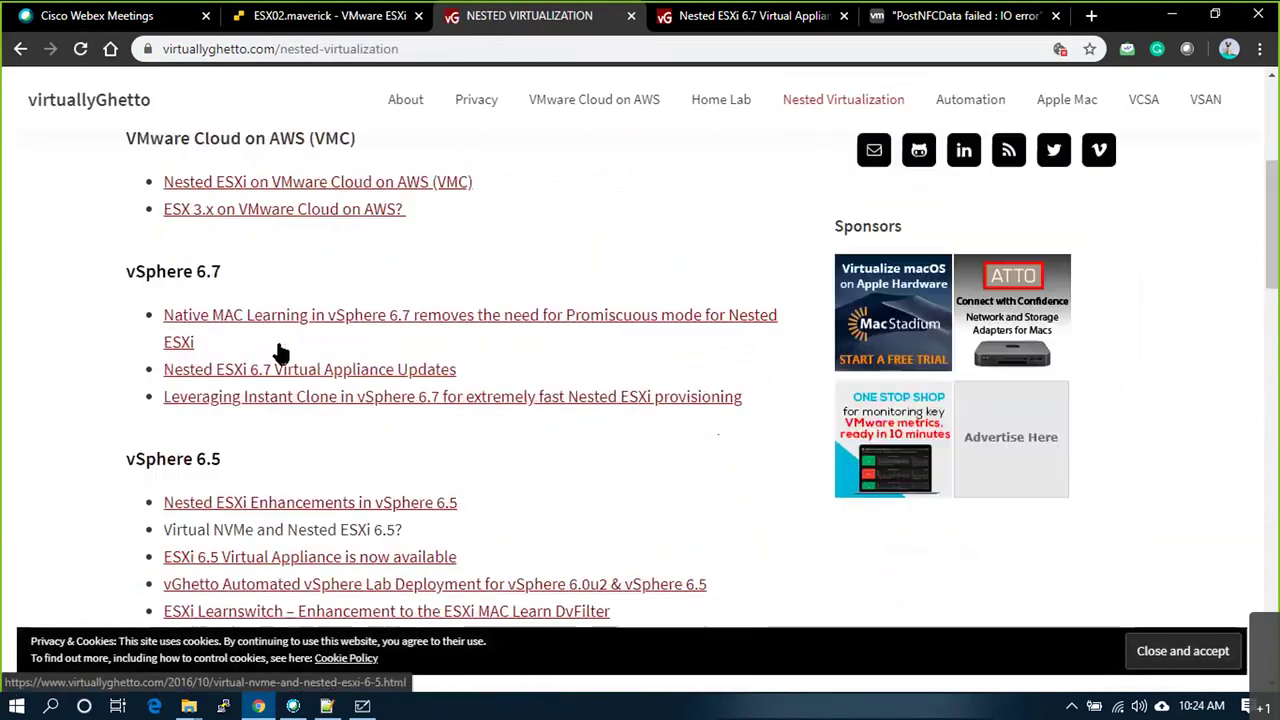
# Step: Read the 'Native MAC Learning in vSphere 6.7' article on dropping promiscuous mode for nested ESXi
pyautogui.click(176, 320)
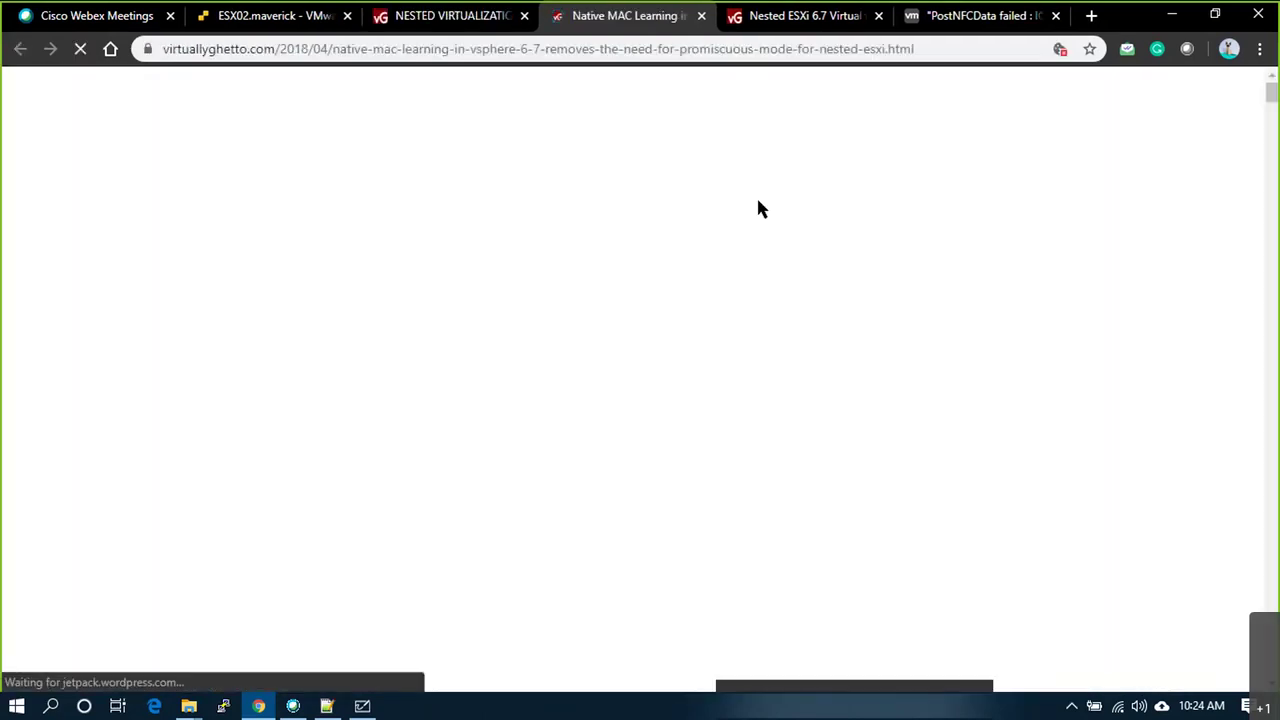
pyautogui.scroll(-10, 768, 412)
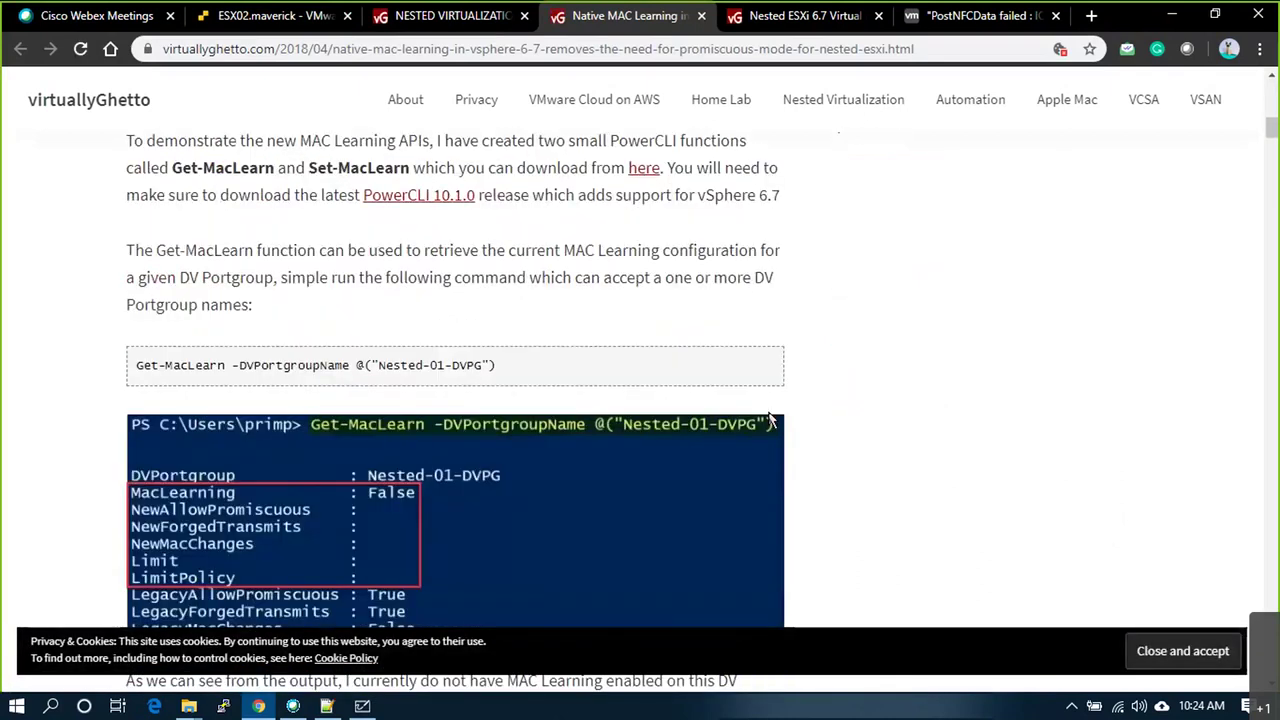
pyautogui.scroll(-1, 770, 422)
pyautogui.scroll(-9, 770, 420)
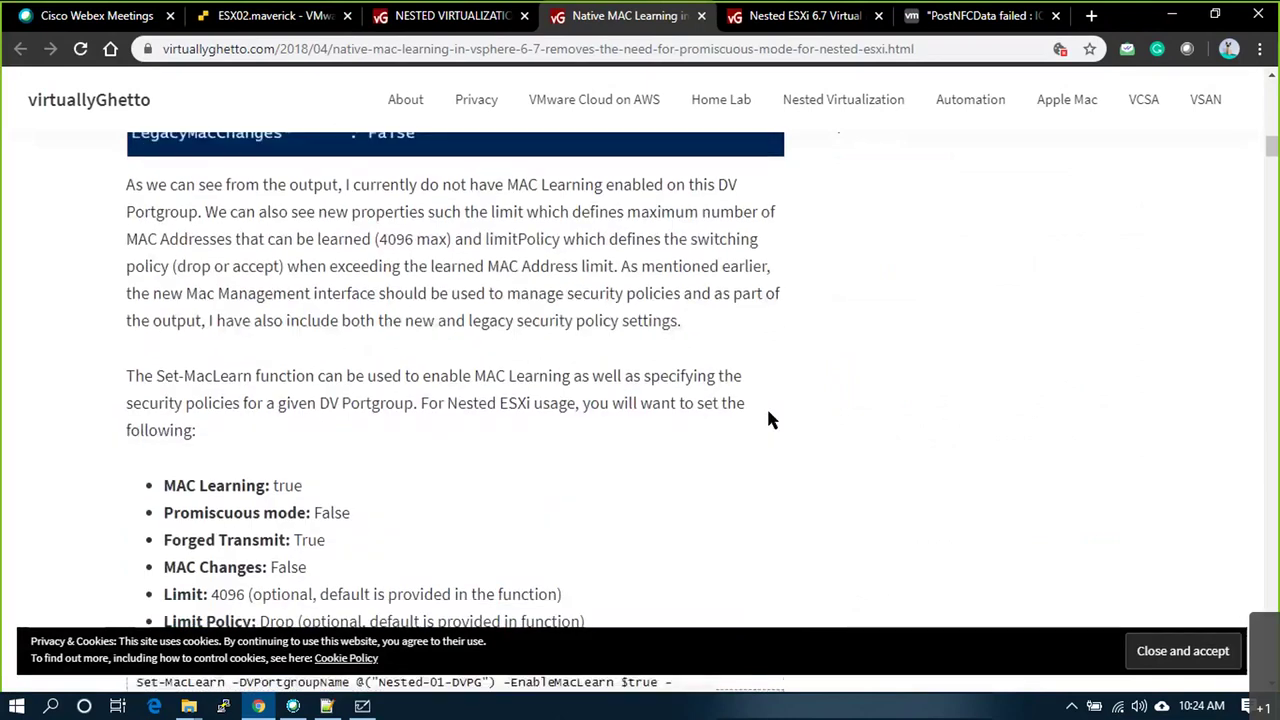
pyautogui.scroll(-20, 770, 418)
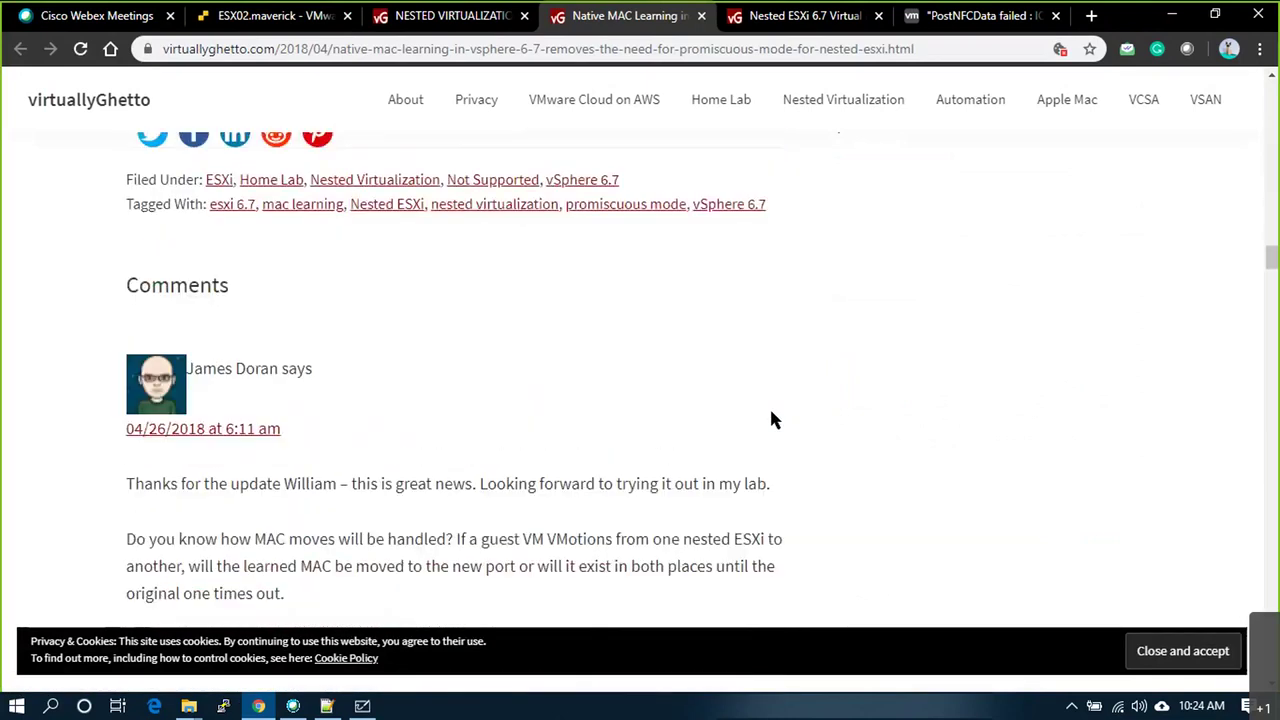
pyautogui.scroll(15, 1008, 353)
pyautogui.scroll(20, 1210, 220)
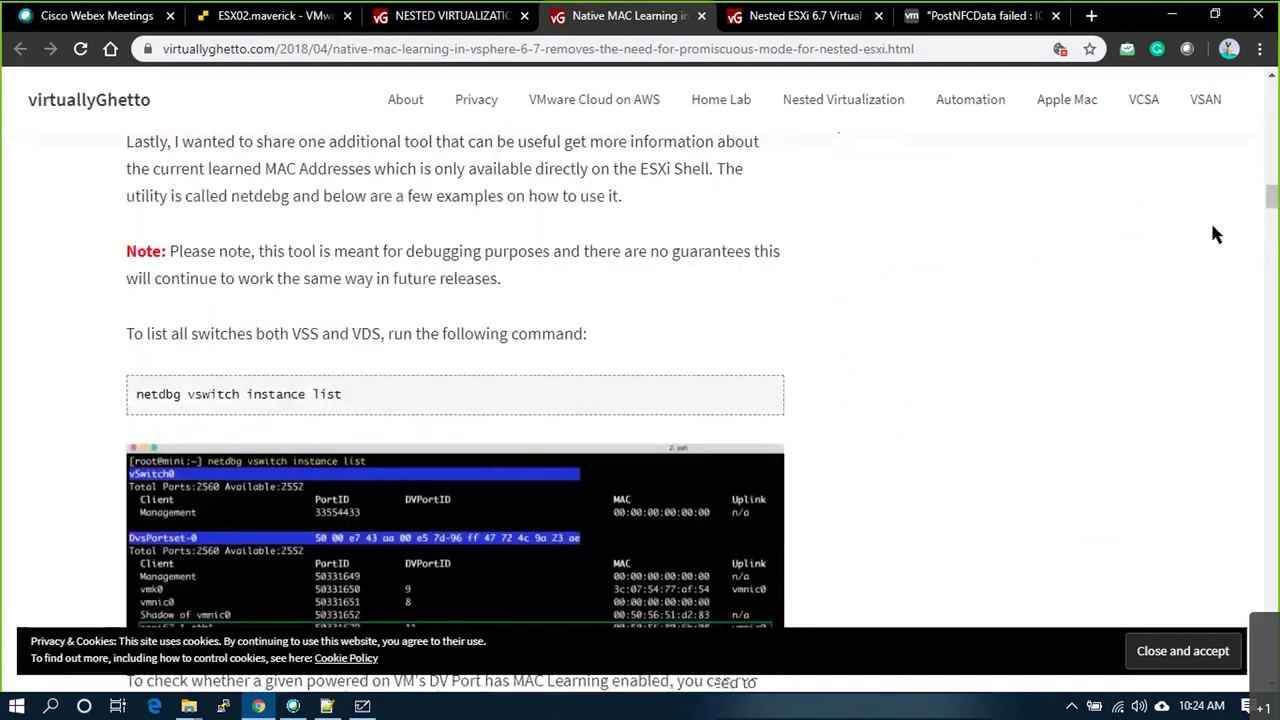
# Step: Search virtuallyGhetto for 'download 6.7' and scroll to the vSphere 6.7 download links
pyautogui.click(1012, 212)
pyautogui.write('download ')
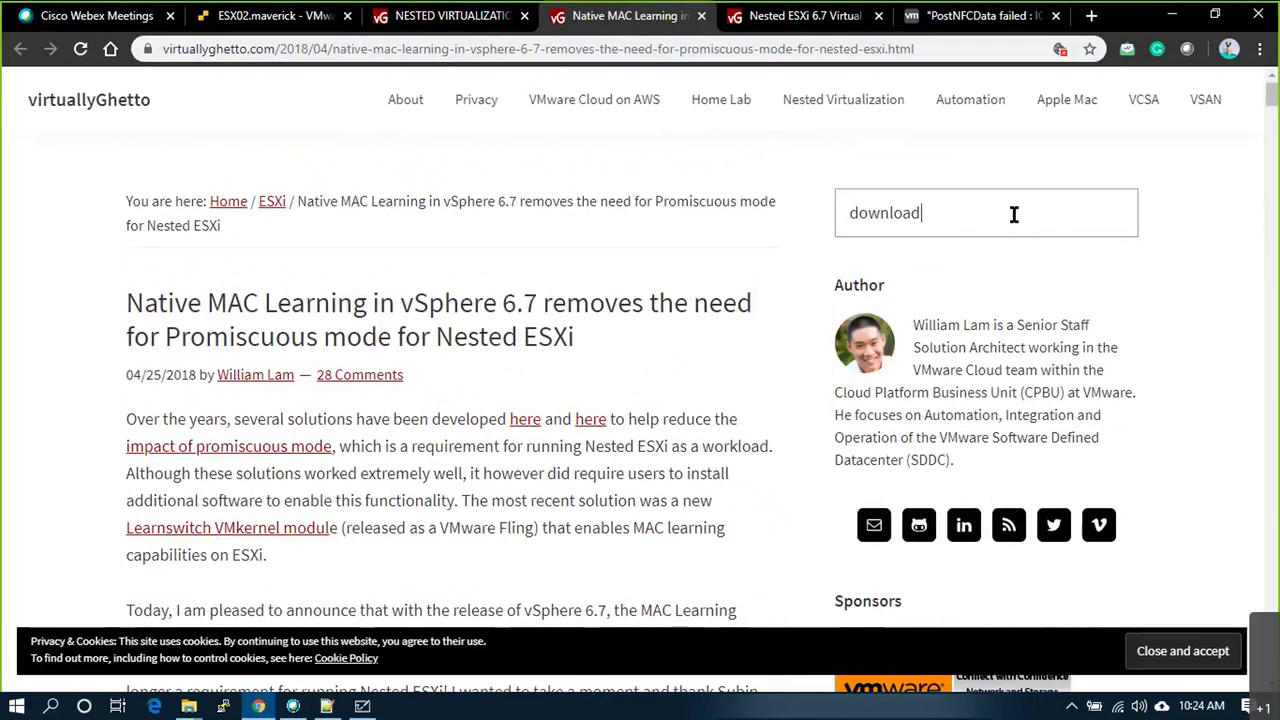
pyautogui.write('6.7')
pyautogui.press('Return')
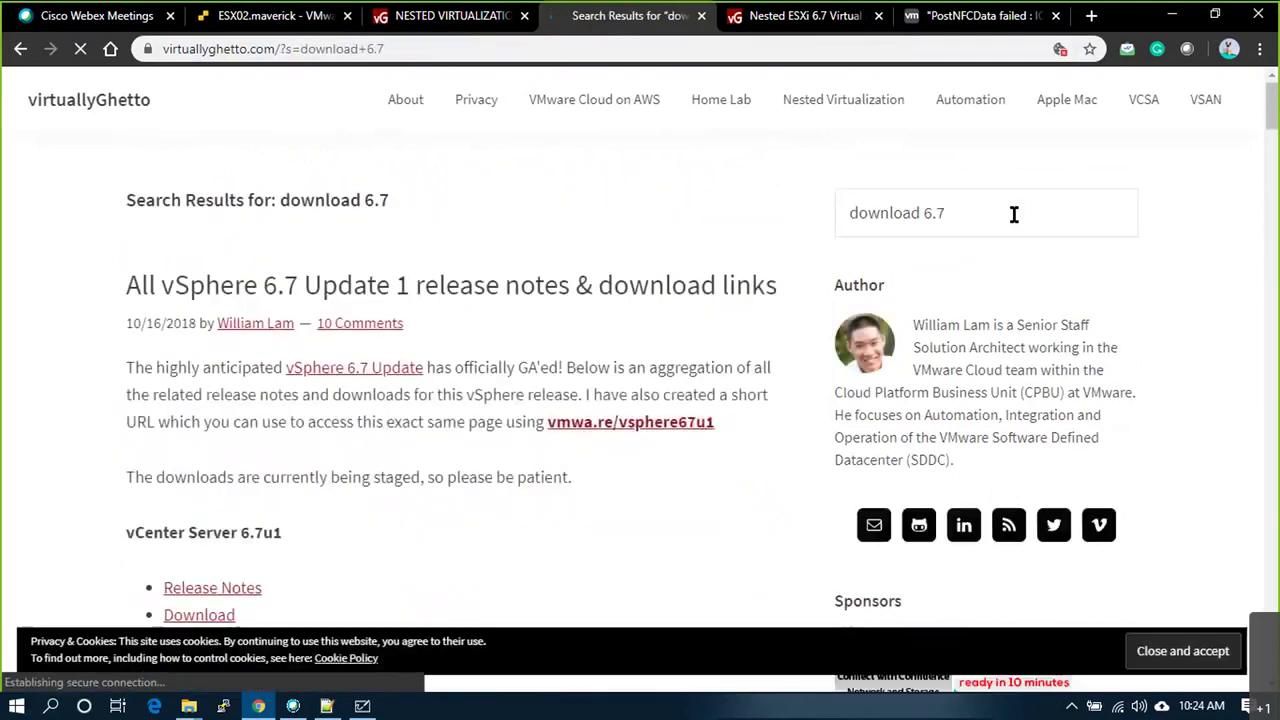
pyautogui.scroll(-3, 589, 406)
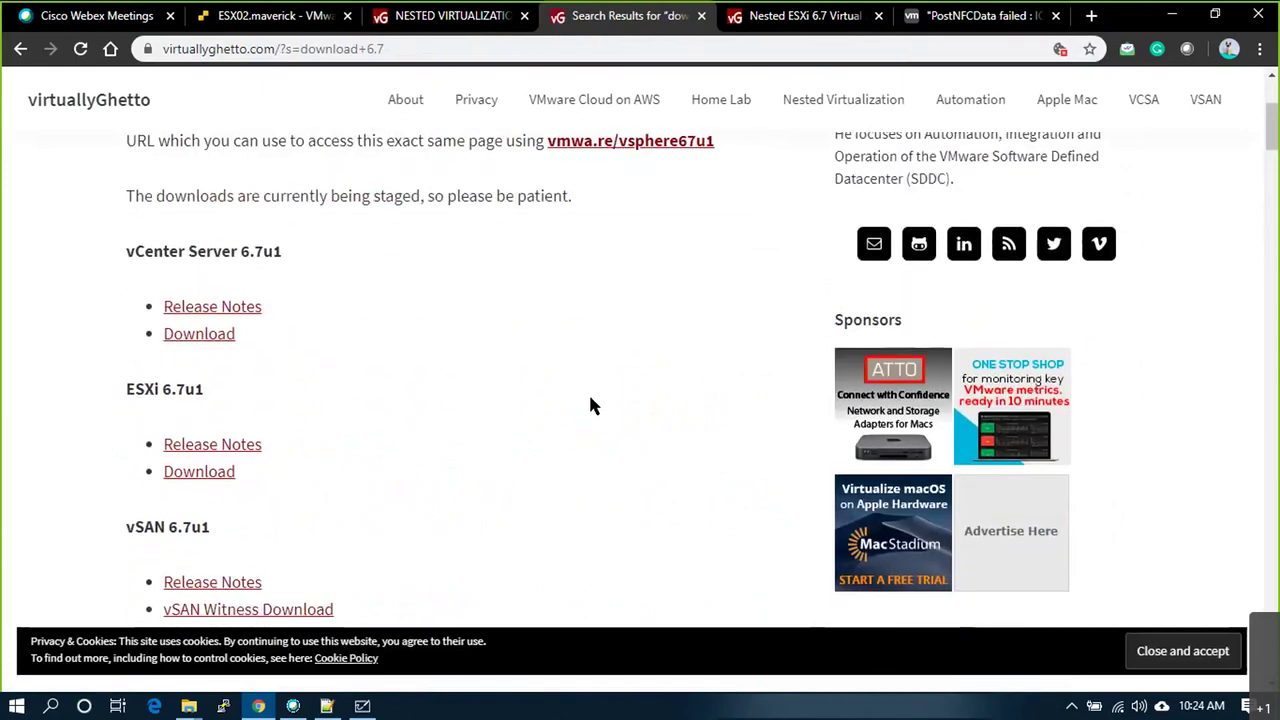
pyautogui.scroll(-1, 589, 406)
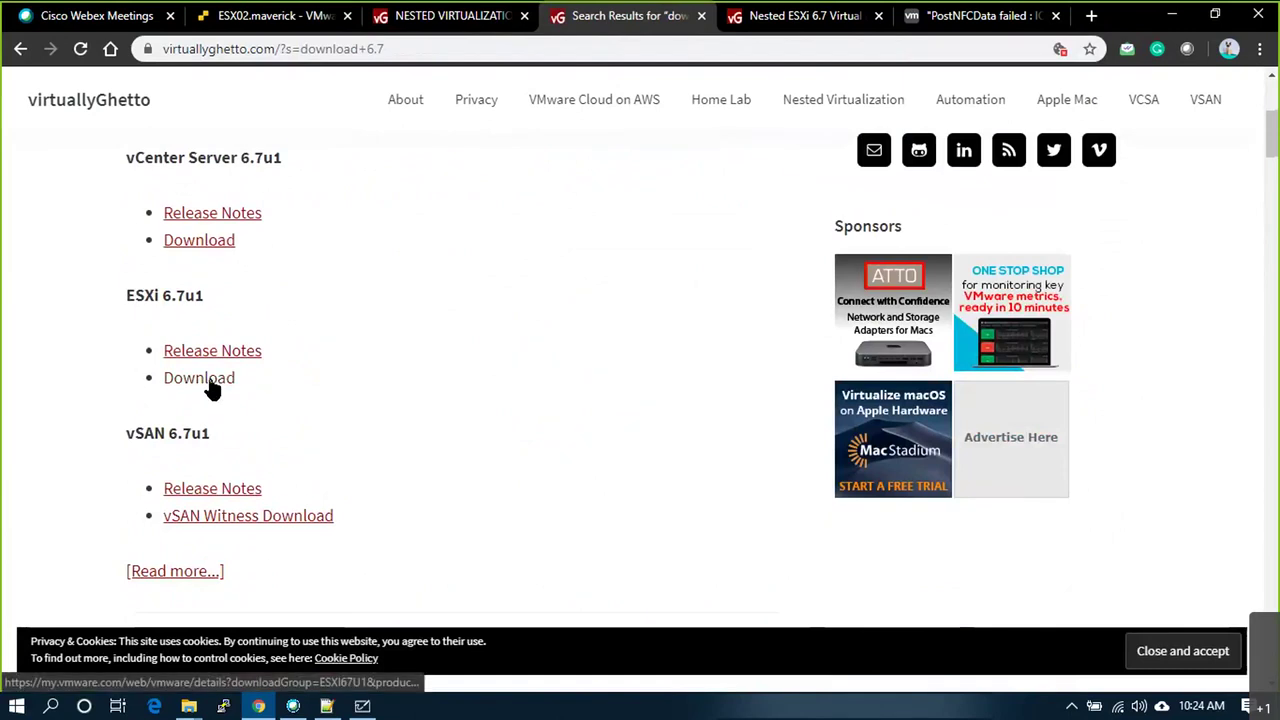
pyautogui.scroll(-3, 212, 390)
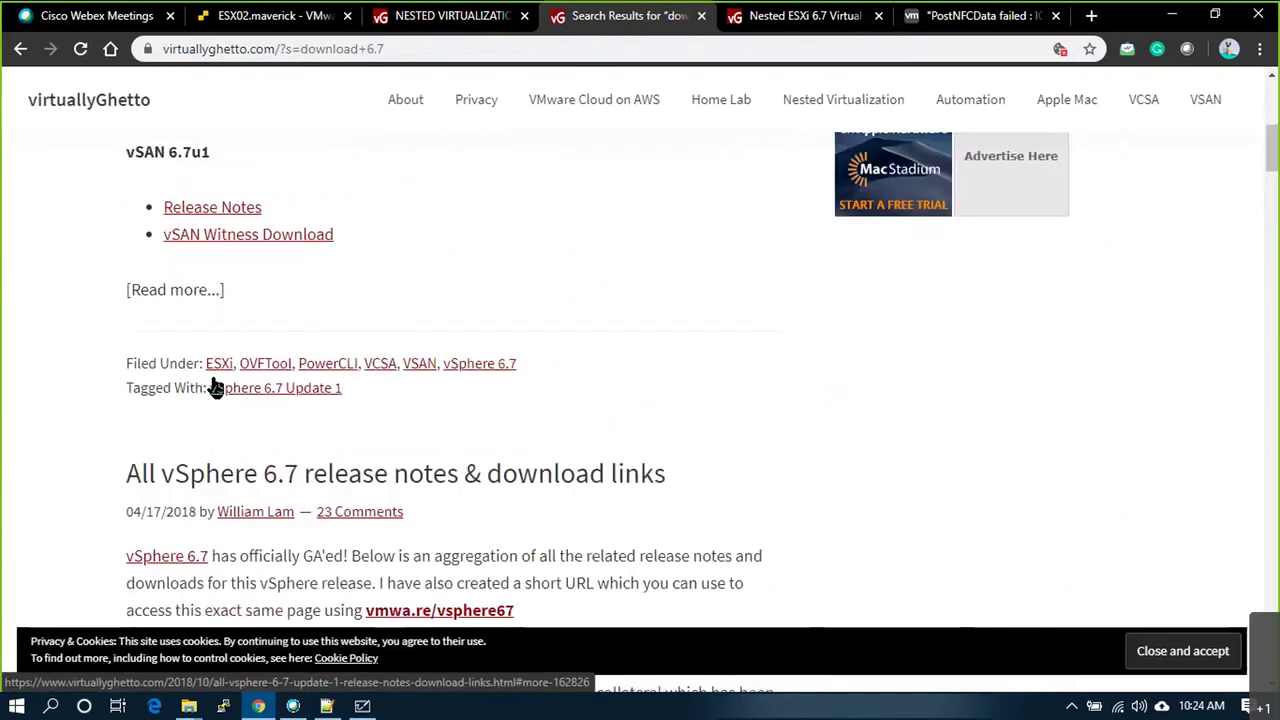
pyautogui.scroll(-2, 213, 382)
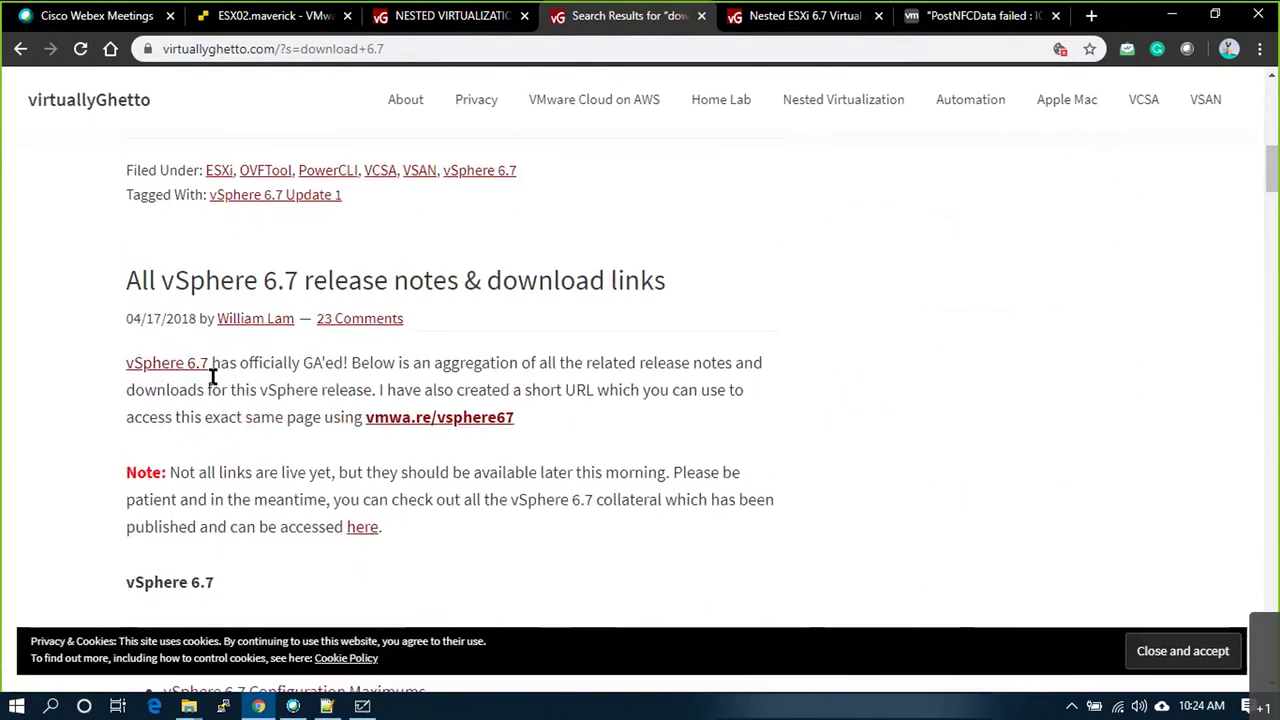
pyautogui.scroll(-2, 212, 376)
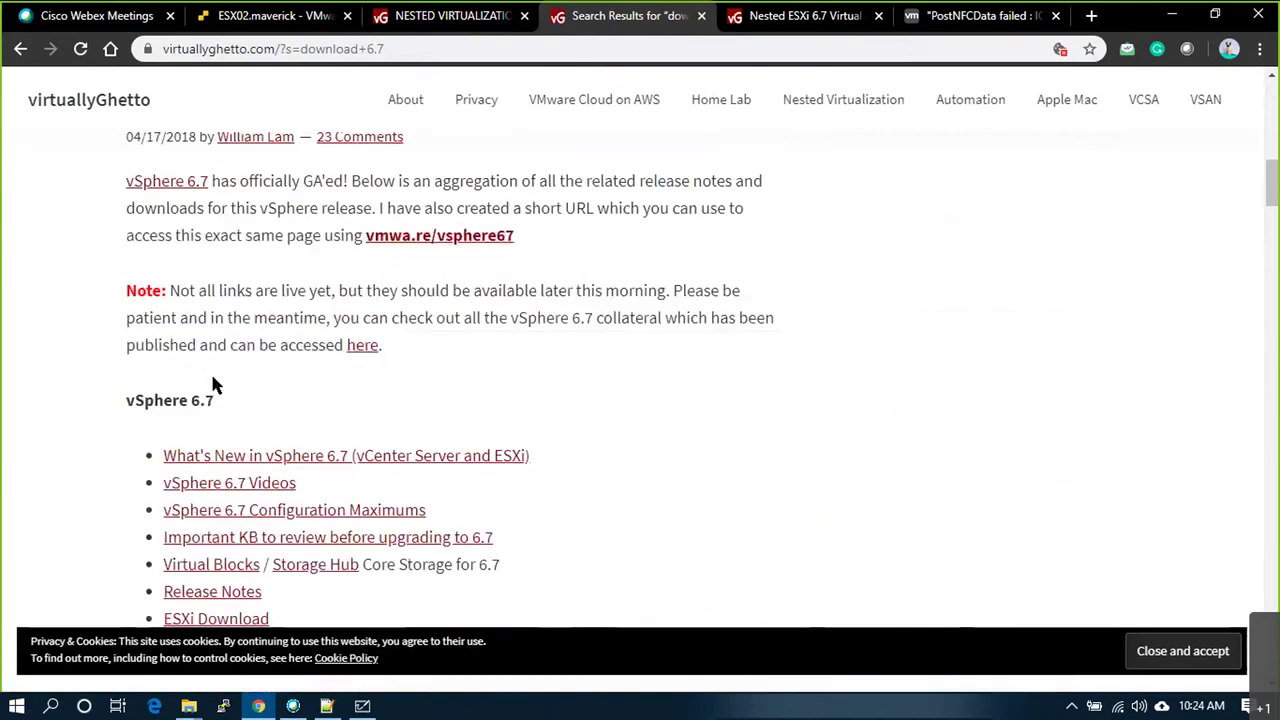
pyautogui.scroll(-1, 213, 383)
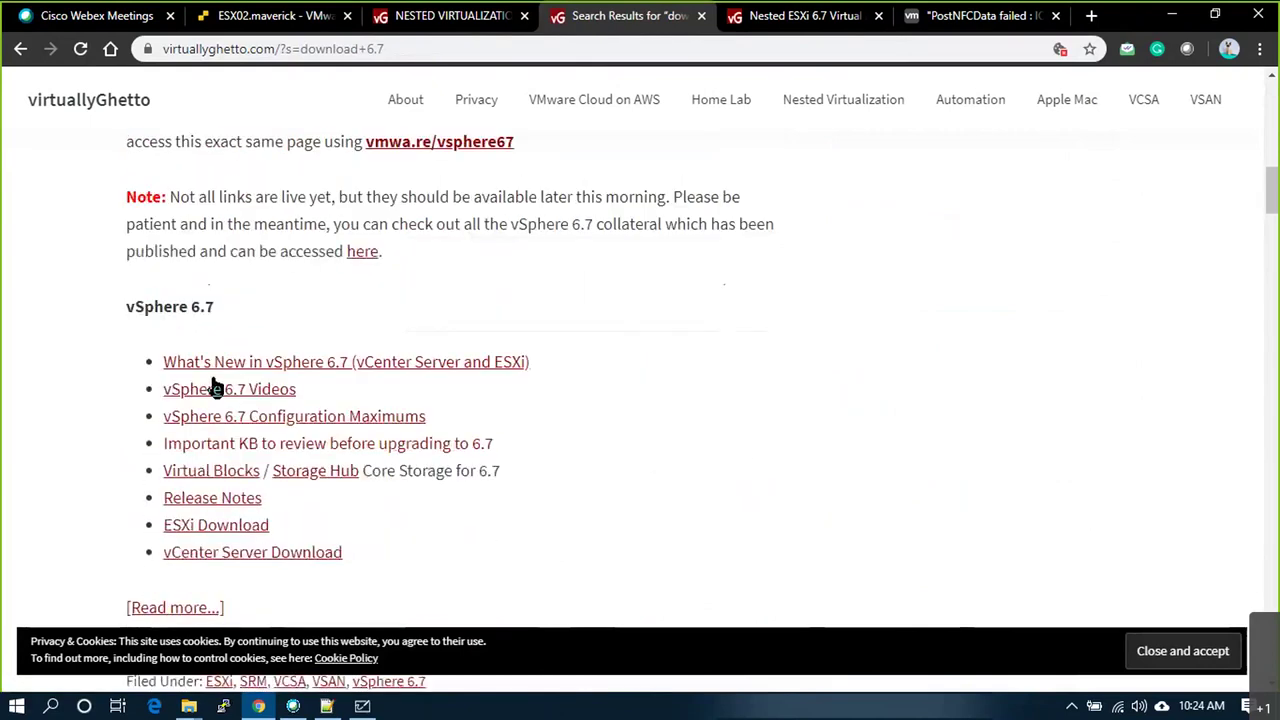
# Step: Open the ESXi 6.7 download page and cycle through the appliance, KB and Nested Virtualization tabs
pyautogui.click(250, 533)
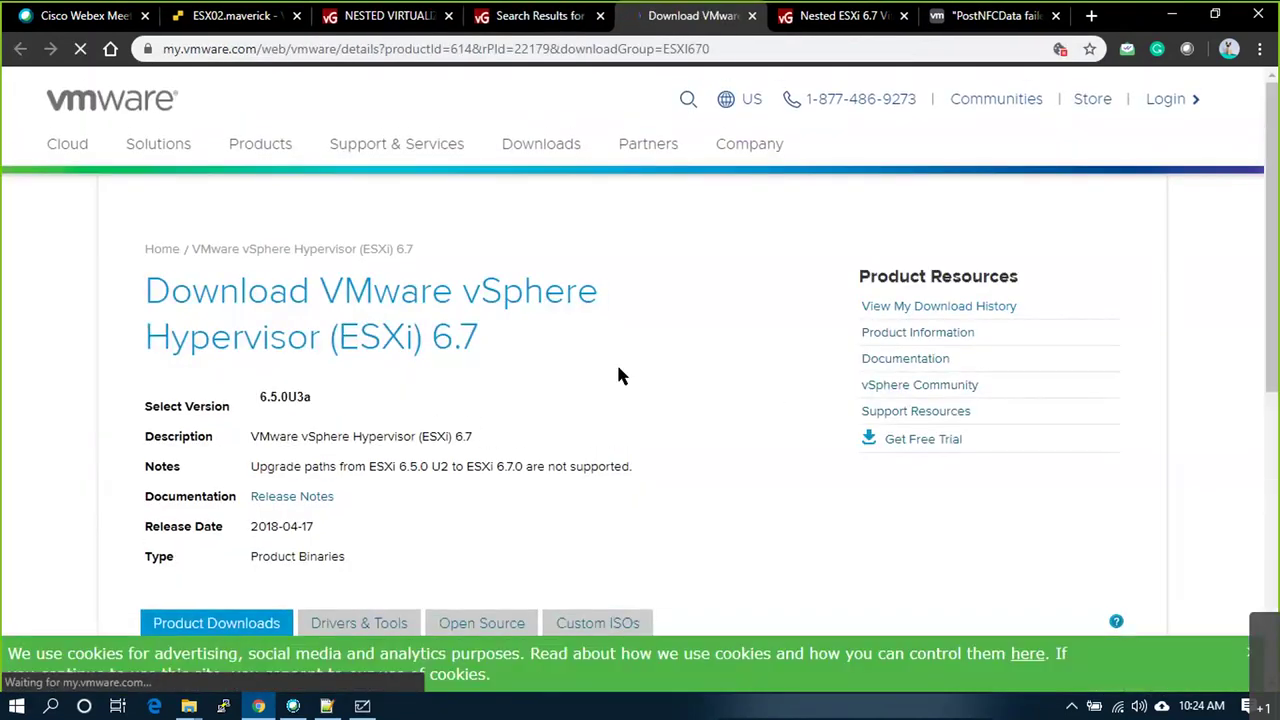
pyautogui.click(840, 15)
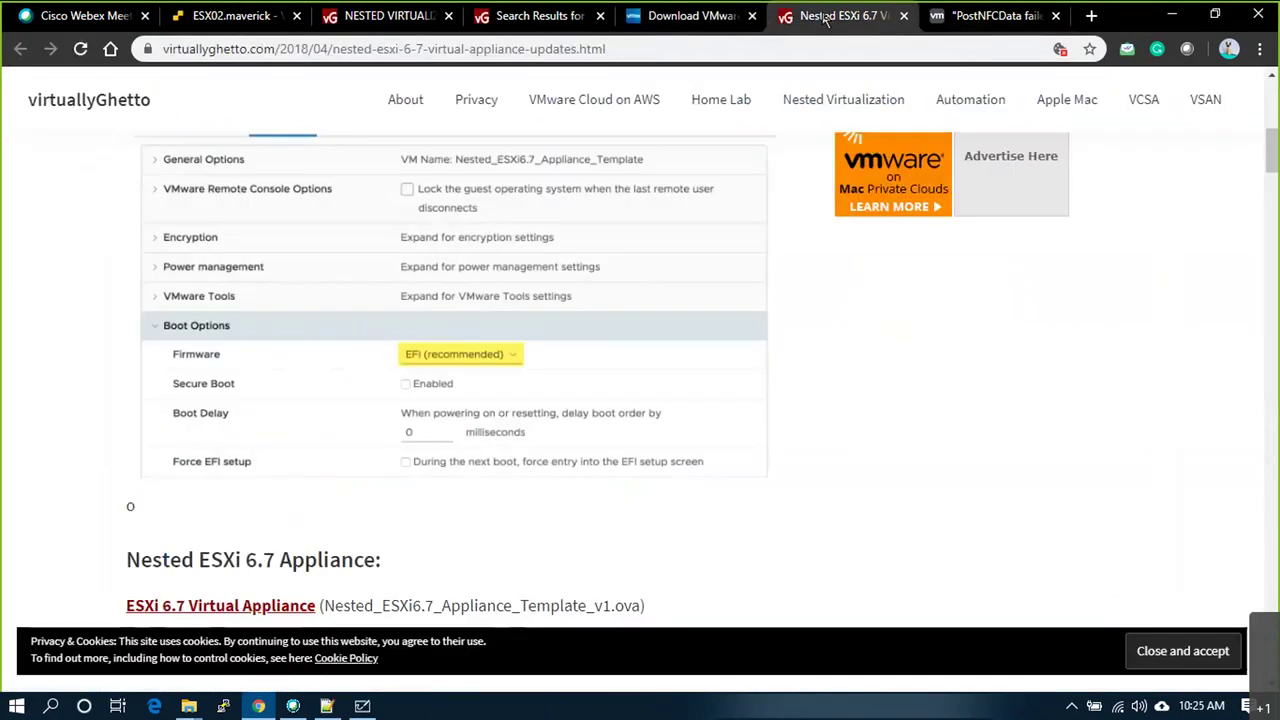
pyautogui.click(978, 16)
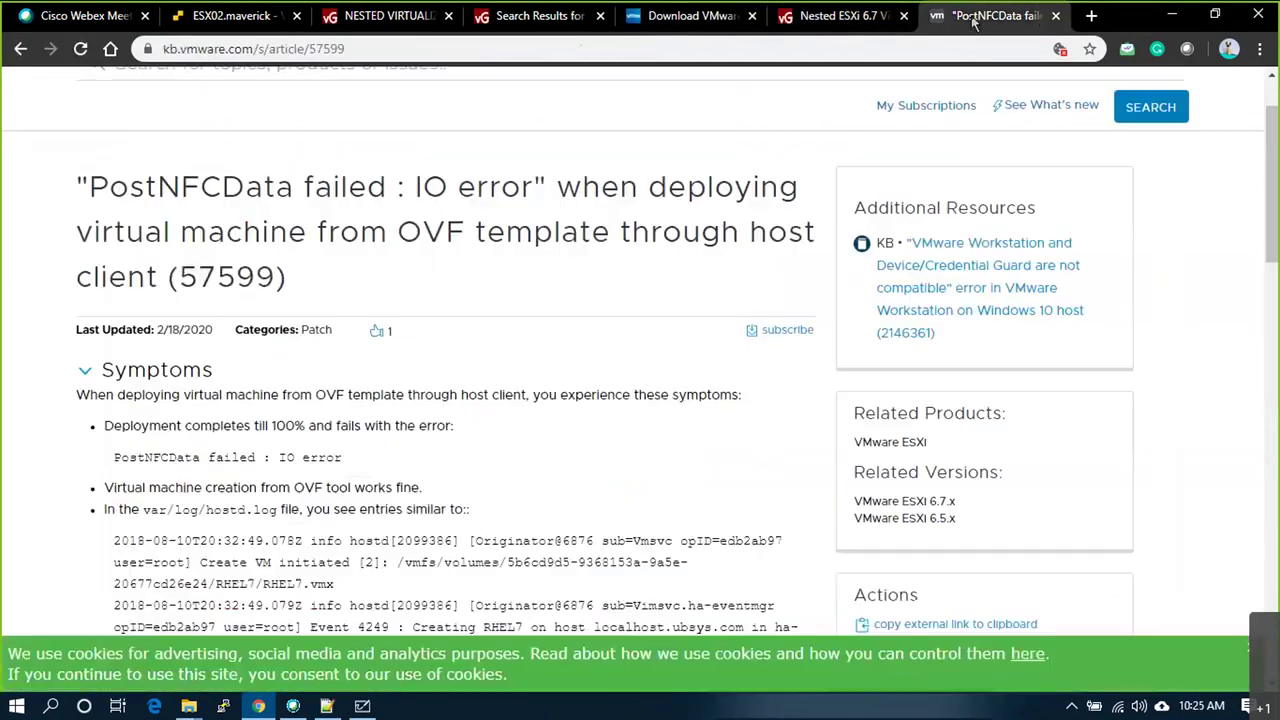
pyautogui.click(420, 16)
pyautogui.click(490, 22)
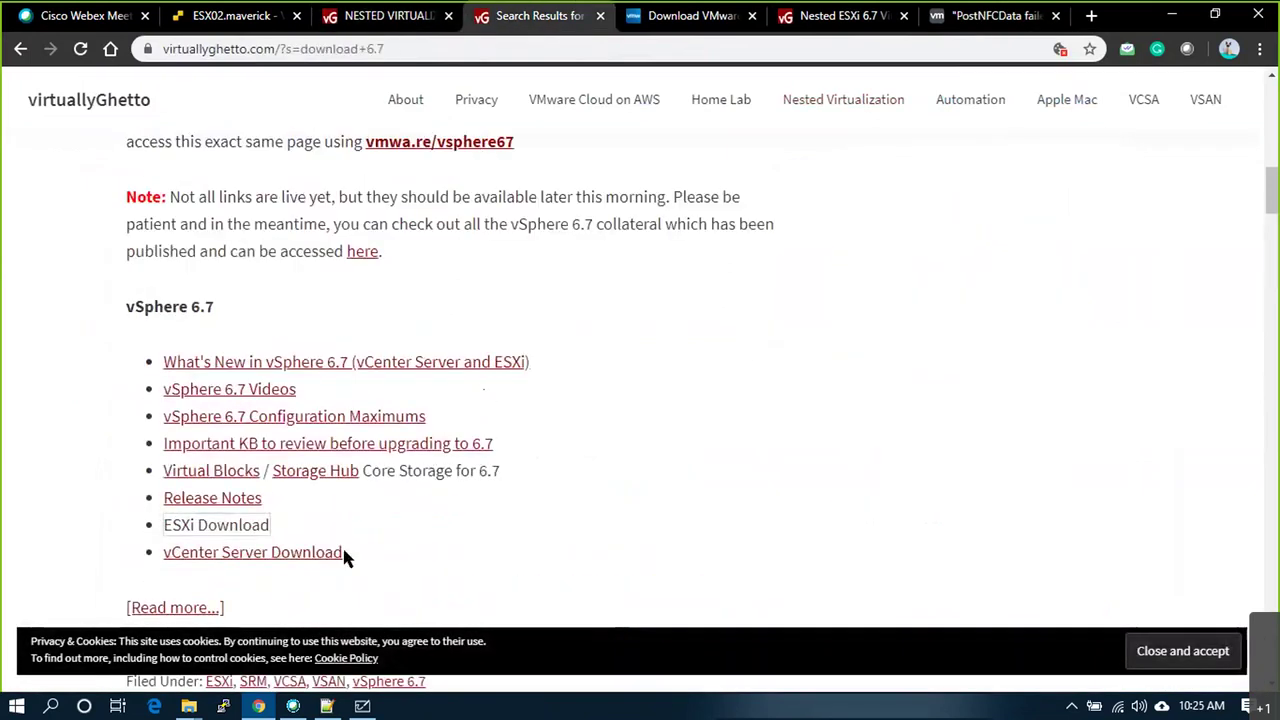
# Step: Scroll the results up to the 'All vSphere 6.7 Update 1 release notes & download links' post
pyautogui.scroll(-2, 345, 550)
pyautogui.scroll(2, 205, 407)
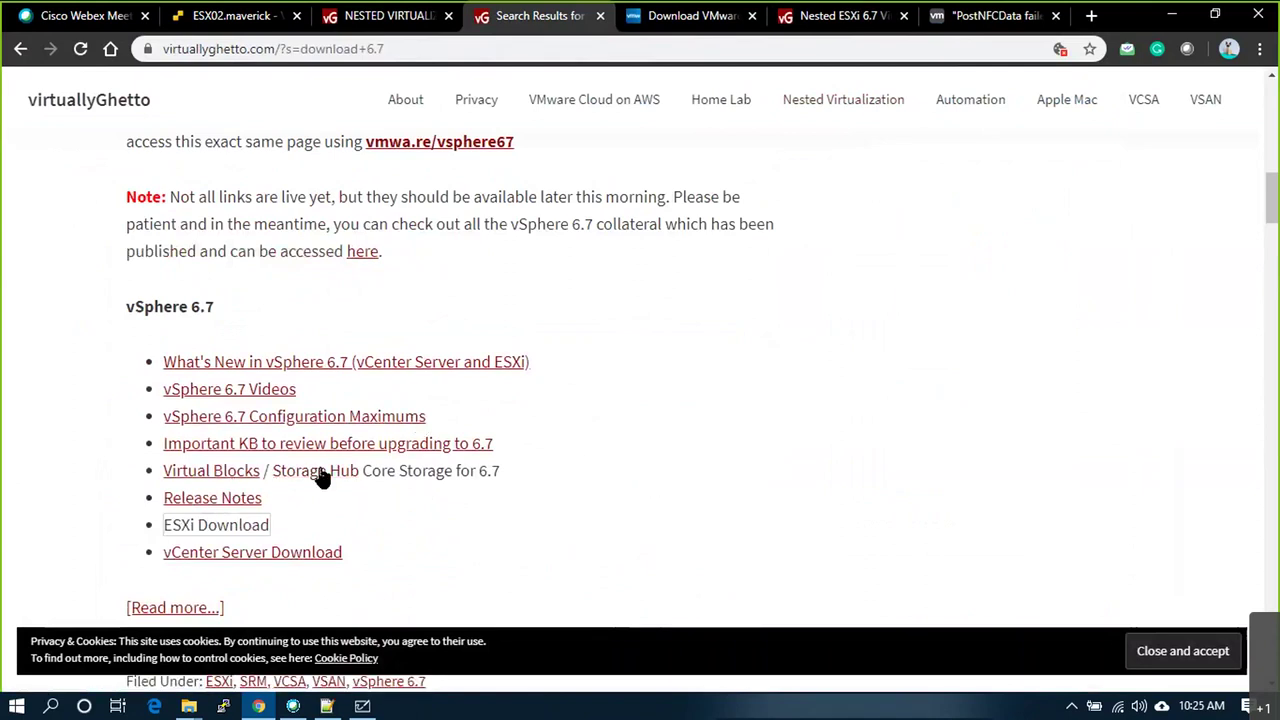
pyautogui.scroll(2, 372, 395)
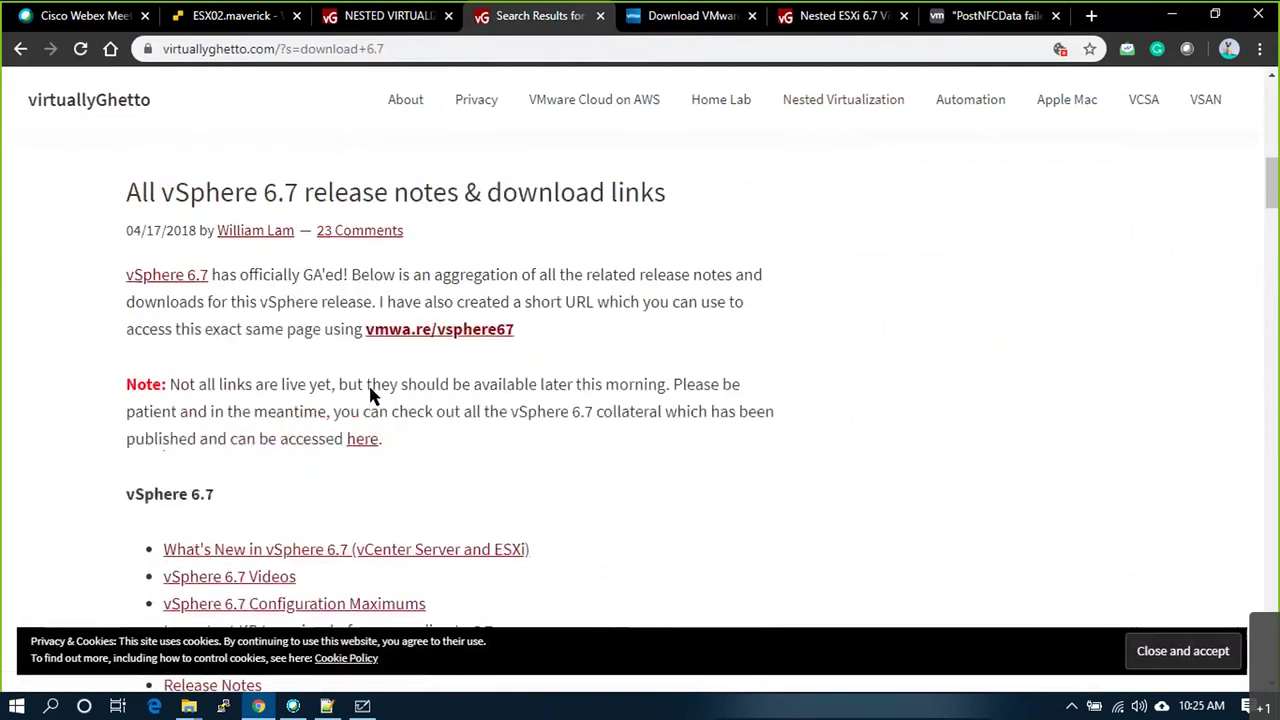
pyautogui.scroll(6, 375, 395)
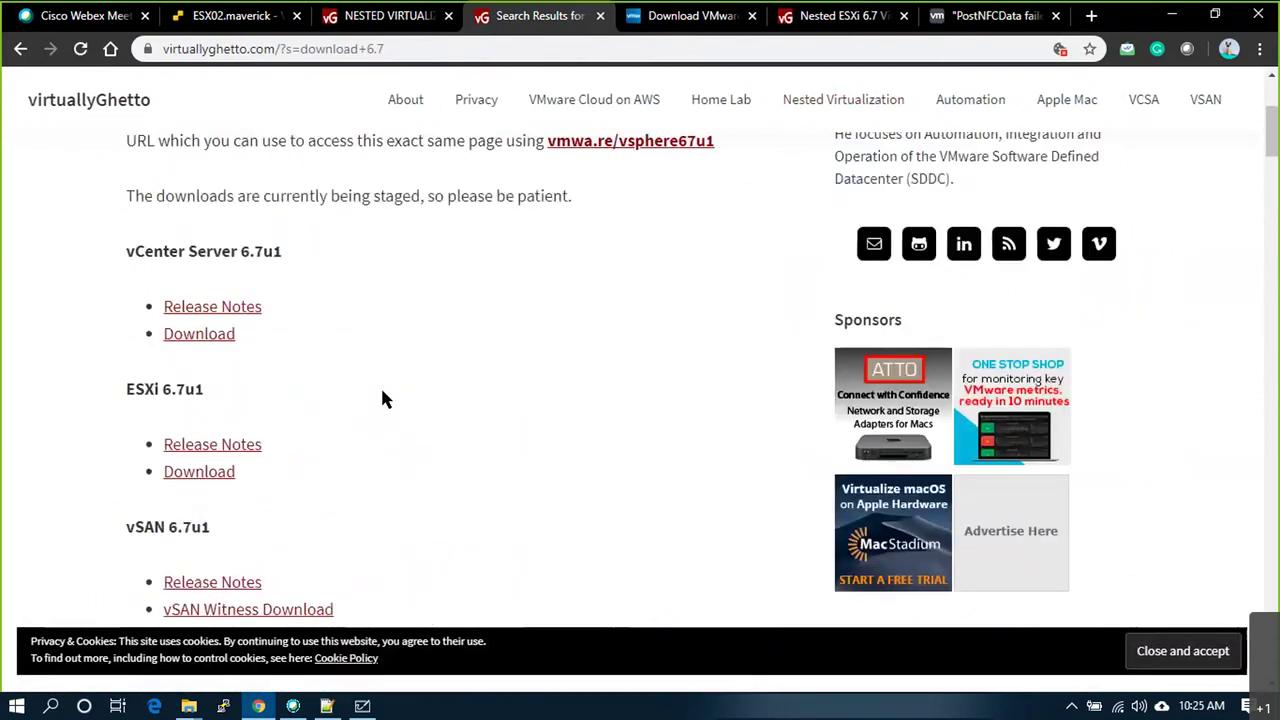
pyautogui.scroll(2, 380, 398)
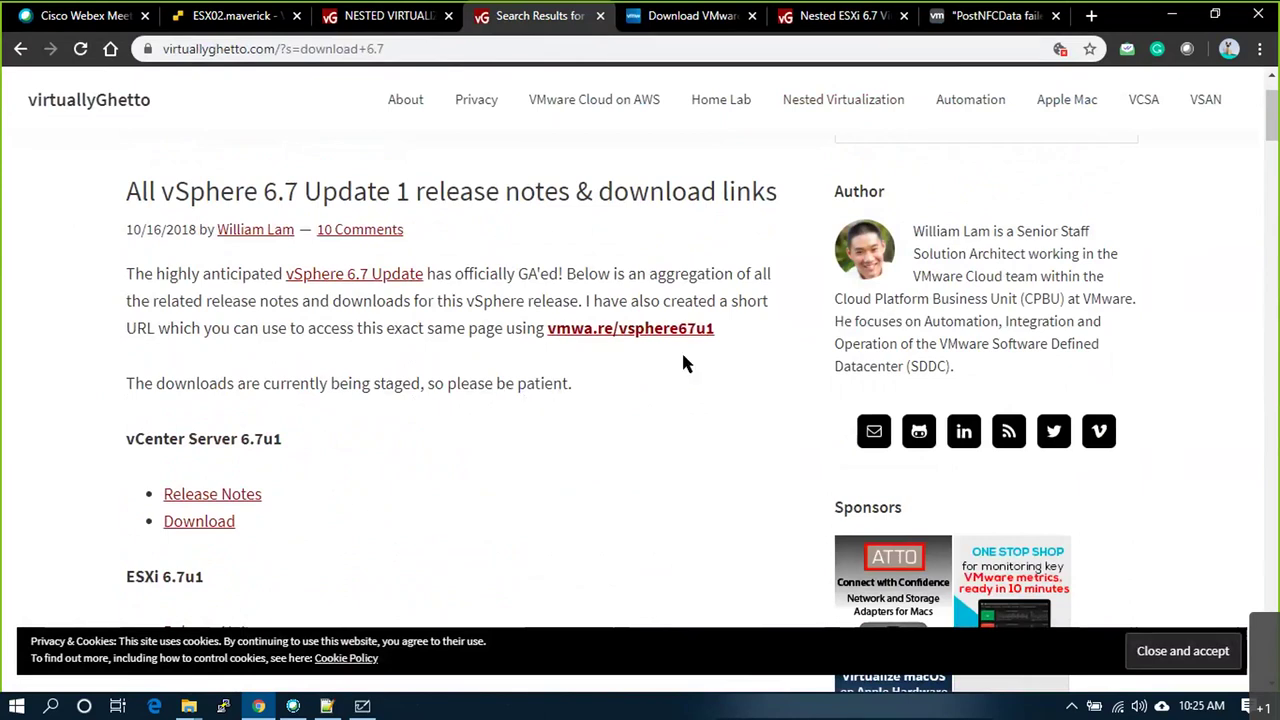
# Step: Open the vCenter Server download page from the vSphere 6.7 Update 1 download links post
pyautogui.click(704, 333)
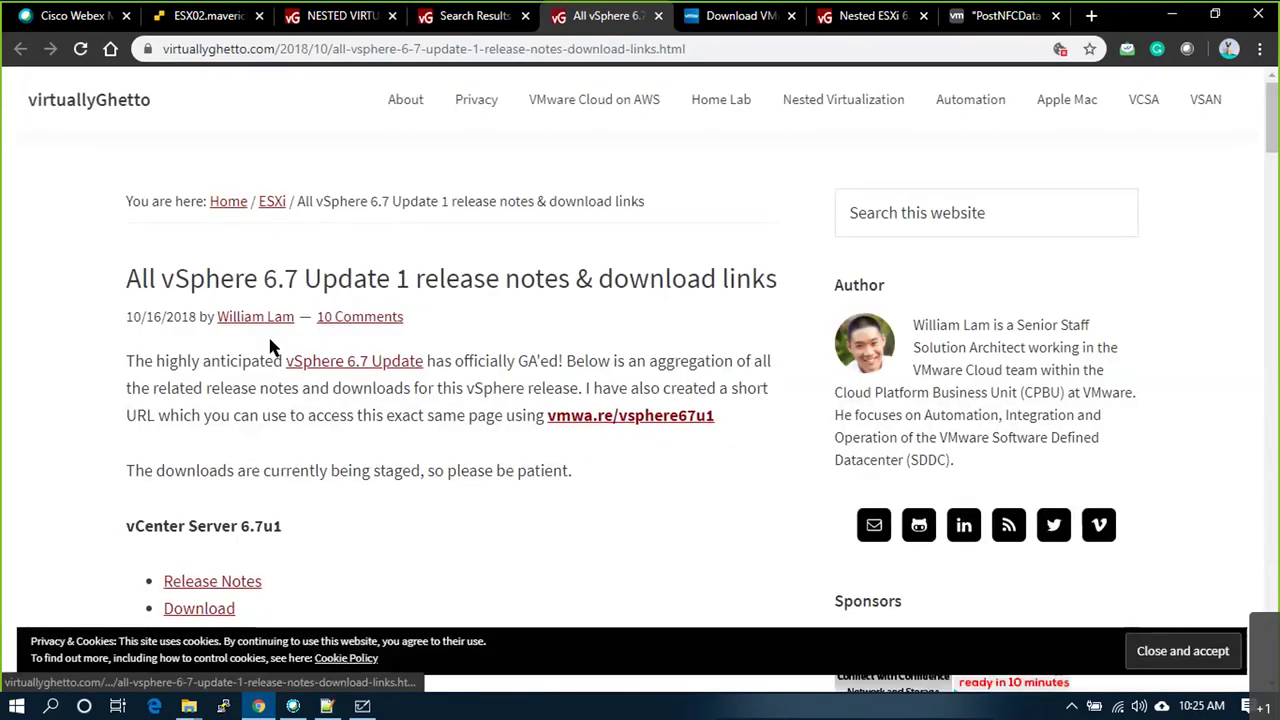
pyautogui.scroll(-2, 266, 371)
pyautogui.click(212, 428)
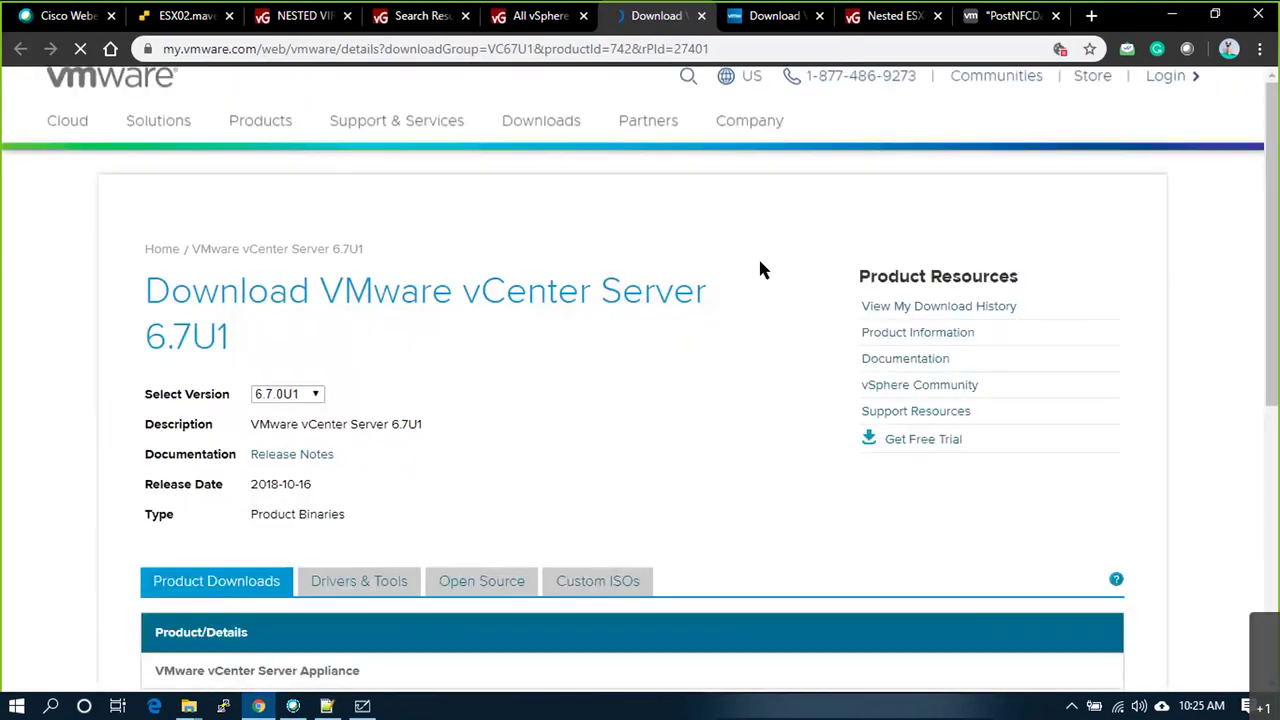
# Step: Switch the vCenter download page to version 6.7.0U3b and close the two leftover tabs
pyautogui.click(335, 398)
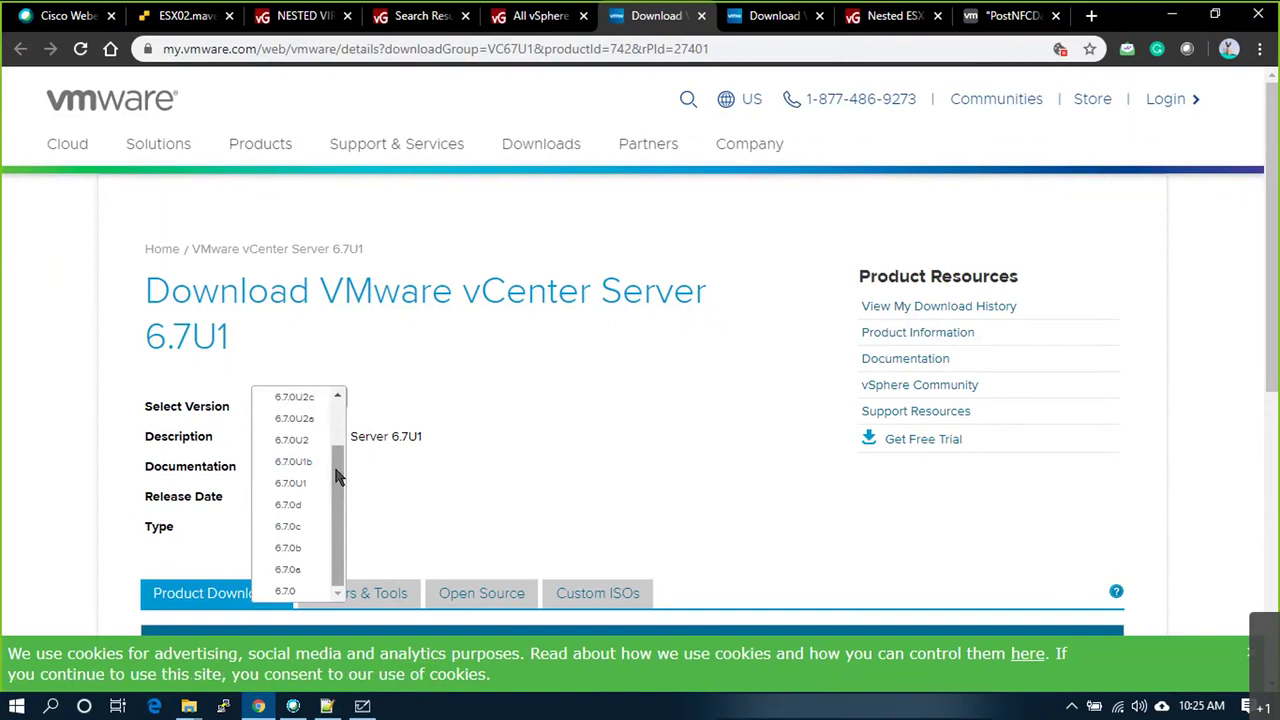
pyautogui.scroll(1, 341, 414)
pyautogui.click(318, 400)
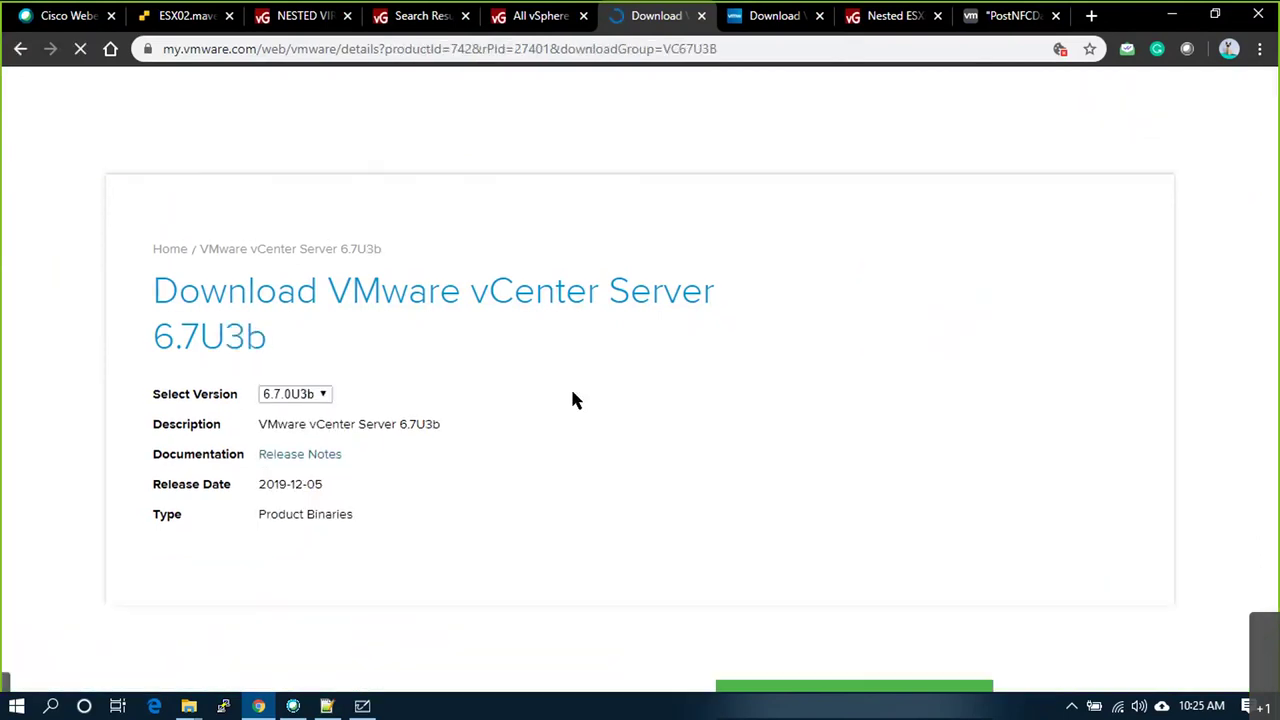
pyautogui.scroll(-3, 572, 399)
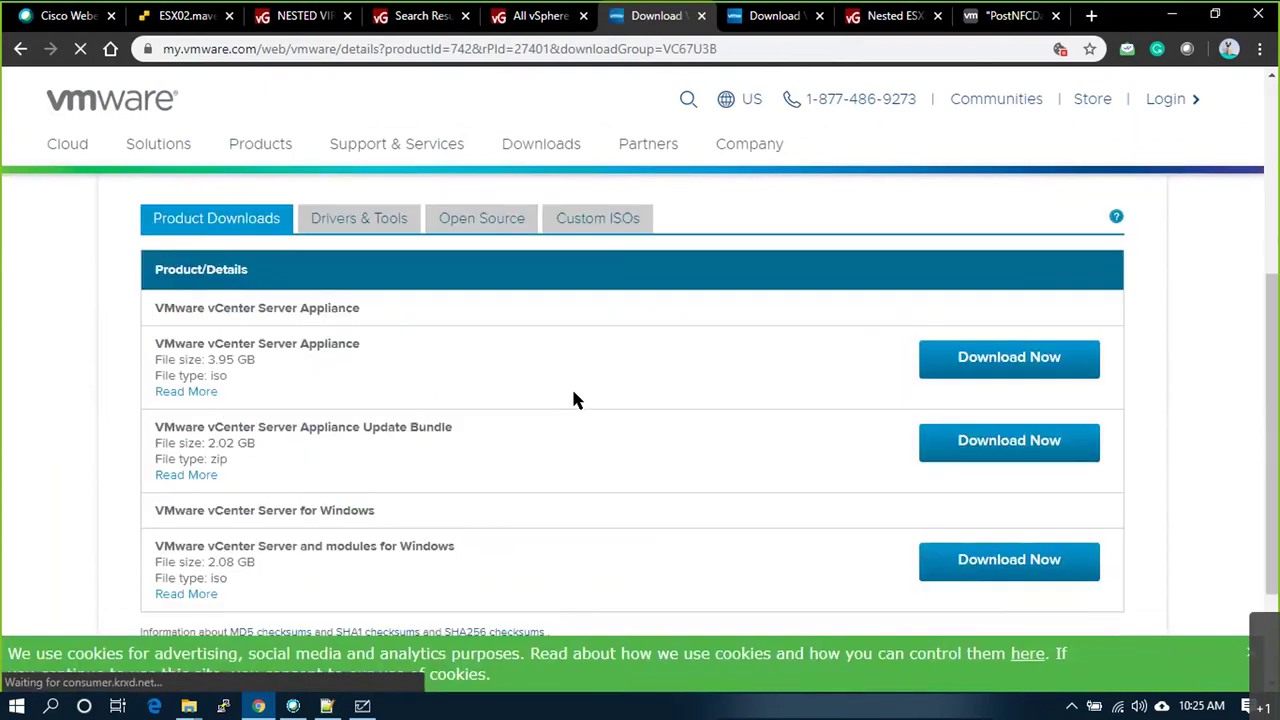
pyautogui.scroll(-2, 573, 398)
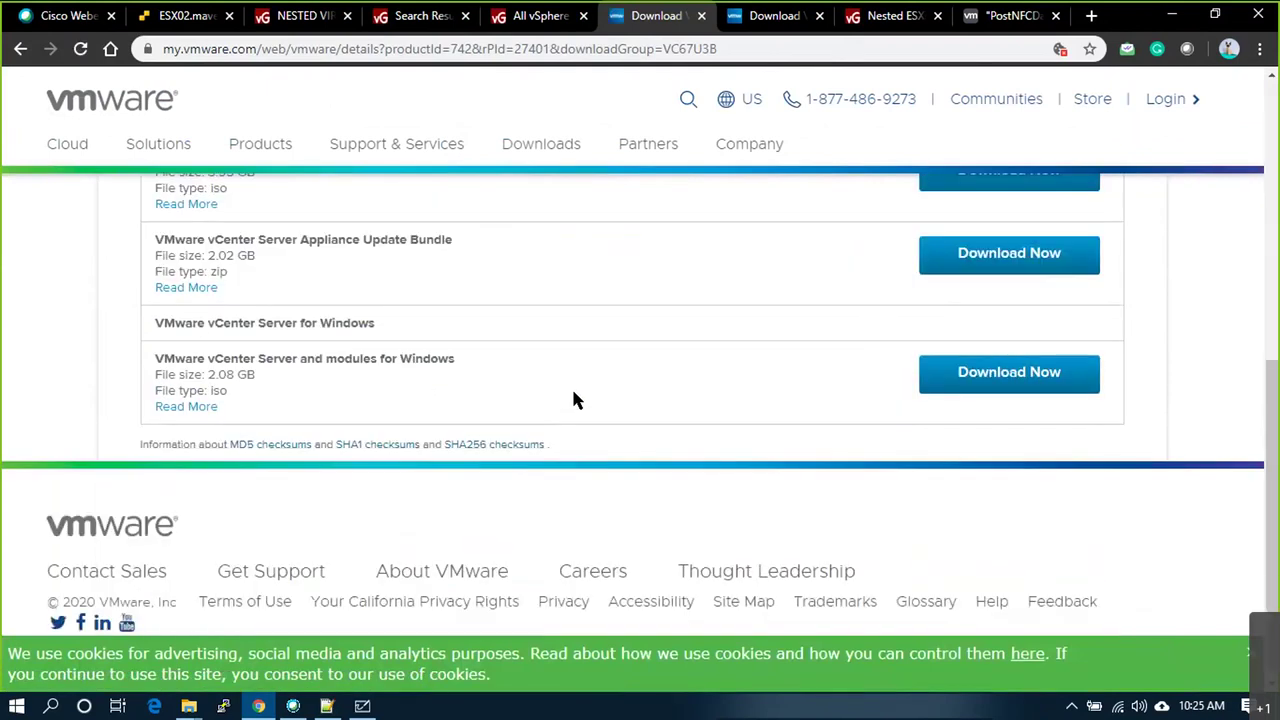
pyautogui.scroll(5, 574, 400)
pyautogui.click(1056, 16)
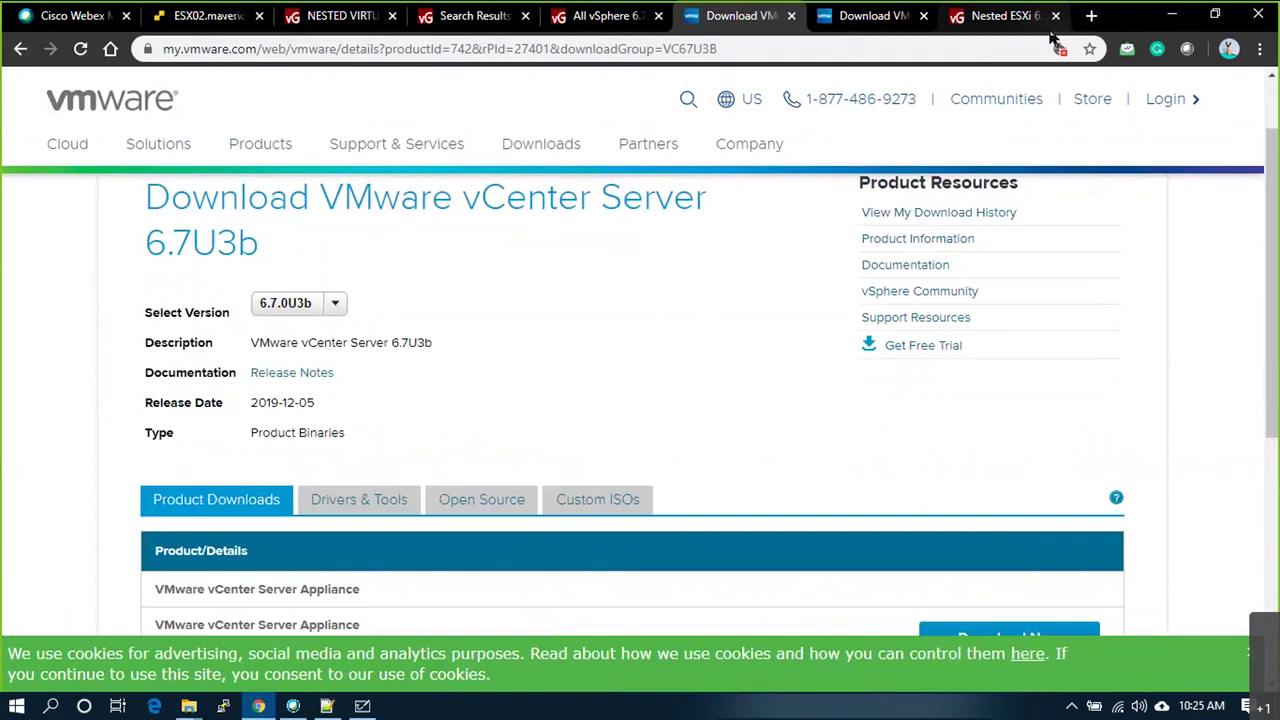
pyautogui.click(1056, 16)
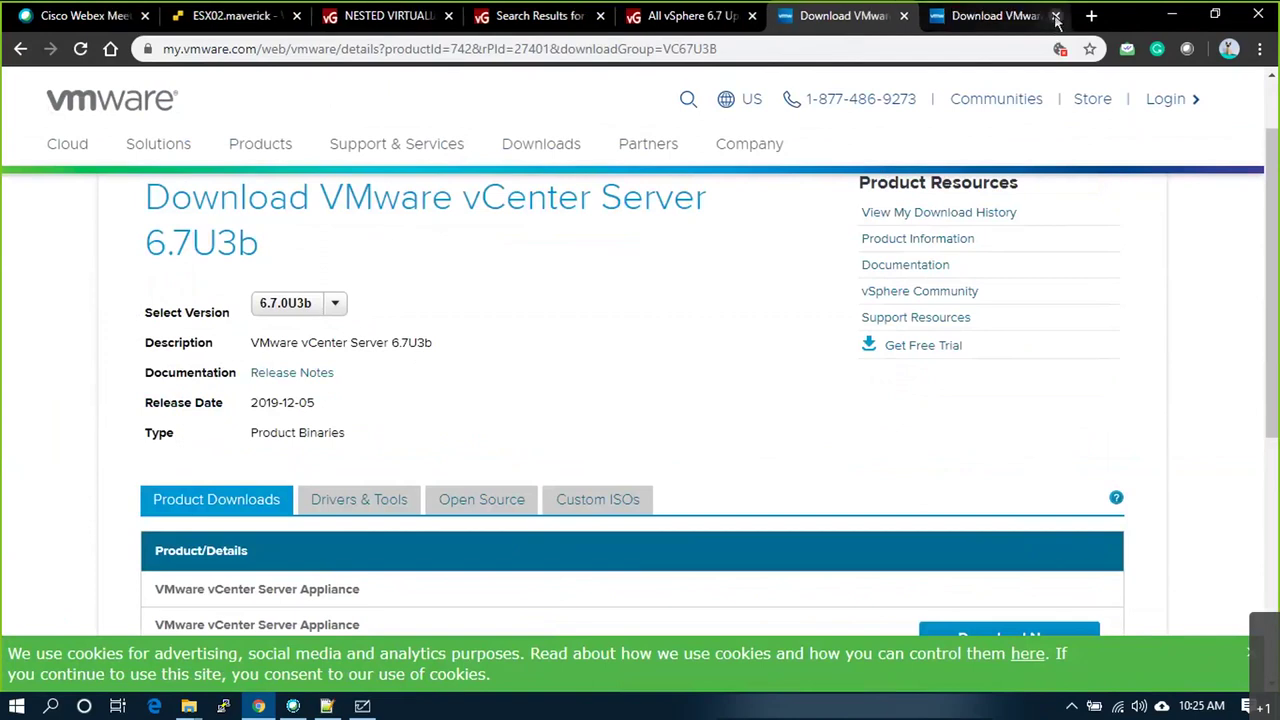
# Step: On the ESX02 host client, start a new virtual machine named ESXI01
pyautogui.click(232, 16)
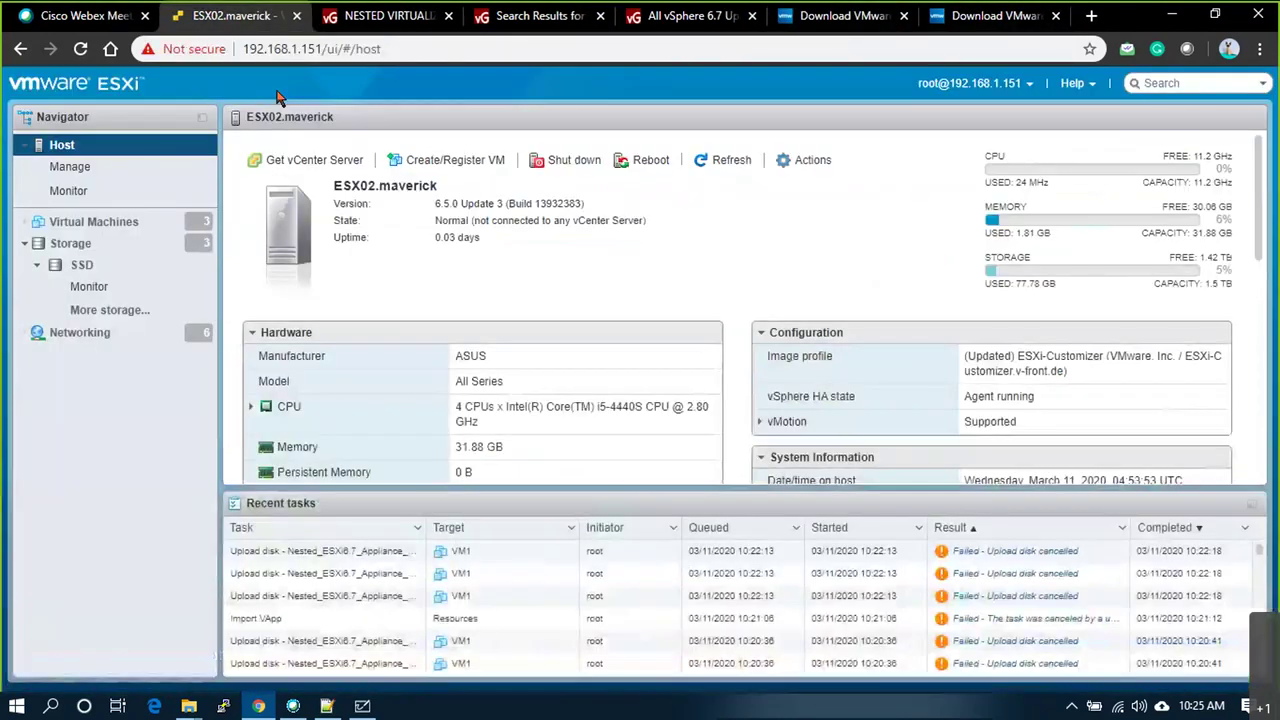
pyautogui.click(100, 221)
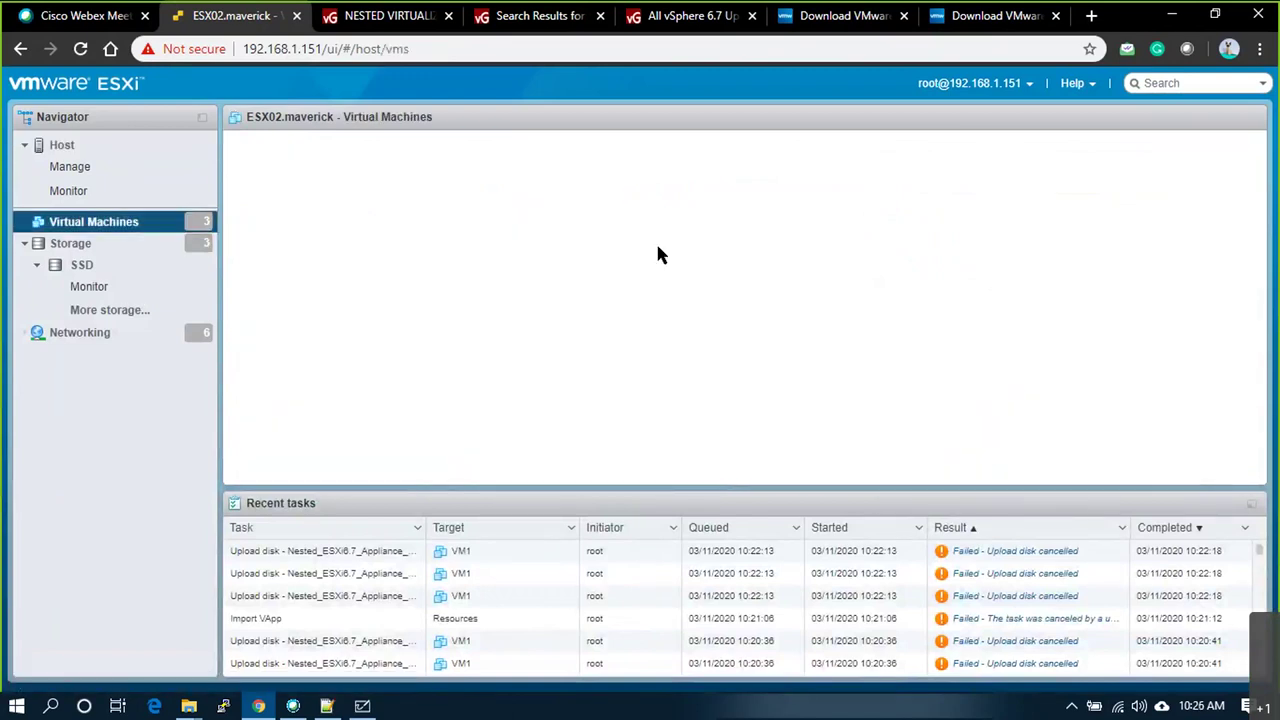
pyautogui.rightClick(88, 224)
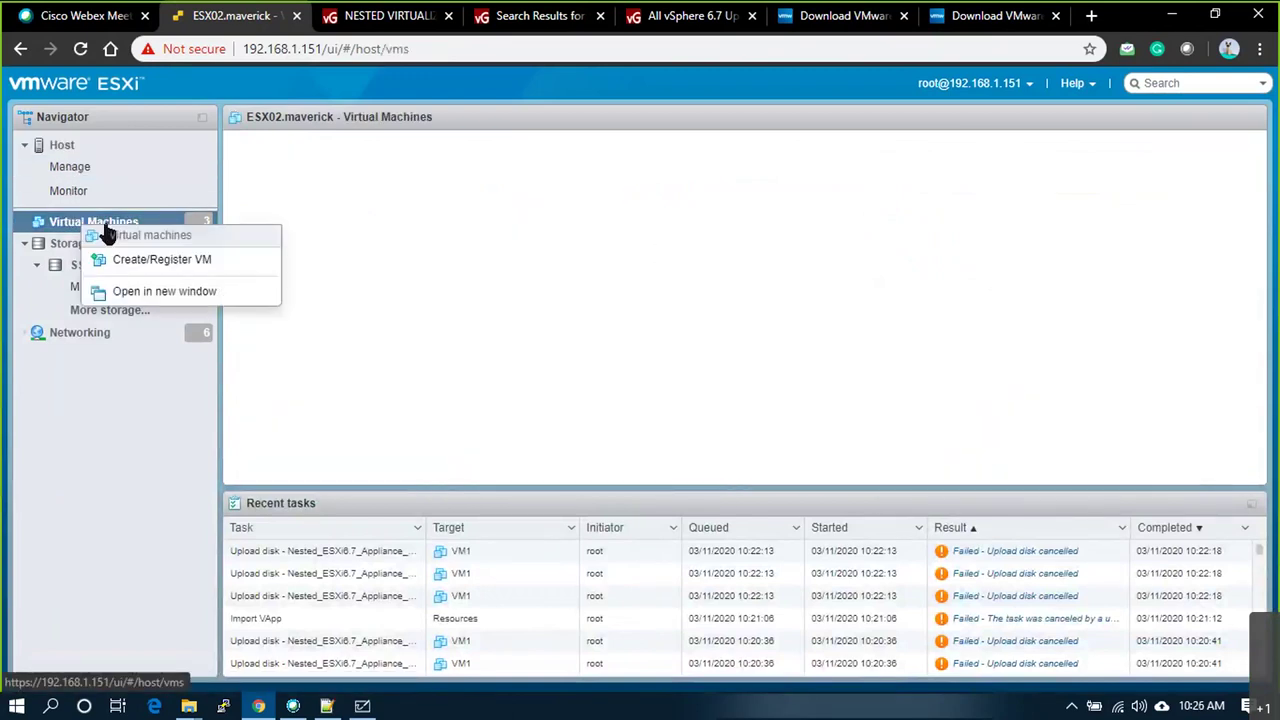
pyautogui.click(118, 261)
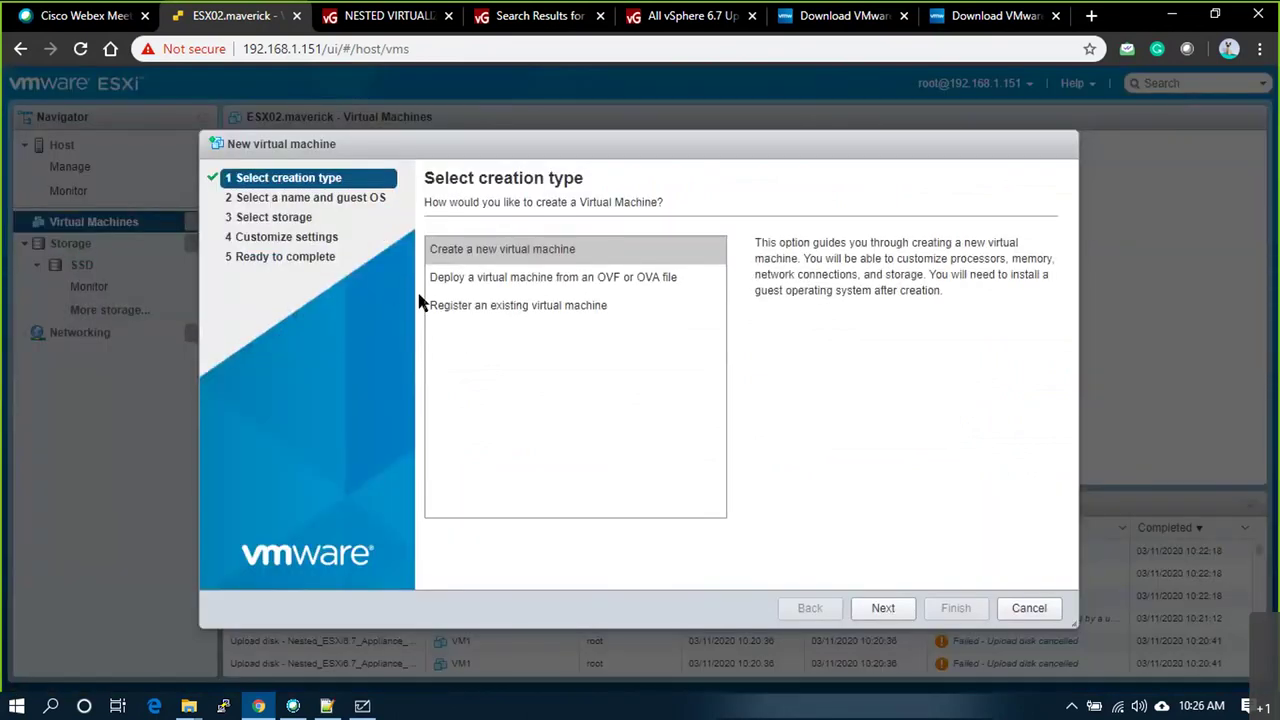
pyautogui.click(872, 608)
pyautogui.click(443, 266)
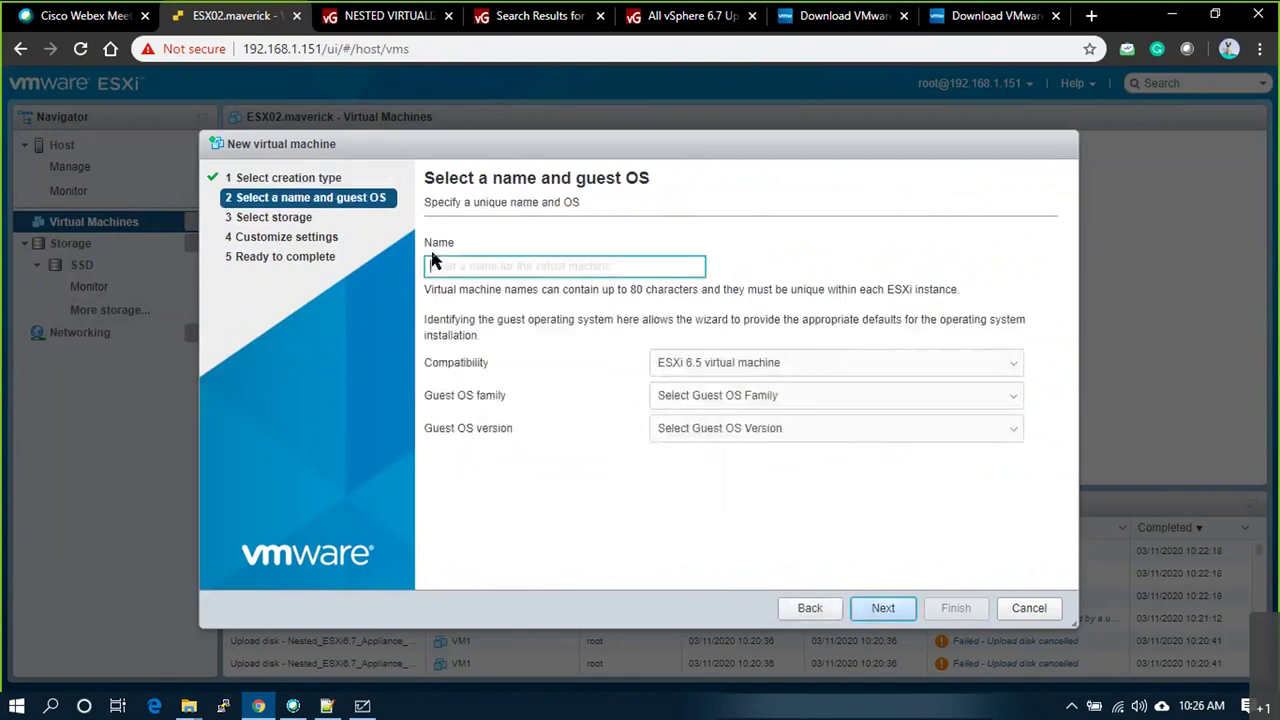
pyautogui.write('ESXI01')
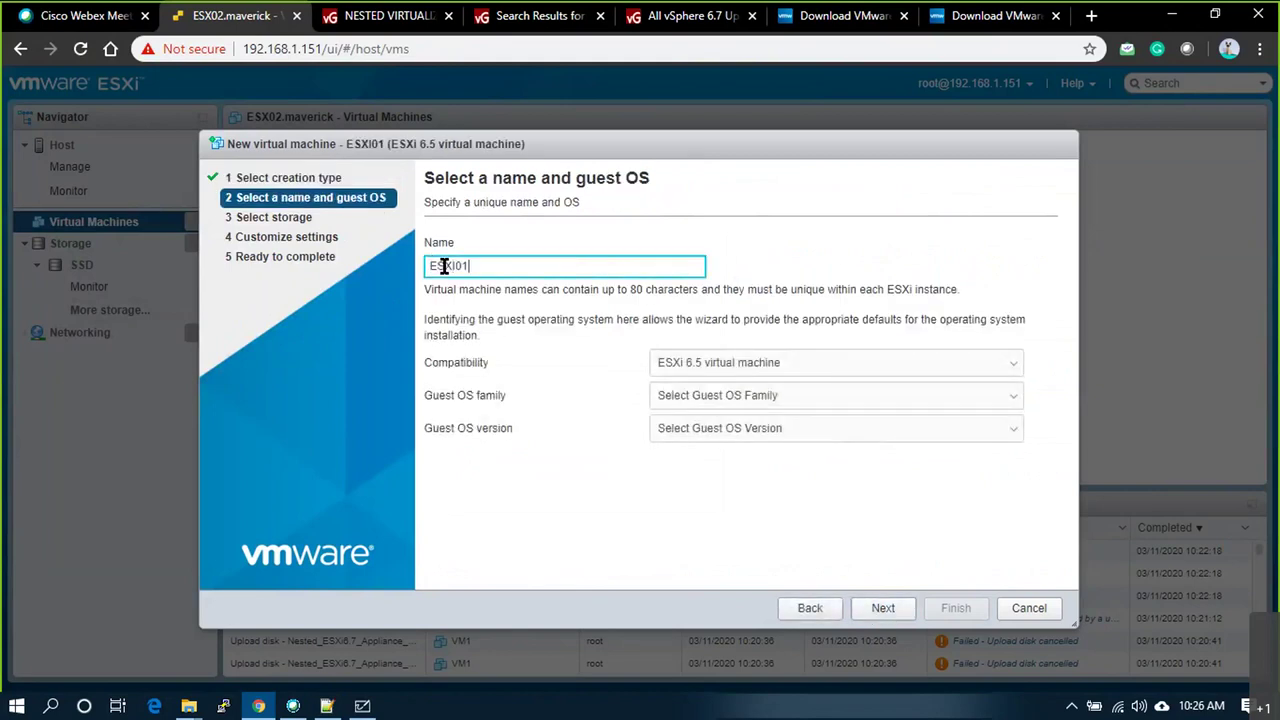
# Step: Set the guest OS family to Other with version VMware ESXi 6.0
pyautogui.click(851, 398)
pyautogui.click(706, 459)
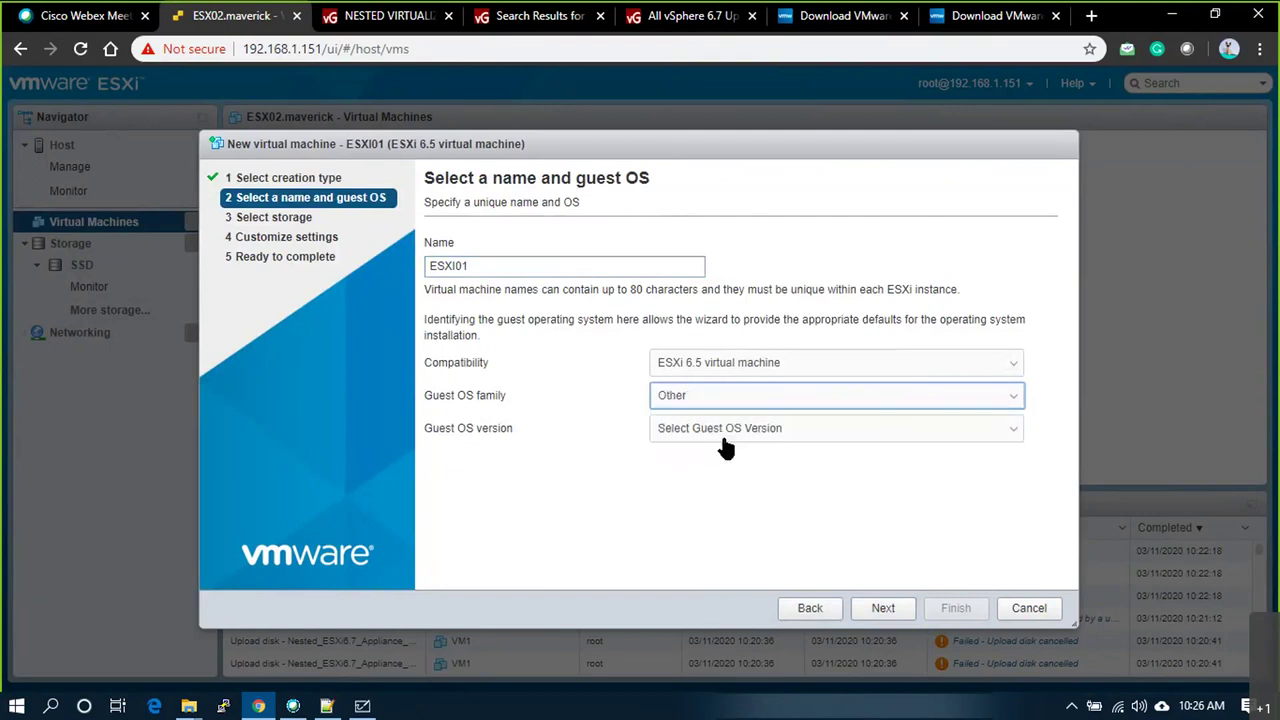
pyautogui.click(718, 436)
pyautogui.scroll(-1, 720, 406)
pyautogui.click(720, 406)
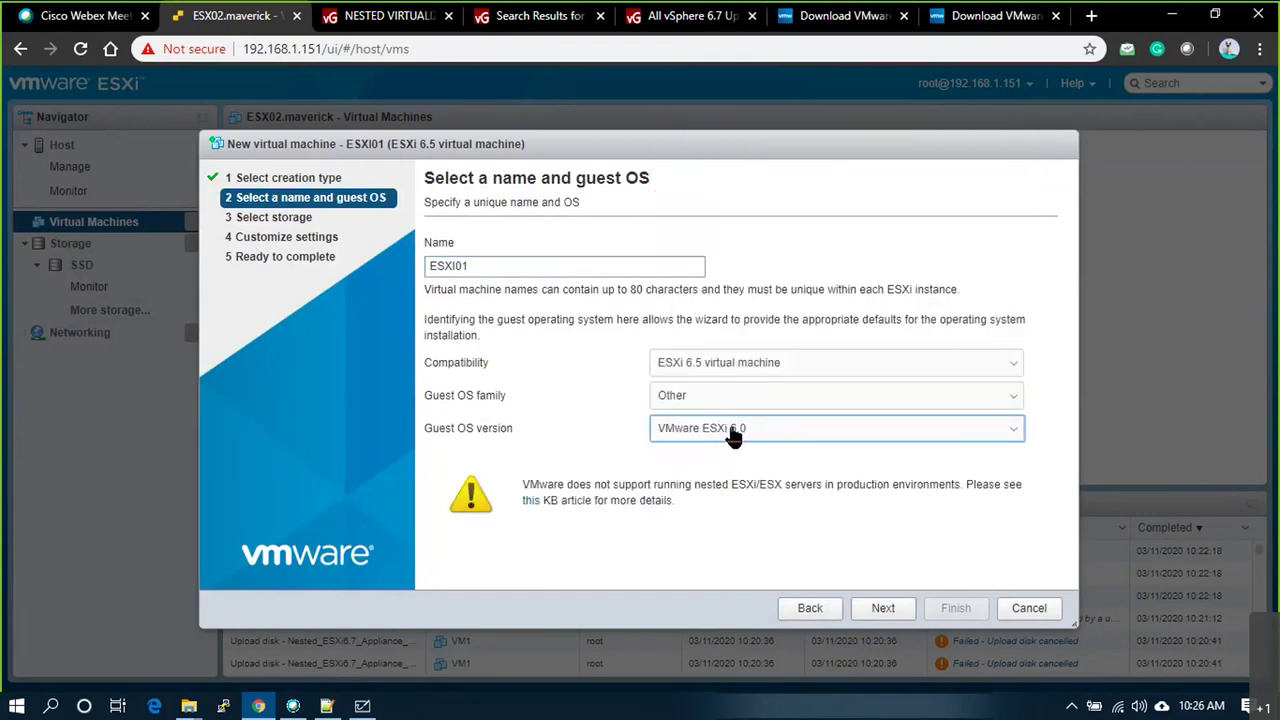
pyautogui.click(755, 430)
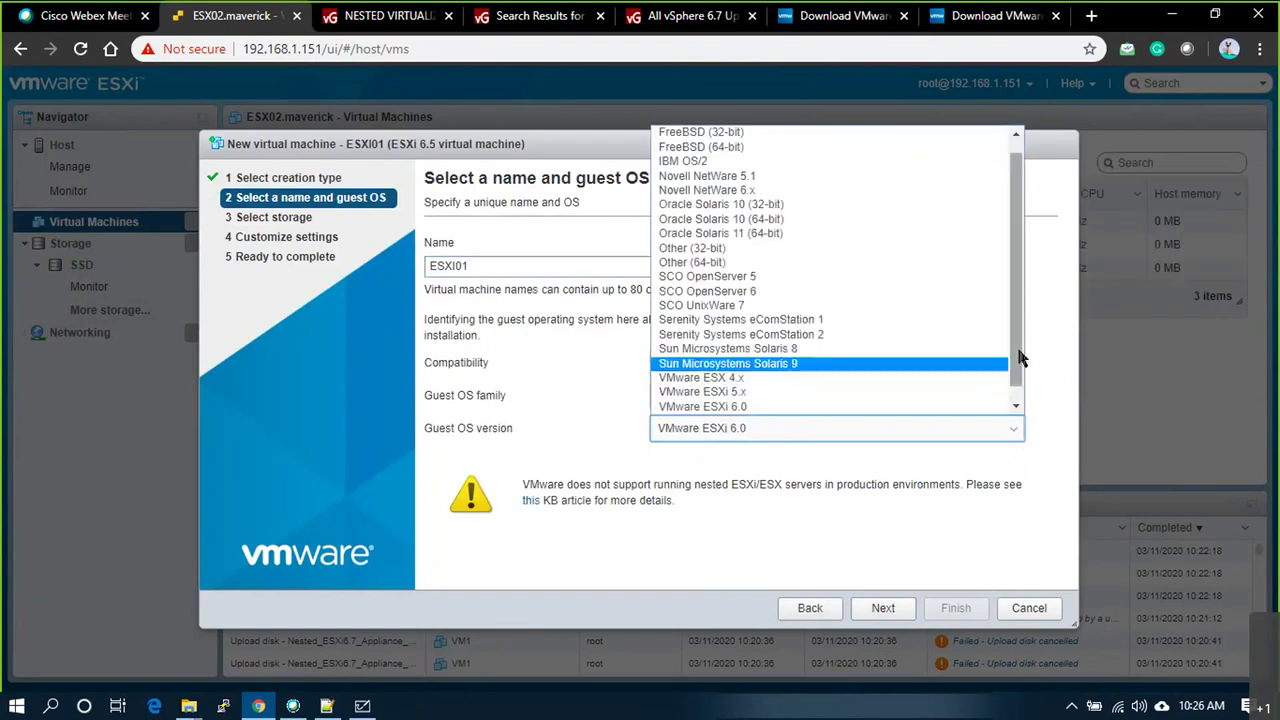
pyautogui.click(768, 395)
pyautogui.click(883, 608)
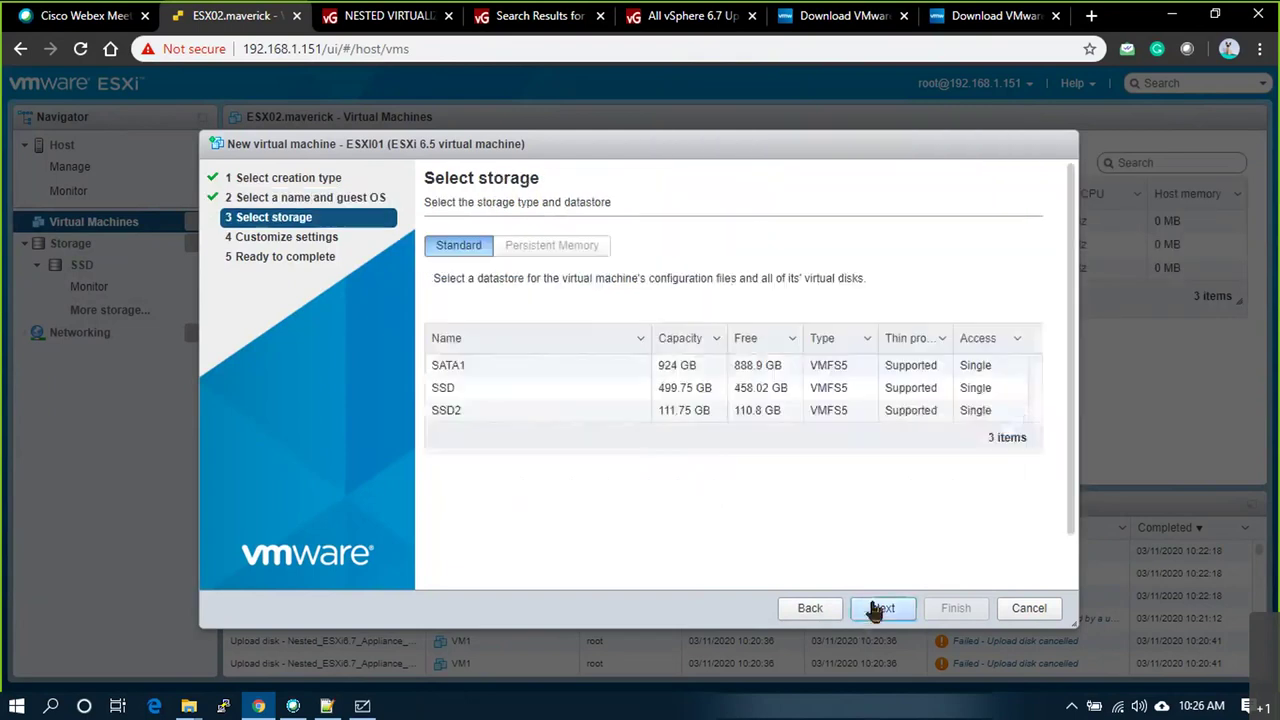
# Step: Store the VM on the SSD datastore and give it 4 CPUs and 8 GB memory
pyautogui.click(523, 388)
pyautogui.click(883, 608)
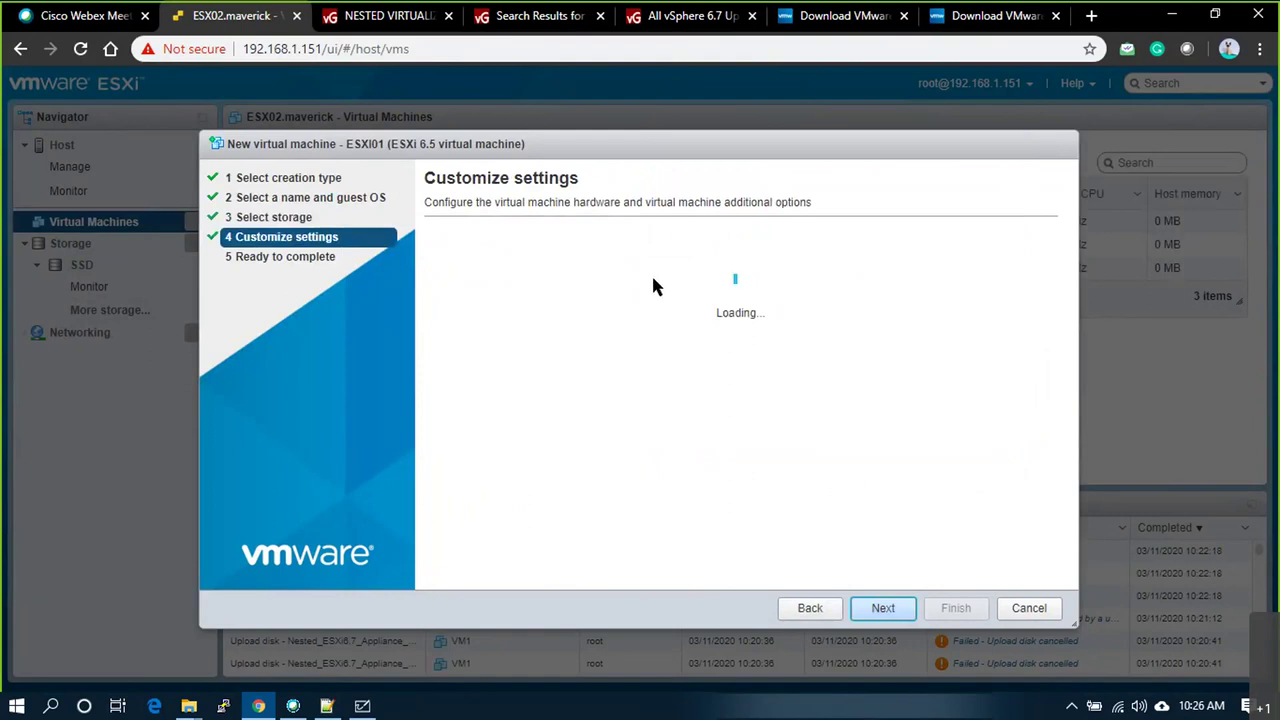
pyautogui.click(690, 312)
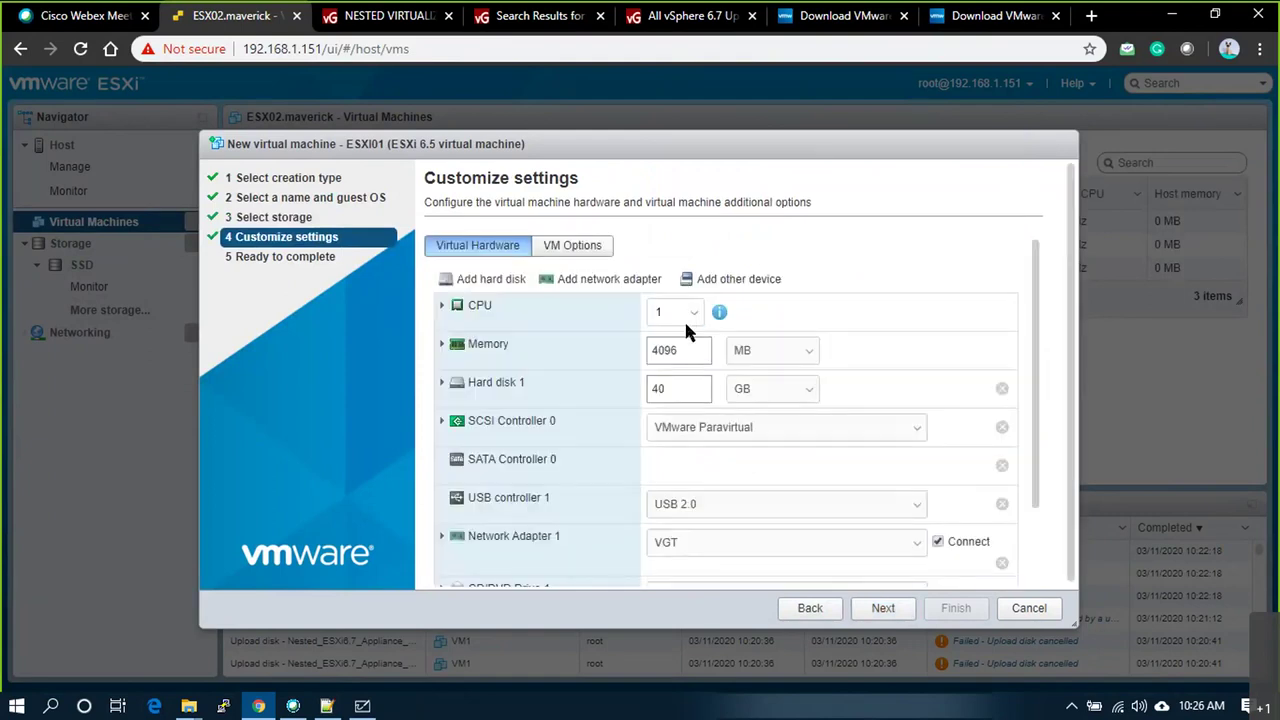
pyautogui.click(666, 386)
pyautogui.doubleClick(686, 349)
pyautogui.write('8')
pyautogui.click(771, 350)
pyautogui.click(763, 388)
# Step: Set the hard disk size to 15 and make it thin provisioned
pyautogui.doubleClick(683, 390)
pyautogui.write('15')
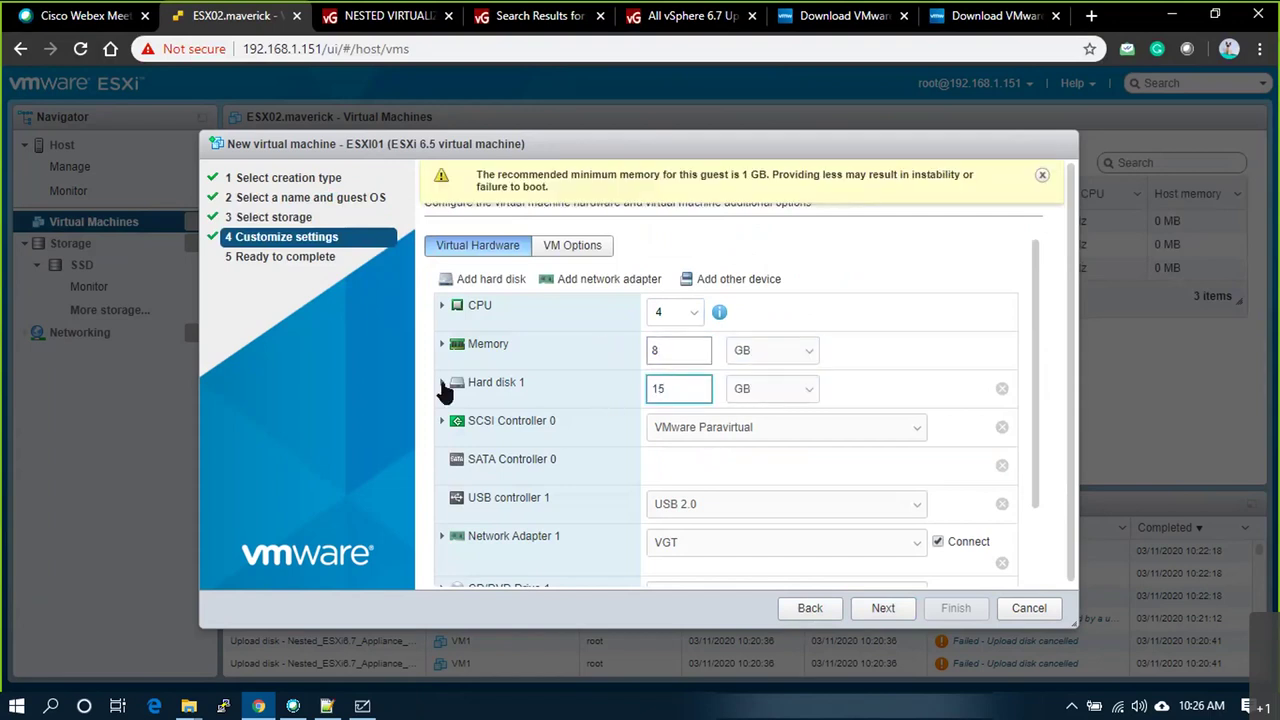
pyautogui.click(523, 390)
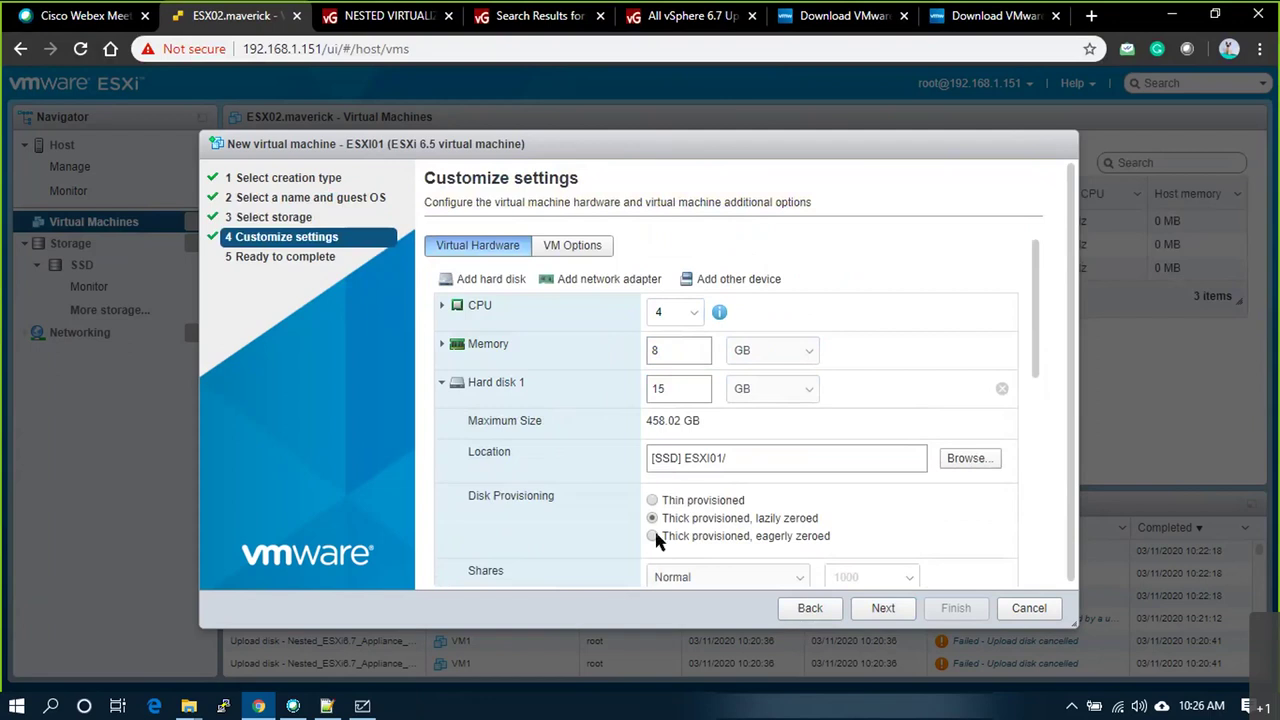
pyautogui.click(653, 502)
pyautogui.scroll(-5, 850, 476)
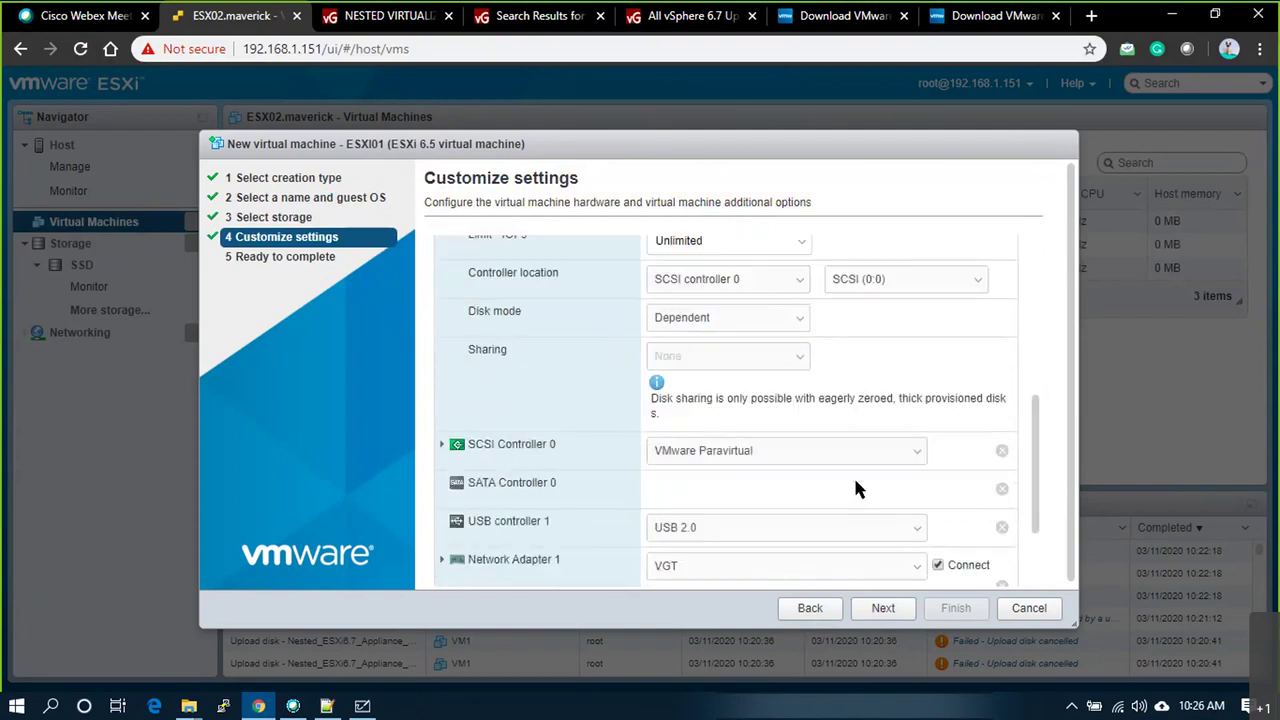
pyautogui.scroll(-1, 853, 476)
pyautogui.scroll(-1, 855, 487)
pyautogui.scroll(3, 480, 400)
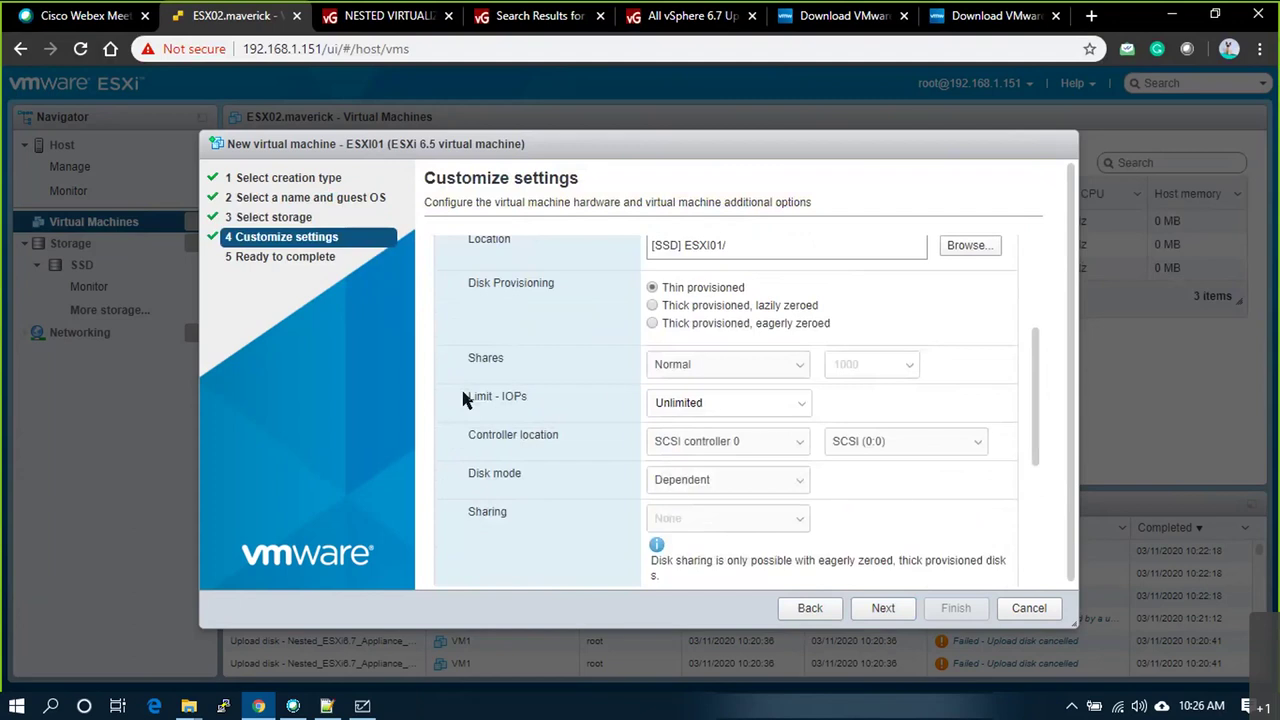
pyautogui.scroll(3, 472, 395)
pyautogui.click(444, 386)
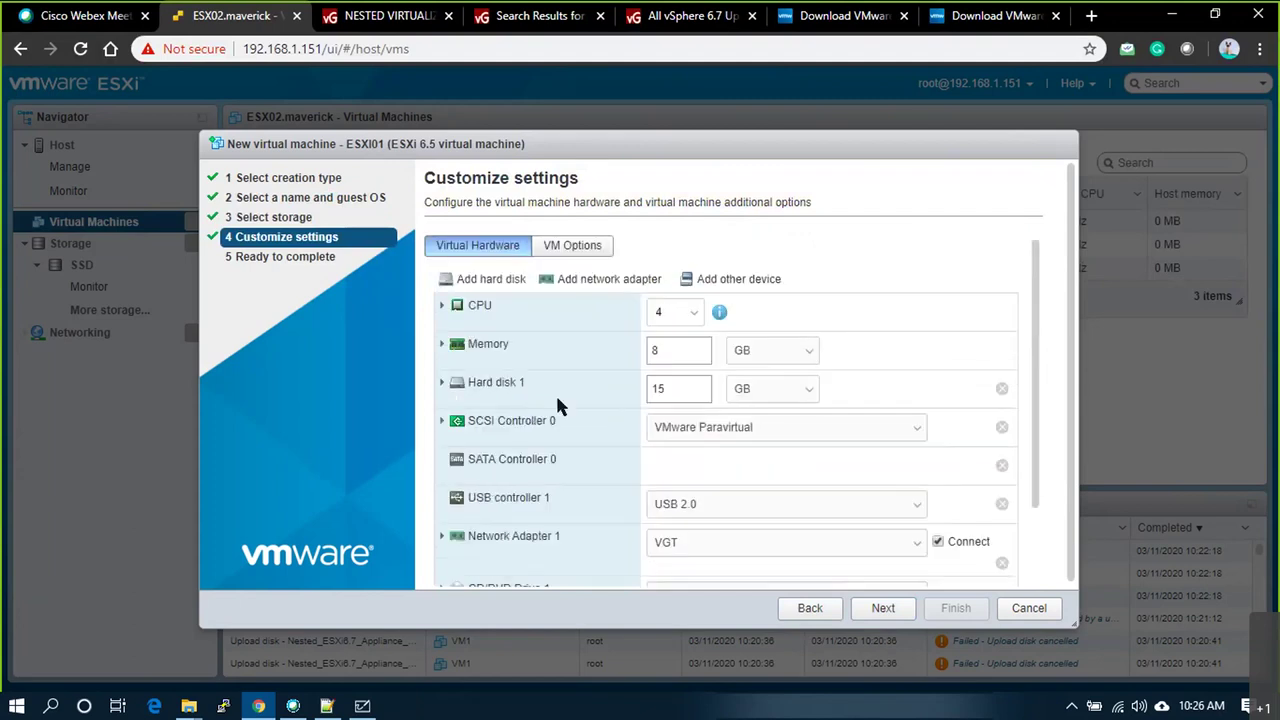
# Step: Mount VMware-VMvisor-Installer-6.7.0.update03-14320388.x86_64.iso from SATA1/ISO as the CD/DVD media
pyautogui.scroll(-2, 555, 392)
pyautogui.click(445, 490)
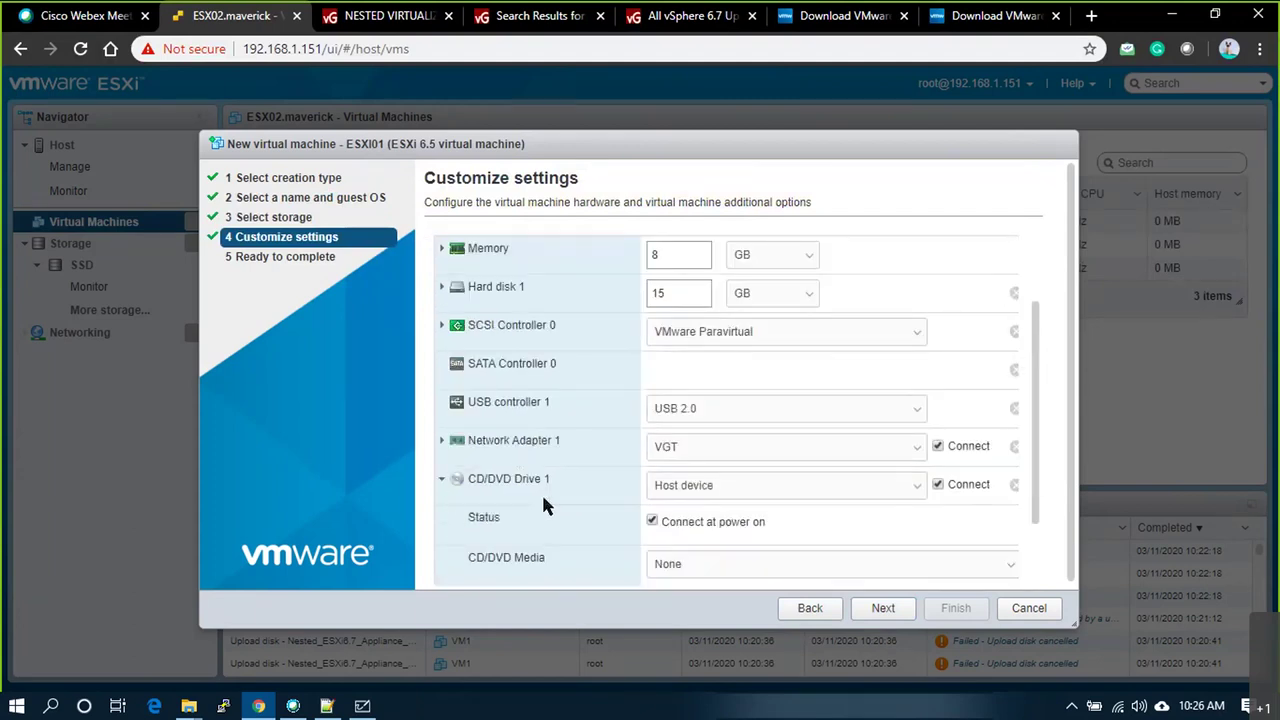
pyautogui.click(755, 488)
pyautogui.click(740, 528)
pyautogui.click(516, 263)
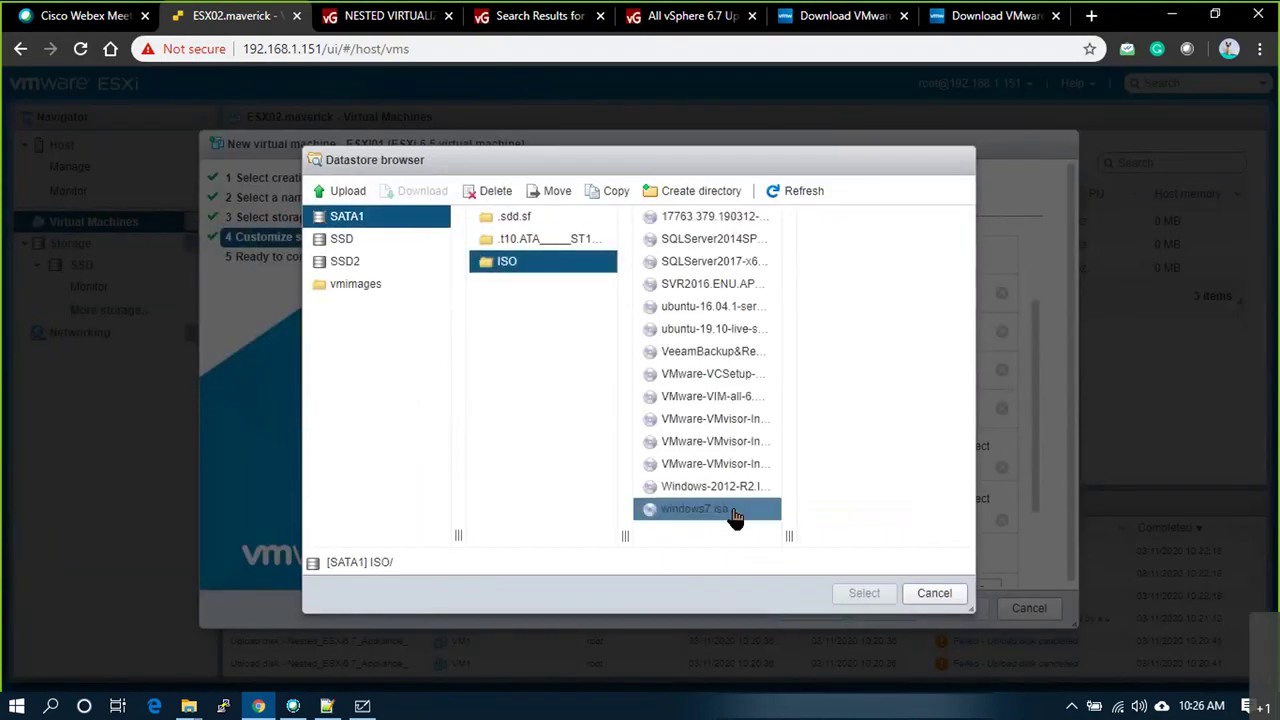
pyautogui.click(763, 425)
pyautogui.moveTo(790, 536); pyautogui.dragTo(886, 534)
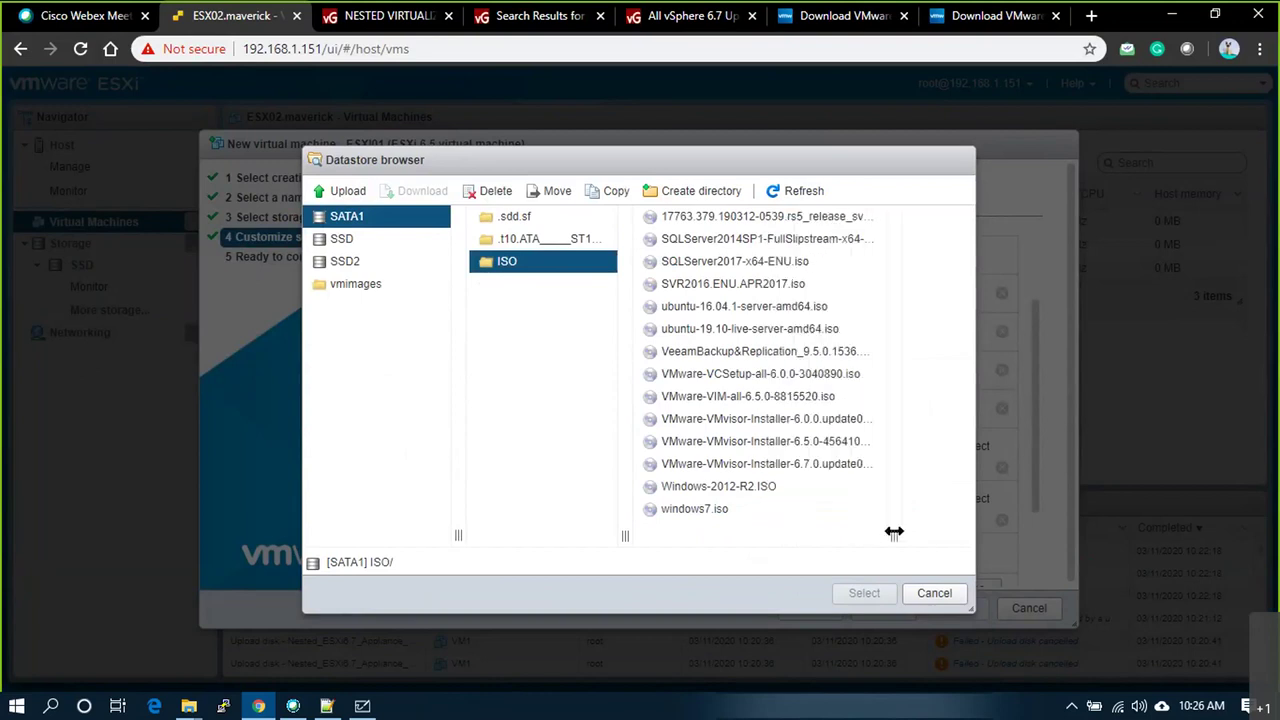
pyautogui.click(826, 468)
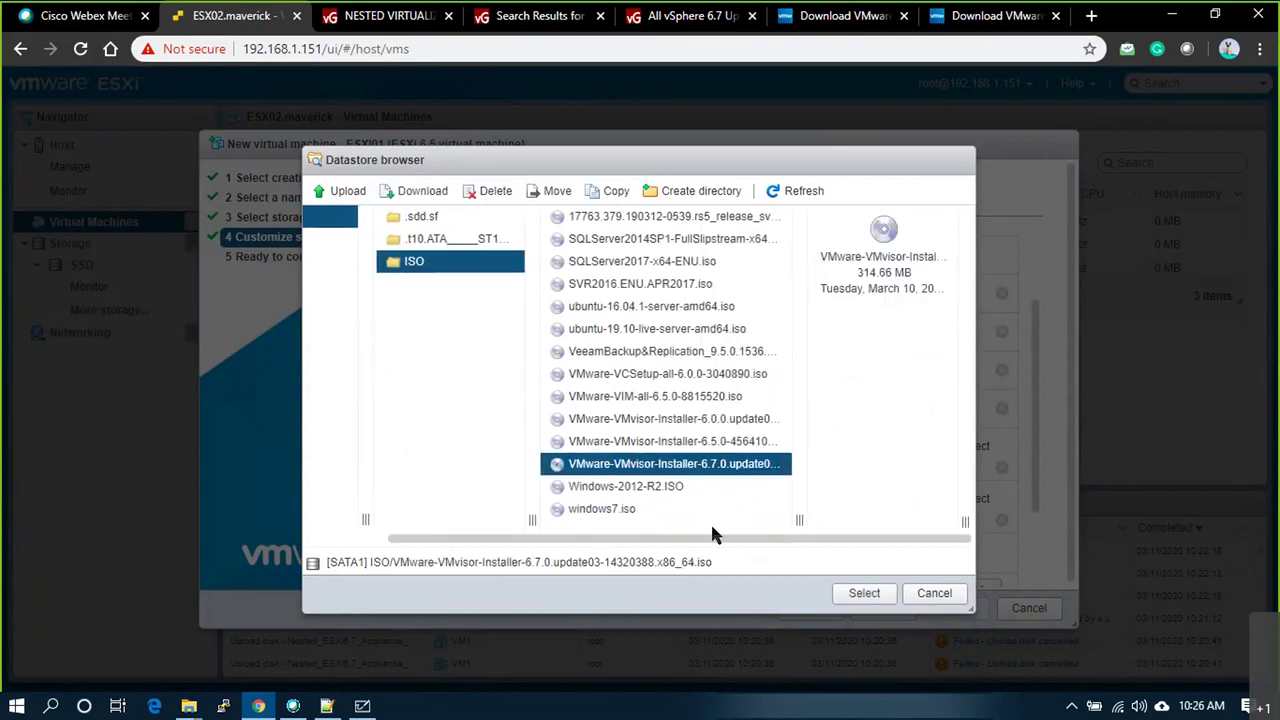
pyautogui.moveTo(798, 520); pyautogui.dragTo(822, 520)
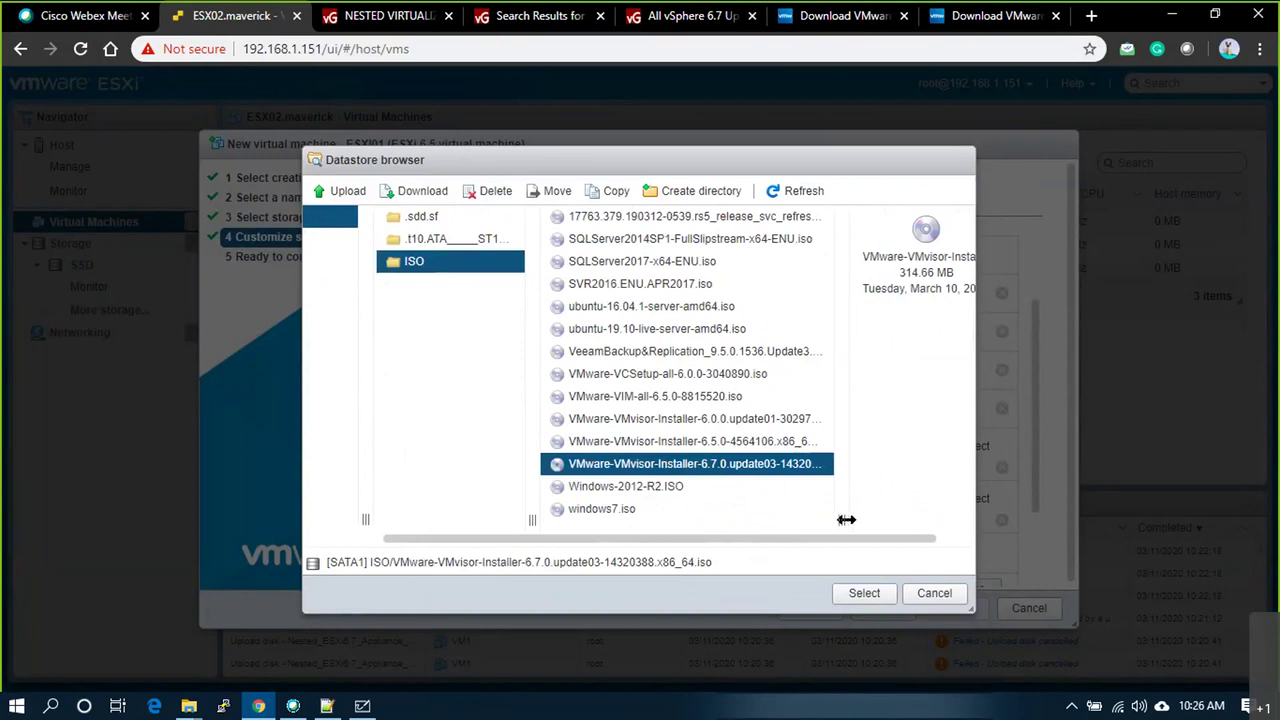
pyautogui.click(862, 595)
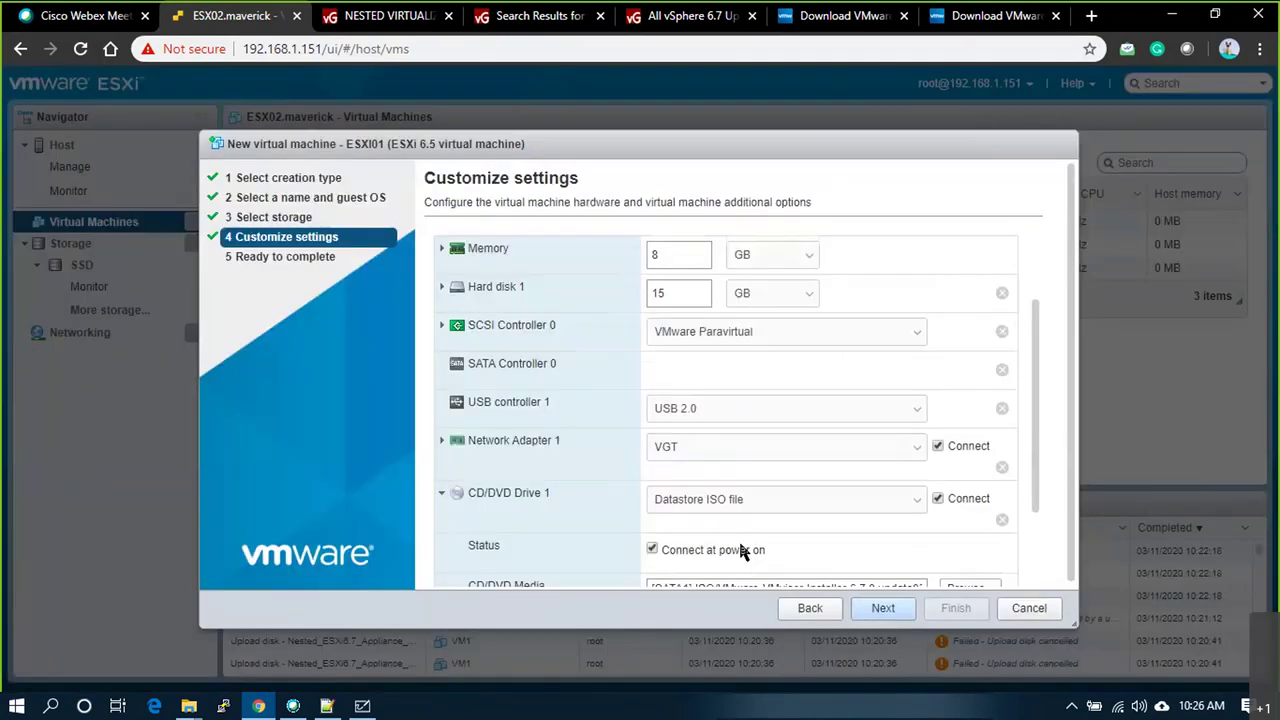
pyautogui.scroll(-3, 737, 549)
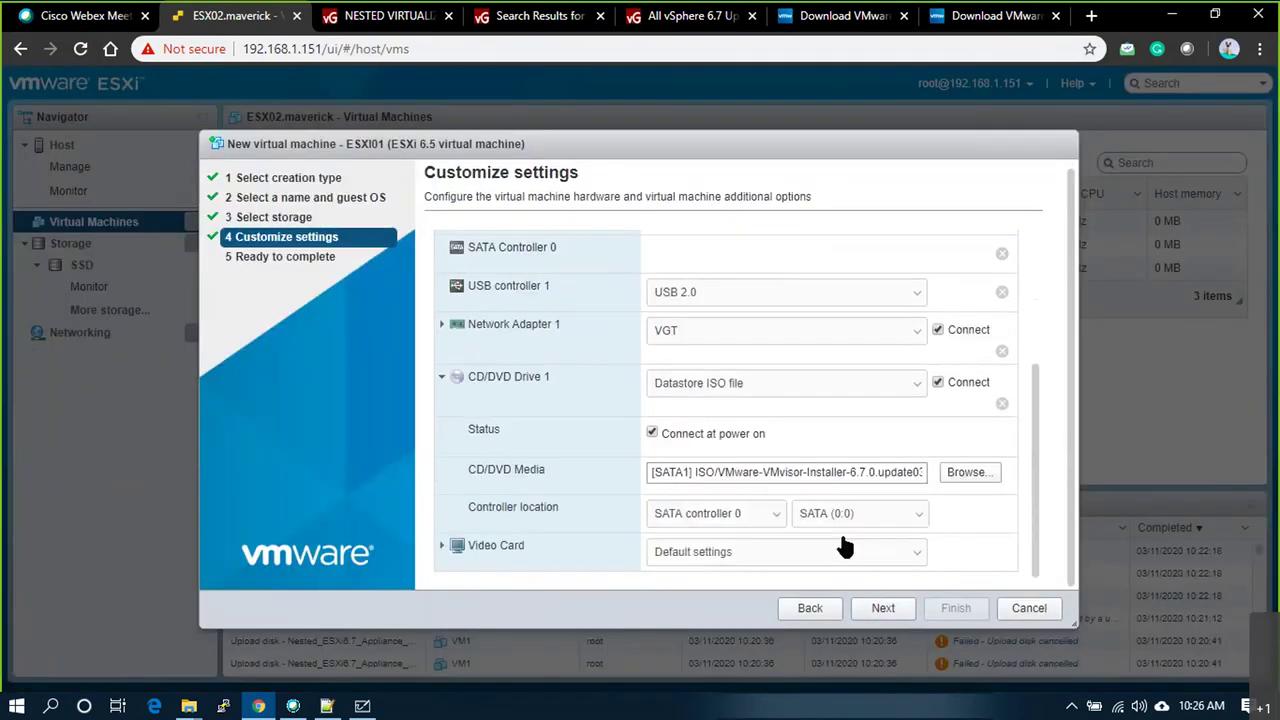
pyautogui.click(884, 612)
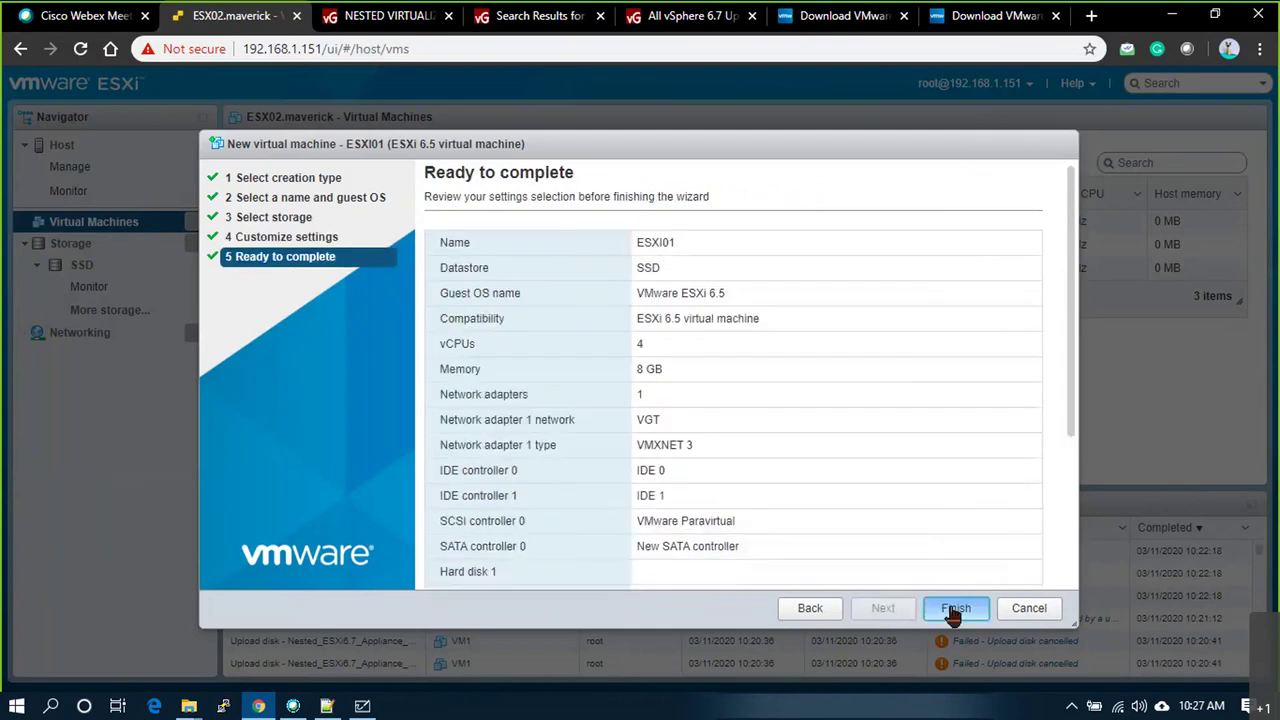
# Step: Finish creating ESXI01, power it on and open its browser console
pyautogui.click(953, 609)
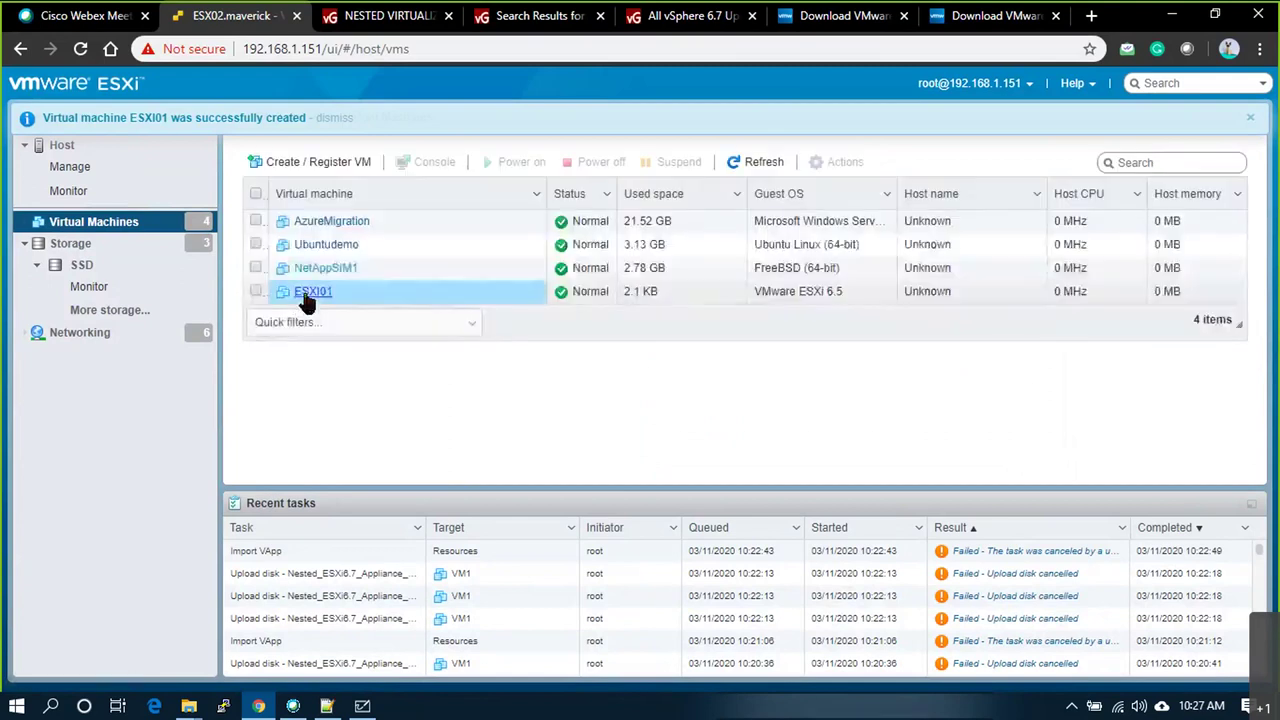
pyautogui.click(307, 293)
pyautogui.click(432, 155)
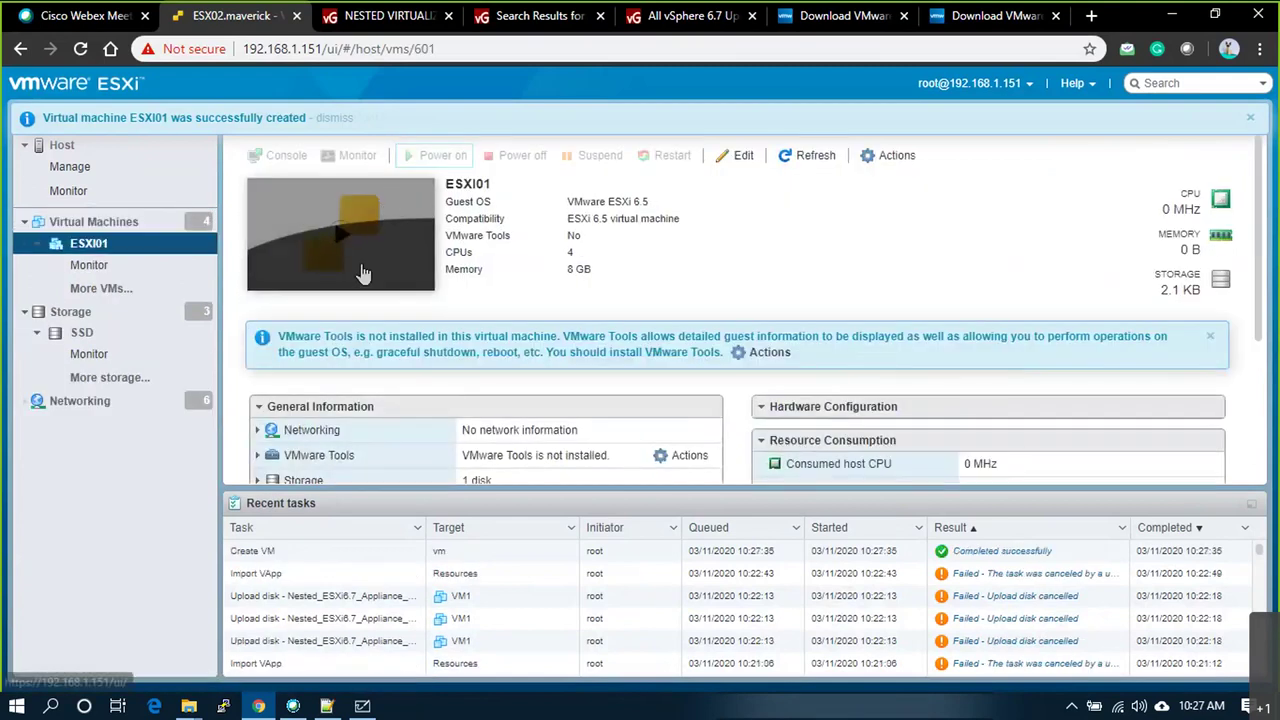
pyautogui.click(357, 251)
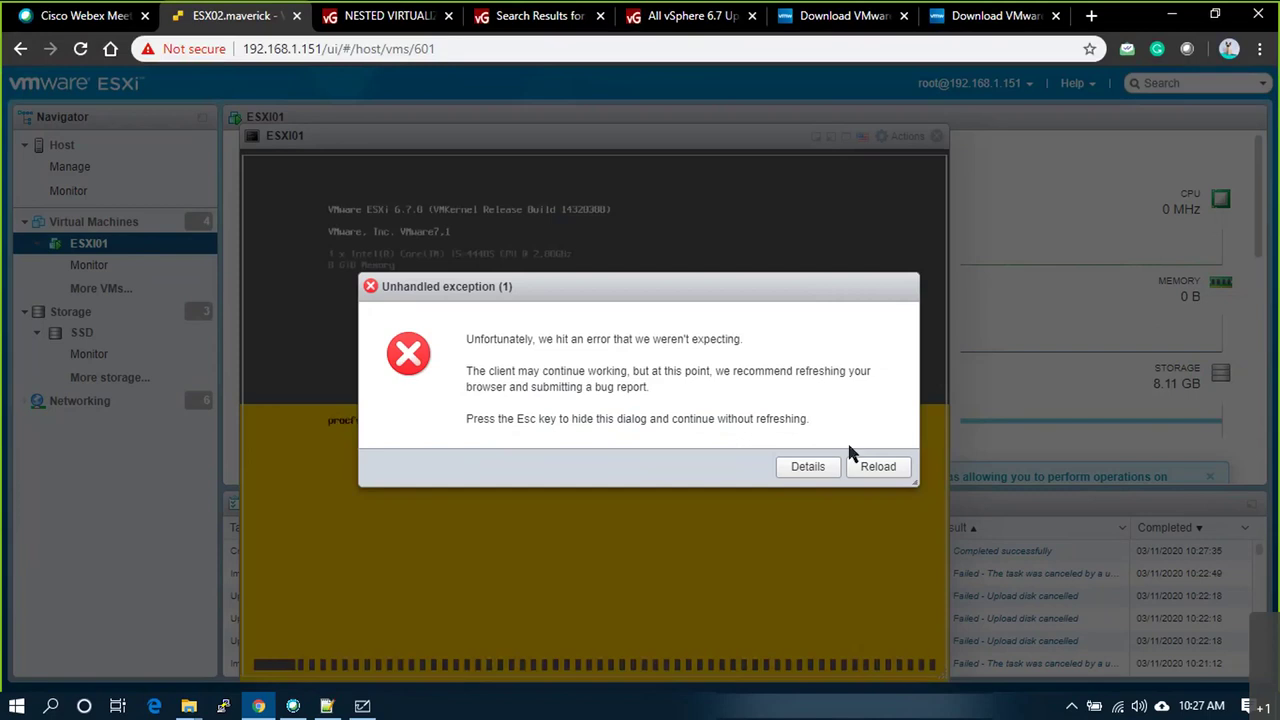
# Step: Dismiss the Unhandled exception error after checking its details, without reloading
pyautogui.click(830, 479)
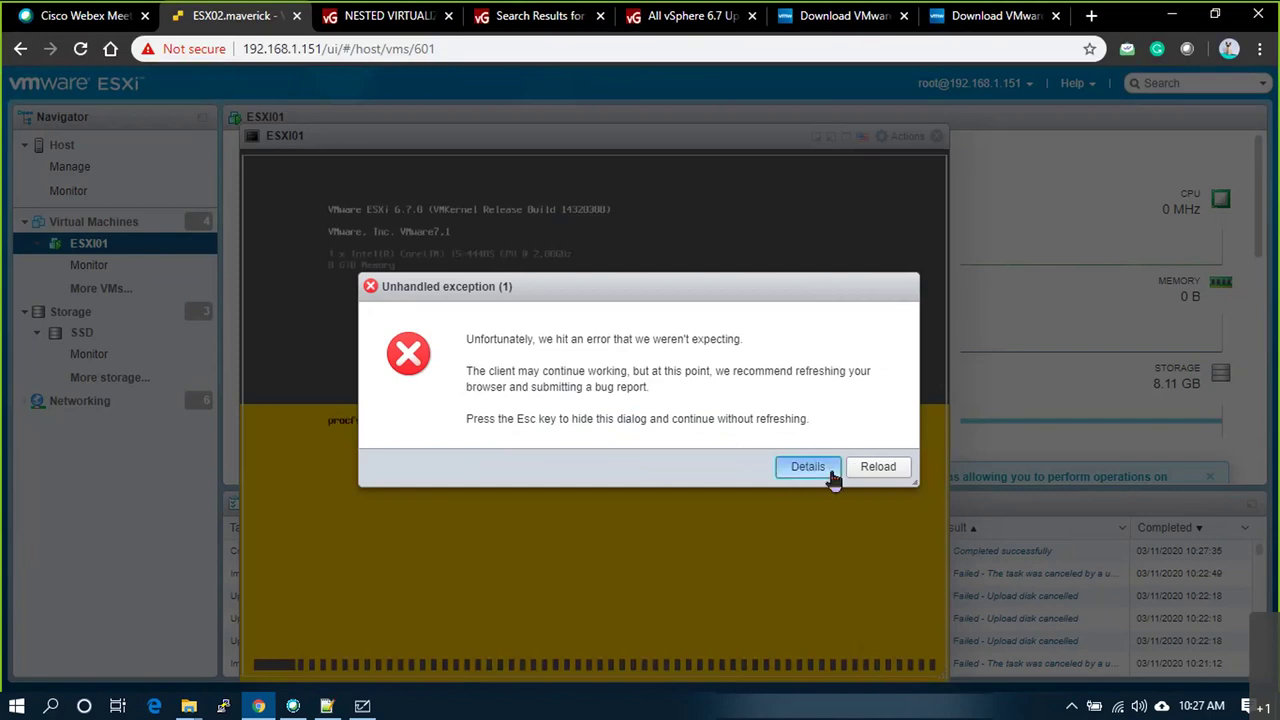
pyautogui.click(1030, 570)
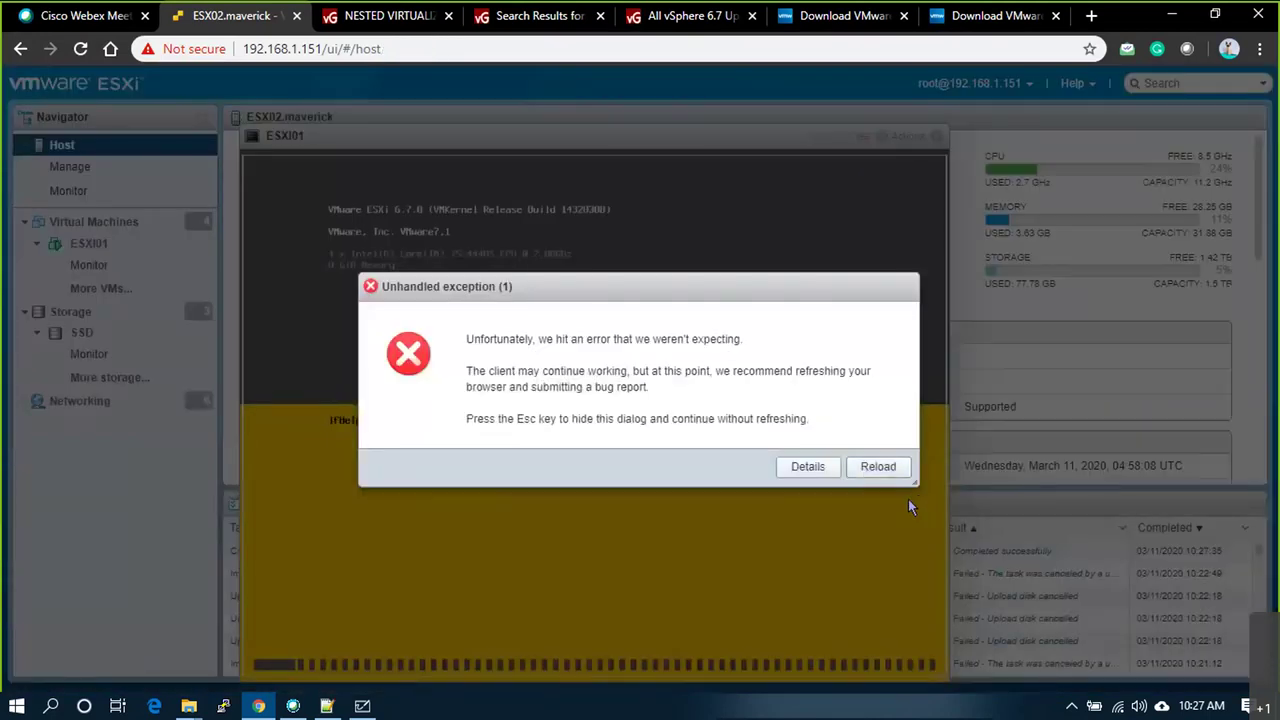
pyautogui.press('Escape')
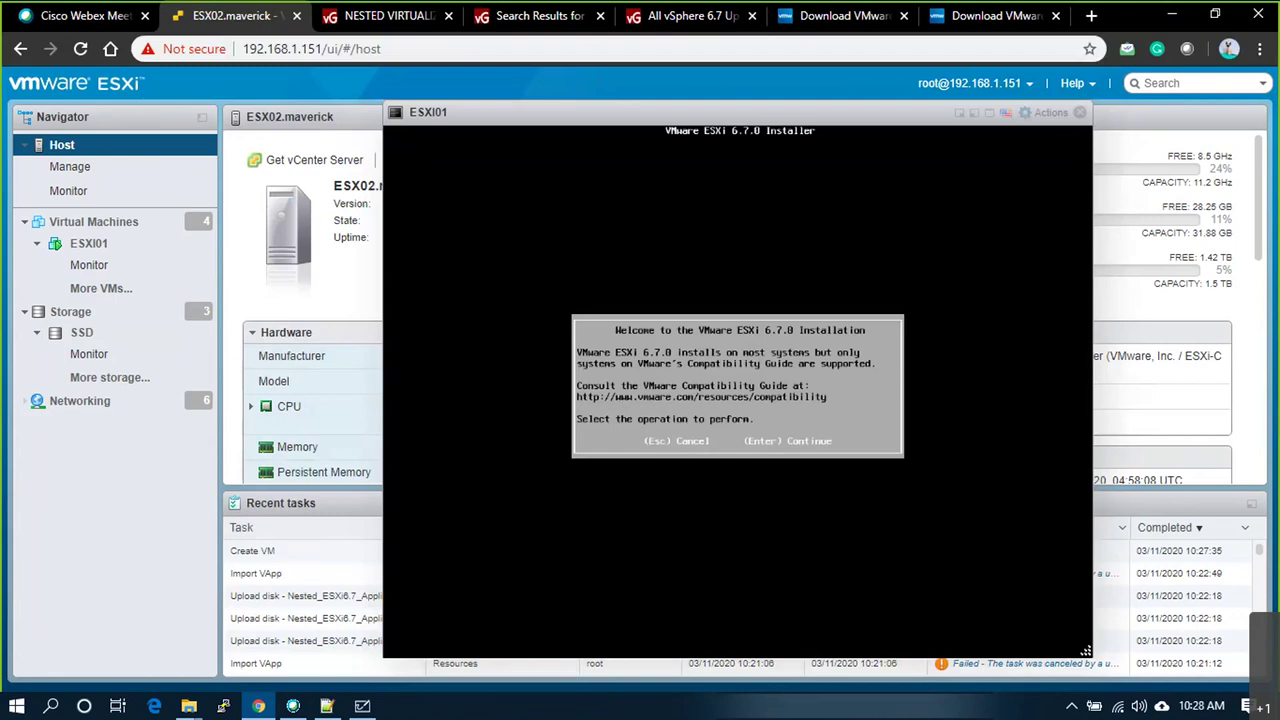
# Step: Install ESXi 6.7.0: accept the EULA, keep the disk and US Default keyboard, set the root password
pyautogui.press('Return')
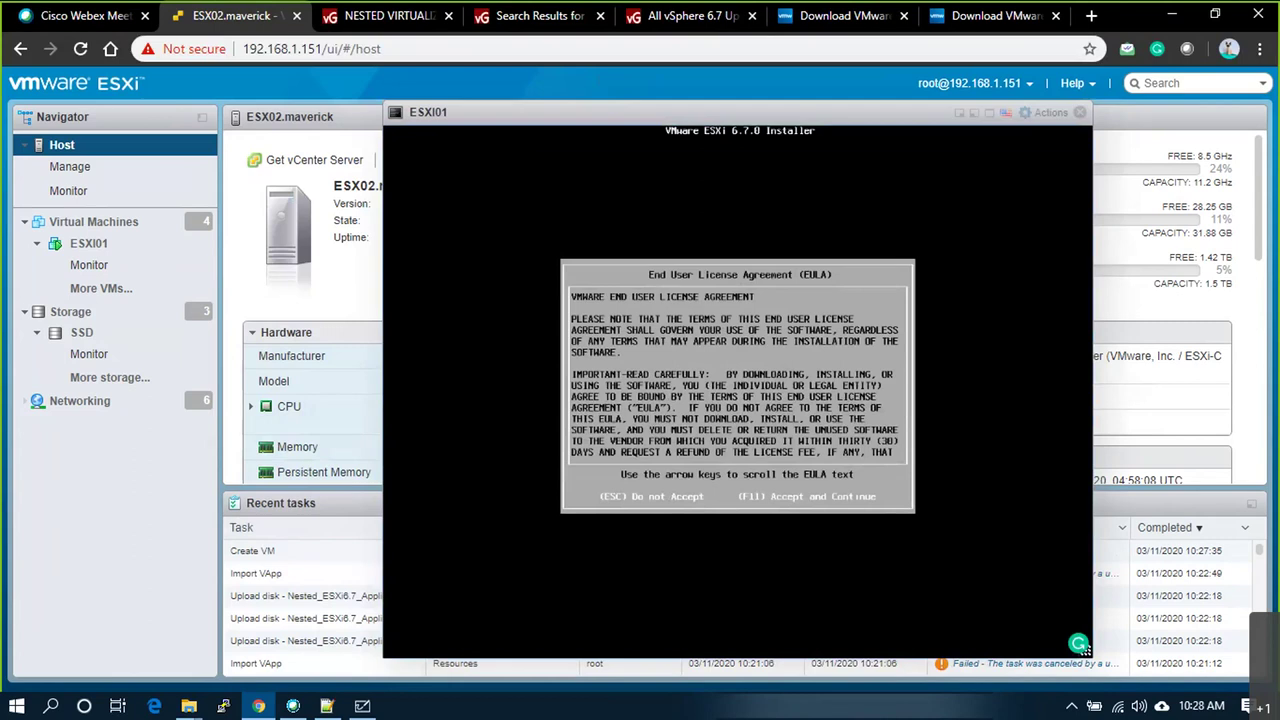
pyautogui.press('F11')
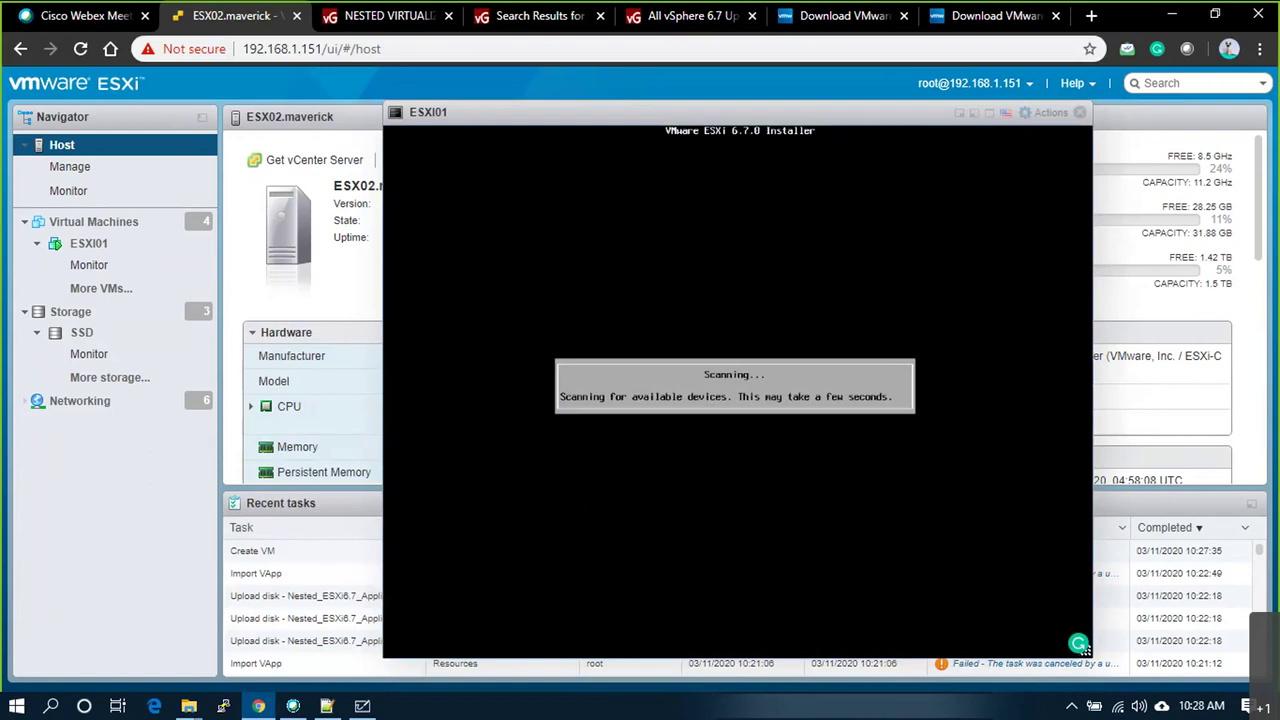
pyautogui.press('Return')
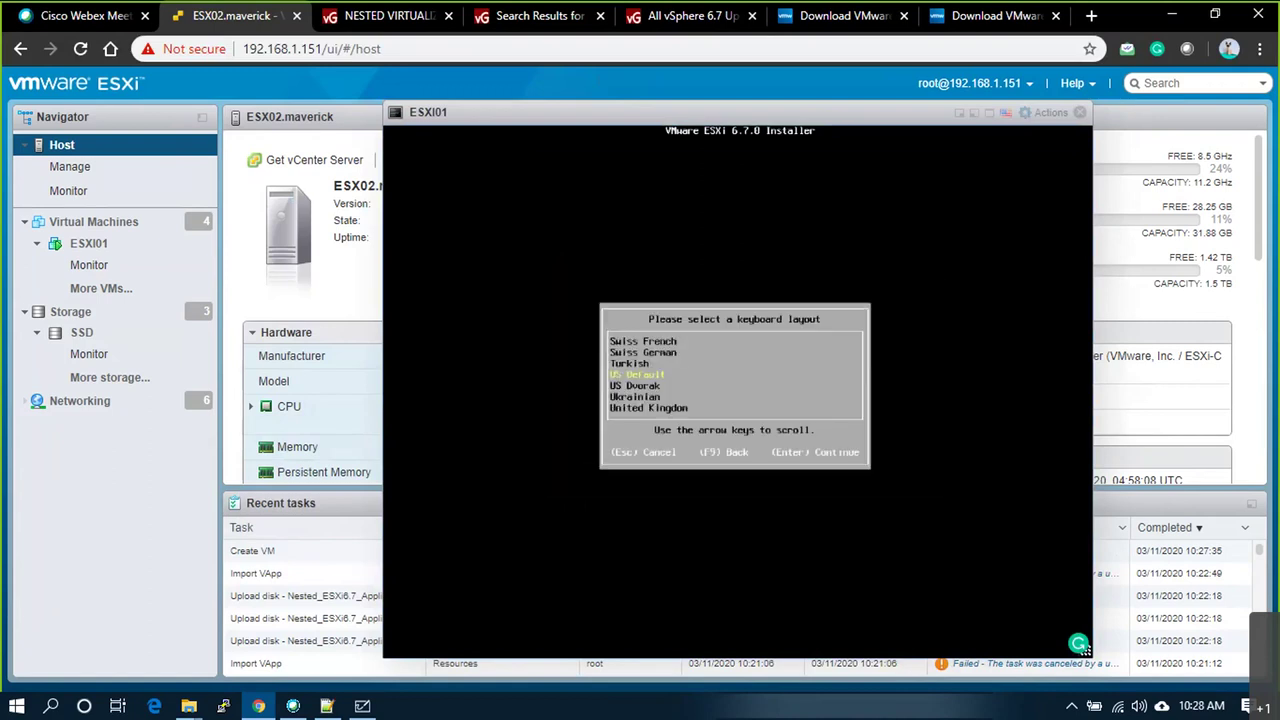
pyautogui.press('Return')
pyautogui.write('*******')
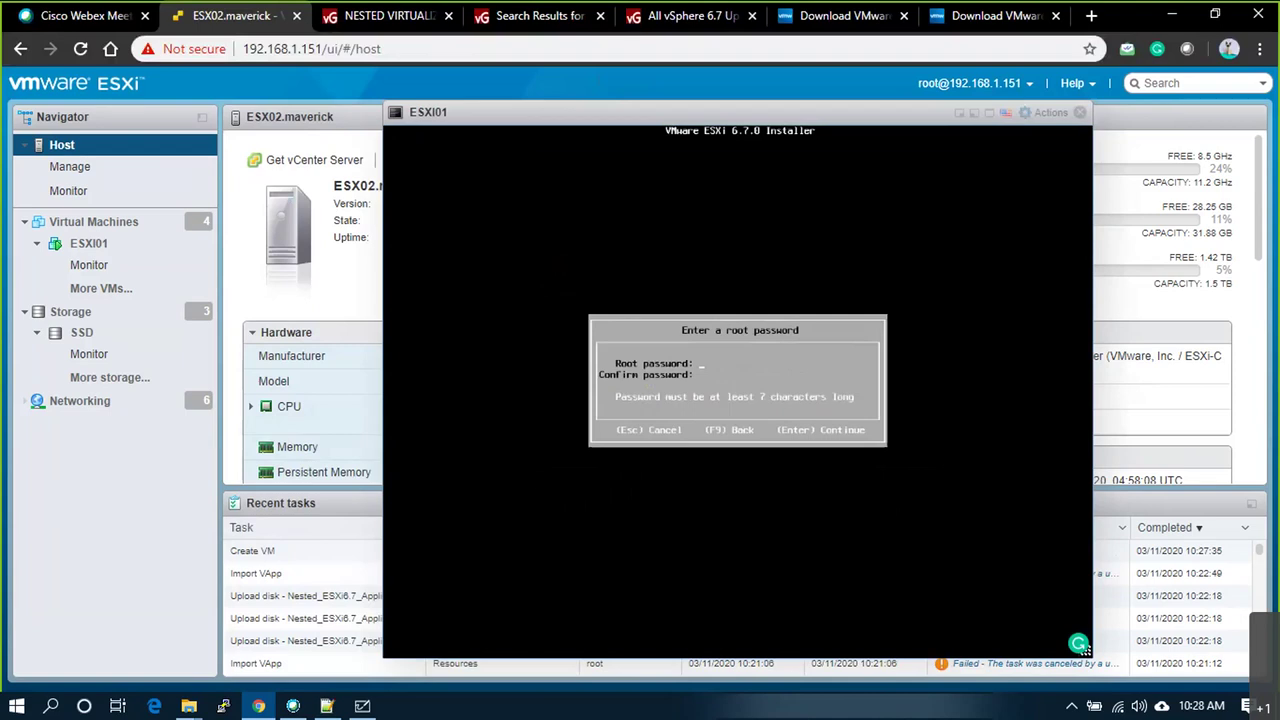
pyautogui.write('**')
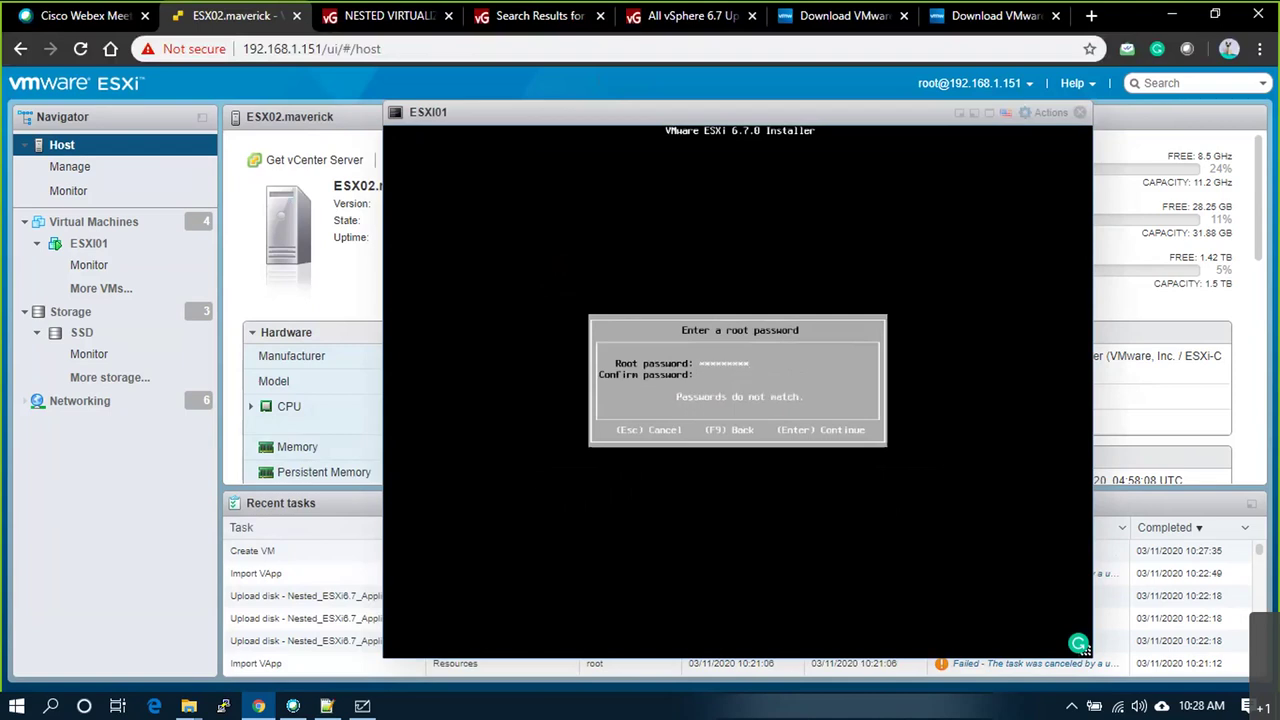
pyautogui.press('Return')
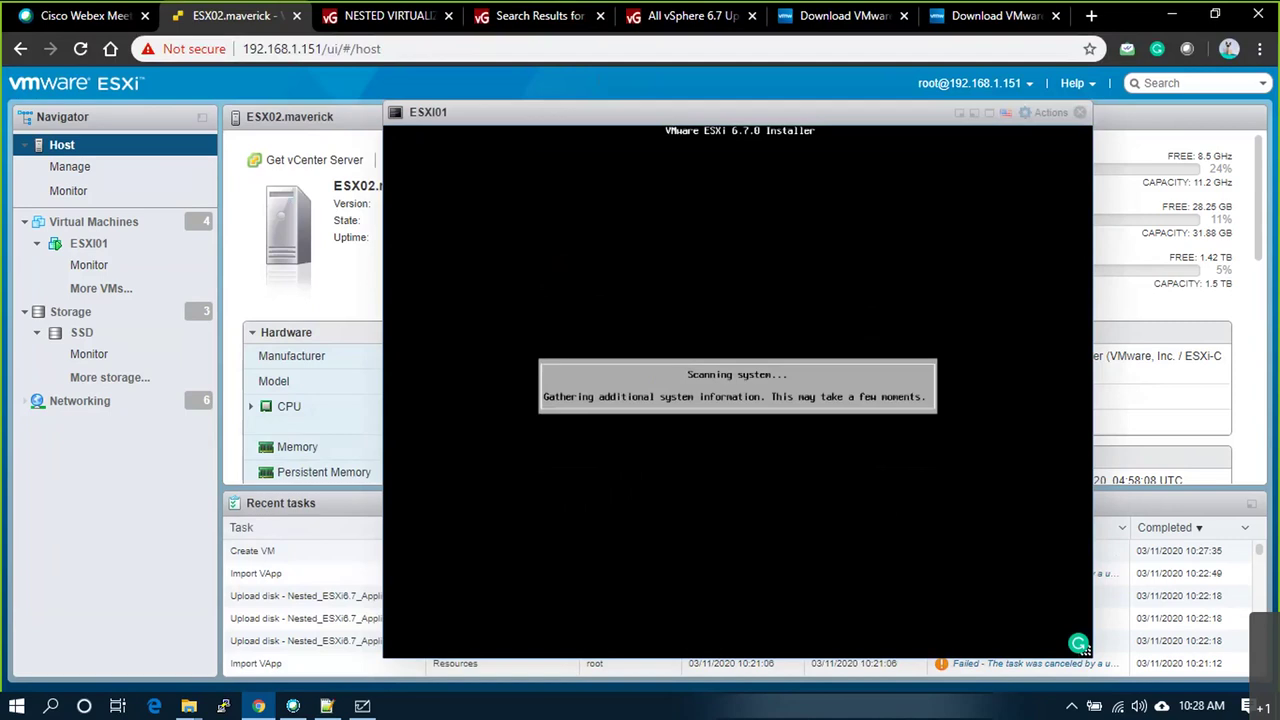
pyautogui.press('Return')
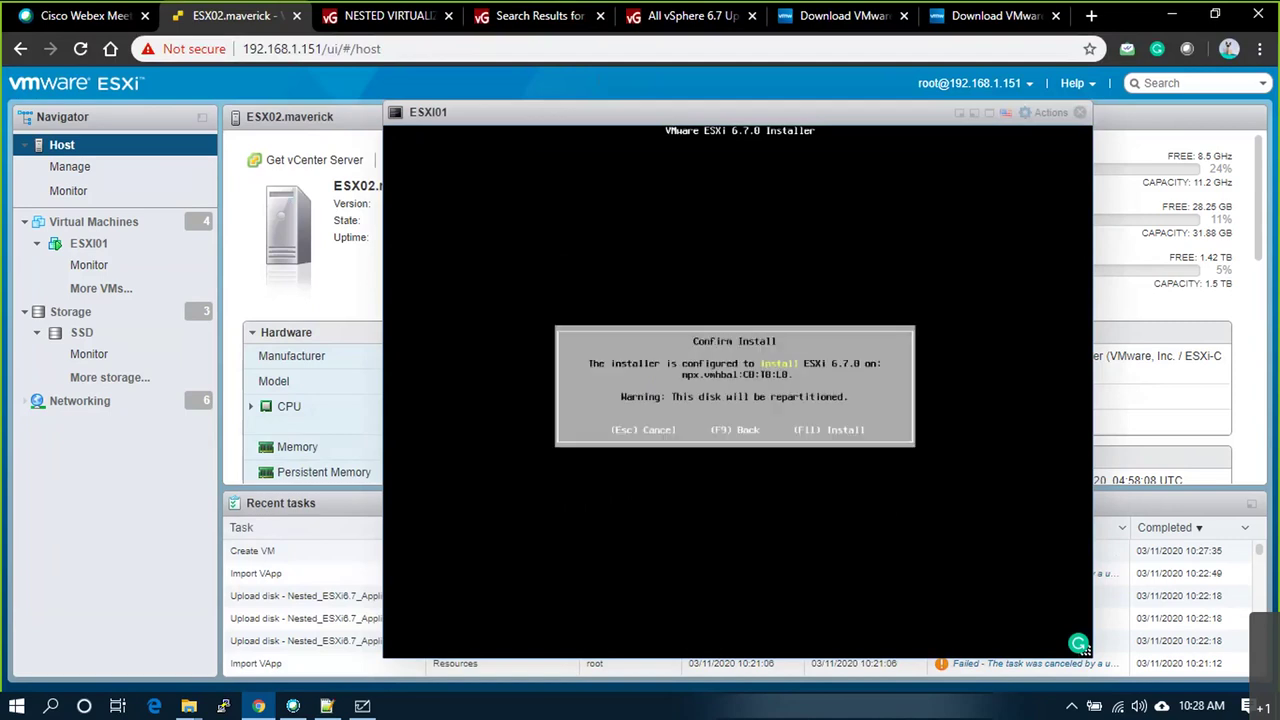
pyautogui.press('F11')
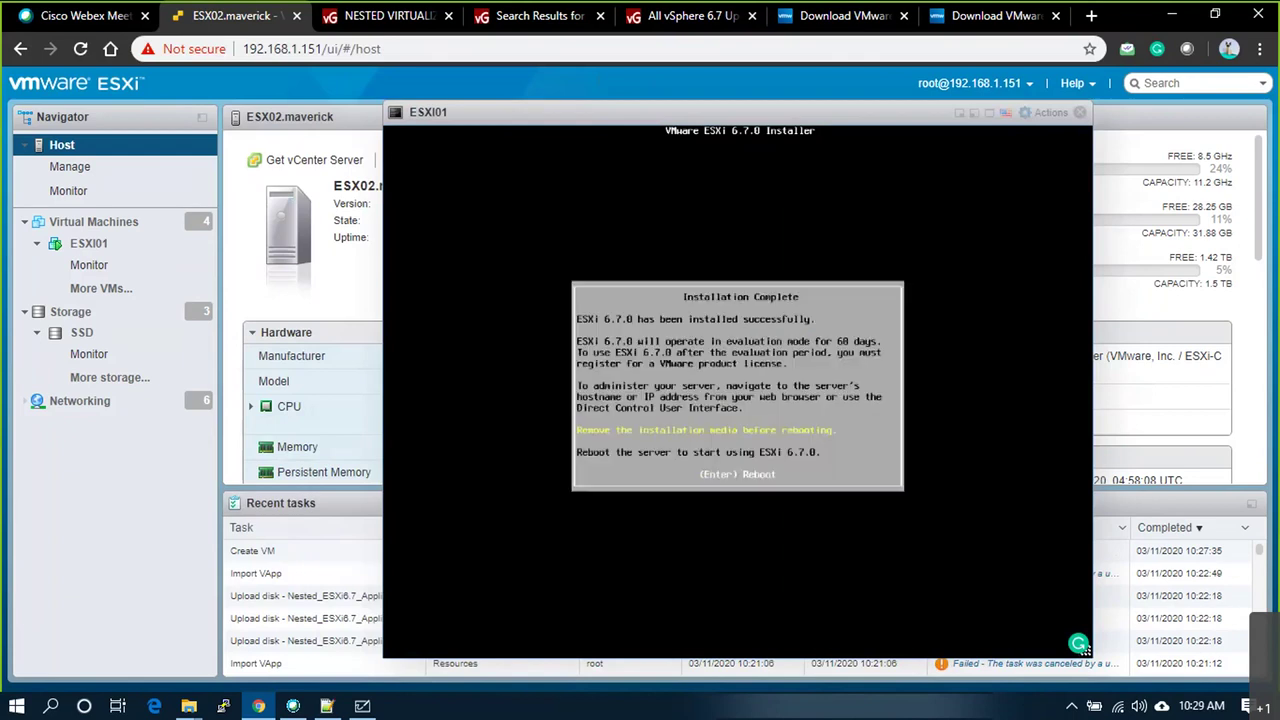
# Step: Reboot ESXI01 from the Installation Complete screen
pyautogui.press('Return')
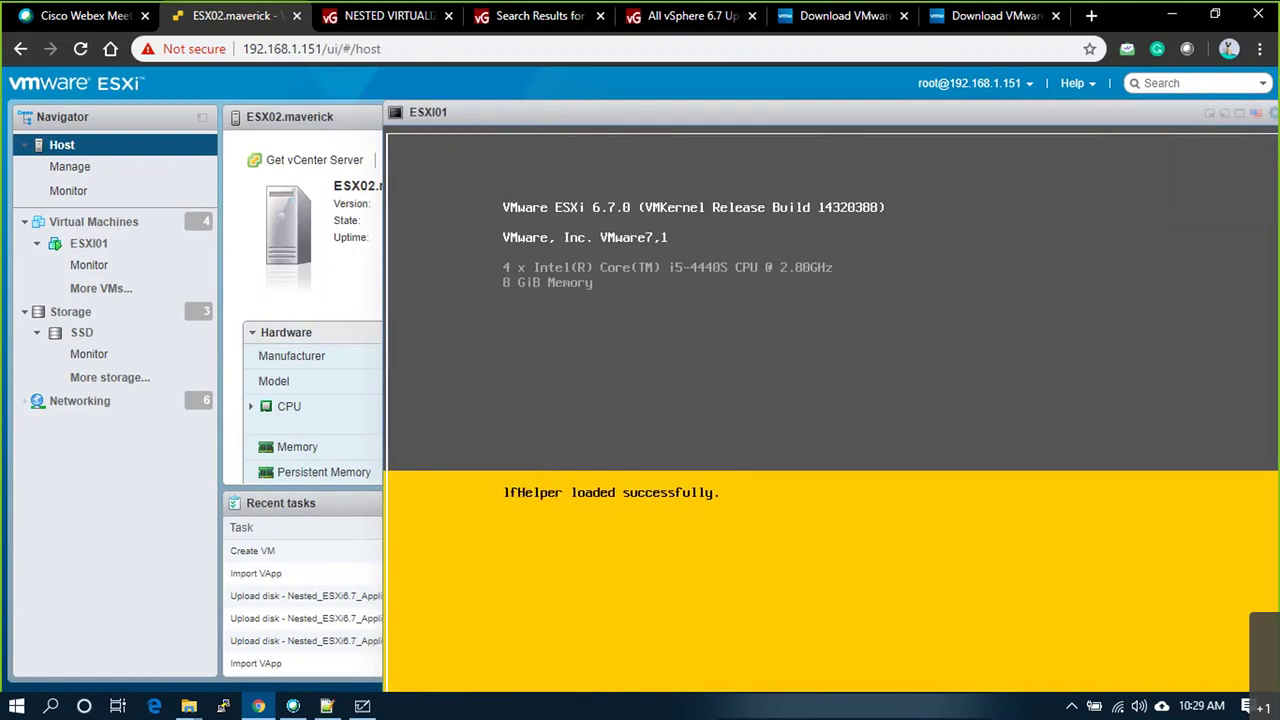
# Step: Reposition the ESXI01 console window and switch it to full screen
pyautogui.moveTo(563, 116); pyautogui.dragTo(325, 116)
pyautogui.moveTo(466, 114); pyautogui.dragTo(486, 108)
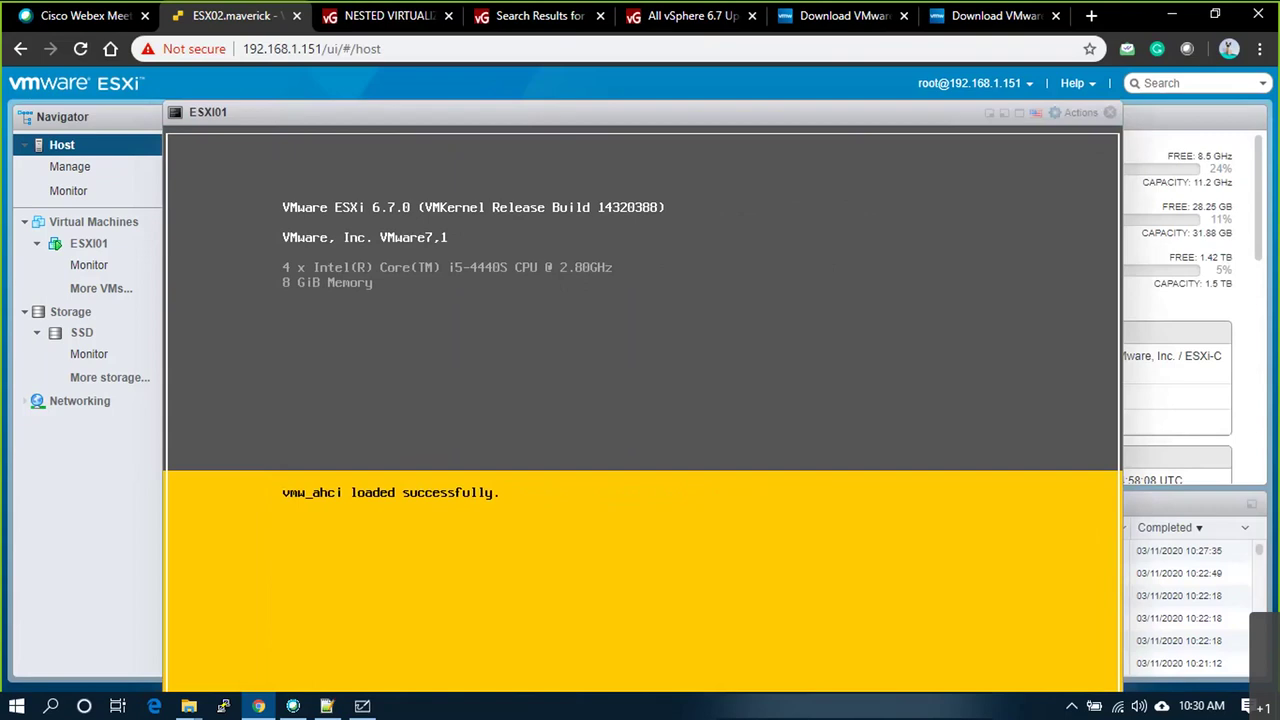
pyautogui.moveTo(852, 114); pyautogui.dragTo(902, 112)
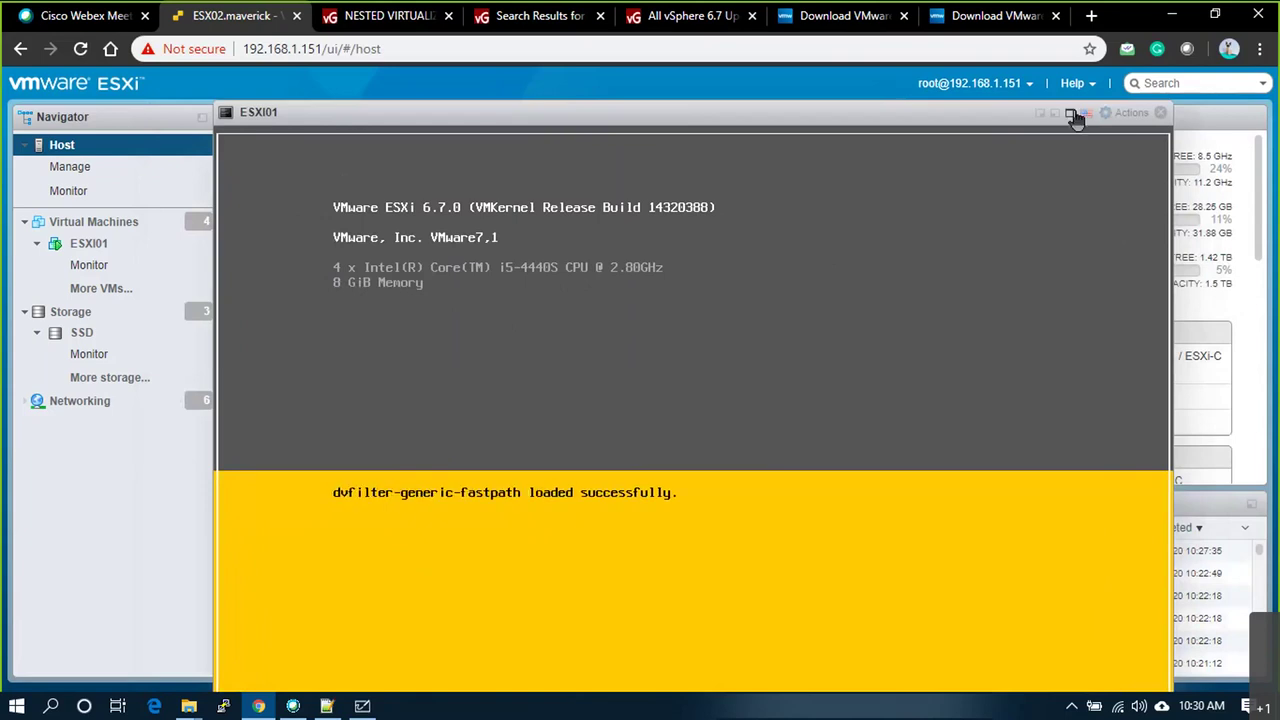
pyautogui.click(1071, 113)
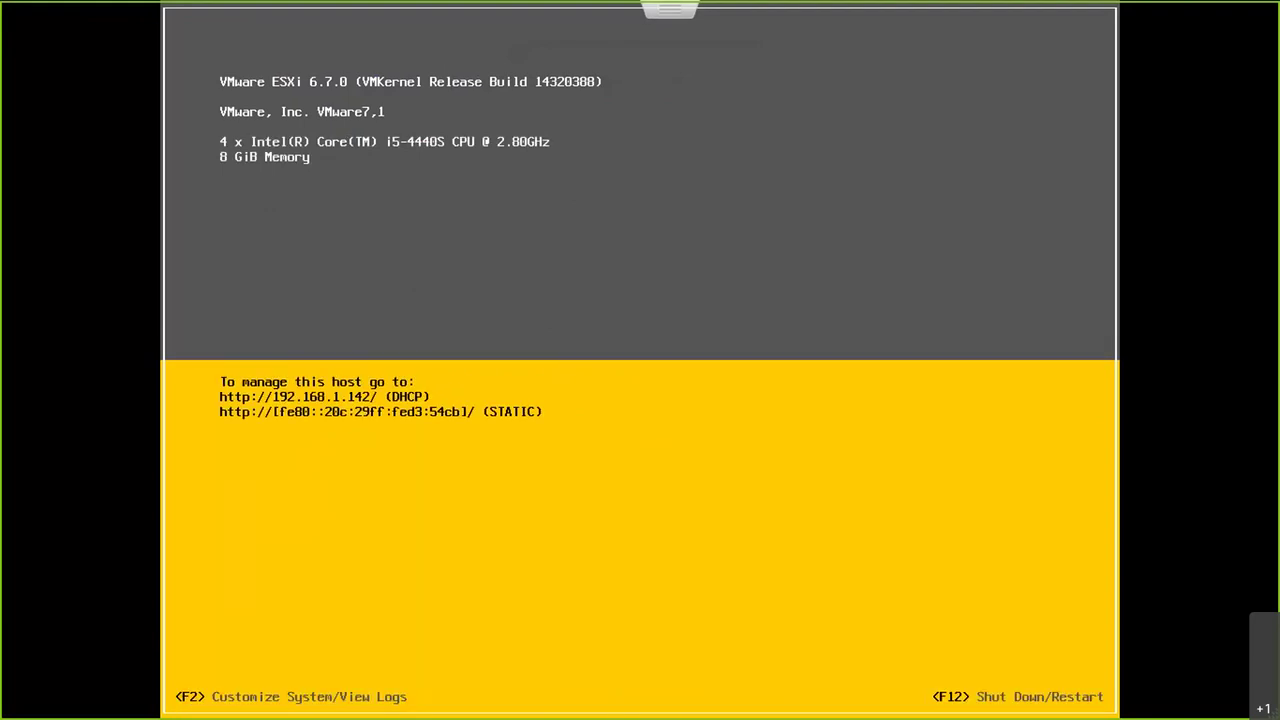
# Step: Log in to System Customization as root and view the management network (DHCP, 192.168.1.142)
pyautogui.press('F2')
pyautogui.press('Tab')
pyautogui.write('********')
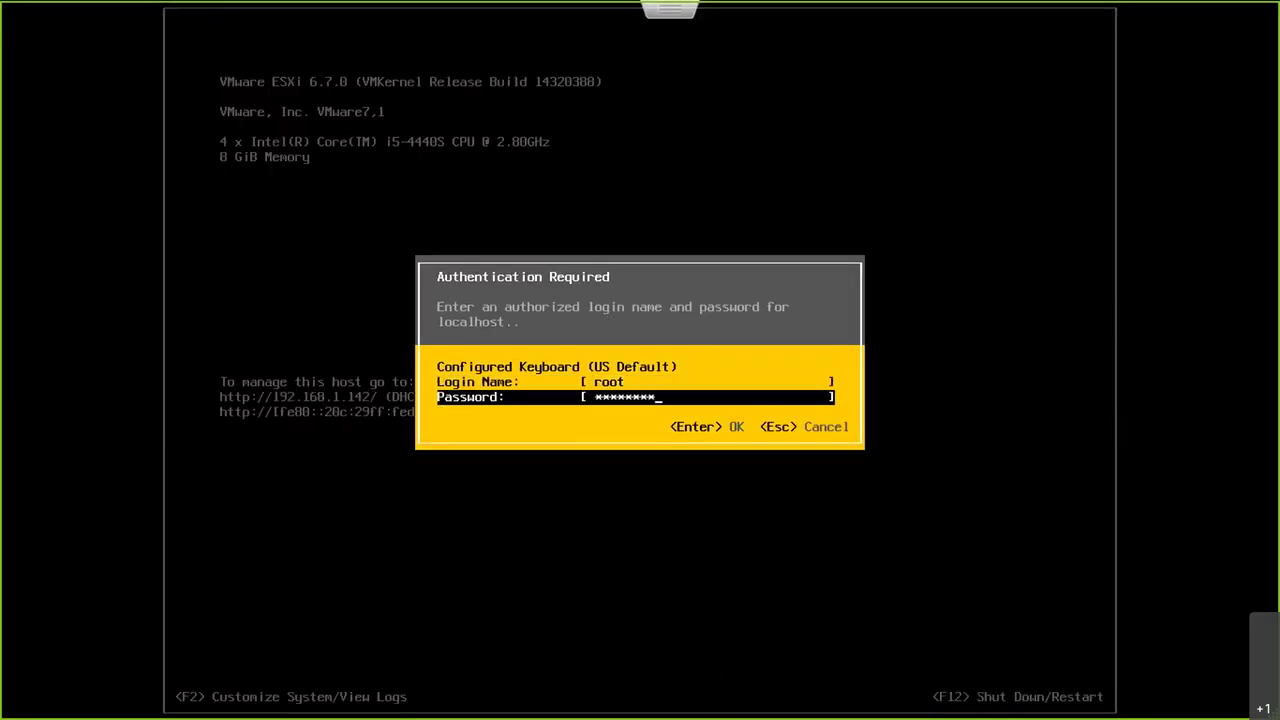
pyautogui.press('Return')
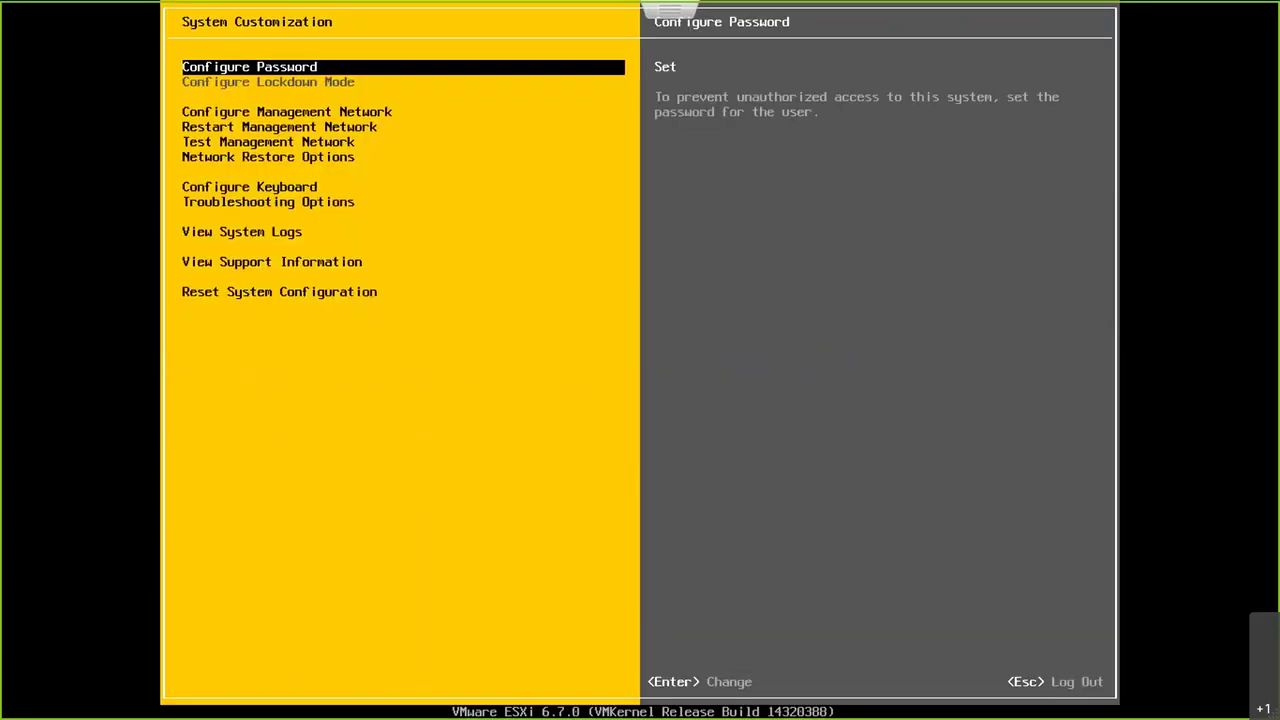
pyautogui.press('Down')
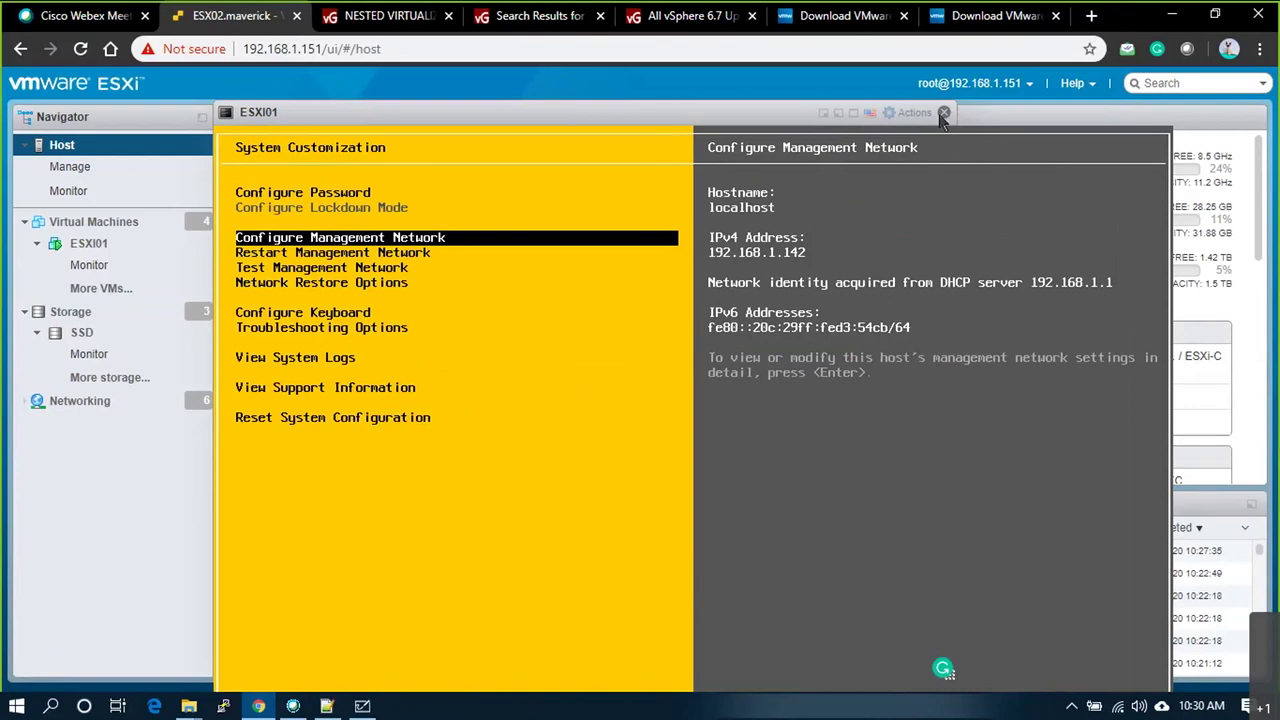
# Step: Close the console and review ESXI01's summary page with its networking details expanded
pyautogui.click(943, 113)
pyautogui.click(88, 243)
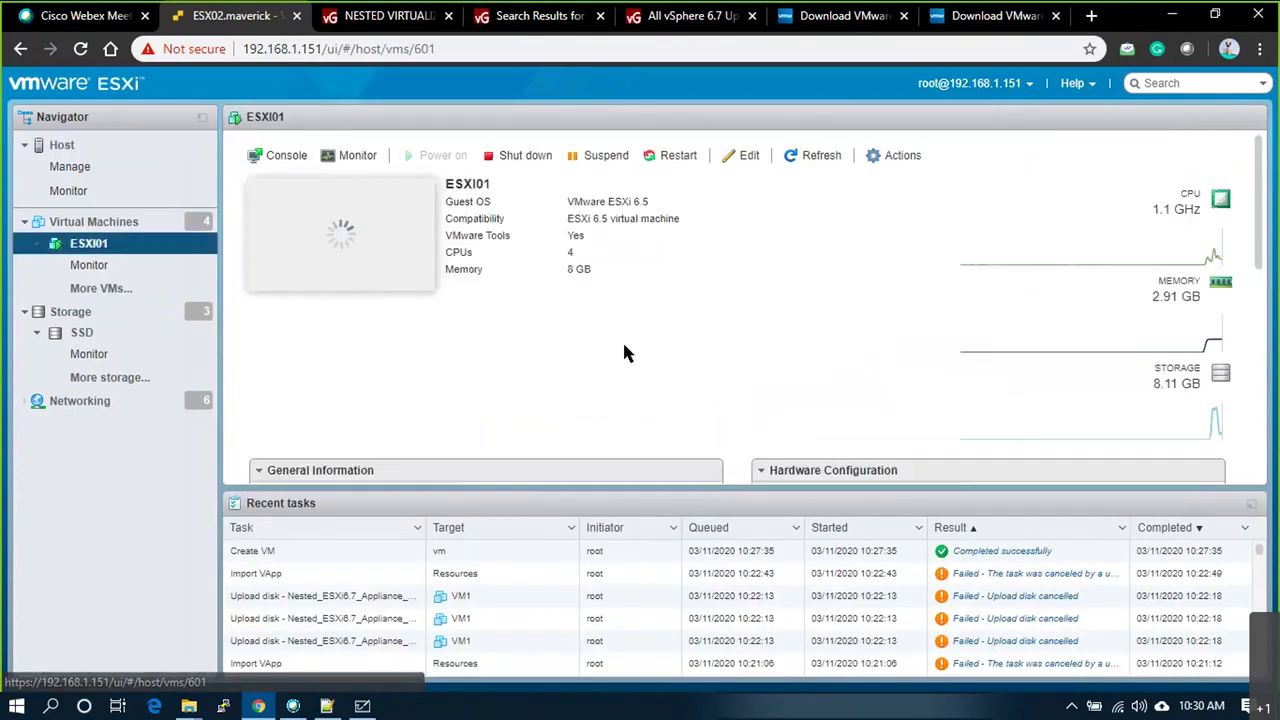
pyautogui.scroll(-3, 588, 352)
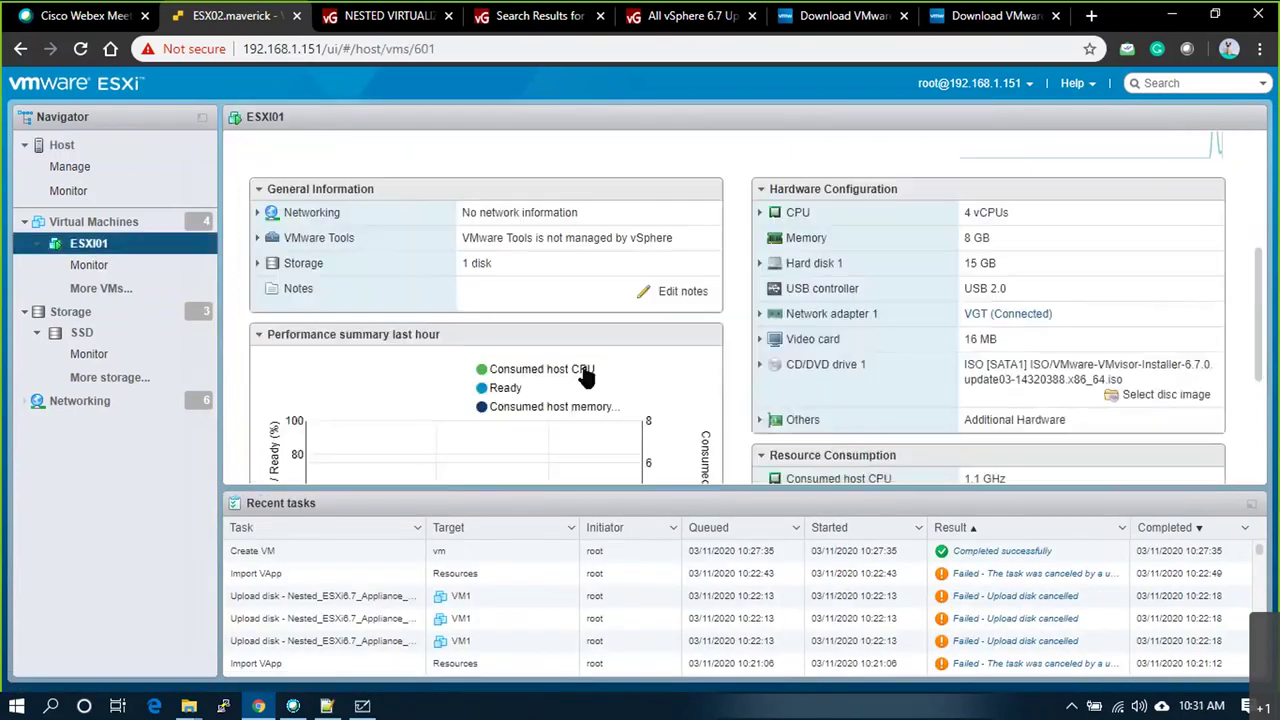
pyautogui.click(257, 212)
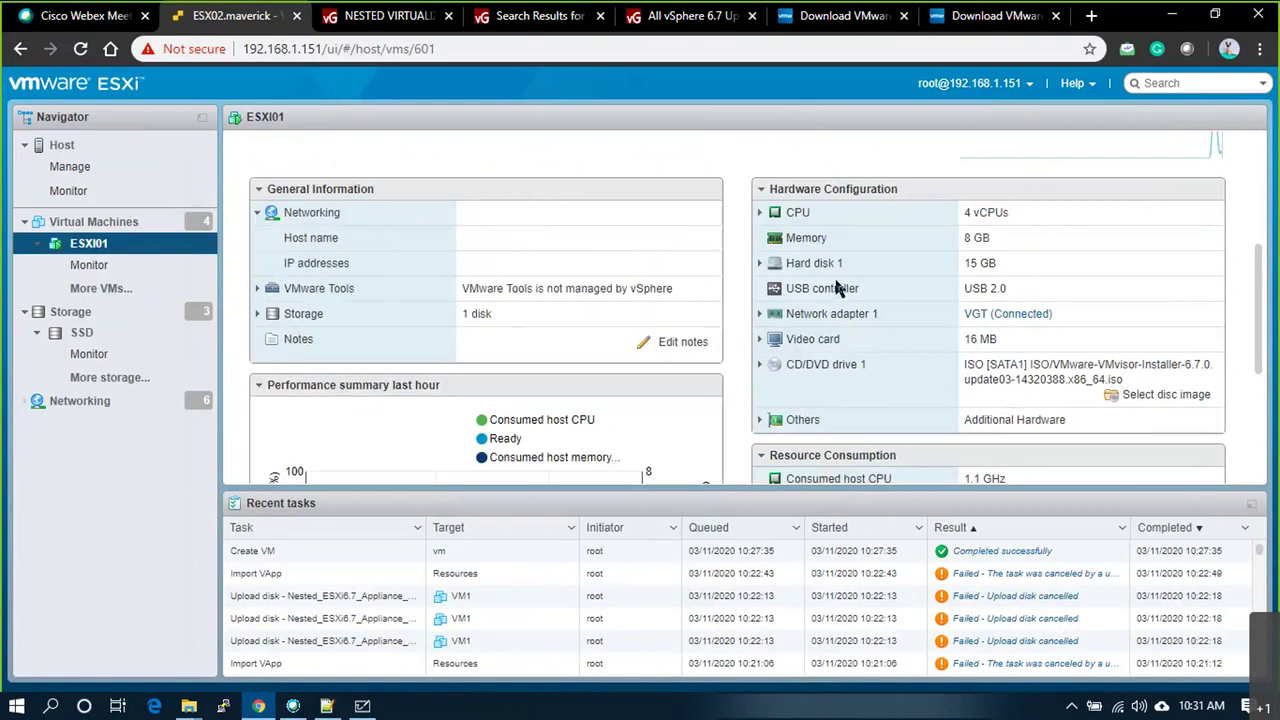
pyautogui.scroll(-3, 783, 385)
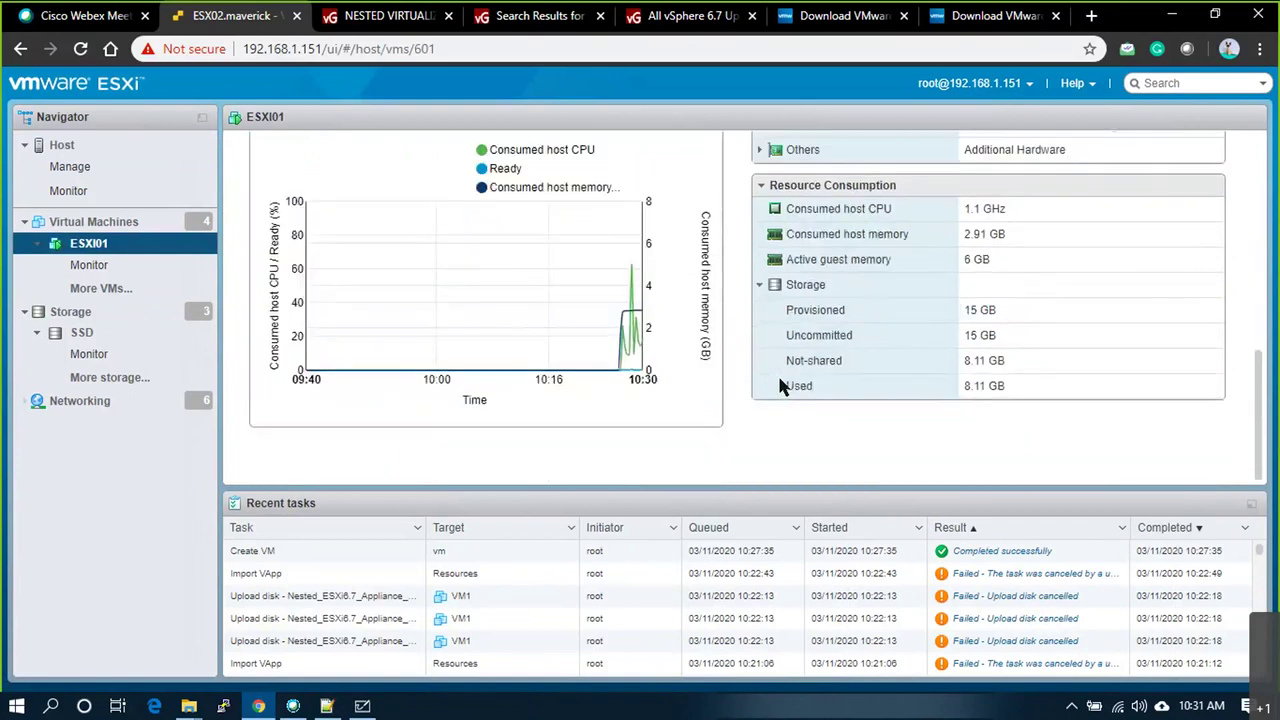
pyautogui.scroll(5, 780, 380)
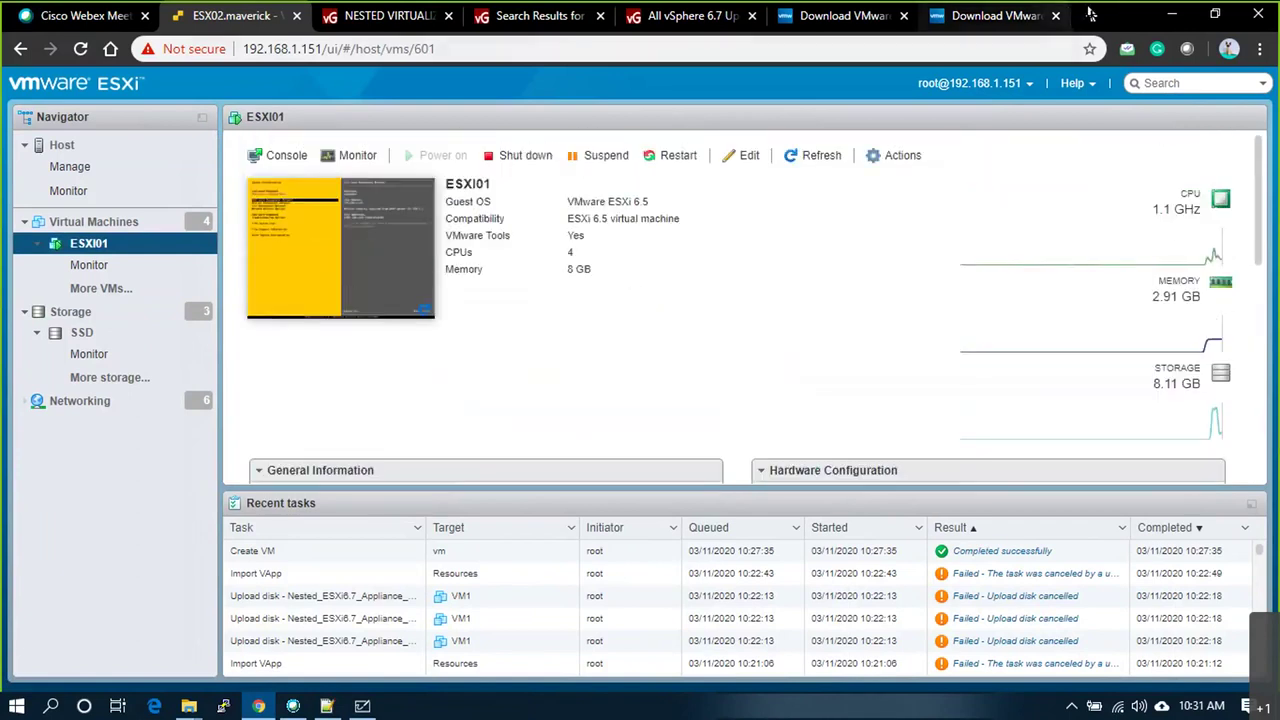
pyautogui.click(1091, 16)
# Step: Browse to 192.168.1.142 and proceed past the certificate warning
pyautogui.write('192')
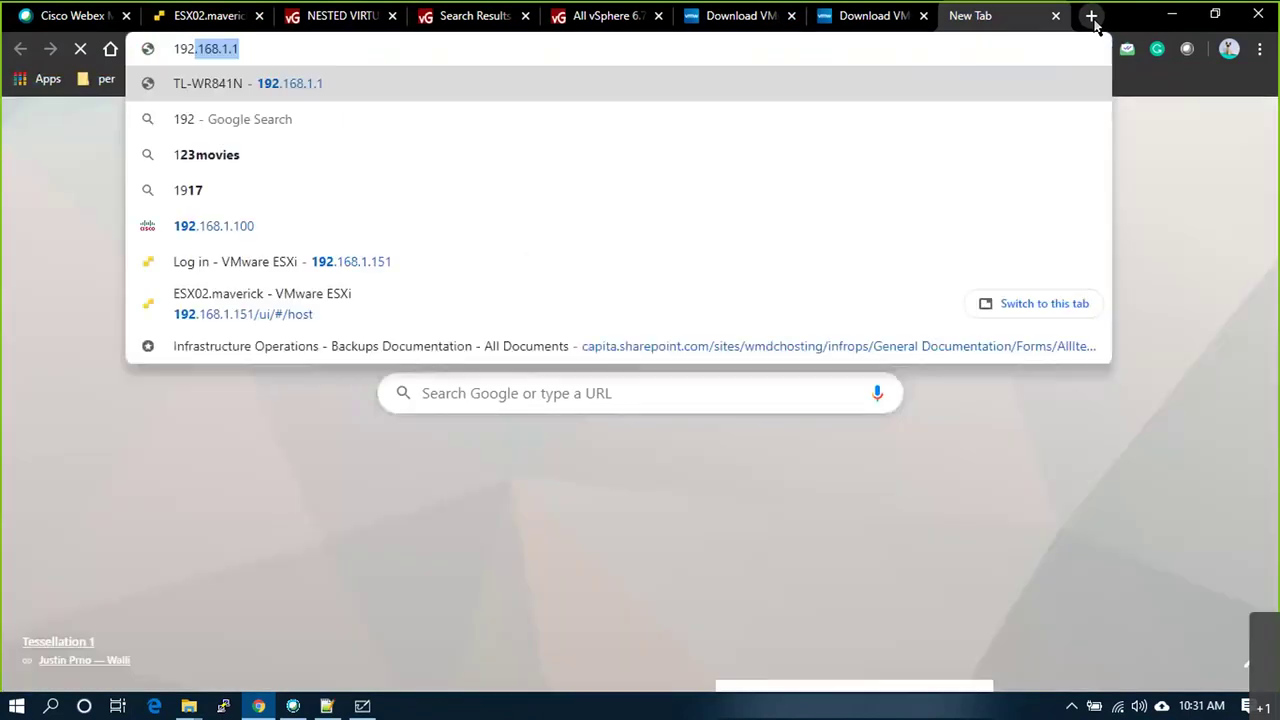
pyautogui.write('.168.1.142')
pyautogui.press('Return')
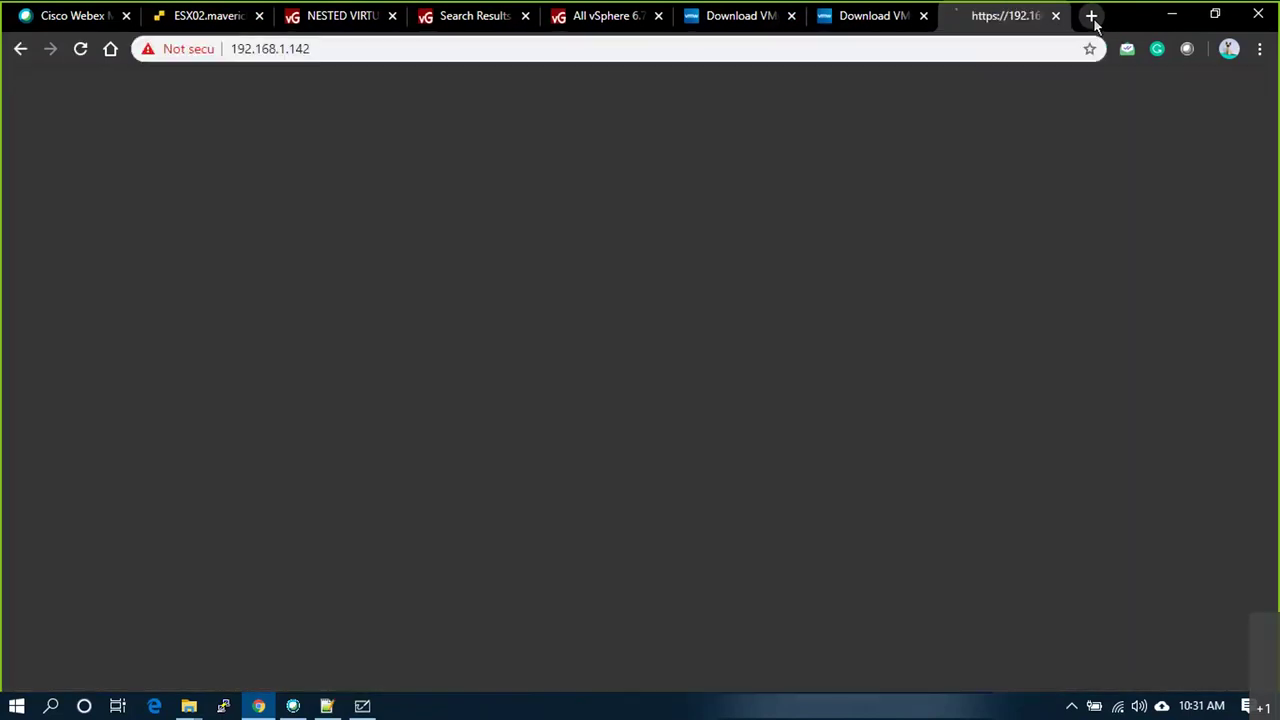
pyautogui.click(425, 528)
pyautogui.click(376, 658)
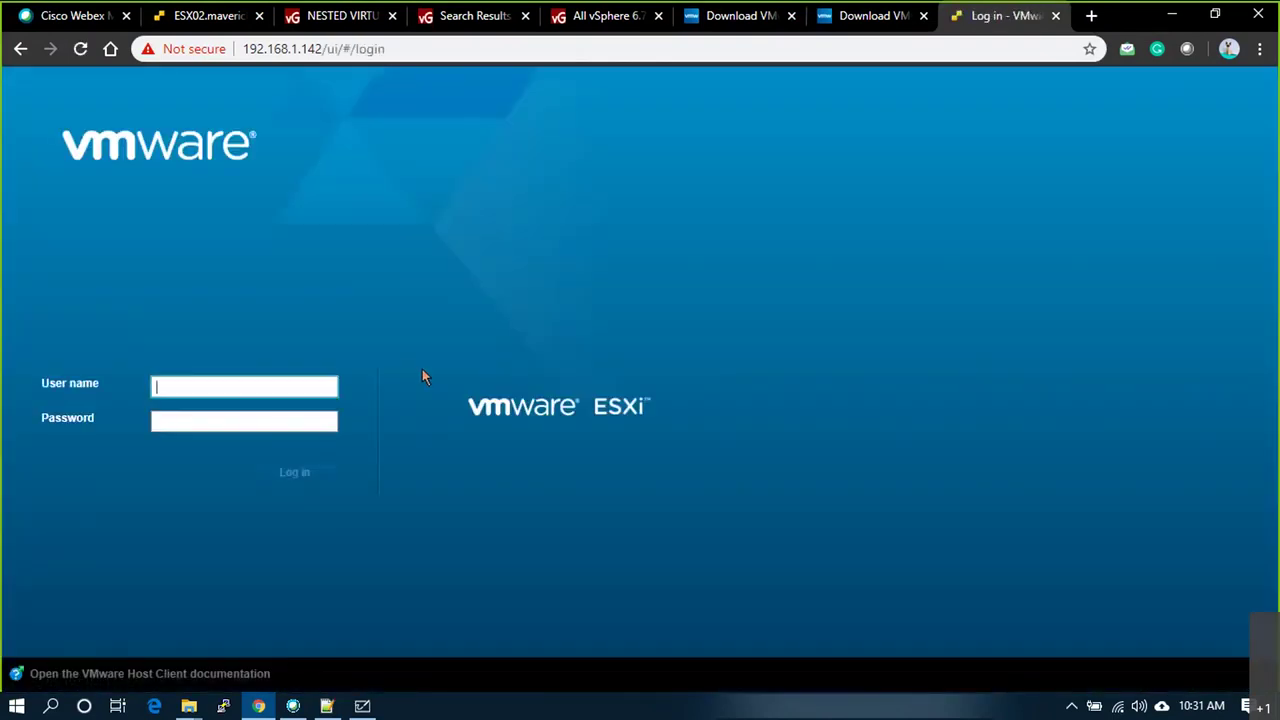
# Step: Log in as root, retyping the password after the first attempt fails
pyautogui.write('root')
pyautogui.press('Tab')
pyautogui.write('VMware1')
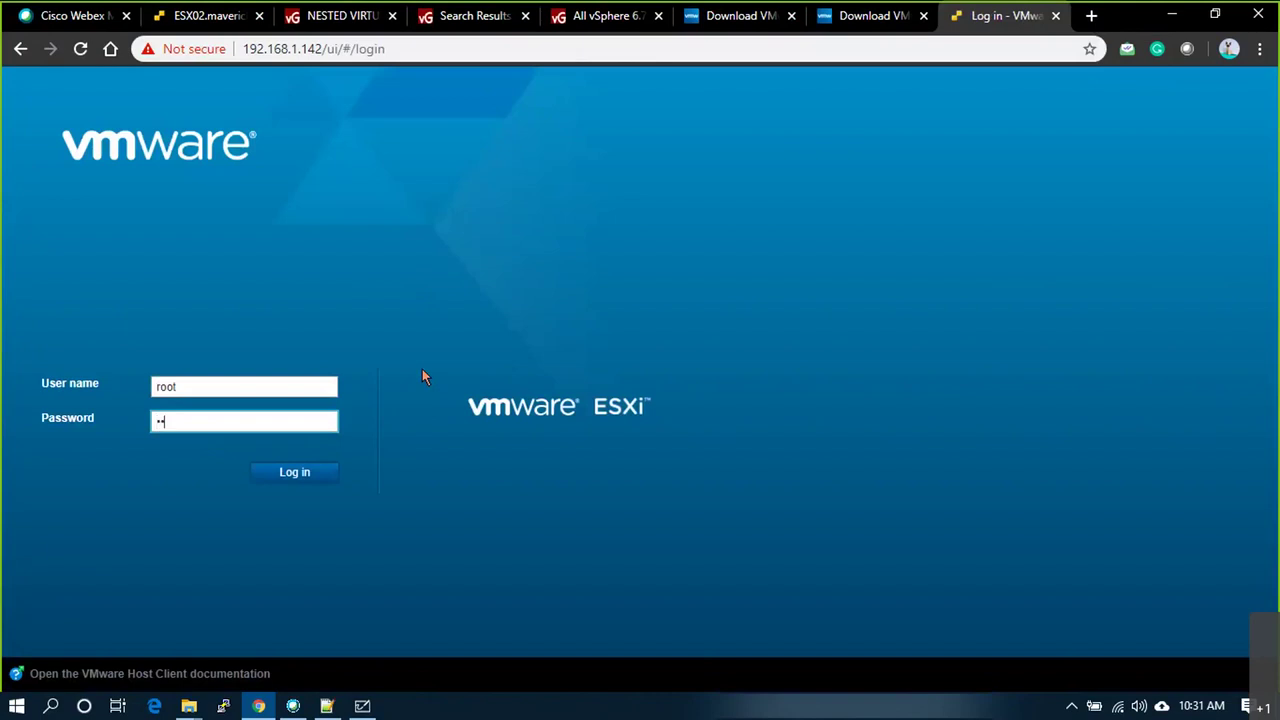
pyautogui.write('!')
pyautogui.press('Return')
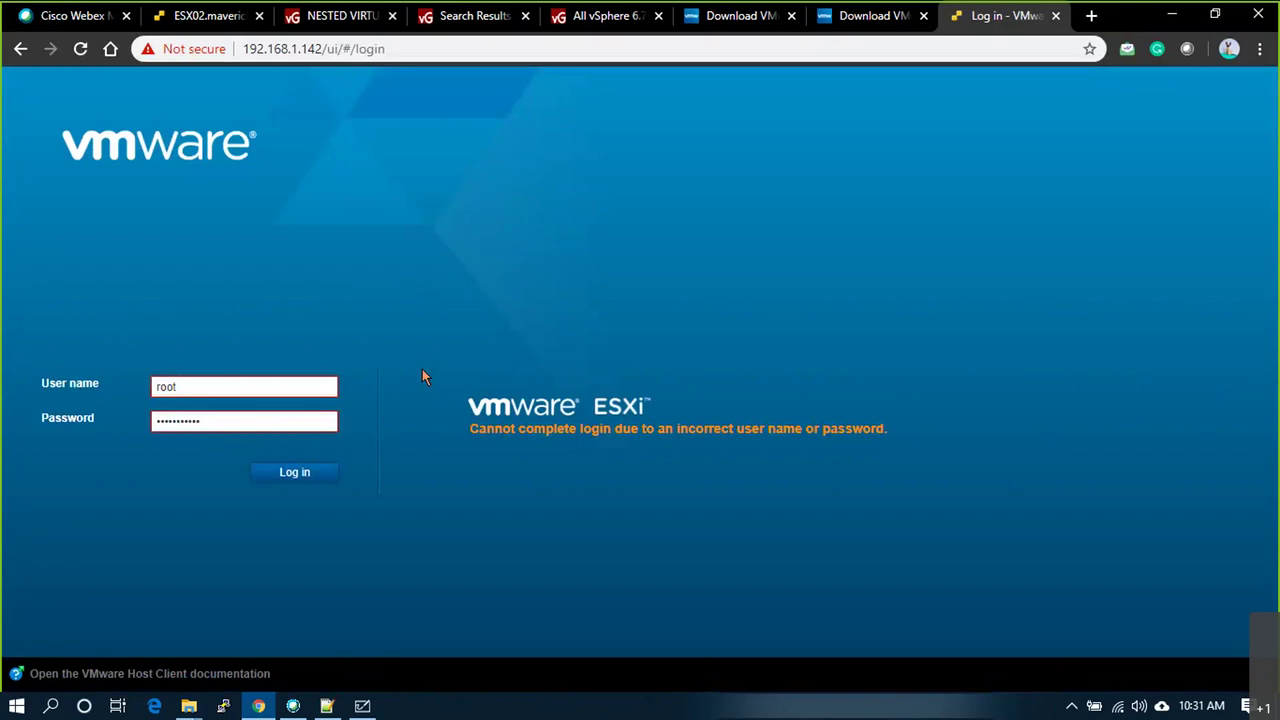
pyautogui.moveTo(246, 420); pyautogui.dragTo(129, 411)
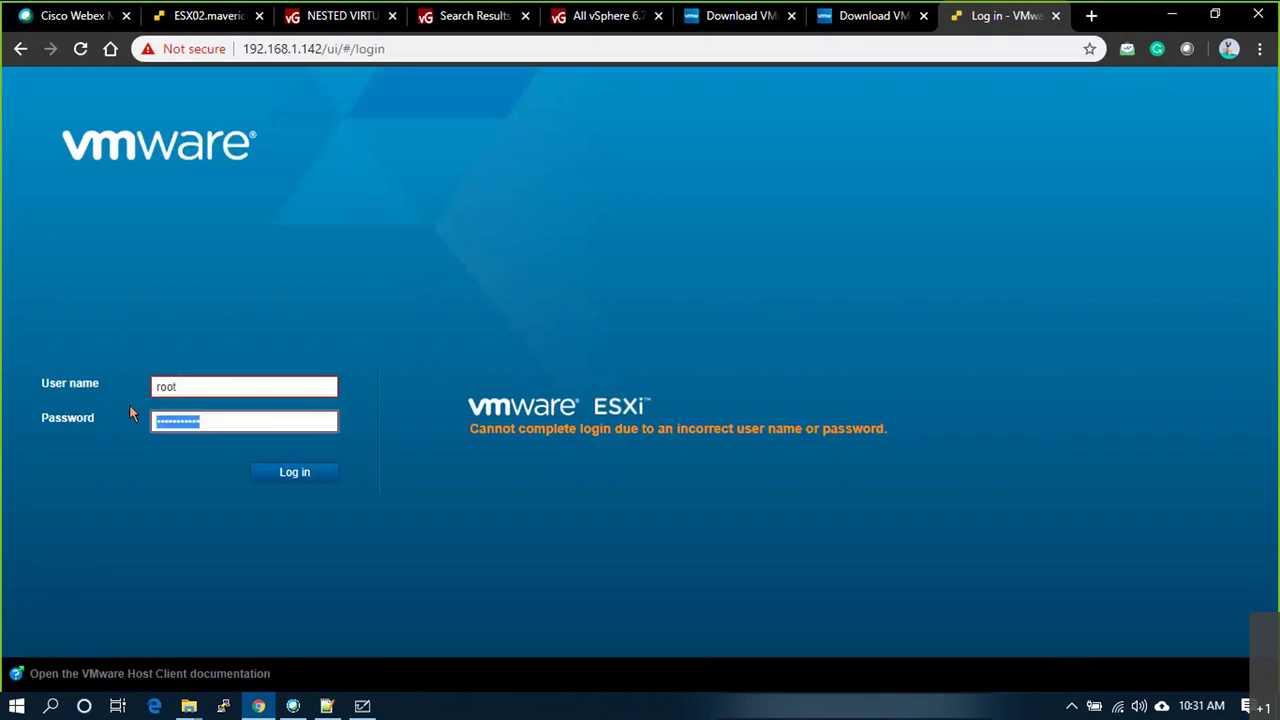
pyautogui.write('*******')
pyautogui.press('Return')
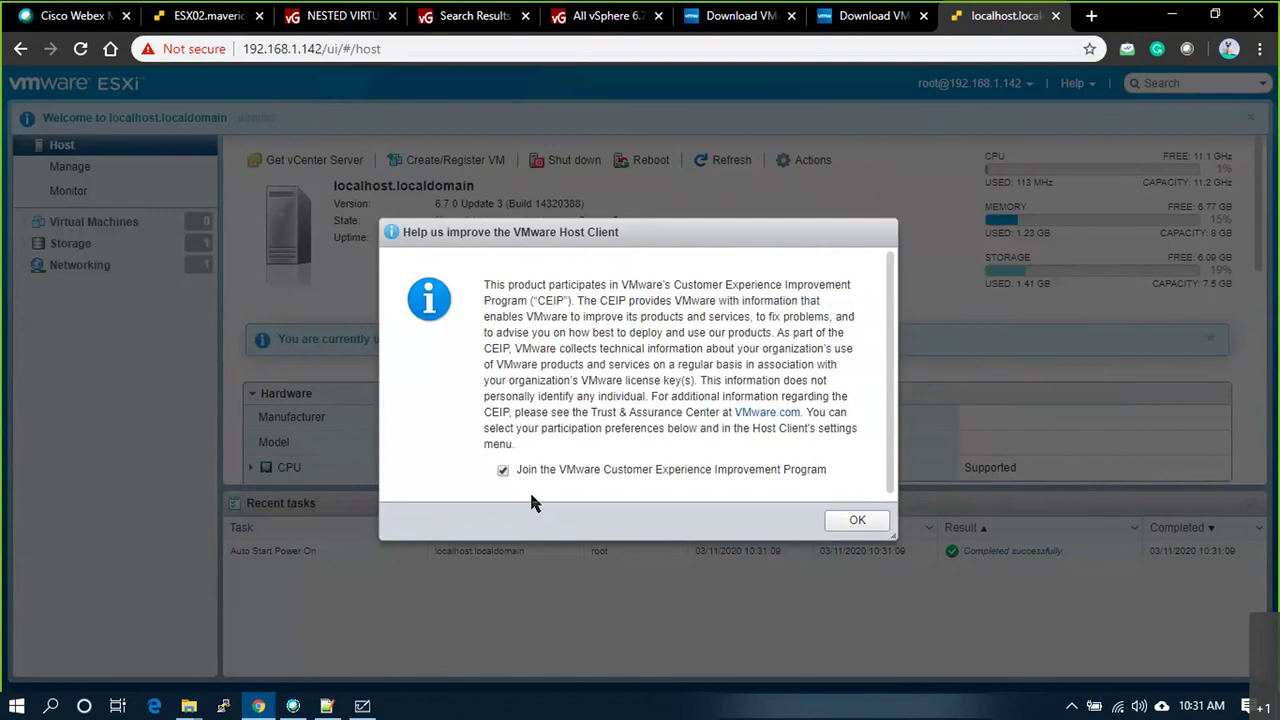
# Step: Dismiss the CEIP notice and start a Deploy from OVF/OVA wizard for a VM named VM1
pyautogui.click(857, 520)
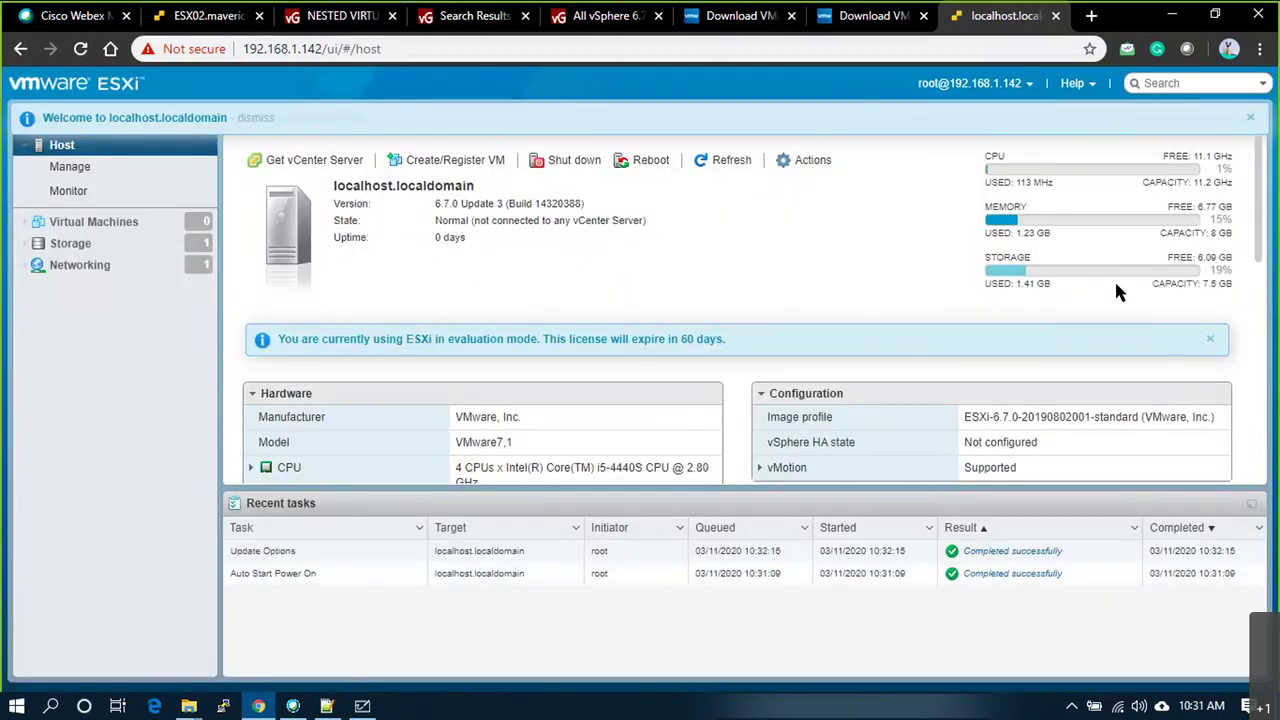
pyautogui.click(100, 224)
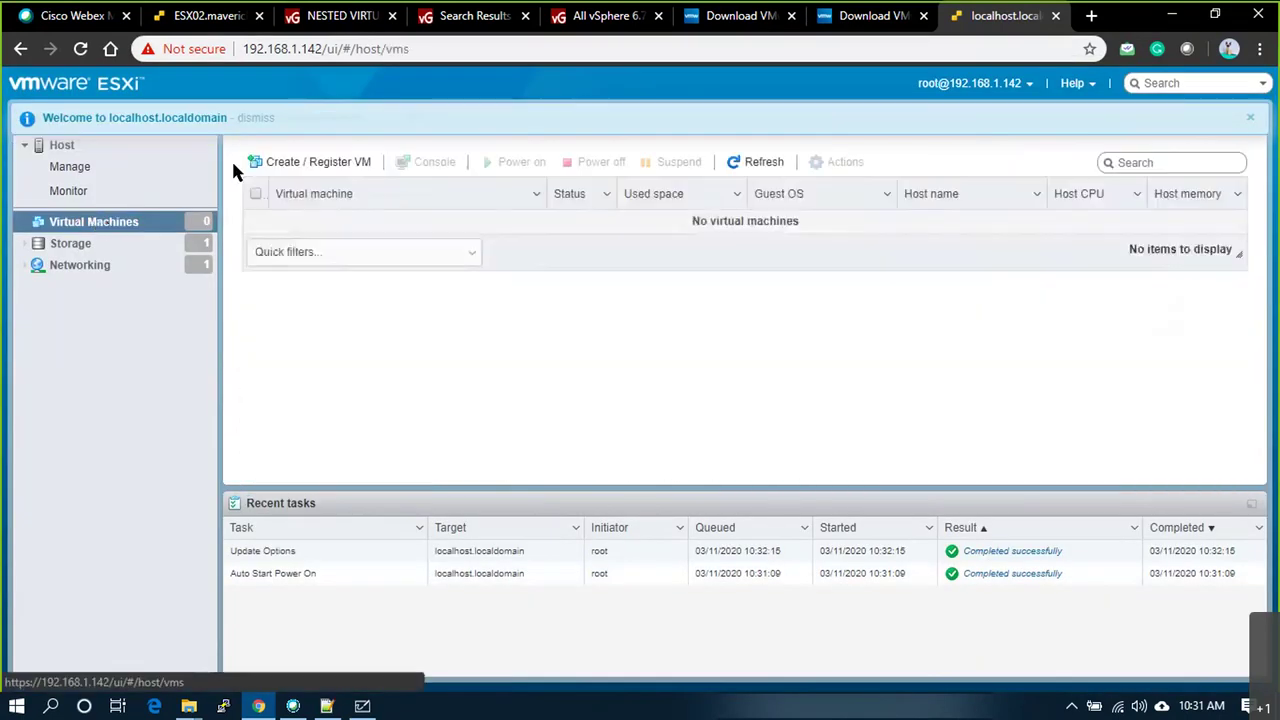
pyautogui.click(293, 168)
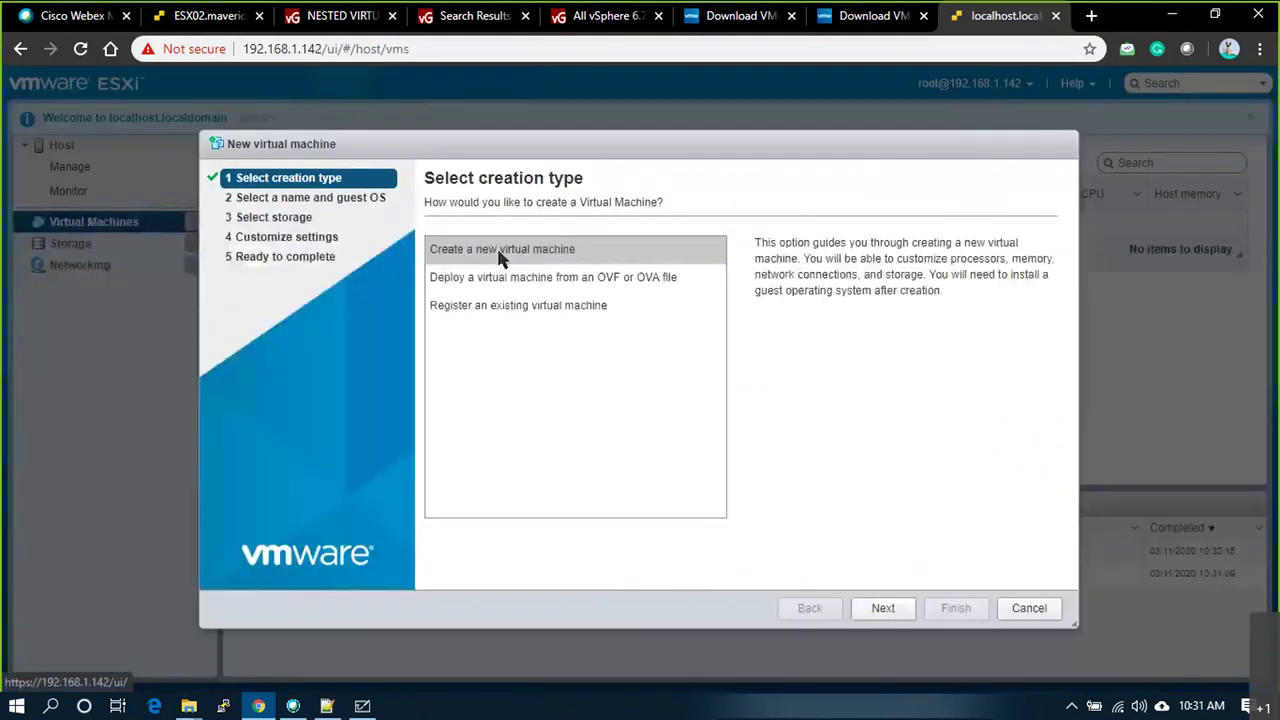
pyautogui.click(486, 277)
pyautogui.click(873, 610)
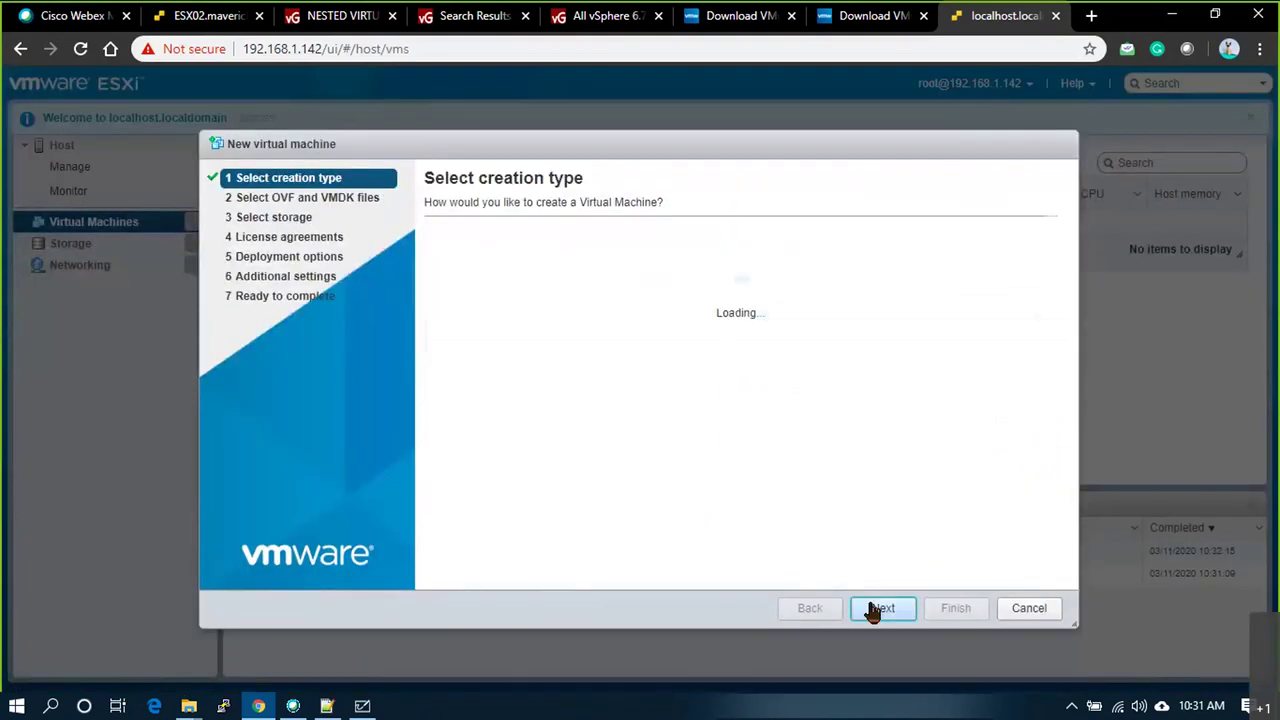
pyautogui.click(537, 268)
pyautogui.write('VM1')
# Step: Select Tiny Linux VM.ova from the downloads folder as the file to deploy
pyautogui.click(670, 460)
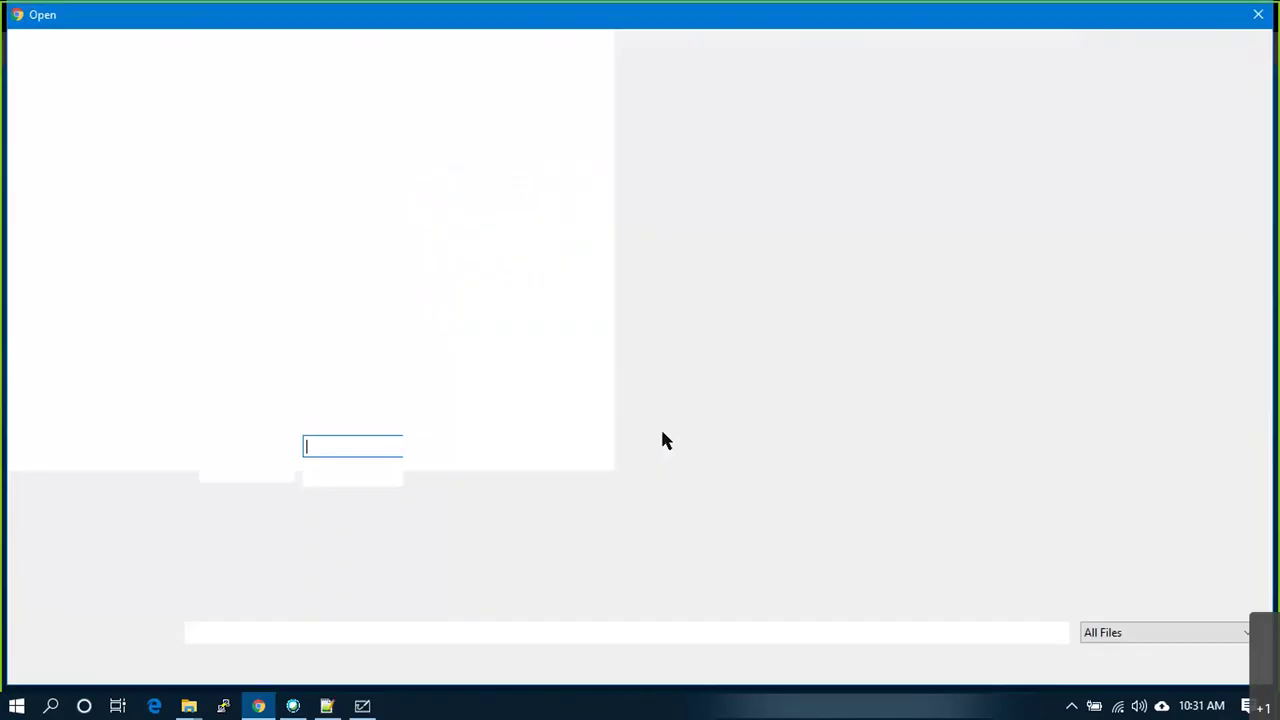
pyautogui.click(258, 372)
pyautogui.press('t')
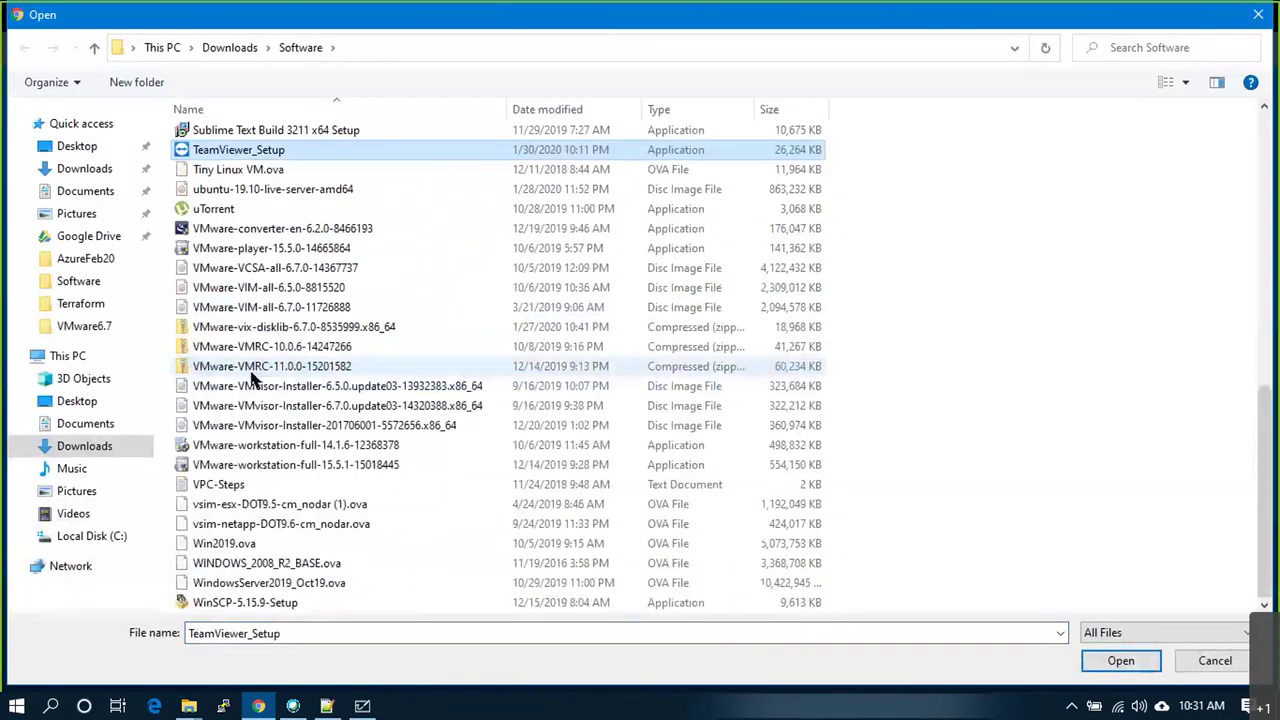
pyautogui.click(249, 171)
pyautogui.click(249, 171)
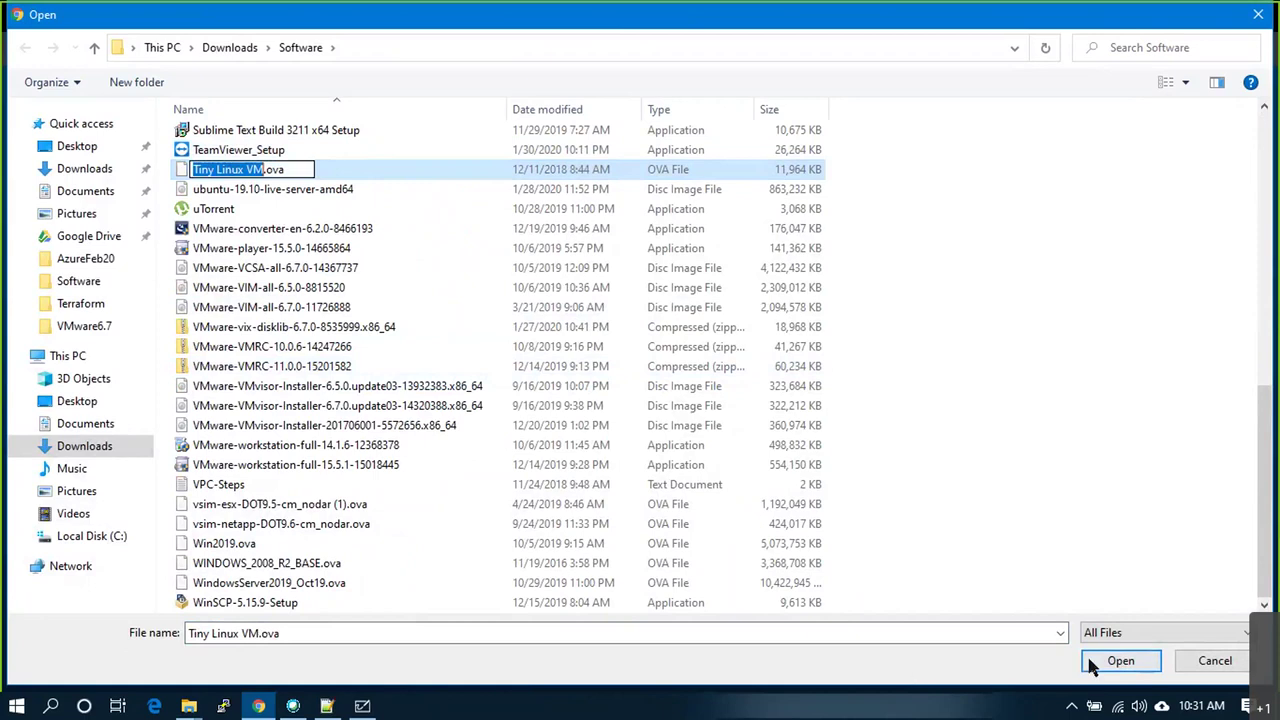
pyautogui.press('Escape')
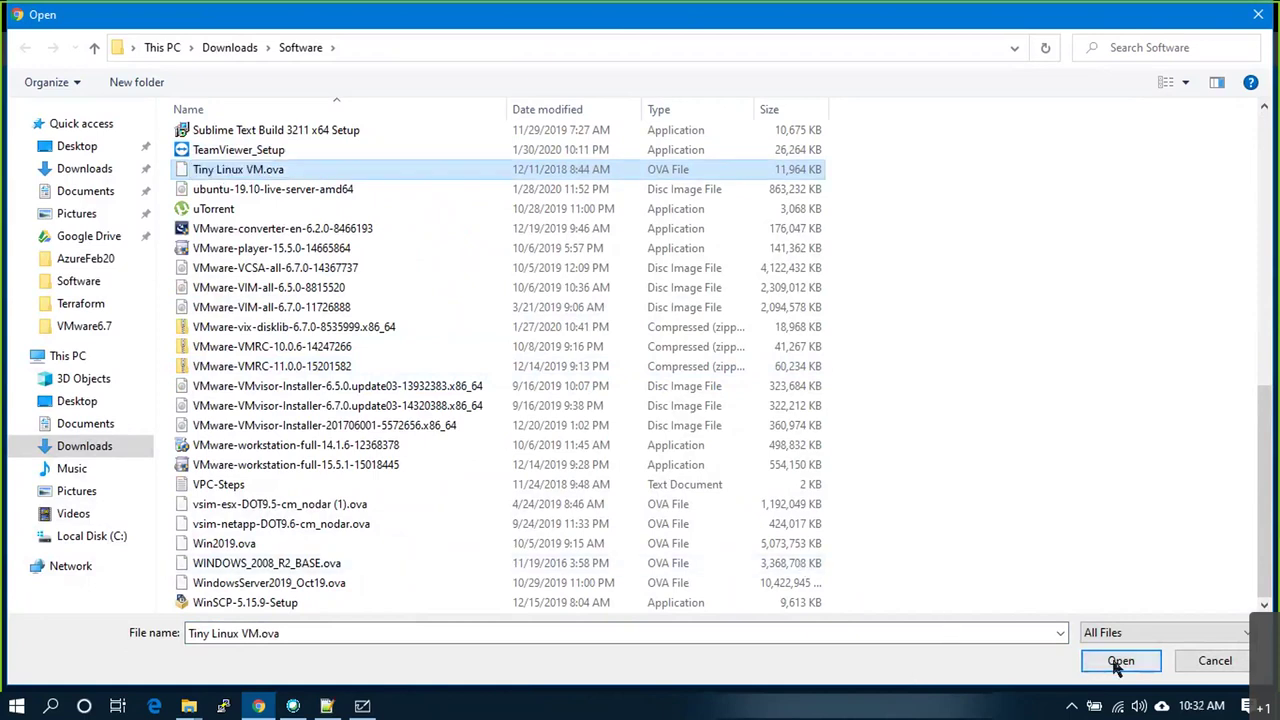
pyautogui.click(1119, 662)
# Step: Accept the default storage and settings and finish deploying VM1
pyautogui.click(884, 609)
pyautogui.click(884, 609)
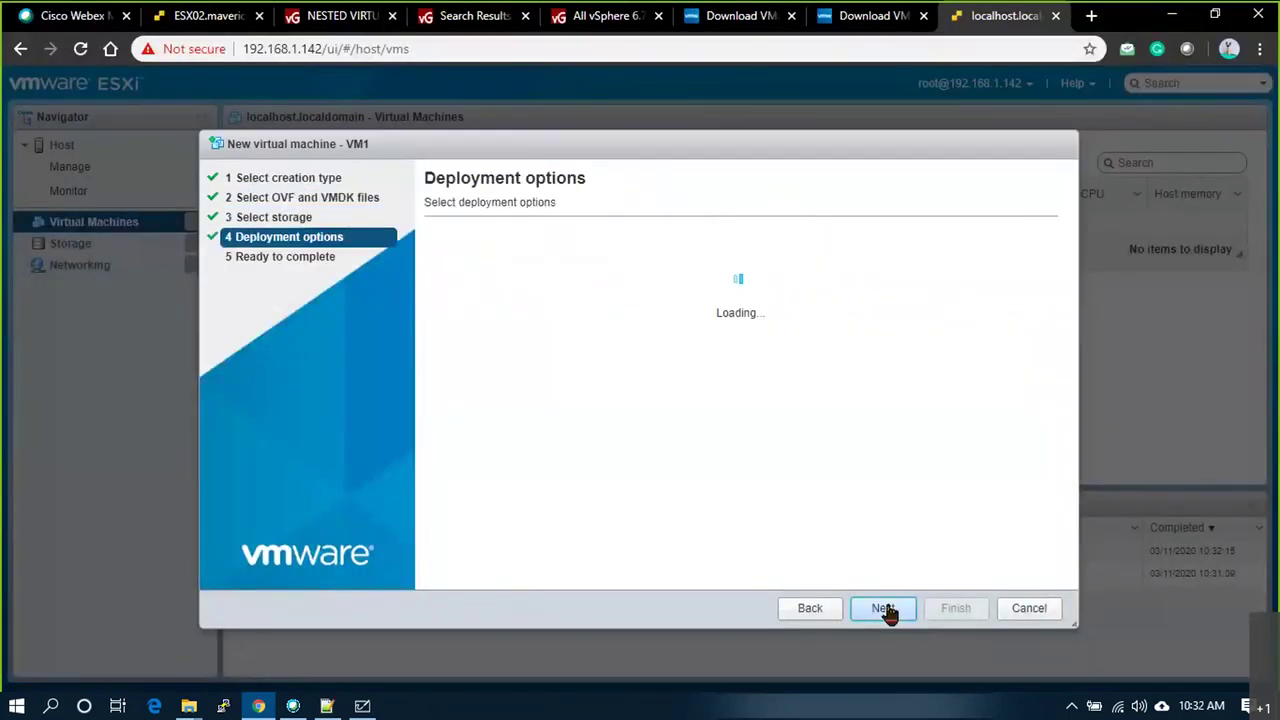
pyautogui.click(884, 609)
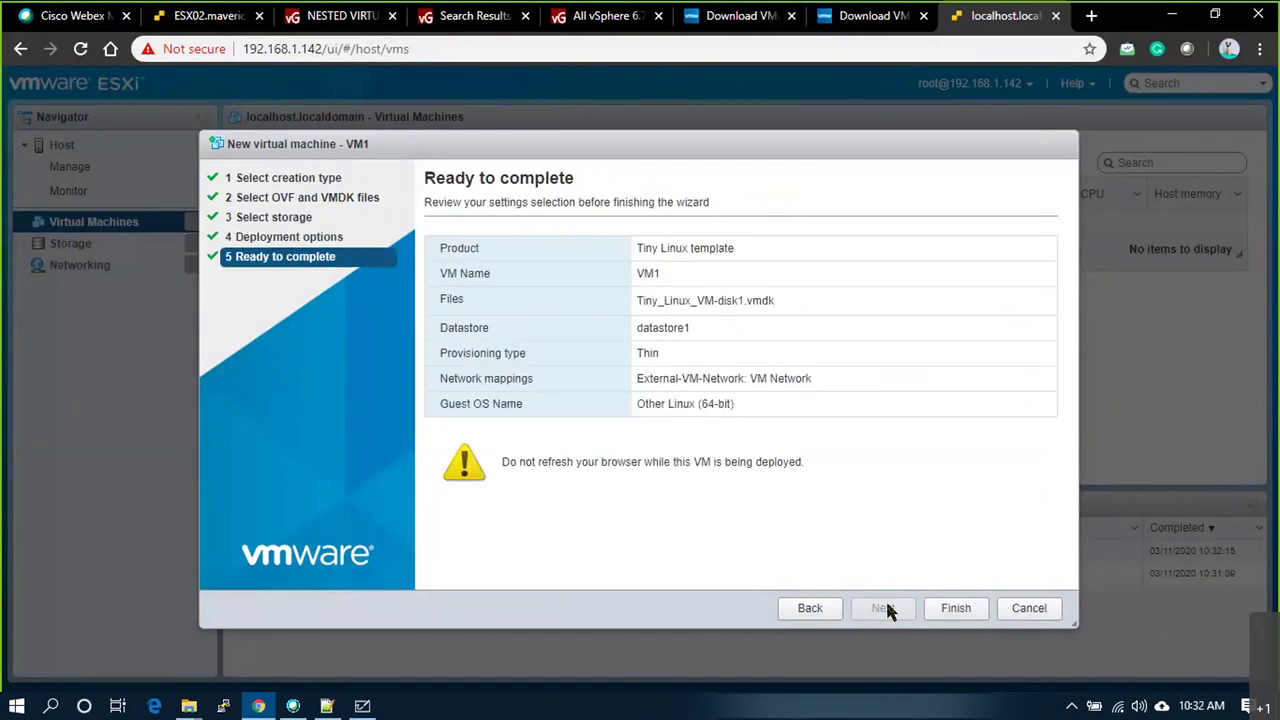
pyautogui.click(940, 608)
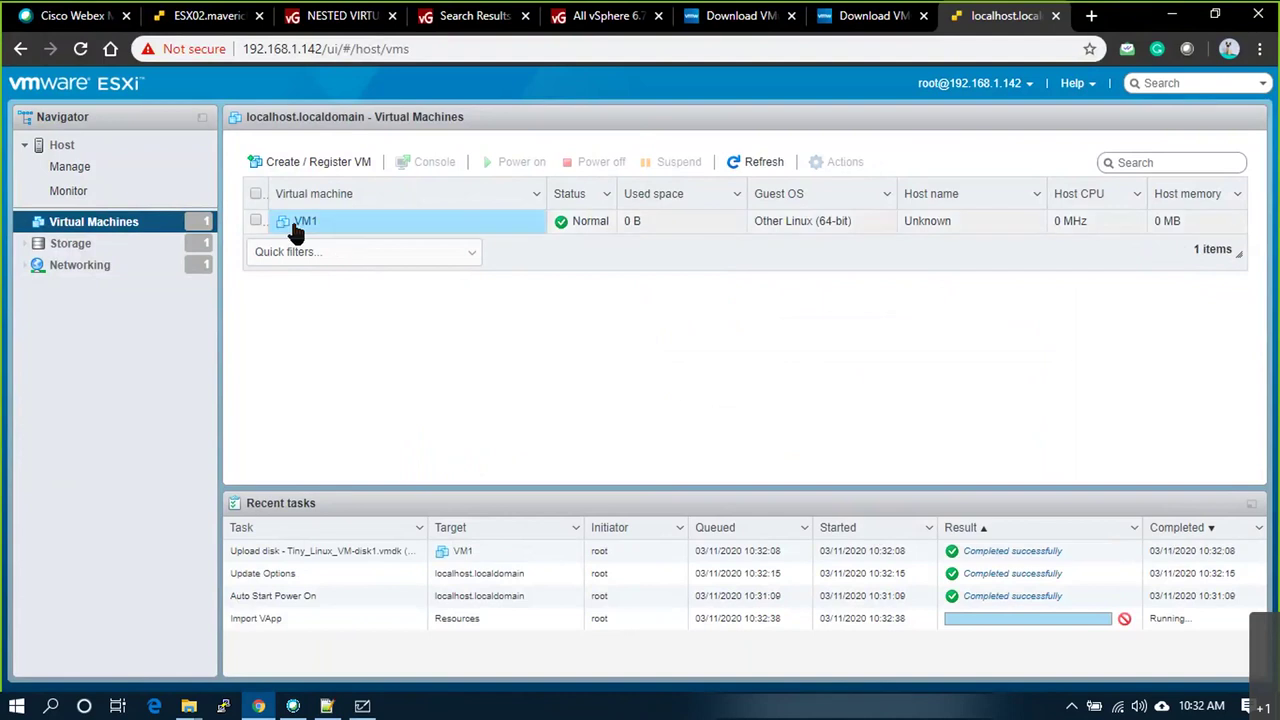
# Step: Open VM1's page, clear the notices and power it on; it fails without Intel VT-x
pyautogui.click(296, 228)
pyautogui.click(300, 224)
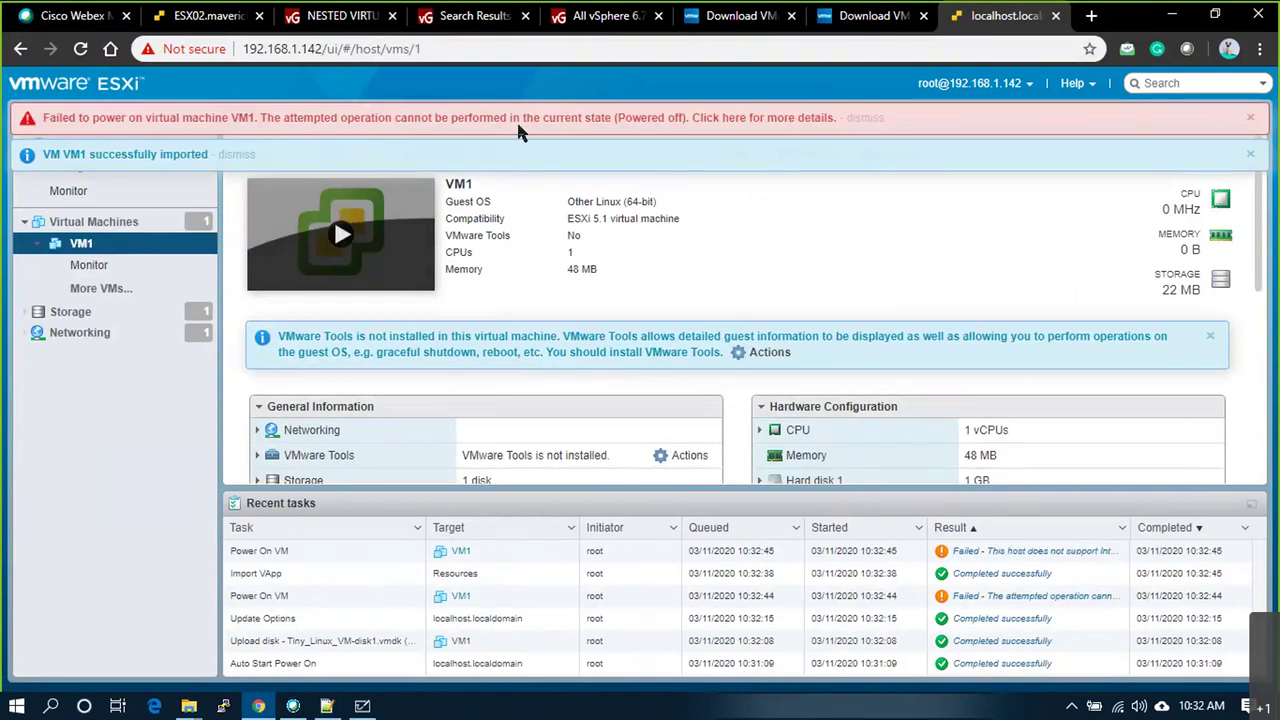
pyautogui.click(1250, 154)
pyautogui.click(1251, 119)
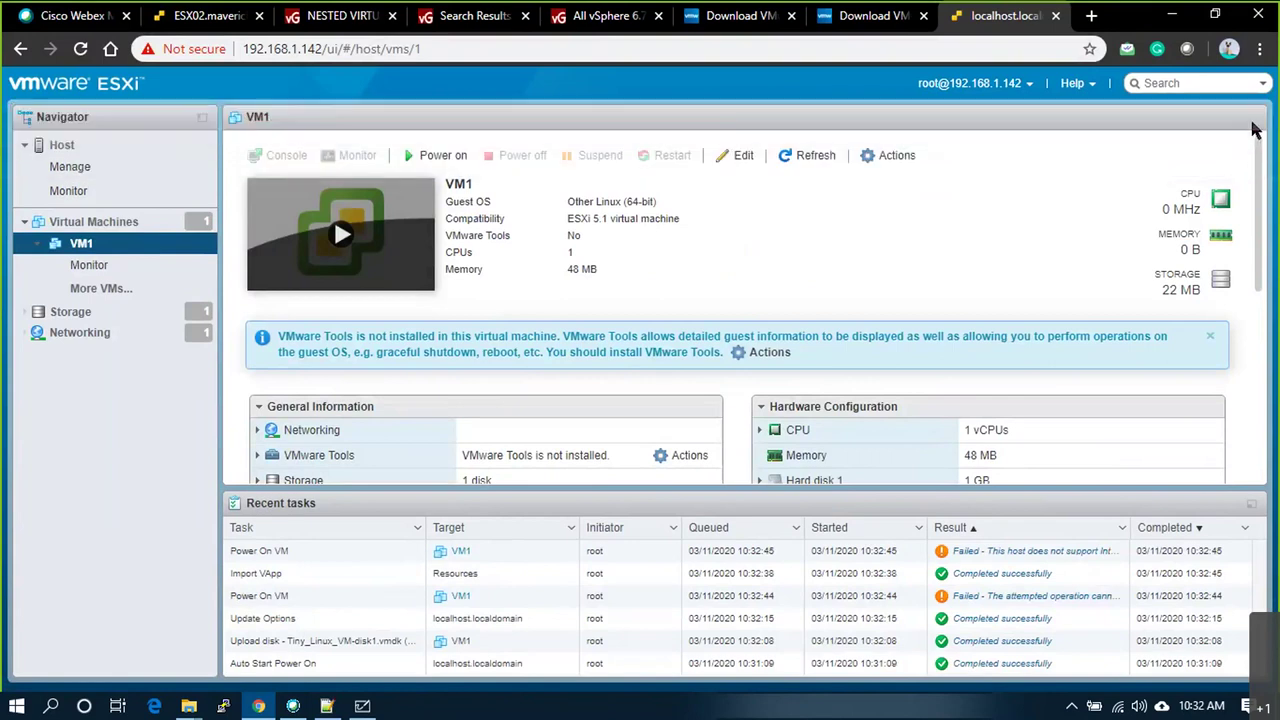
pyautogui.click(399, 153)
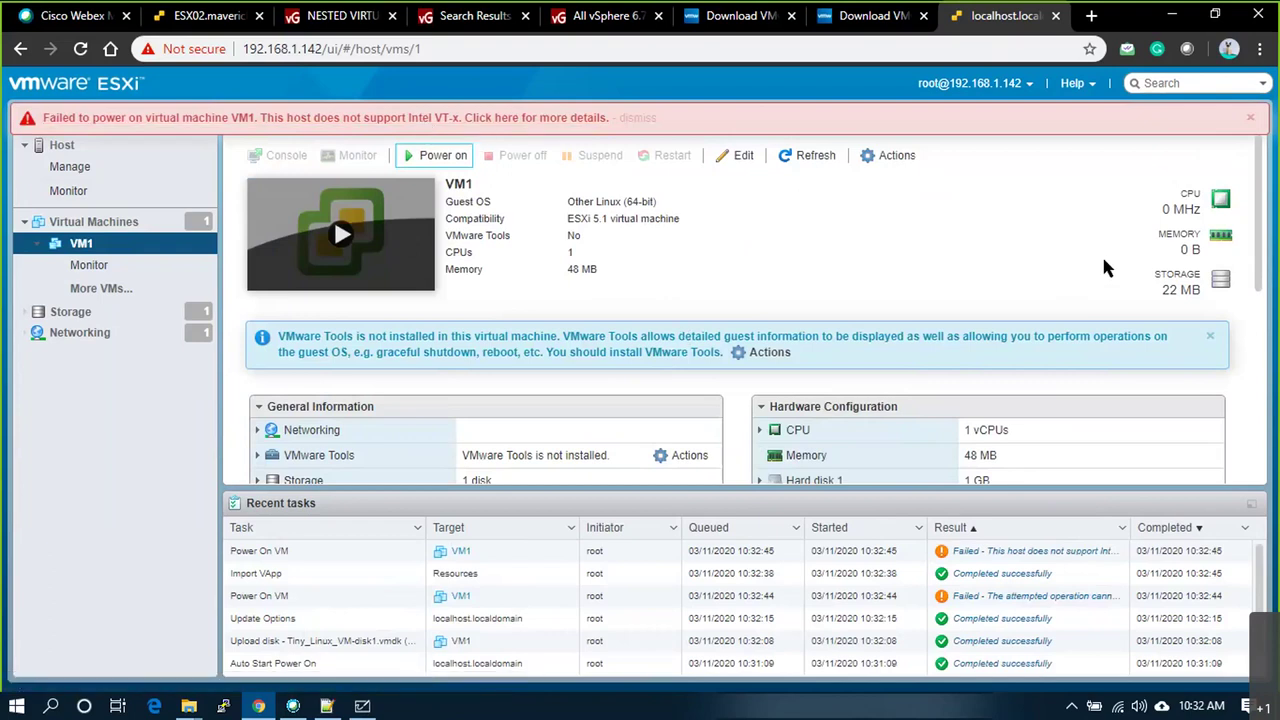
pyautogui.click(1253, 120)
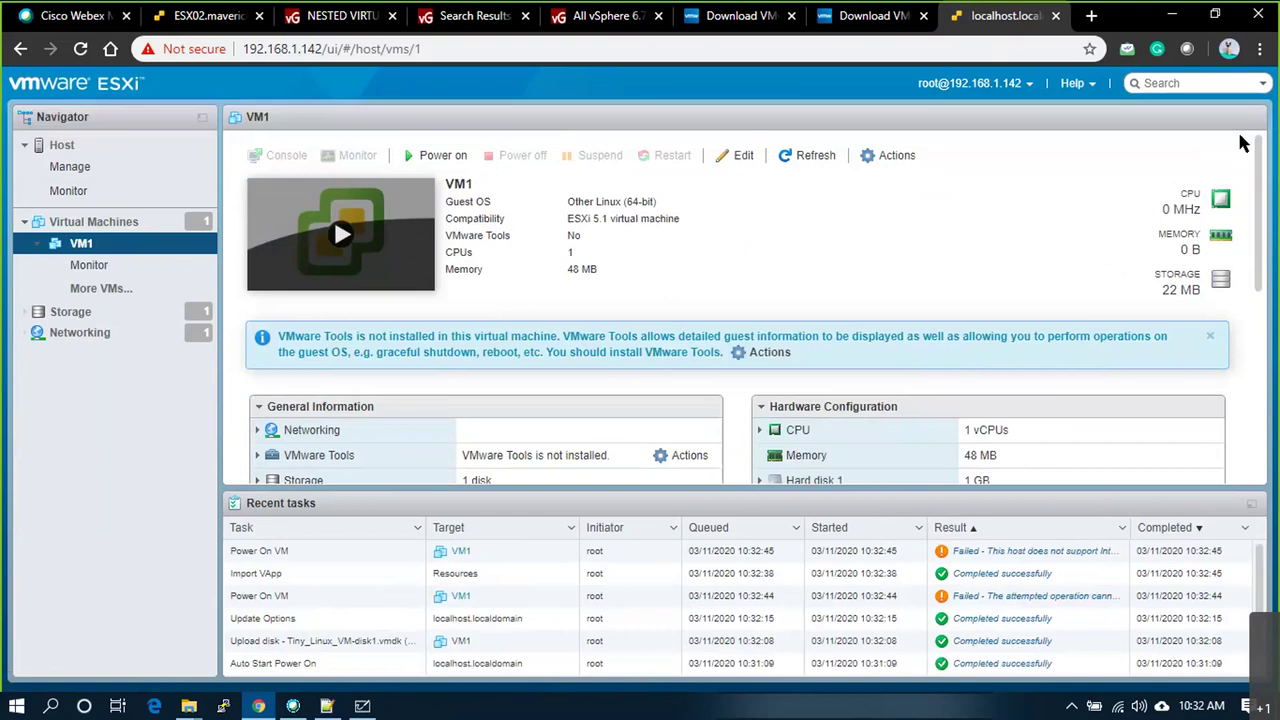
# Step: Review the host's Manage settings from the host overview
pyautogui.click(158, 155)
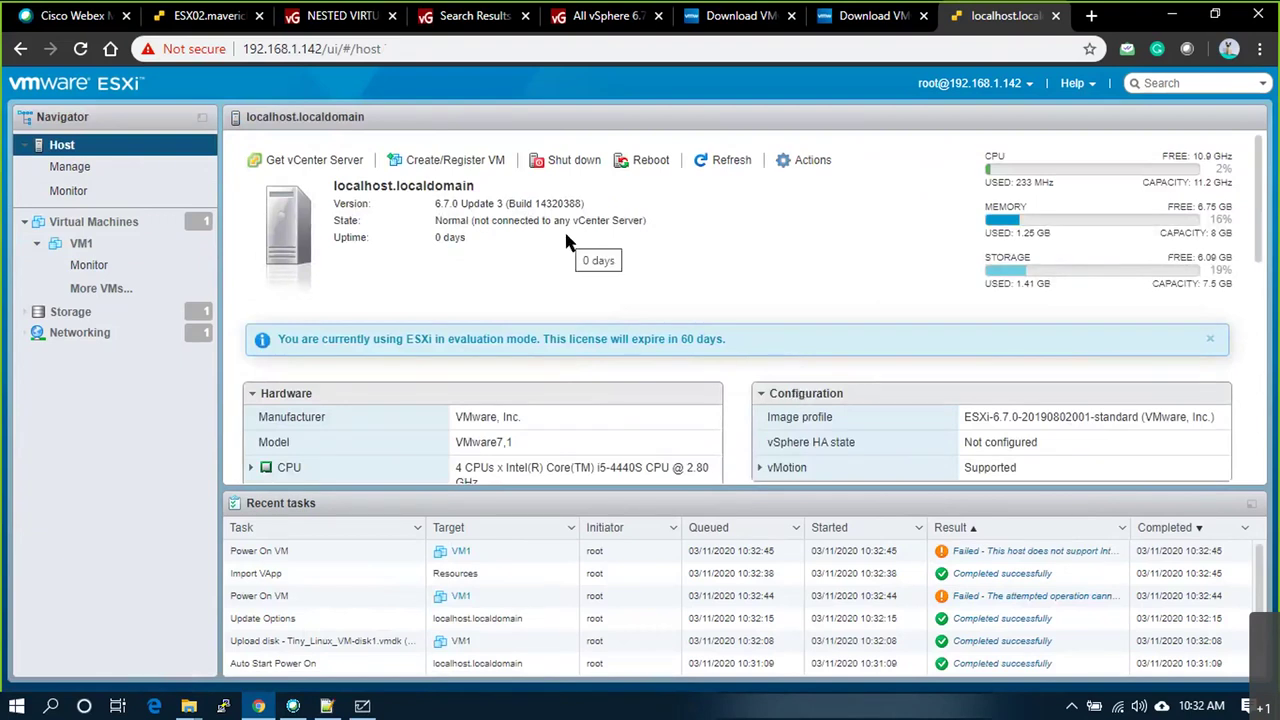
pyautogui.hotkey('alt', 'Tab')
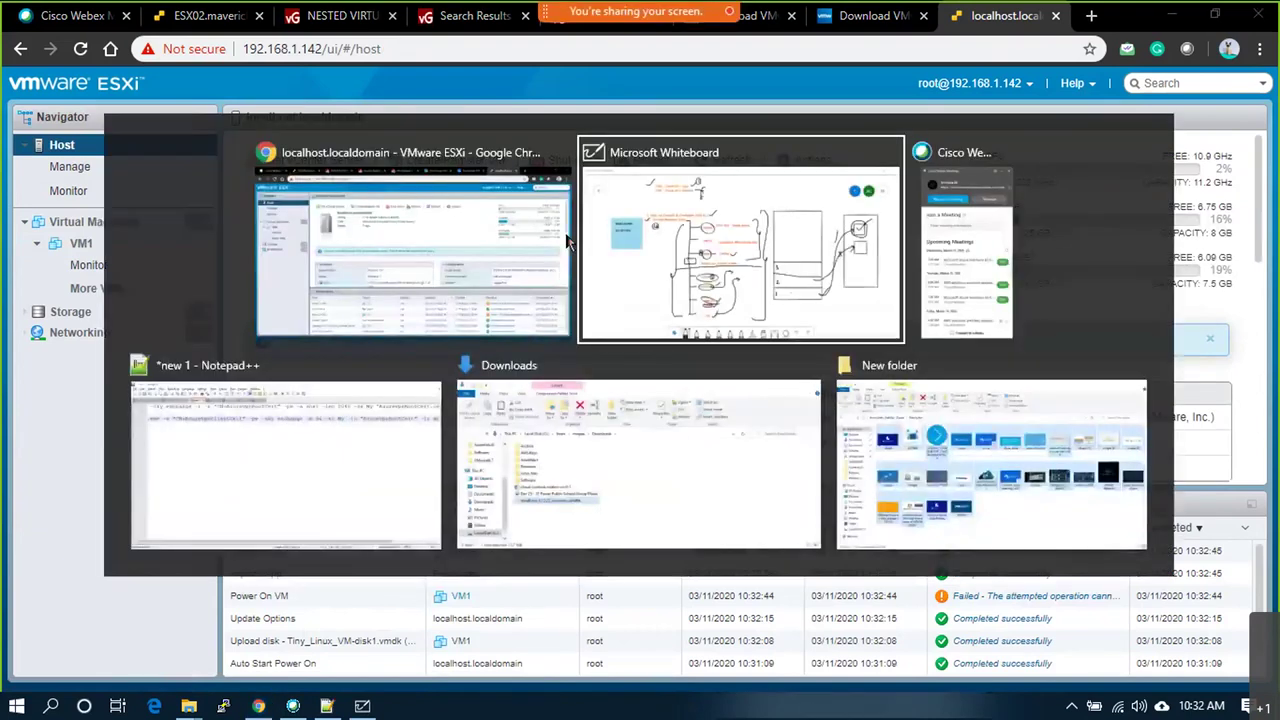
pyautogui.hotkey('alt', 'Tab')
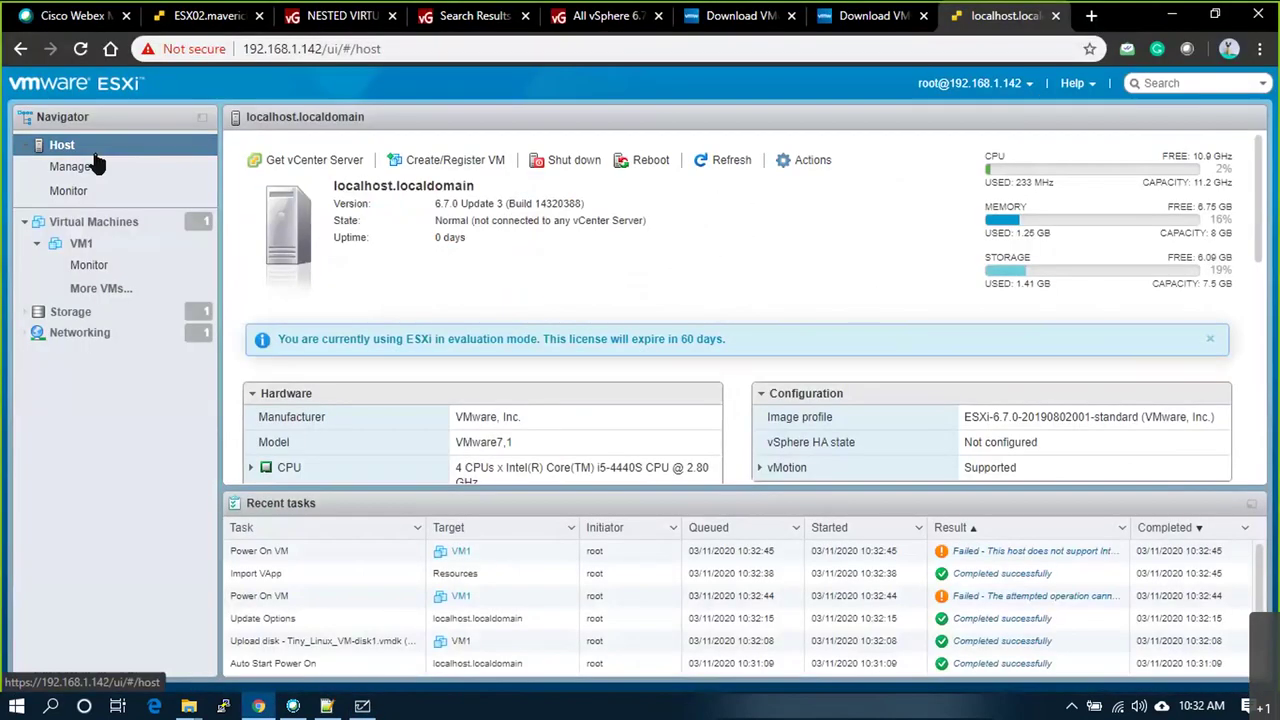
pyautogui.click(122, 173)
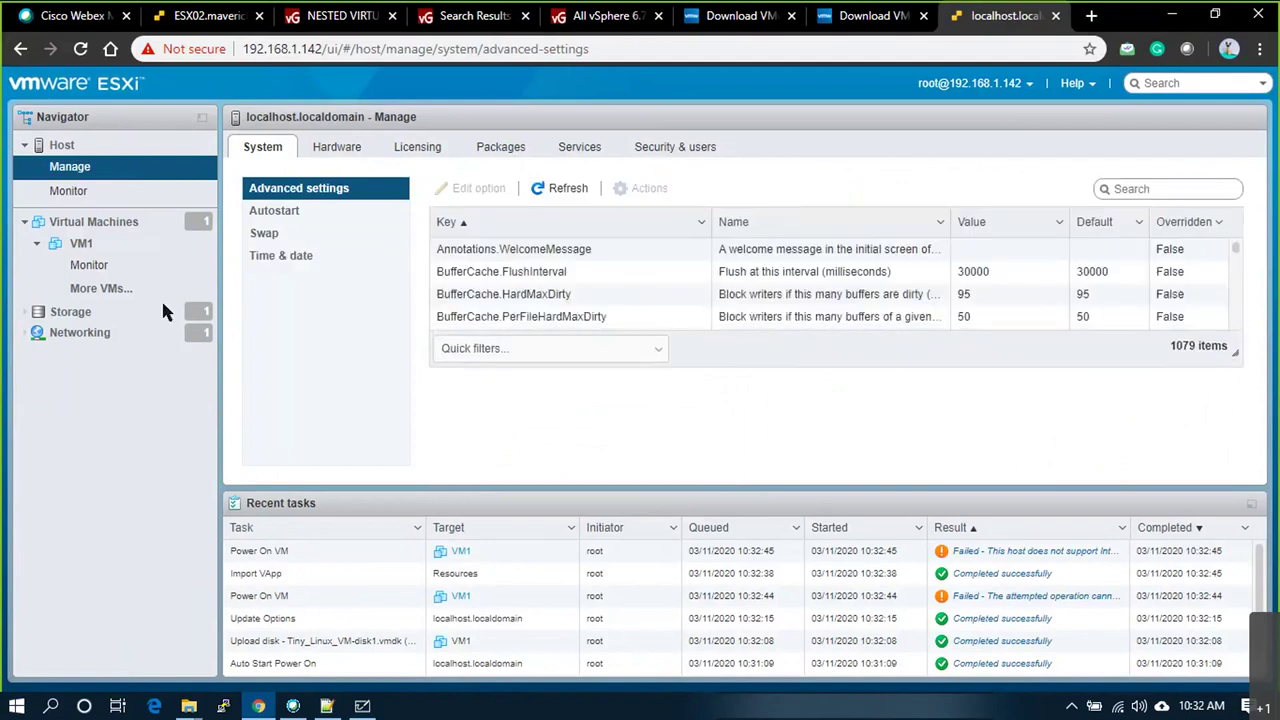
# Step: Retry powering on VM1 and select the VT-x failure message text
pyautogui.click(80, 244)
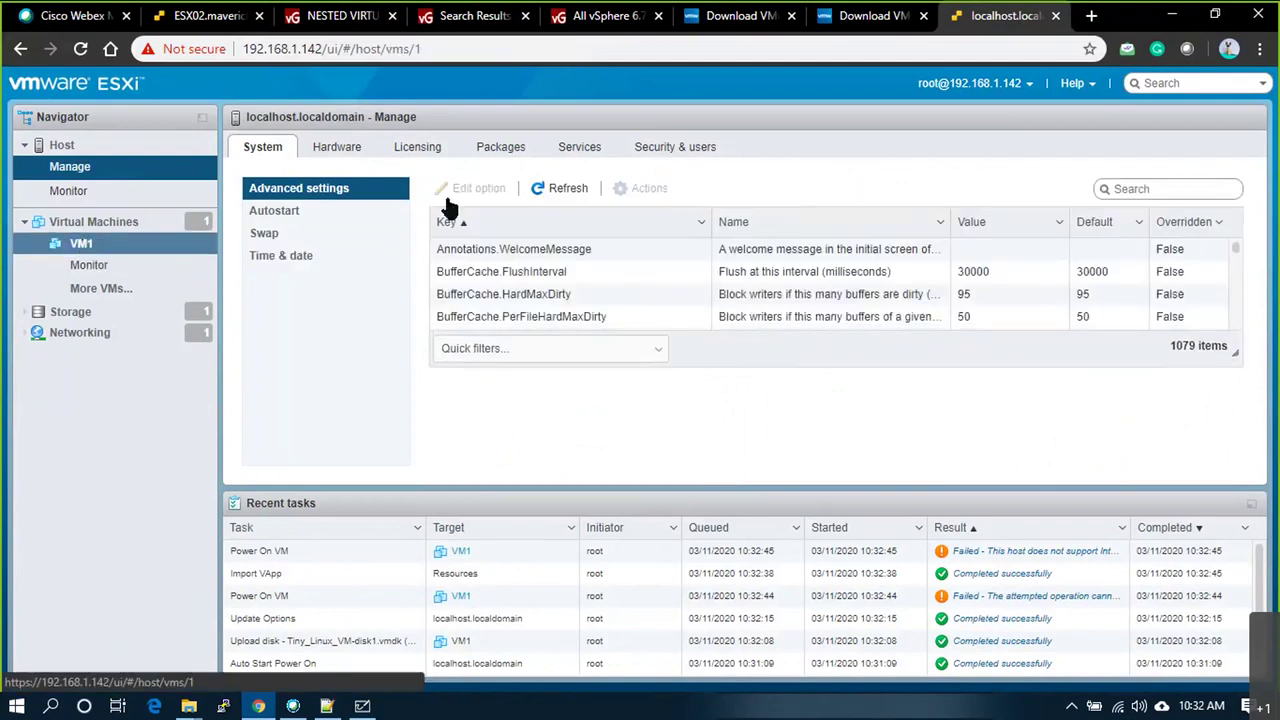
pyautogui.click(440, 157)
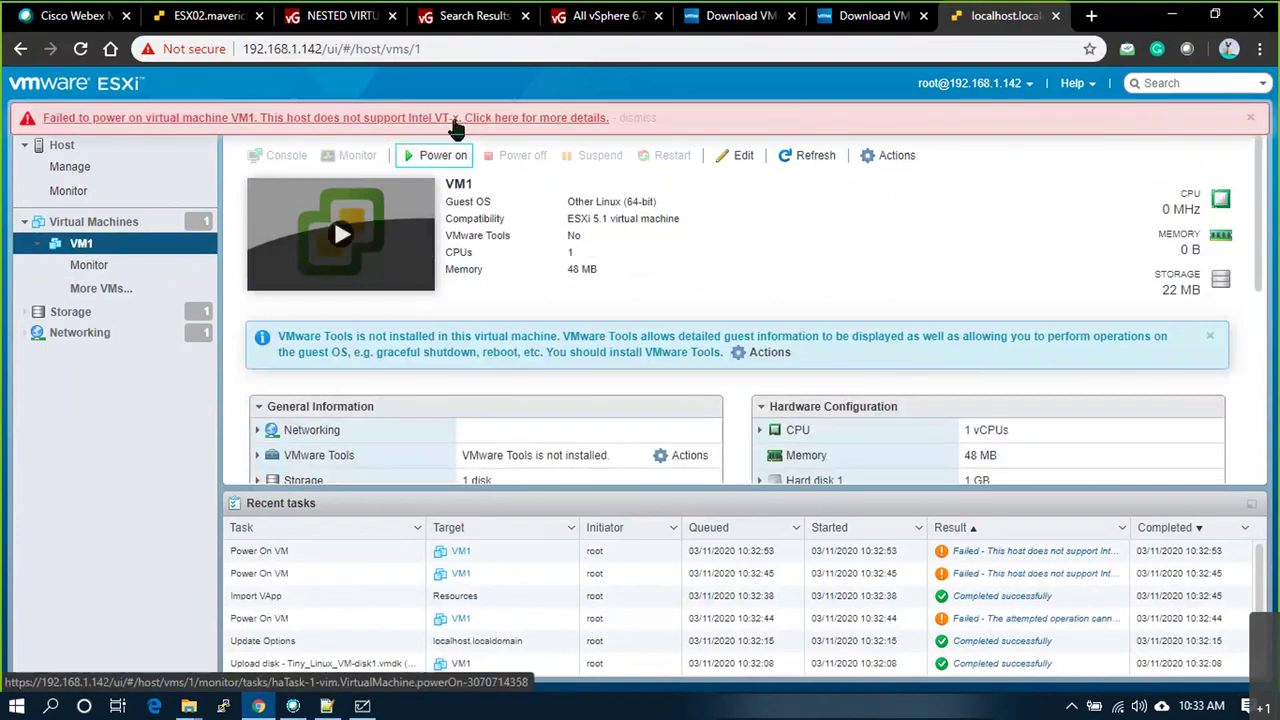
pyautogui.moveTo(613, 119); pyautogui.dragTo(42, 119)
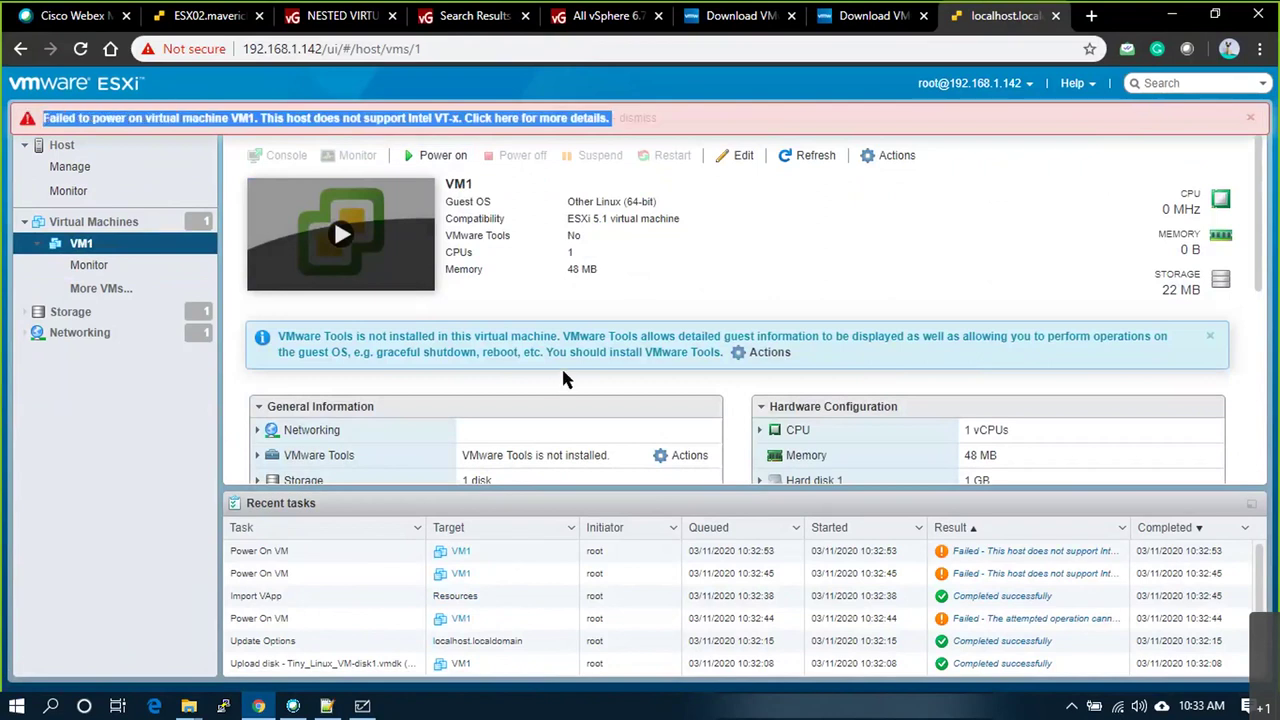